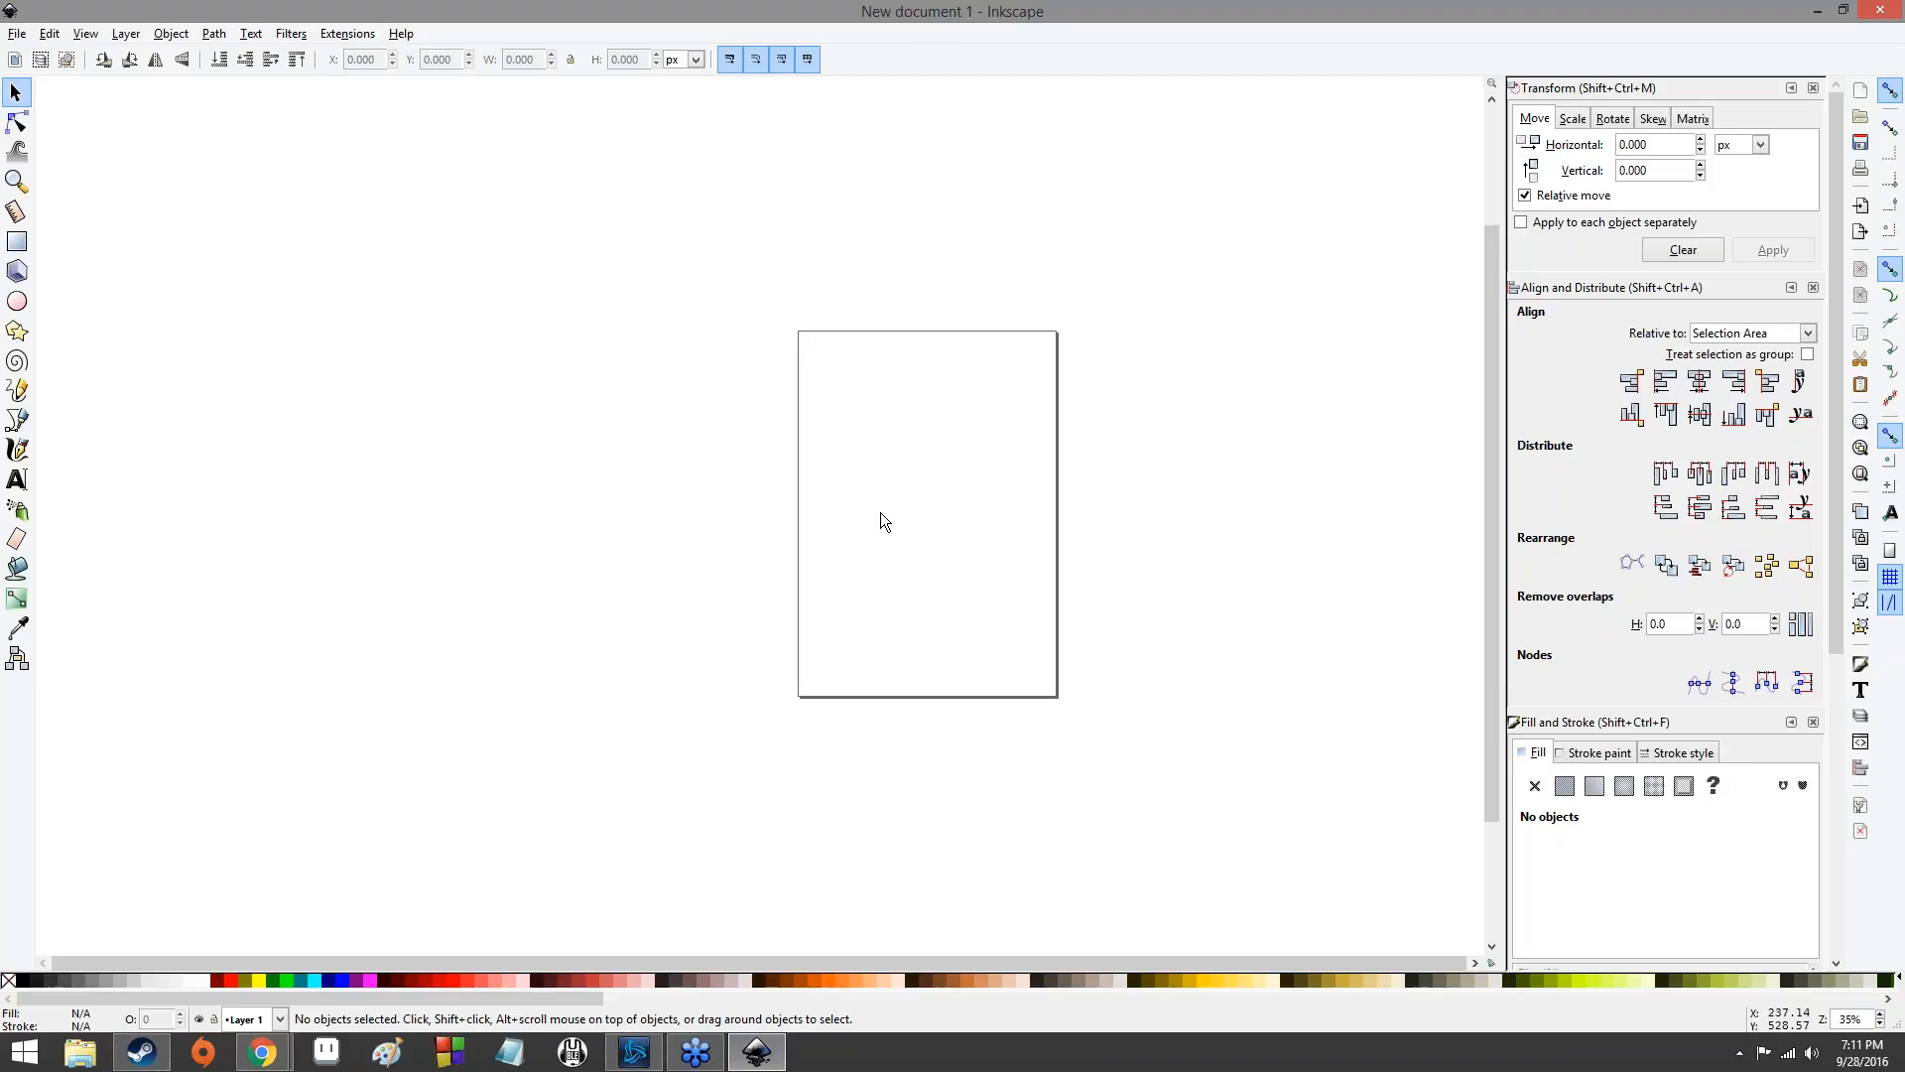
# - Draw a blue ellipse about 660 by 571 px over the page's upper-right corner, and delete it
pyautogui.scroll(2, 879, 512)
pyautogui.scroll(-2, 879, 512)
pyautogui.click(16, 301)
pyautogui.moveTo(948, 274)
pyautogui.mouseDown()
pyautogui.moveTo(1188, 396)
pyautogui.moveTo(1199, 462)
pyautogui.moveTo(1179, 472)
pyautogui.mouseUp()
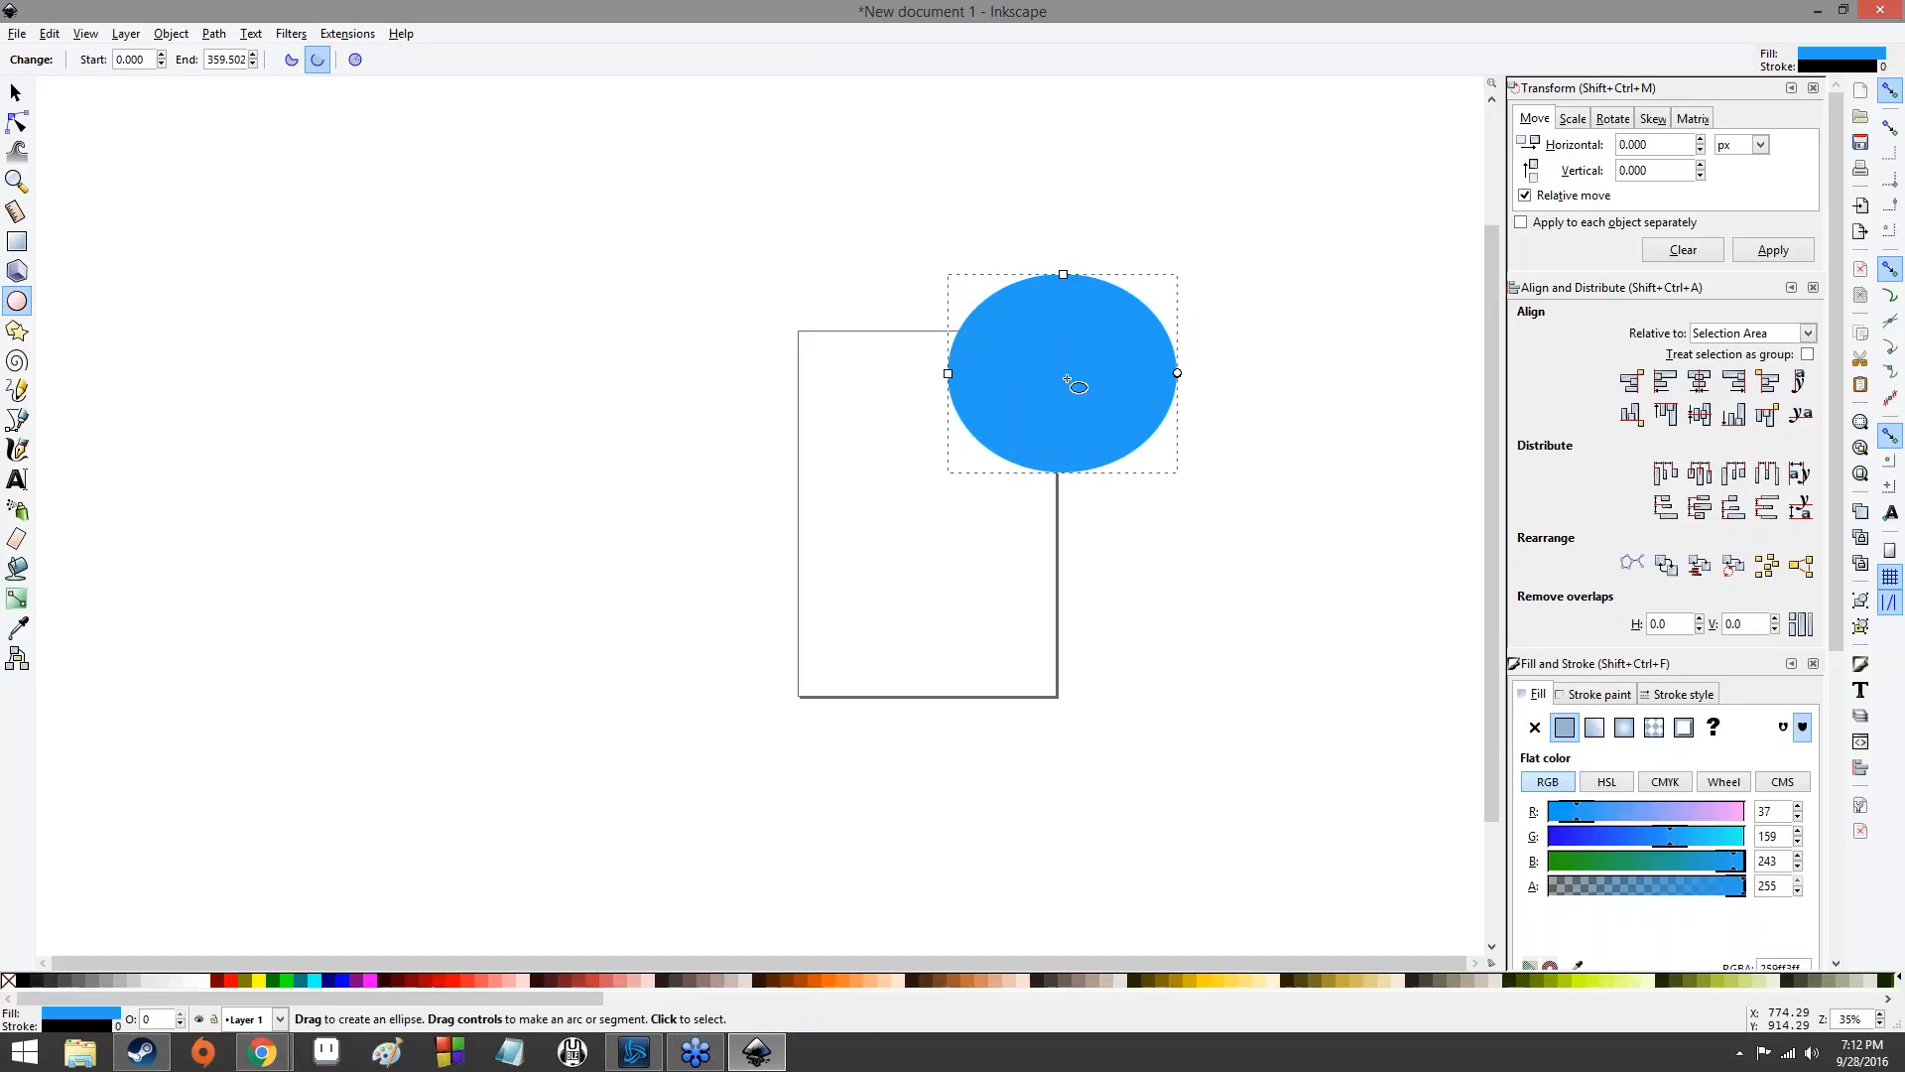
pyautogui.press('Delete')
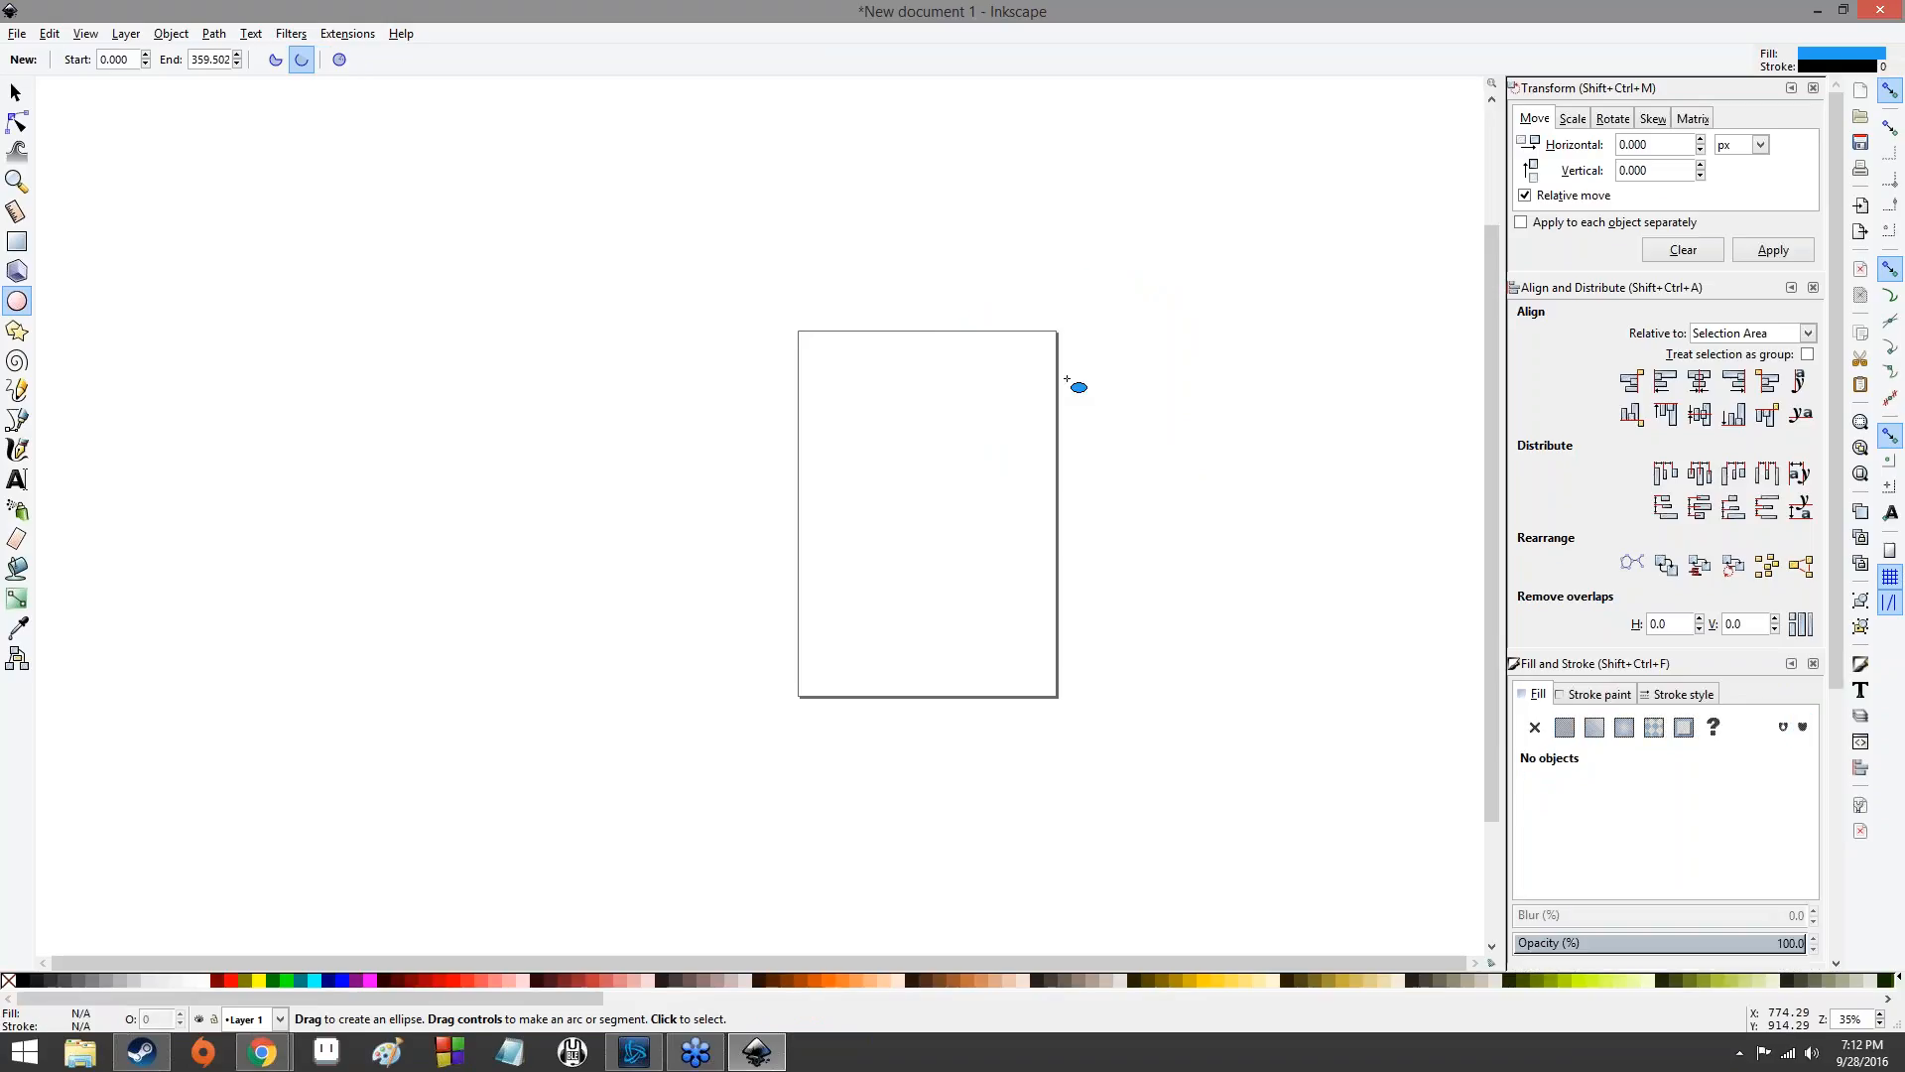
# - Examine the option settings offered by the Selector, Ellipse, 3D Box, Spiral and Calligraphy tools
pyautogui.click(16, 93)
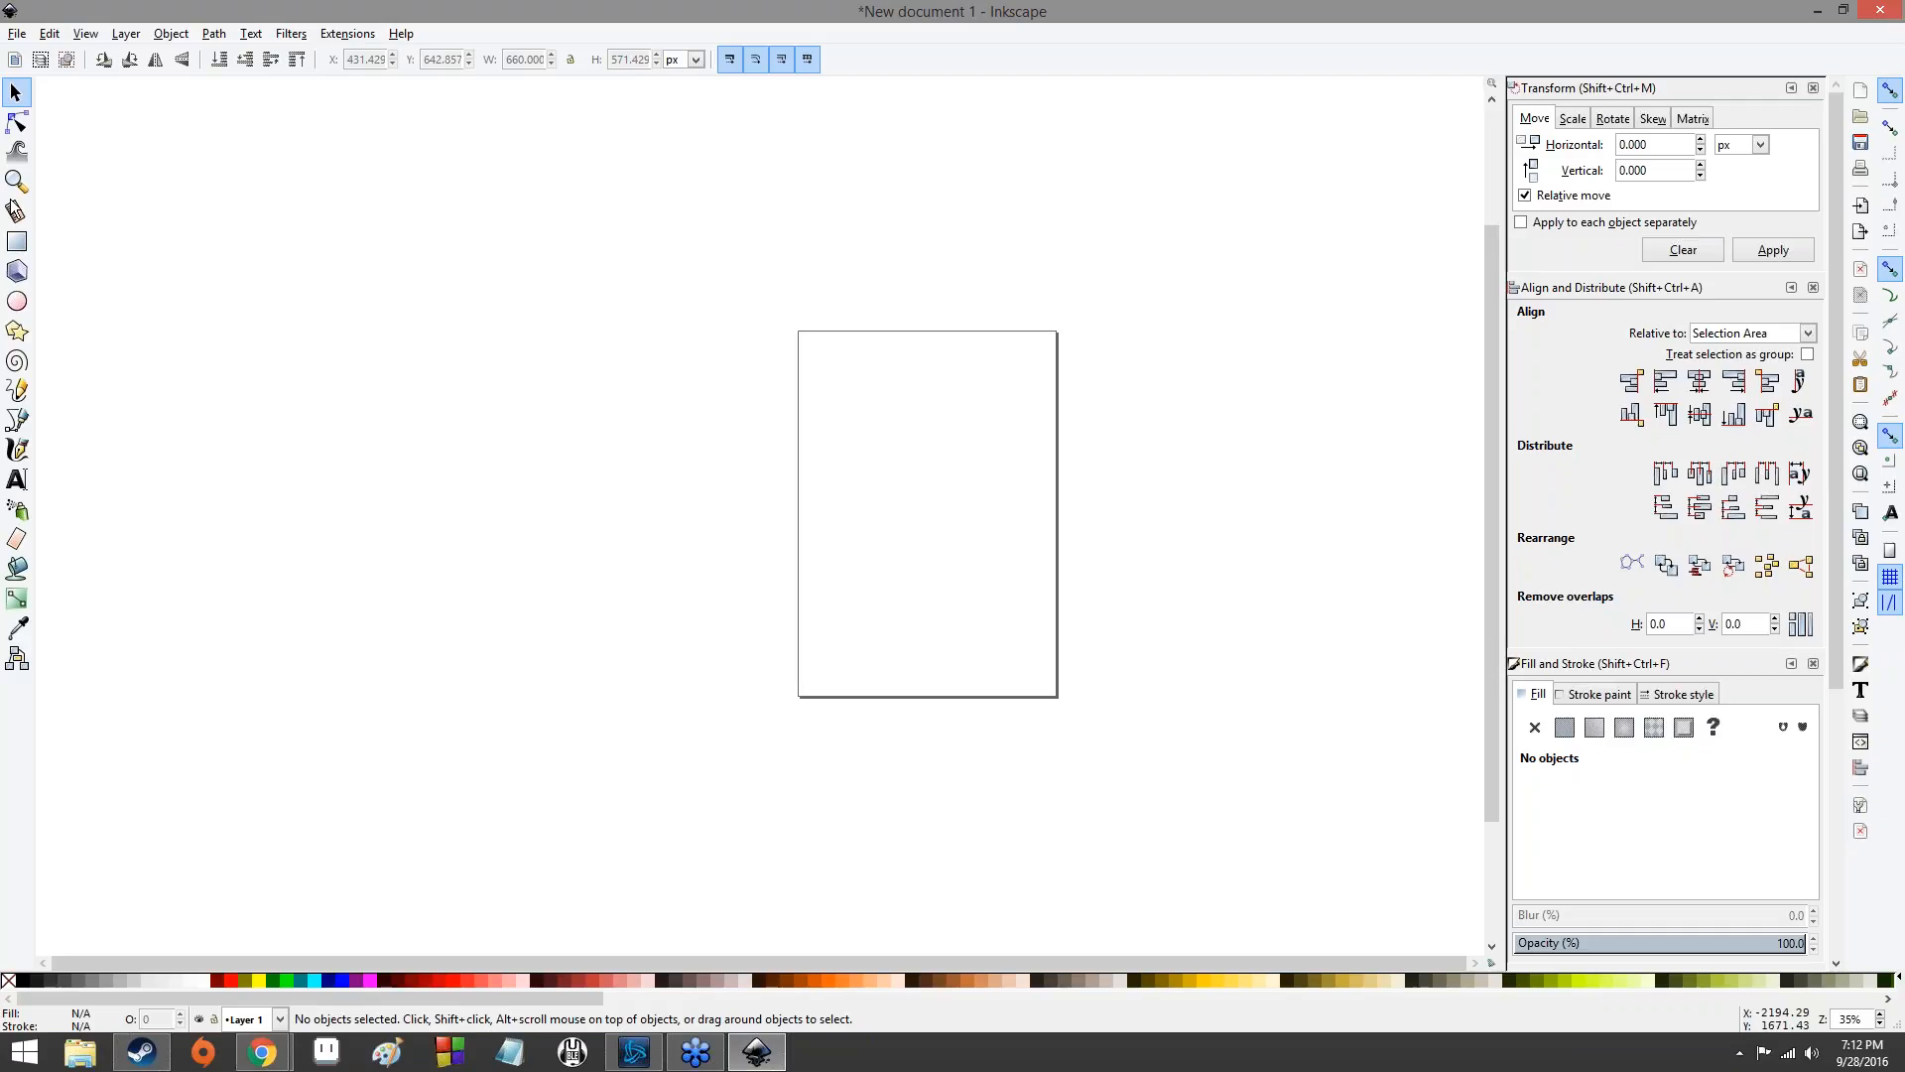
pyautogui.click(17, 301)
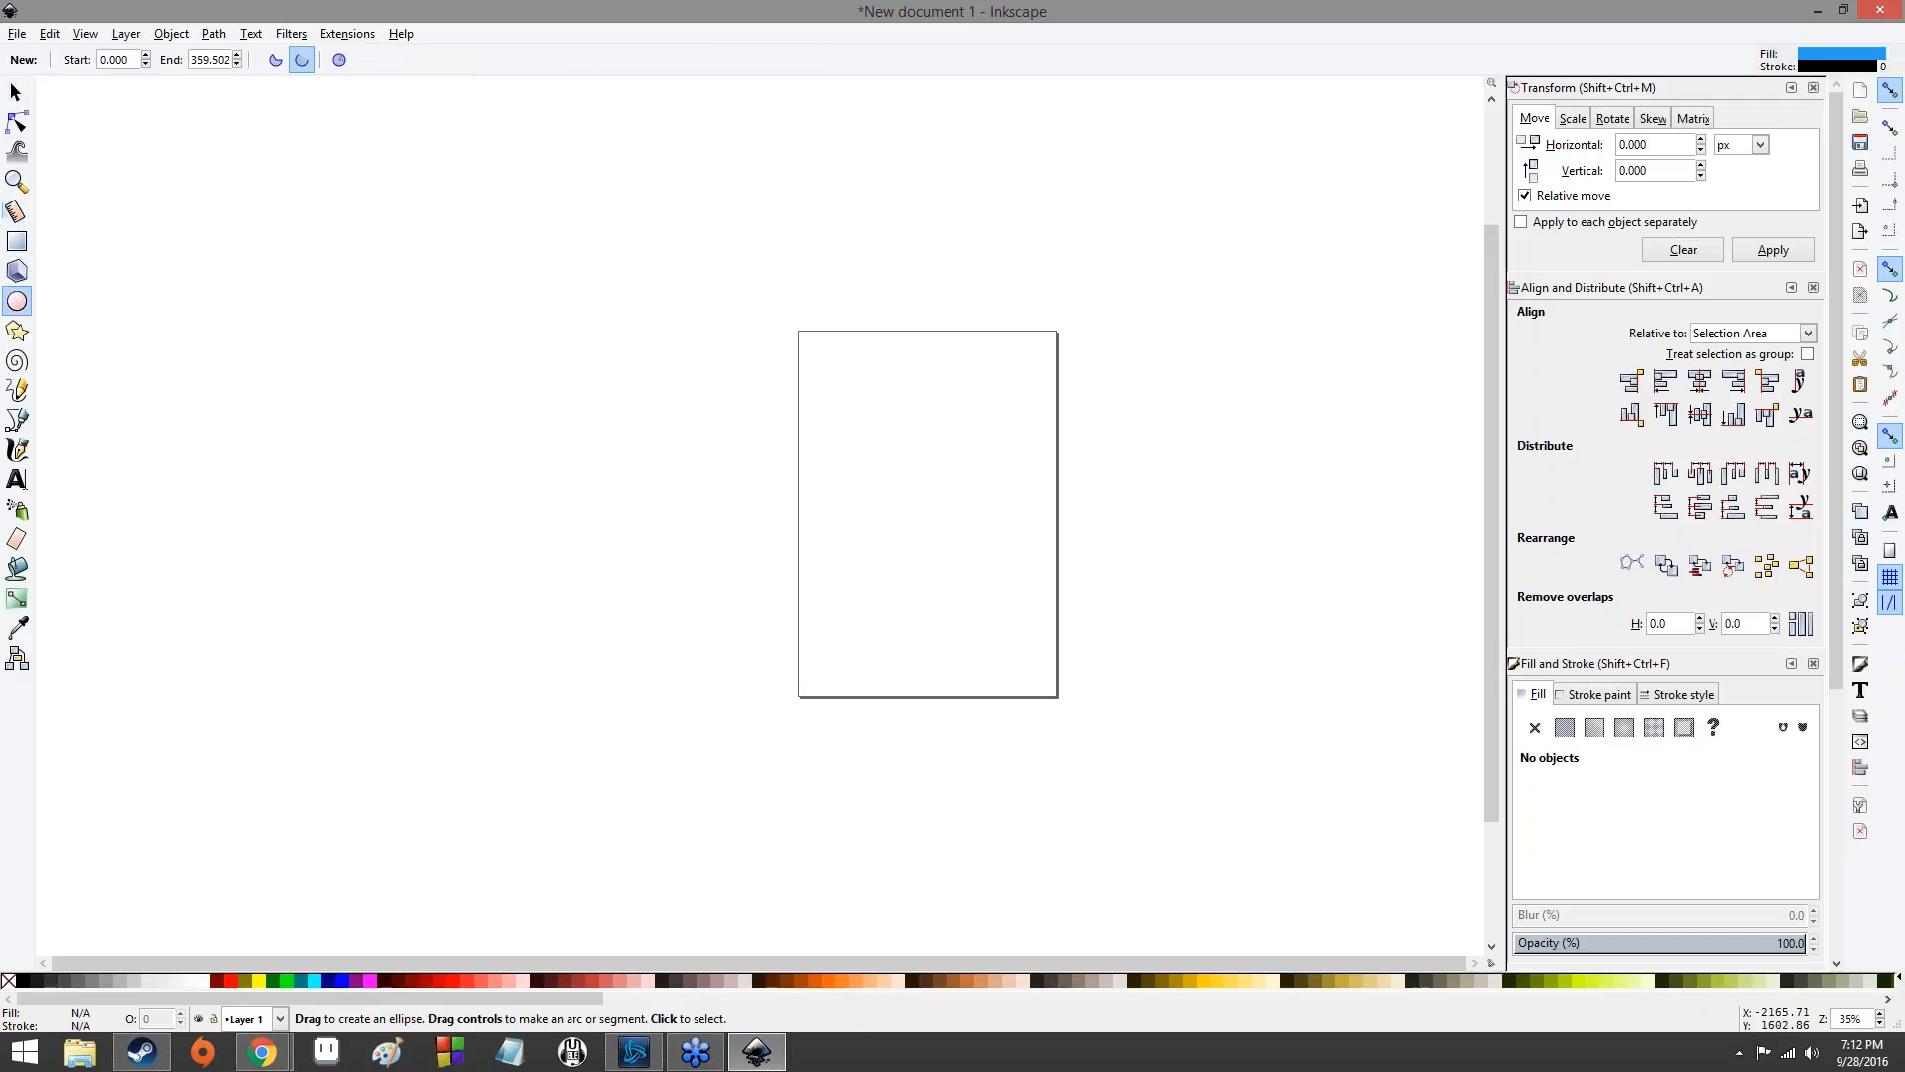
pyautogui.click(15, 92)
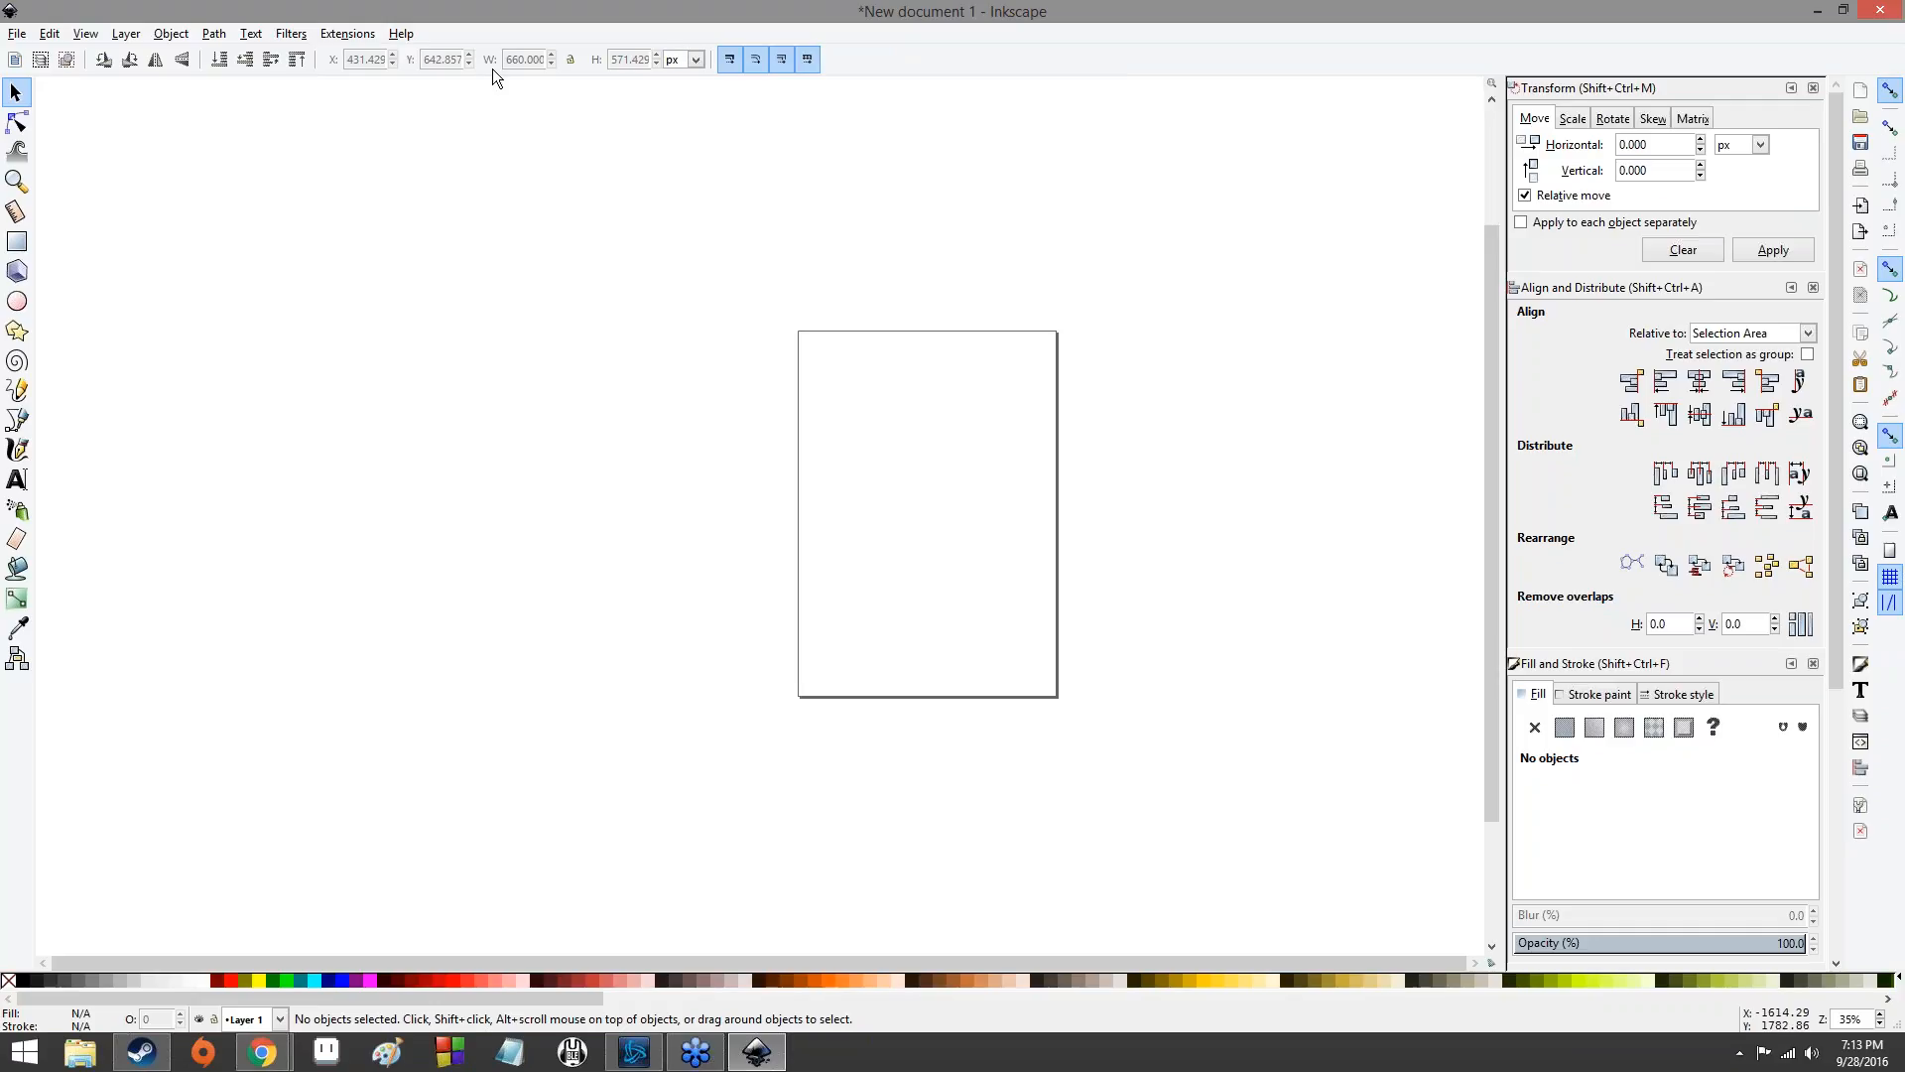
pyautogui.click(291, 40)
pyautogui.click(293, 41)
pyautogui.click(17, 270)
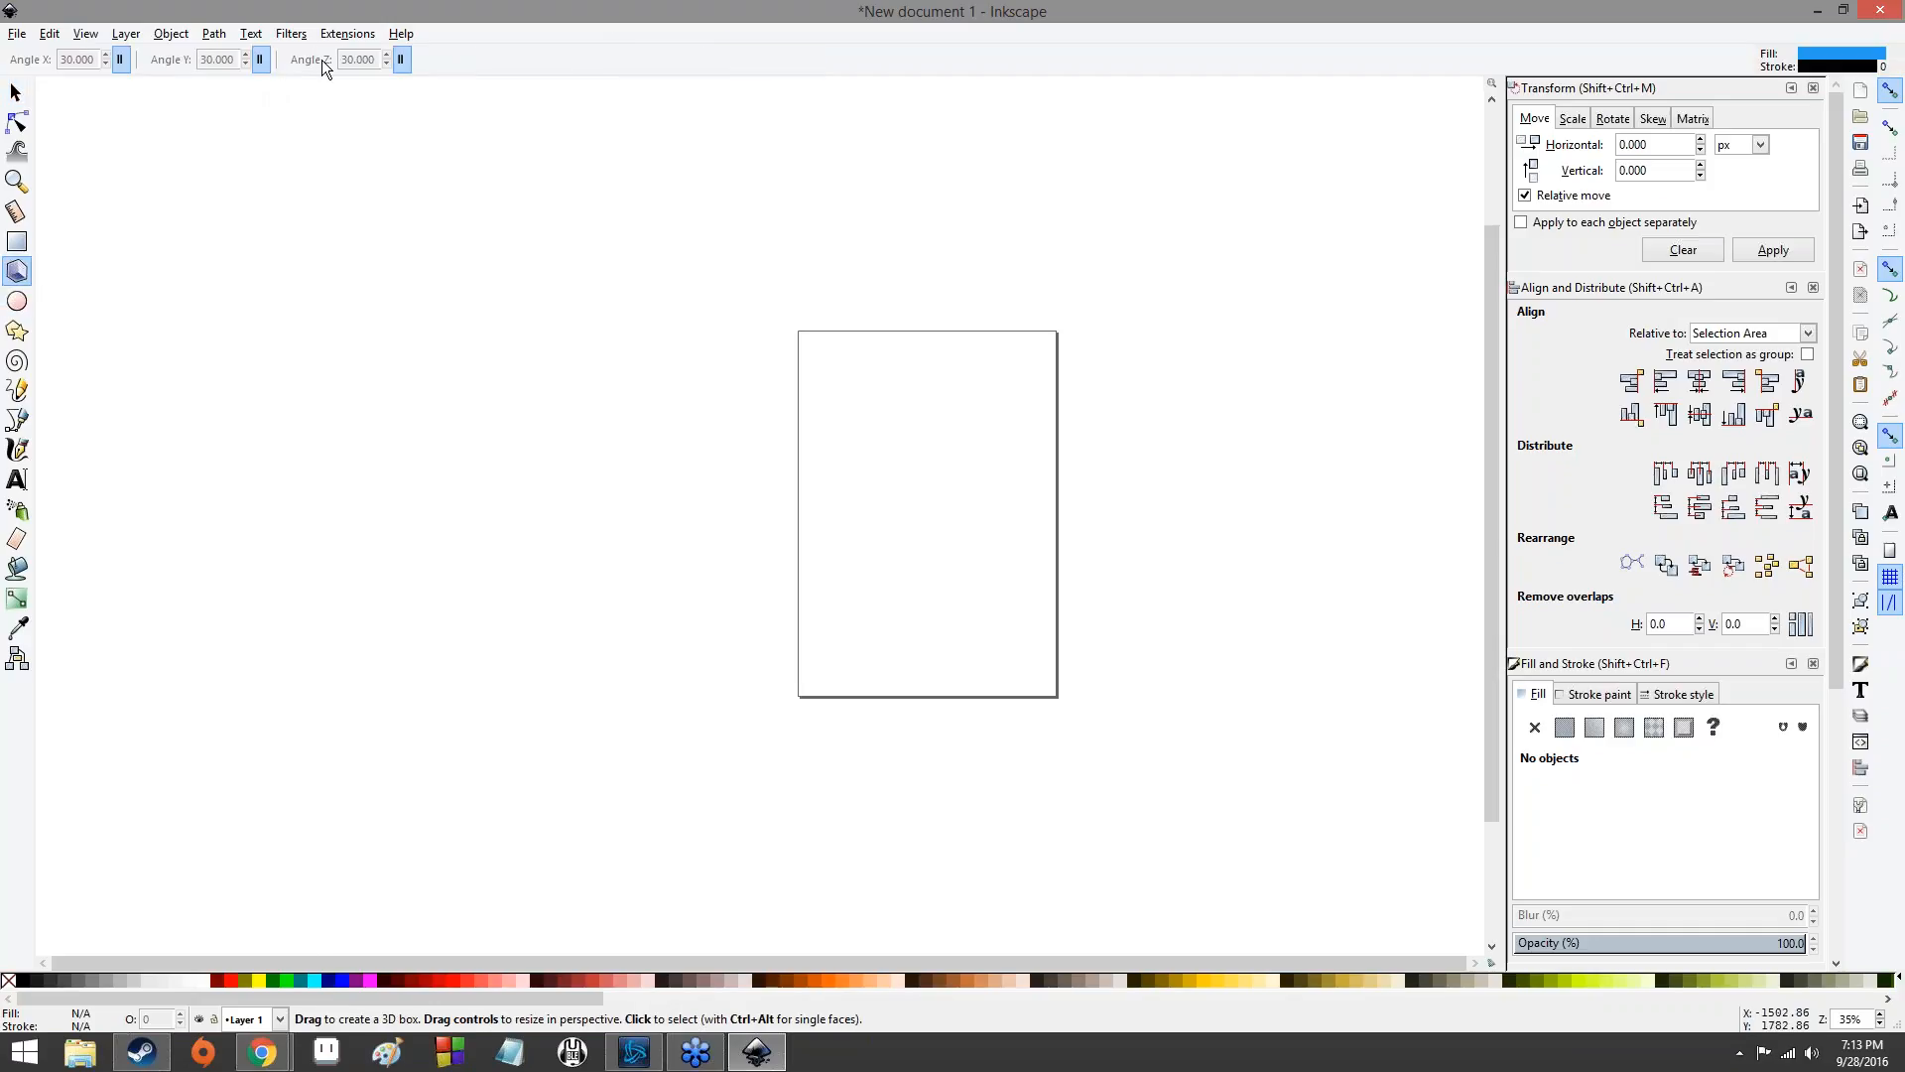
pyautogui.click(17, 361)
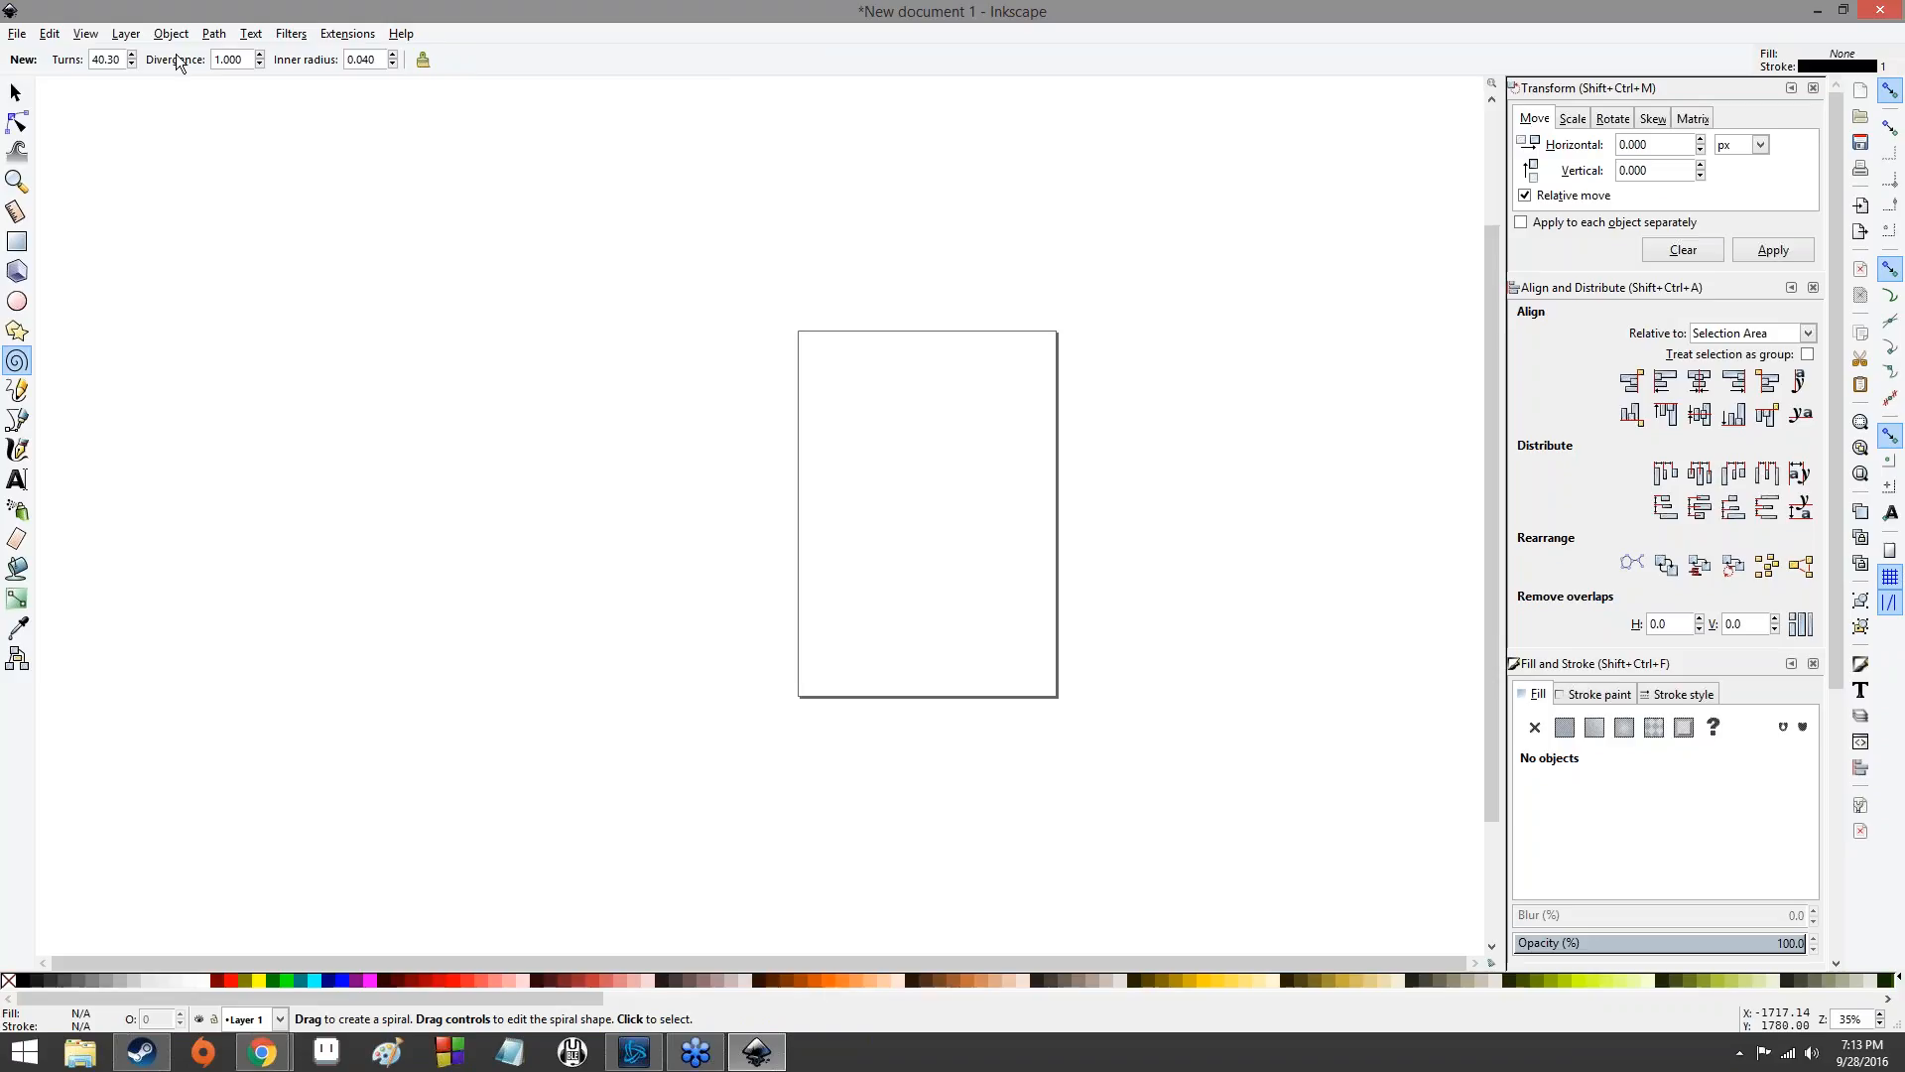
pyautogui.click(28, 453)
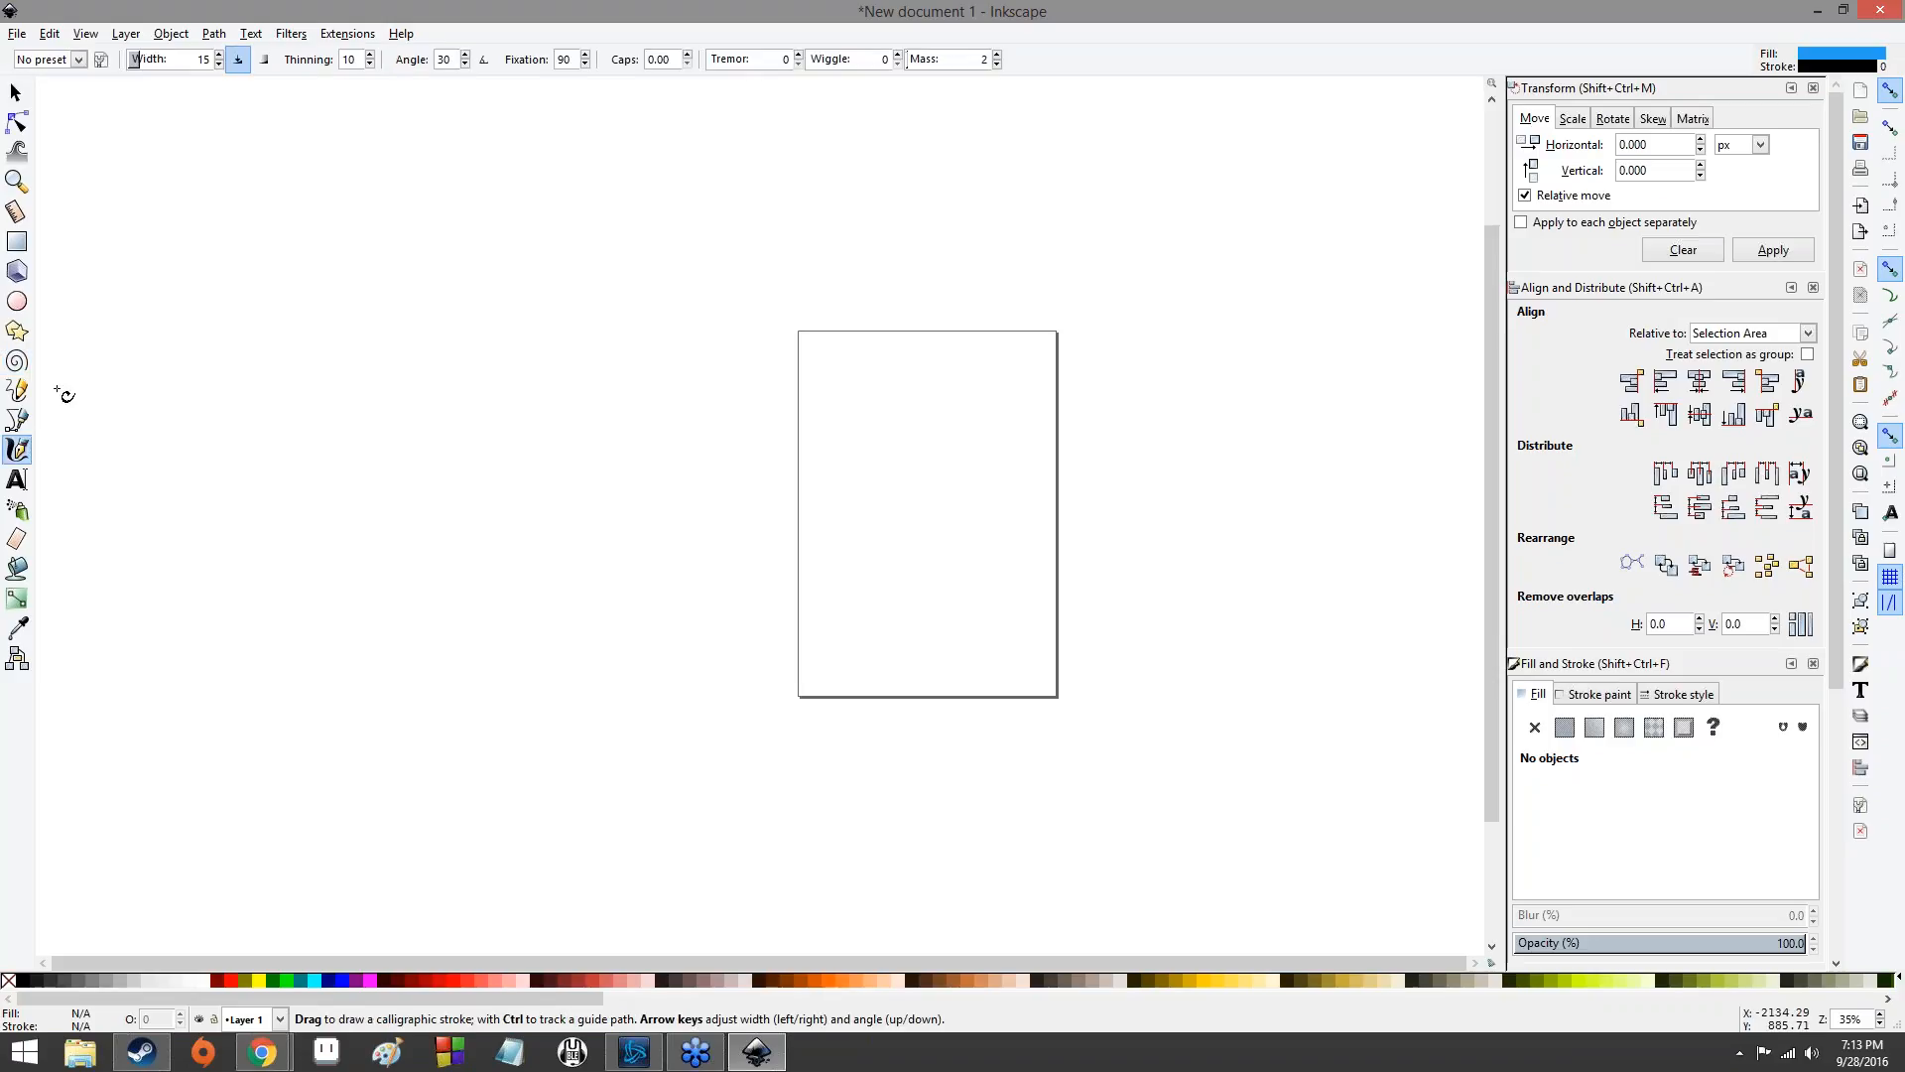
pyautogui.press('s')
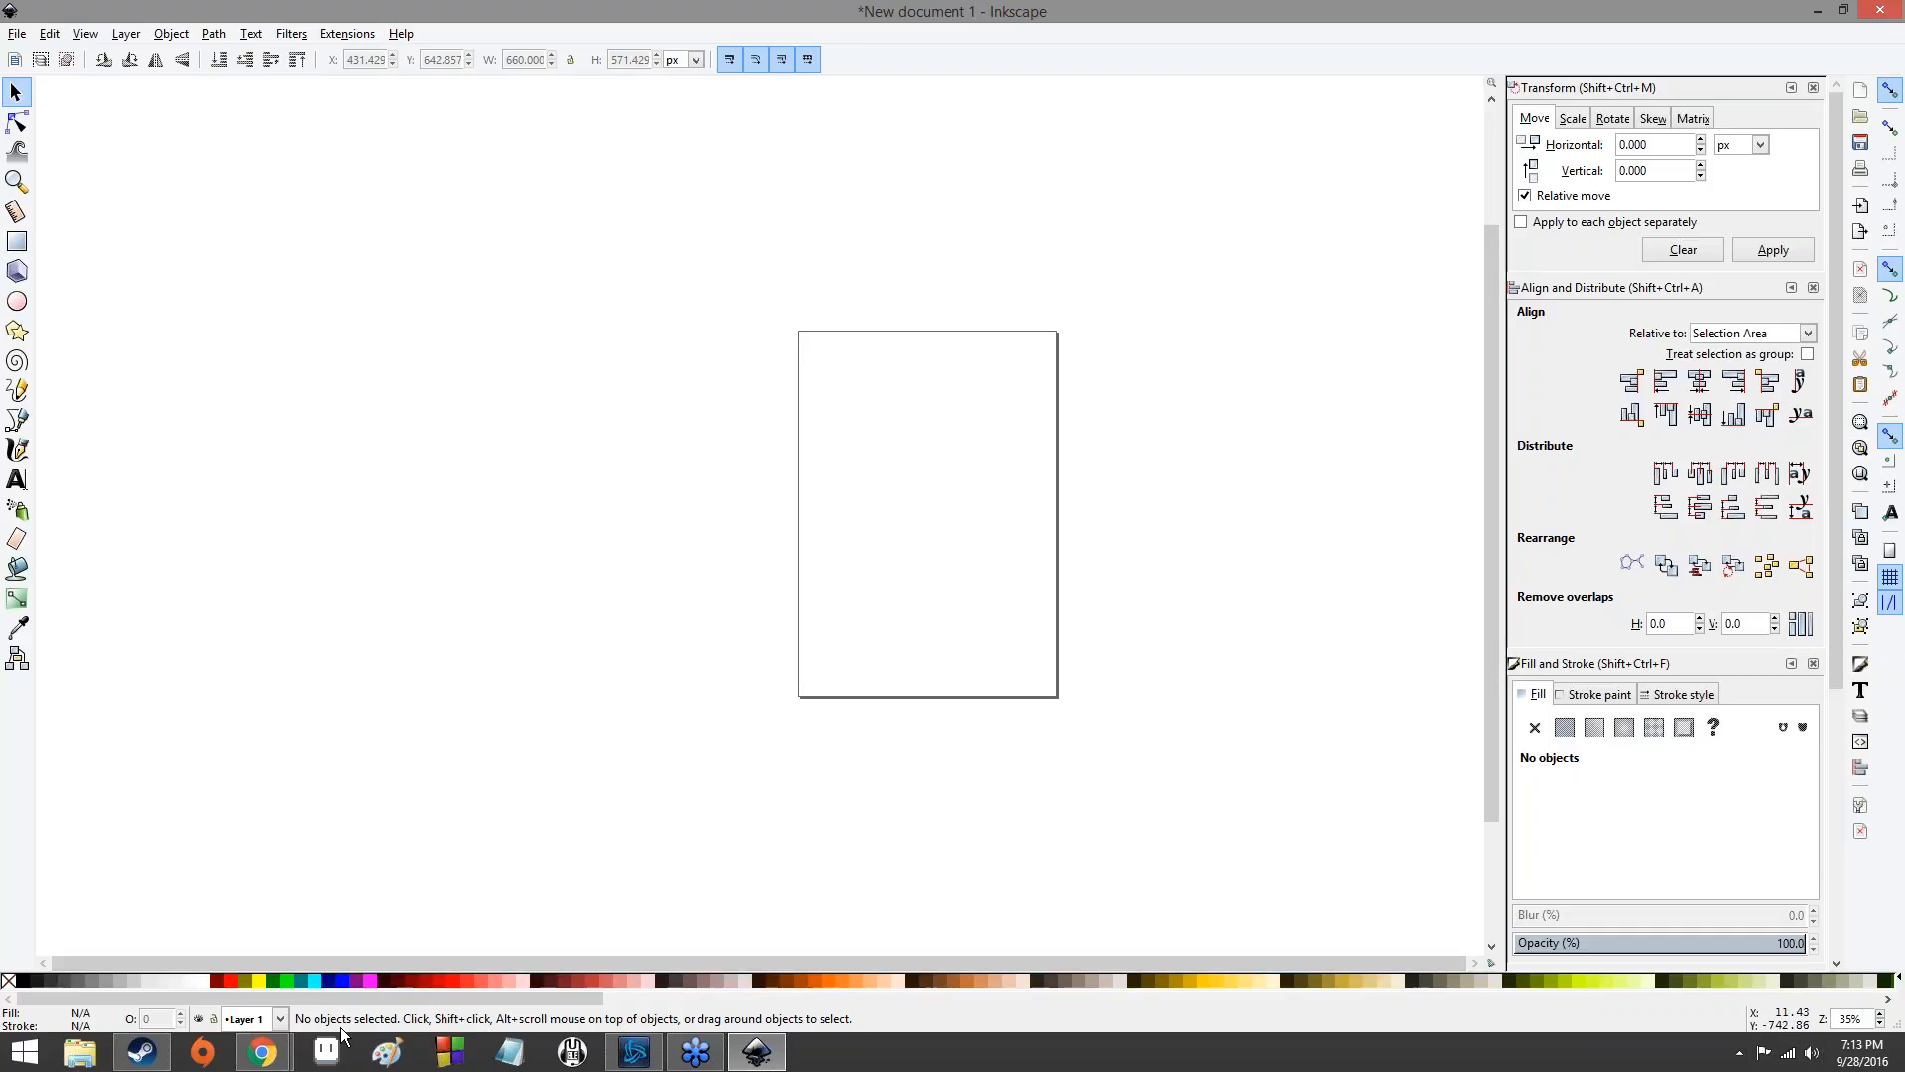
# - Draw two 3D boxes, one on the page and one beside it, filling the first red and the second light pink
pyautogui.moveTo(317, 1002); pyautogui.dragTo(16, 948)
pyautogui.click(17, 271)
pyautogui.moveTo(823, 548); pyautogui.dragTo(940, 710)
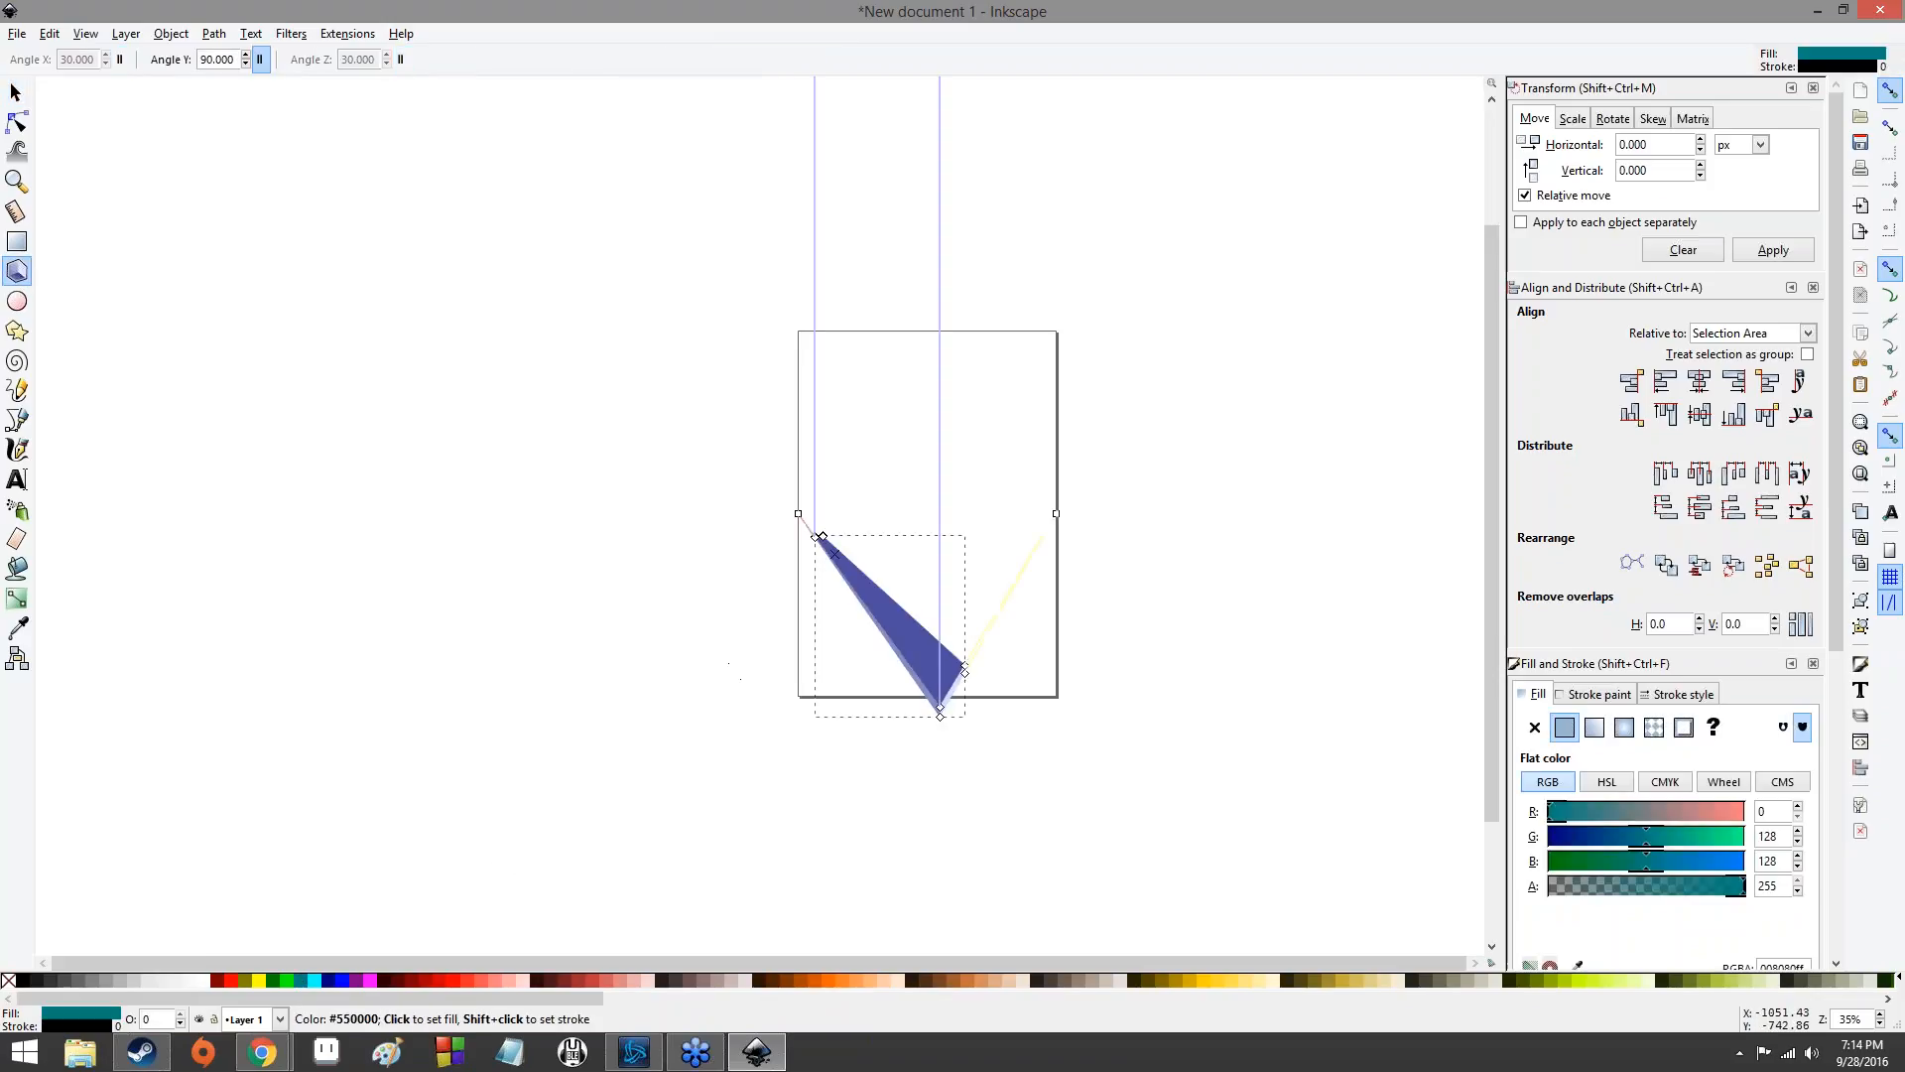
pyautogui.click(419, 984)
pyautogui.moveTo(501, 636); pyautogui.dragTo(619, 641)
pyautogui.click(627, 982)
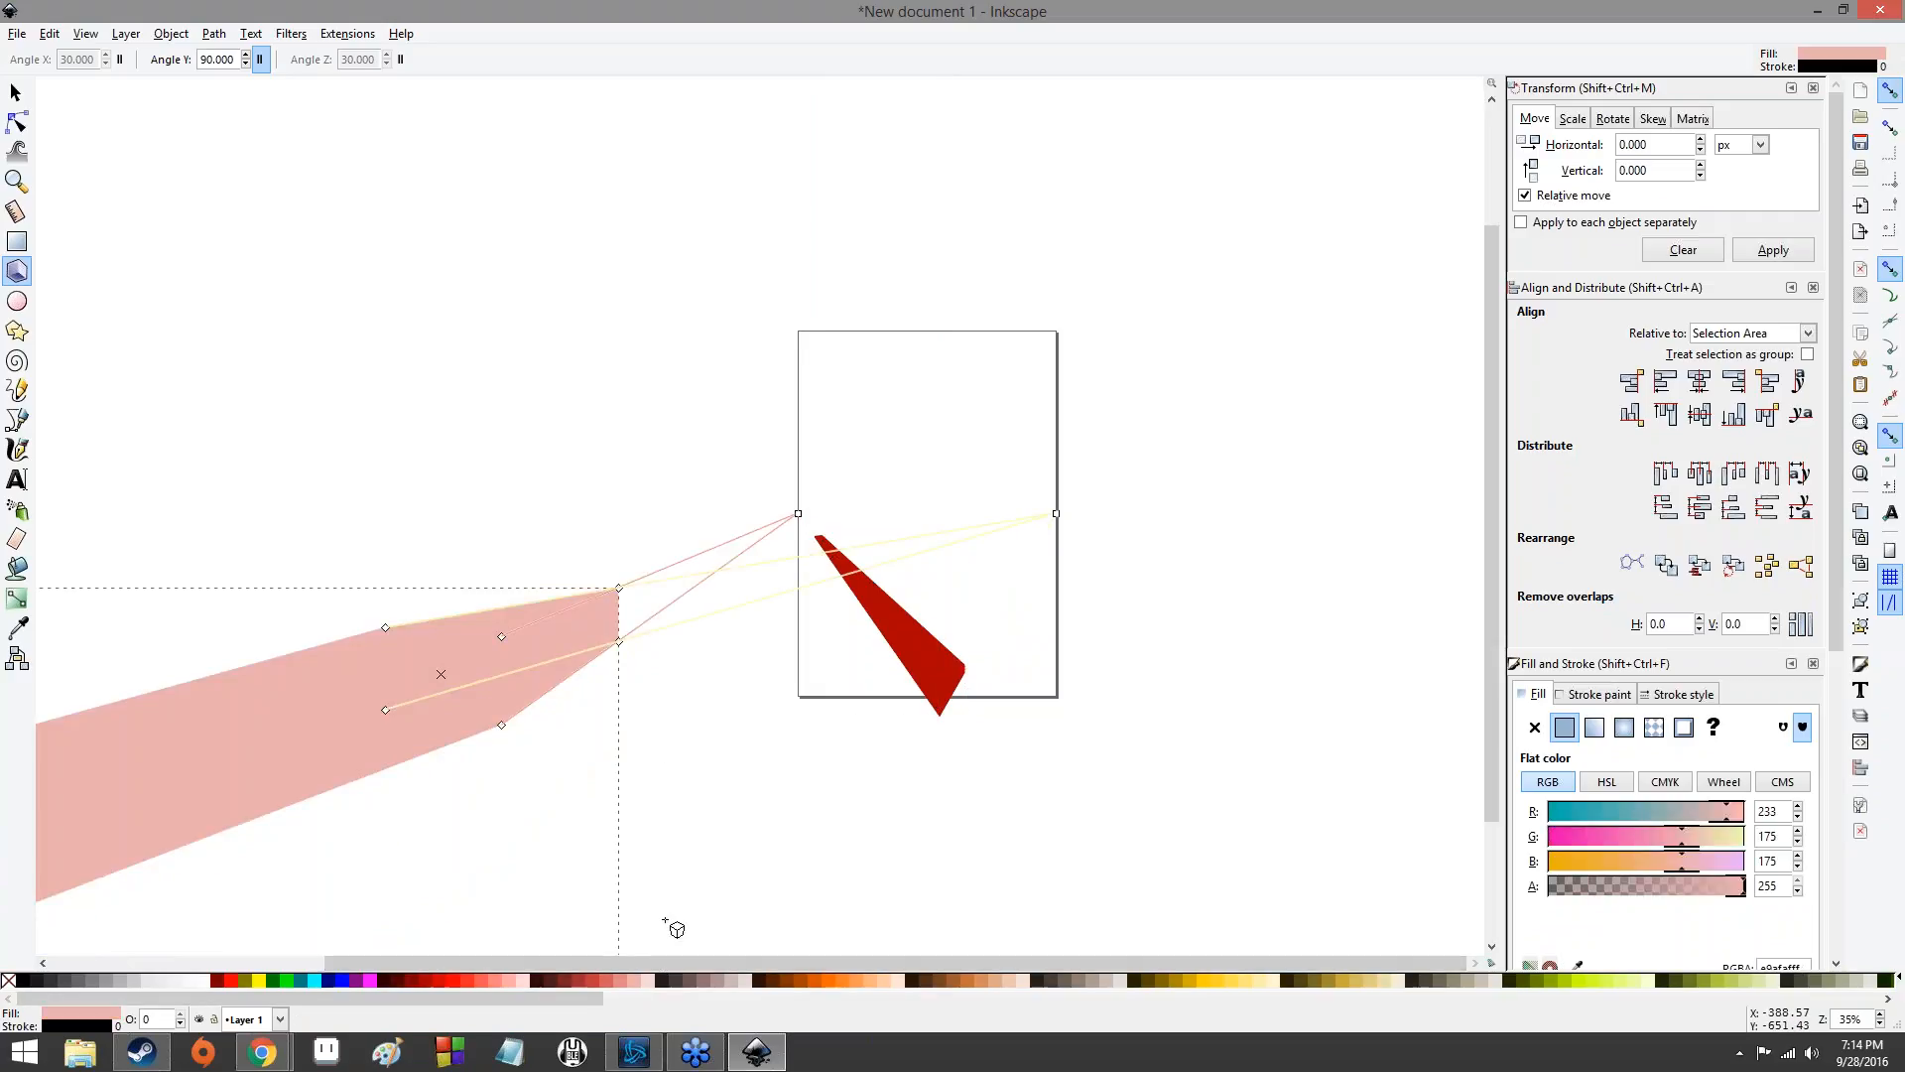
# - Undo both 3D boxes and their fill changes to leave the page empty
pyautogui.hotkey('ctrl', 'z')
pyautogui.hotkey('ctrl', 'z')
pyautogui.hotkey('ctrl', 'z')
pyautogui.hotkey('ctrl', 'z')
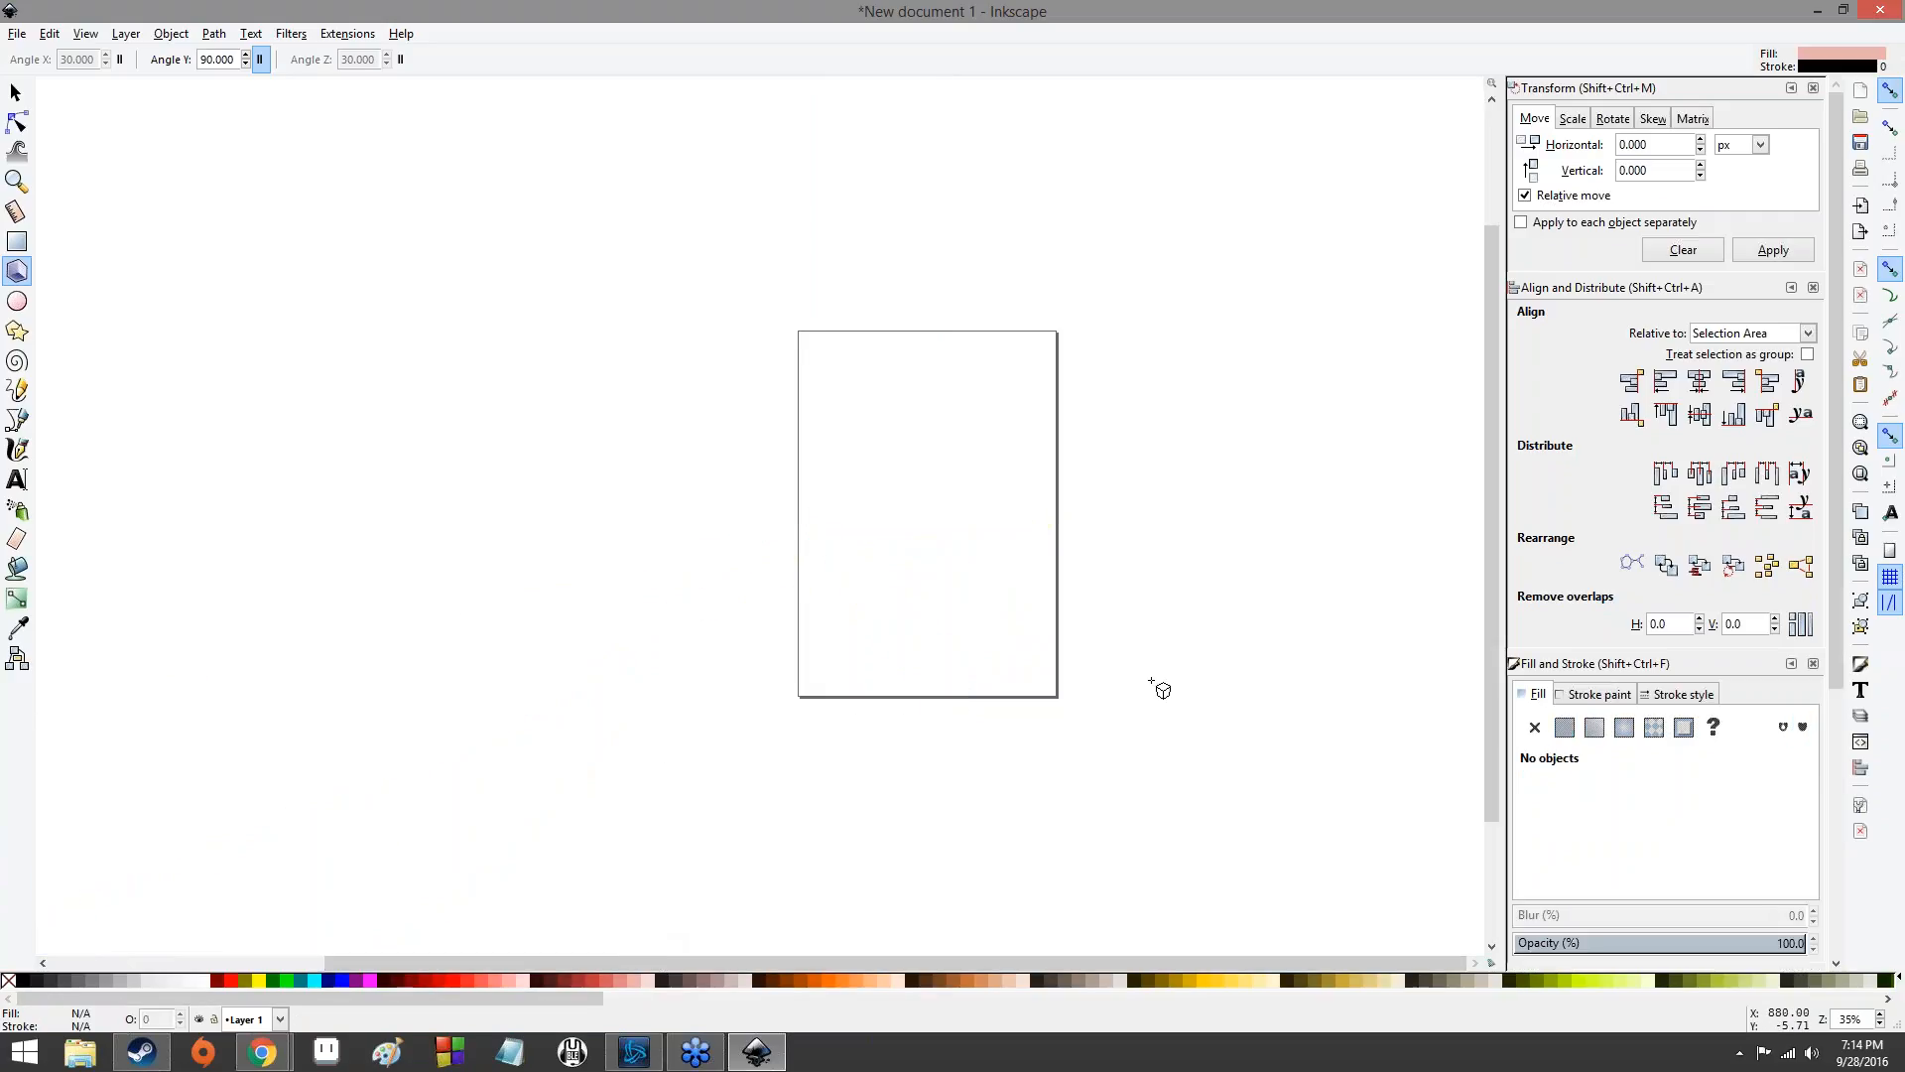
# - Switch the interface layout to Default
pyautogui.click(1814, 17)
pyautogui.click(346, 35)
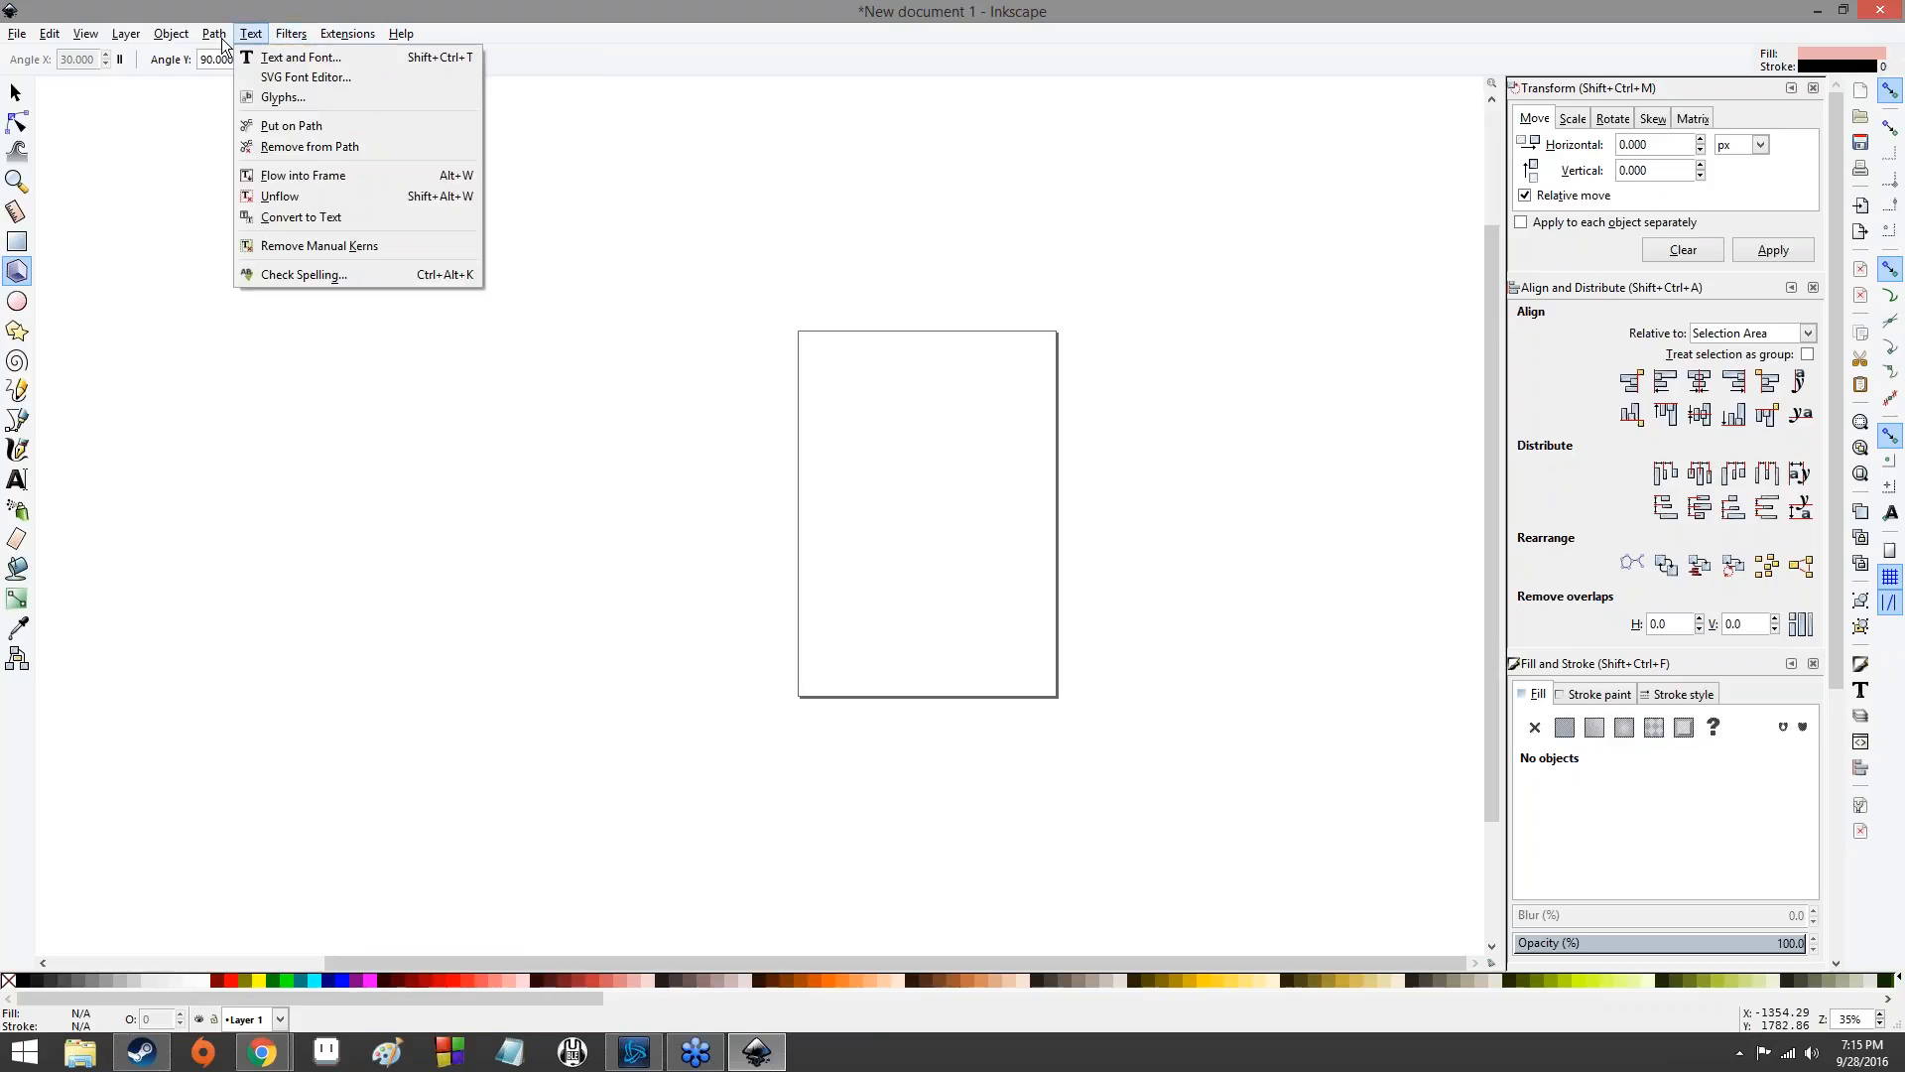
pyautogui.moveTo(411, 36)
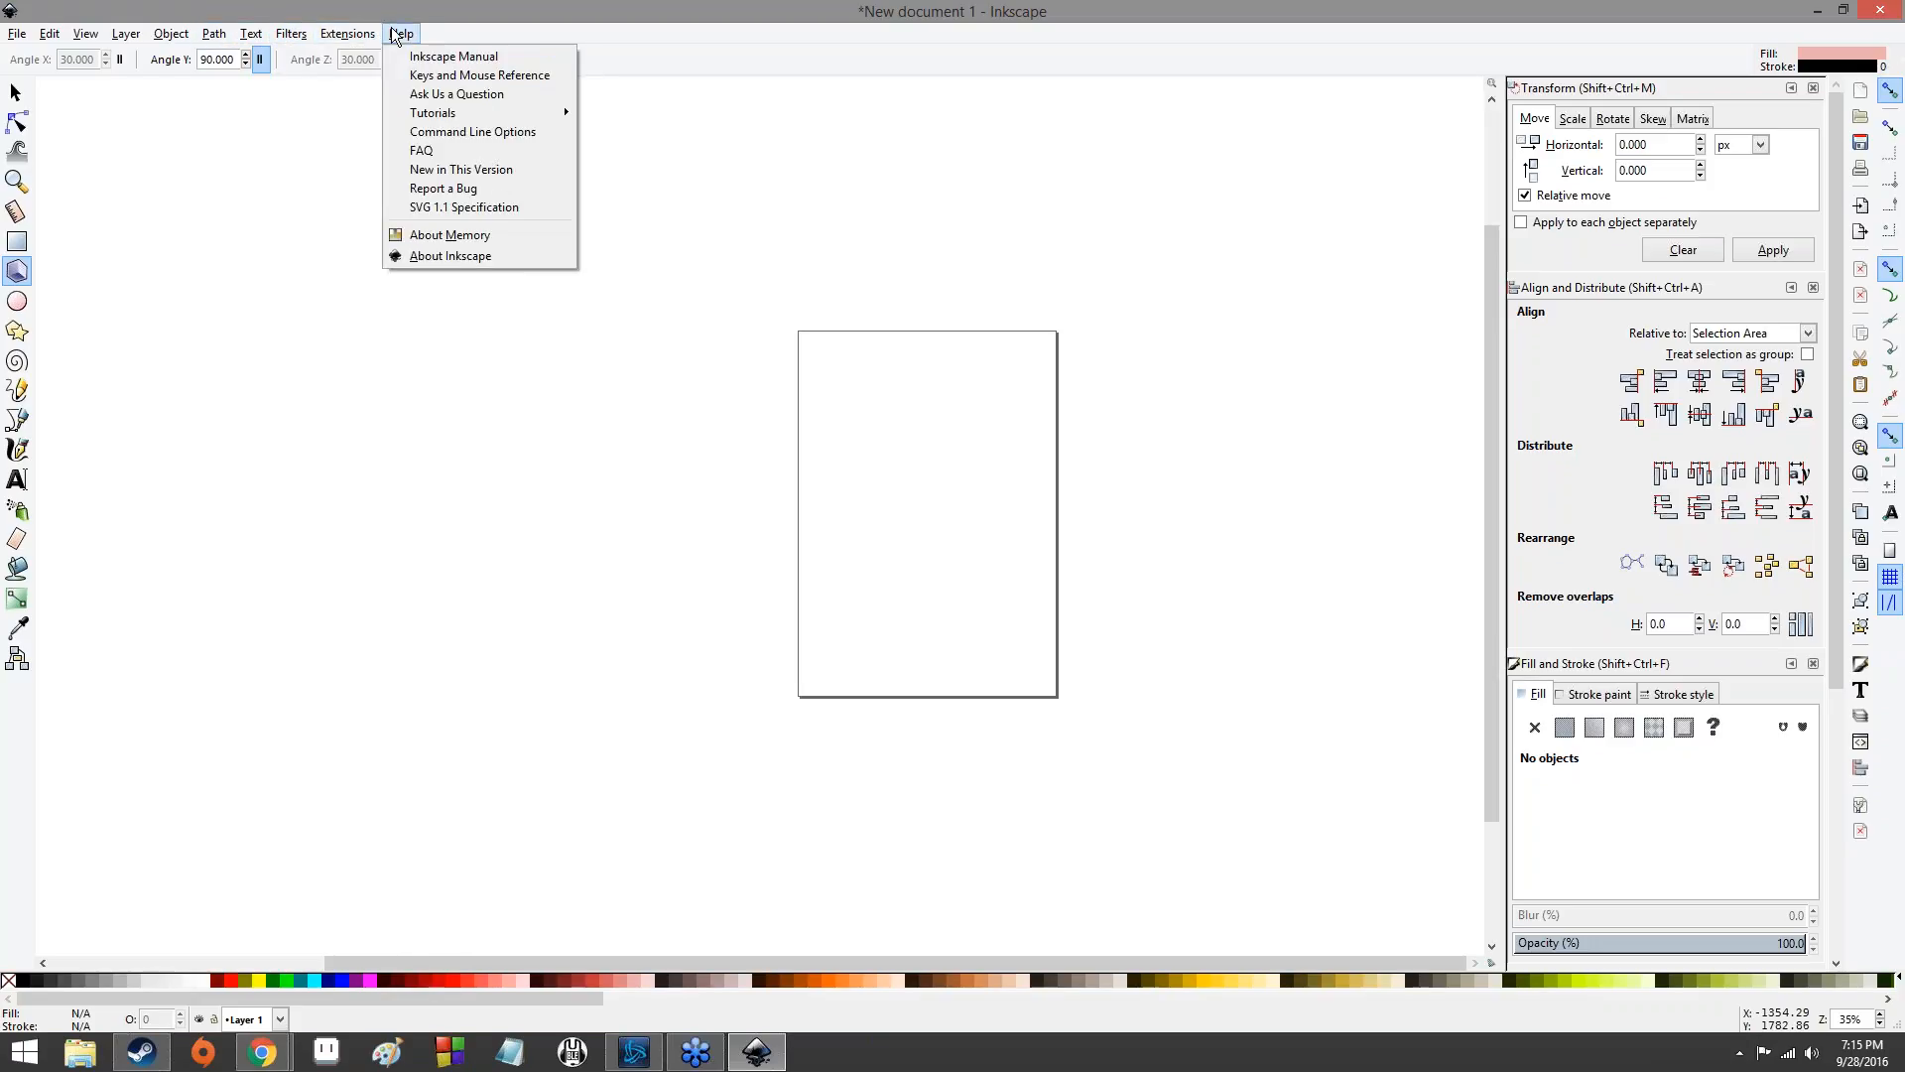
pyautogui.moveTo(85, 36)
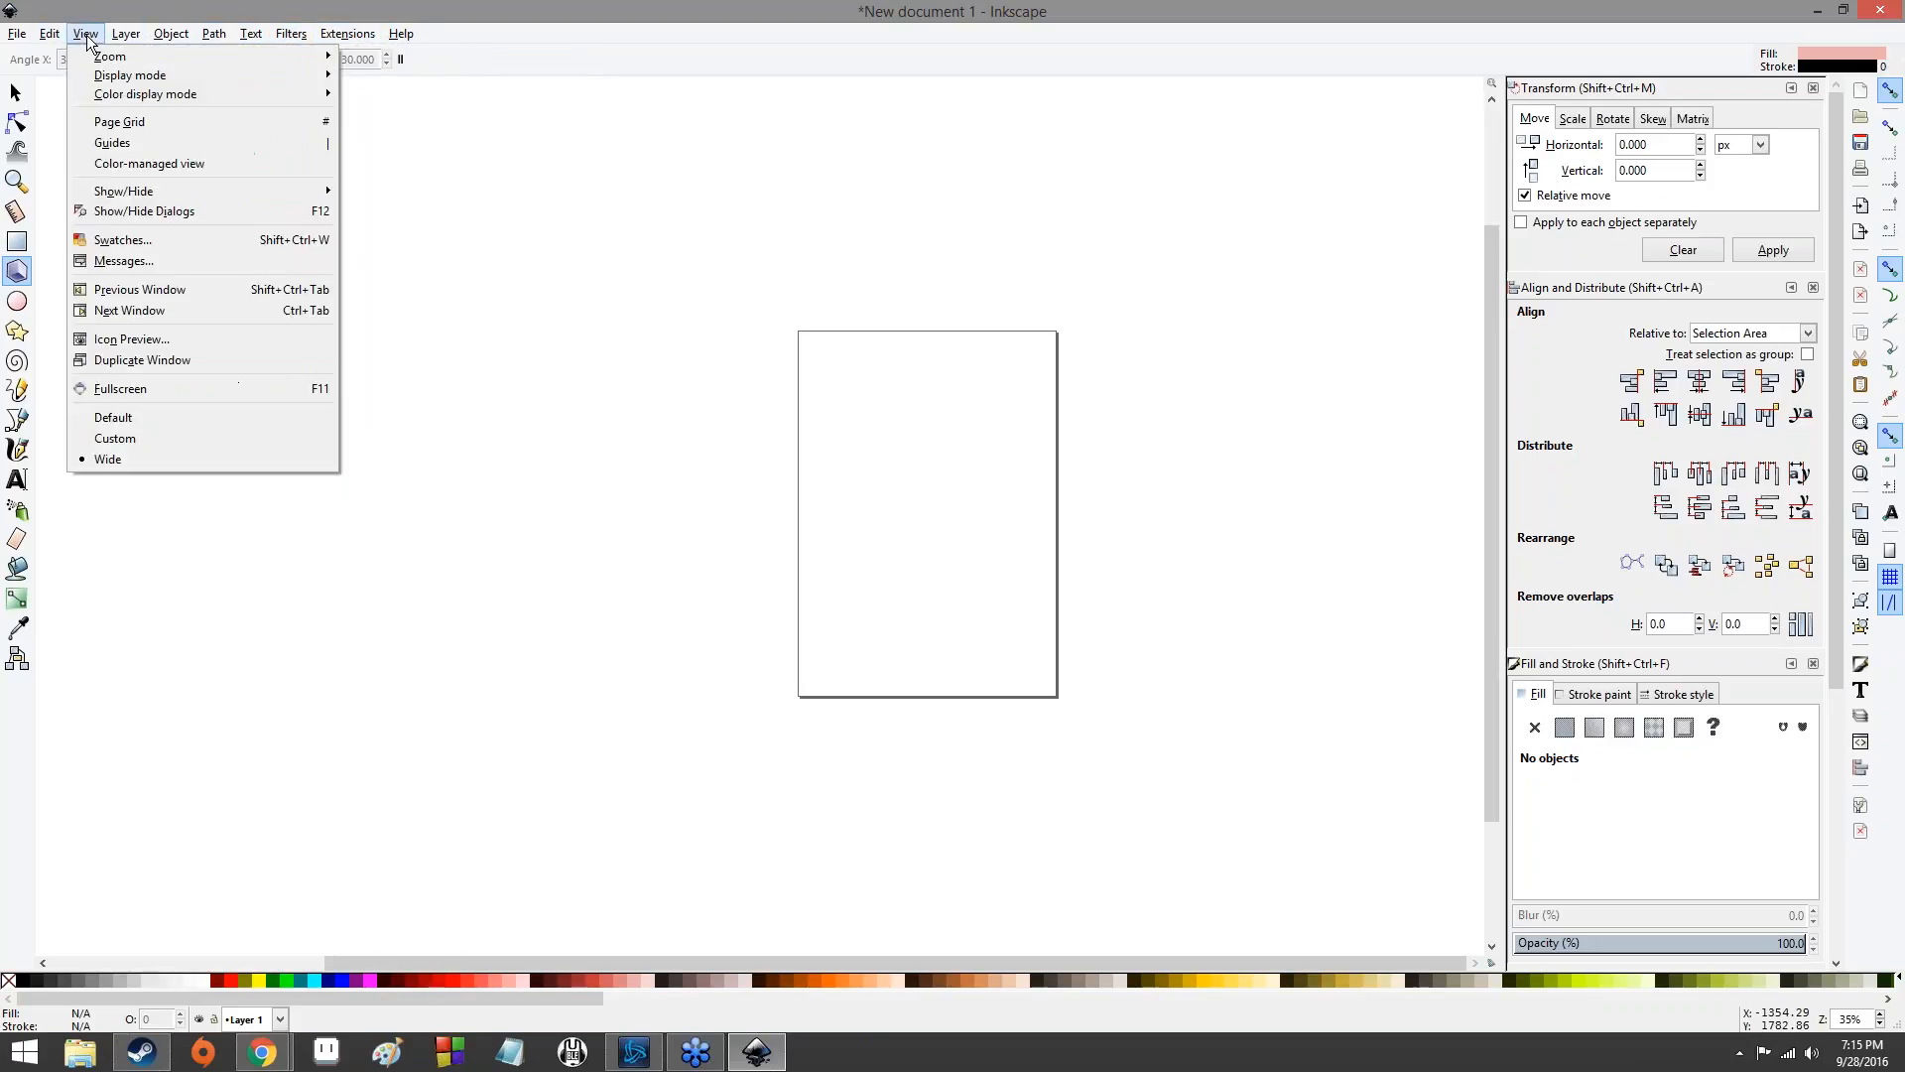
pyautogui.click(138, 416)
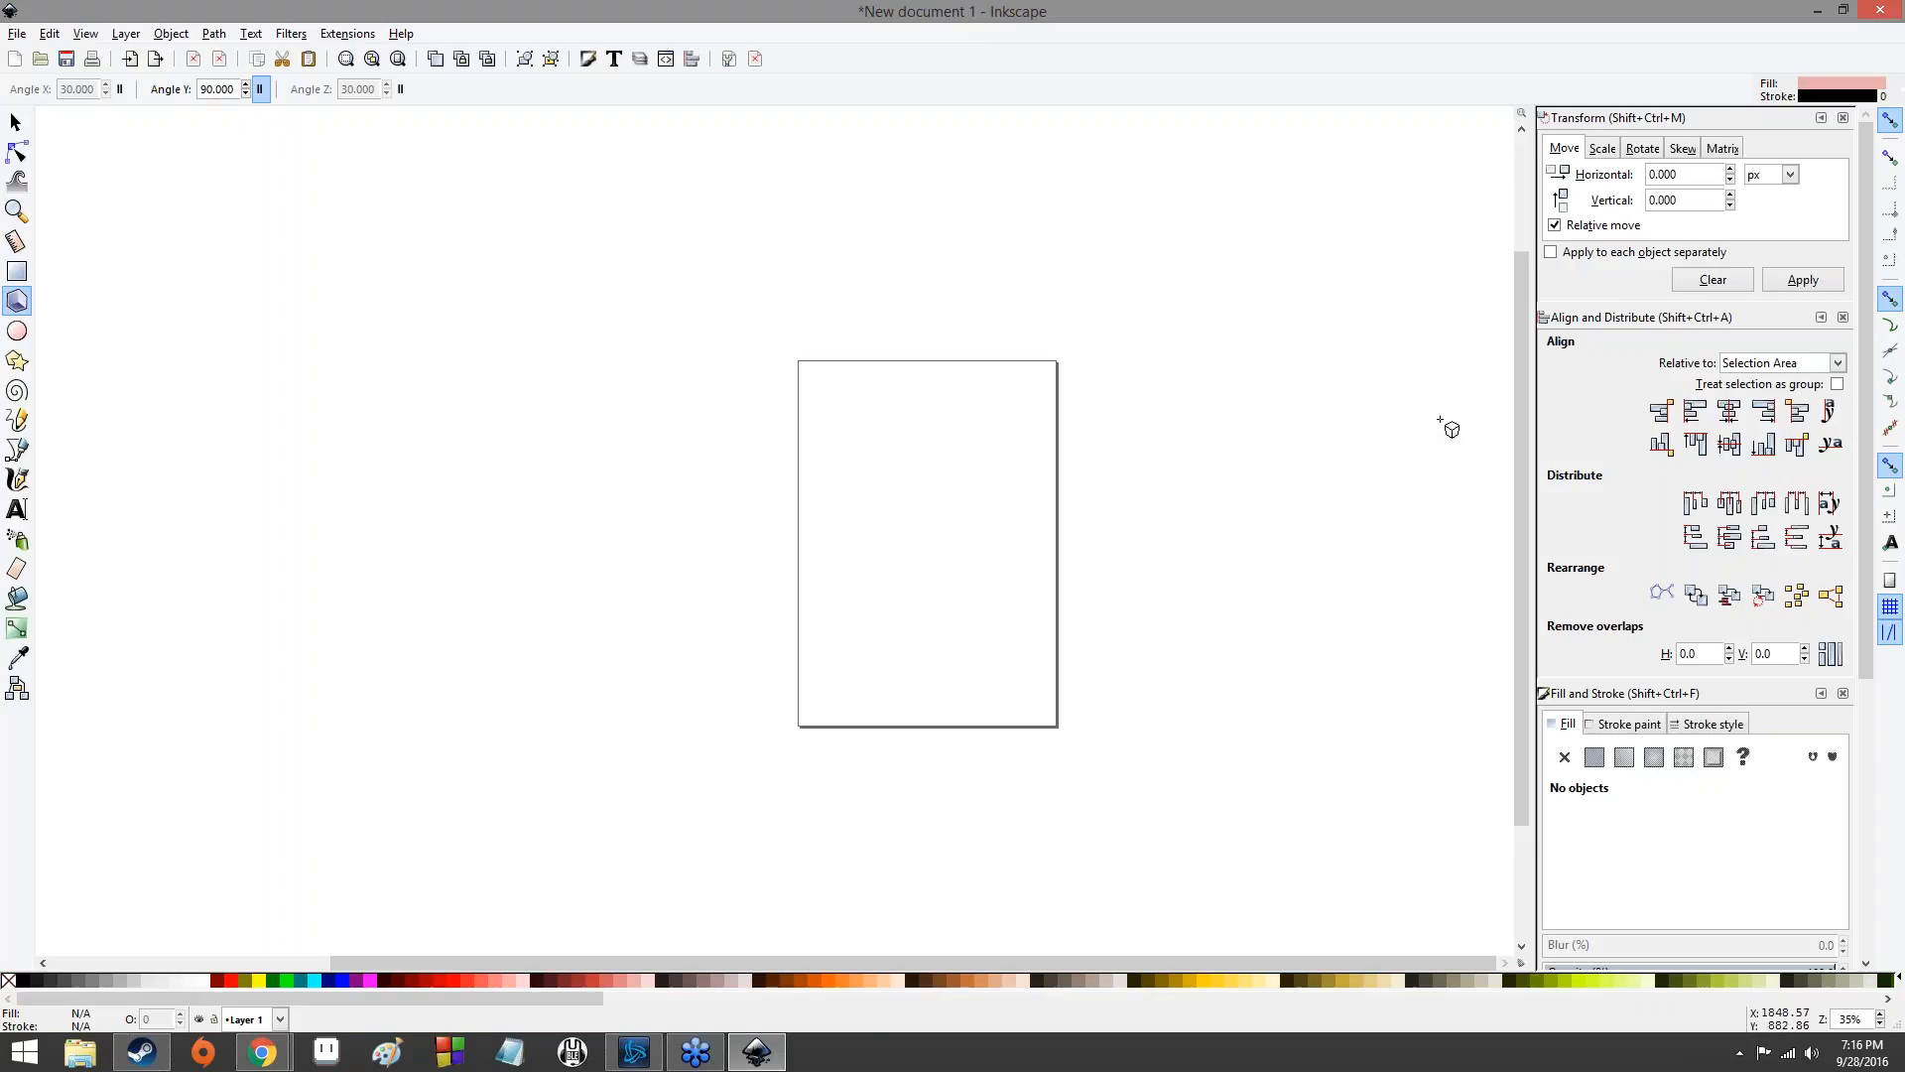
pyautogui.click(171, 33)
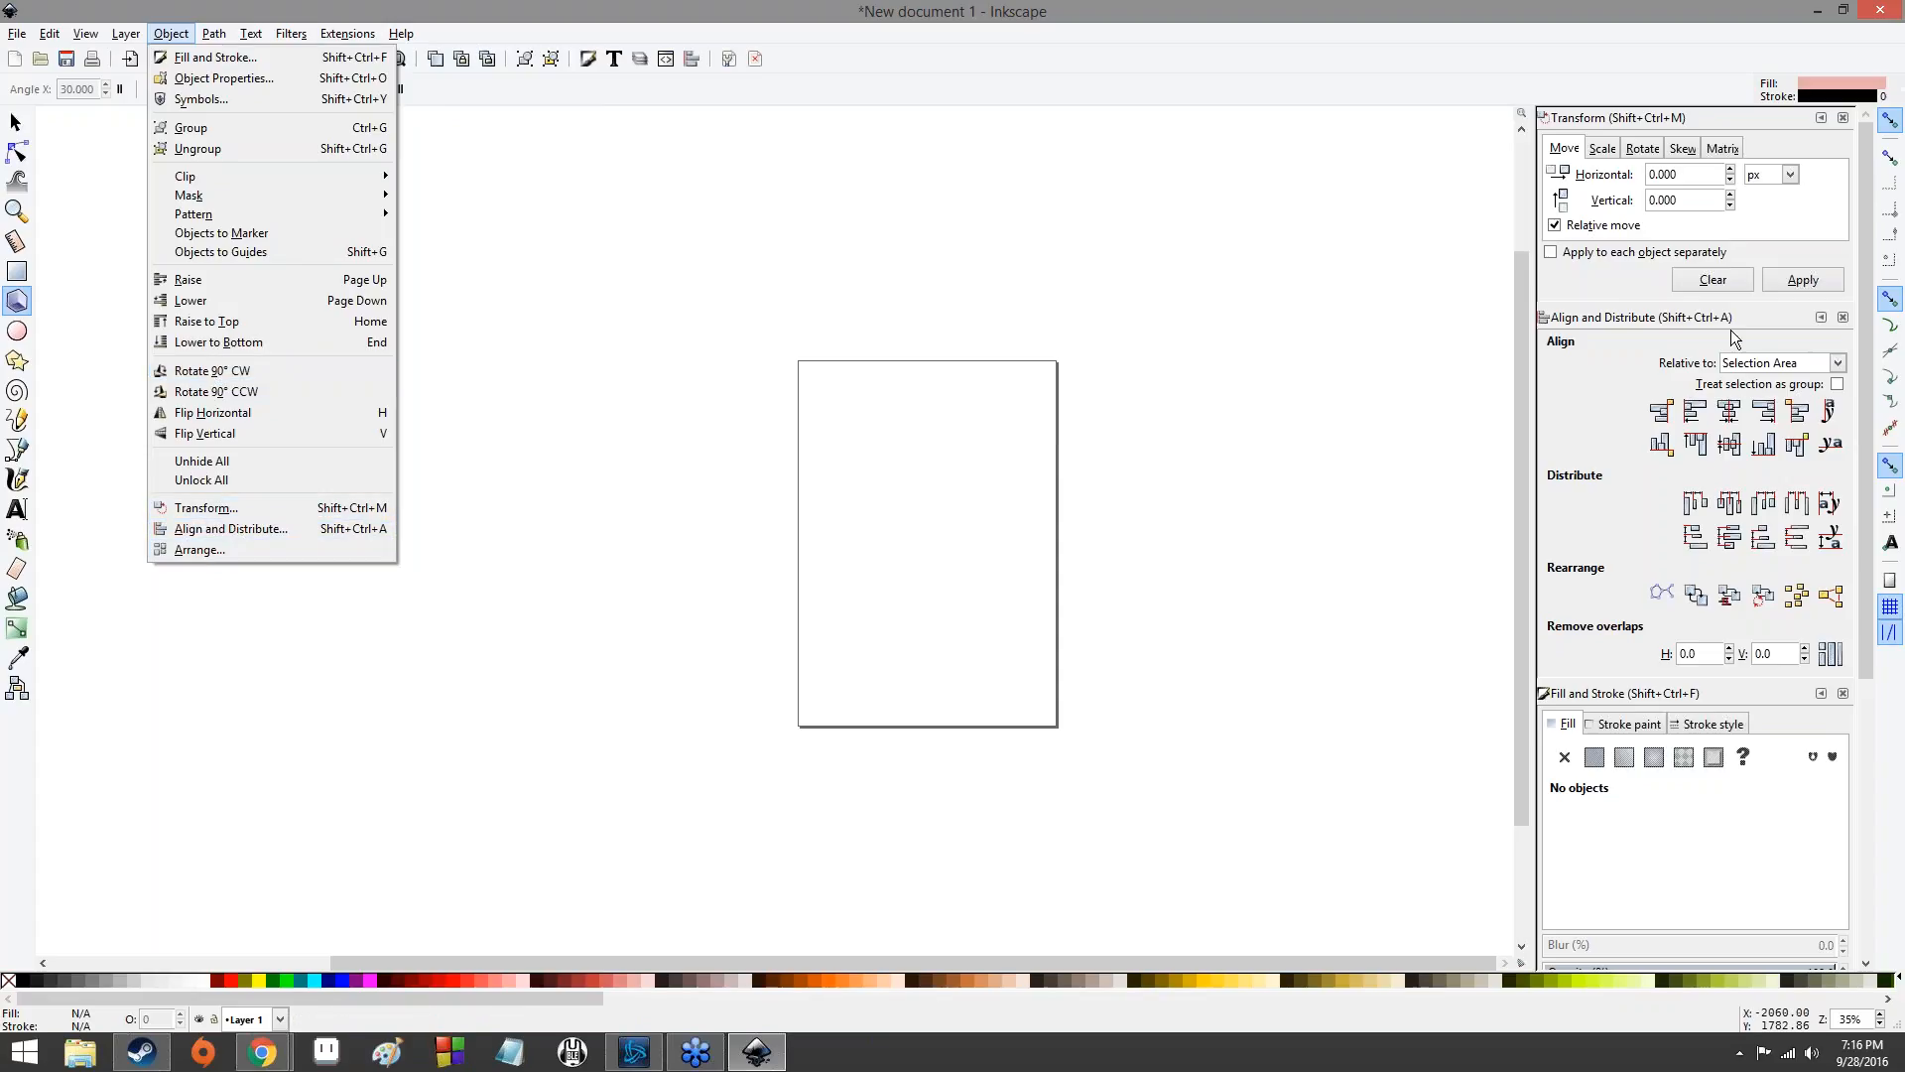
pyautogui.click(1585, 293)
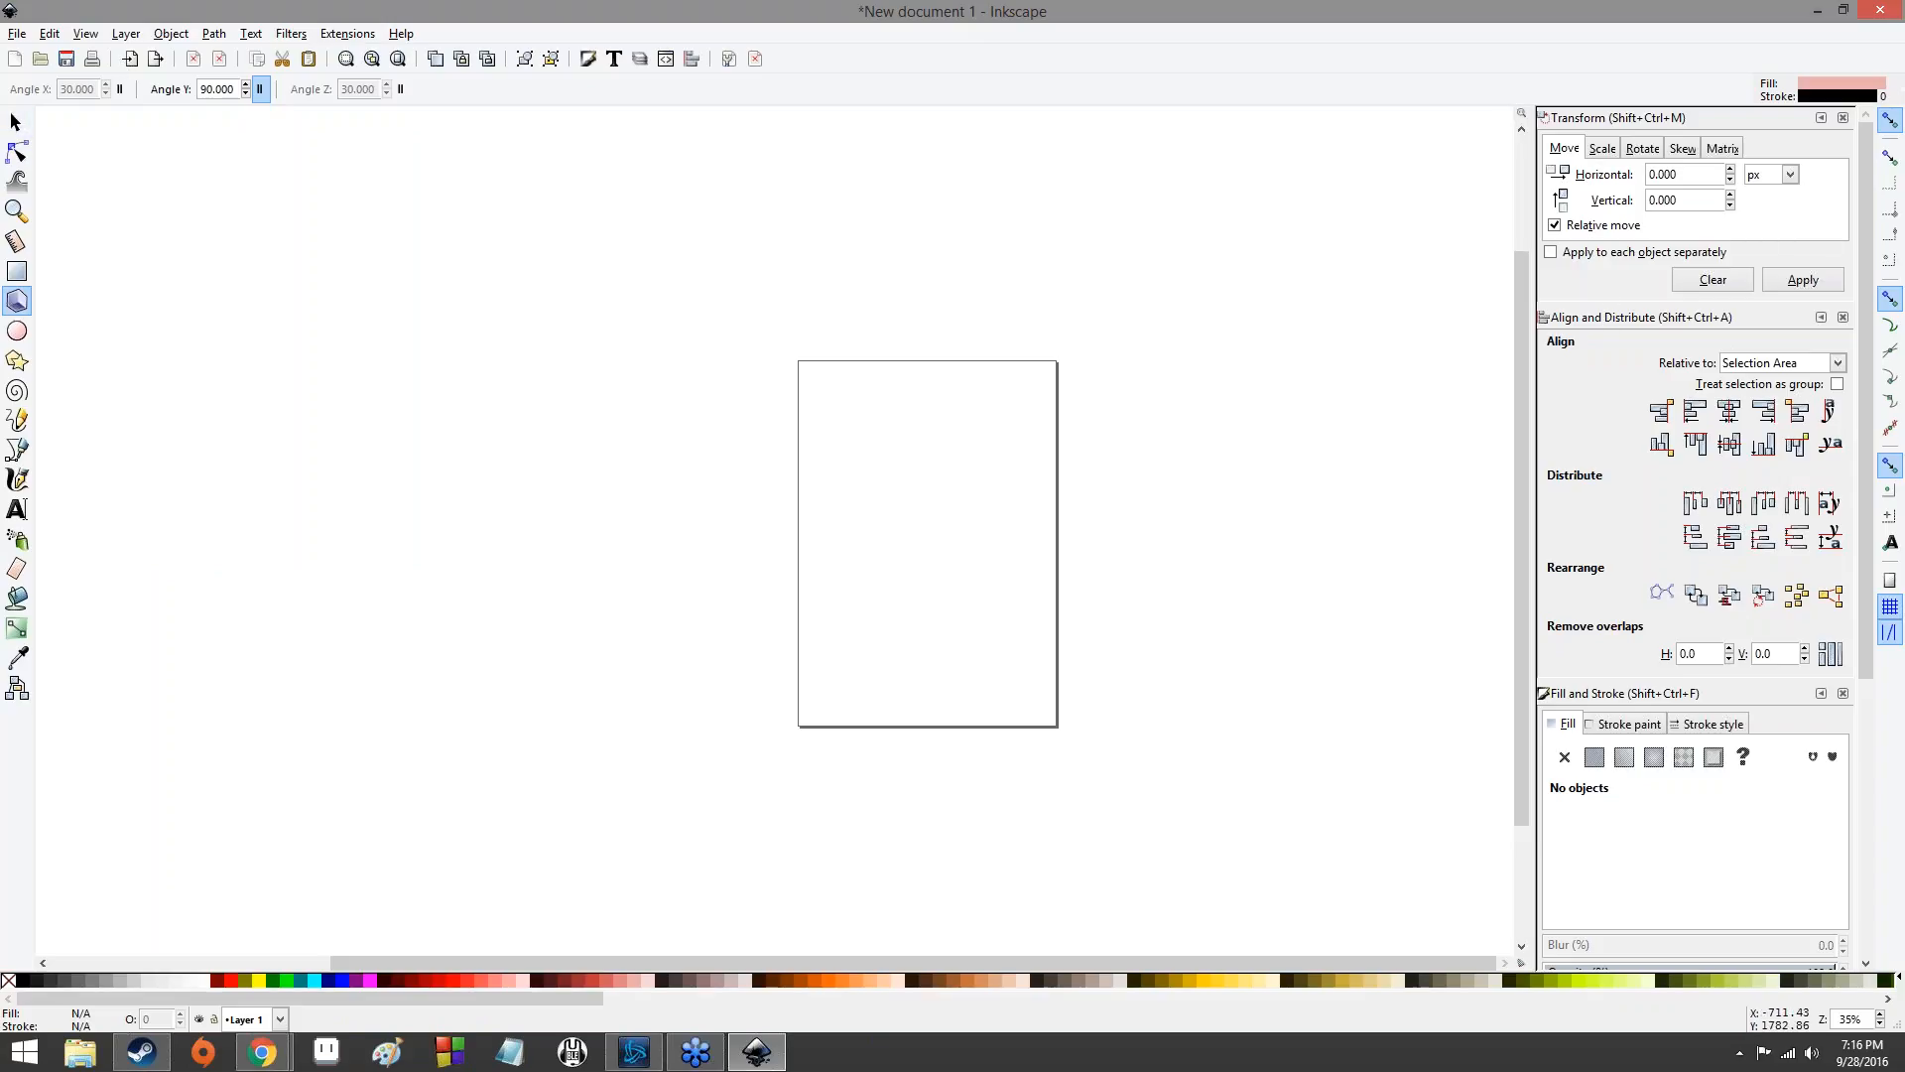
pyautogui.click(158, 35)
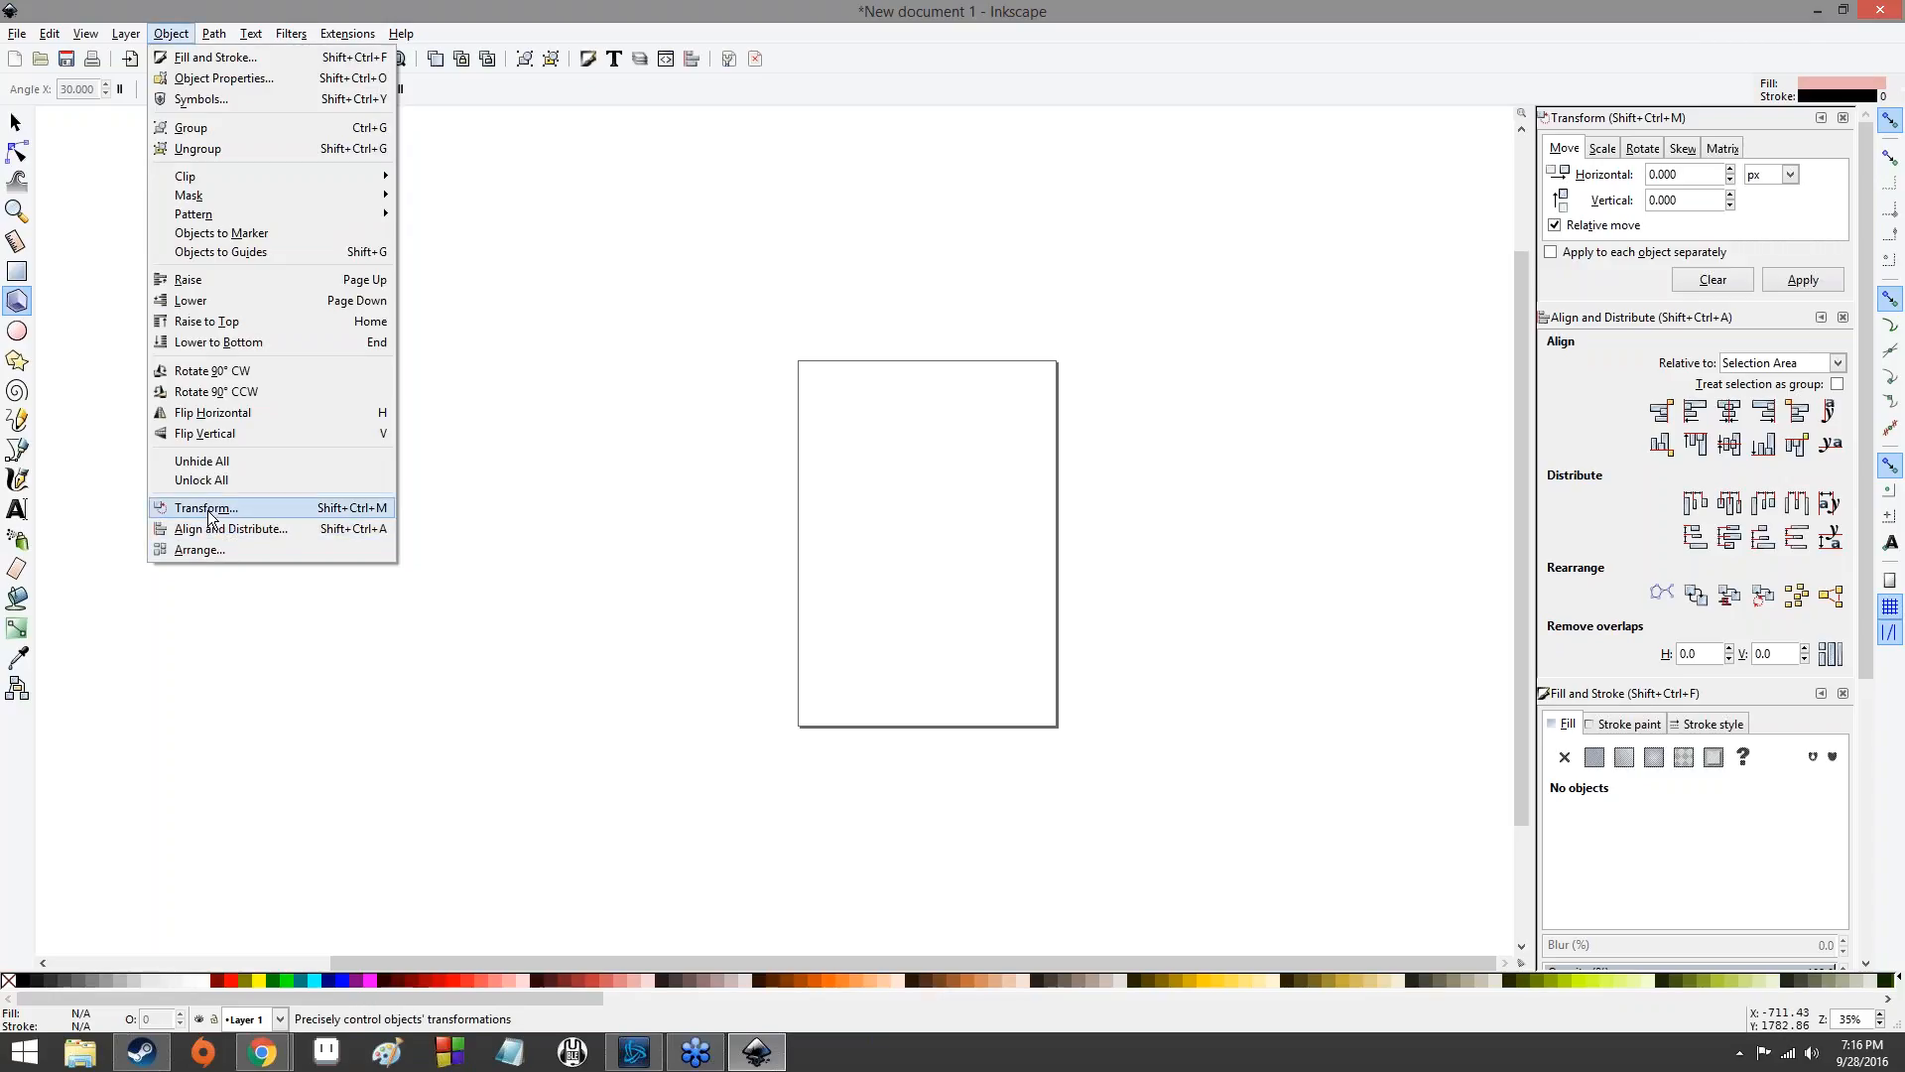
pyautogui.click(1610, 127)
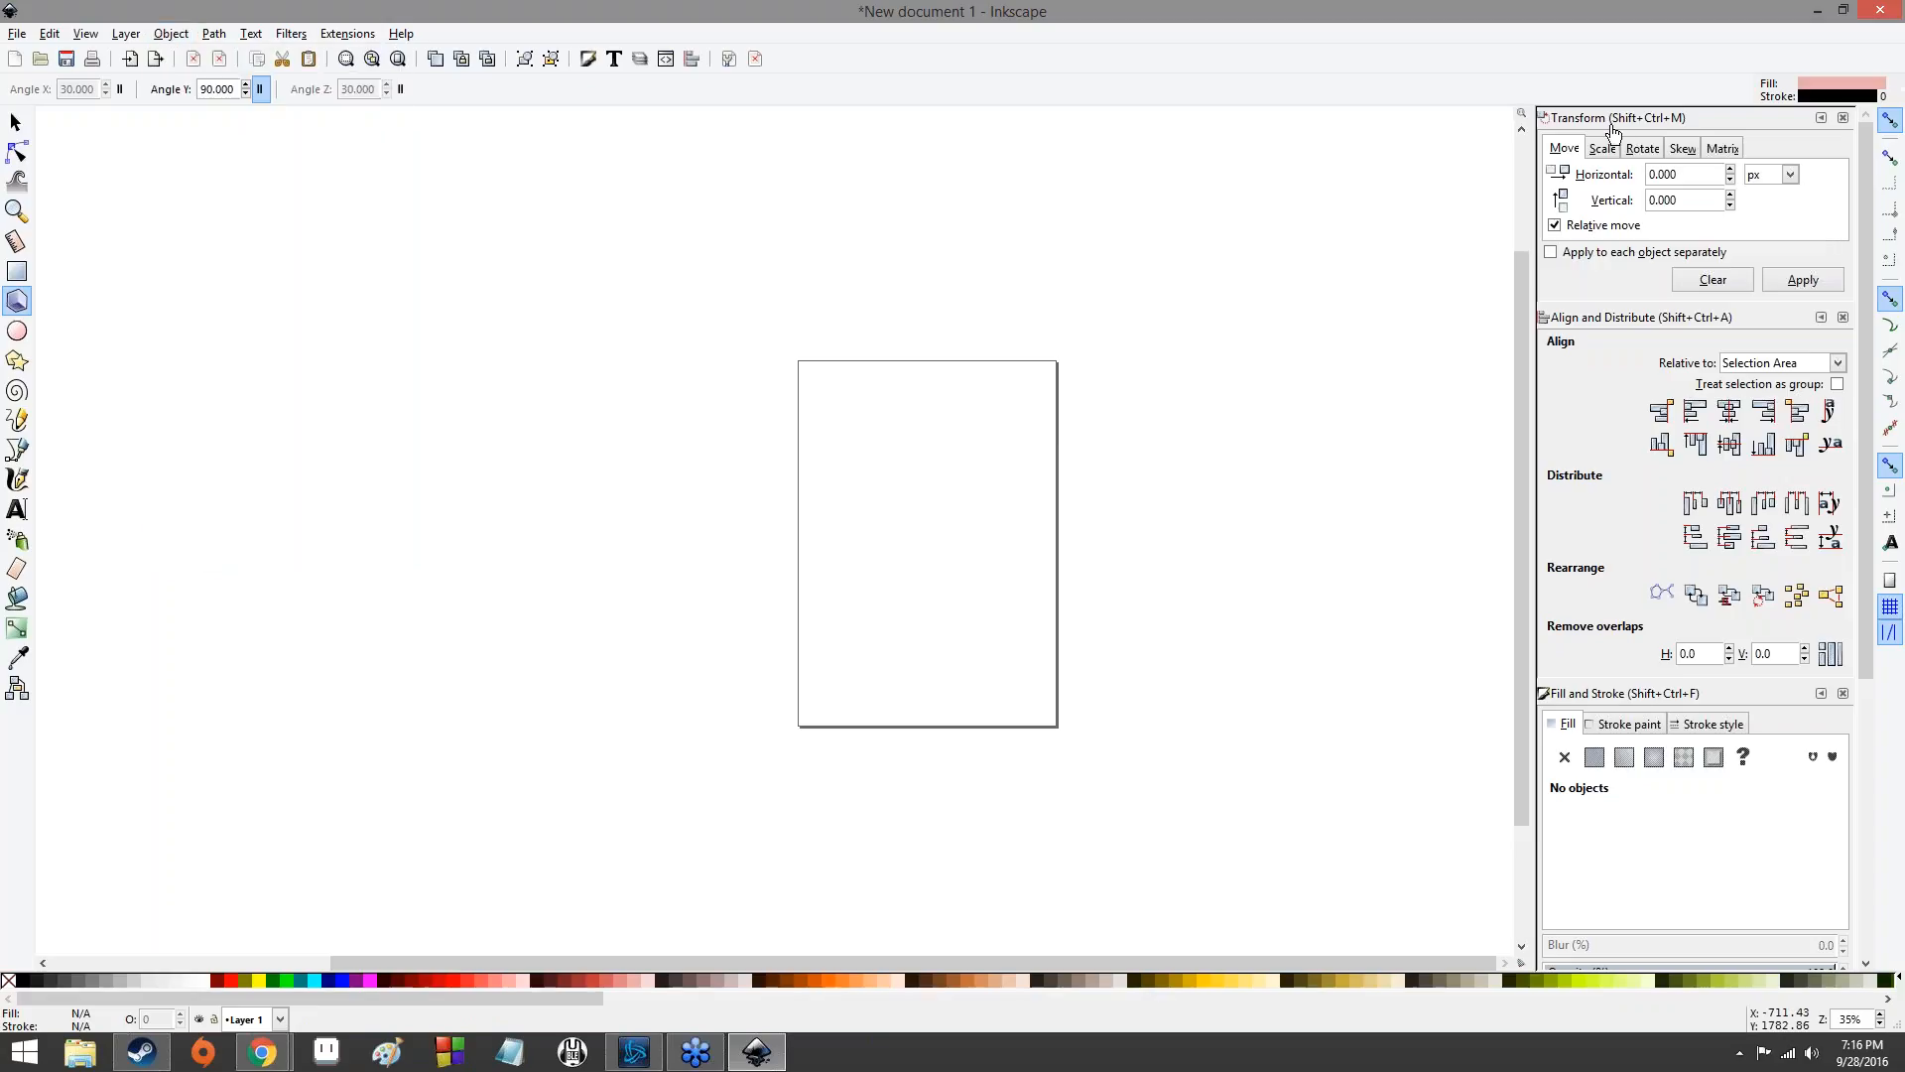
# - Detach the Transform dialog into its own window, move it lower, and collapse it into a docked vertical tab
pyautogui.moveTo(1613, 132); pyautogui.dragTo(1904, 139)
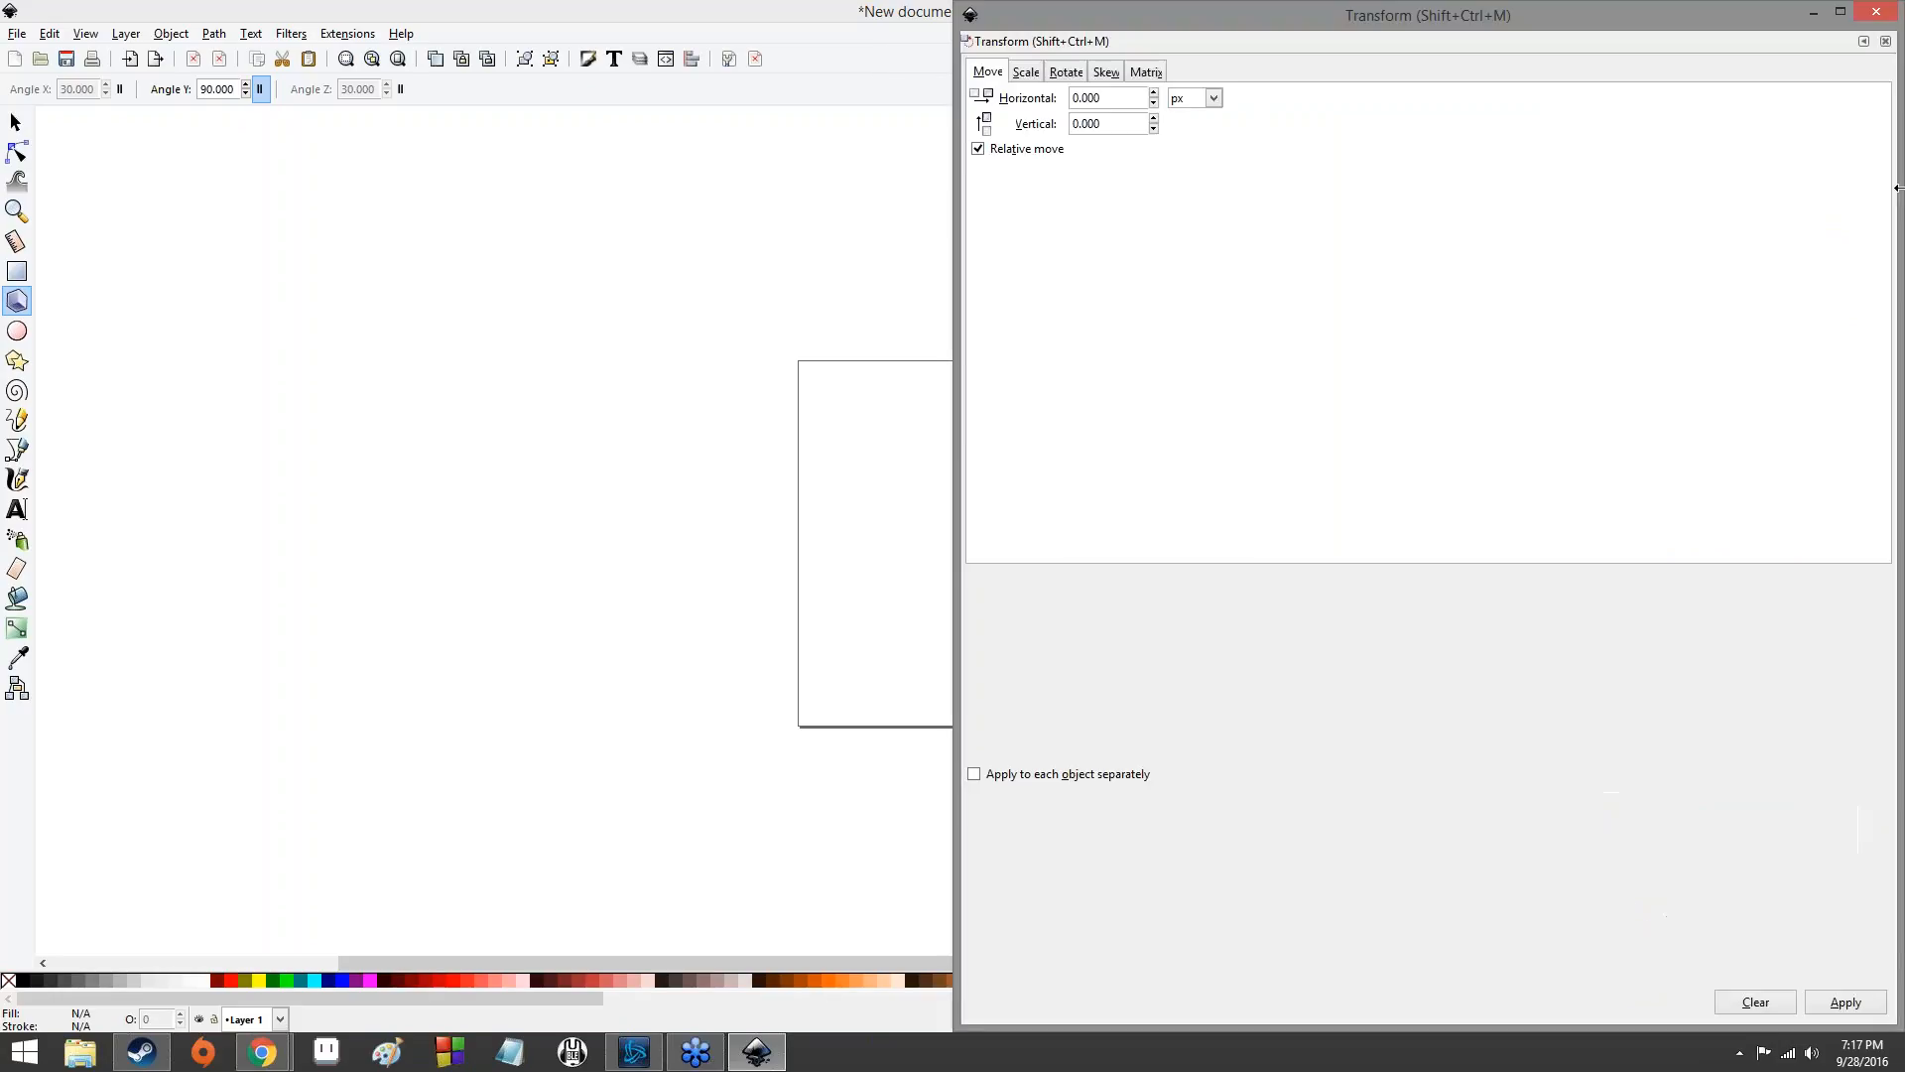
pyautogui.moveTo(1499, 18); pyautogui.dragTo(1499, 137)
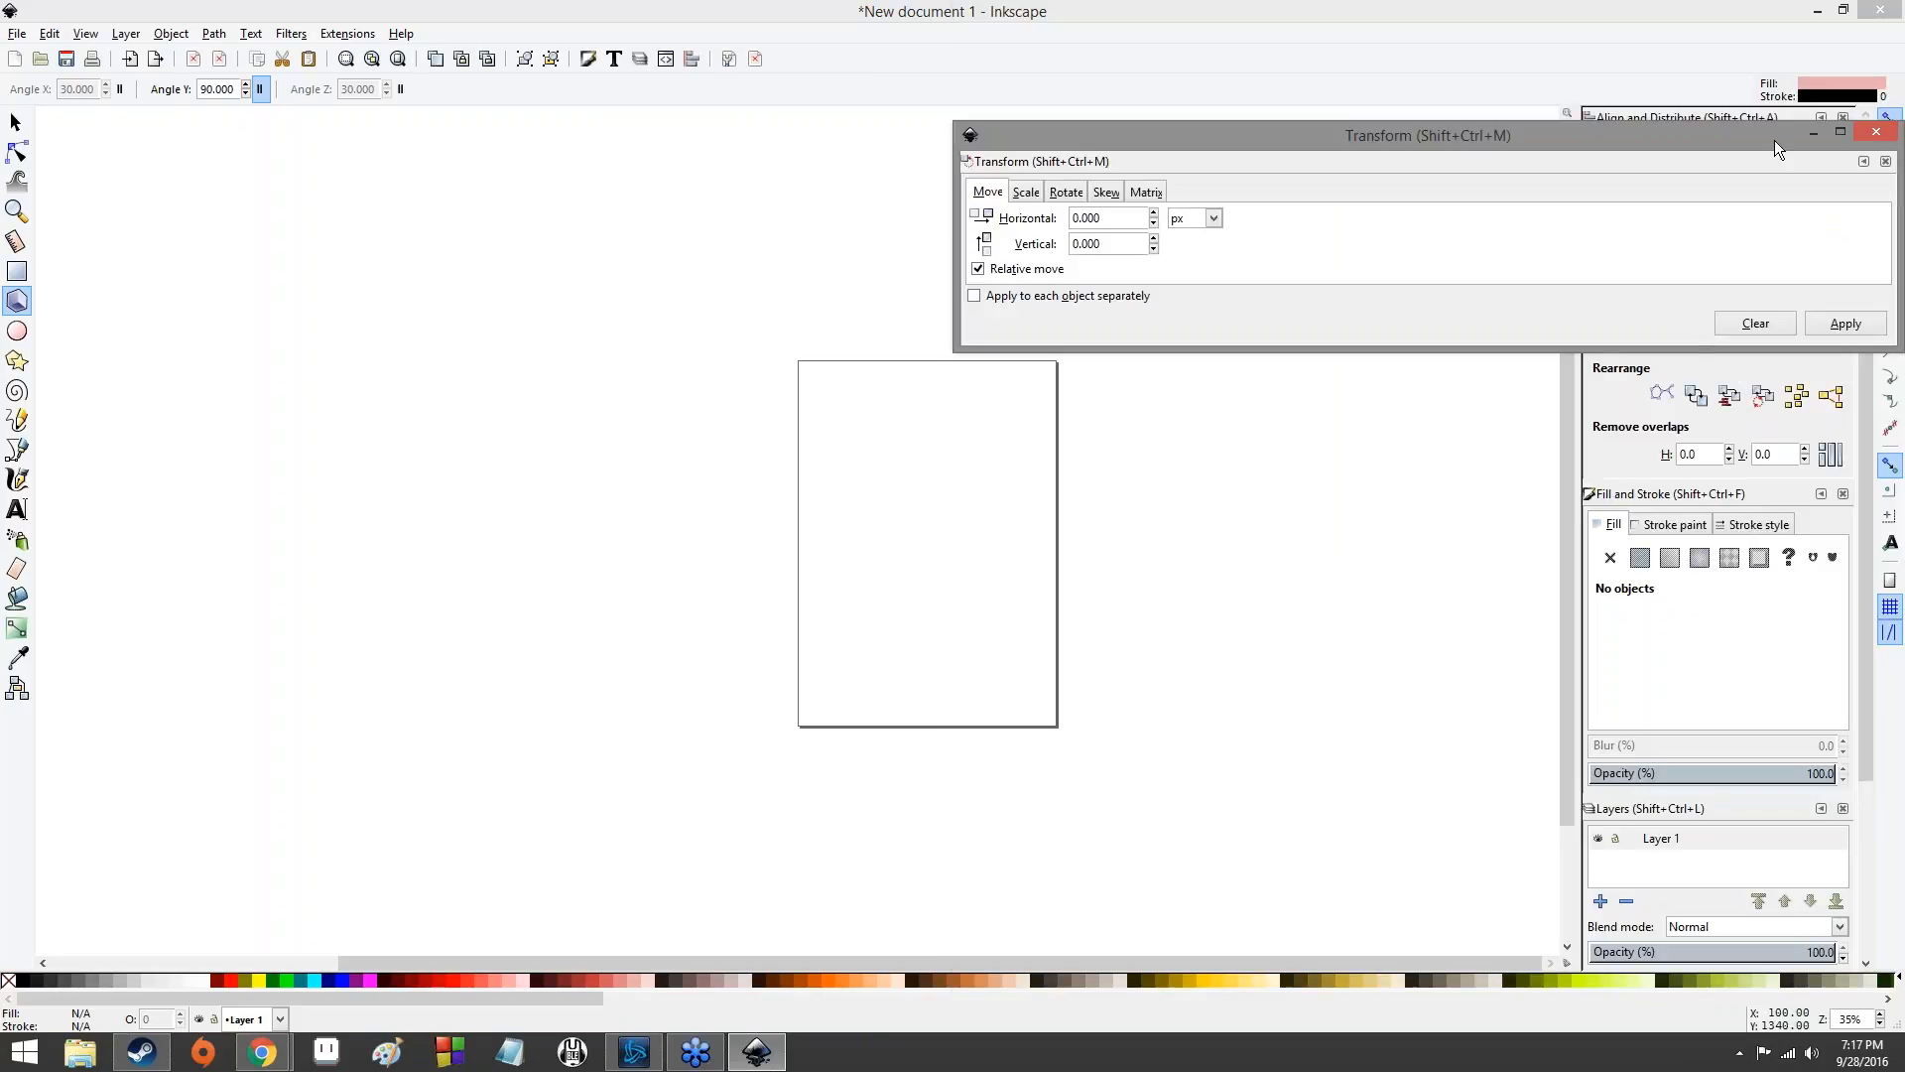
pyautogui.click(1863, 161)
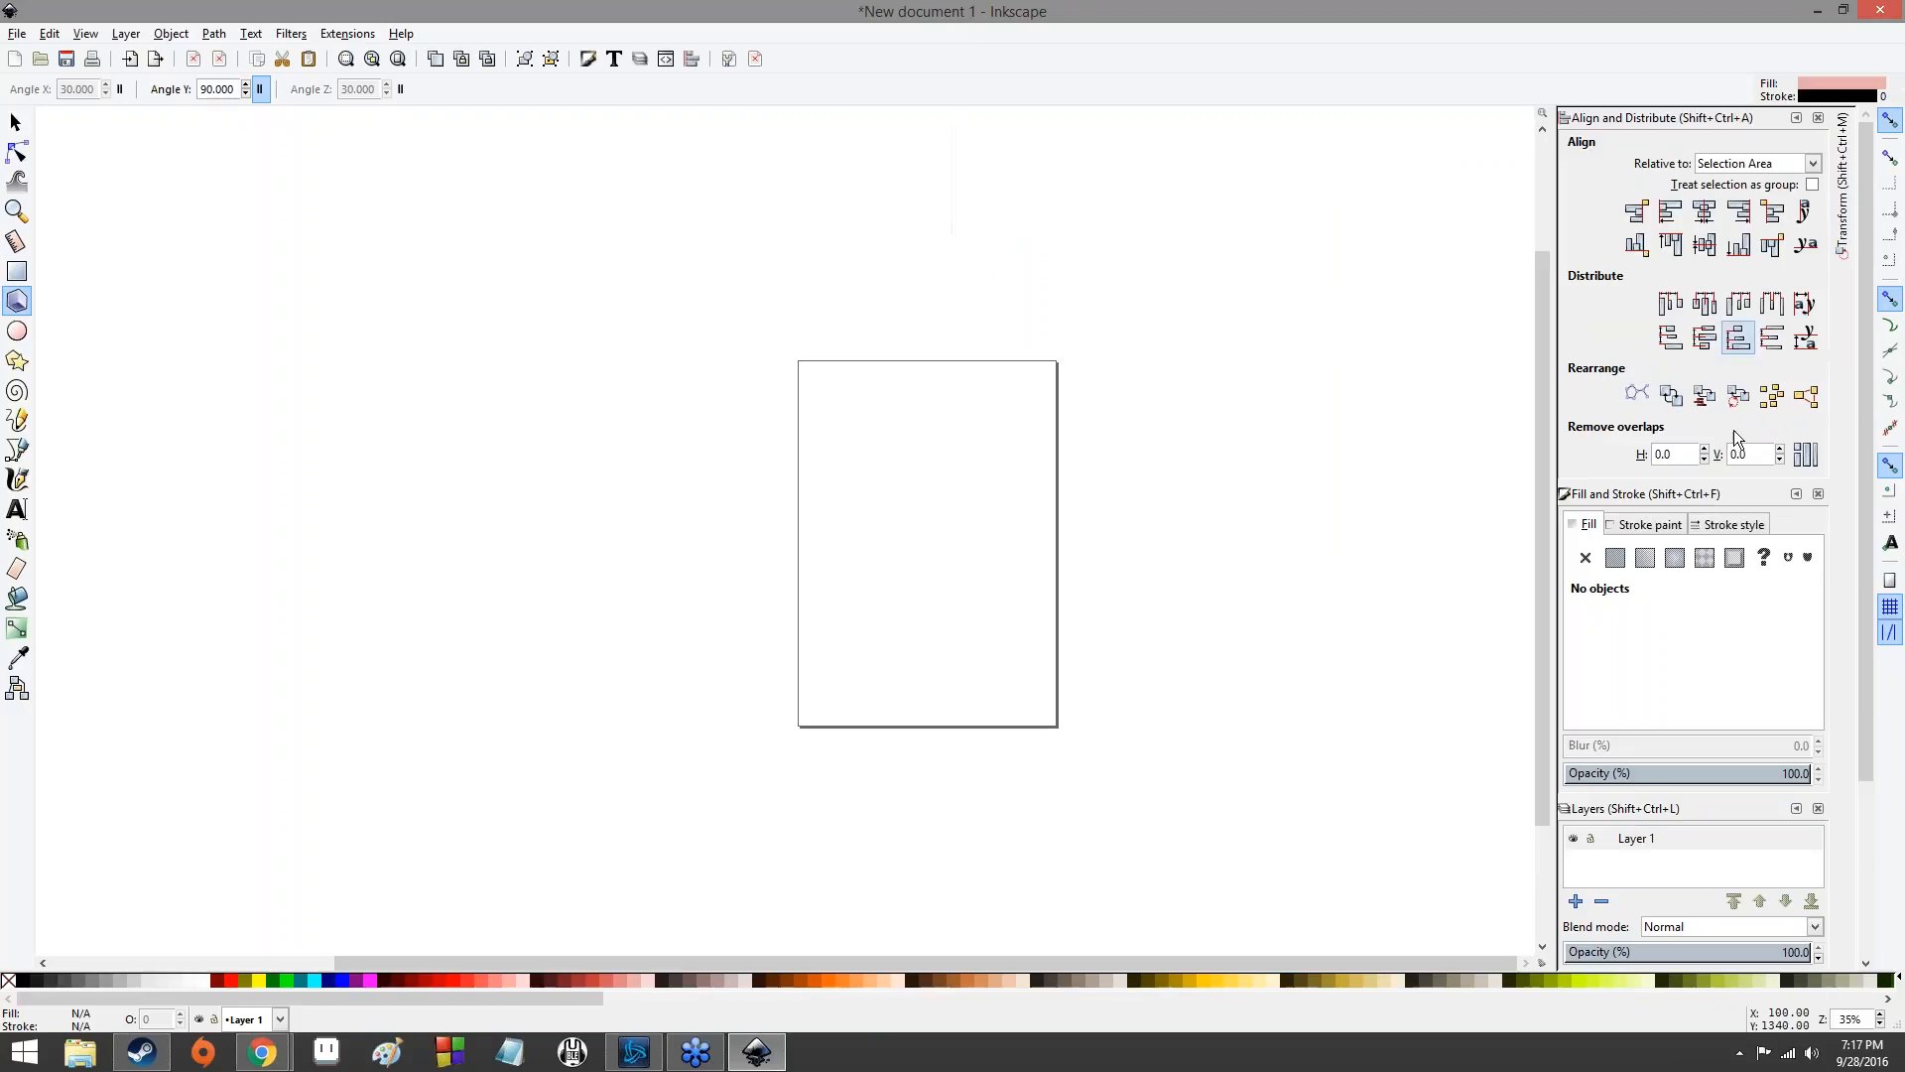
# - Review the docked dialogs and the available extension categories, including Render and Typography
pyautogui.scroll(-3, 1719, 504)
pyautogui.scroll(3, 1721, 532)
pyautogui.scroll(-3, 1673, 556)
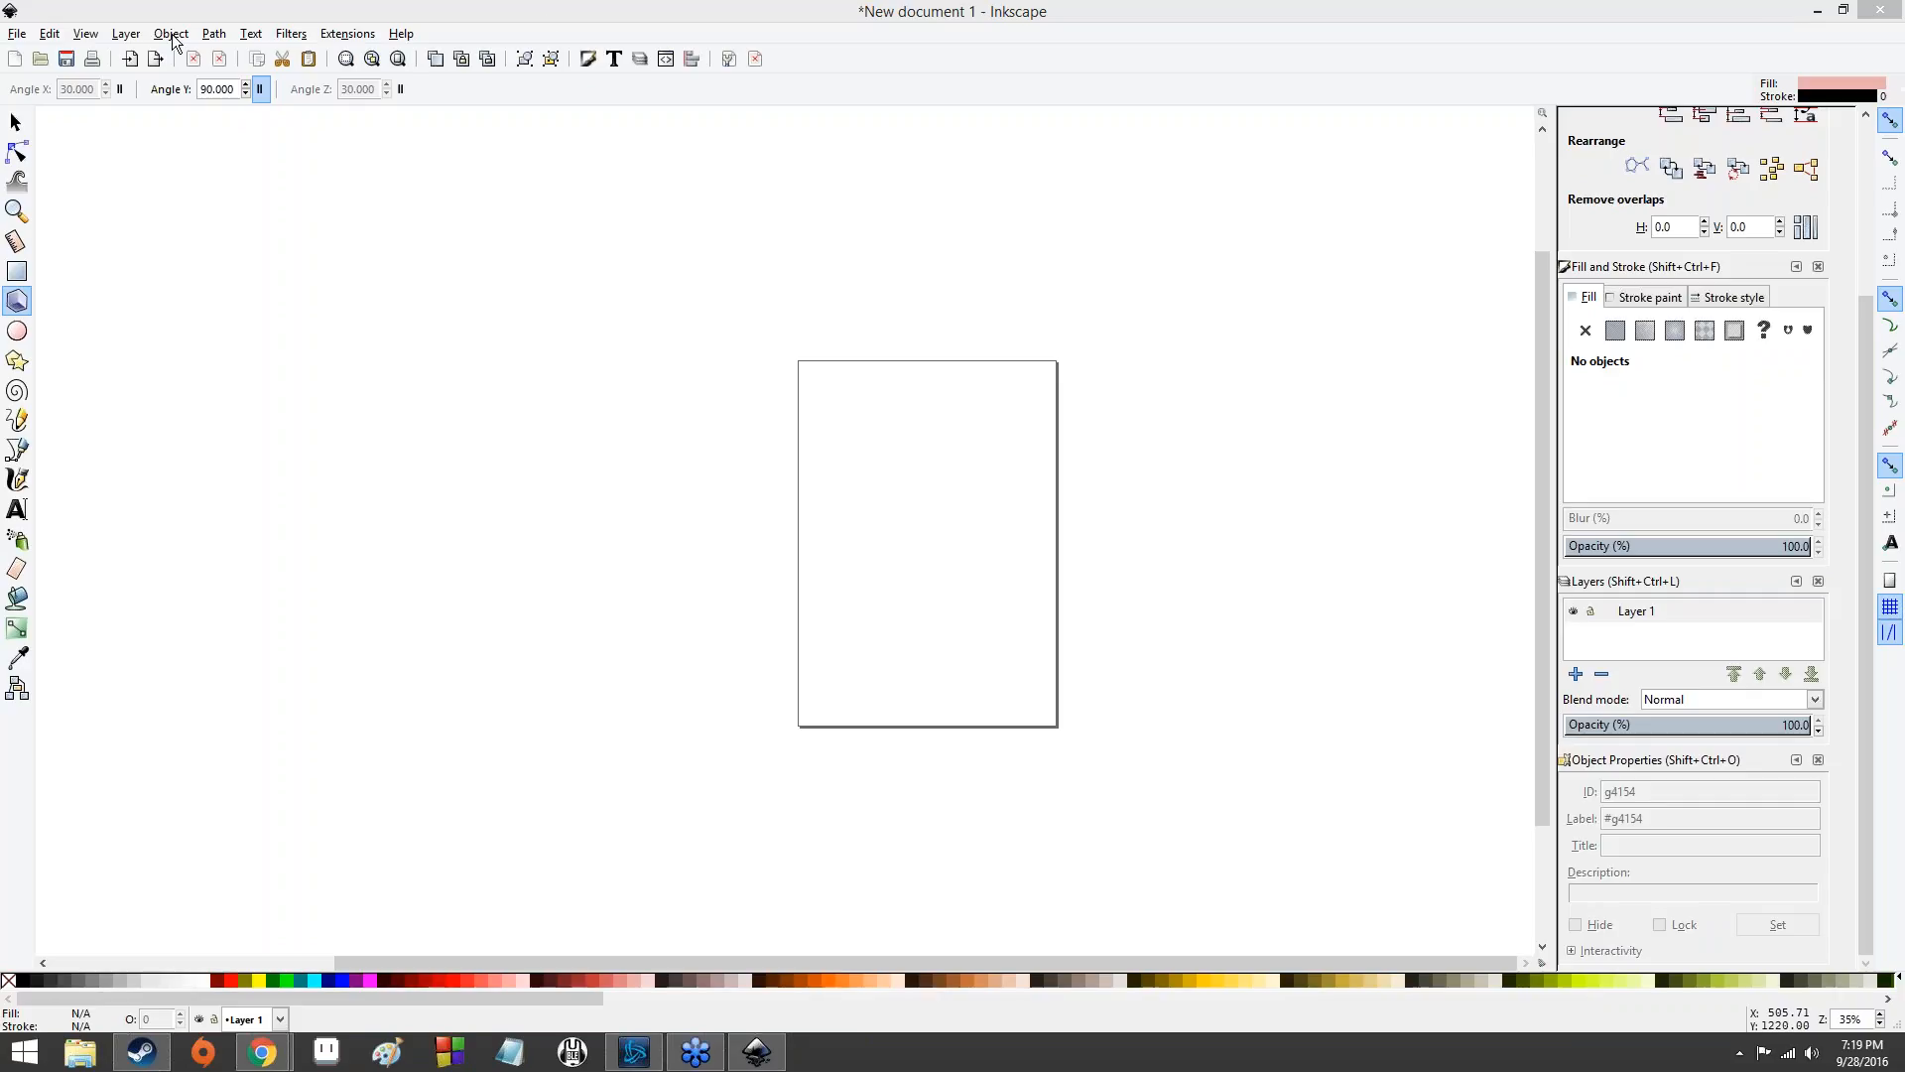
pyautogui.click(336, 36)
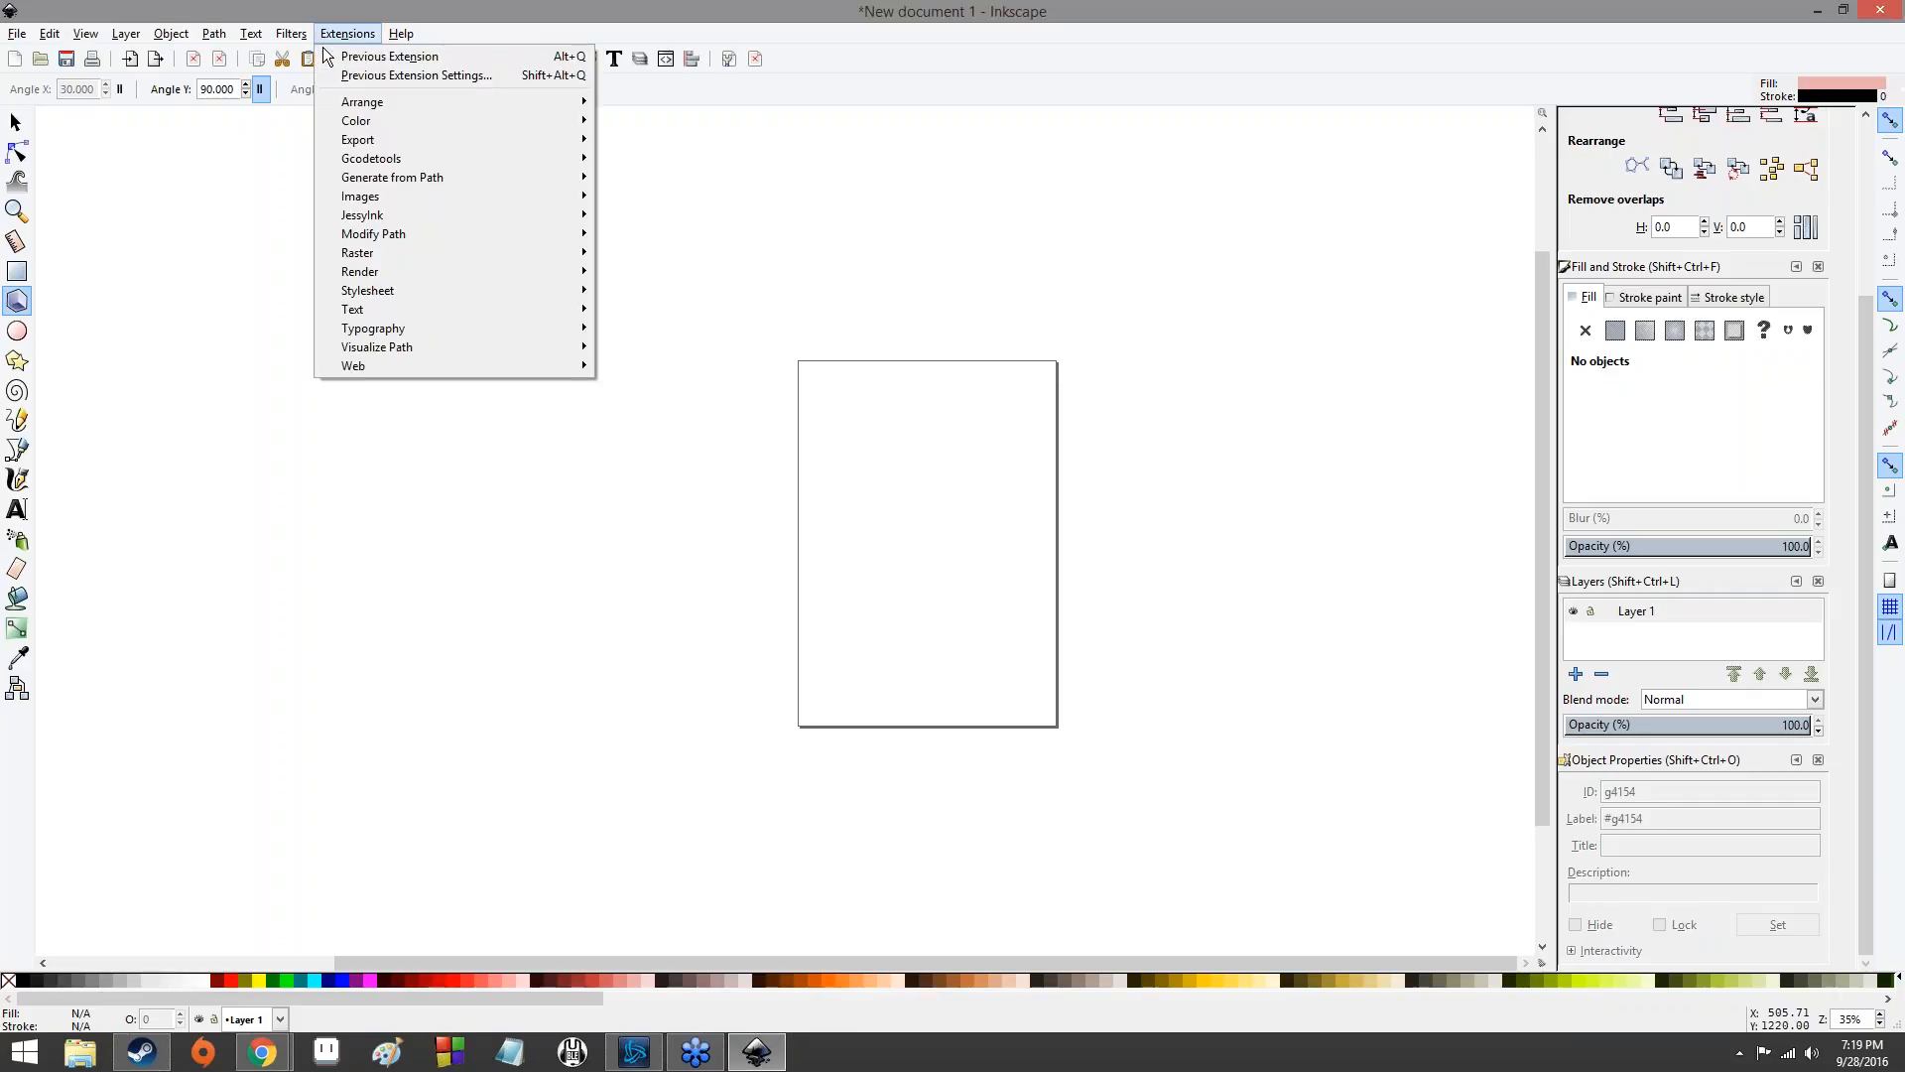
pyautogui.moveTo(372, 151)
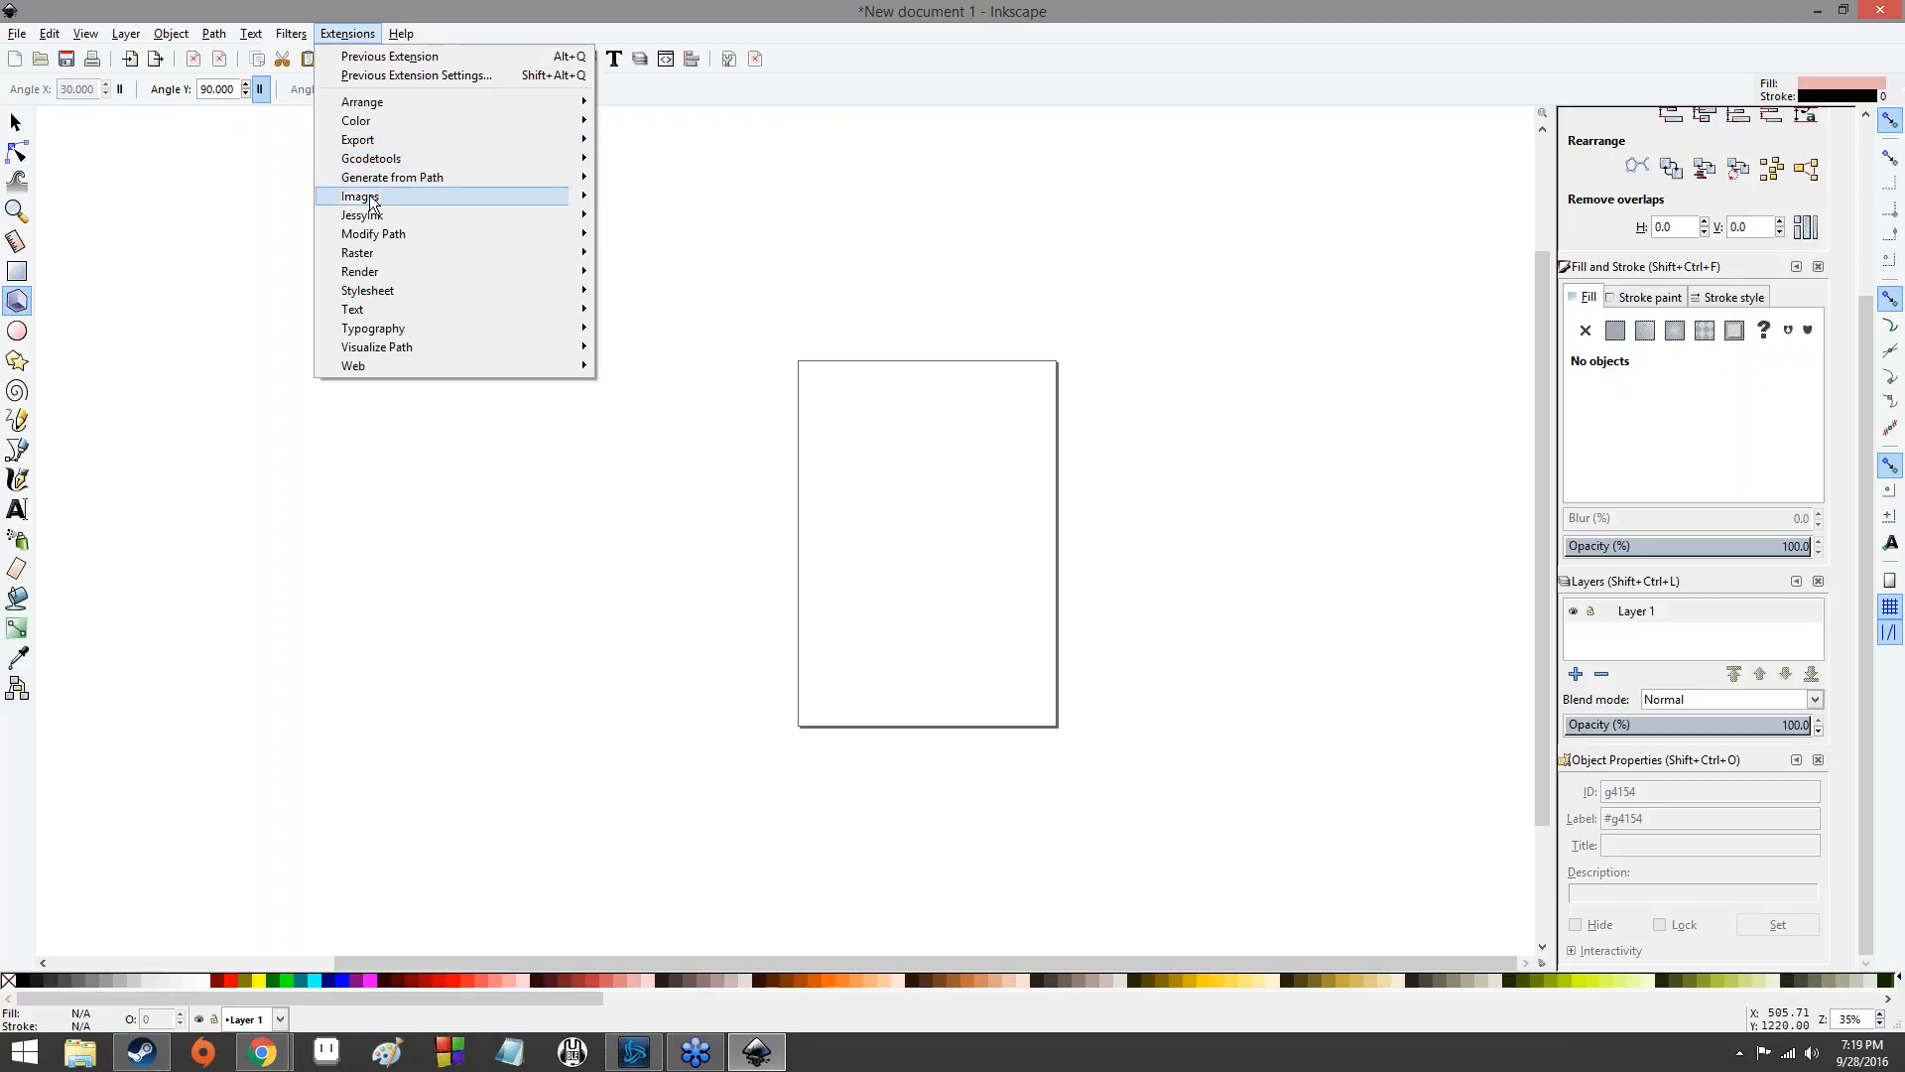
pyautogui.moveTo(369, 197)
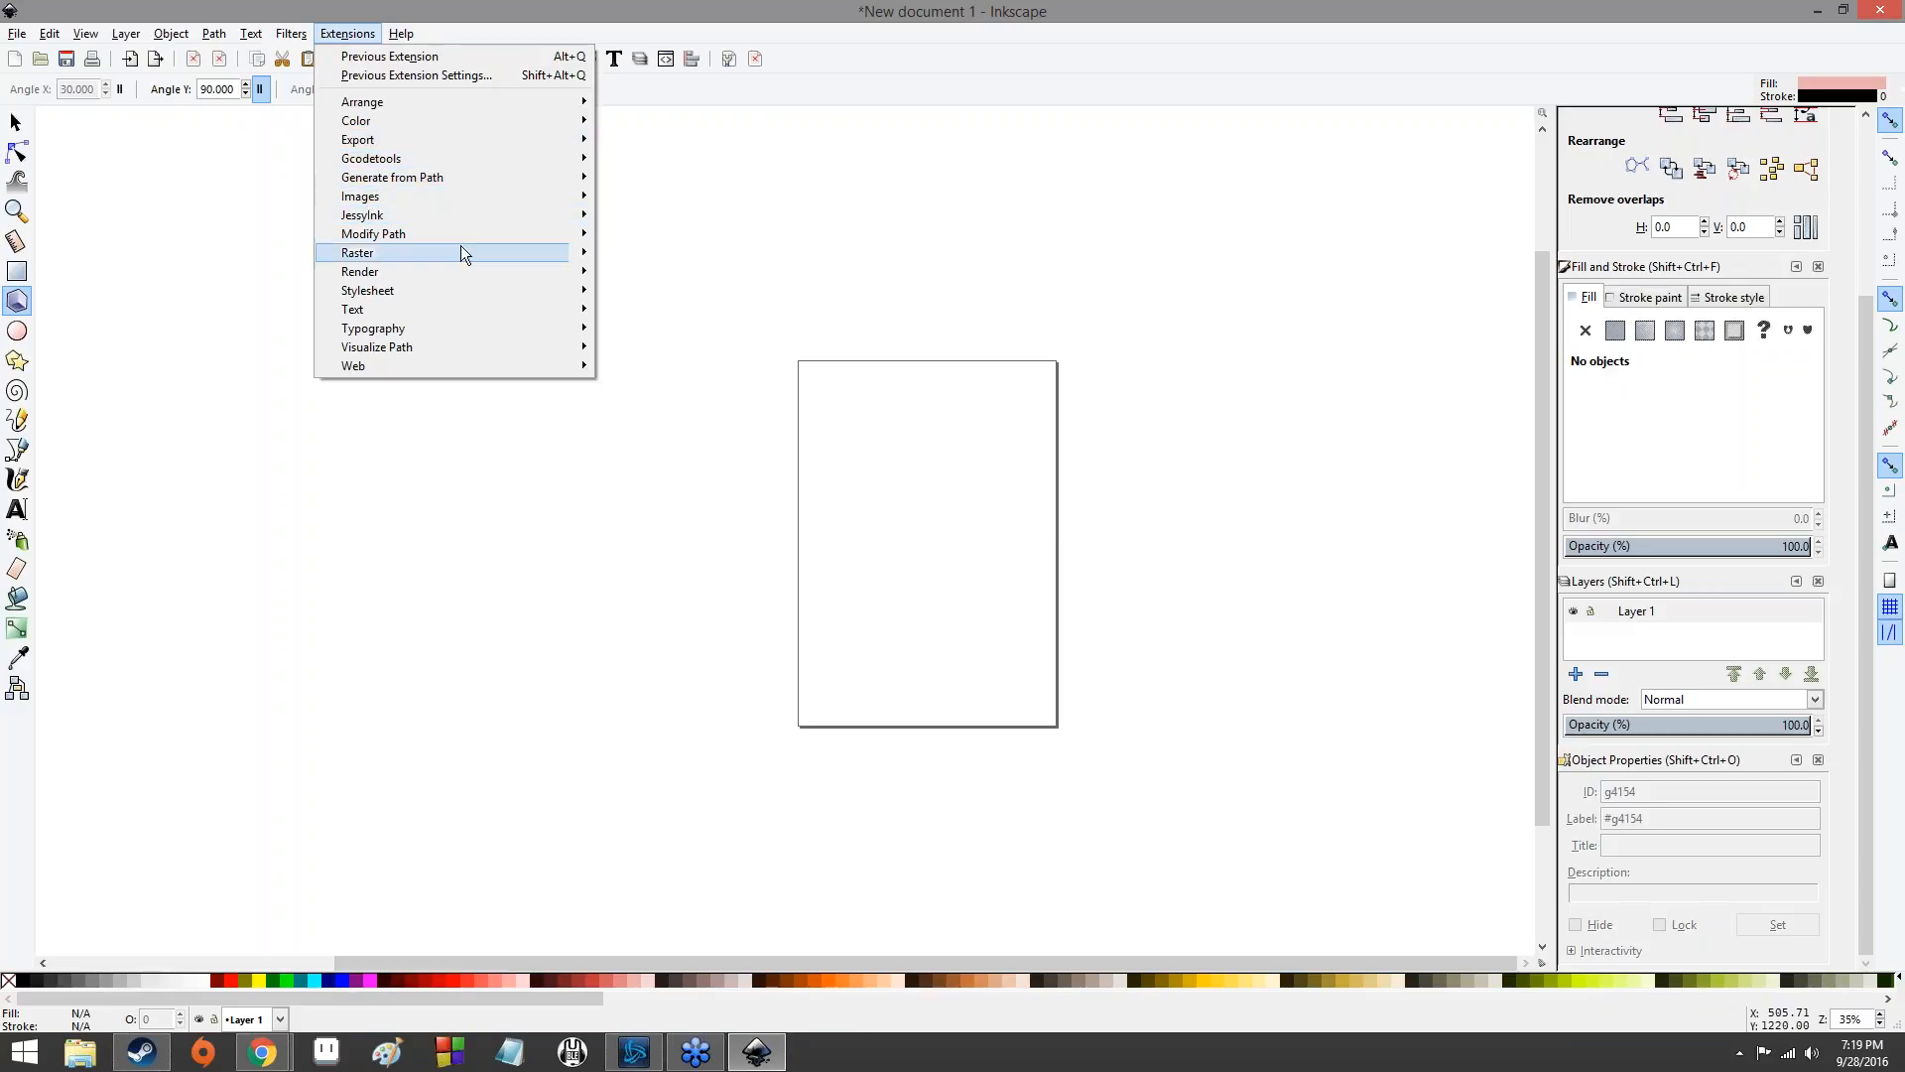
pyautogui.moveTo(452, 256)
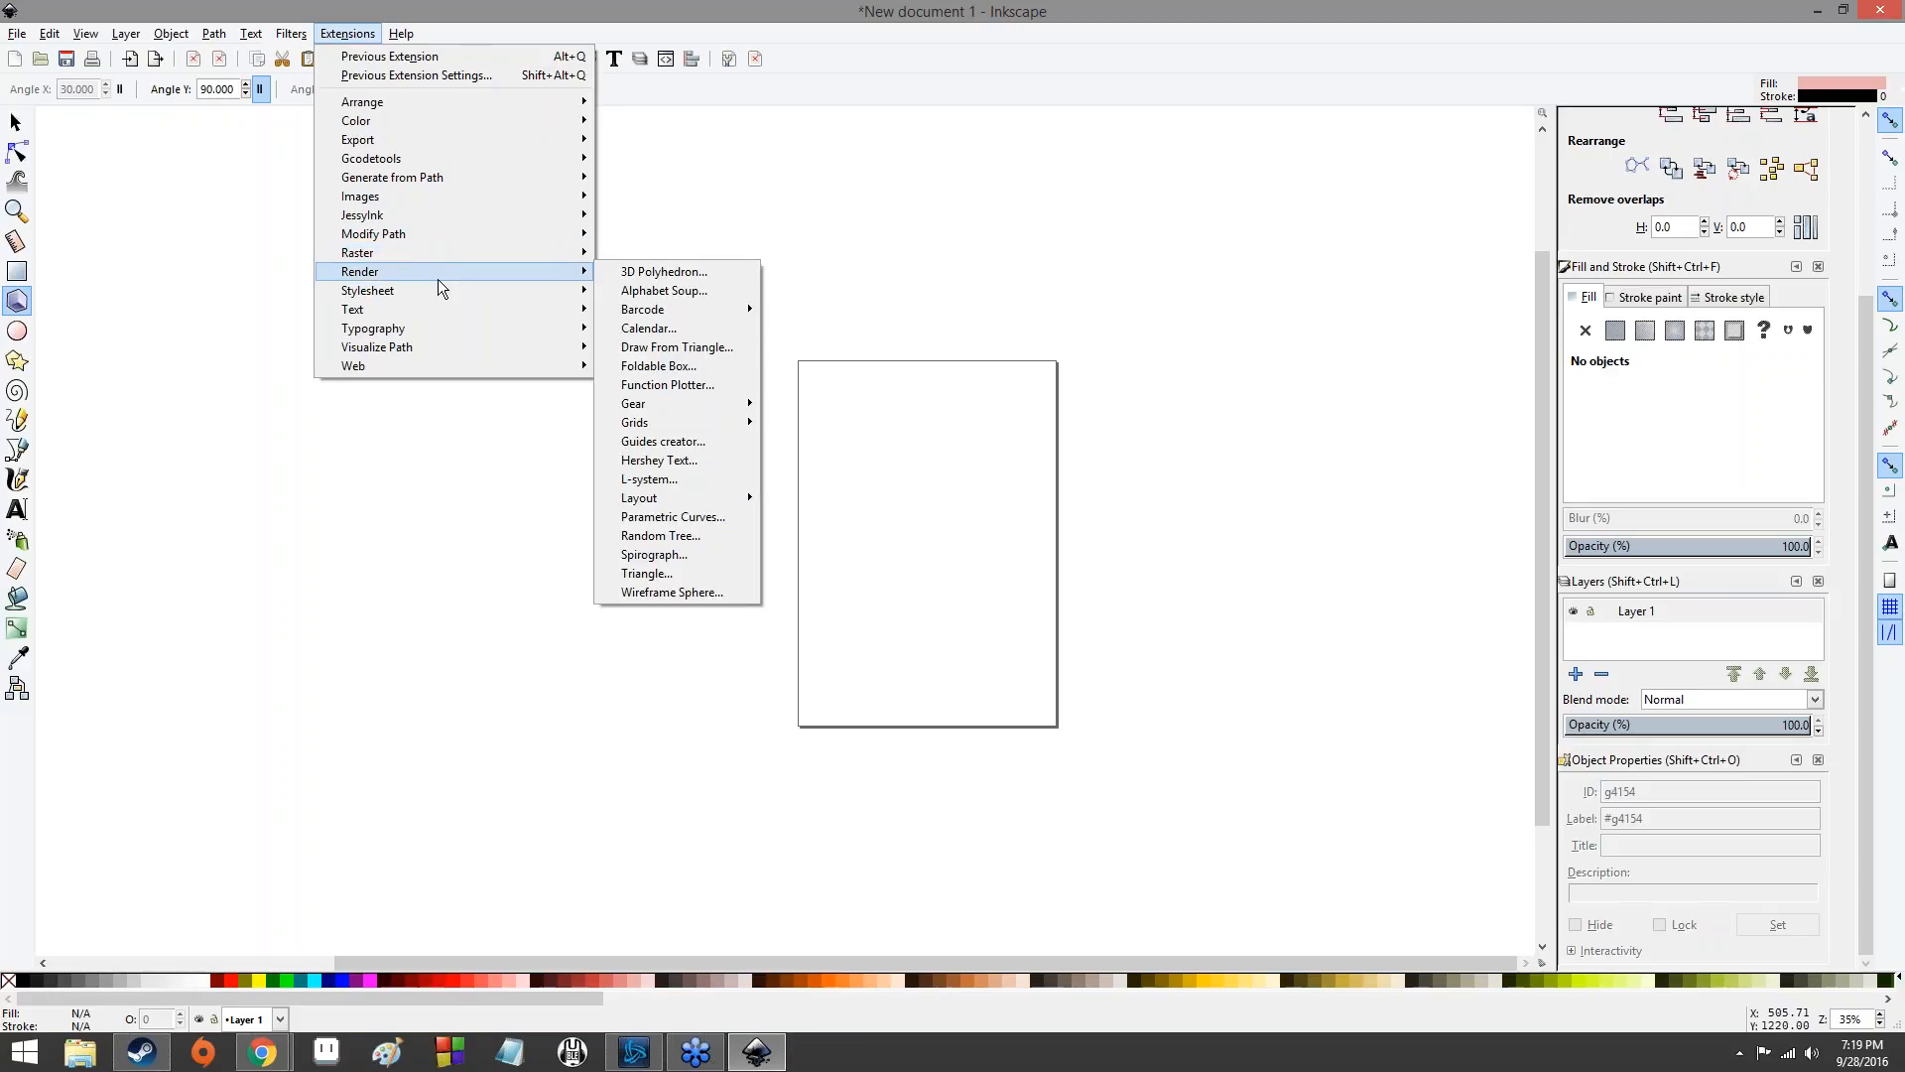
pyautogui.moveTo(410, 310)
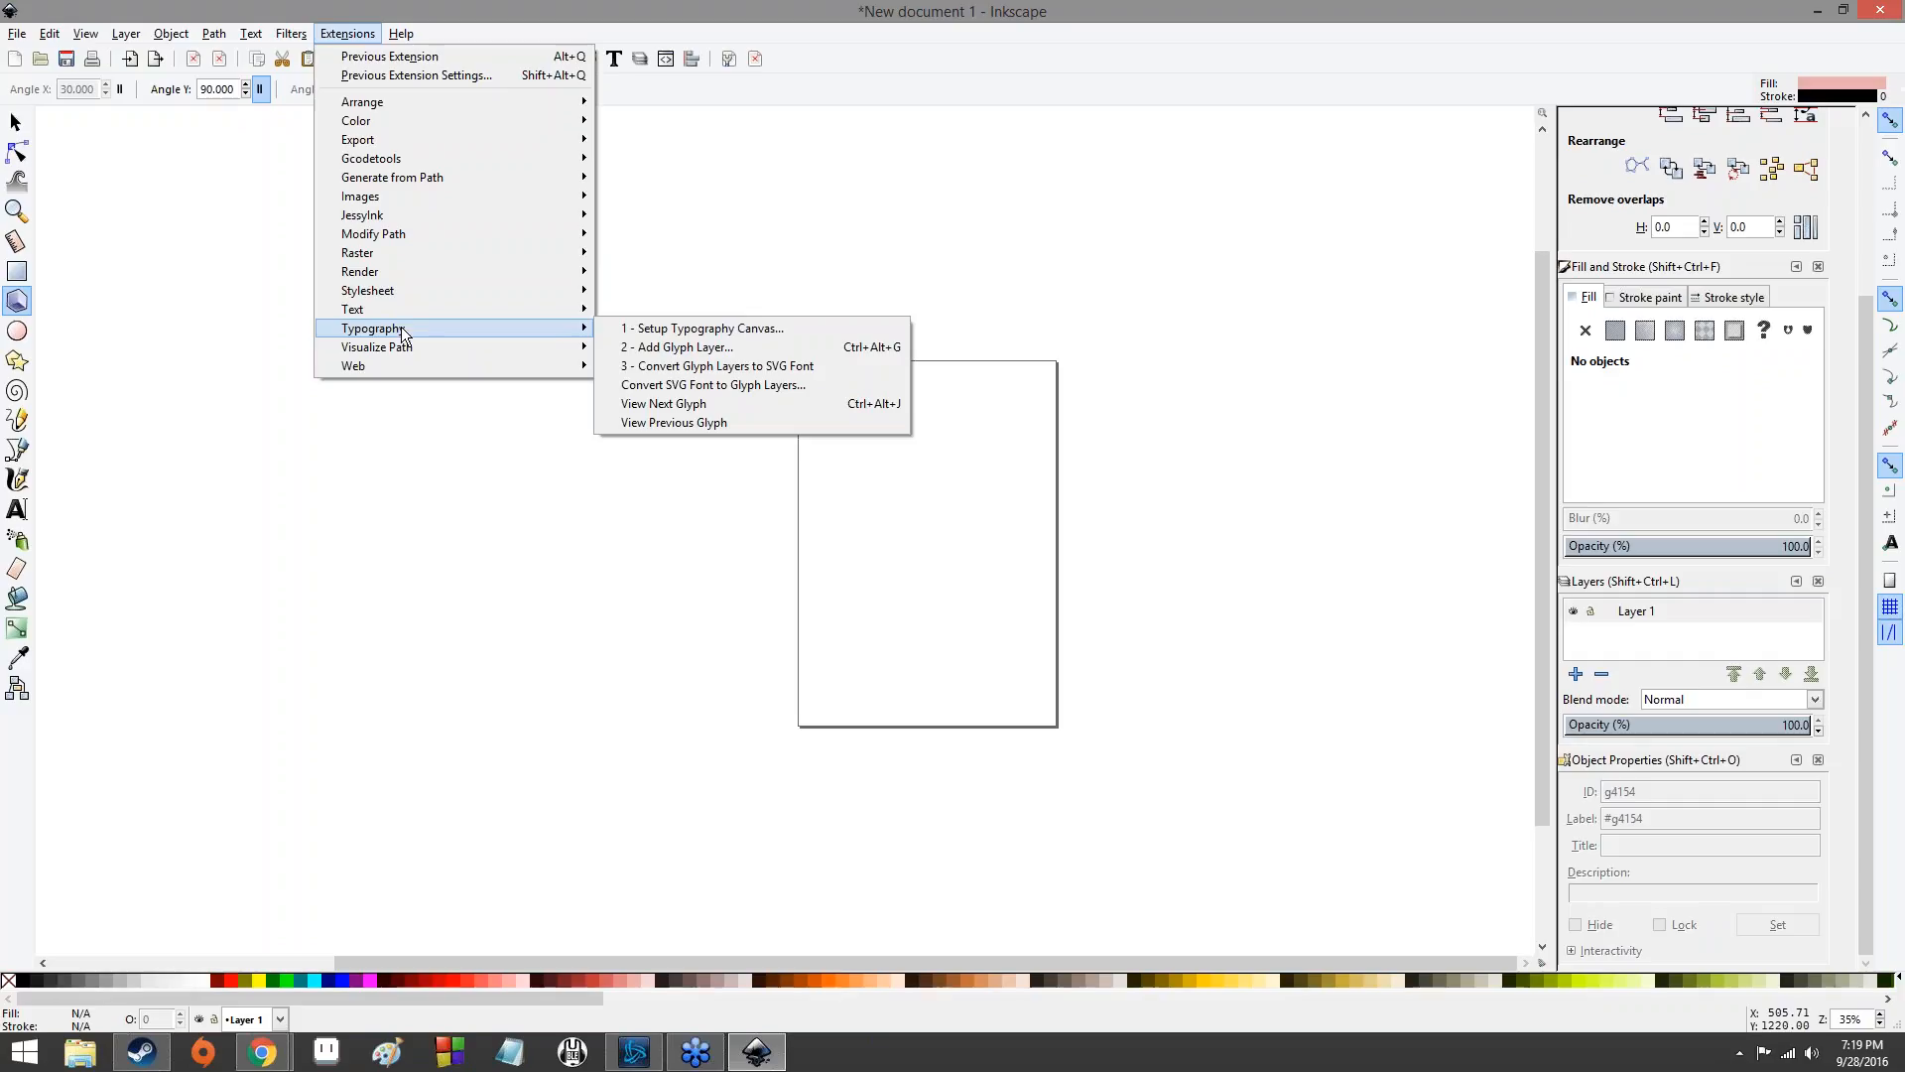
pyautogui.moveTo(404, 353)
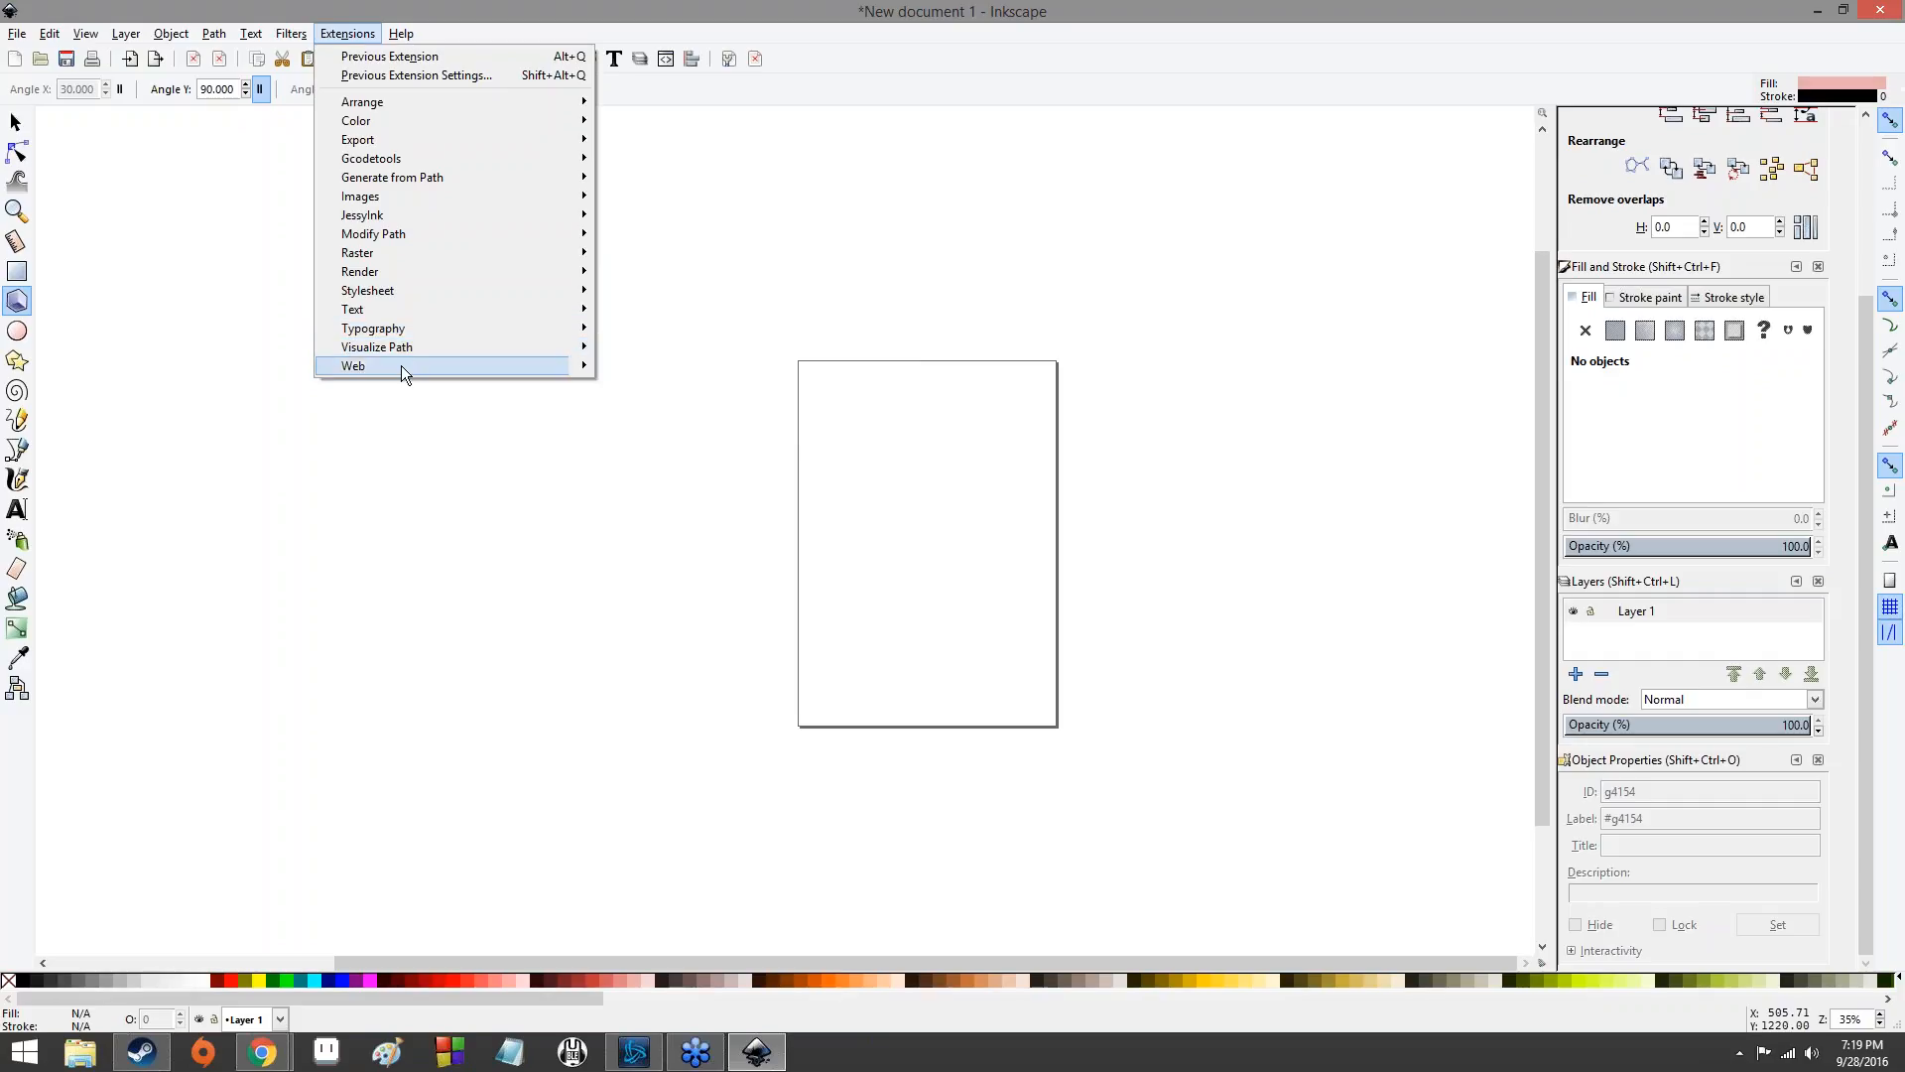
pyautogui.click(770, 189)
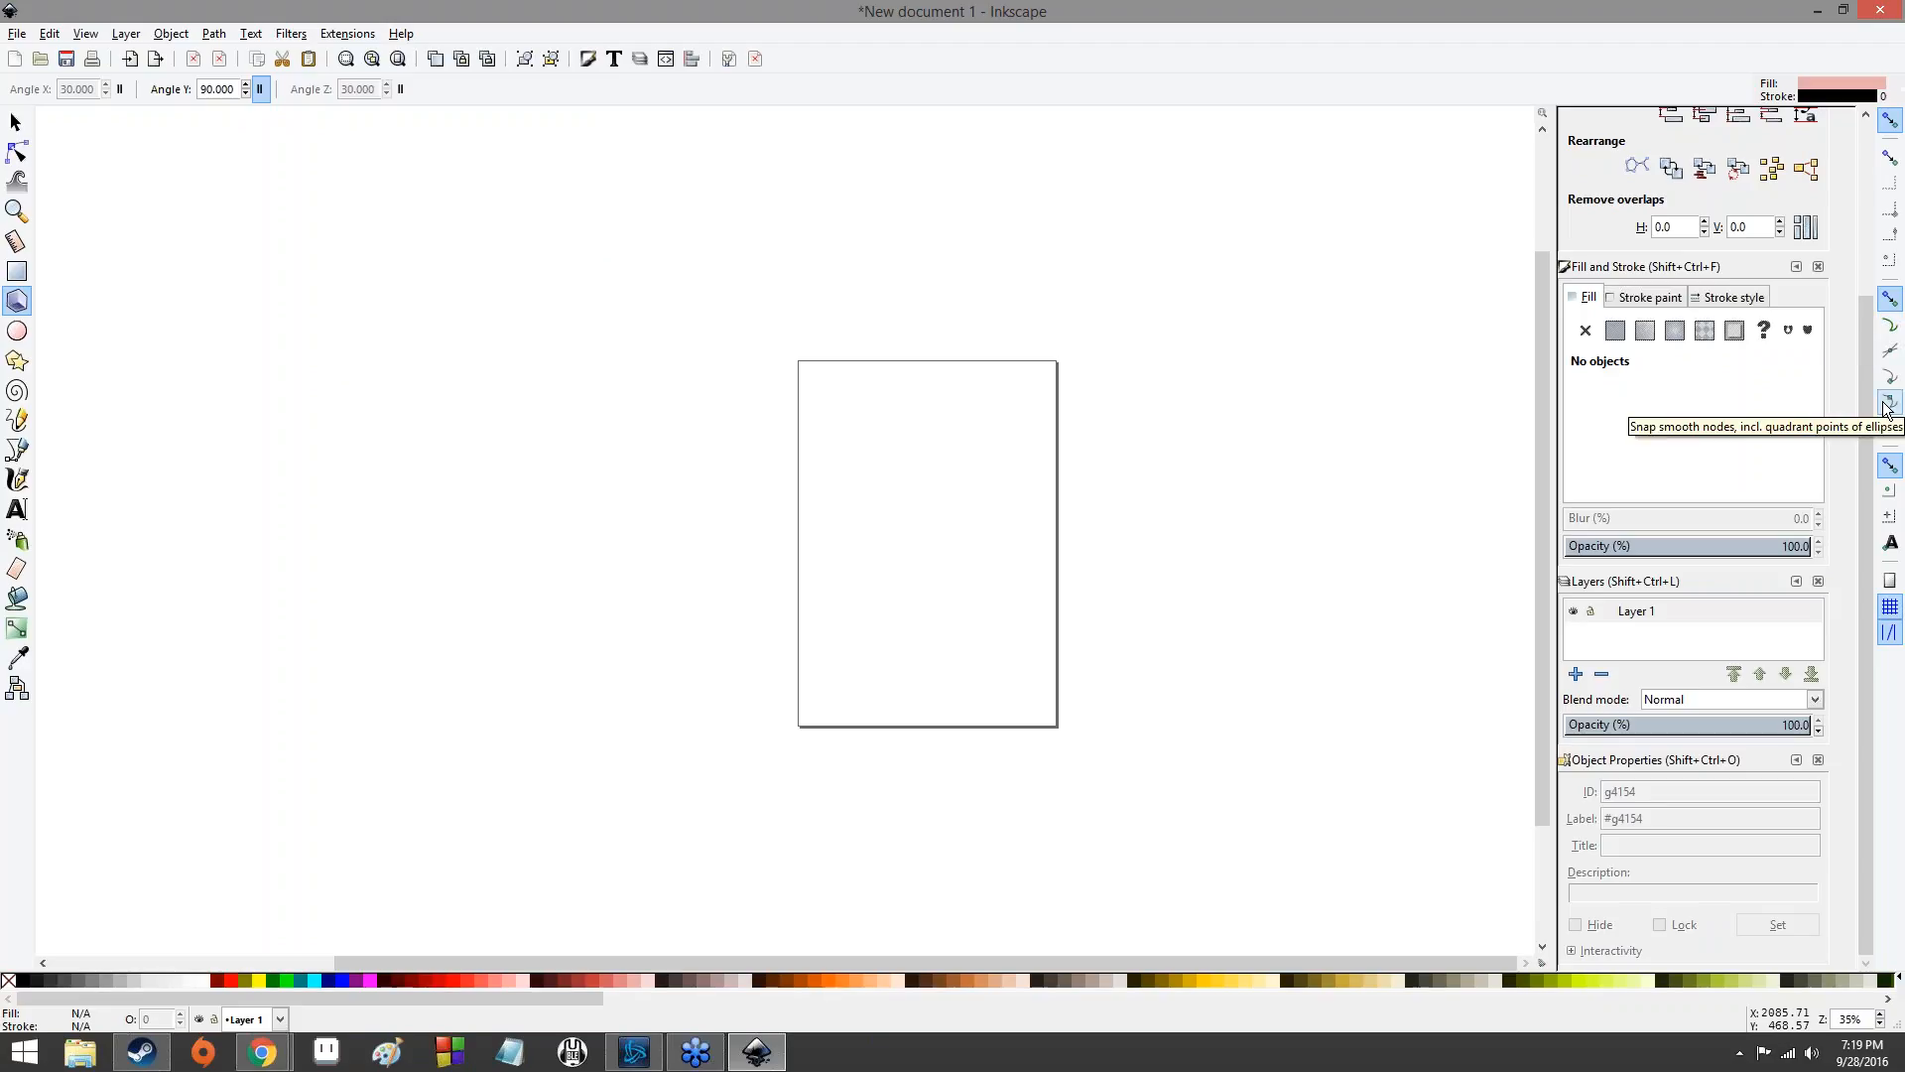
pyautogui.click(1890, 427)
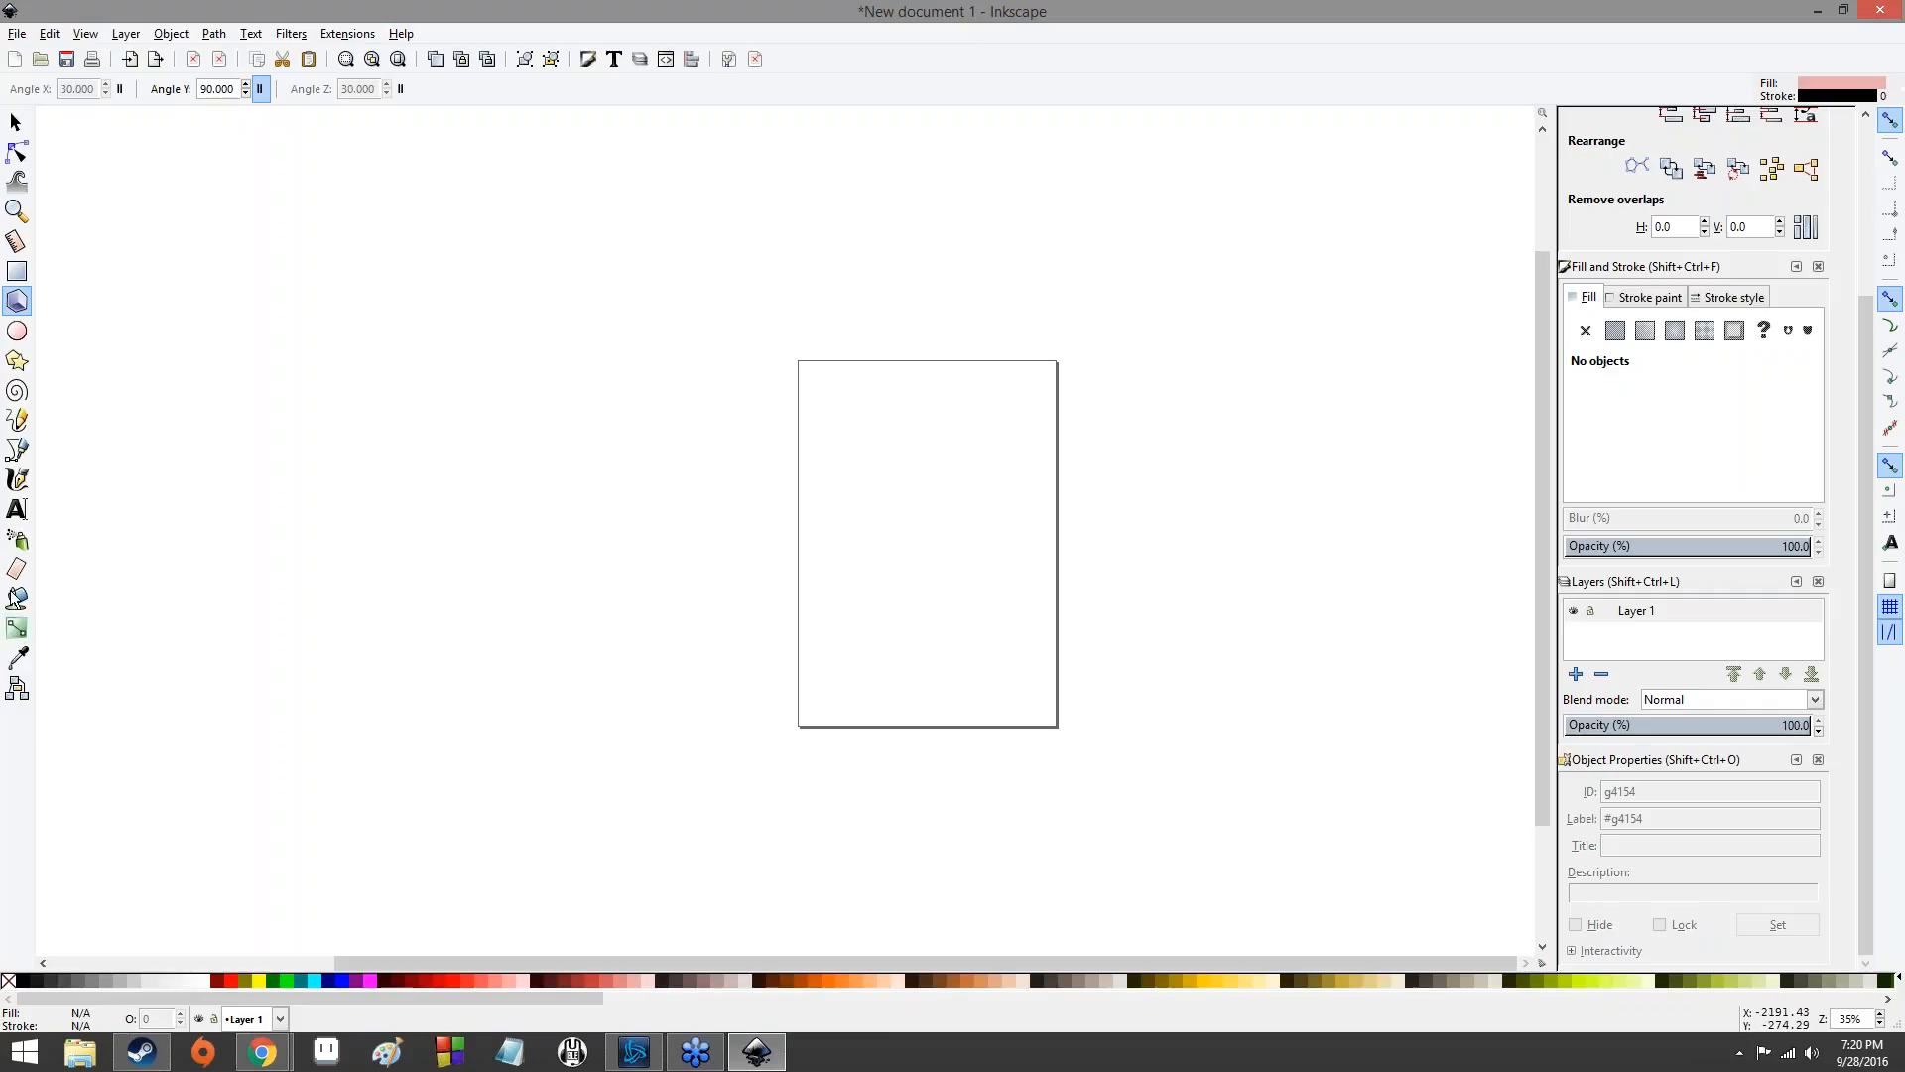
pyautogui.click(18, 127)
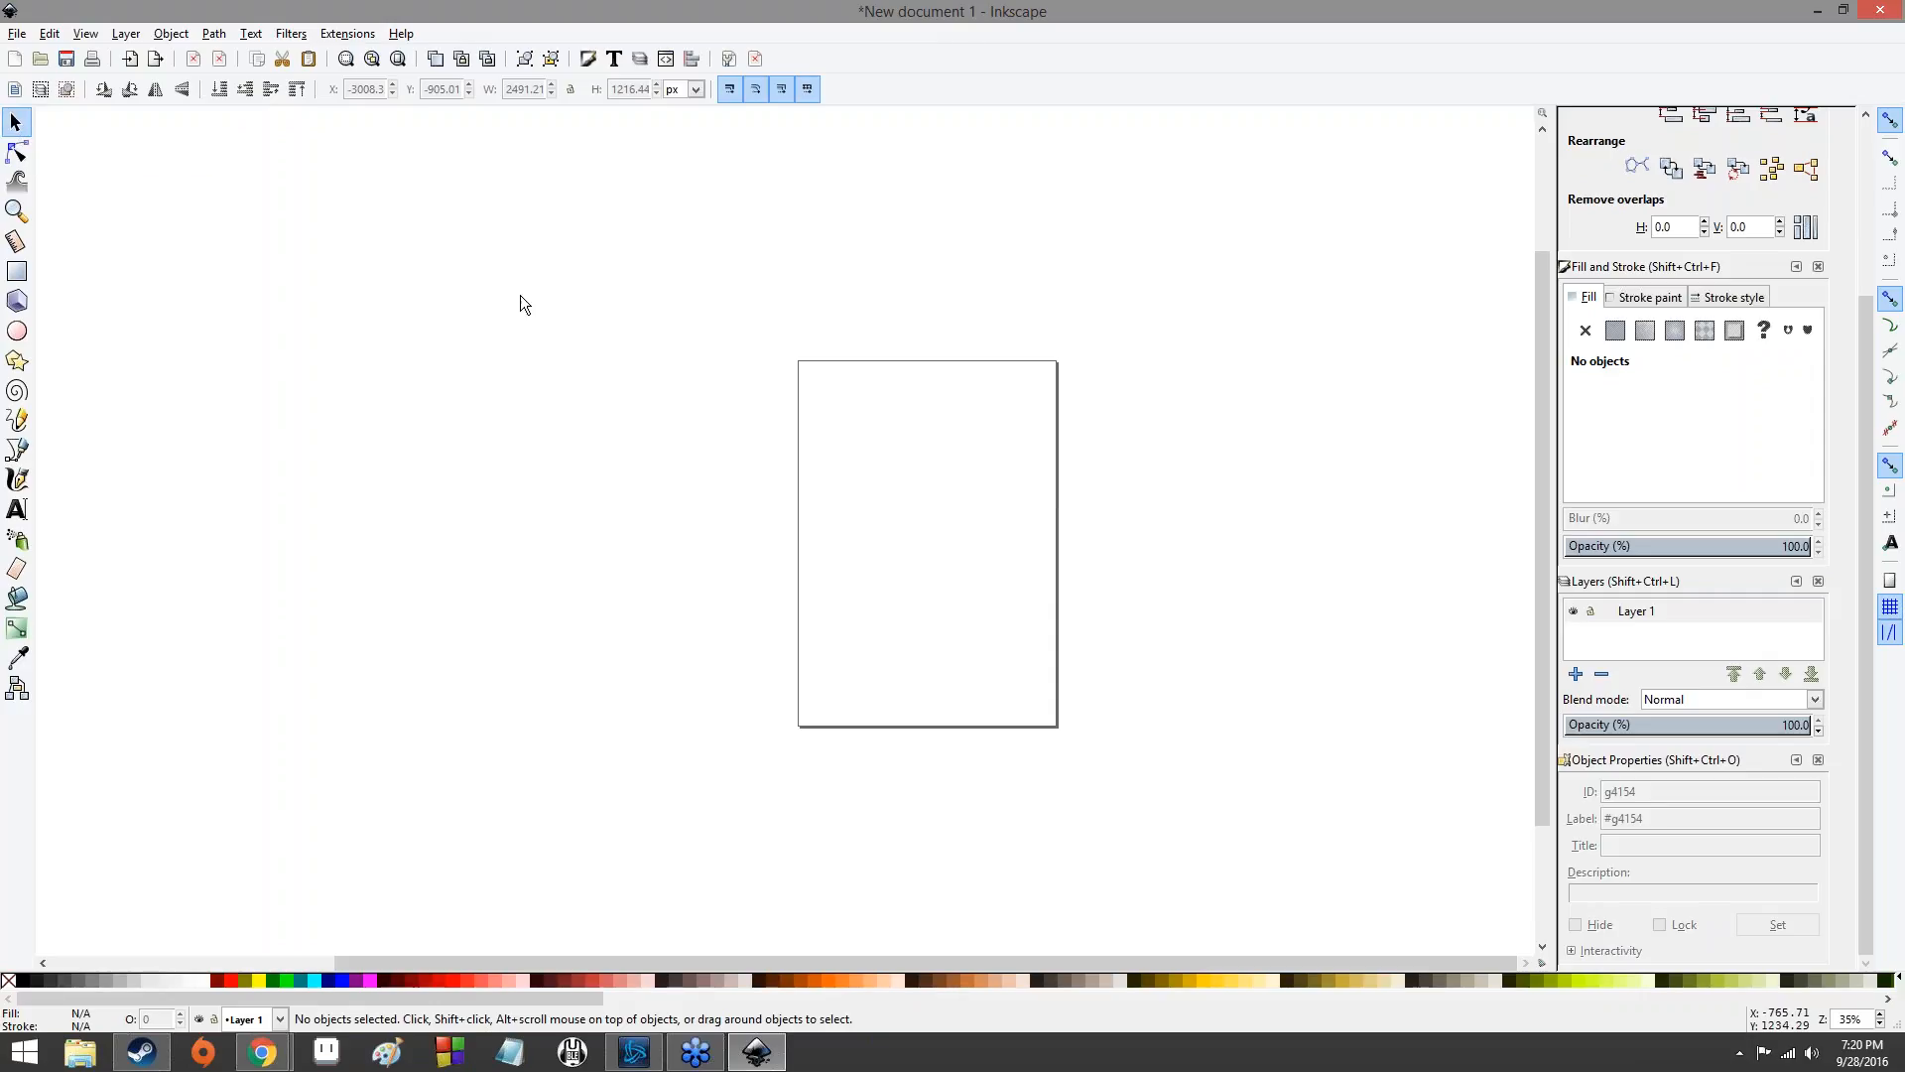
pyautogui.moveTo(474, 309); pyautogui.dragTo(1216, 757)
pyautogui.moveTo(686, 410); pyautogui.dragTo(1113, 911)
pyautogui.moveTo(775, 328); pyautogui.dragTo(1083, 750)
pyautogui.moveTo(861, 364); pyautogui.dragTo(1116, 790)
pyautogui.moveTo(804, 364); pyautogui.dragTo(866, 623)
pyautogui.moveTo(780, 414); pyautogui.dragTo(879, 708)
pyautogui.scroll(7, 933, 697)
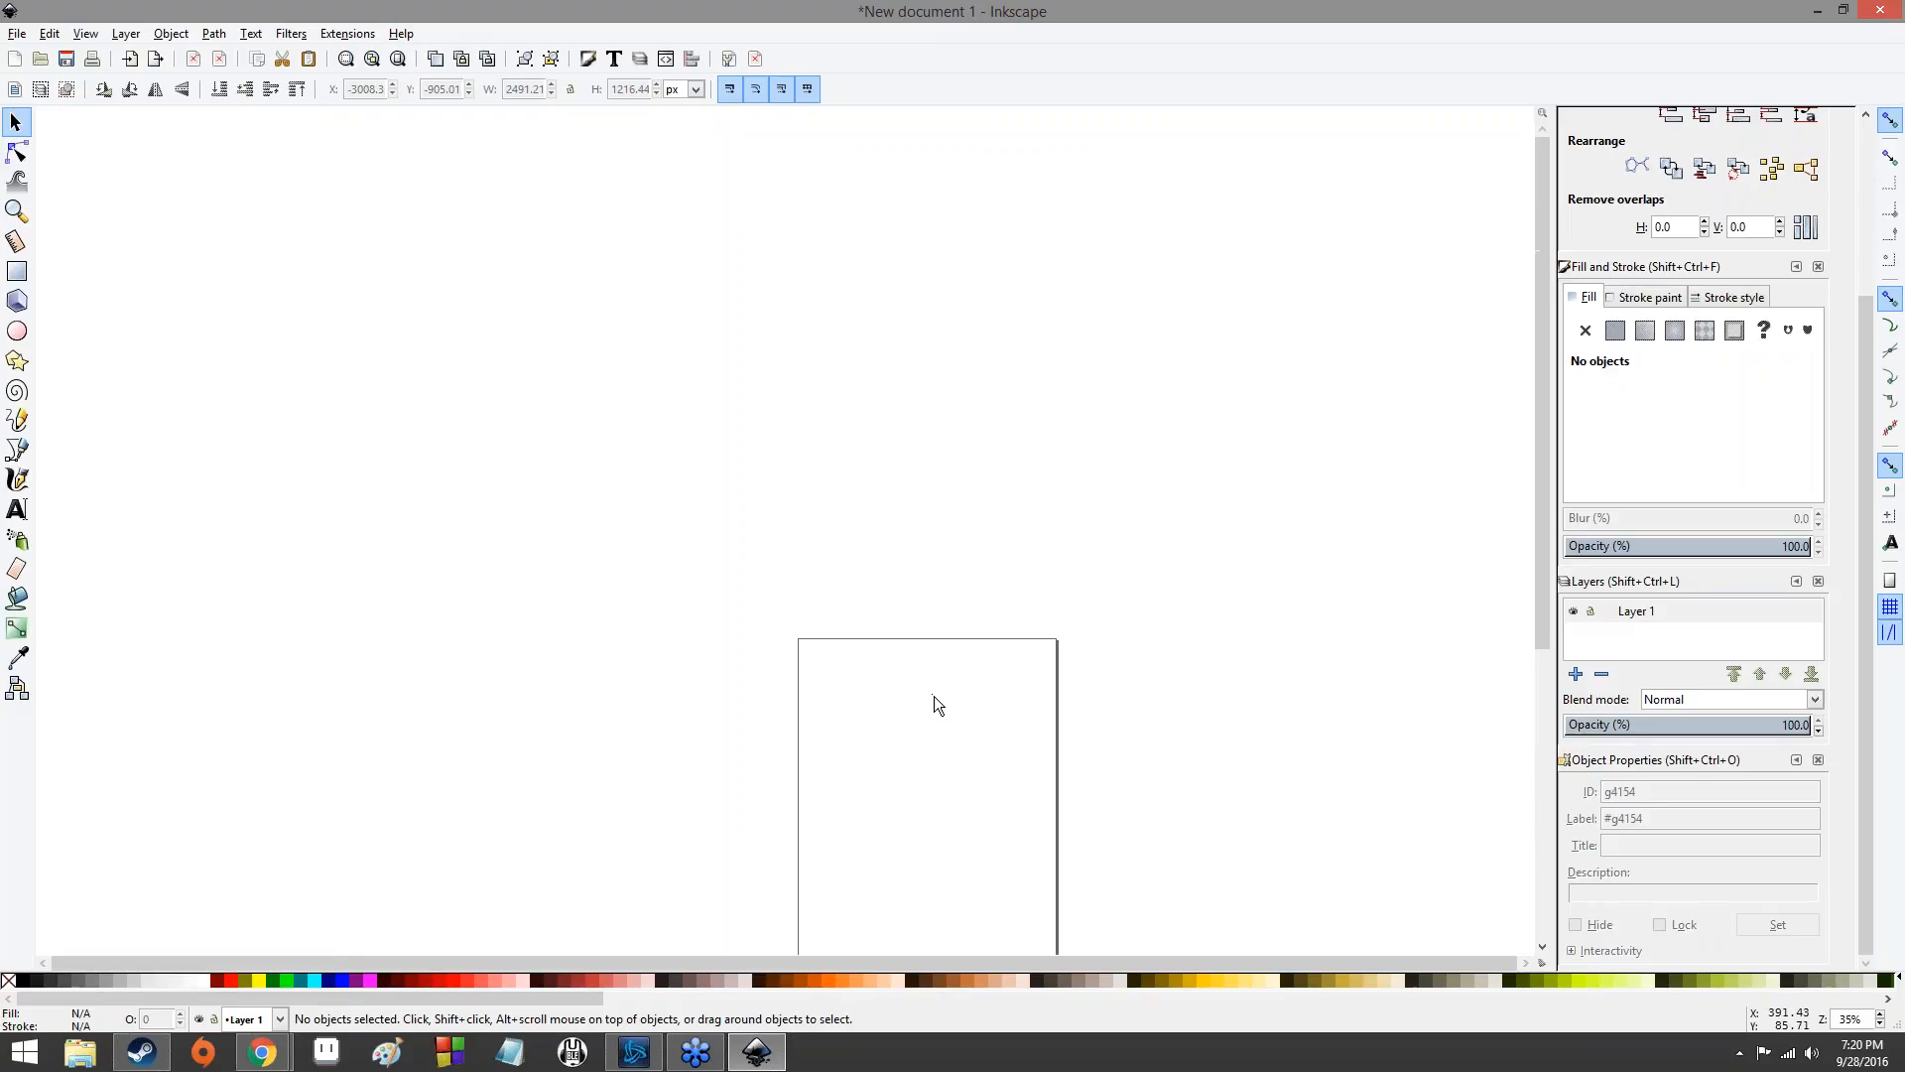
pyautogui.scroll(-6, 933, 696)
pyautogui.scroll(-1, 933, 697)
pyautogui.scroll(1, 933, 696)
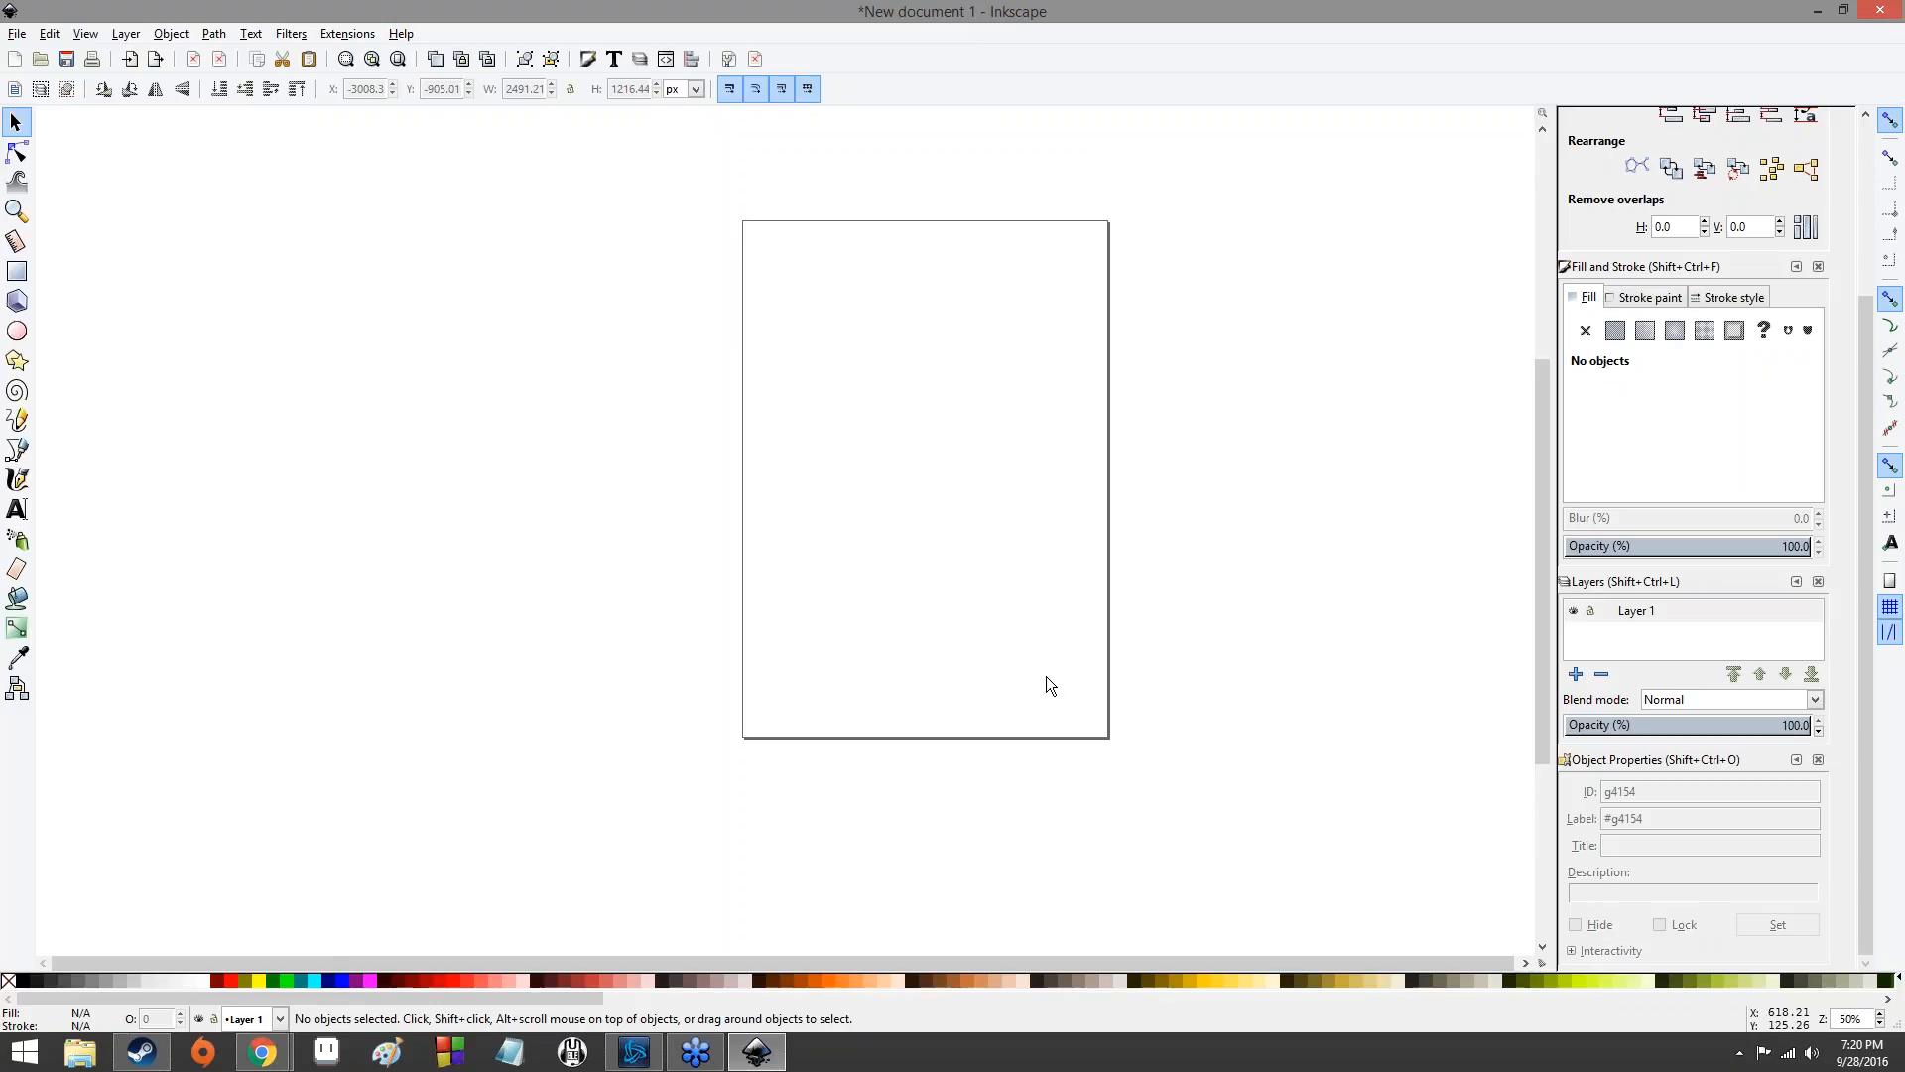
# - Examine the blank page at various magnifications, from a distant overview to a close-up of its lower edge
pyautogui.scroll(1, 1046, 676)
pyautogui.scroll(-2, 1046, 685)
pyautogui.scroll(5, 1046, 685)
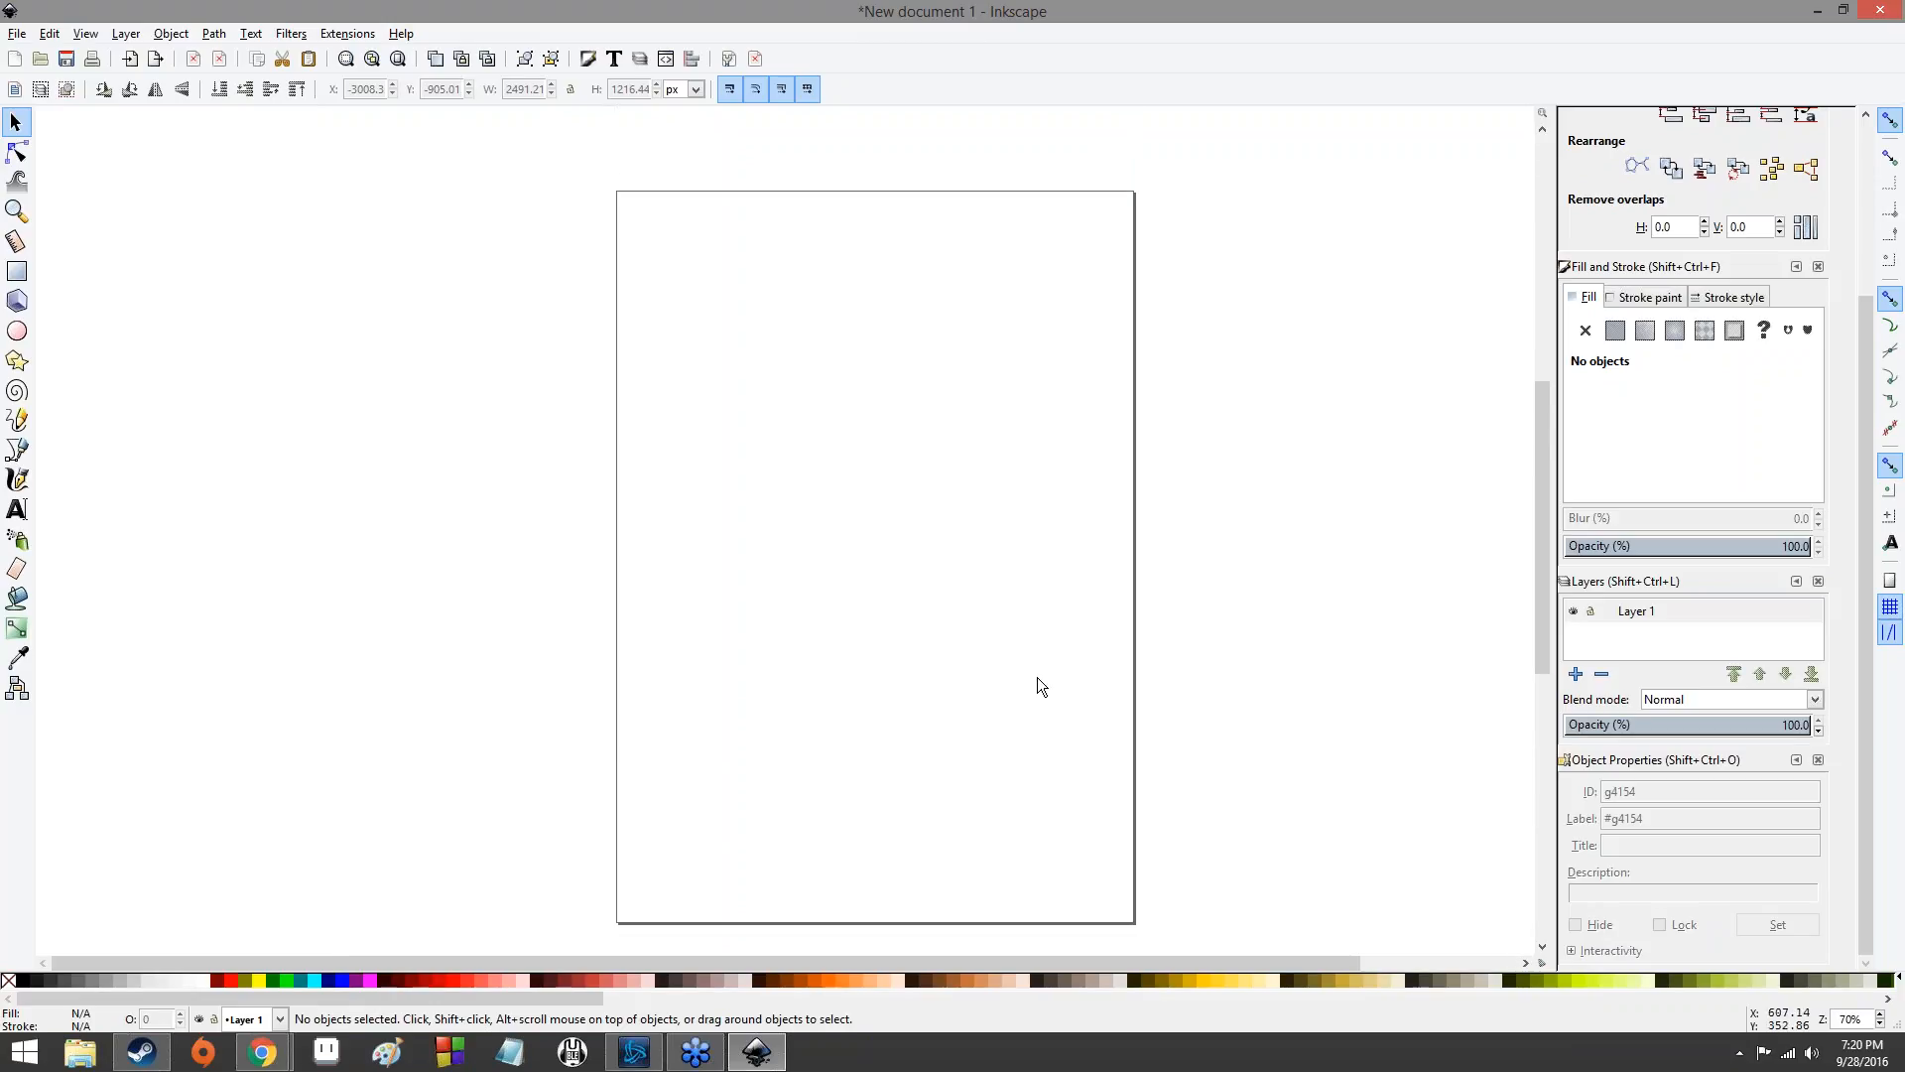
pyautogui.scroll(2, 1029, 681)
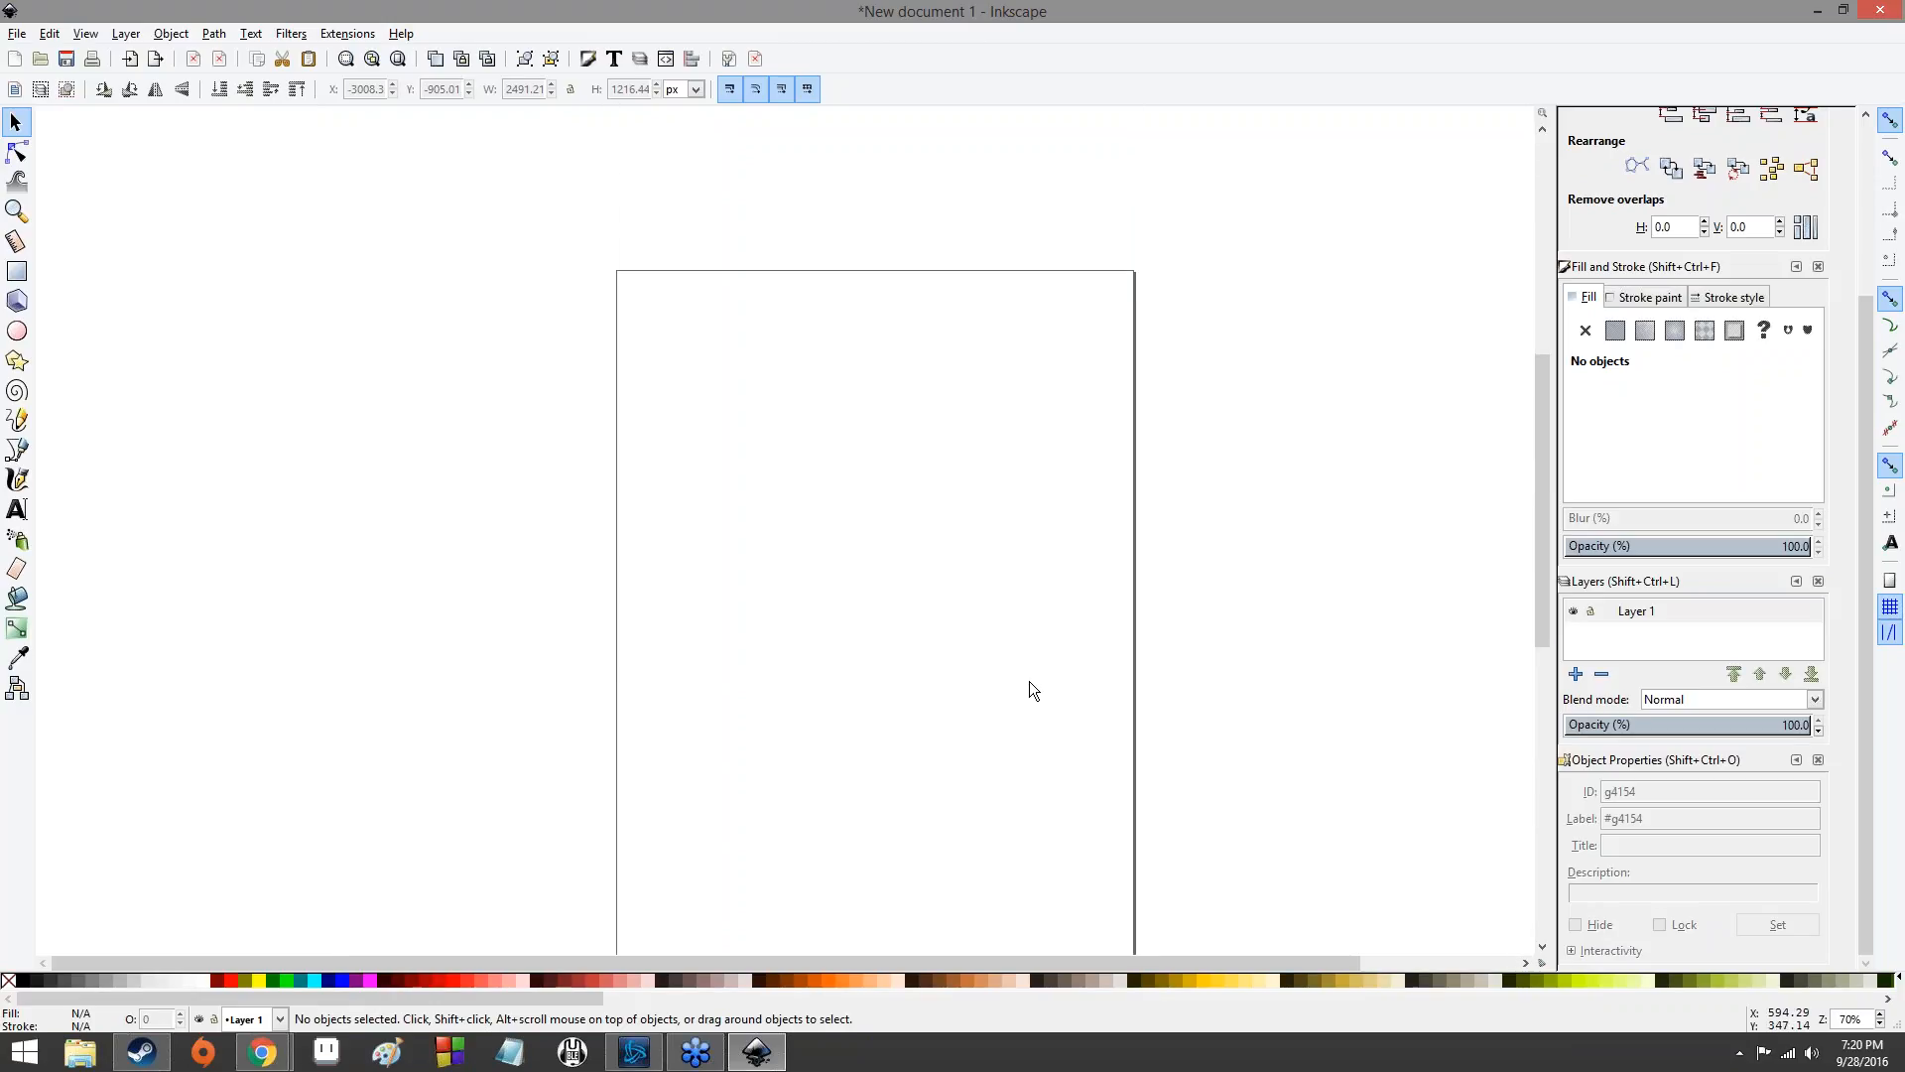
pyautogui.scroll(-9, 1028, 680)
pyautogui.scroll(1, 1024, 681)
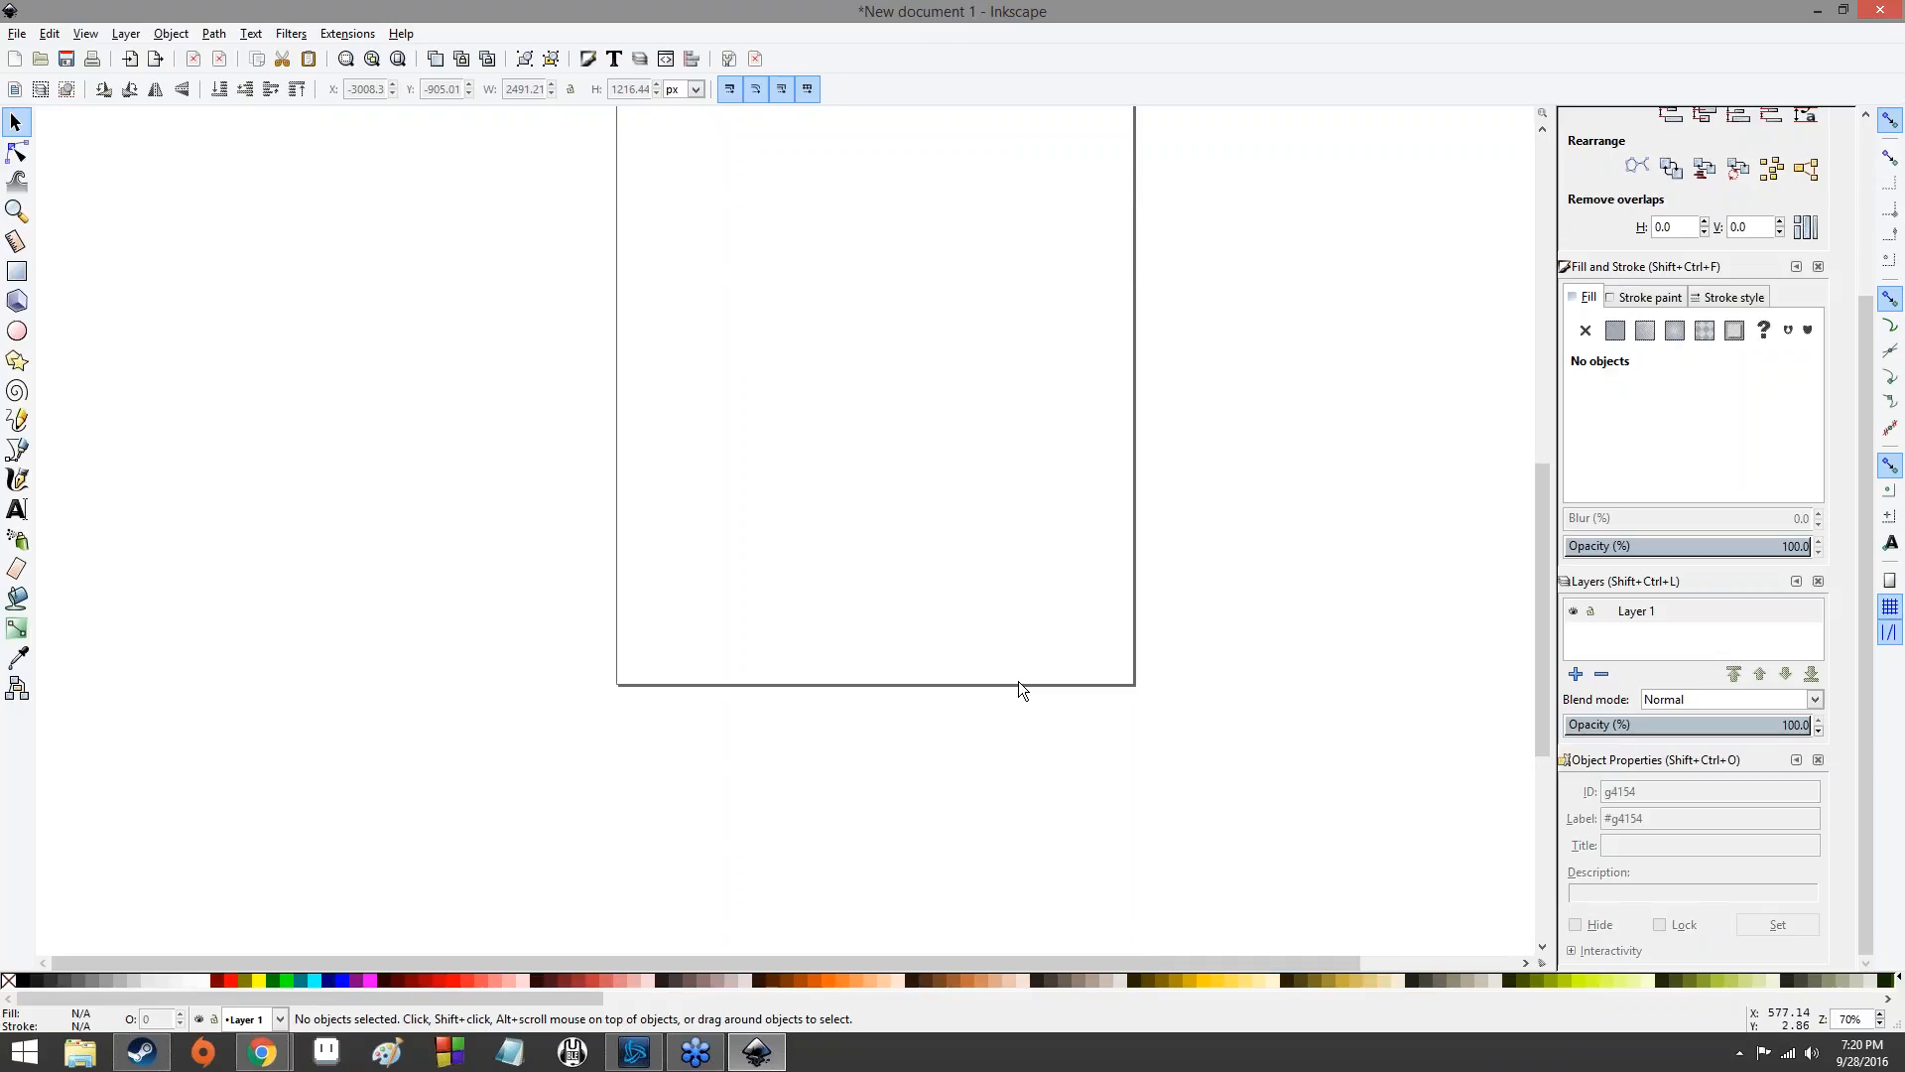
pyautogui.scroll(-4, 1014, 680)
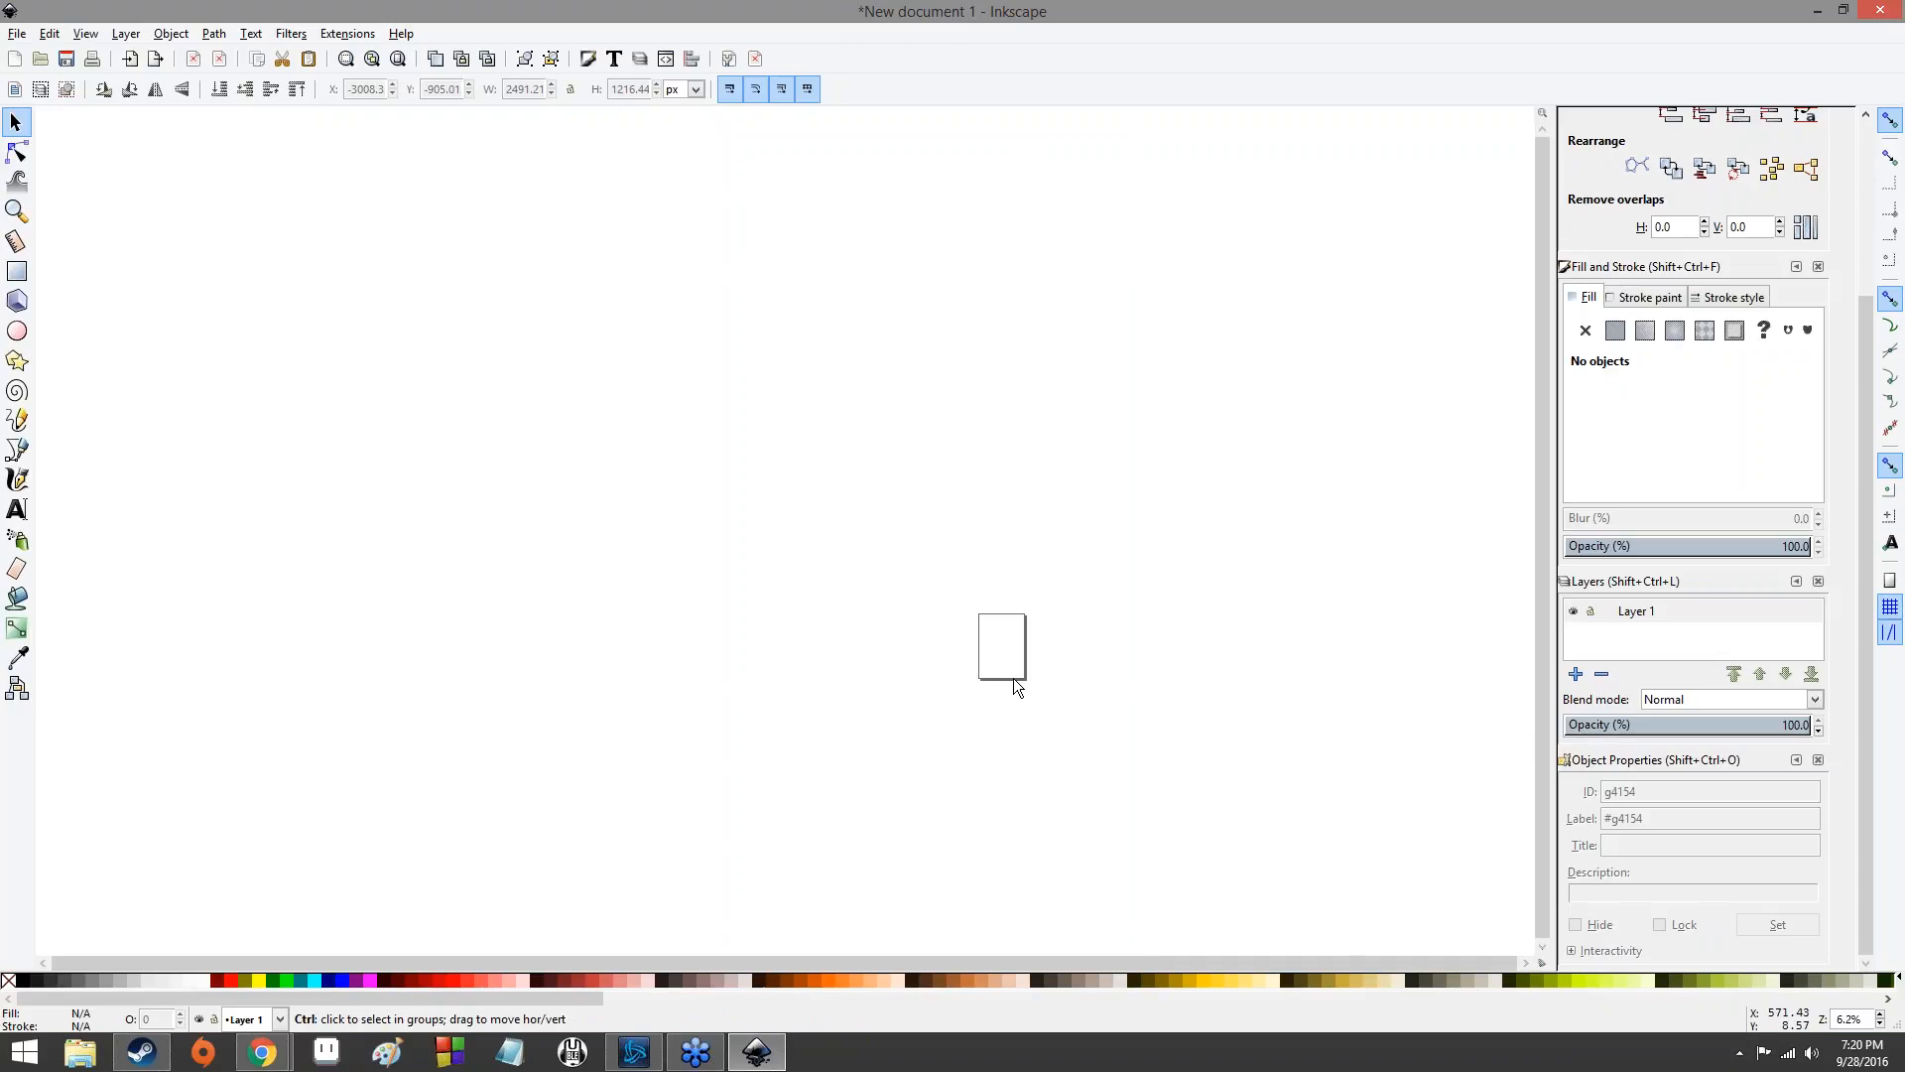
pyautogui.scroll(6, 1014, 677)
pyautogui.scroll(-8, 1011, 689)
pyautogui.scroll(8, 1013, 698)
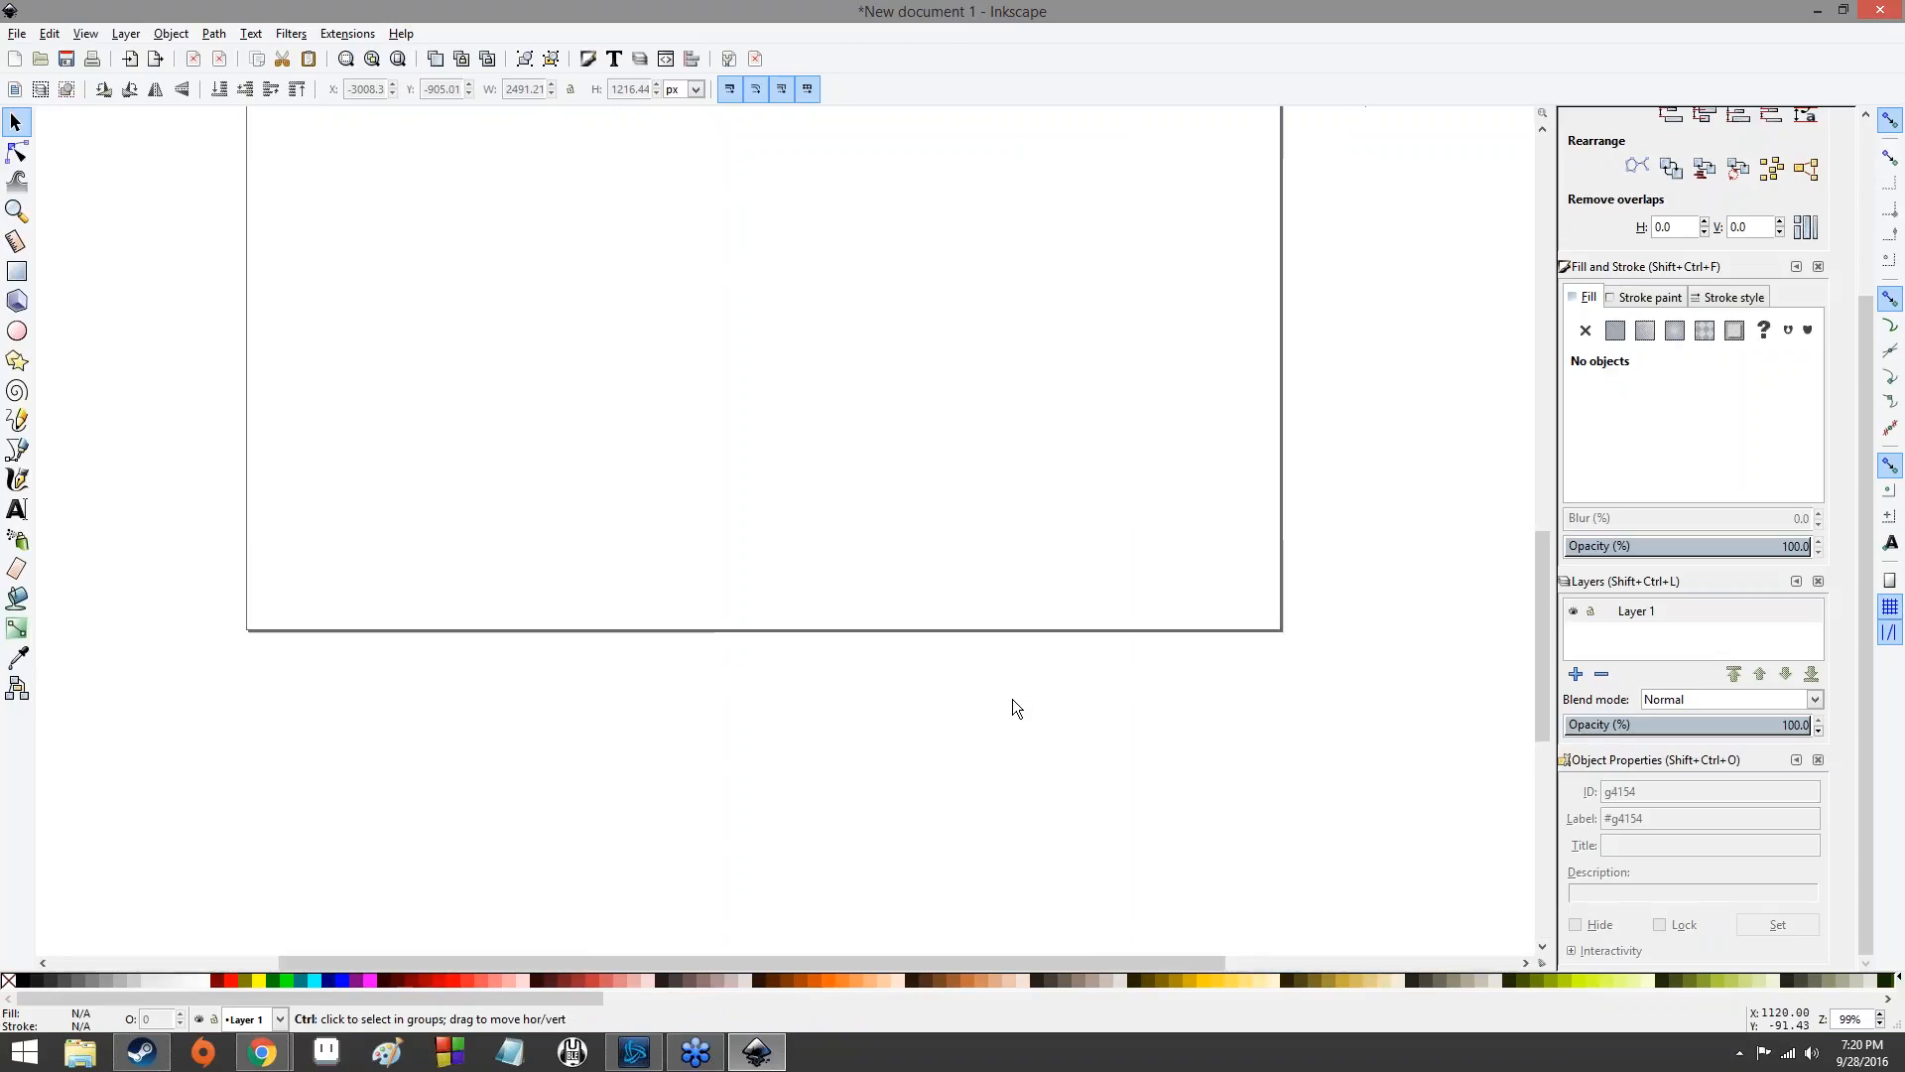
pyautogui.scroll(-7, 1012, 698)
pyautogui.scroll(5, 1012, 698)
pyautogui.scroll(4, 1012, 699)
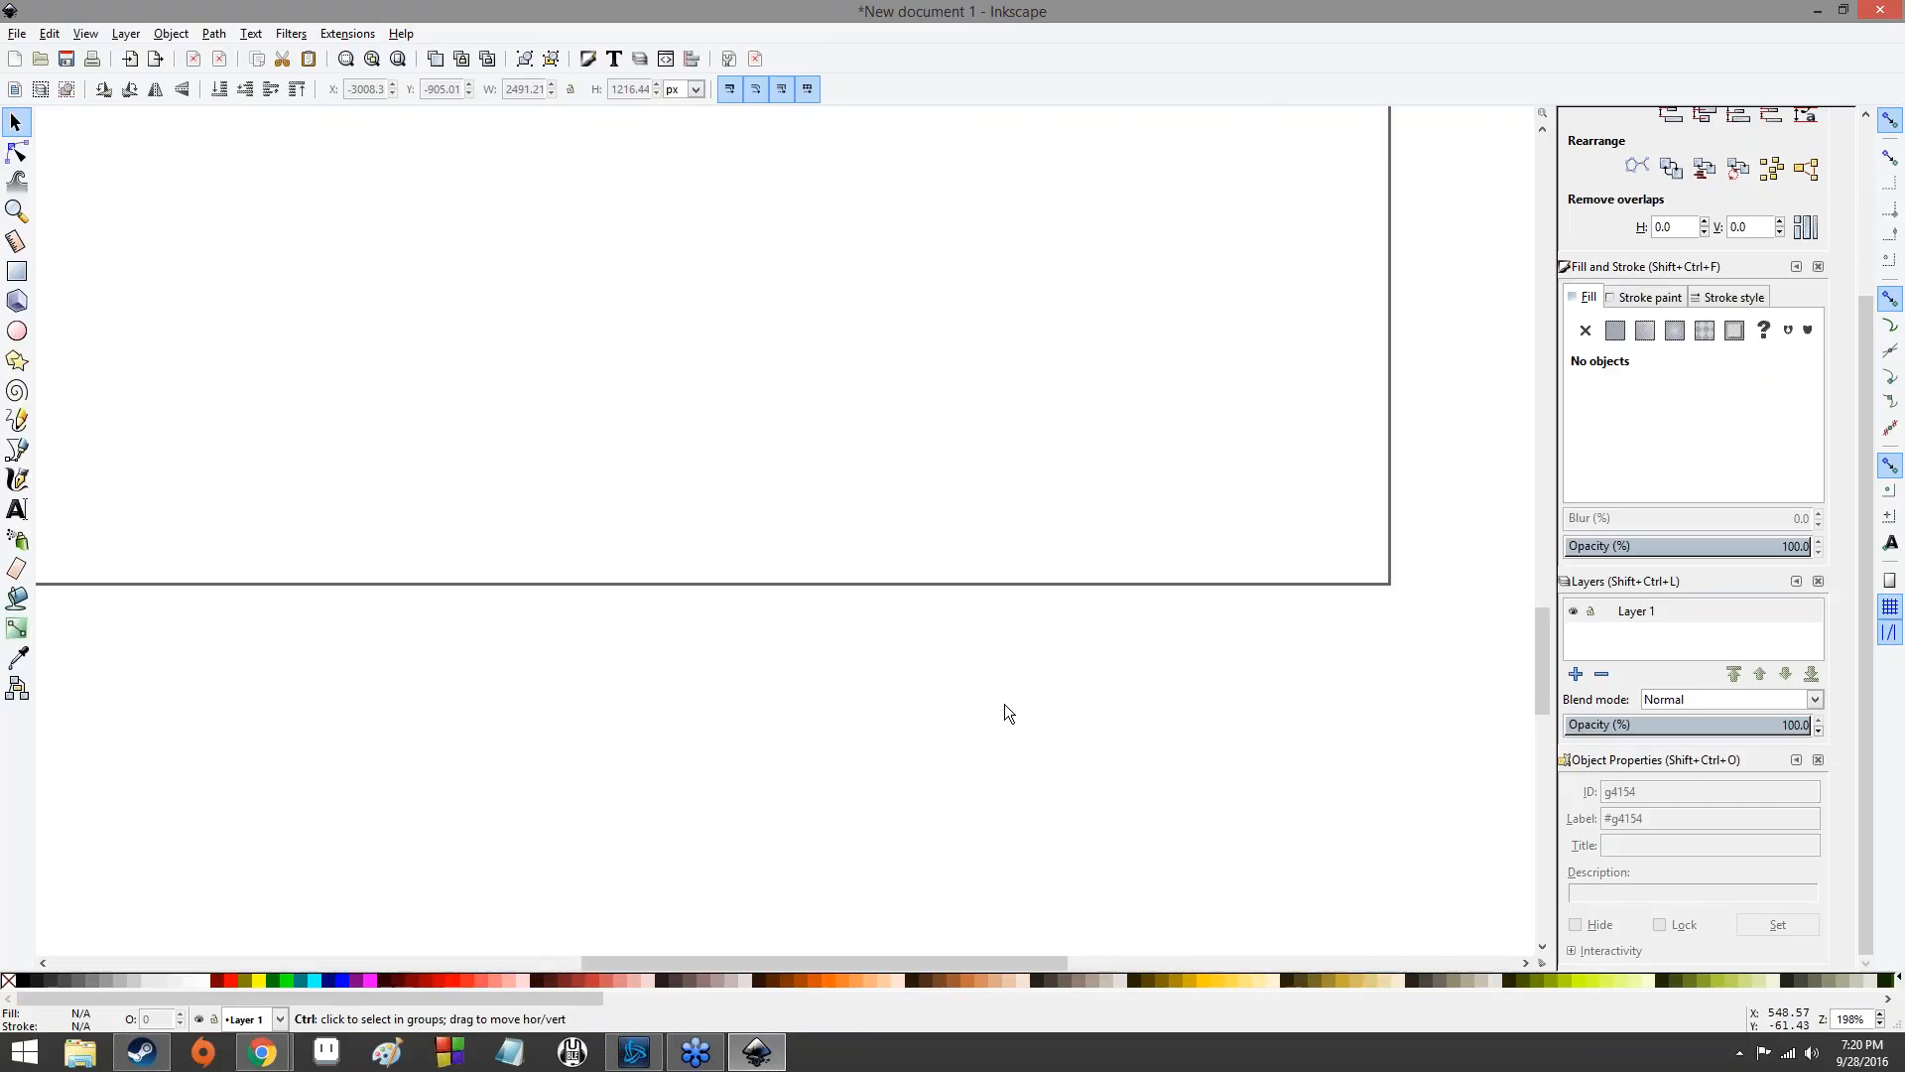
pyautogui.scroll(1, 919, 510)
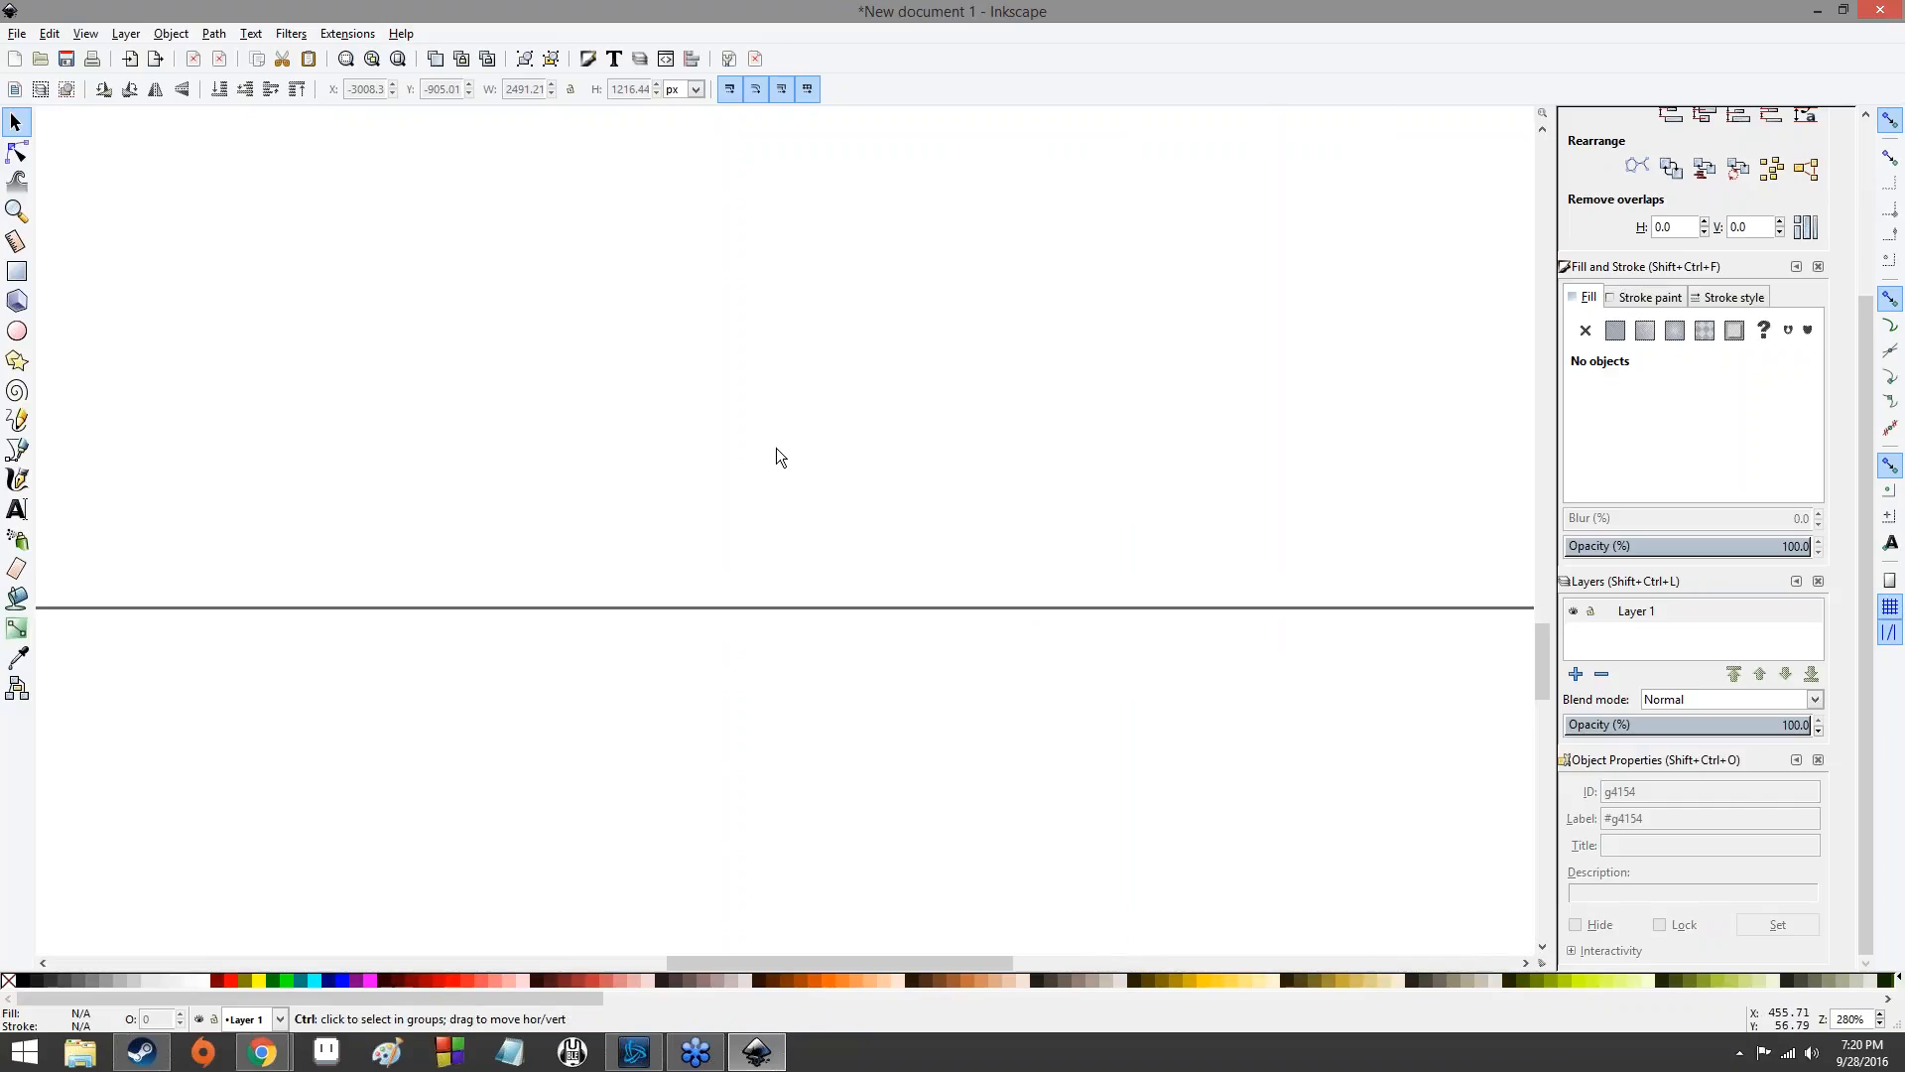
pyautogui.scroll(-4, 777, 448)
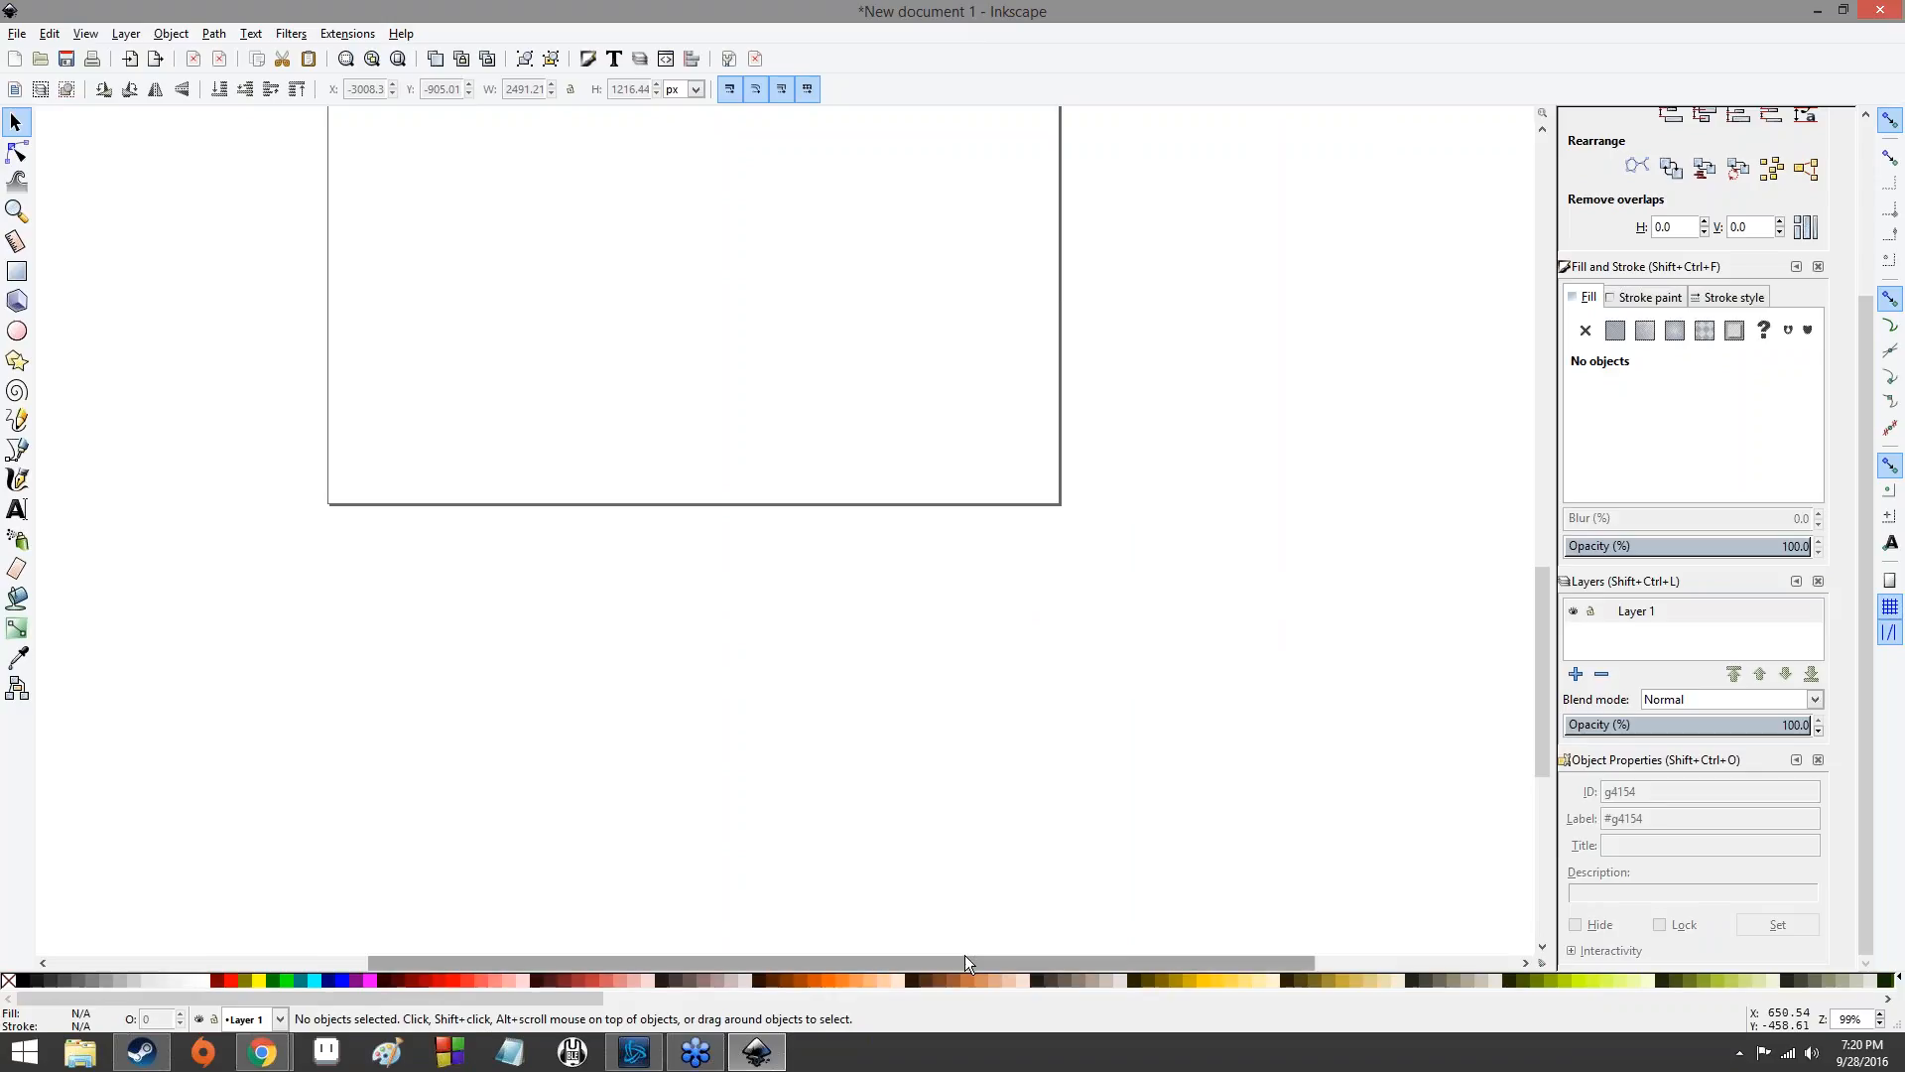
# - Inspect the canvas around the page by panning sideways and between the page's upper and lower edges
pyautogui.hscroll(-4, 965, 958)
pyautogui.hscroll(3, 854, 928)
pyautogui.scroll(5, 950, 652)
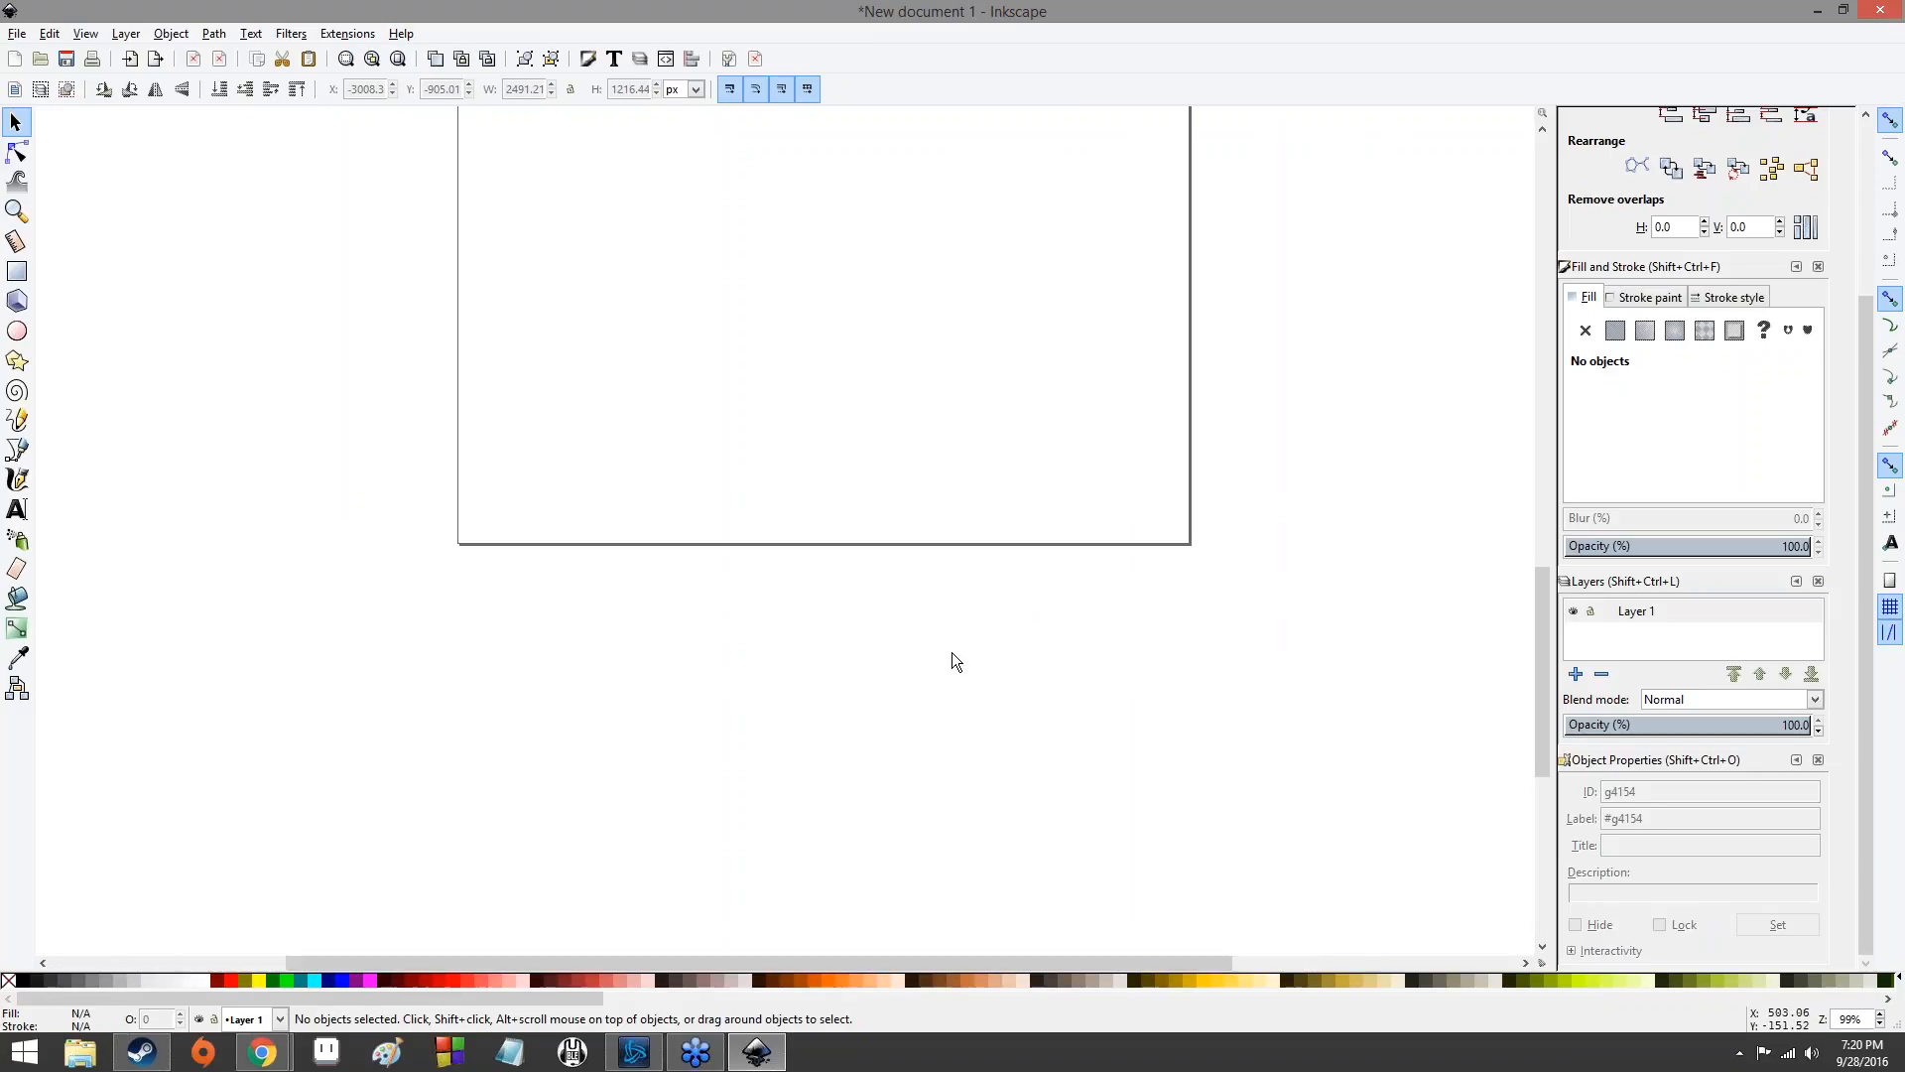
pyautogui.scroll(8, 816, 672)
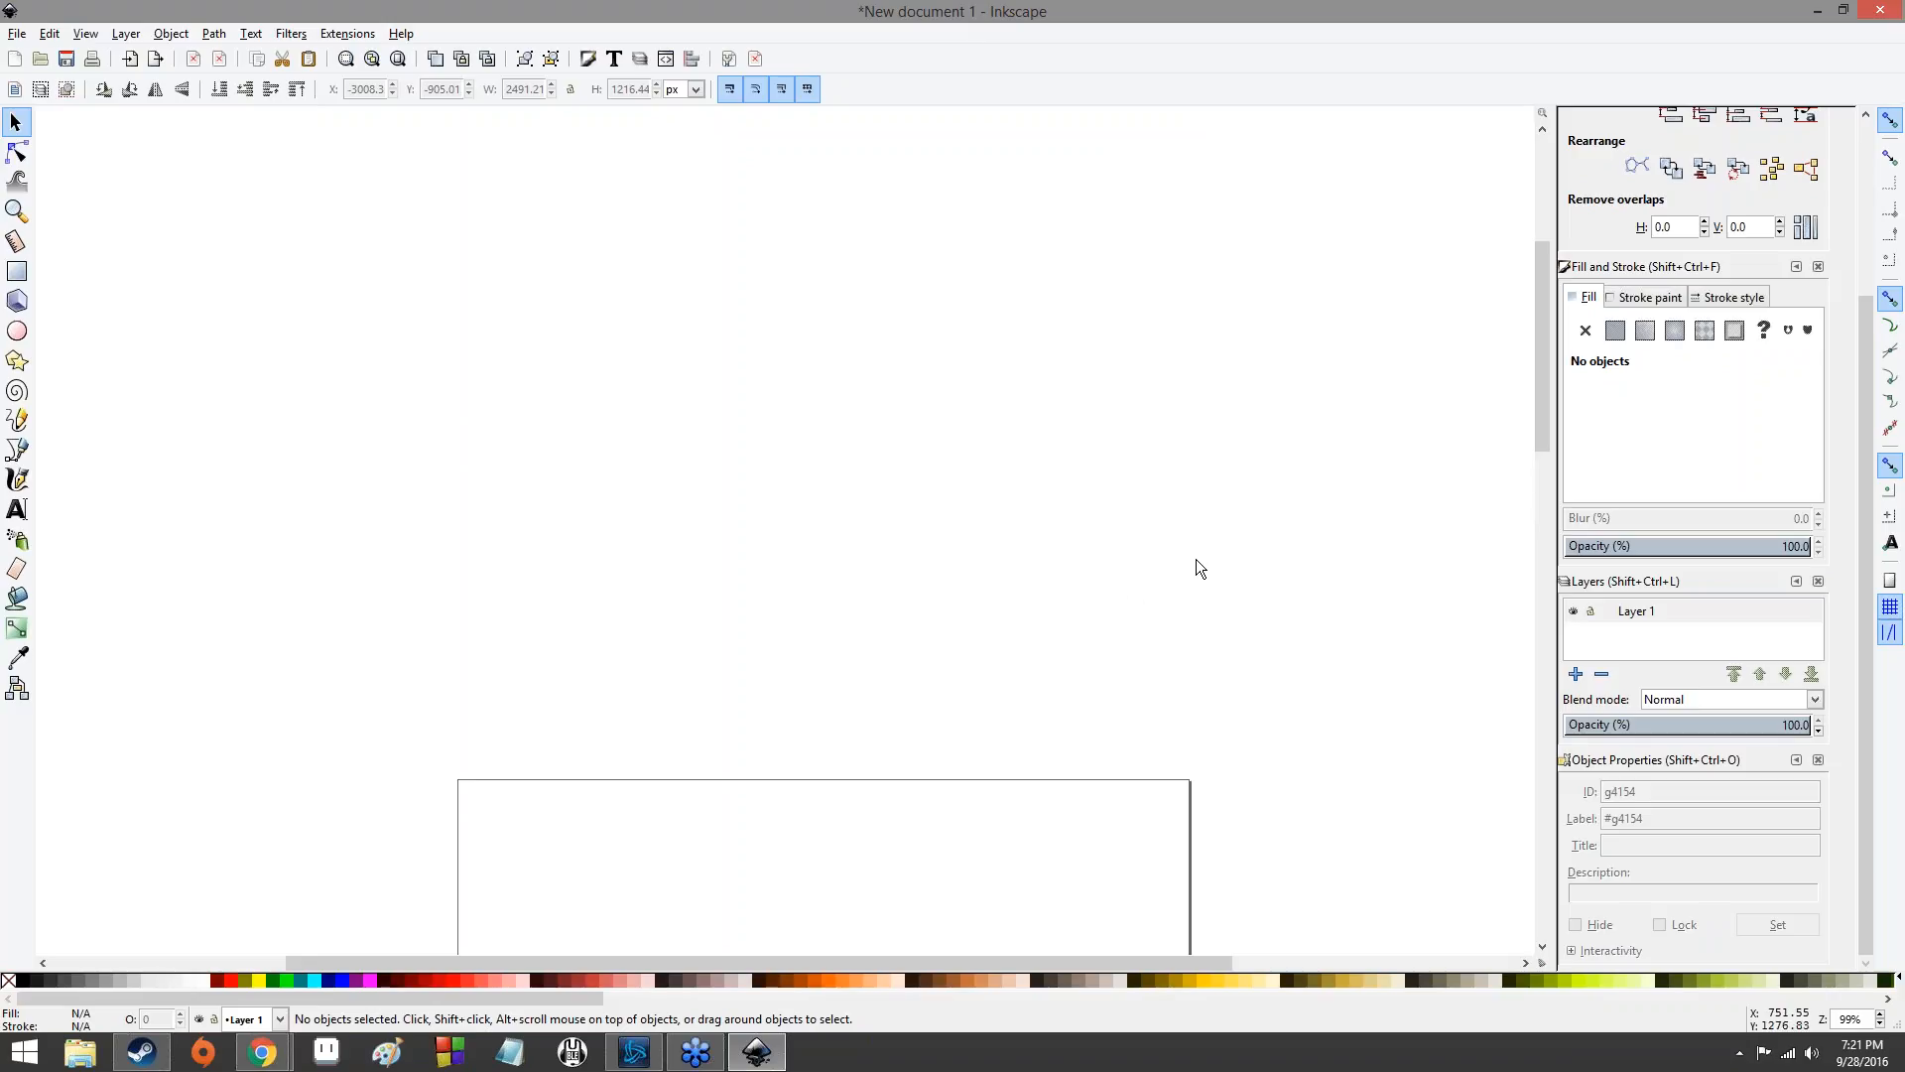
pyautogui.scroll(-10, 1197, 568)
pyautogui.scroll(-7, 1201, 609)
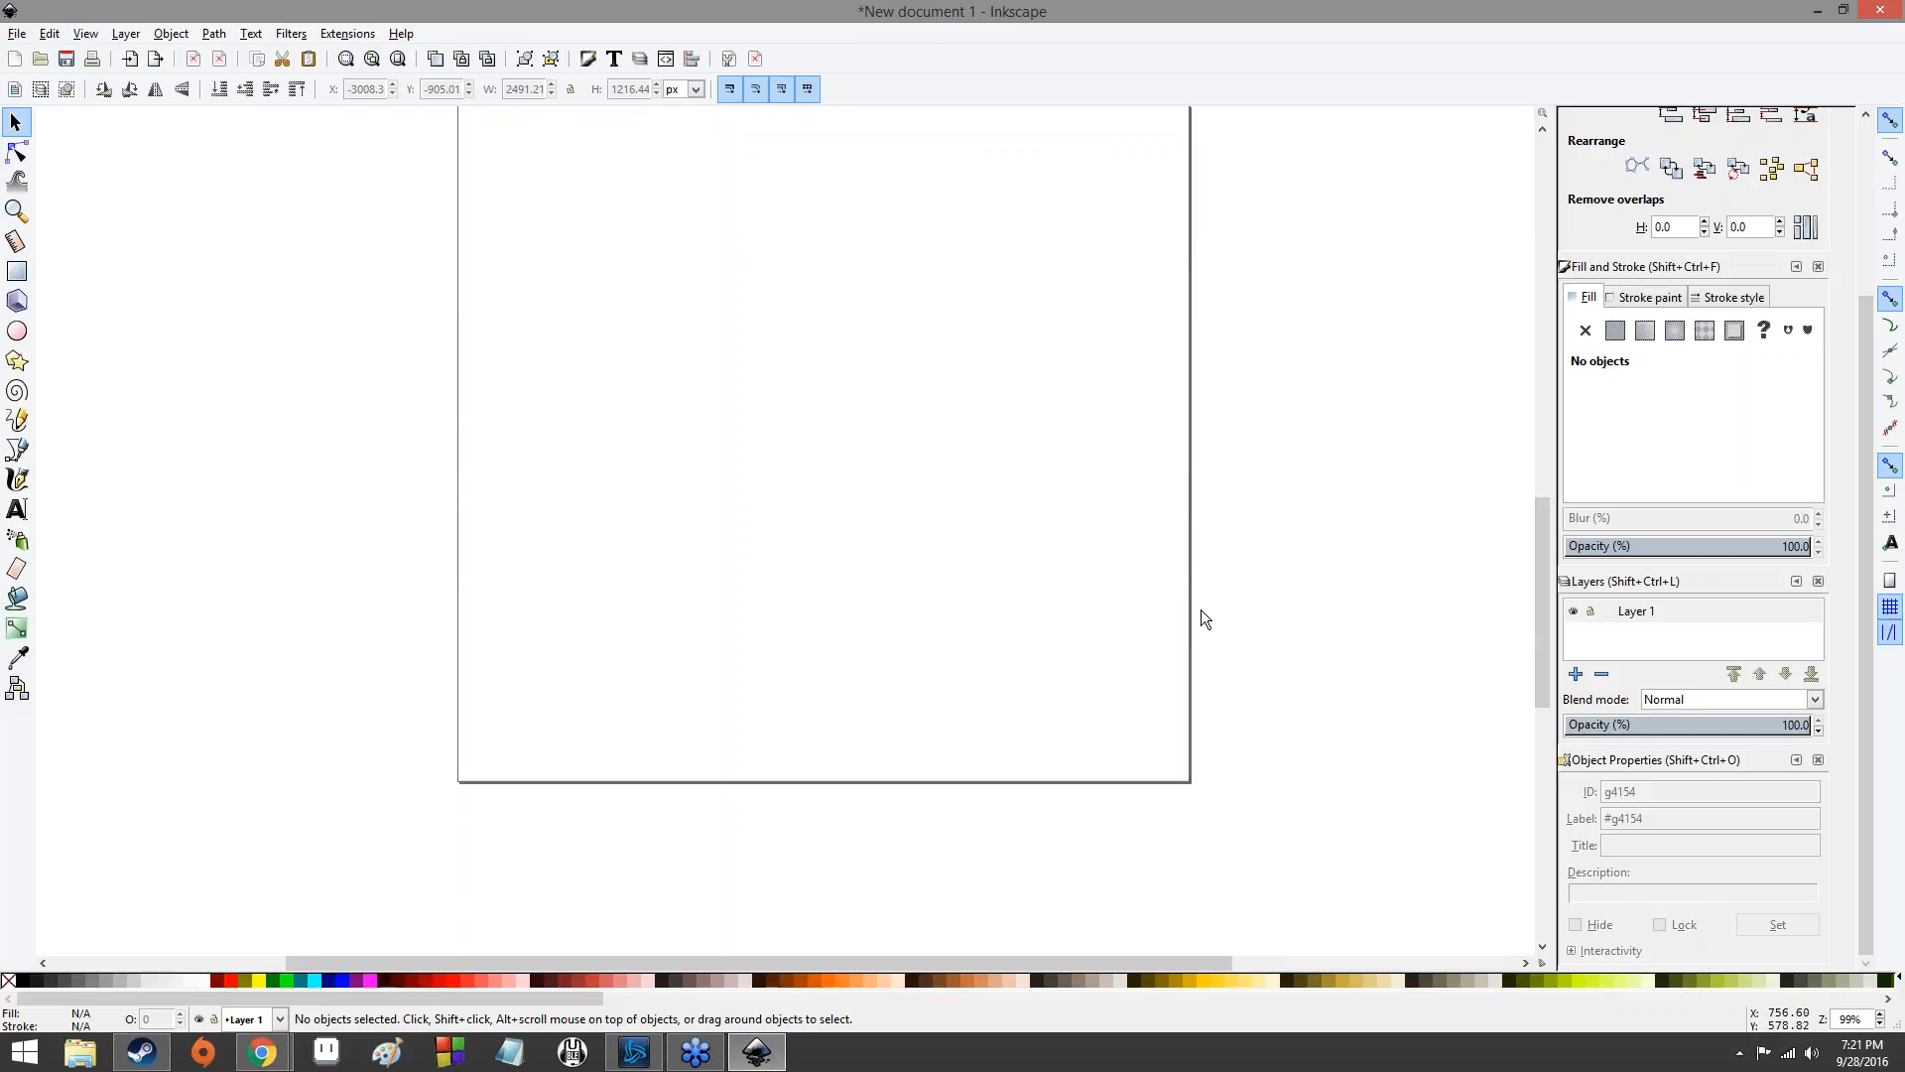
pyautogui.scroll(5, 1201, 609)
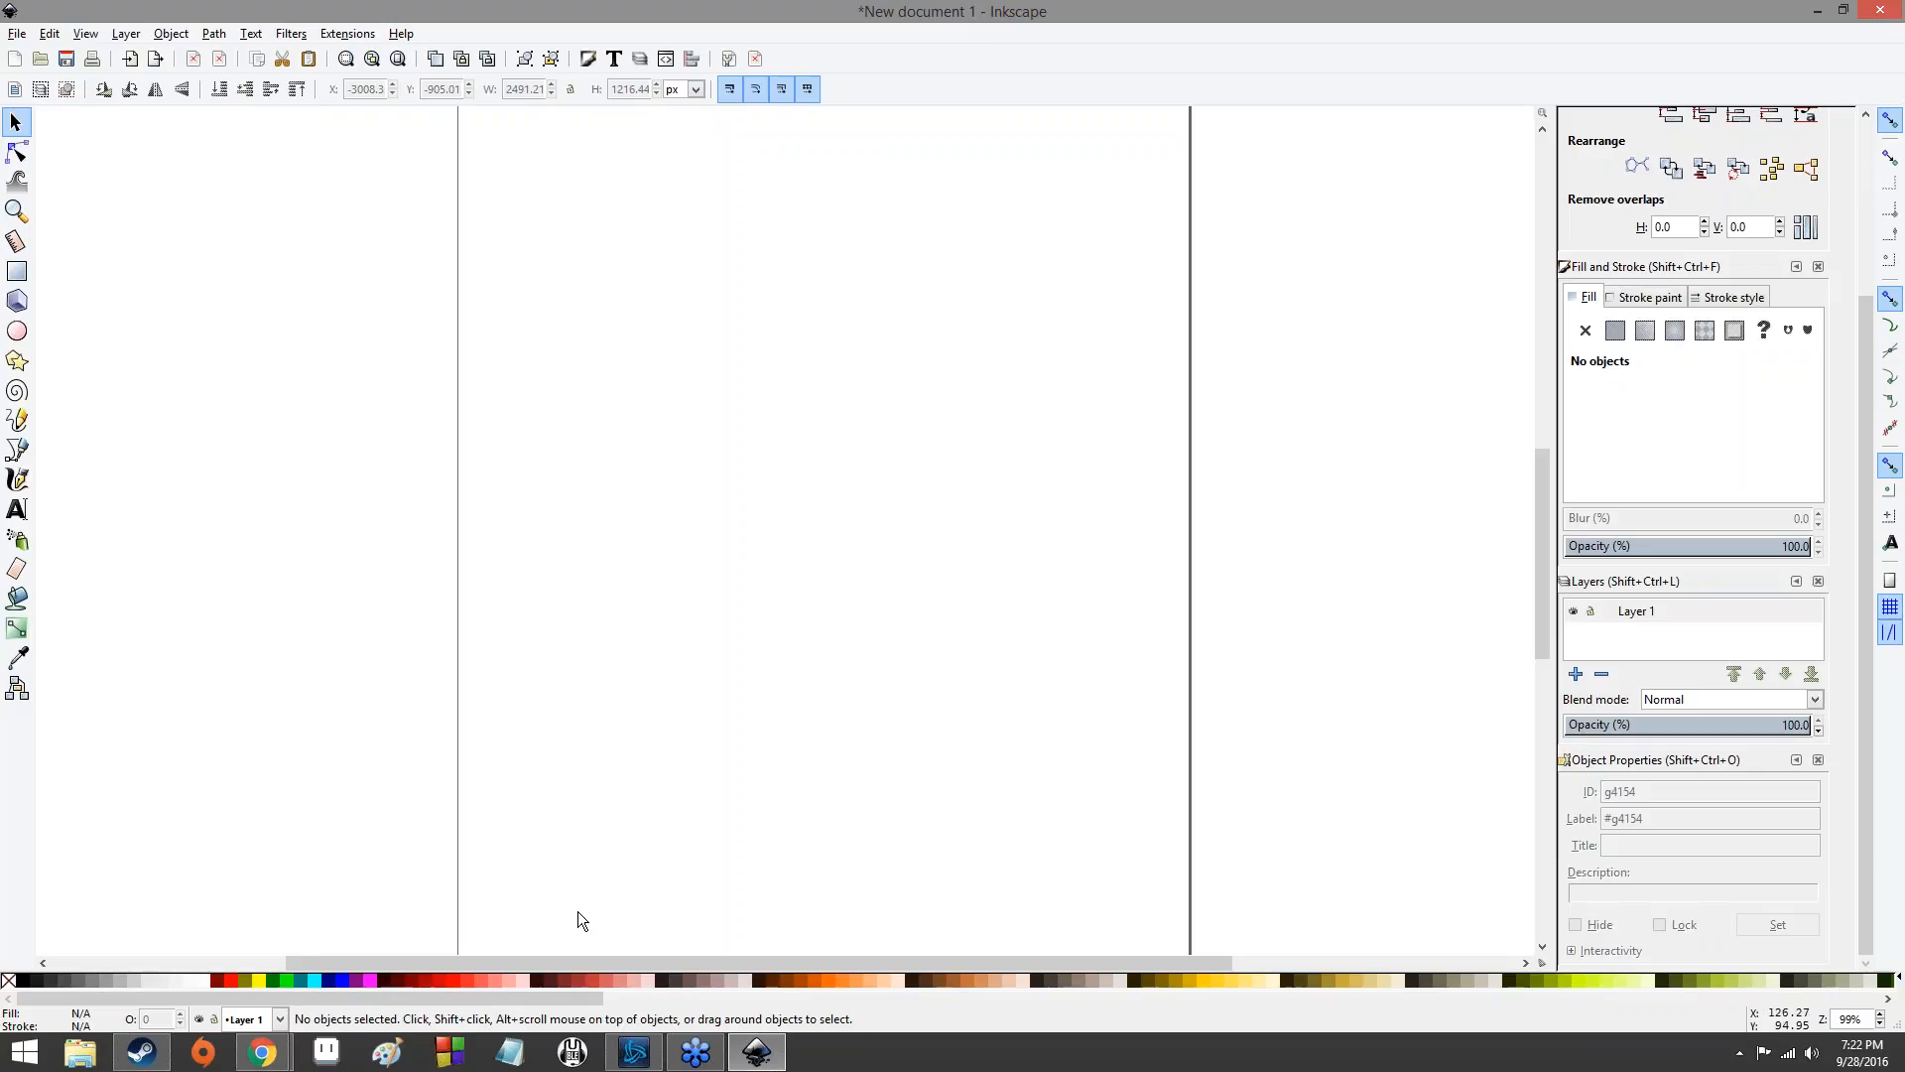
# - Switch to Notepad, write the sample expressions "x/2 x*5", and erase them
pyautogui.click(536, 1052)
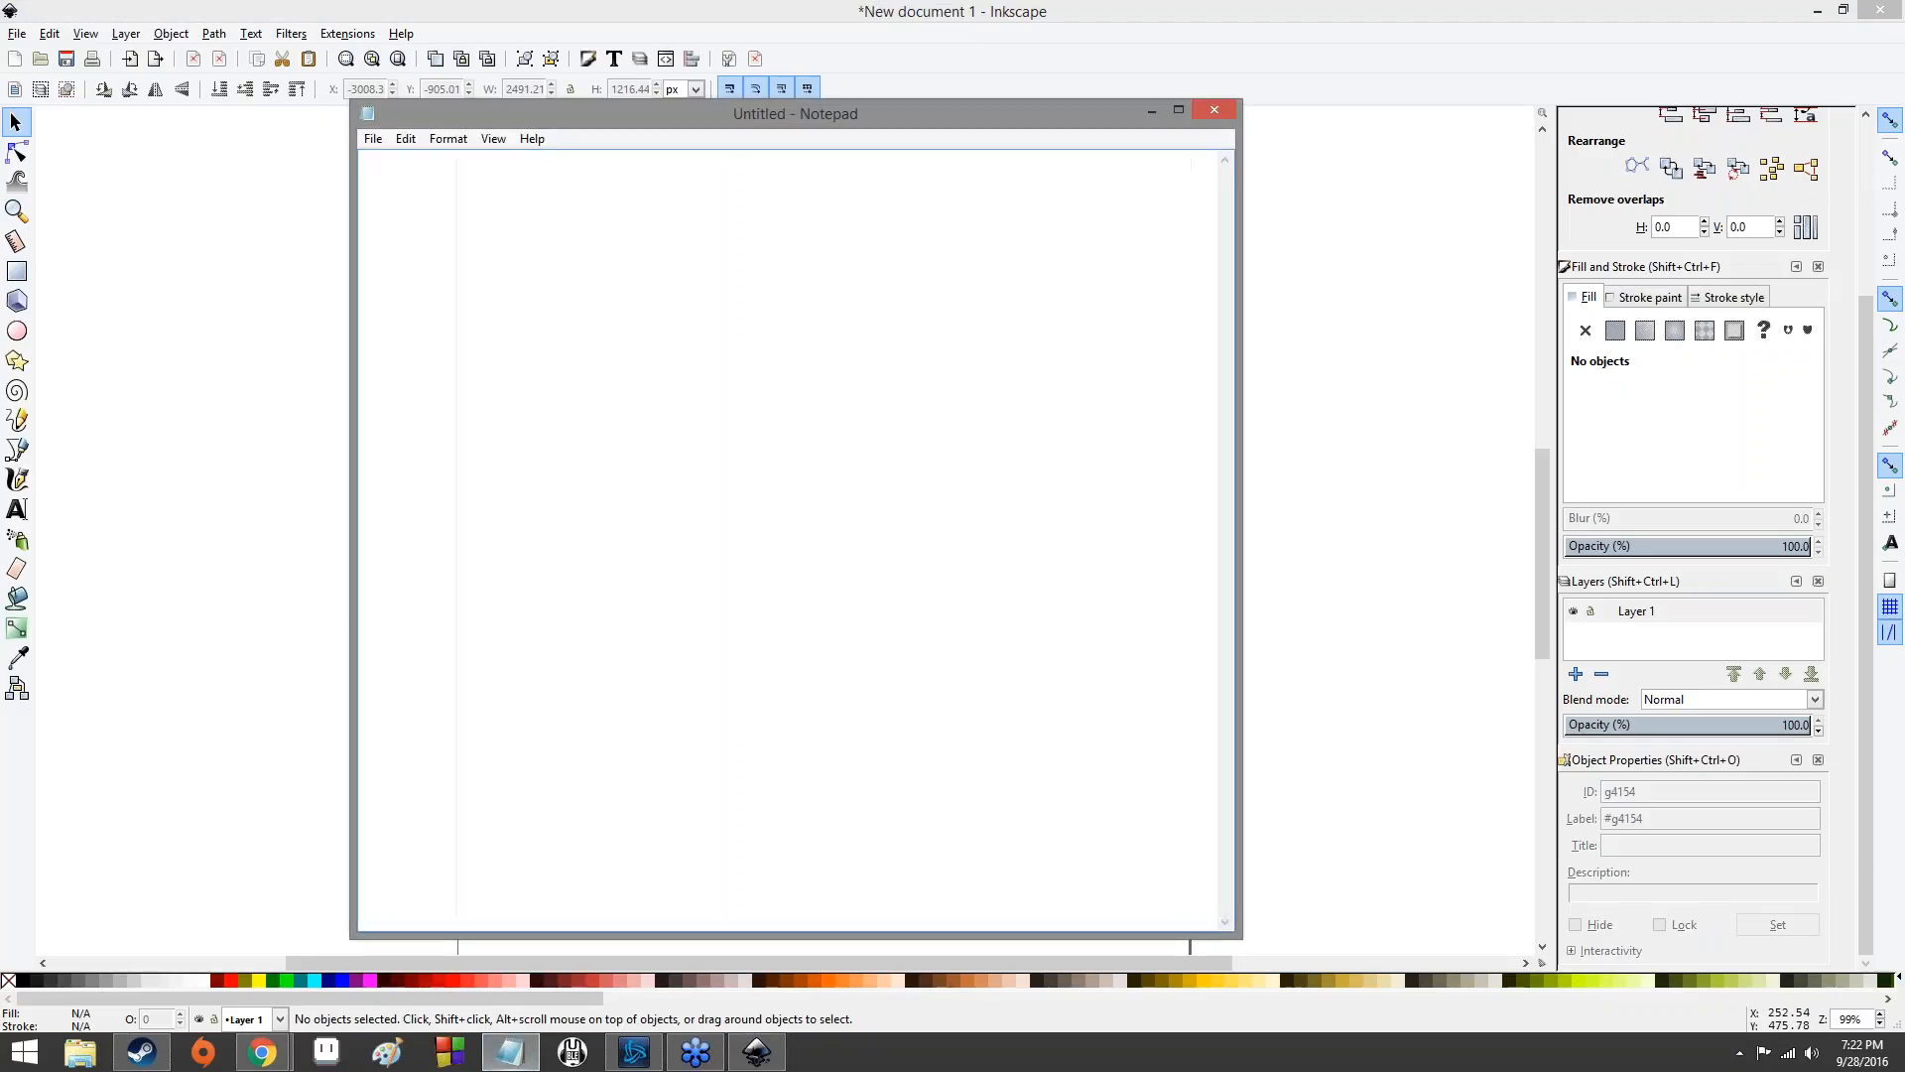
pyautogui.write('x/2 x*5')
pyautogui.press('BackSpace')
pyautogui.press('BackSpace')
pyautogui.press('BackSpace')
pyautogui.press('BackSpace')
pyautogui.press('BackSpace')
pyautogui.press('BackSpace')
pyautogui.press('BackSpace')
# - Switch to Paint and handwrite x² + 5x + (a/5)a in black under a square root sign
pyautogui.click(385, 1058)
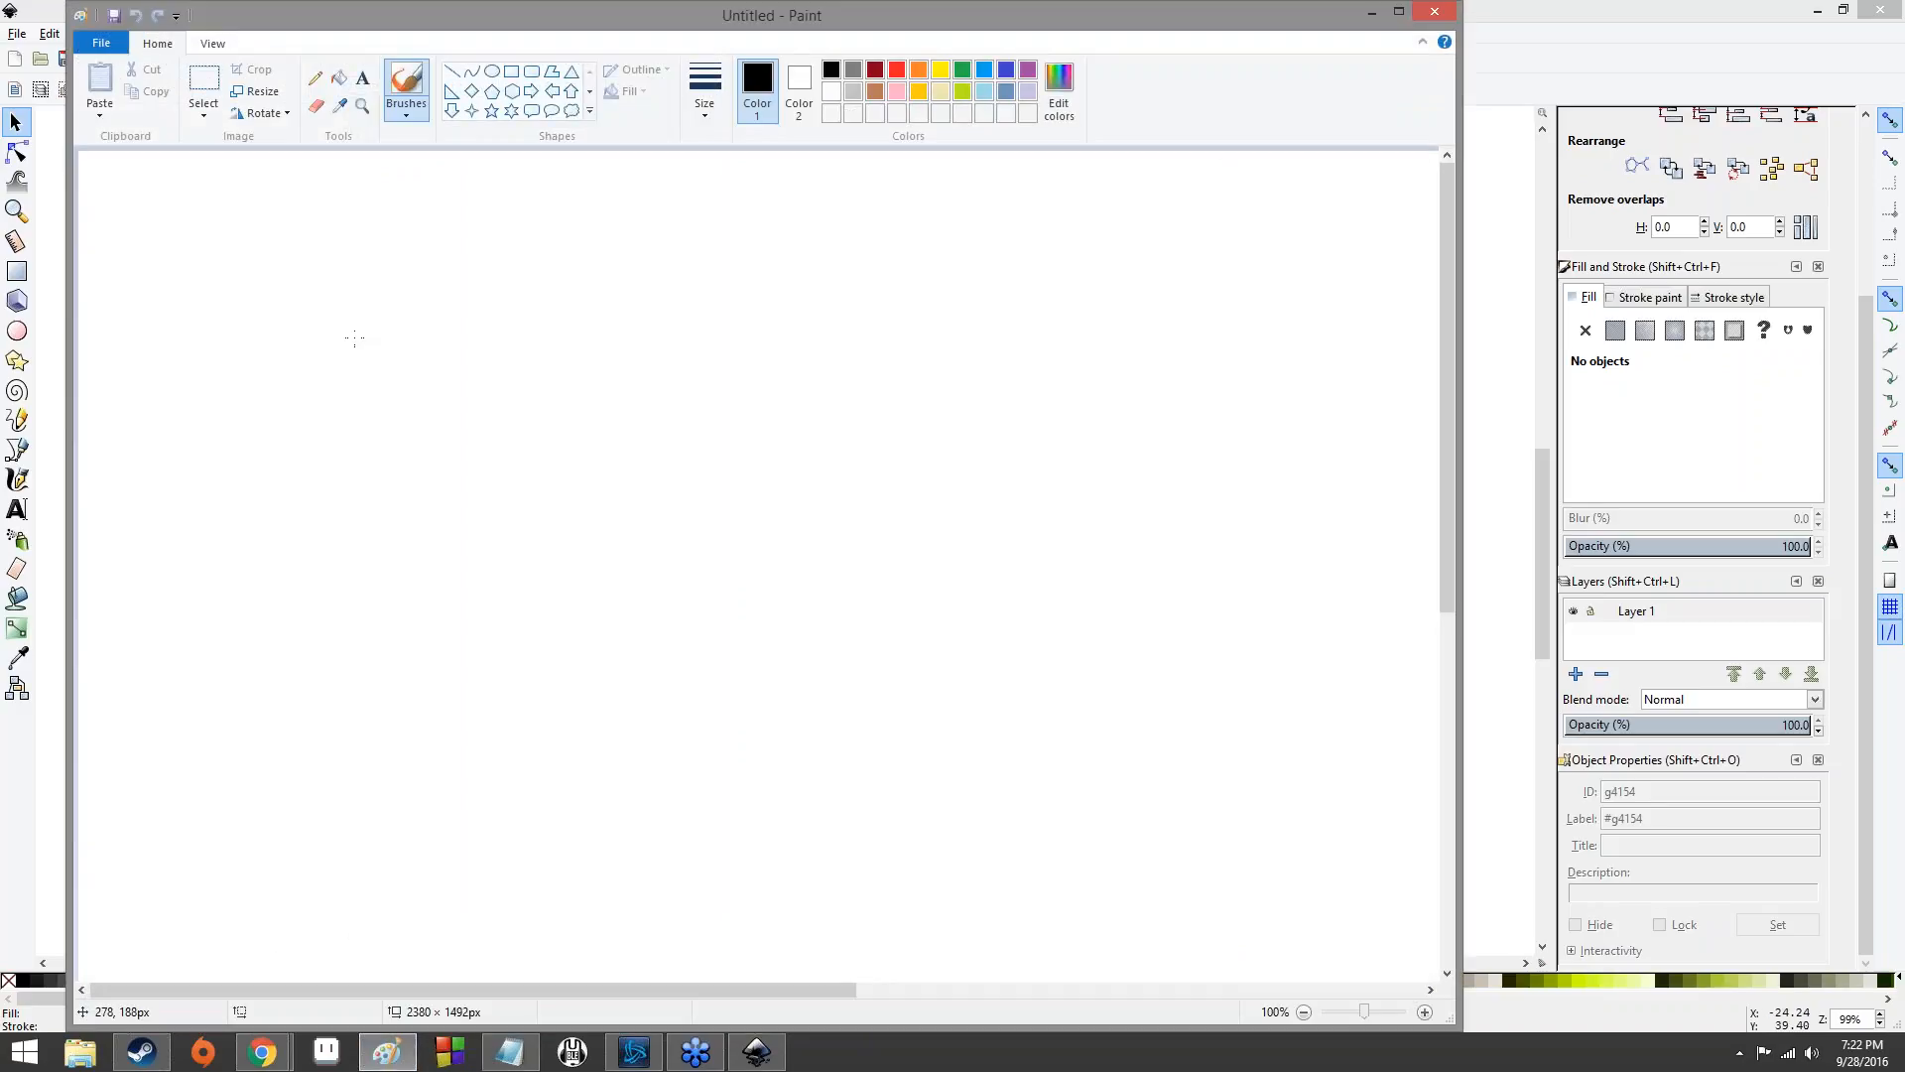
pyautogui.moveTo(328, 312)
pyautogui.mouseDown()
pyautogui.moveTo(357, 361)
pyautogui.moveTo(323, 363)
pyautogui.mouseUp()
pyautogui.moveTo(367, 291)
pyautogui.mouseDown()
pyautogui.moveTo(408, 344)
pyautogui.moveTo(434, 294)
pyautogui.moveTo(431, 341)
pyautogui.moveTo(506, 342)
pyautogui.mouseUp()
pyautogui.moveTo(505, 315)
pyautogui.mouseDown()
pyautogui.moveTo(484, 344)
pyautogui.moveTo(541, 338)
pyautogui.moveTo(594, 278)
pyautogui.moveTo(564, 346)
pyautogui.moveTo(651, 332)
pyautogui.mouseUp()
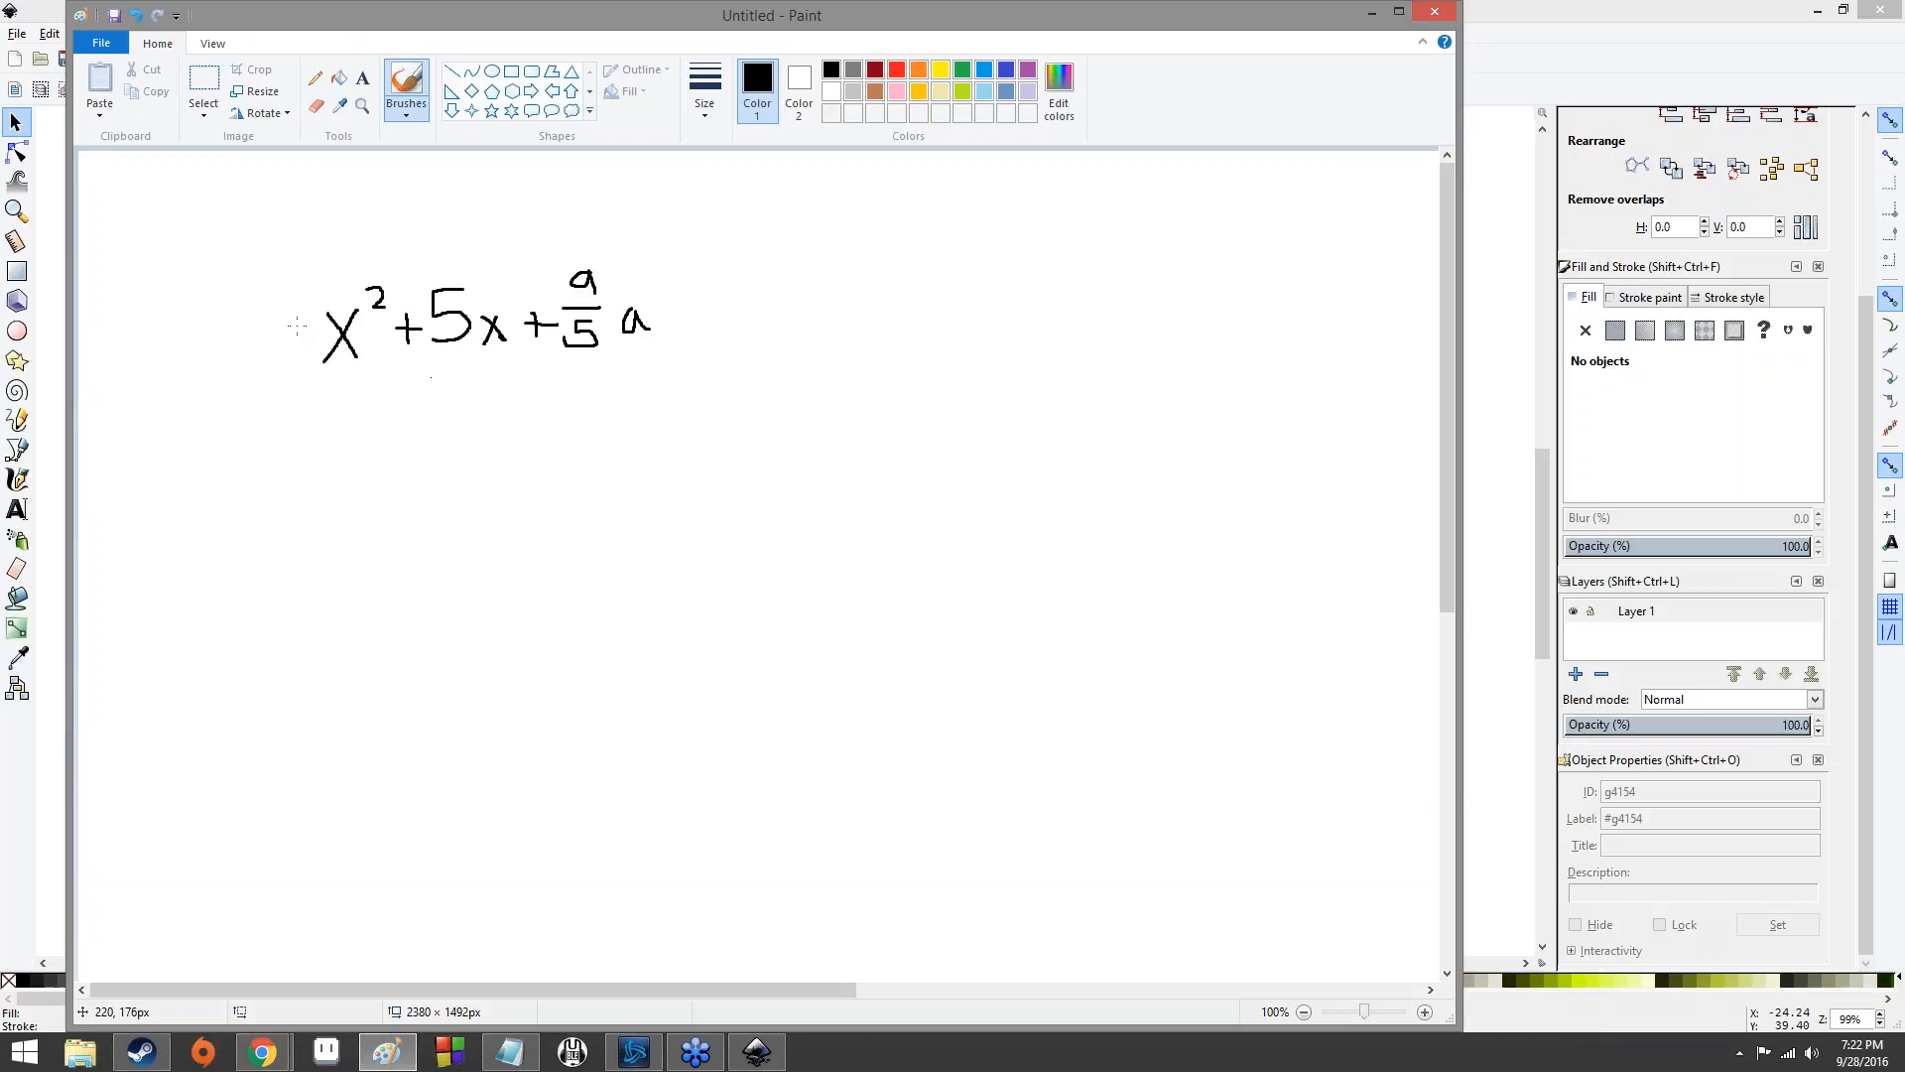
pyautogui.moveTo(298, 325)
pyautogui.mouseDown()
pyautogui.moveTo(309, 351)
pyautogui.moveTo(319, 274)
pyautogui.moveTo(659, 261)
pyautogui.mouseUp()
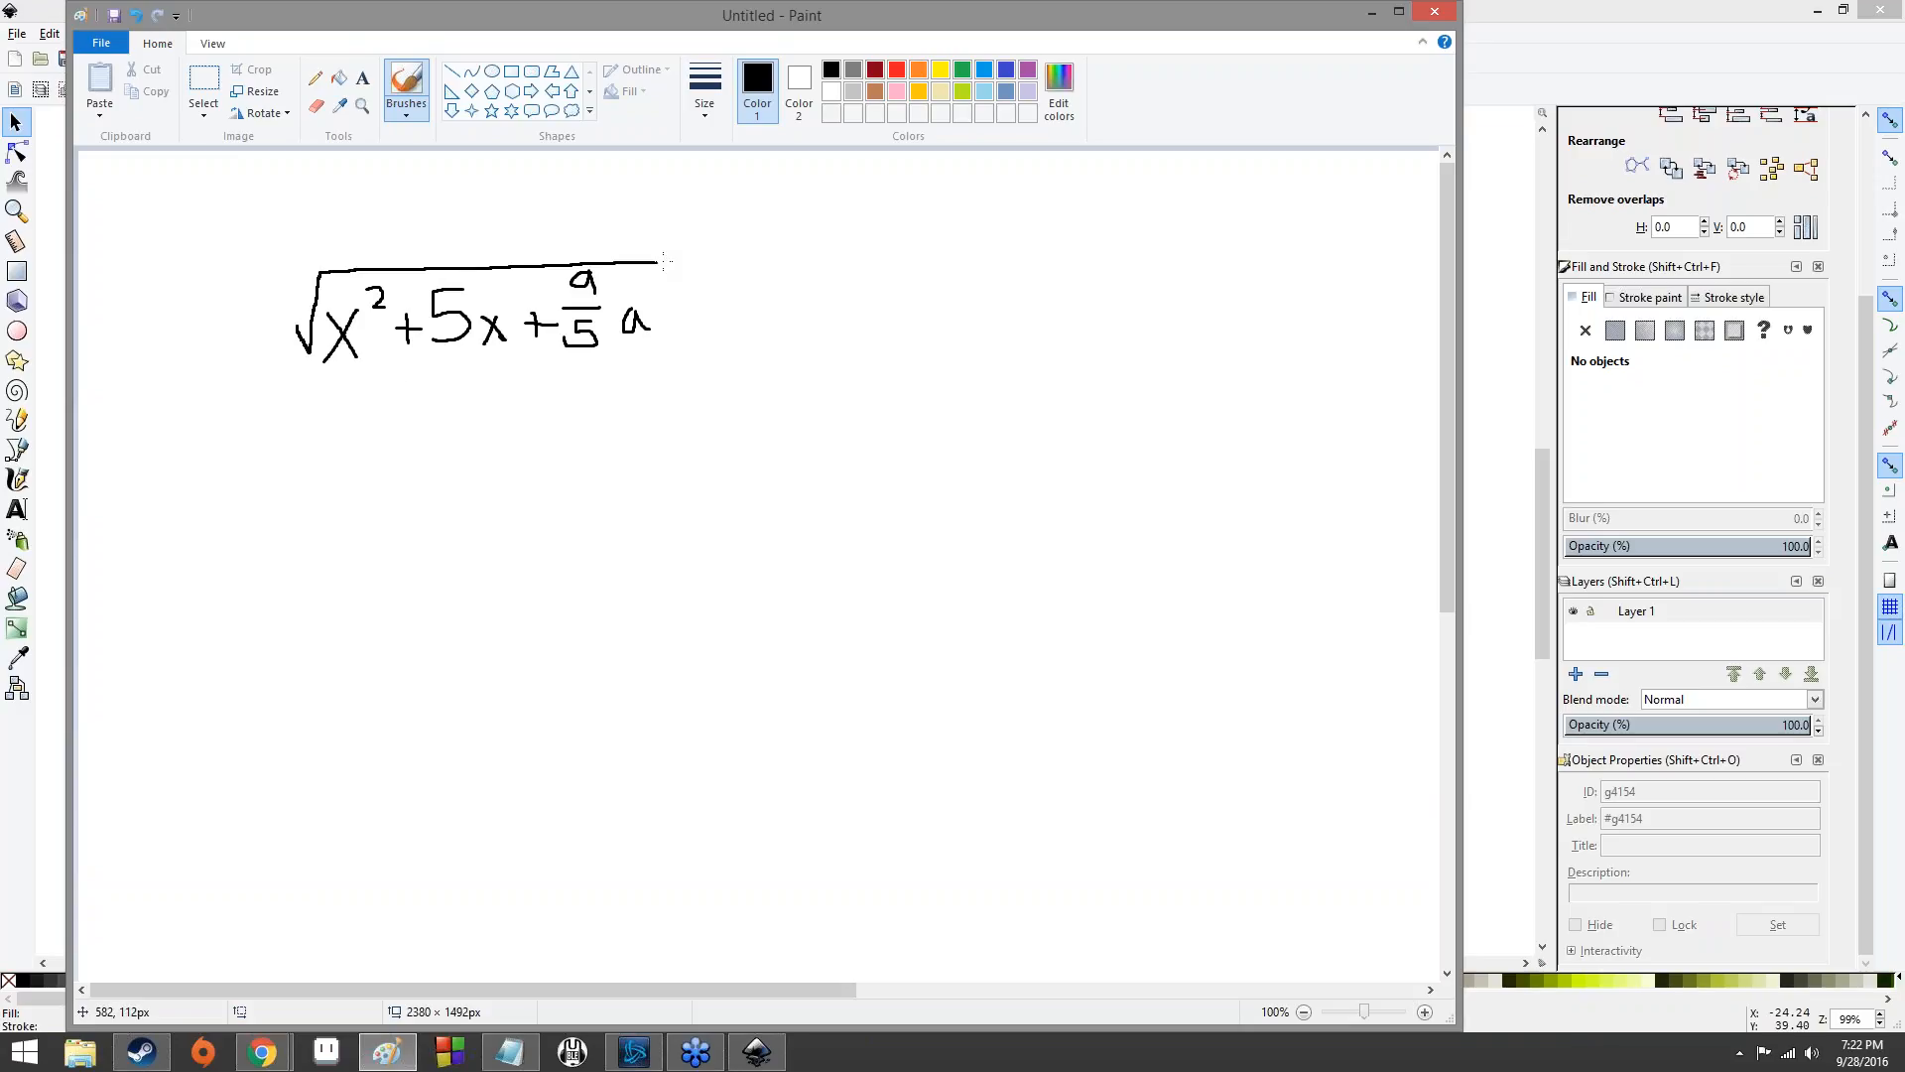
# - Handwrite the denominator 3c below a fraction bar, enclose the whole fraction in parentheses, and add the exponent 4/7
pyautogui.moveTo(307, 390); pyautogui.dragTo(675, 377)
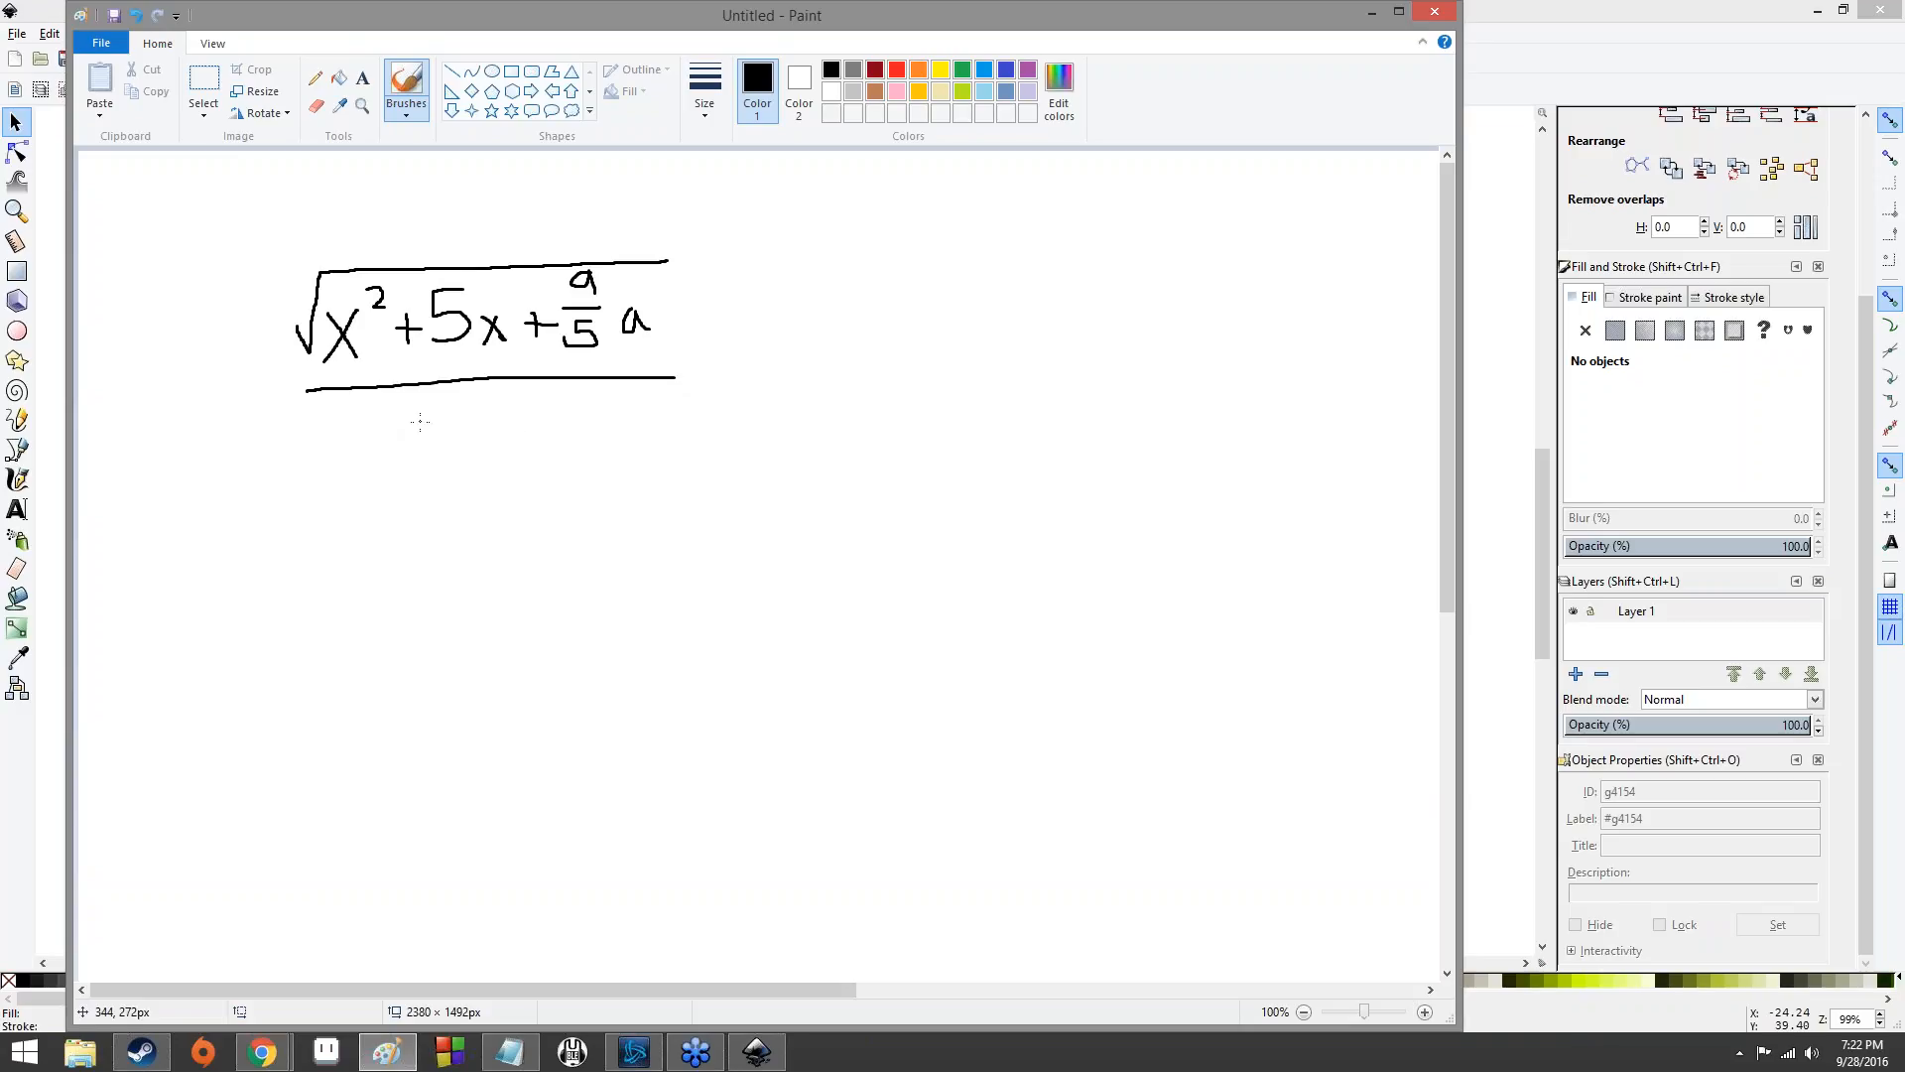
pyautogui.moveTo(415, 407)
pyautogui.mouseDown()
pyautogui.moveTo(433, 425)
pyautogui.moveTo(416, 444)
pyautogui.moveTo(507, 441)
pyautogui.mouseUp()
pyautogui.moveTo(708, 250); pyautogui.dragTo(630, 444)
pyautogui.moveTo(280, 245)
pyautogui.mouseDown()
pyautogui.moveTo(227, 317)
pyautogui.moveTo(300, 453)
pyautogui.mouseUp()
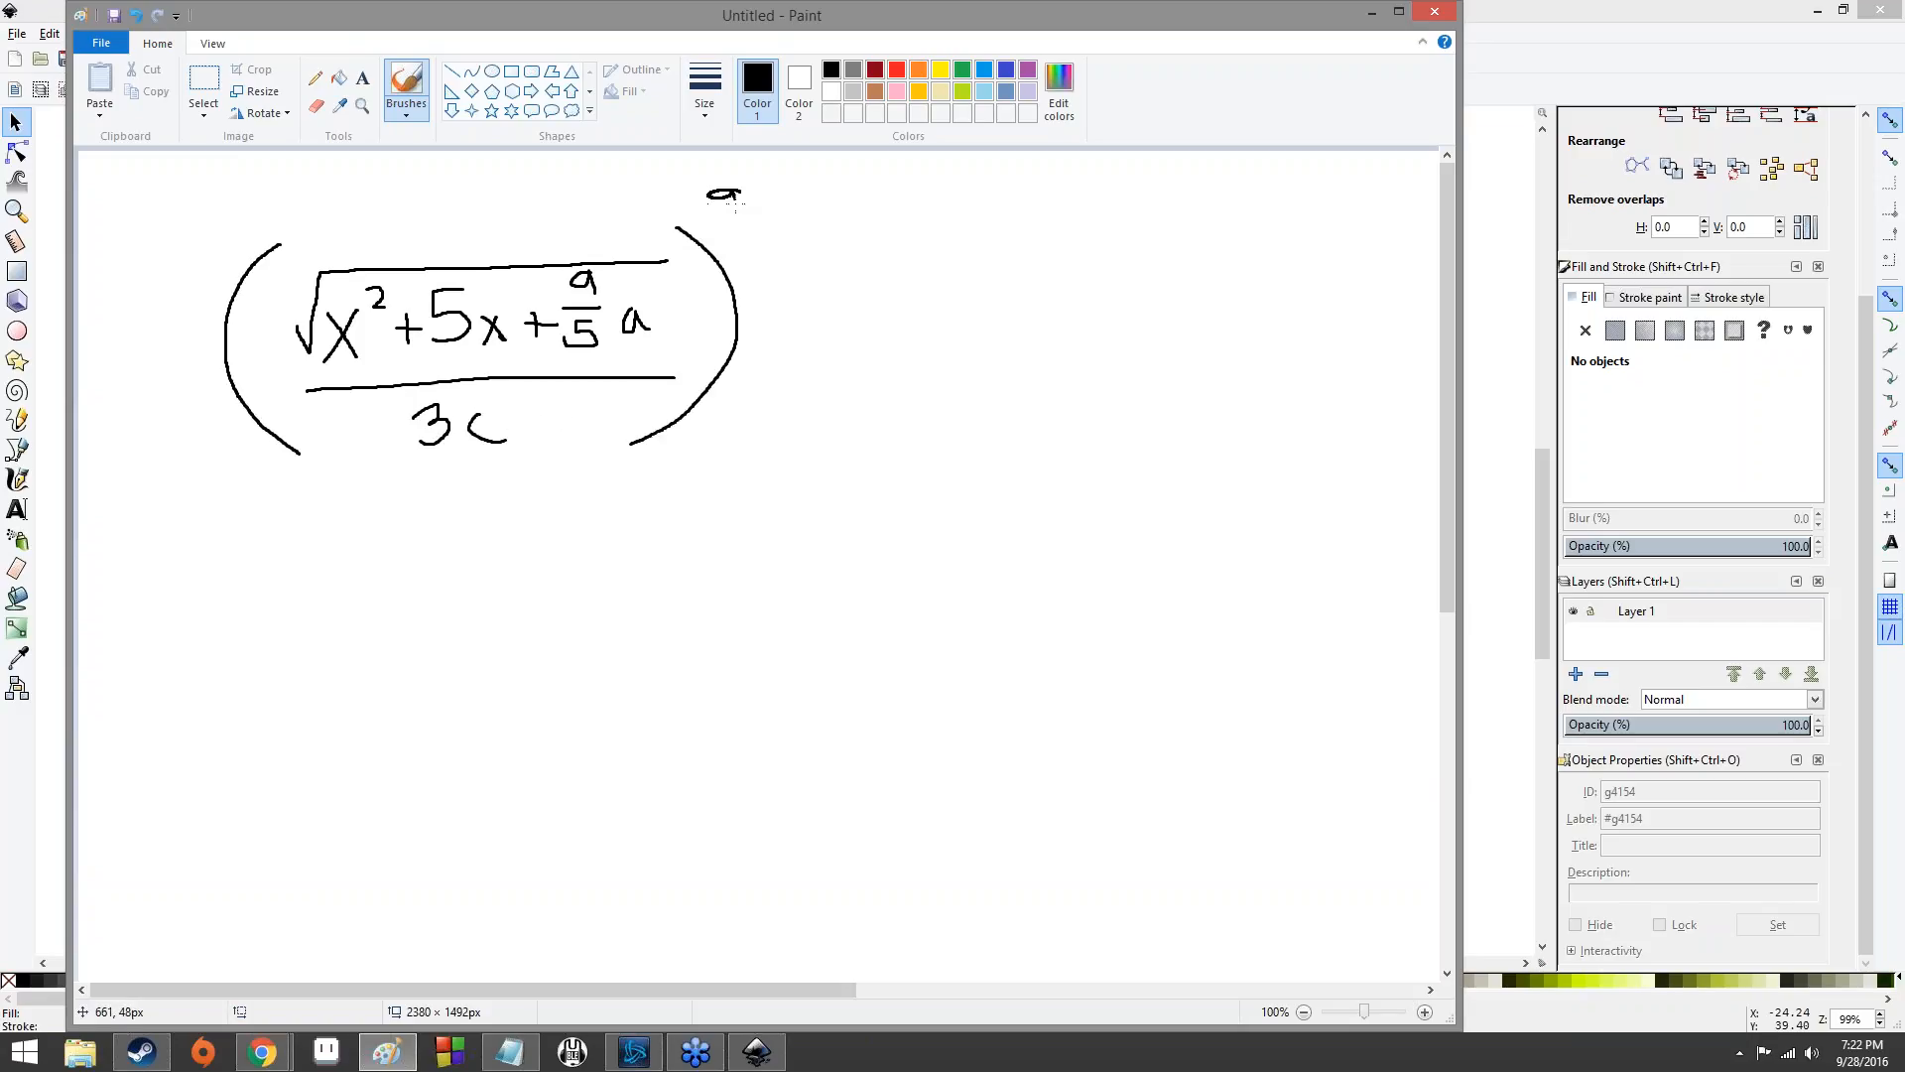
pyautogui.moveTo(719, 188)
pyautogui.mouseDown()
pyautogui.moveTo(736, 228)
pyautogui.moveTo(767, 235)
pyautogui.mouseUp()
# - Close Paint without saving the equation and close Notepad to return to Inkscape
pyautogui.click(1430, 12)
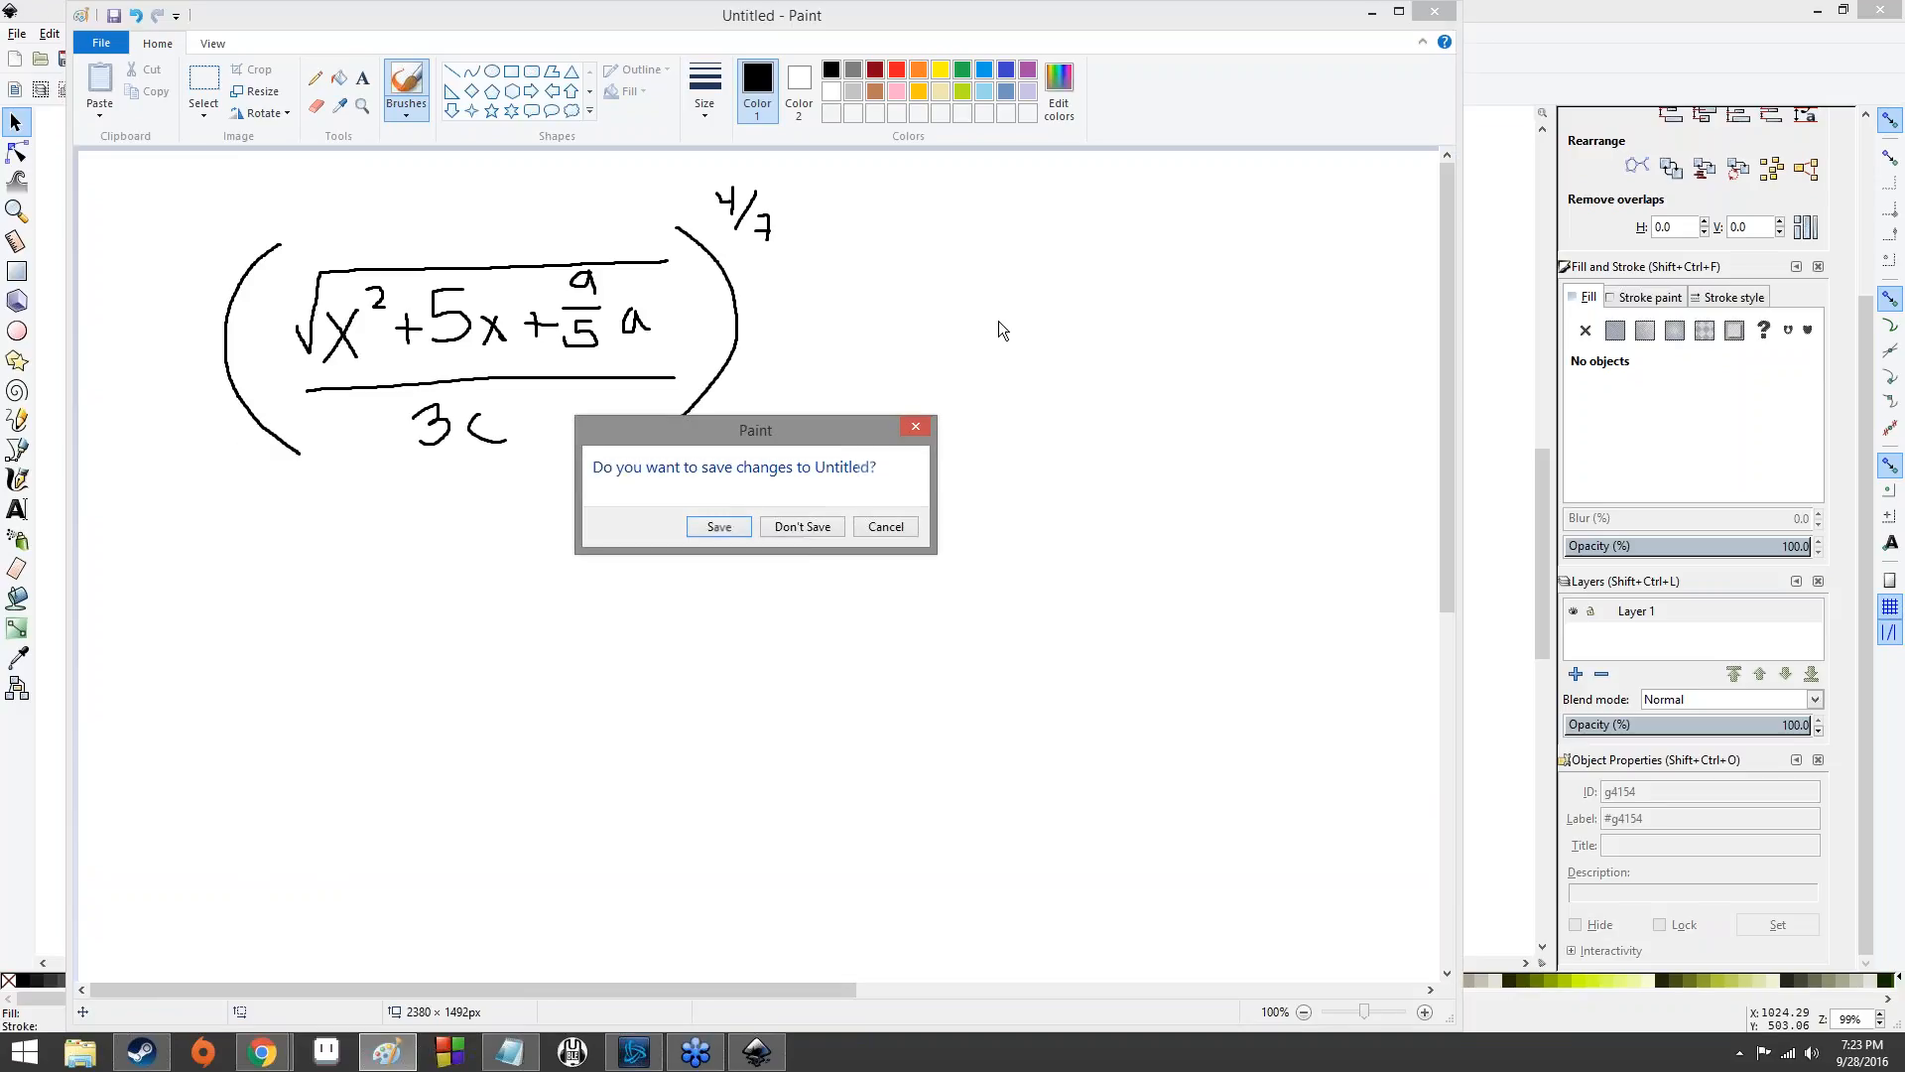
pyautogui.click(804, 527)
pyautogui.click(1208, 111)
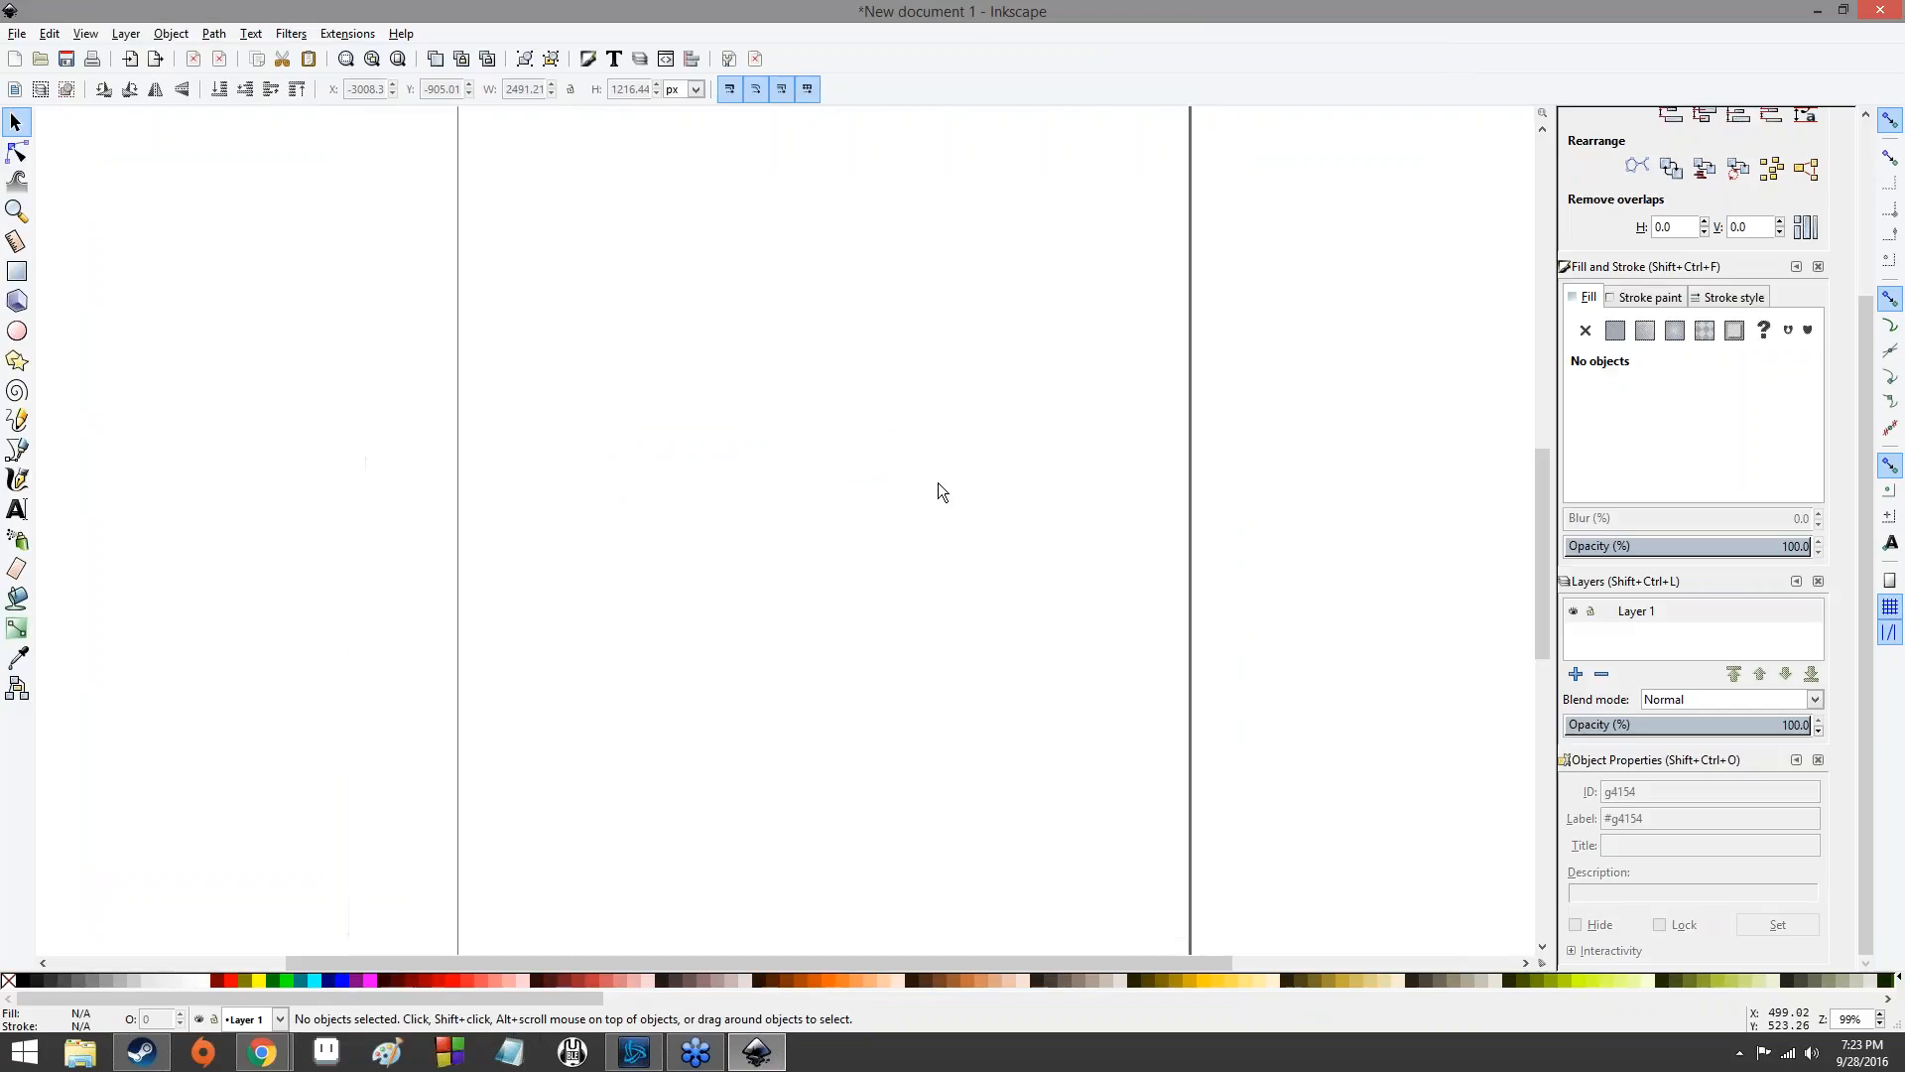
# - Examine the blank page again at several zoom levels and look over its upper part
pyautogui.scroll(3, 866, 472)
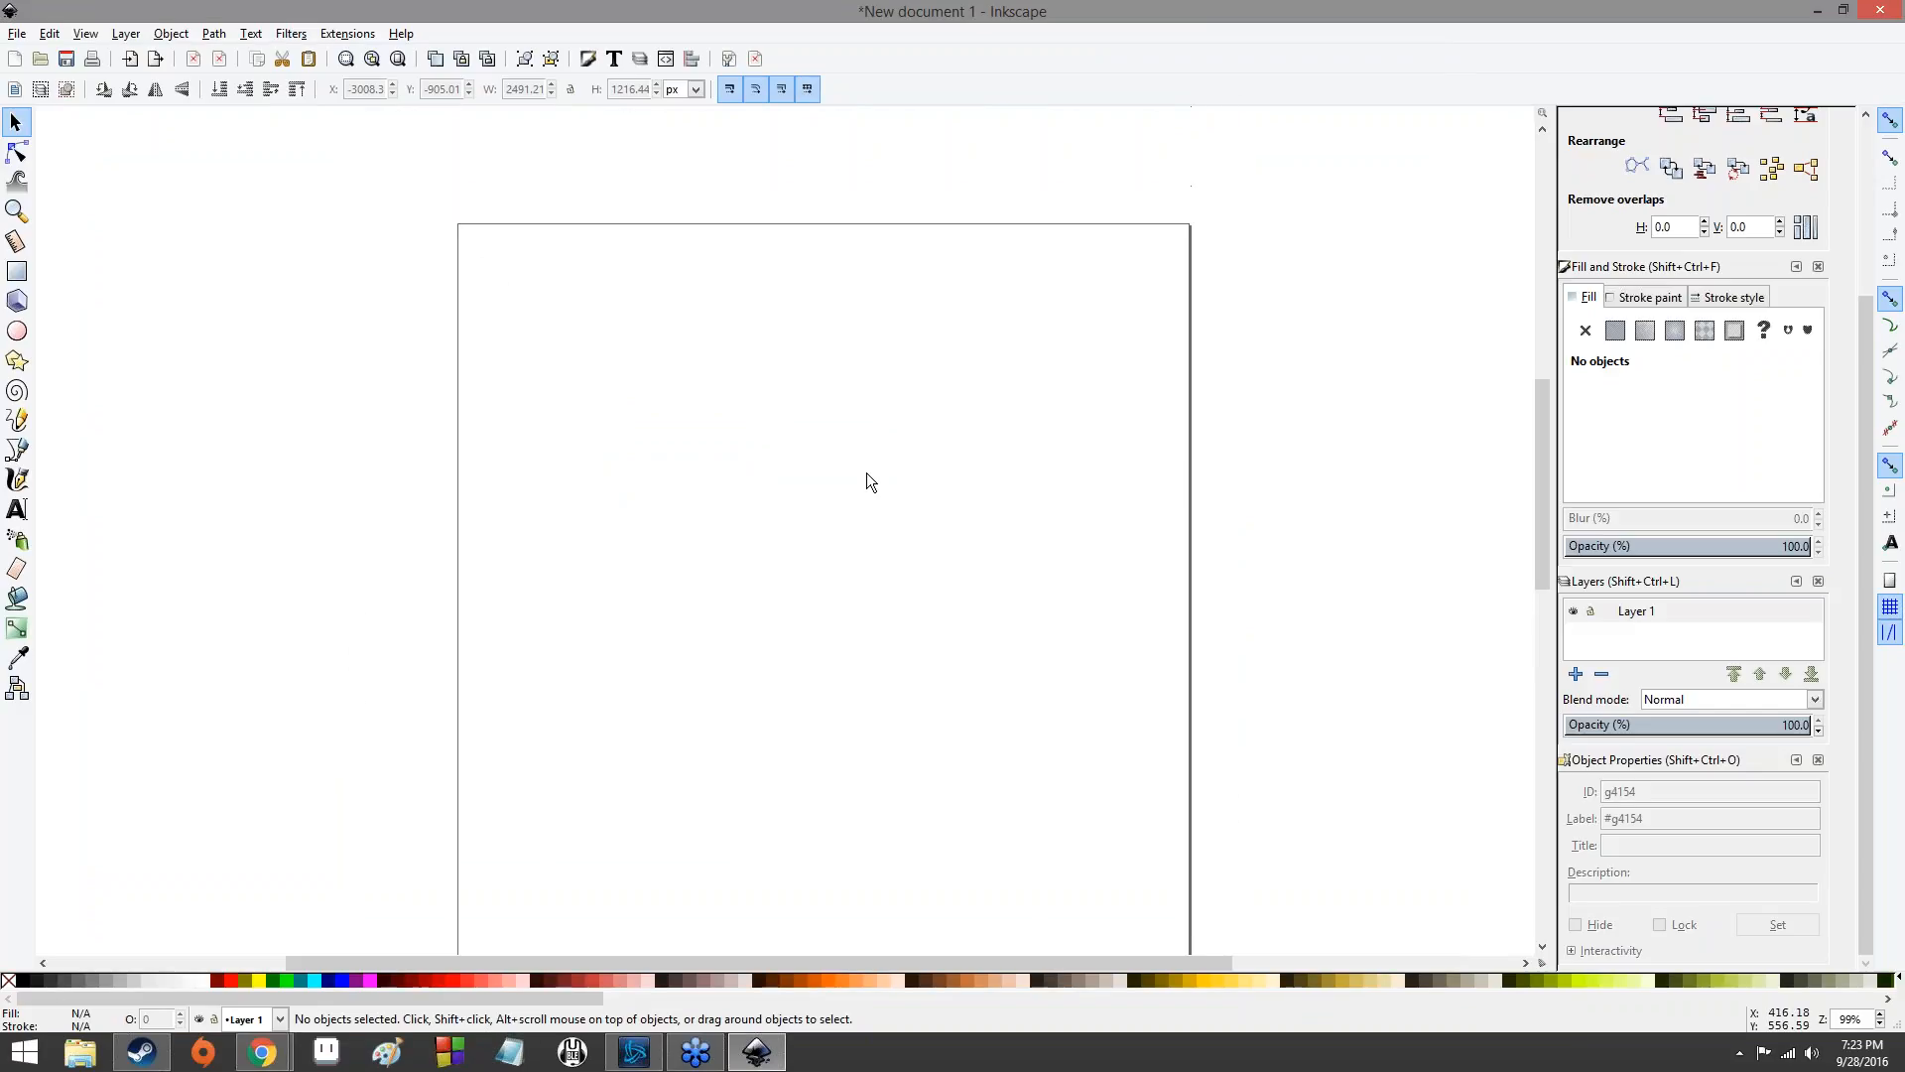
pyautogui.keyDown('ctrl'); pyautogui.scroll(-3, 848, 510); pyautogui.keyUp('ctrl')
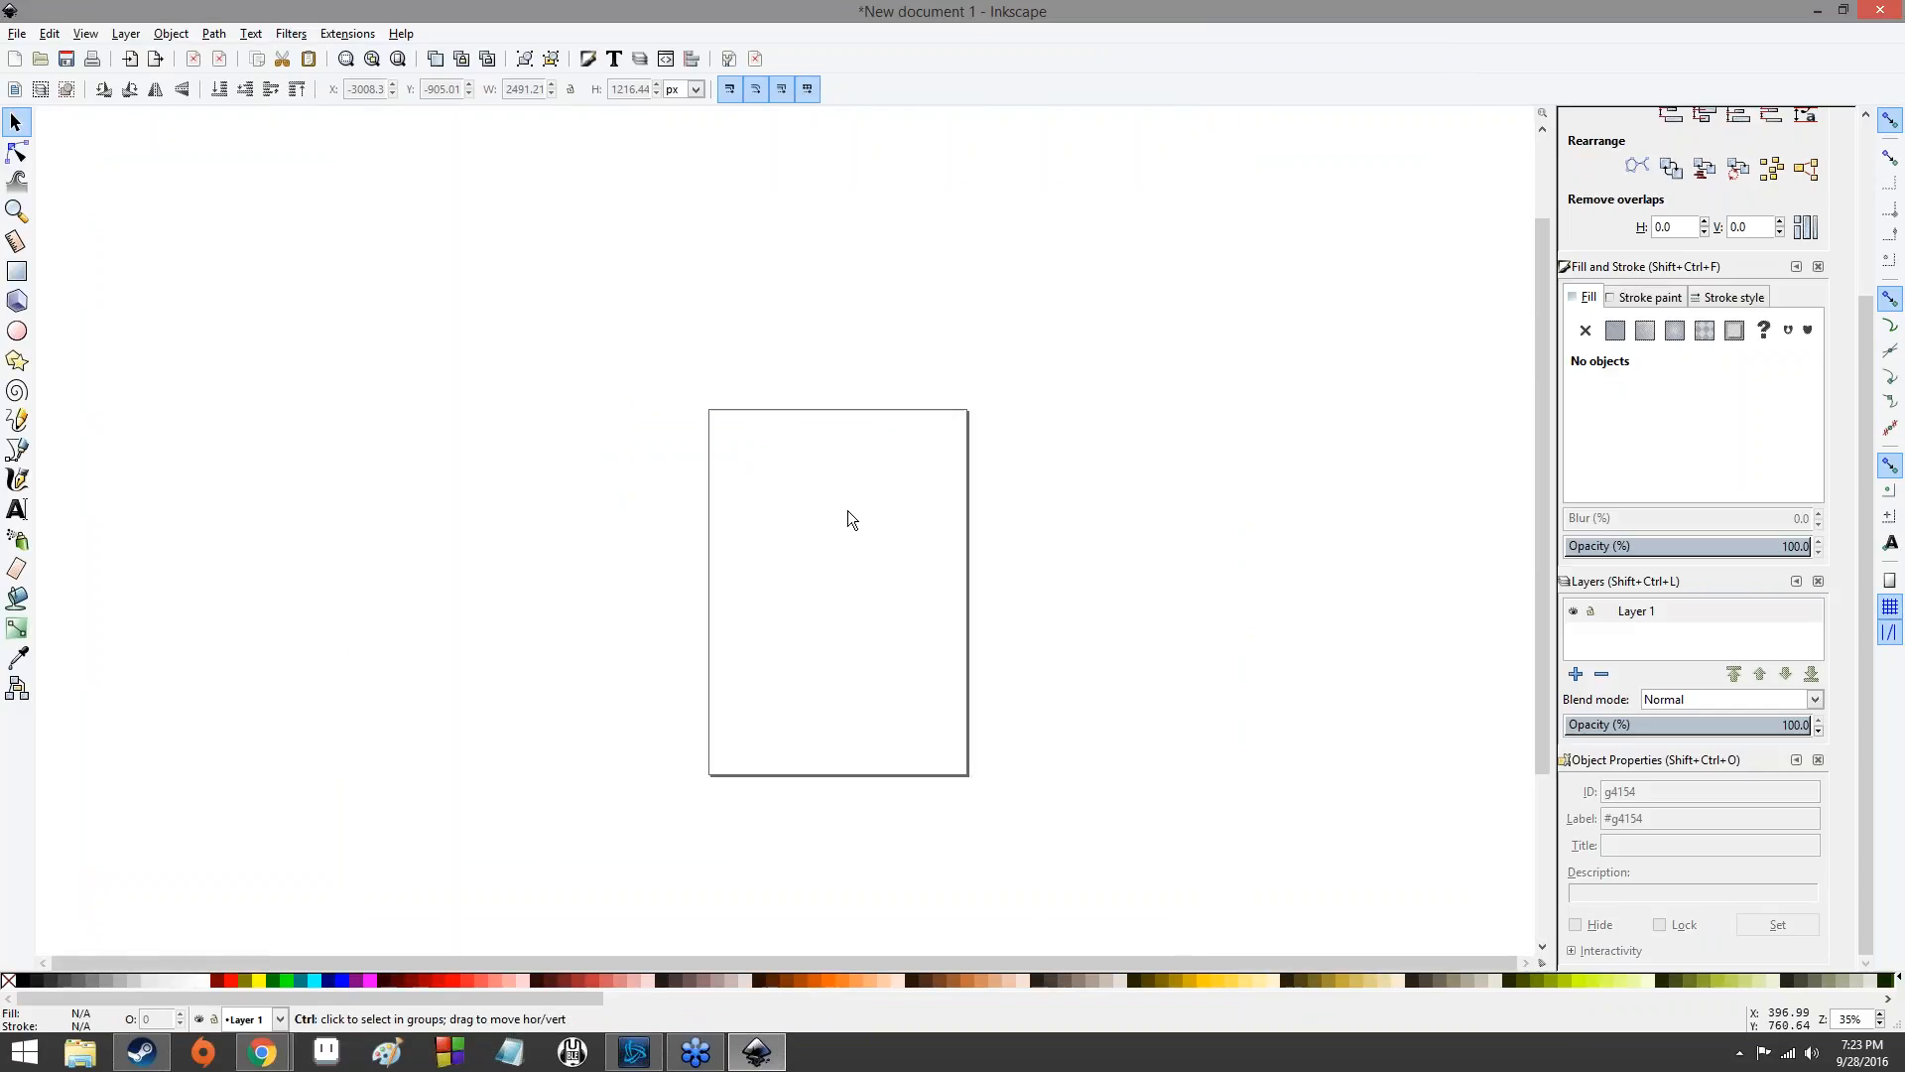
pyautogui.keyDown('ctrl'); pyautogui.scroll(5, 848, 510); pyautogui.keyUp('ctrl')
pyautogui.keyDown('ctrl'); pyautogui.scroll(-8, 846, 515); pyautogui.keyUp('ctrl')
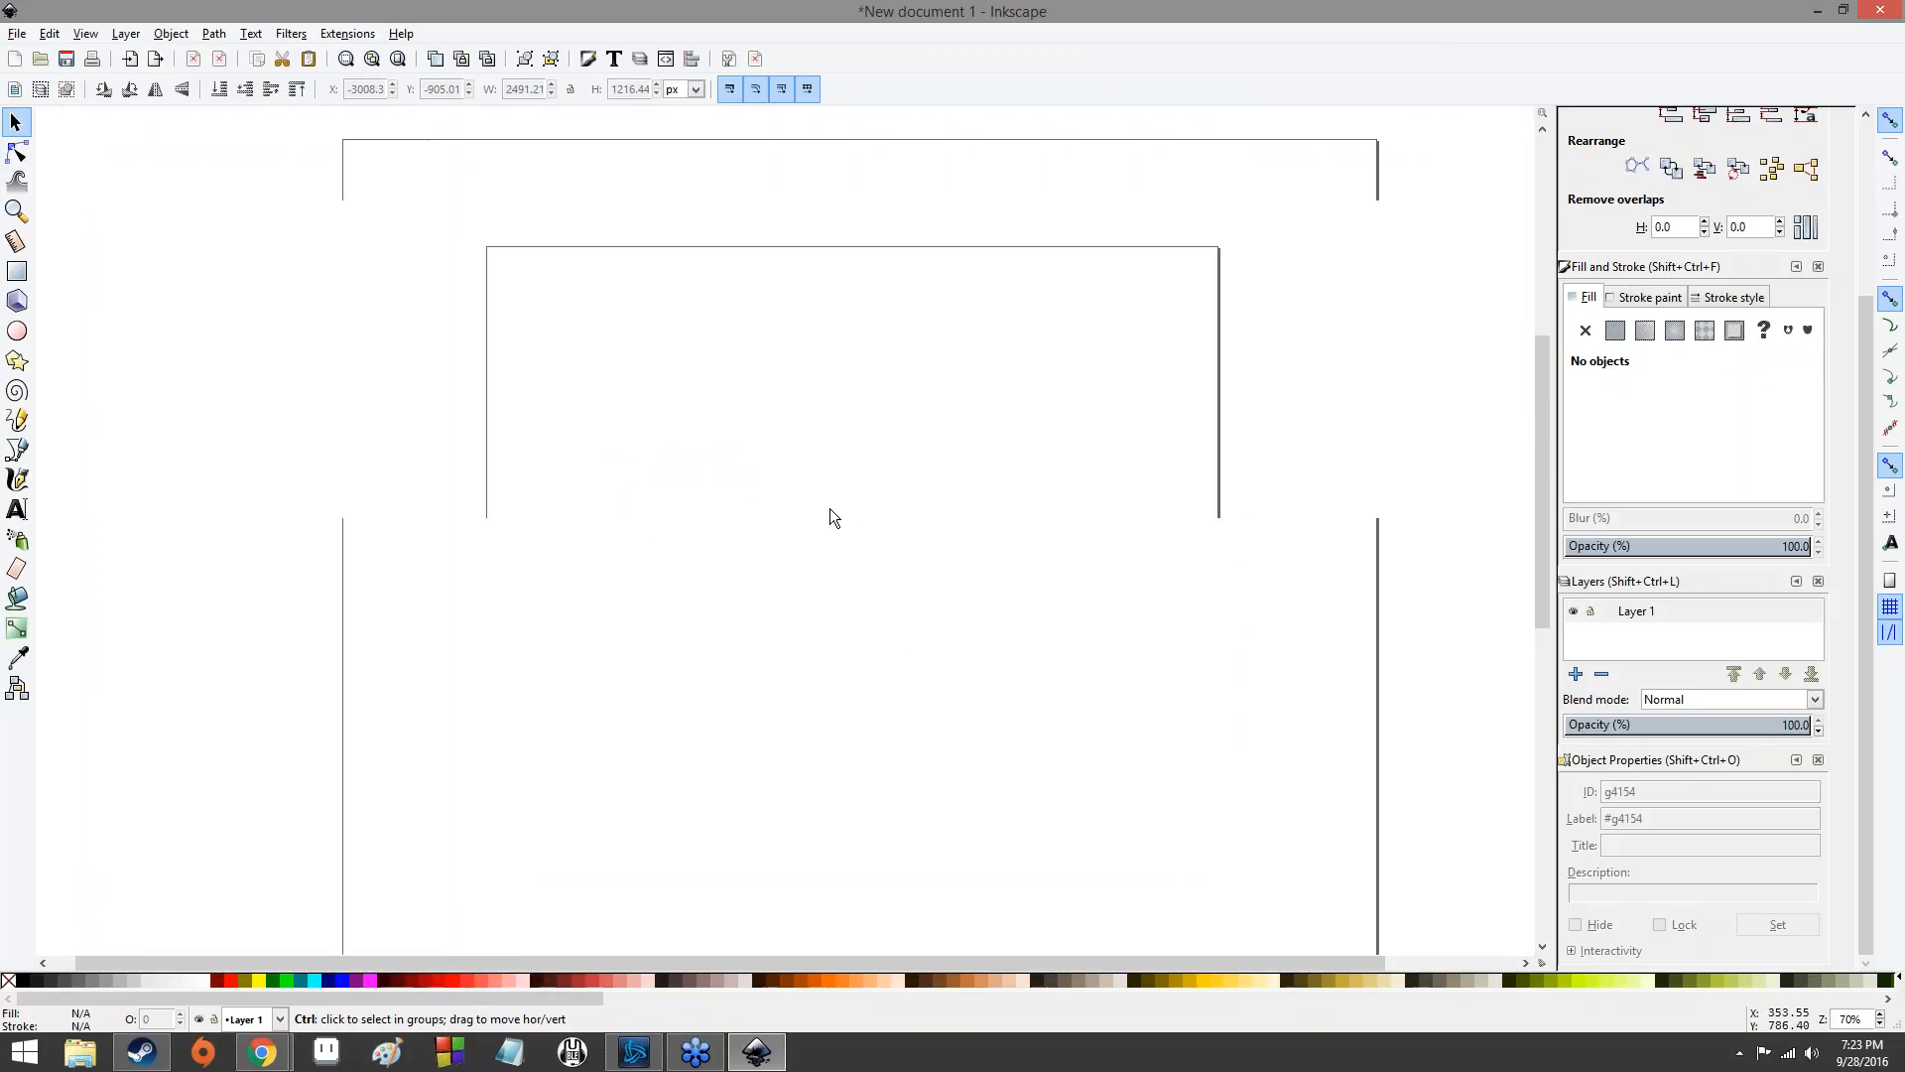
pyautogui.keyDown('ctrl'); pyautogui.scroll(9, 828, 515); pyautogui.keyUp('ctrl')
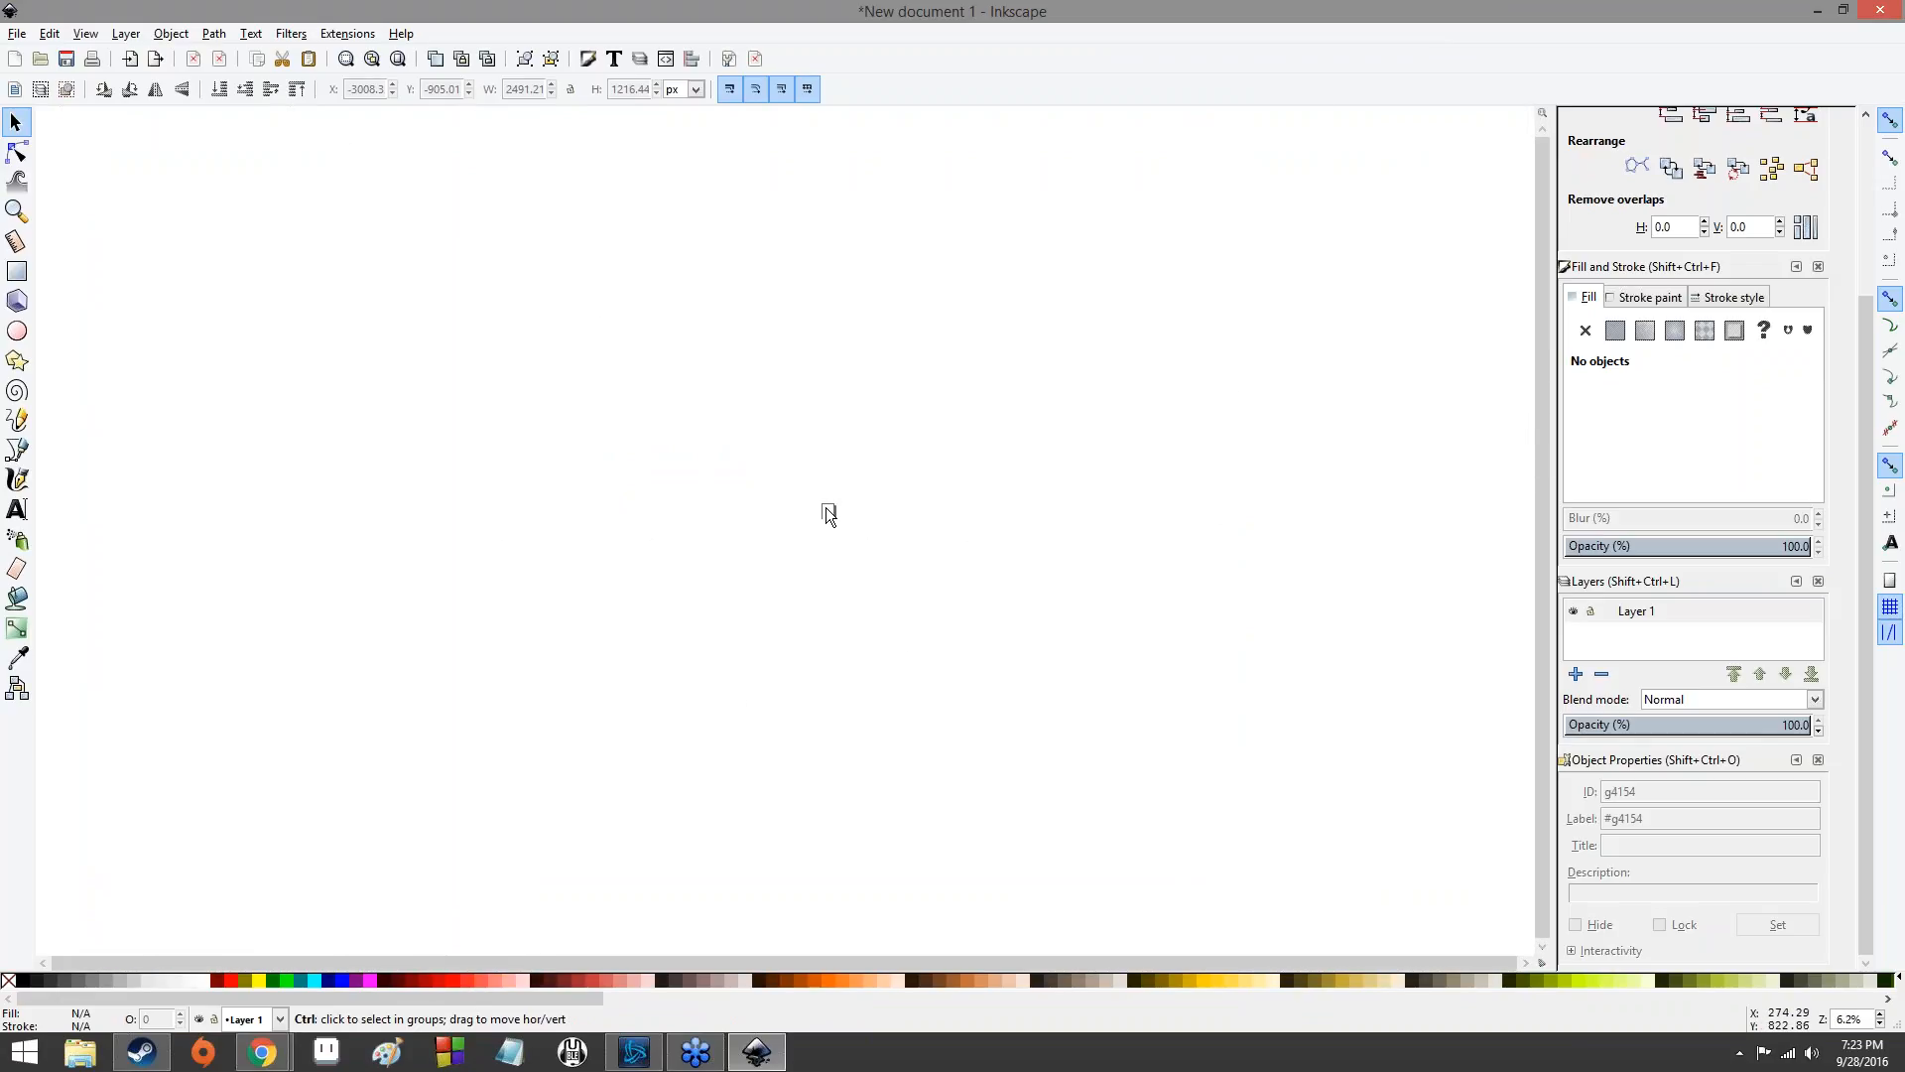
pyautogui.keyDown('ctrl'); pyautogui.scroll(-8, 827, 515); pyautogui.keyUp('ctrl')
pyautogui.keyDown('ctrl'); pyautogui.scroll(5, 827, 515); pyautogui.keyUp('ctrl')
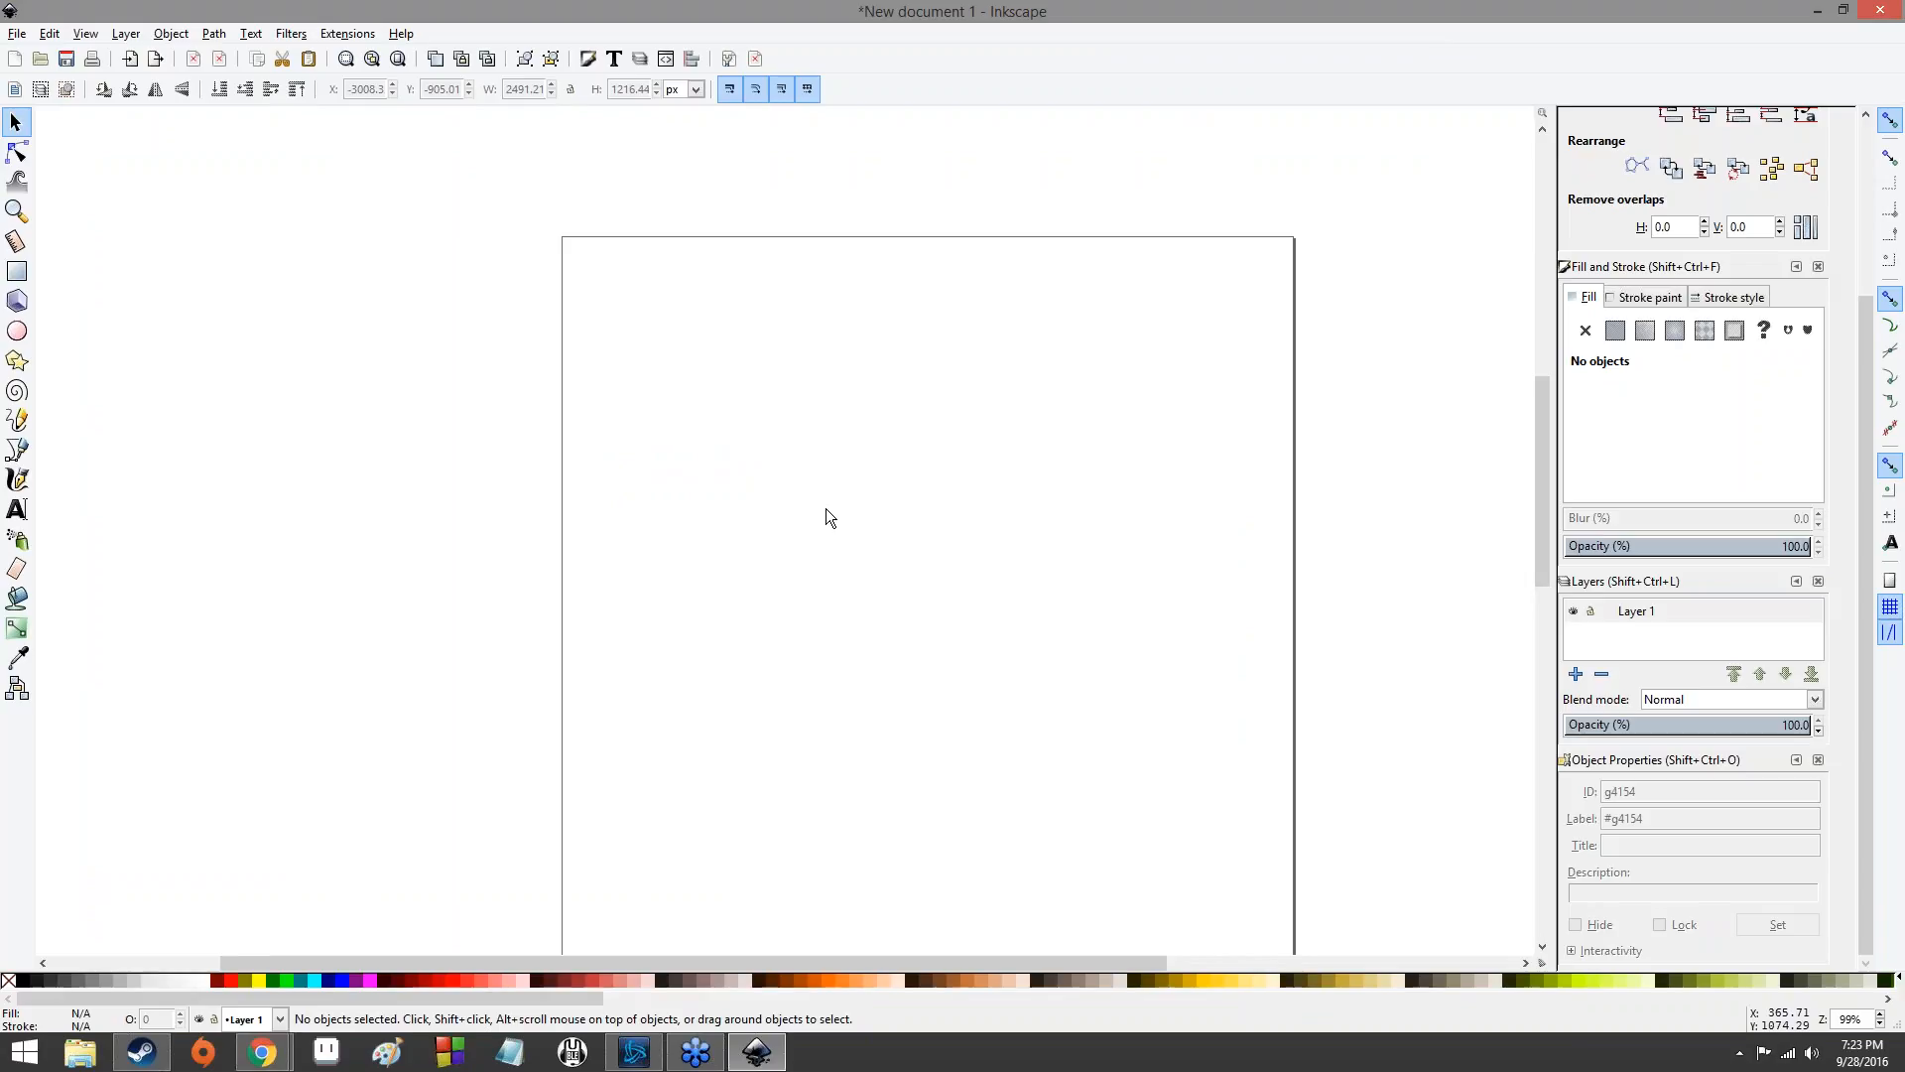
pyautogui.scroll(-2, 827, 509)
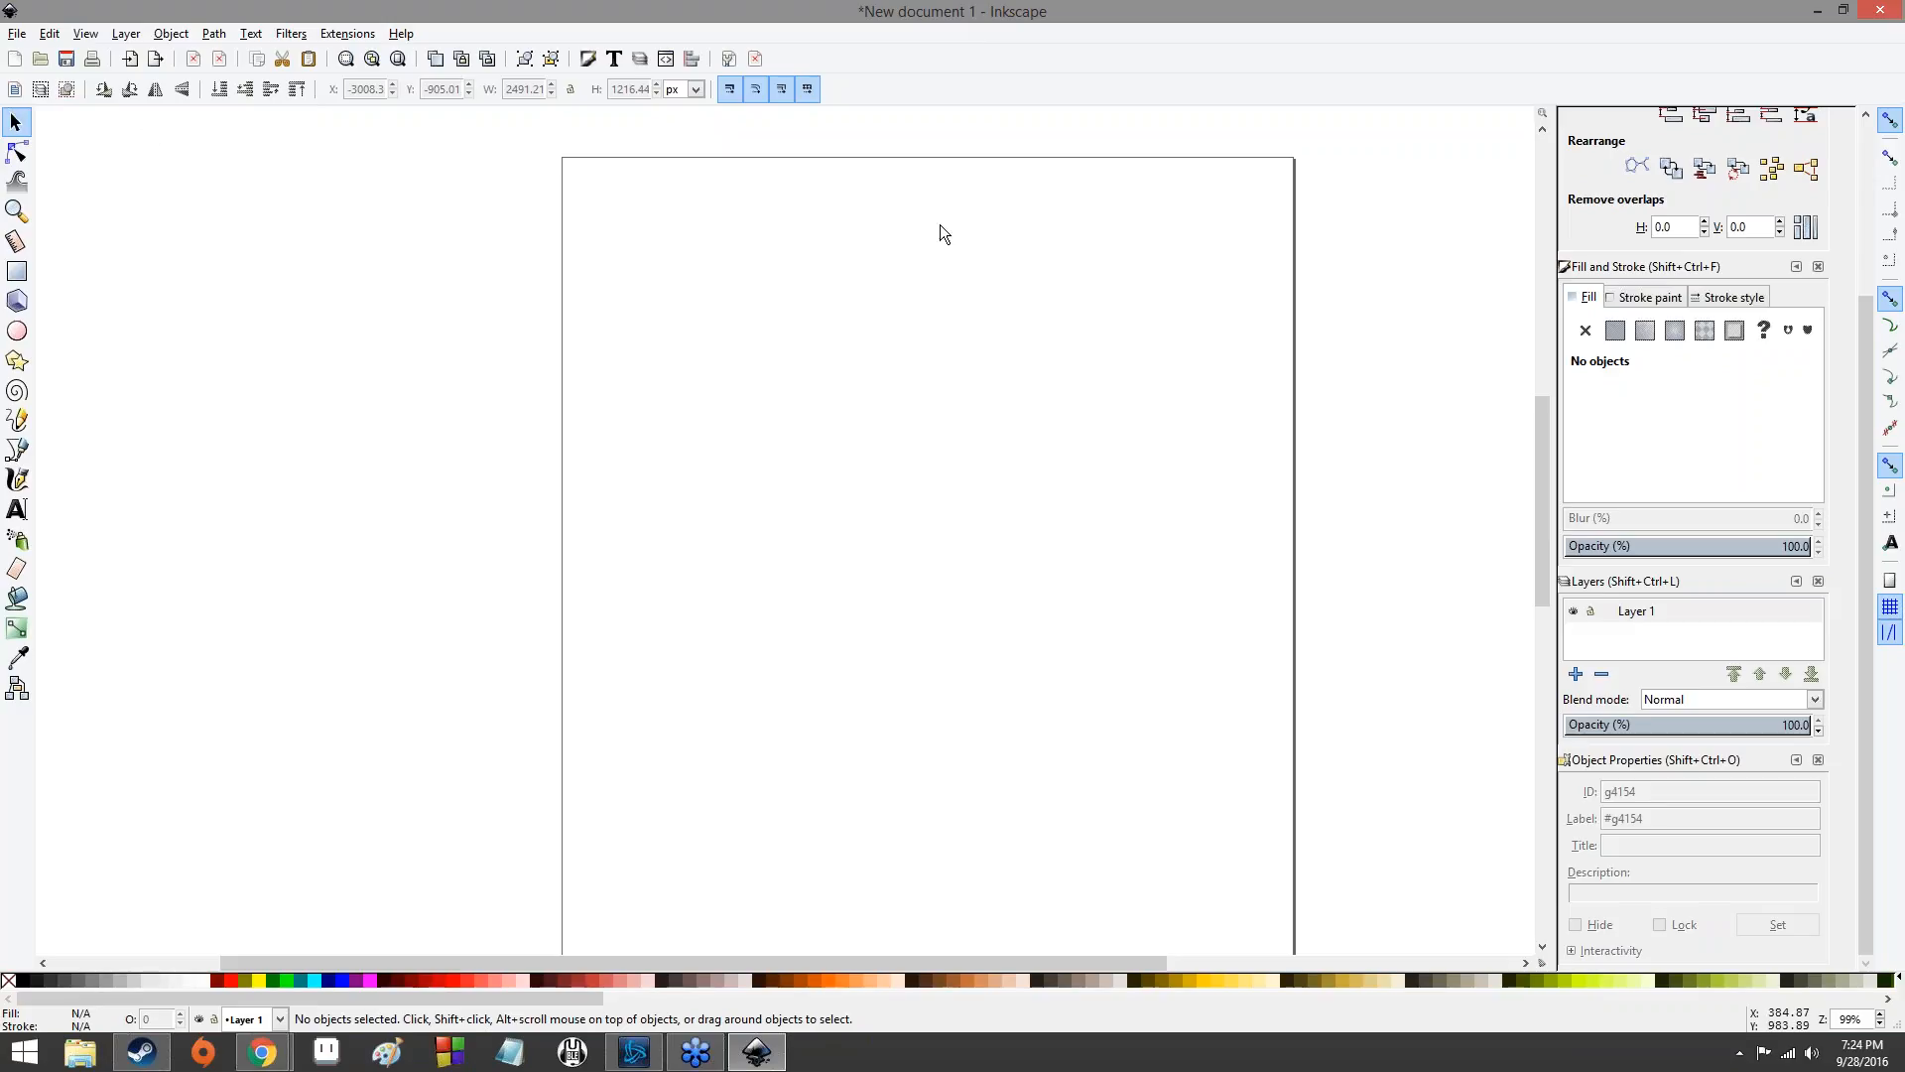
pyautogui.scroll(-3, 973, 484)
pyautogui.scroll(3, 806, 423)
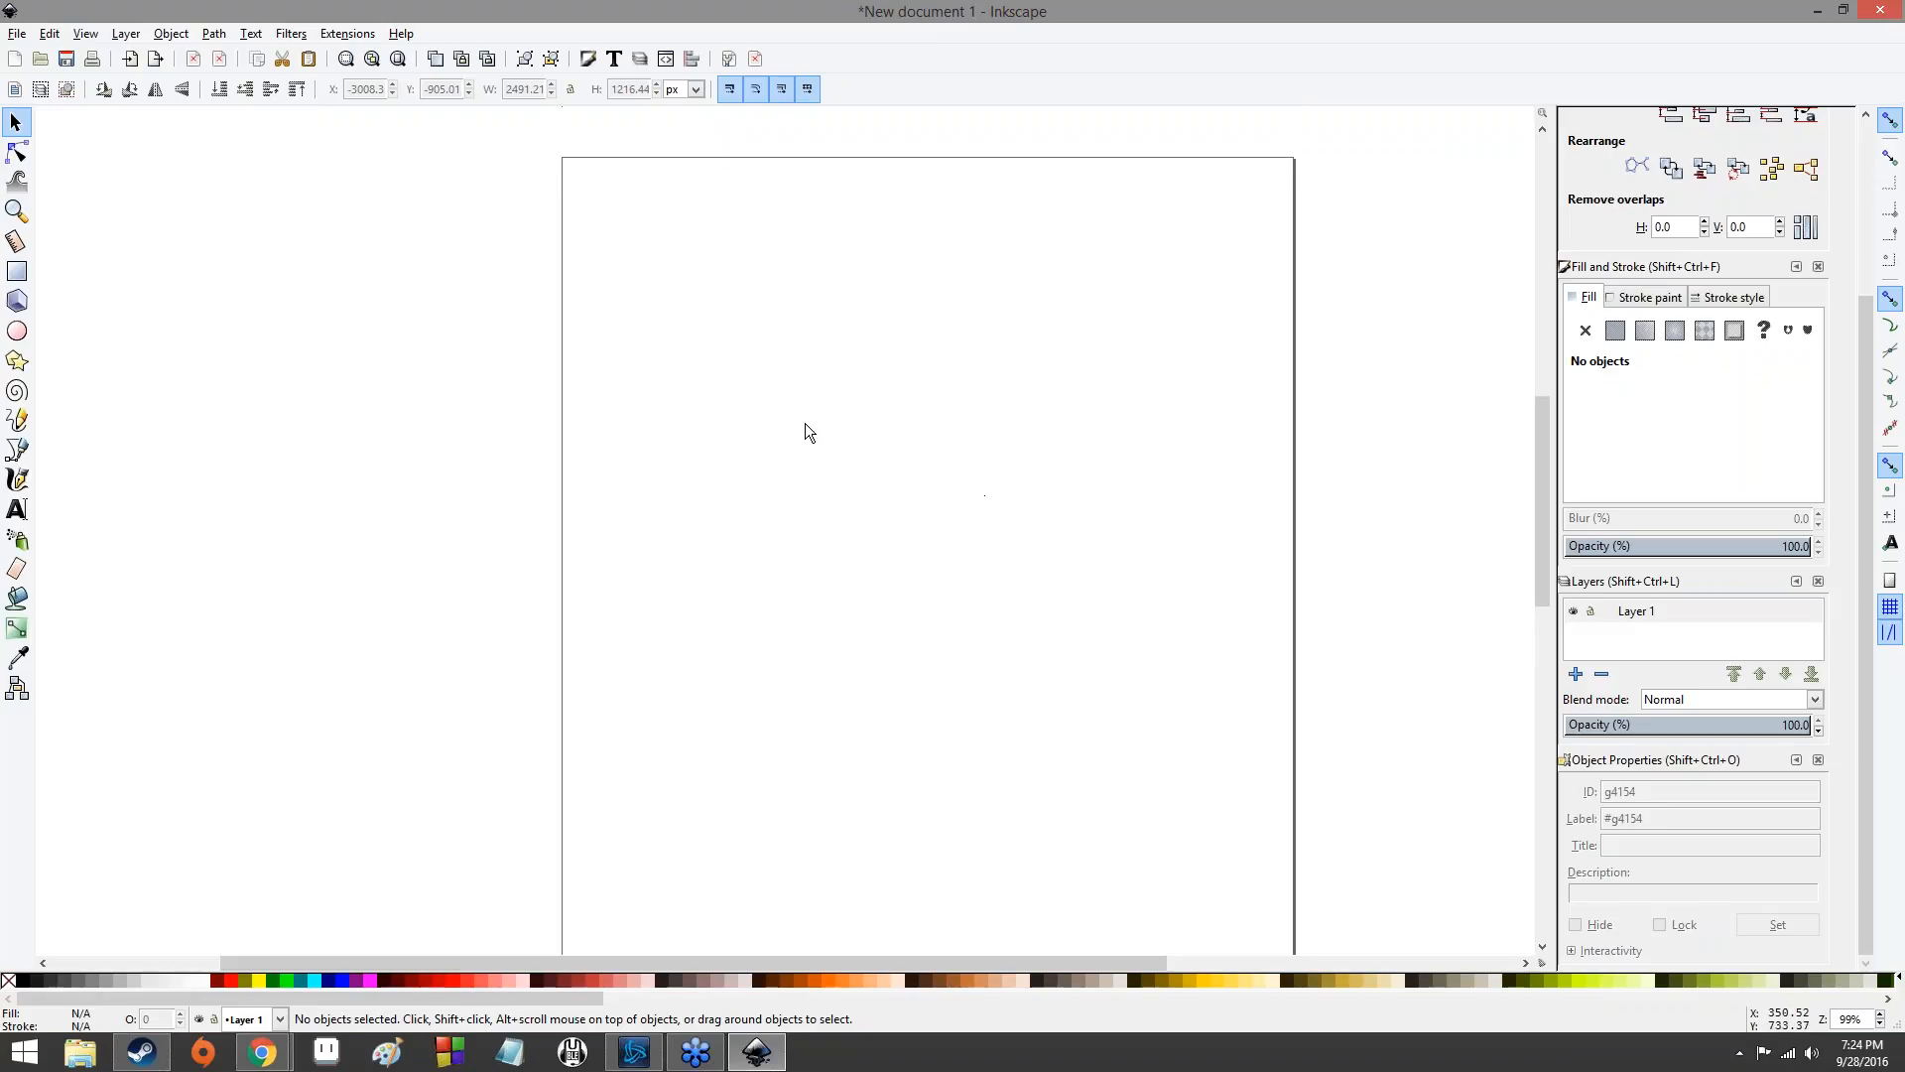
# - Activate the node editing tool and the Zoom tool in turn to review their options
pyautogui.click(15, 151)
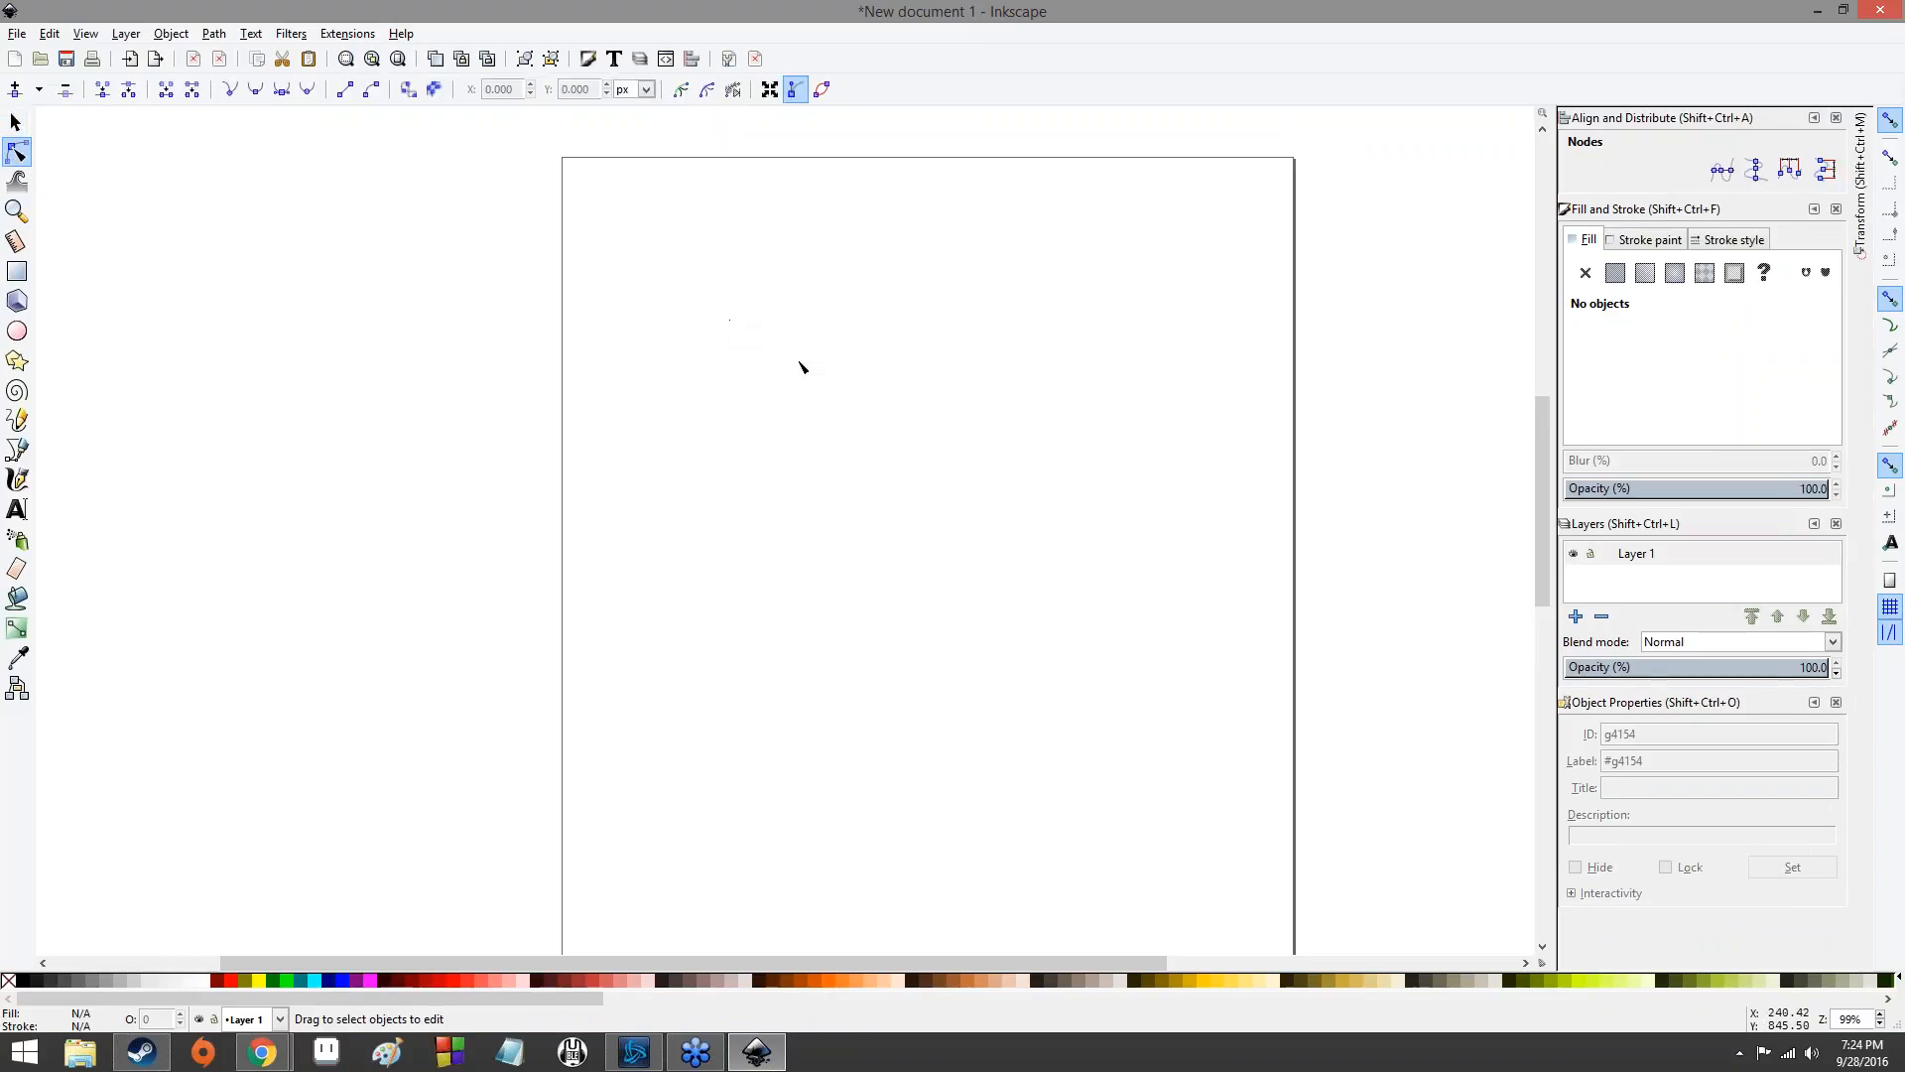
pyautogui.click(14, 149)
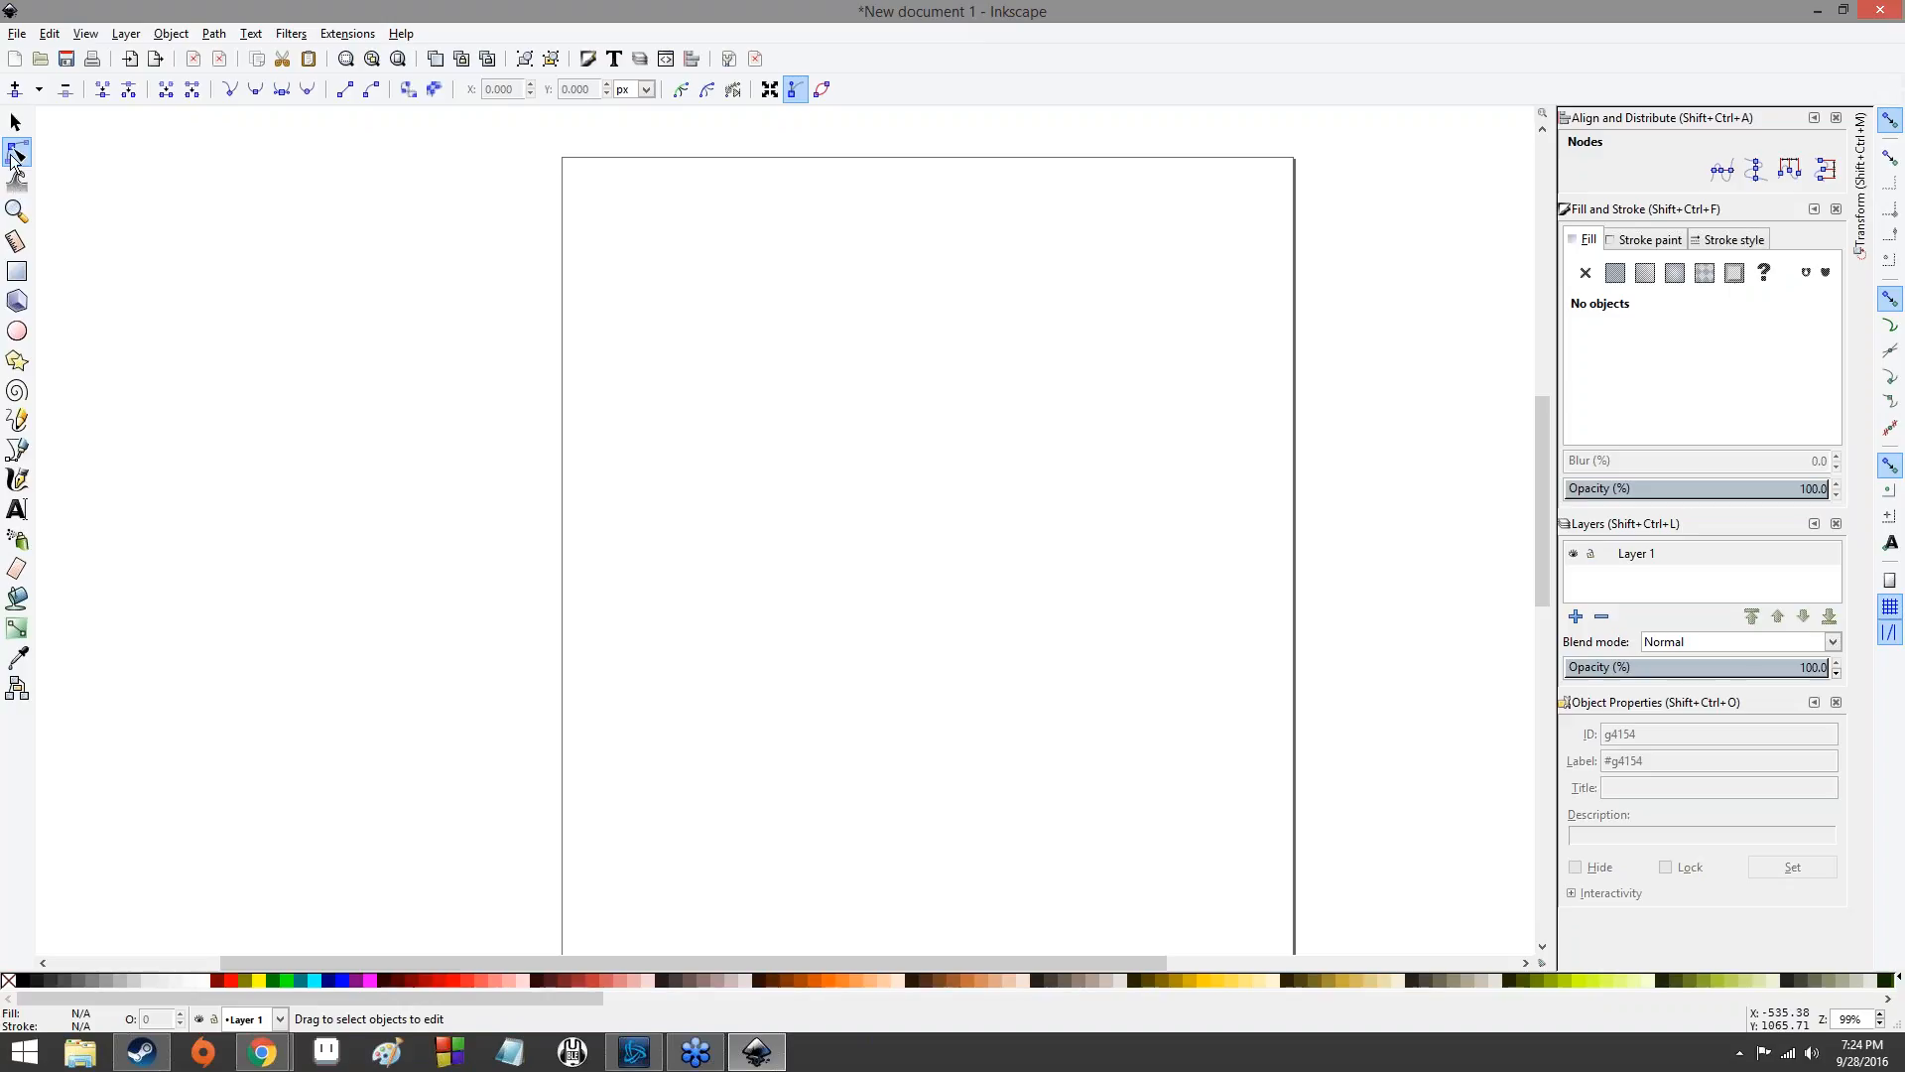
pyautogui.click(16, 206)
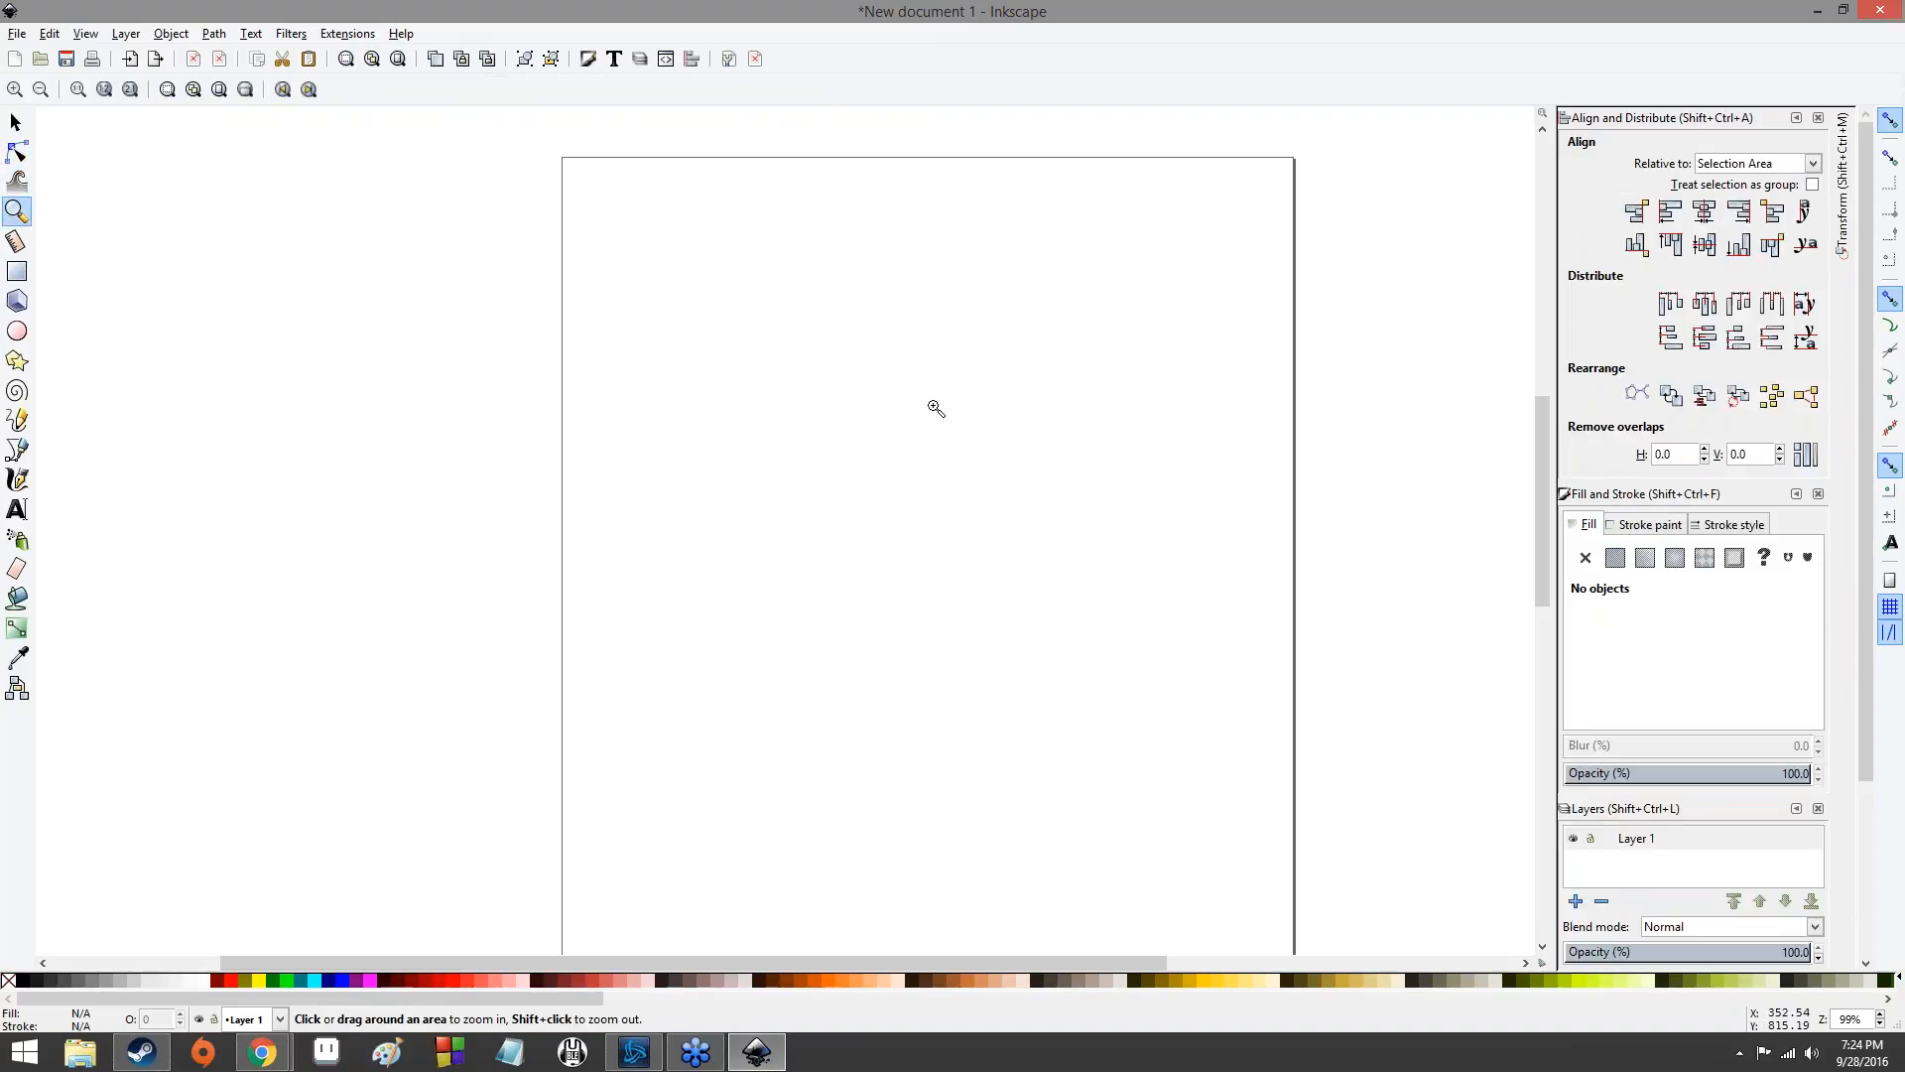
# - Try the Tweak tool at several spots on the empty page, and return to the Zoom tool
pyautogui.click(15, 183)
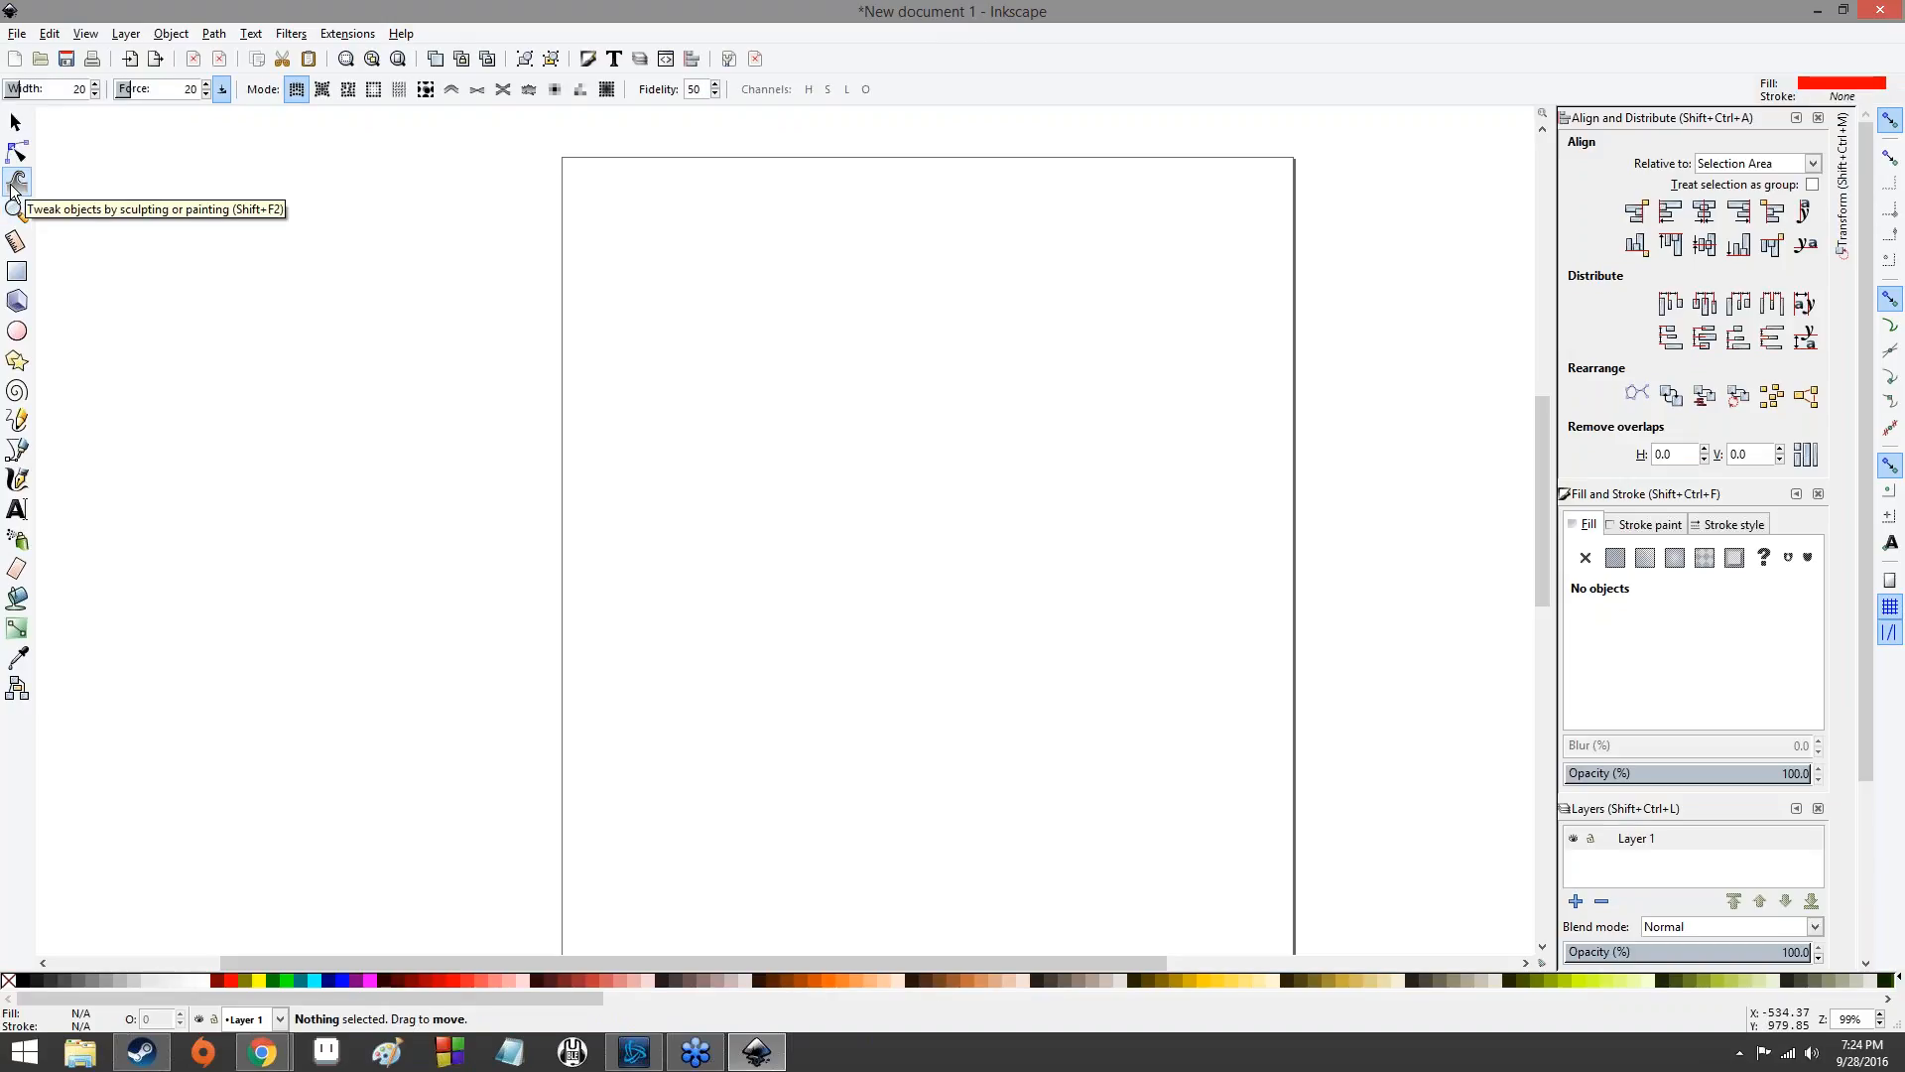
pyautogui.click(1014, 434)
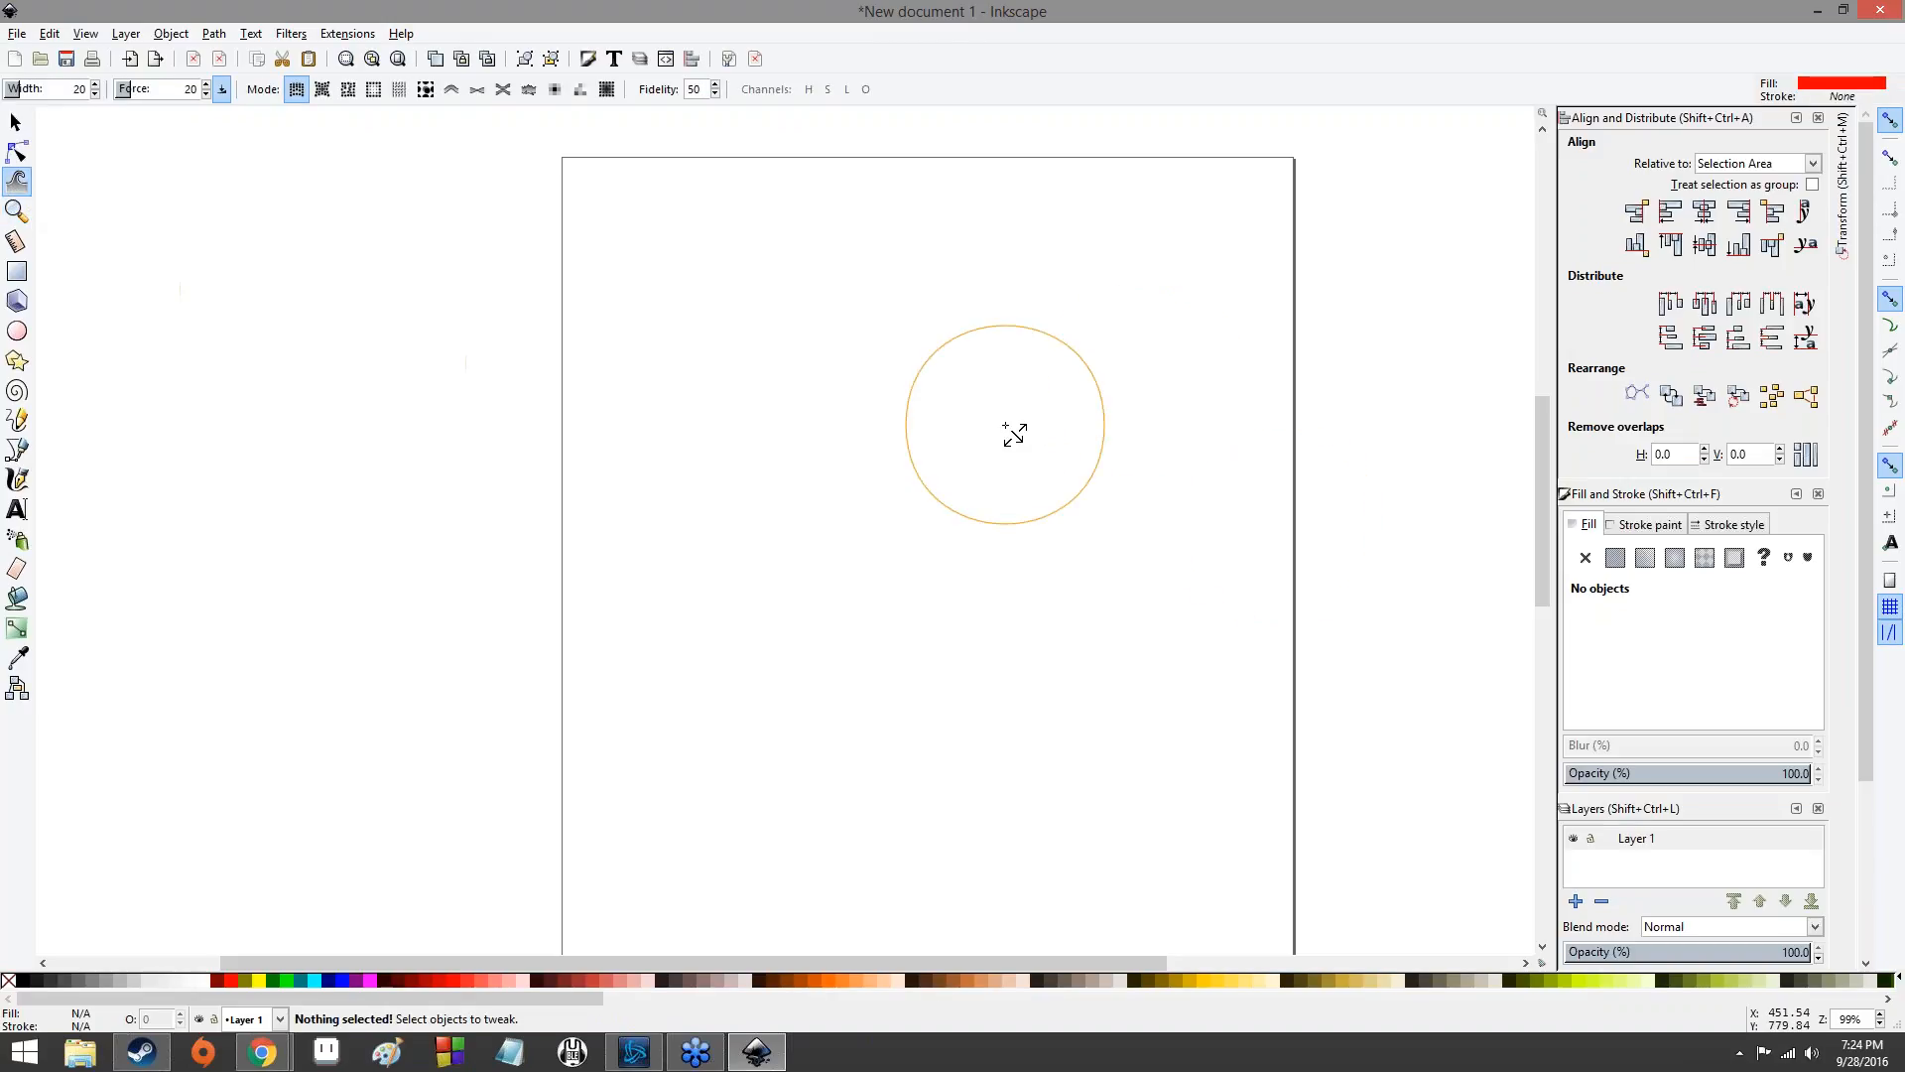
pyautogui.rightClick(985, 474)
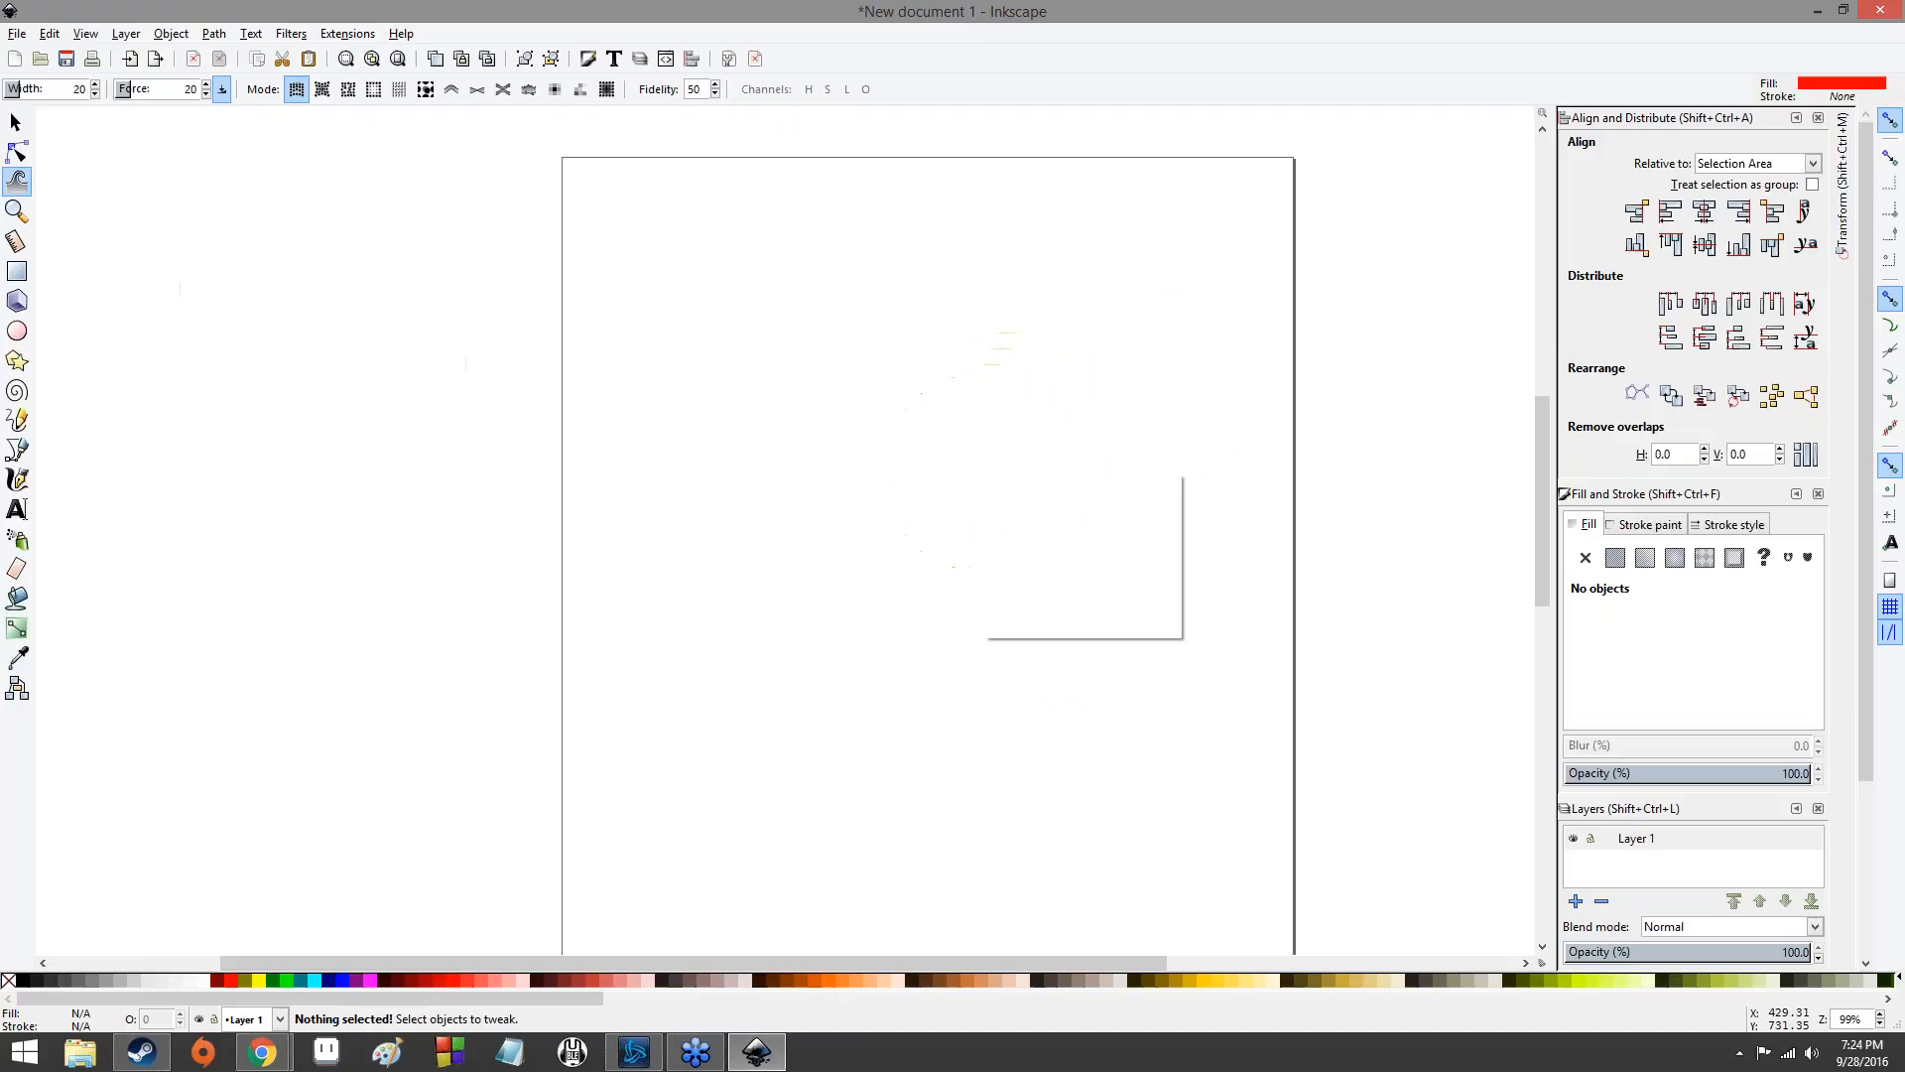
pyautogui.click(918, 418)
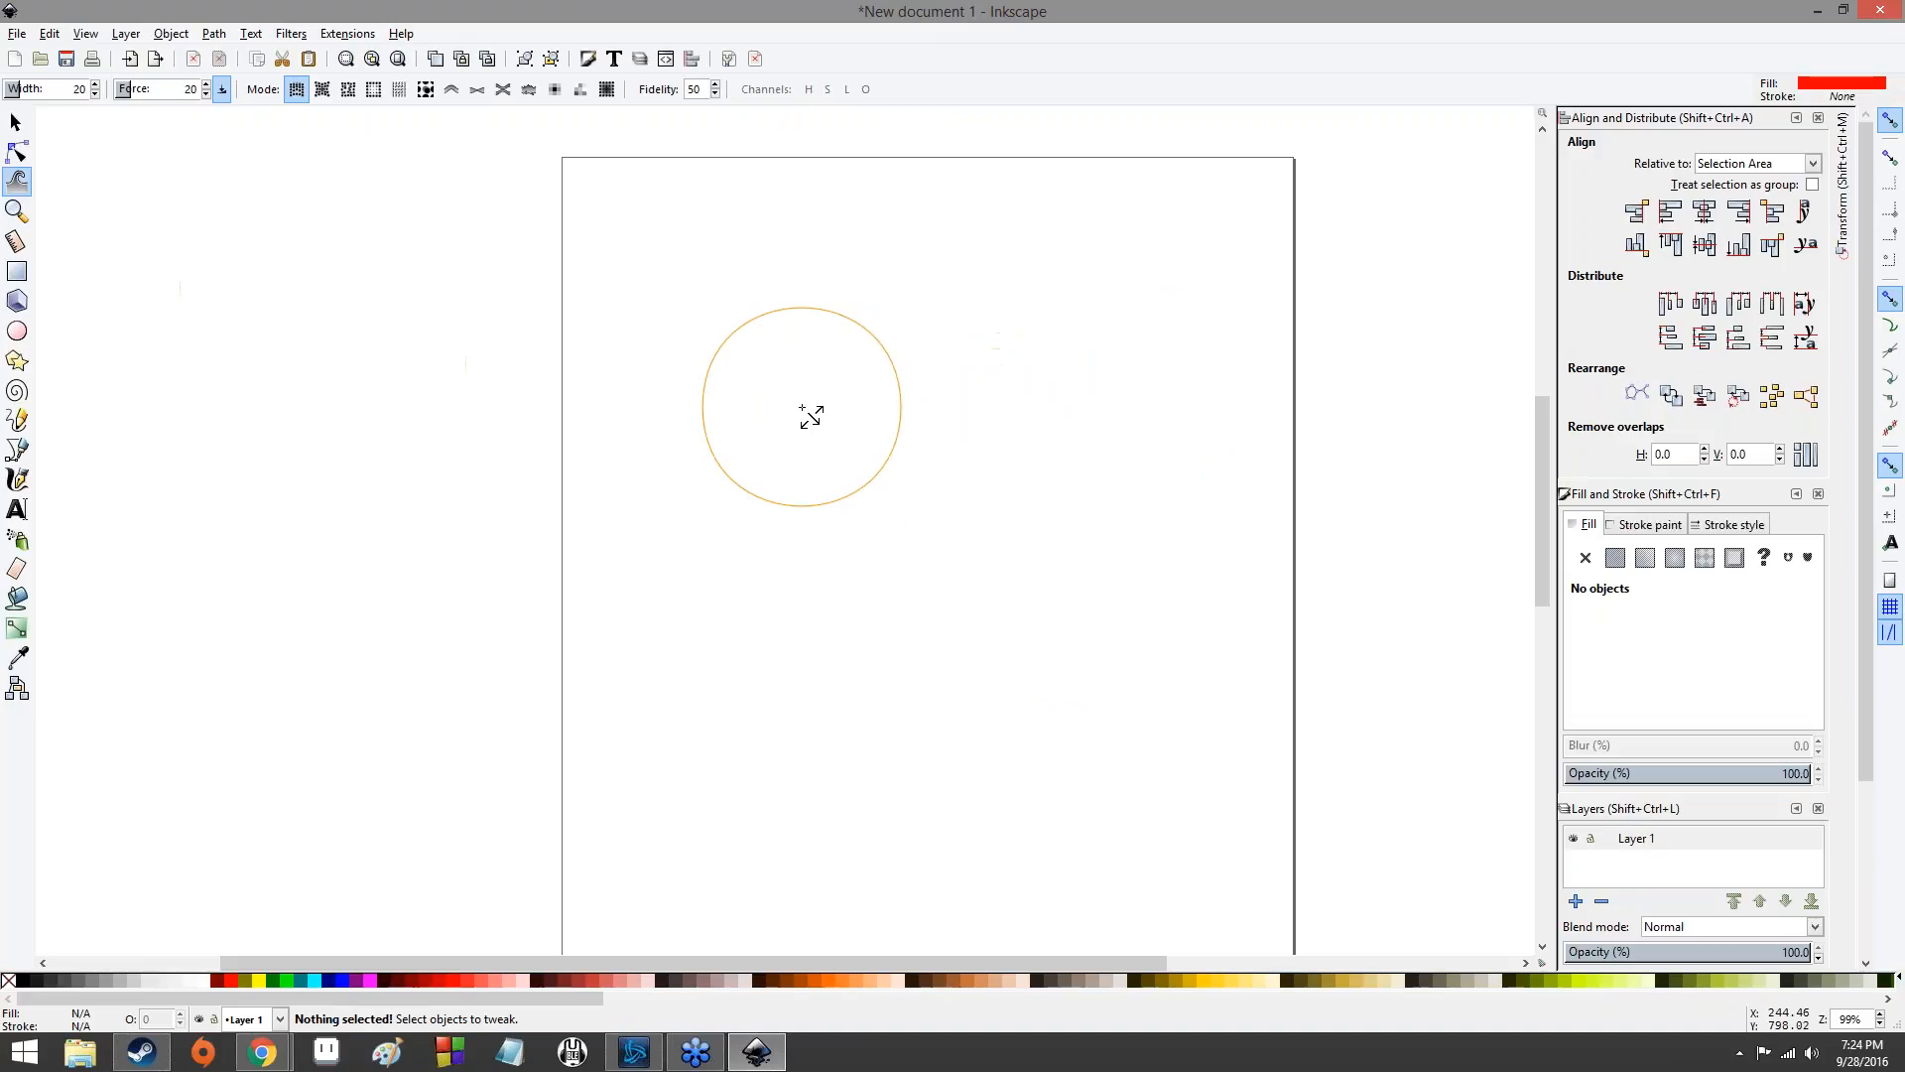
pyautogui.click(15, 211)
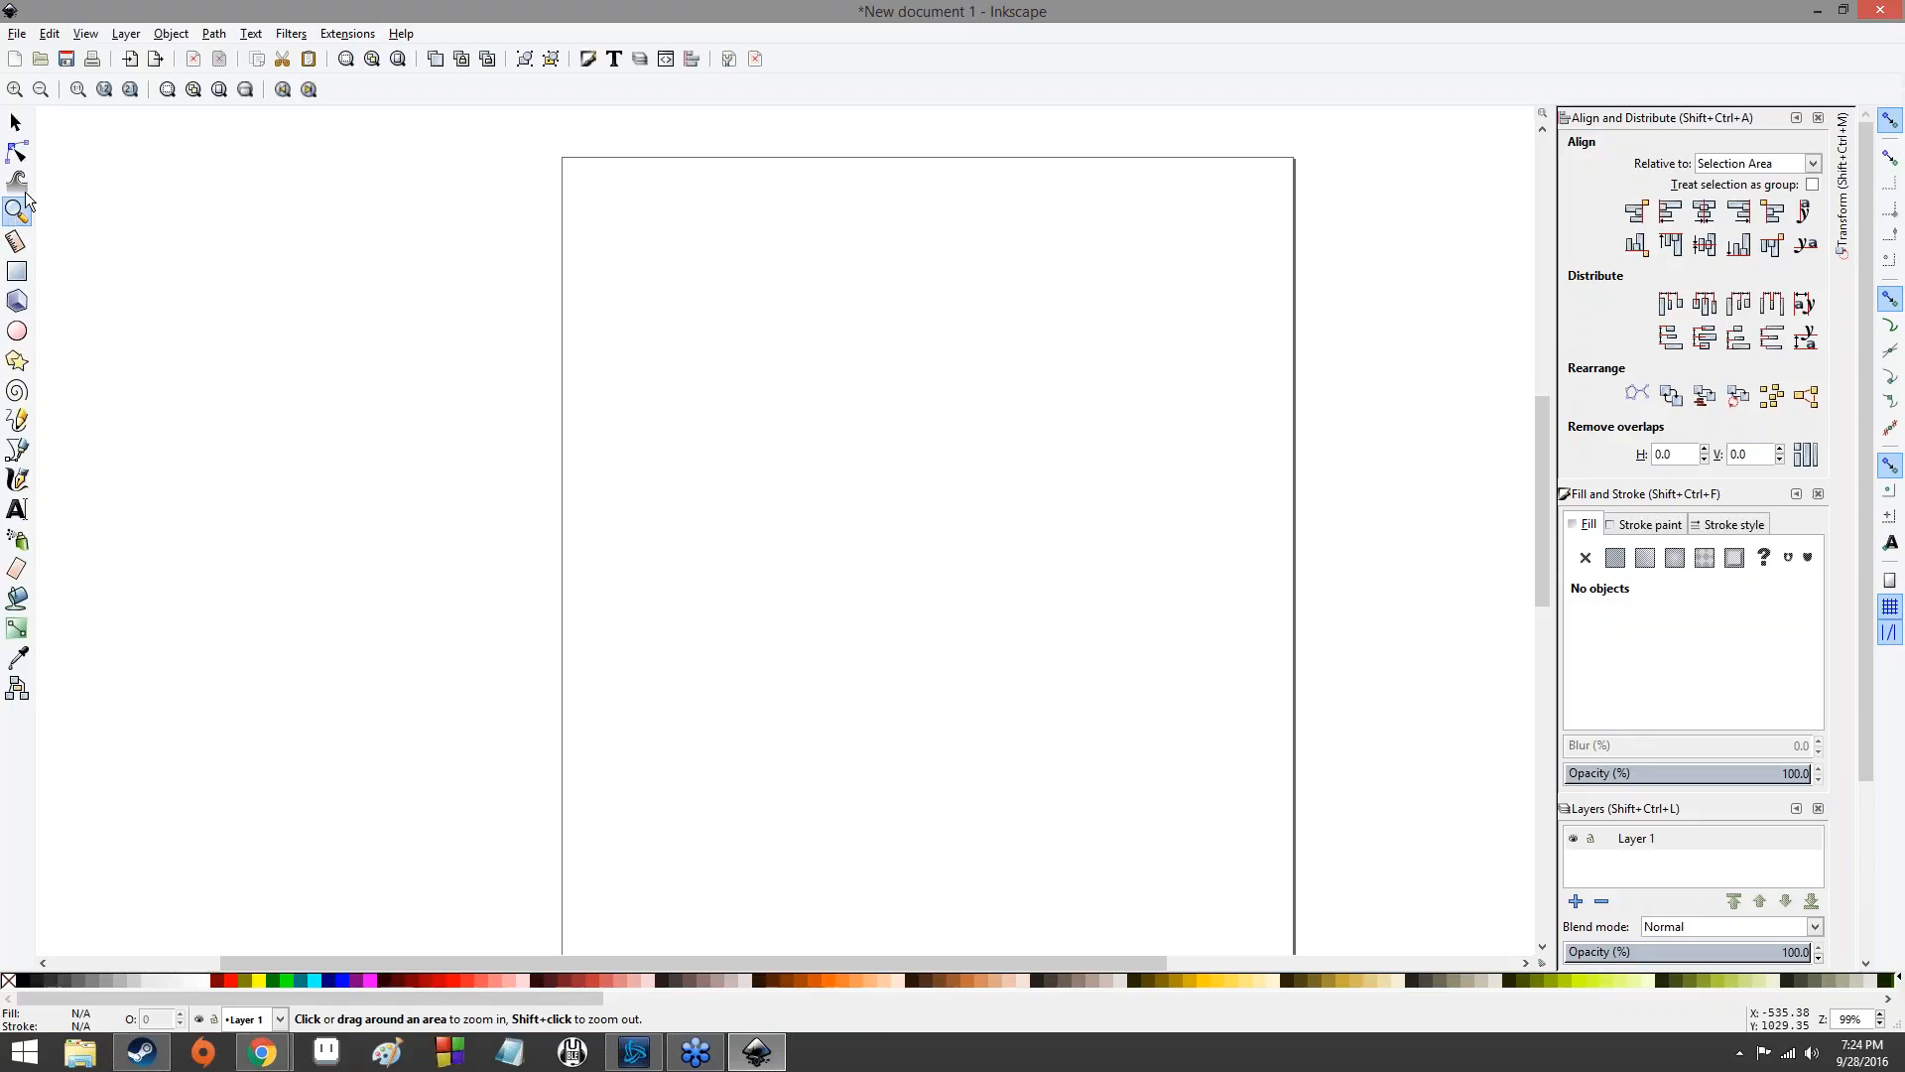
# - Draw a pink rounded rectangle about 614 by 271 px on the upper page and activate the selection tool
pyautogui.click(16, 242)
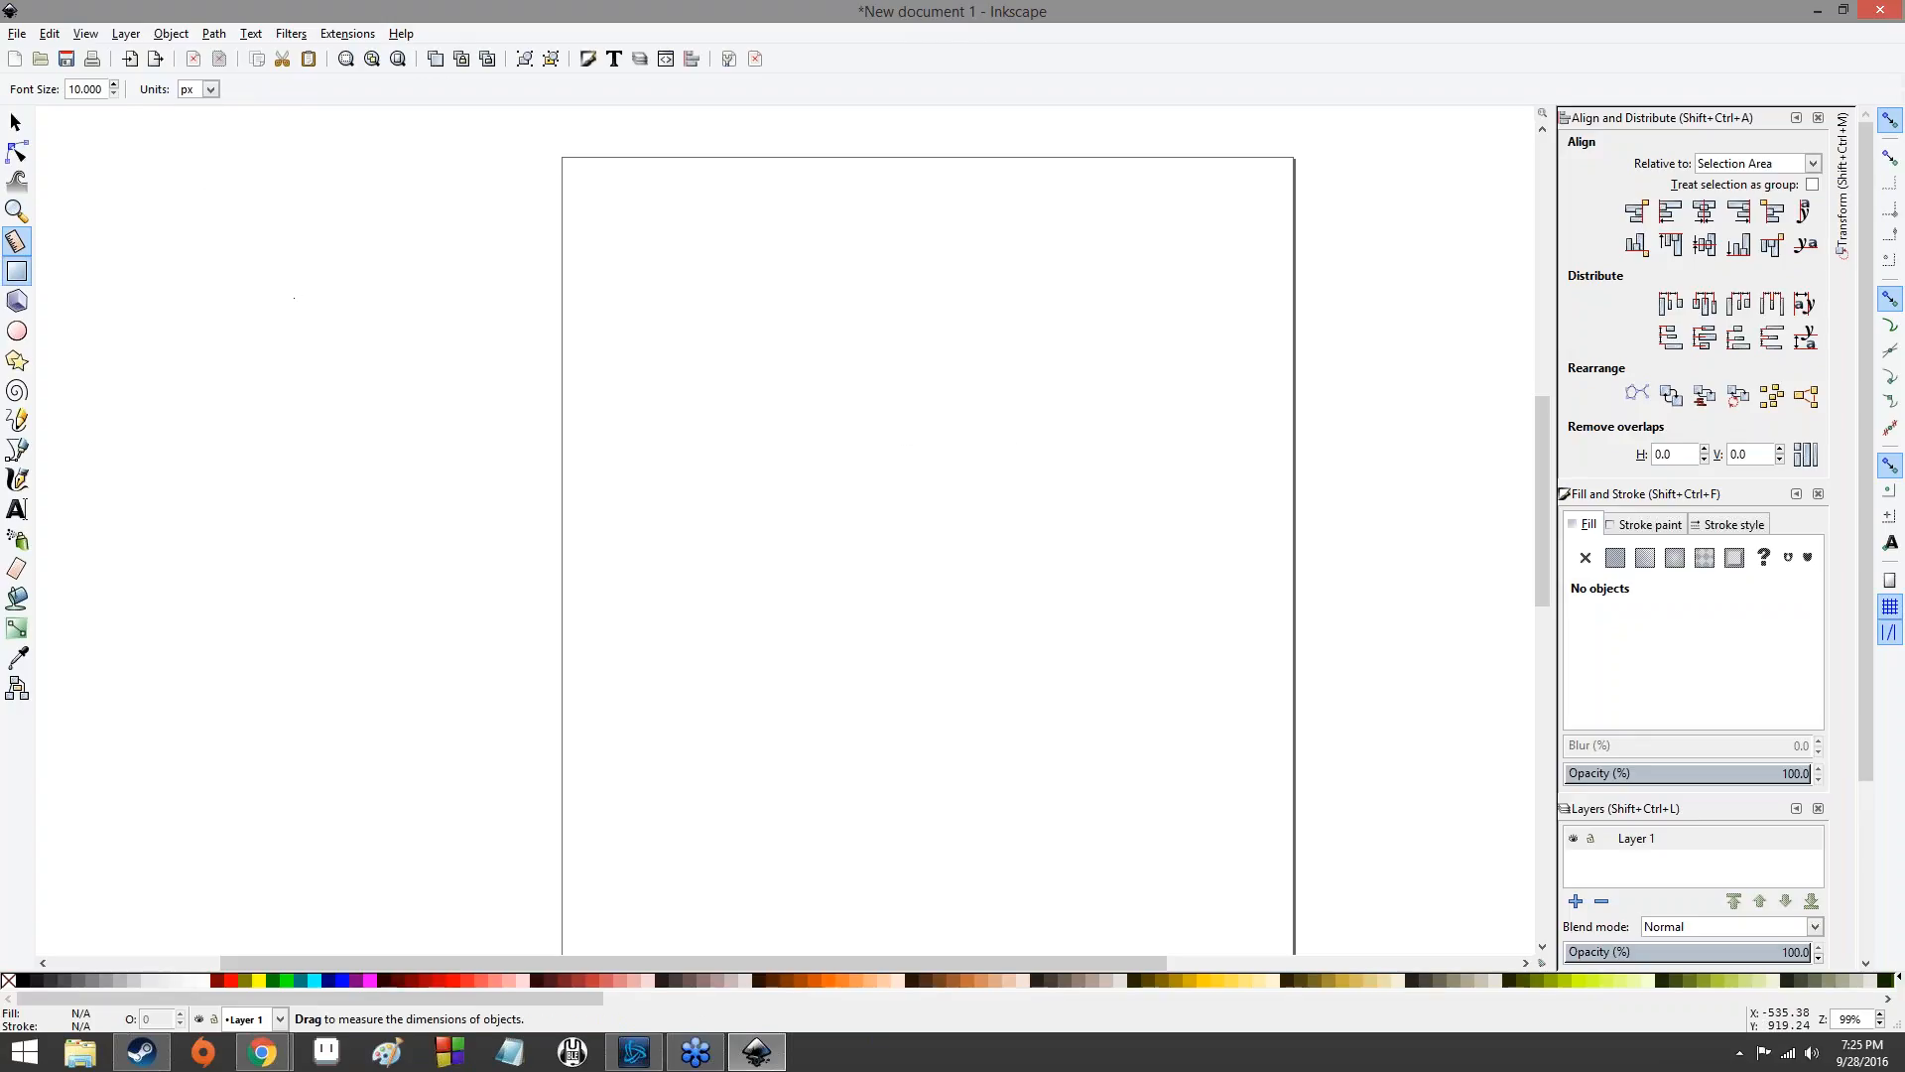
pyautogui.click(17, 271)
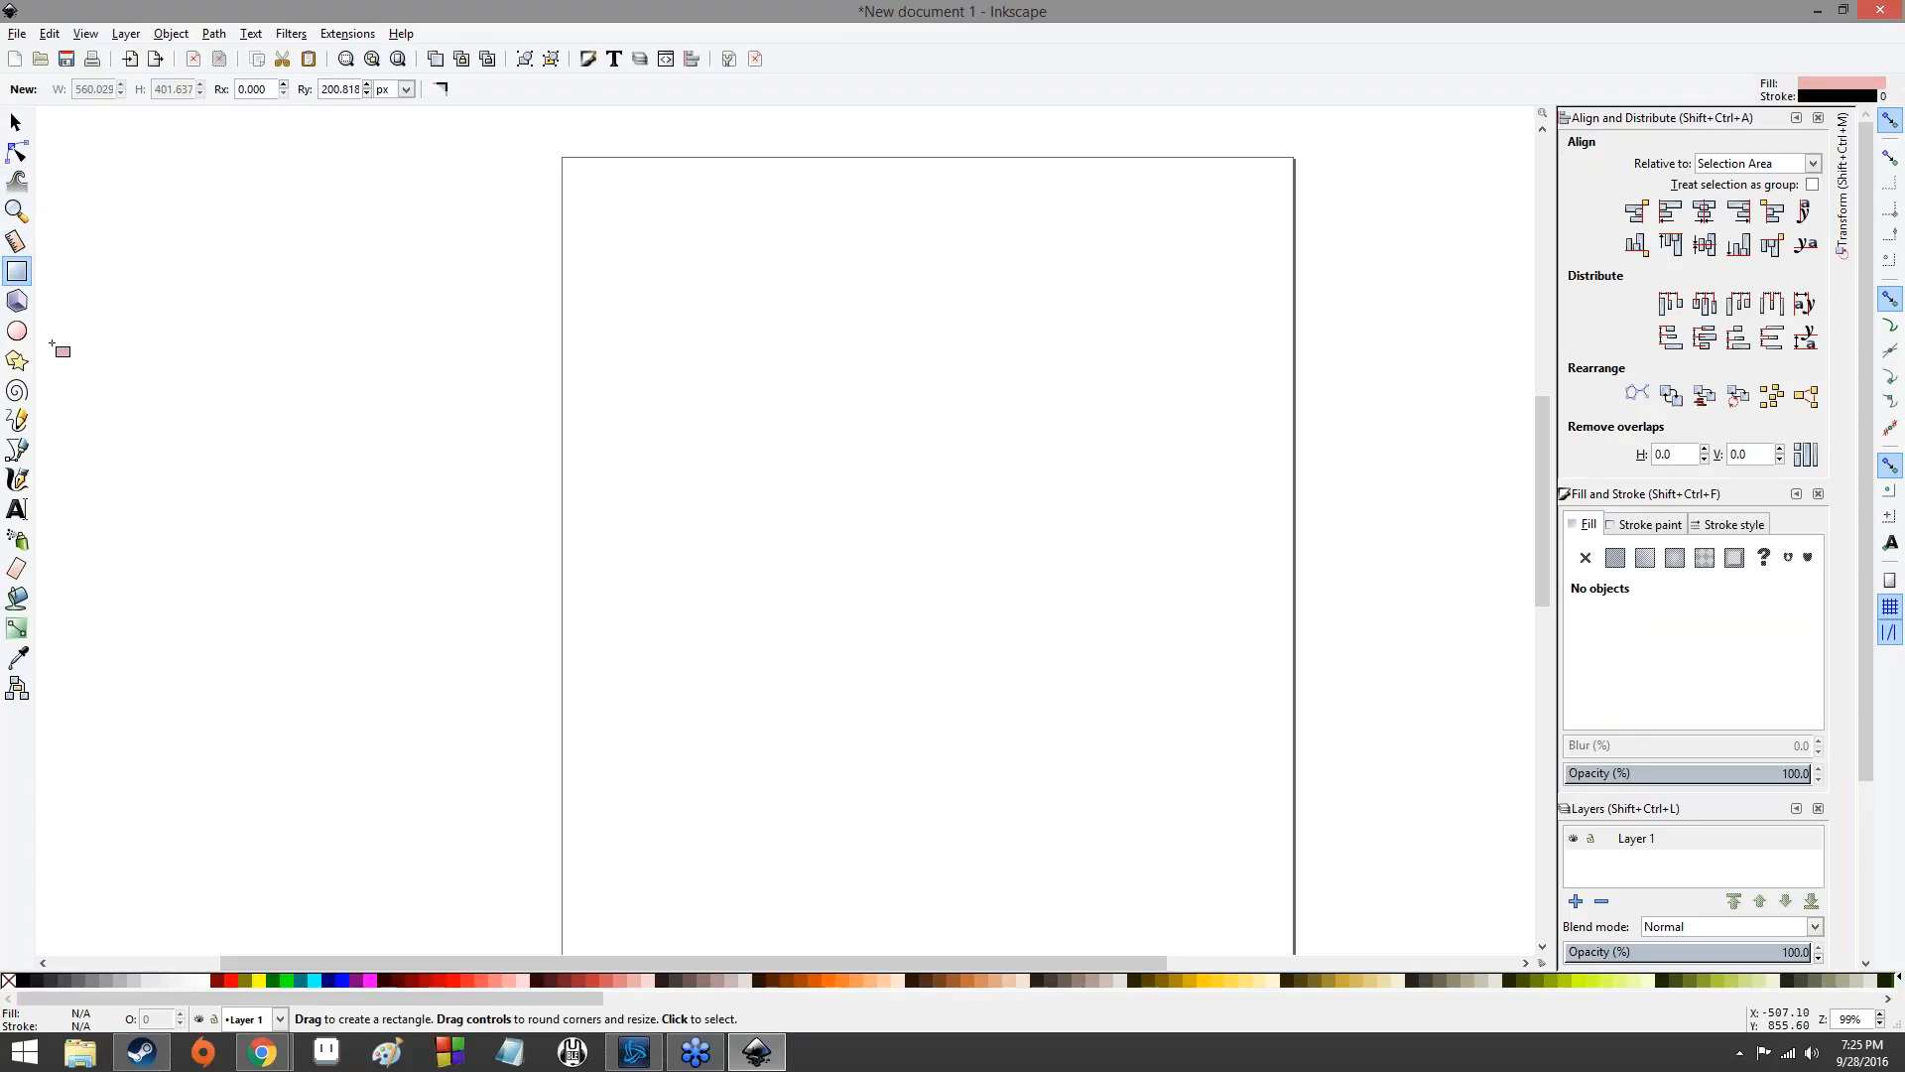
pyautogui.moveTo(655, 274); pyautogui.dragTo(1262, 546)
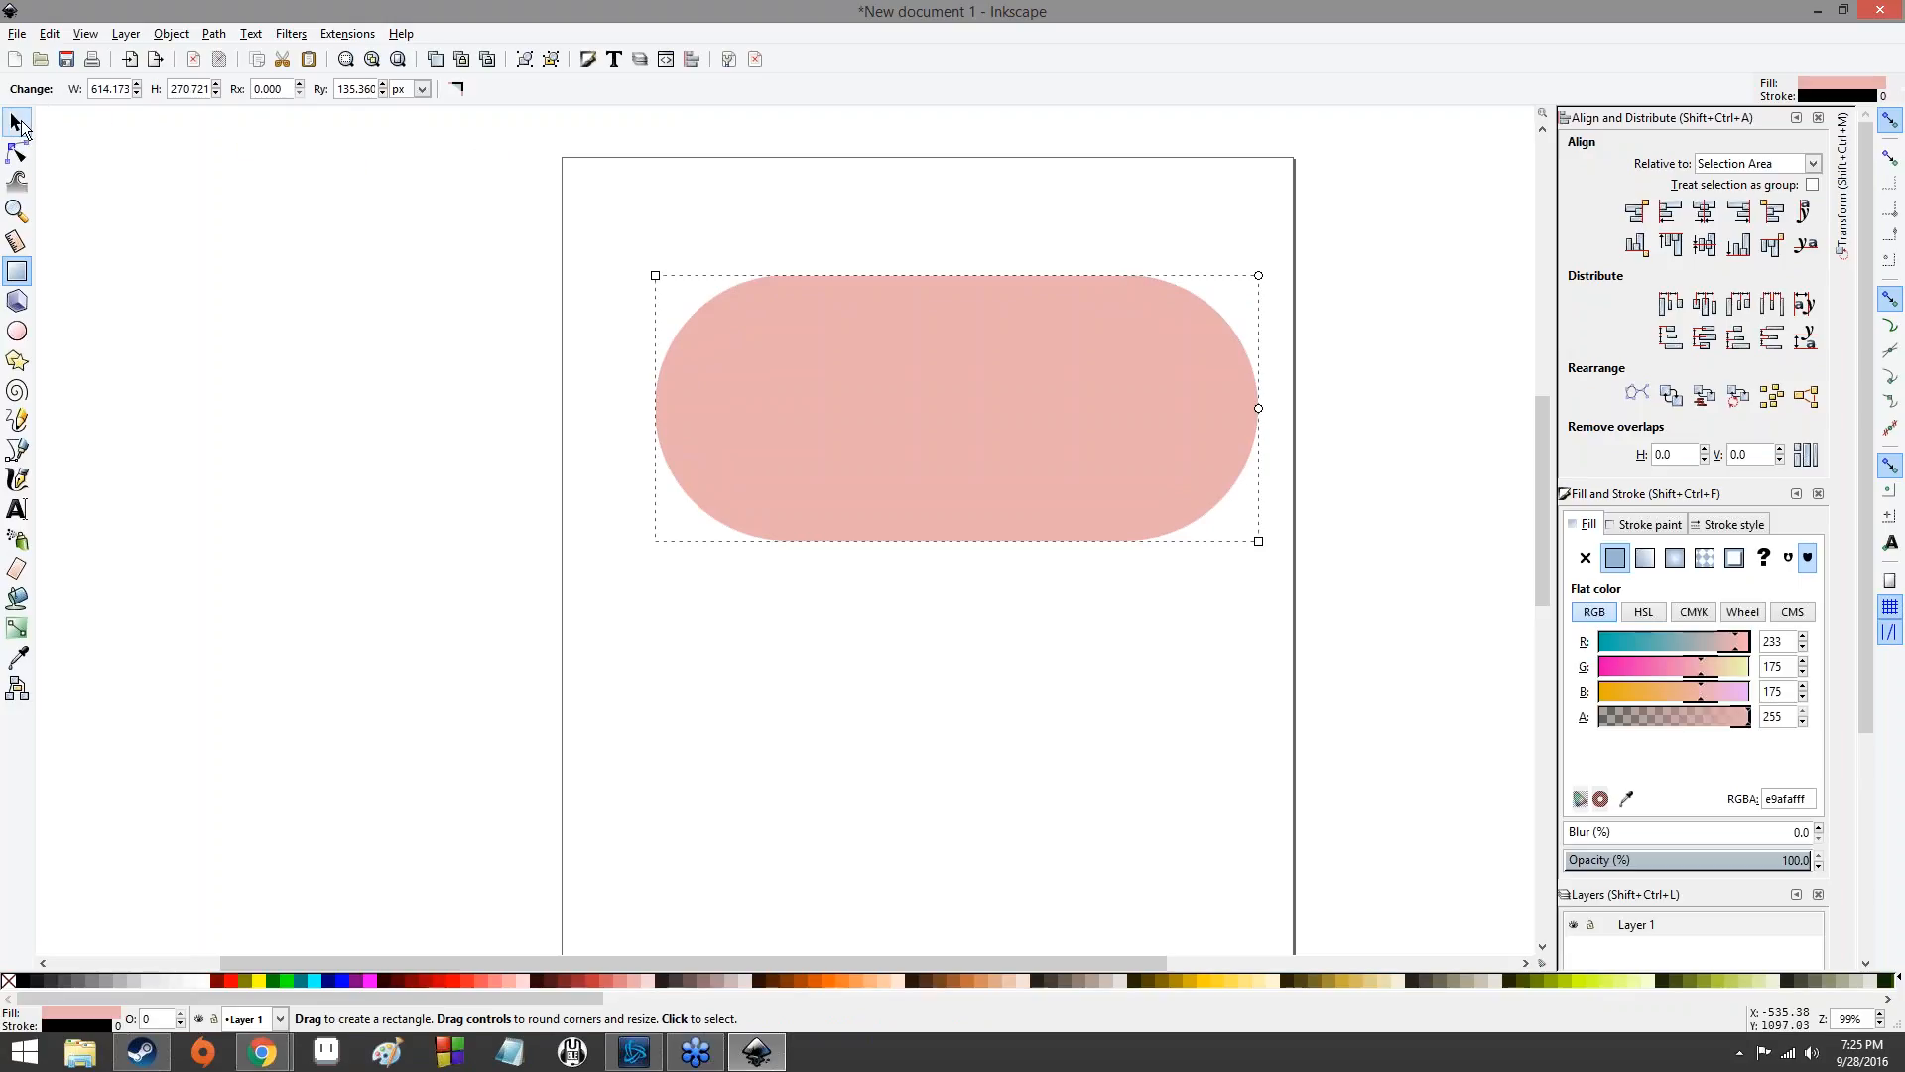
pyautogui.click(17, 122)
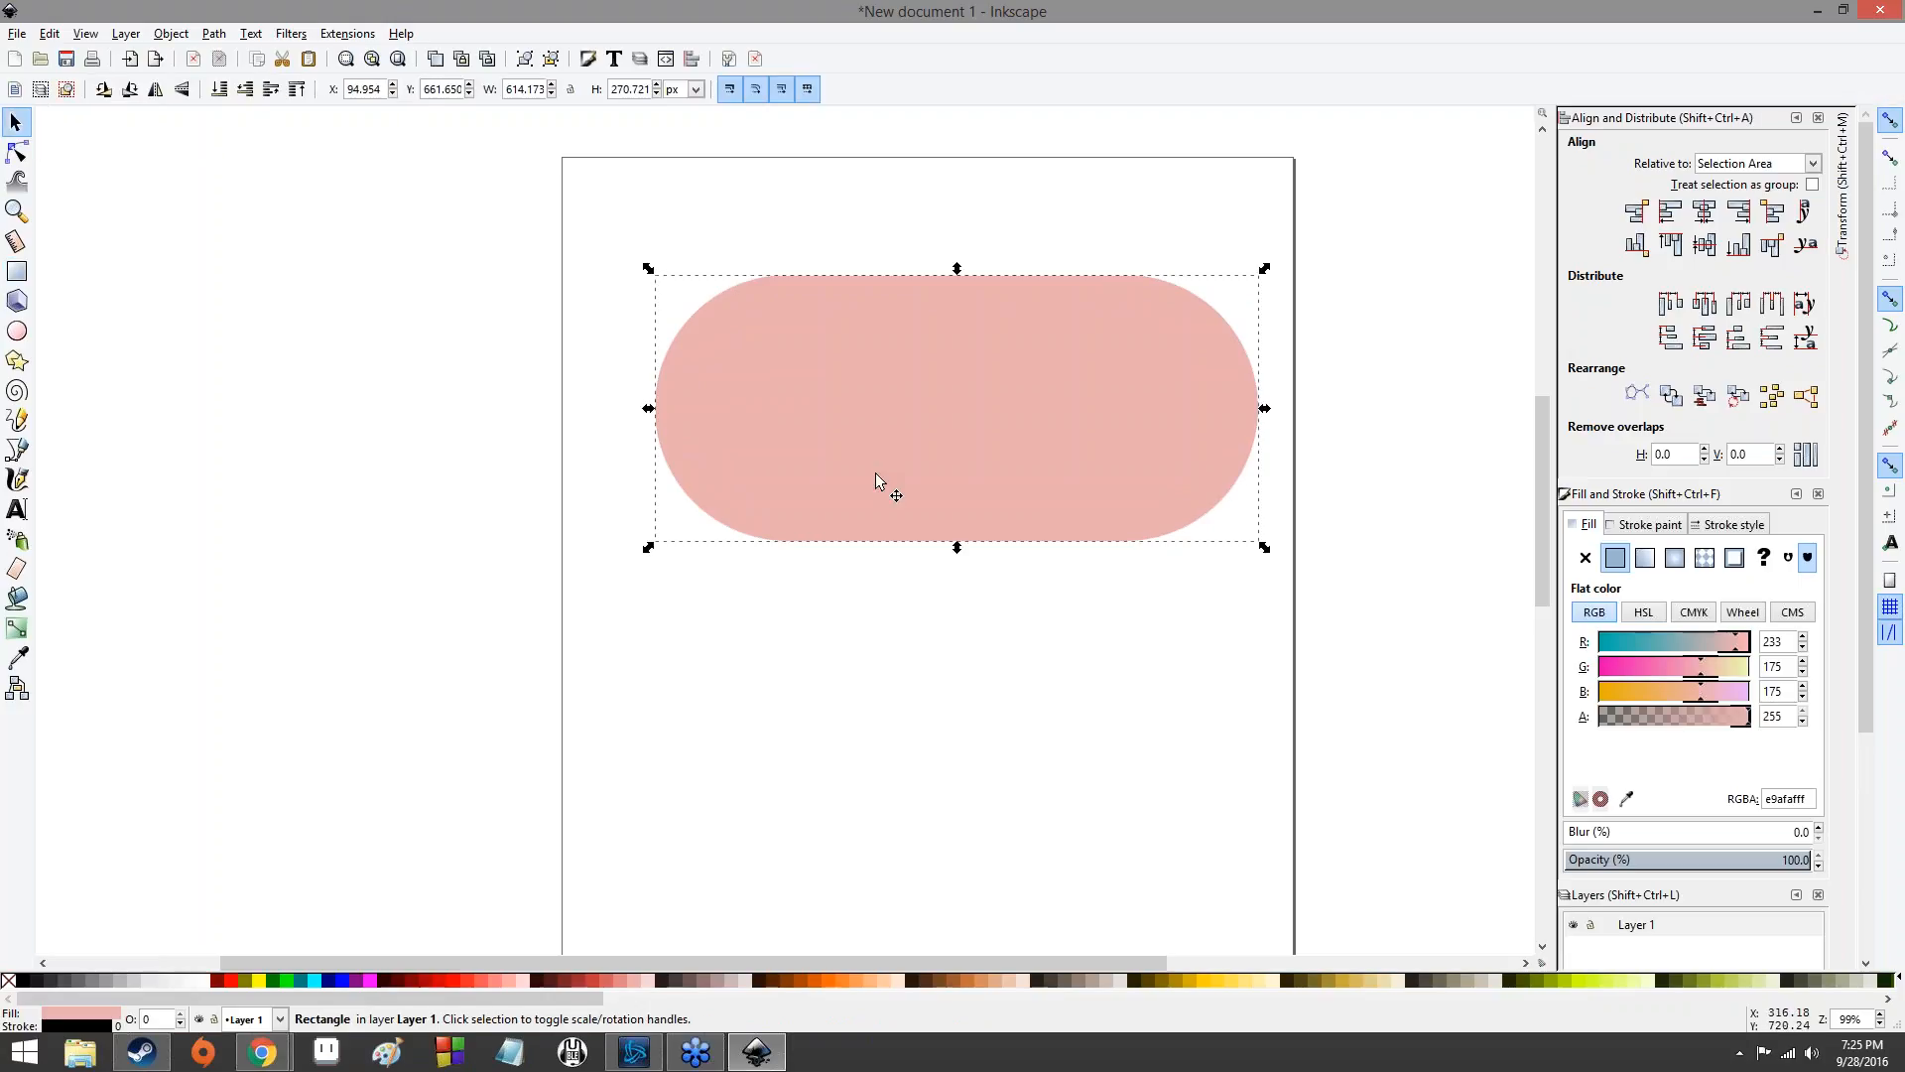
# - Reshape the rectangle with its own handles, trying out the corner rounding, and shrink it to about 83 by 81 px with square corners
pyautogui.click(14, 276)
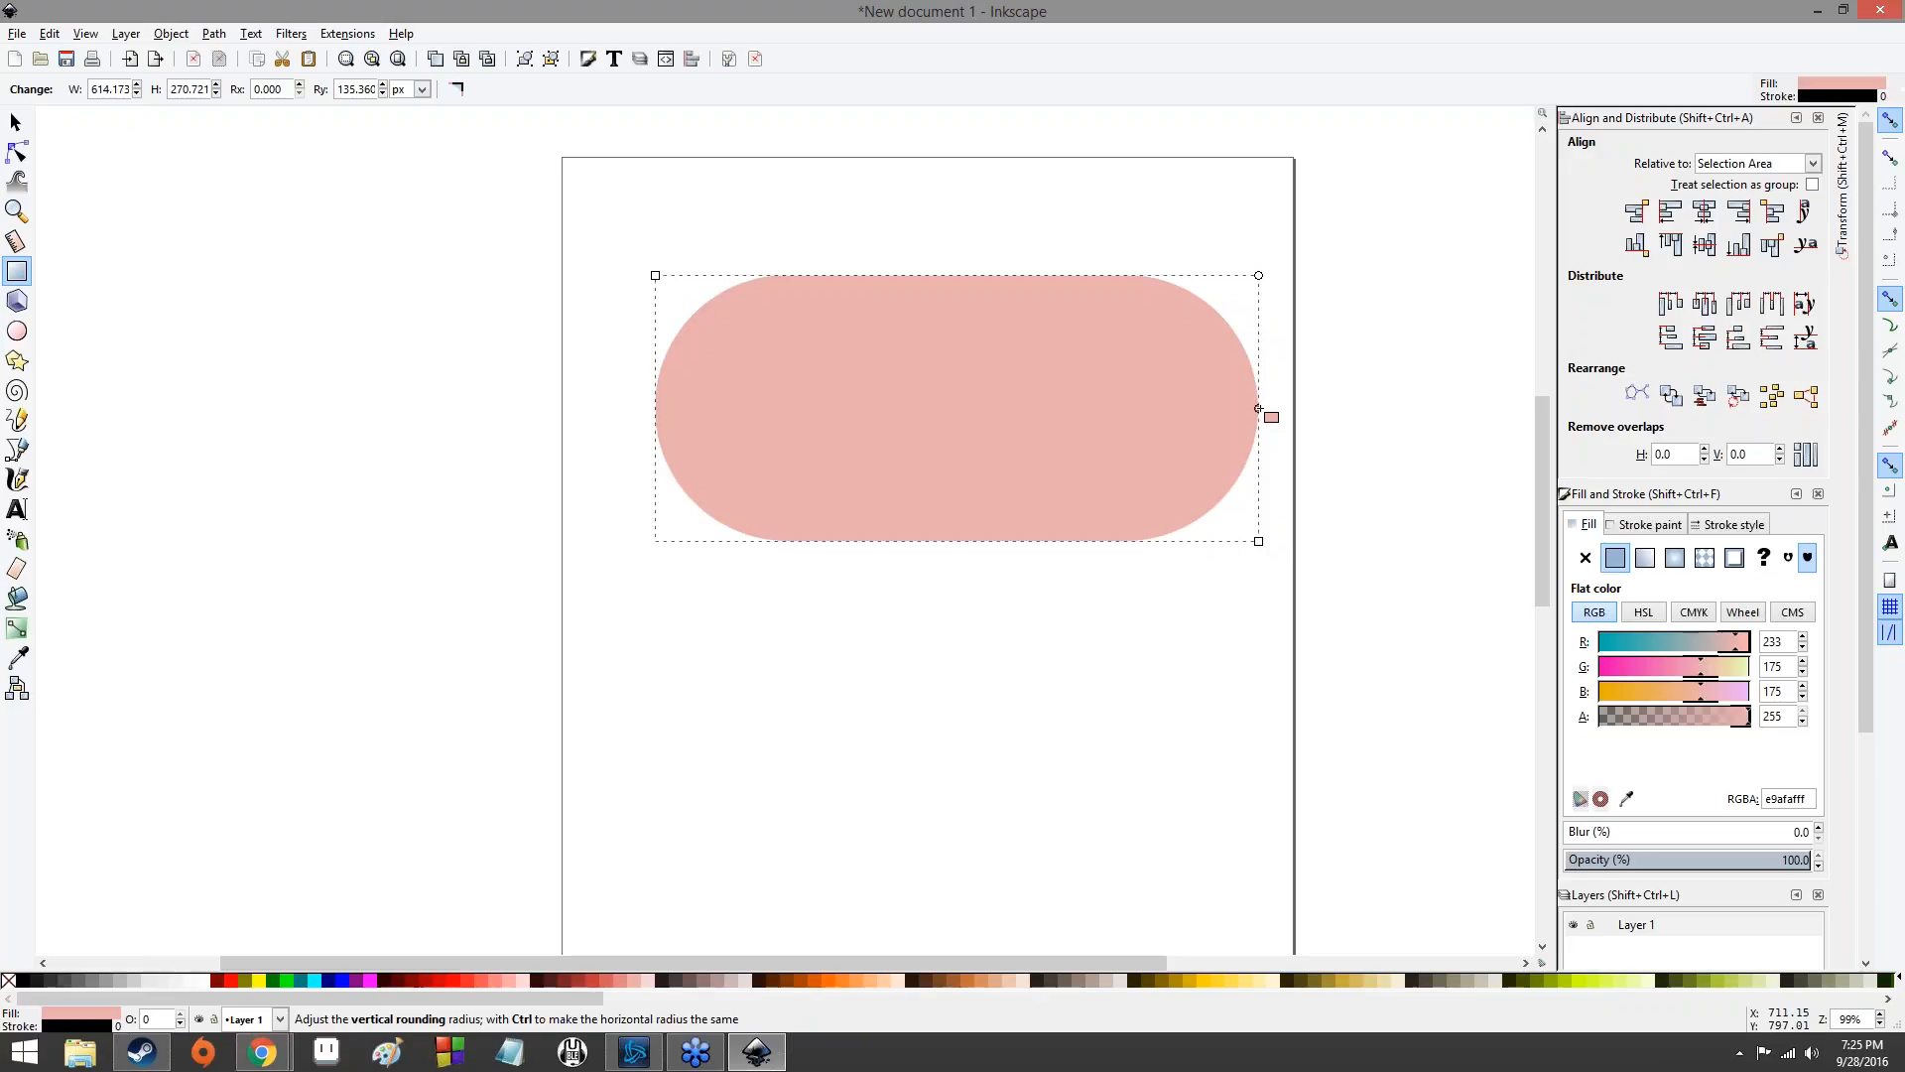
pyautogui.moveTo(1258, 407); pyautogui.dragTo(1274, 215)
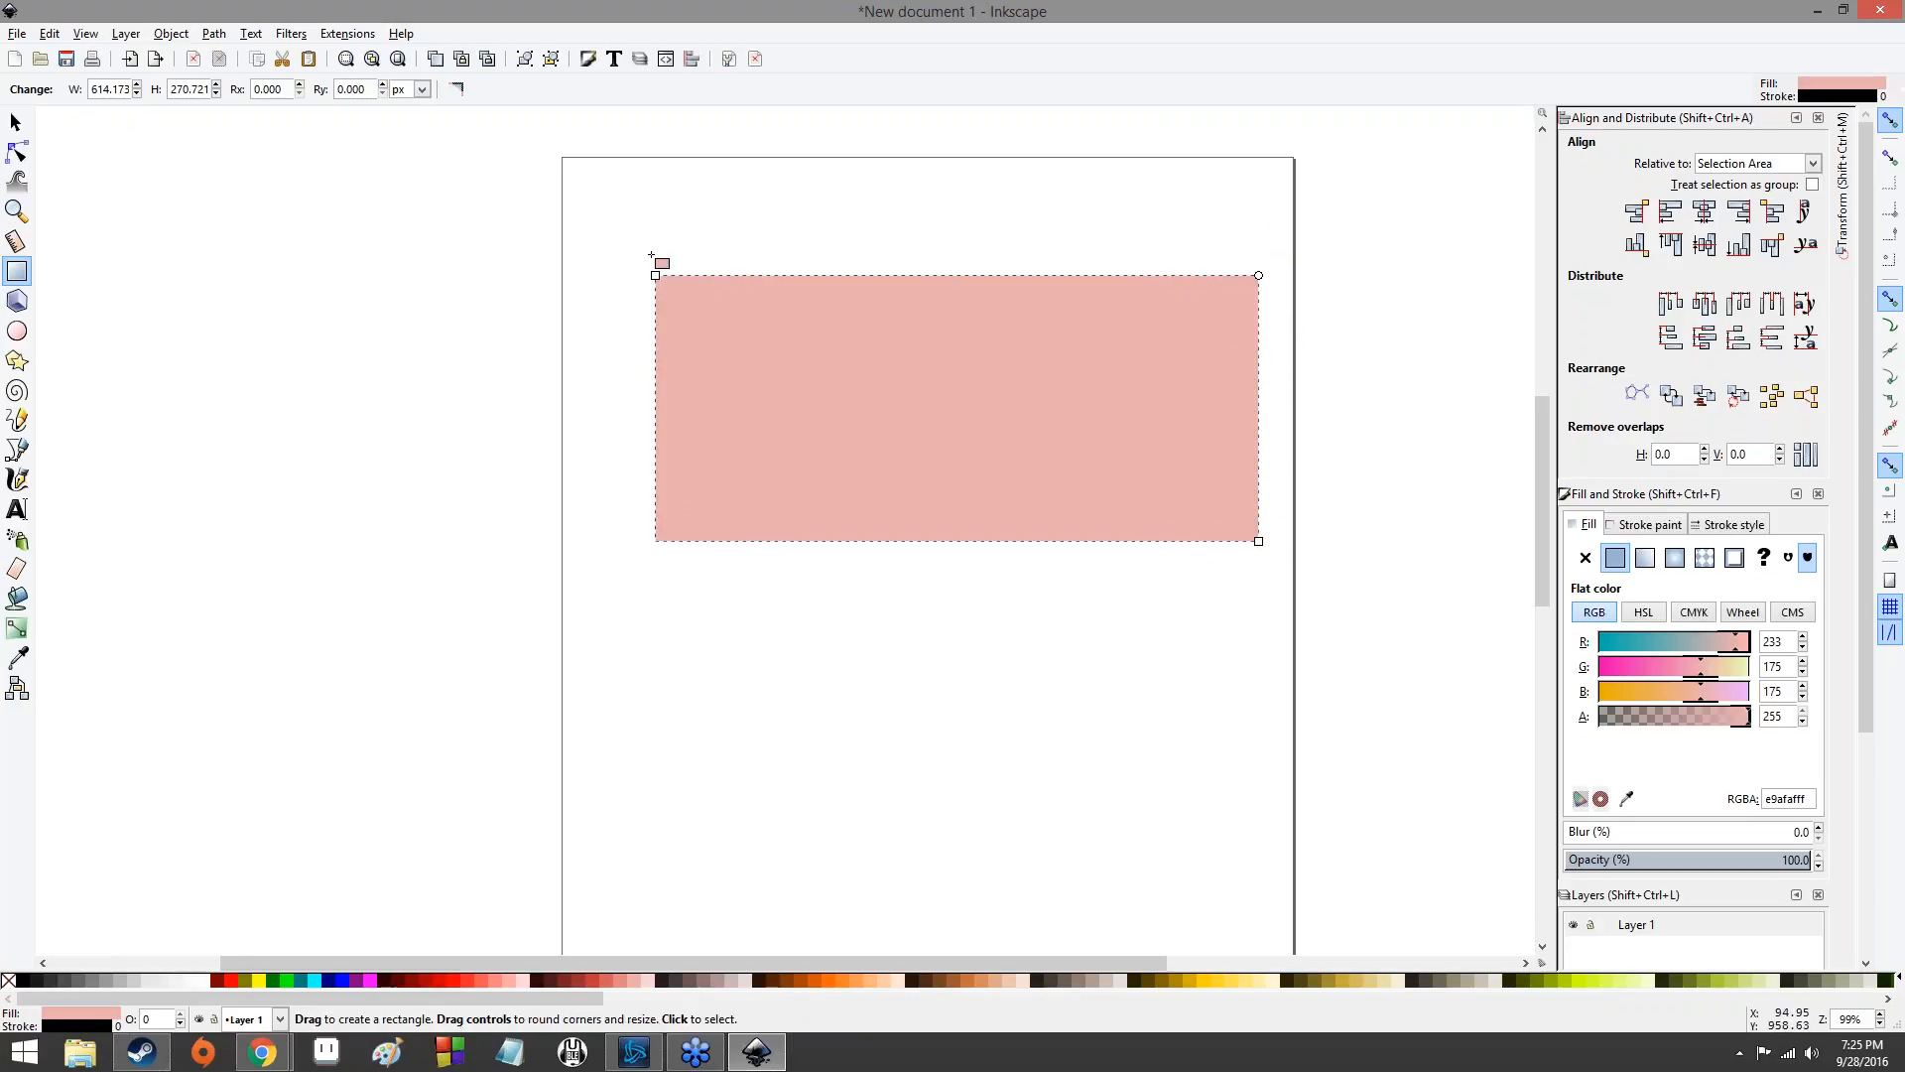
pyautogui.moveTo(657, 278); pyautogui.dragTo(1119, 411)
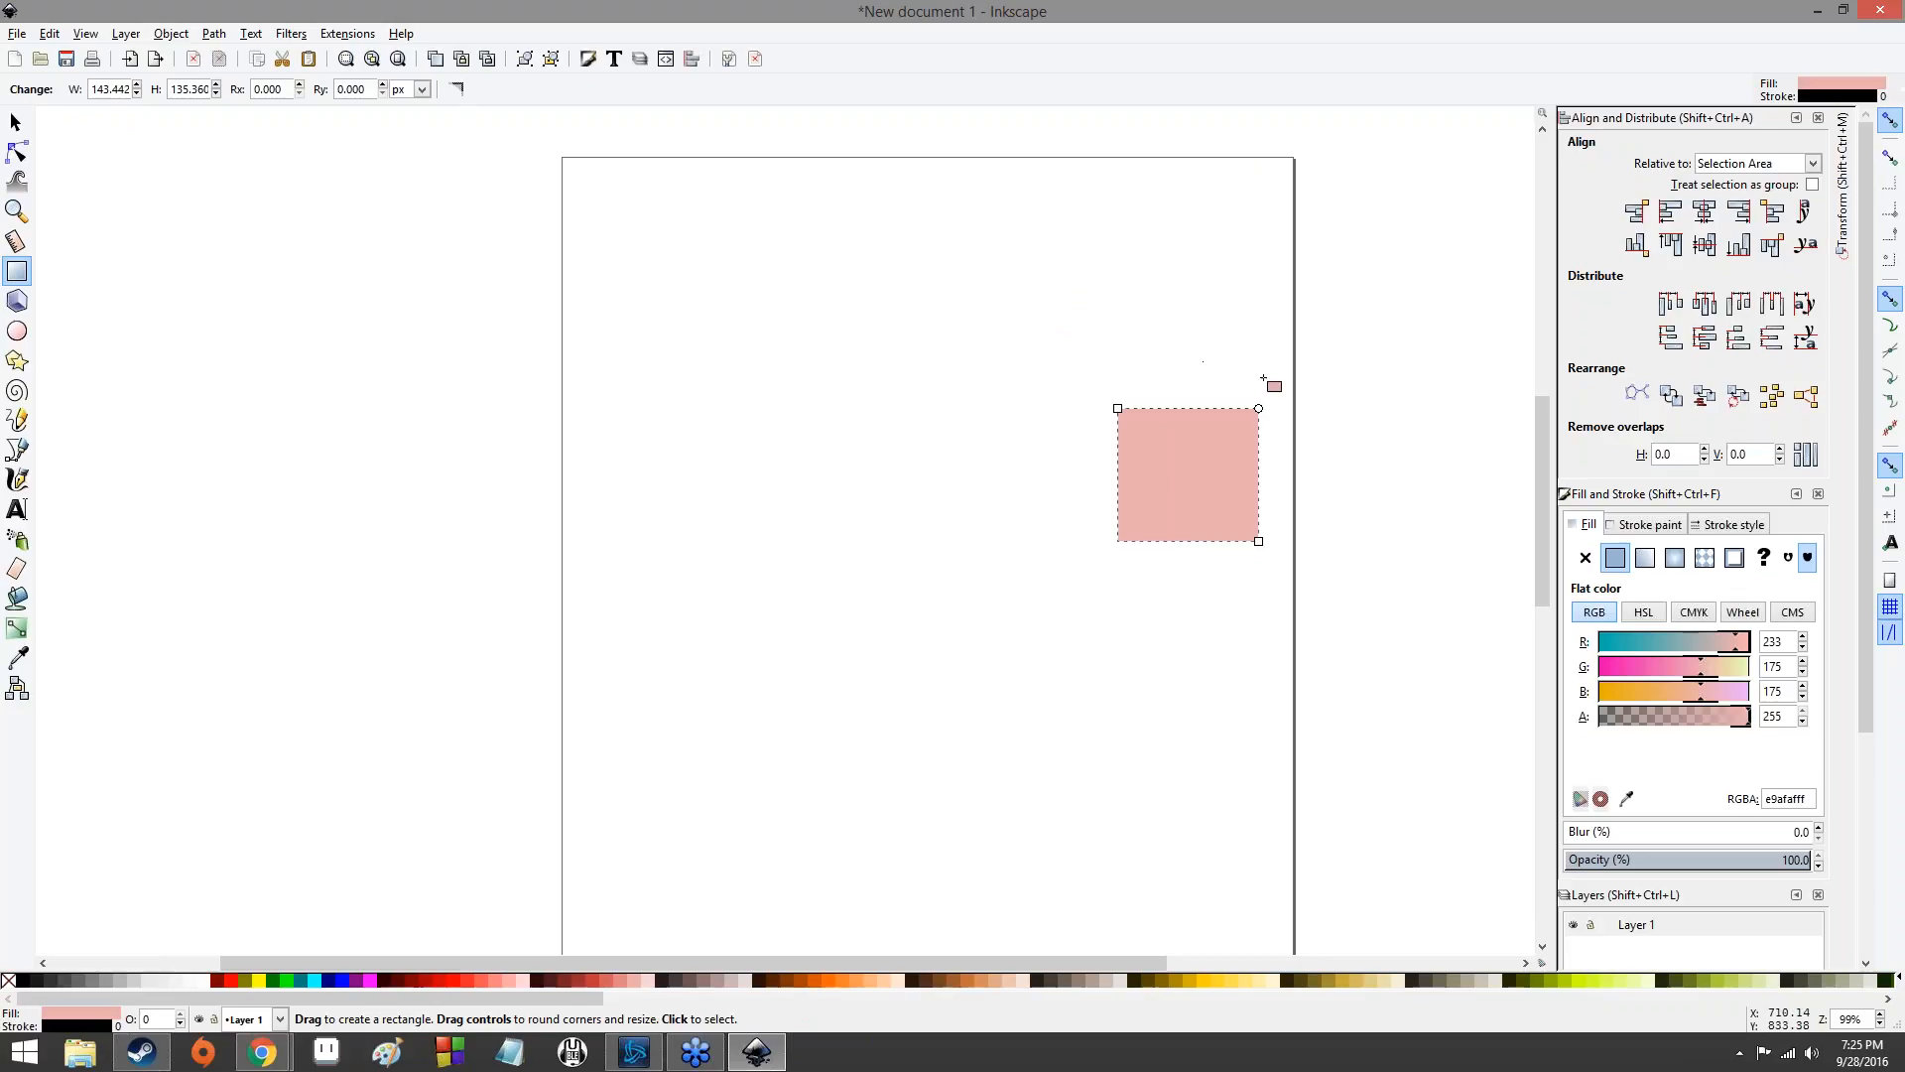
pyautogui.moveTo(1258, 408); pyautogui.dragTo(1259, 475)
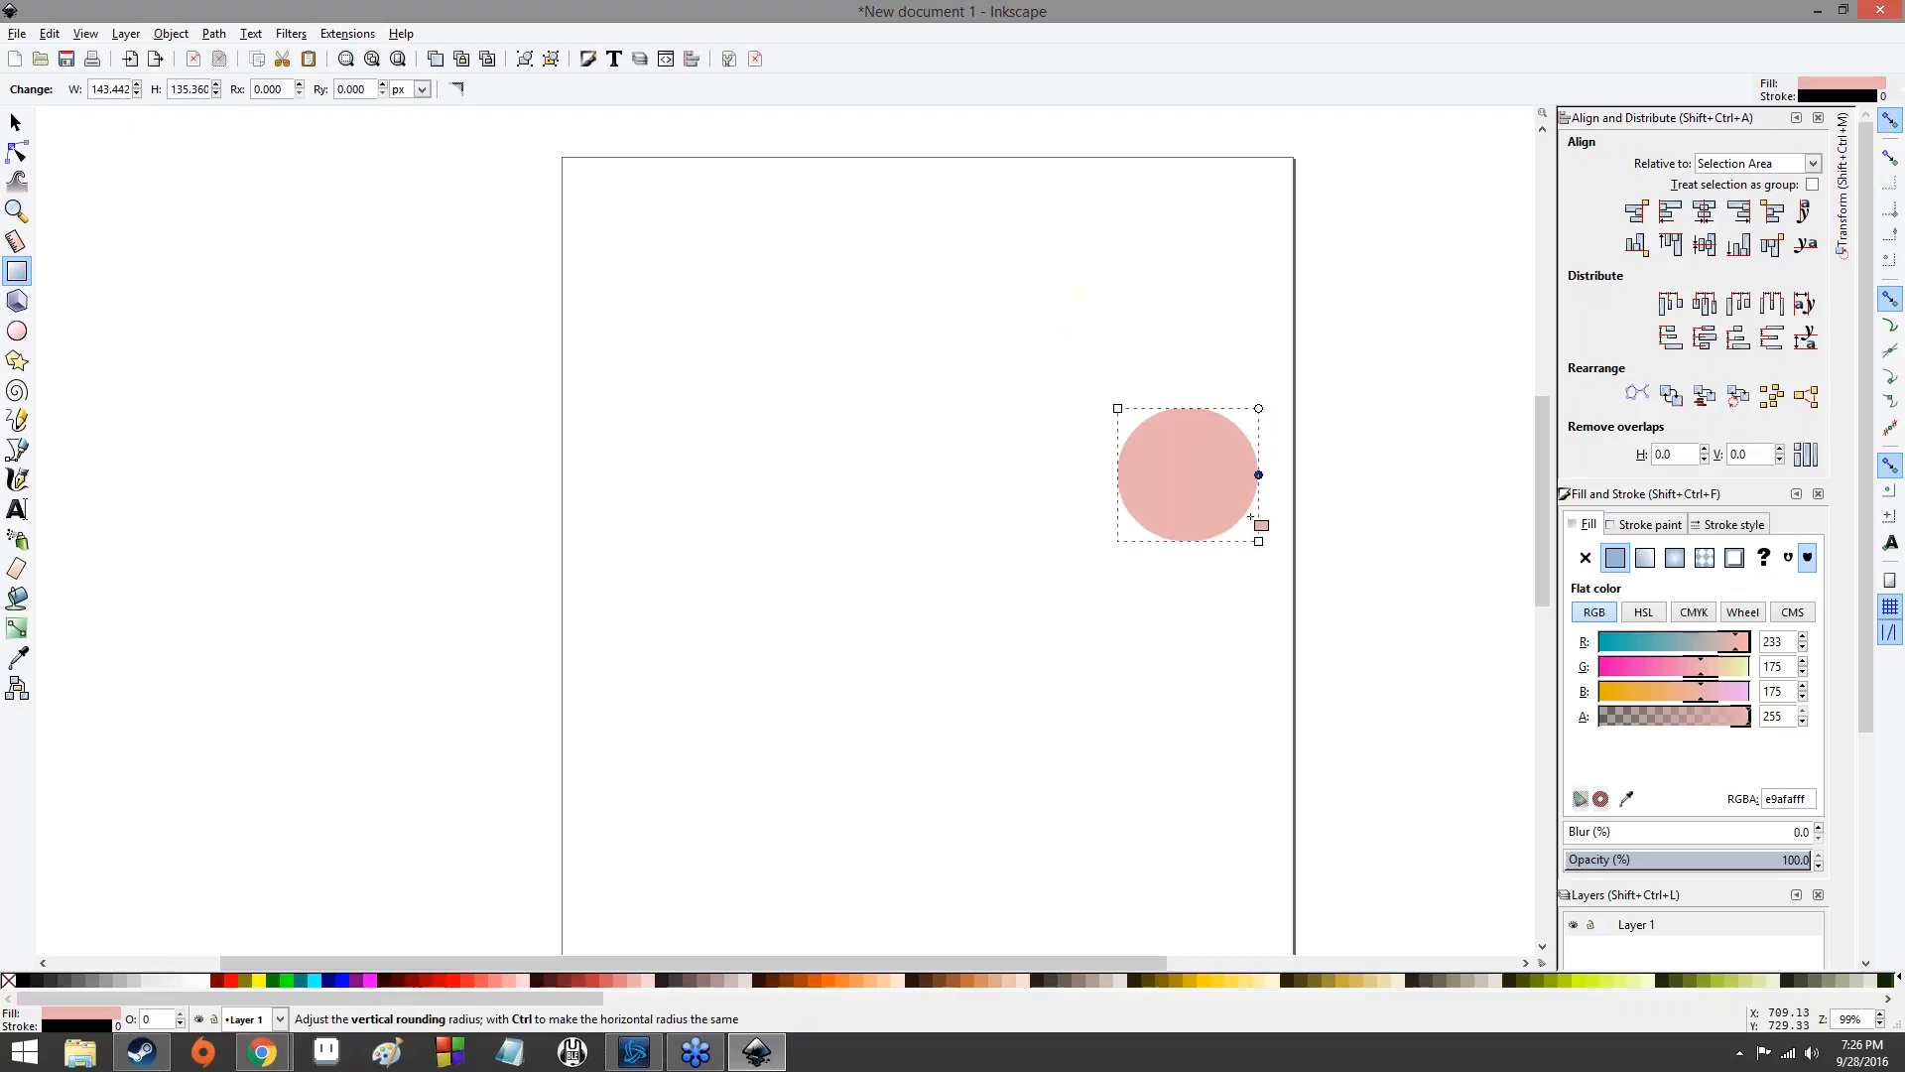
pyautogui.moveTo(1117, 407); pyautogui.dragTo(1281, 283)
# - Draw seven more pink rectangles of various sizes across the upper half of the page
pyautogui.moveTo(605, 280); pyautogui.dragTo(759, 467)
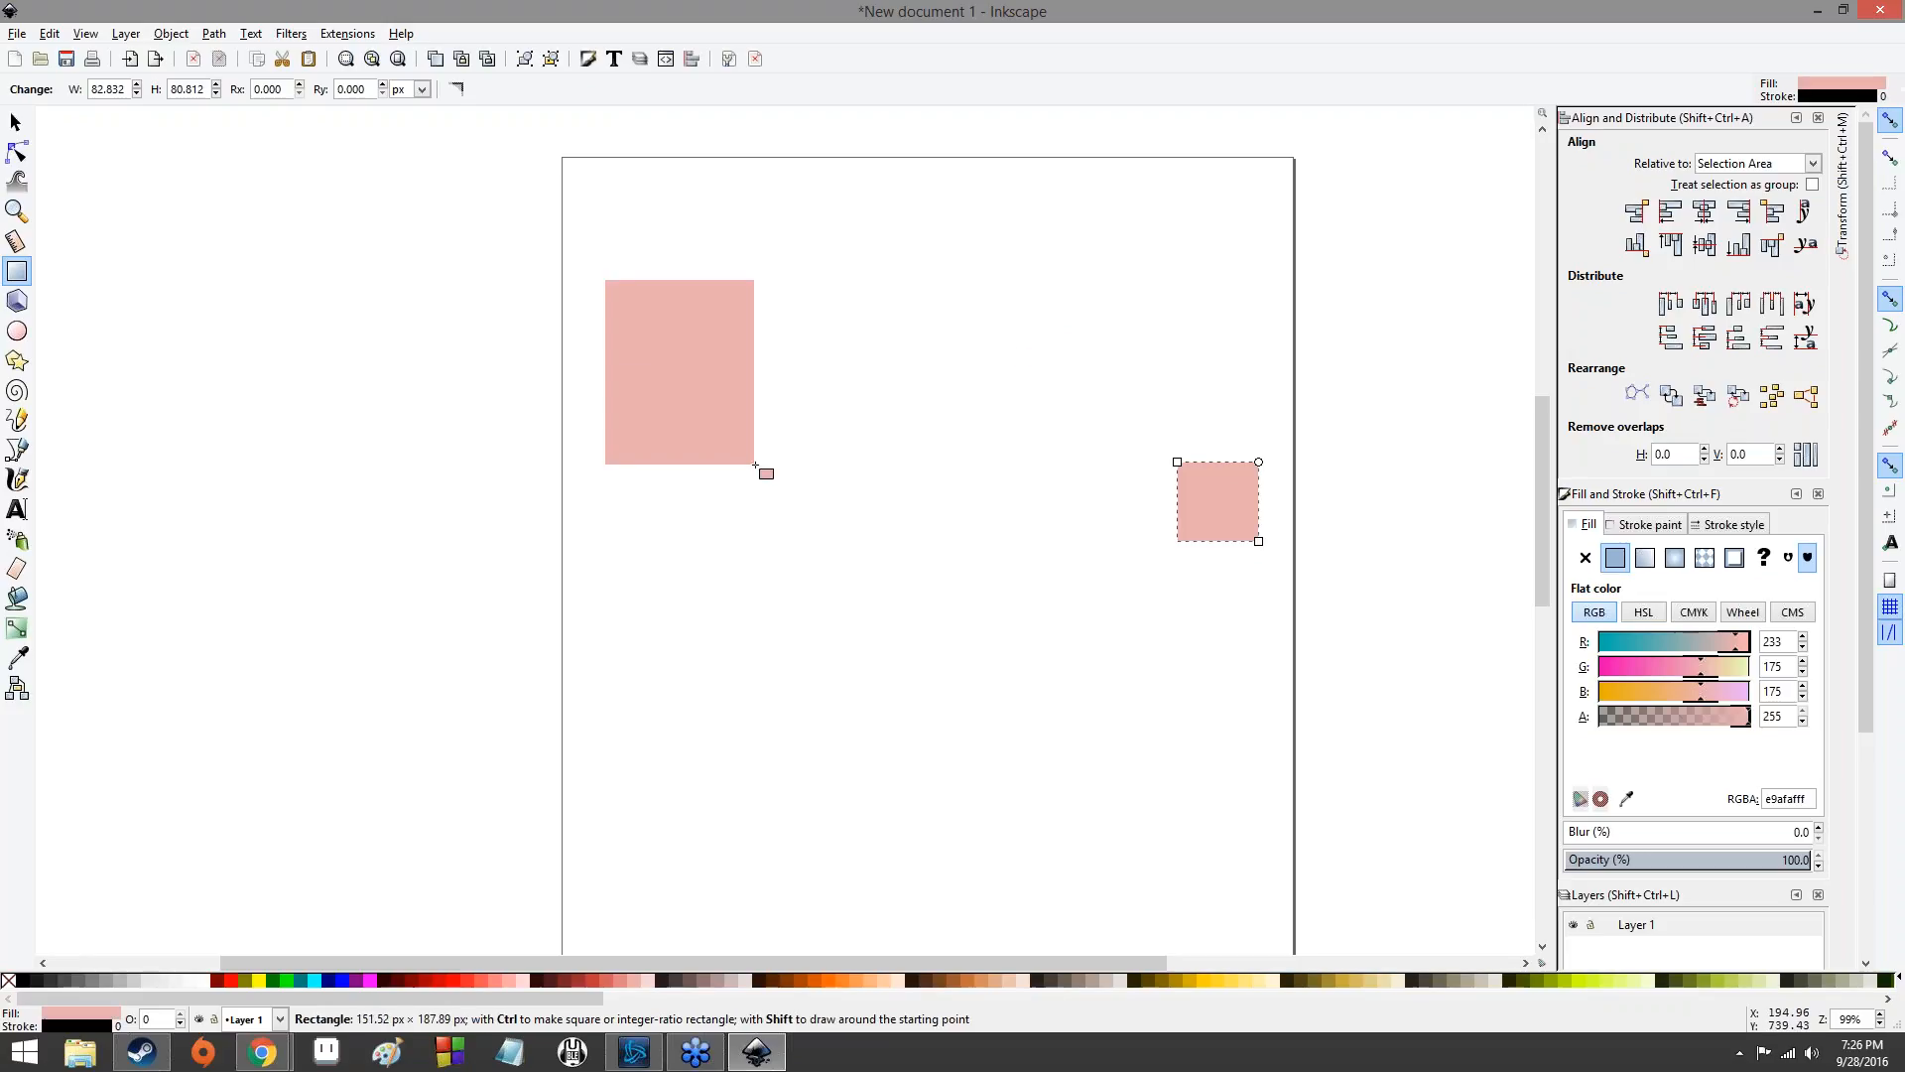
pyautogui.moveTo(810, 373); pyautogui.dragTo(907, 580)
pyautogui.moveTo(939, 351); pyautogui.dragTo(1063, 566)
pyautogui.moveTo(1042, 250); pyautogui.dragTo(1129, 412)
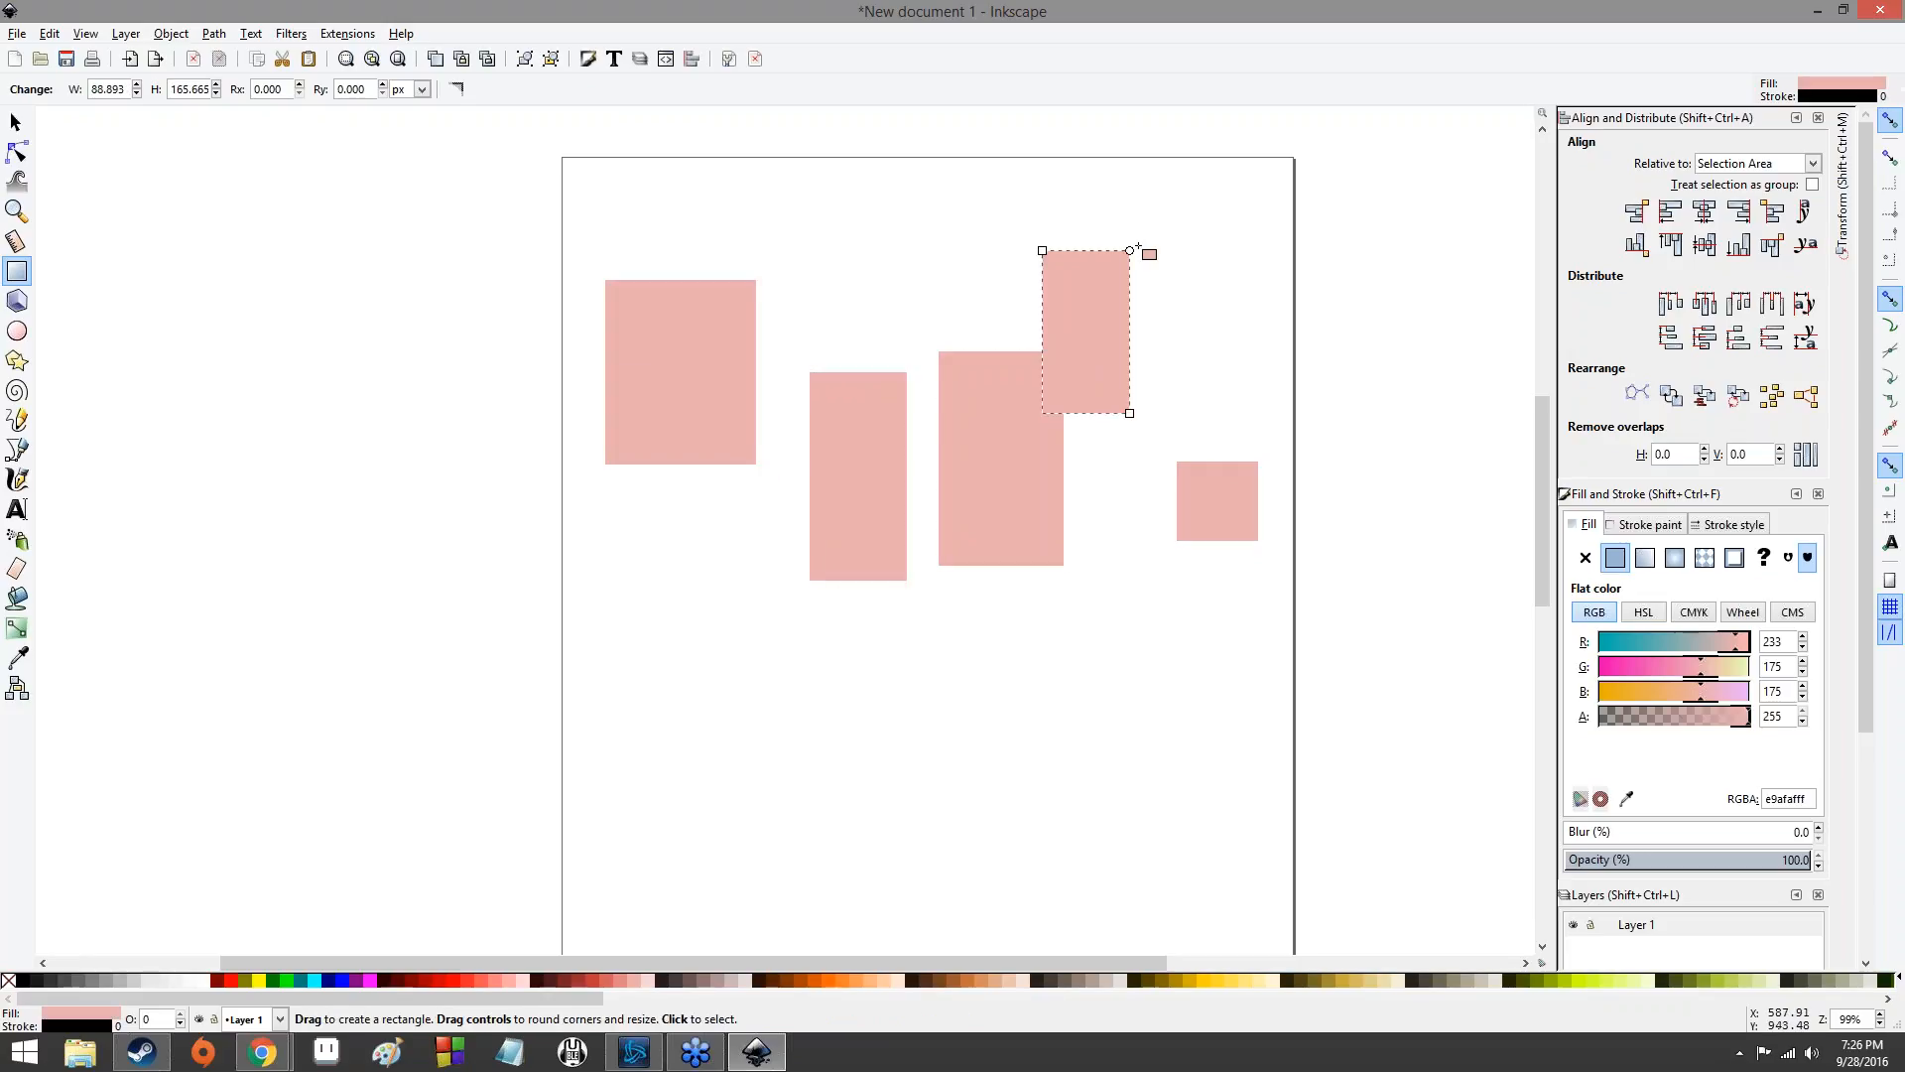
pyautogui.moveTo(1139, 225); pyautogui.dragTo(1208, 367)
pyautogui.moveTo(926, 239); pyautogui.dragTo(989, 346)
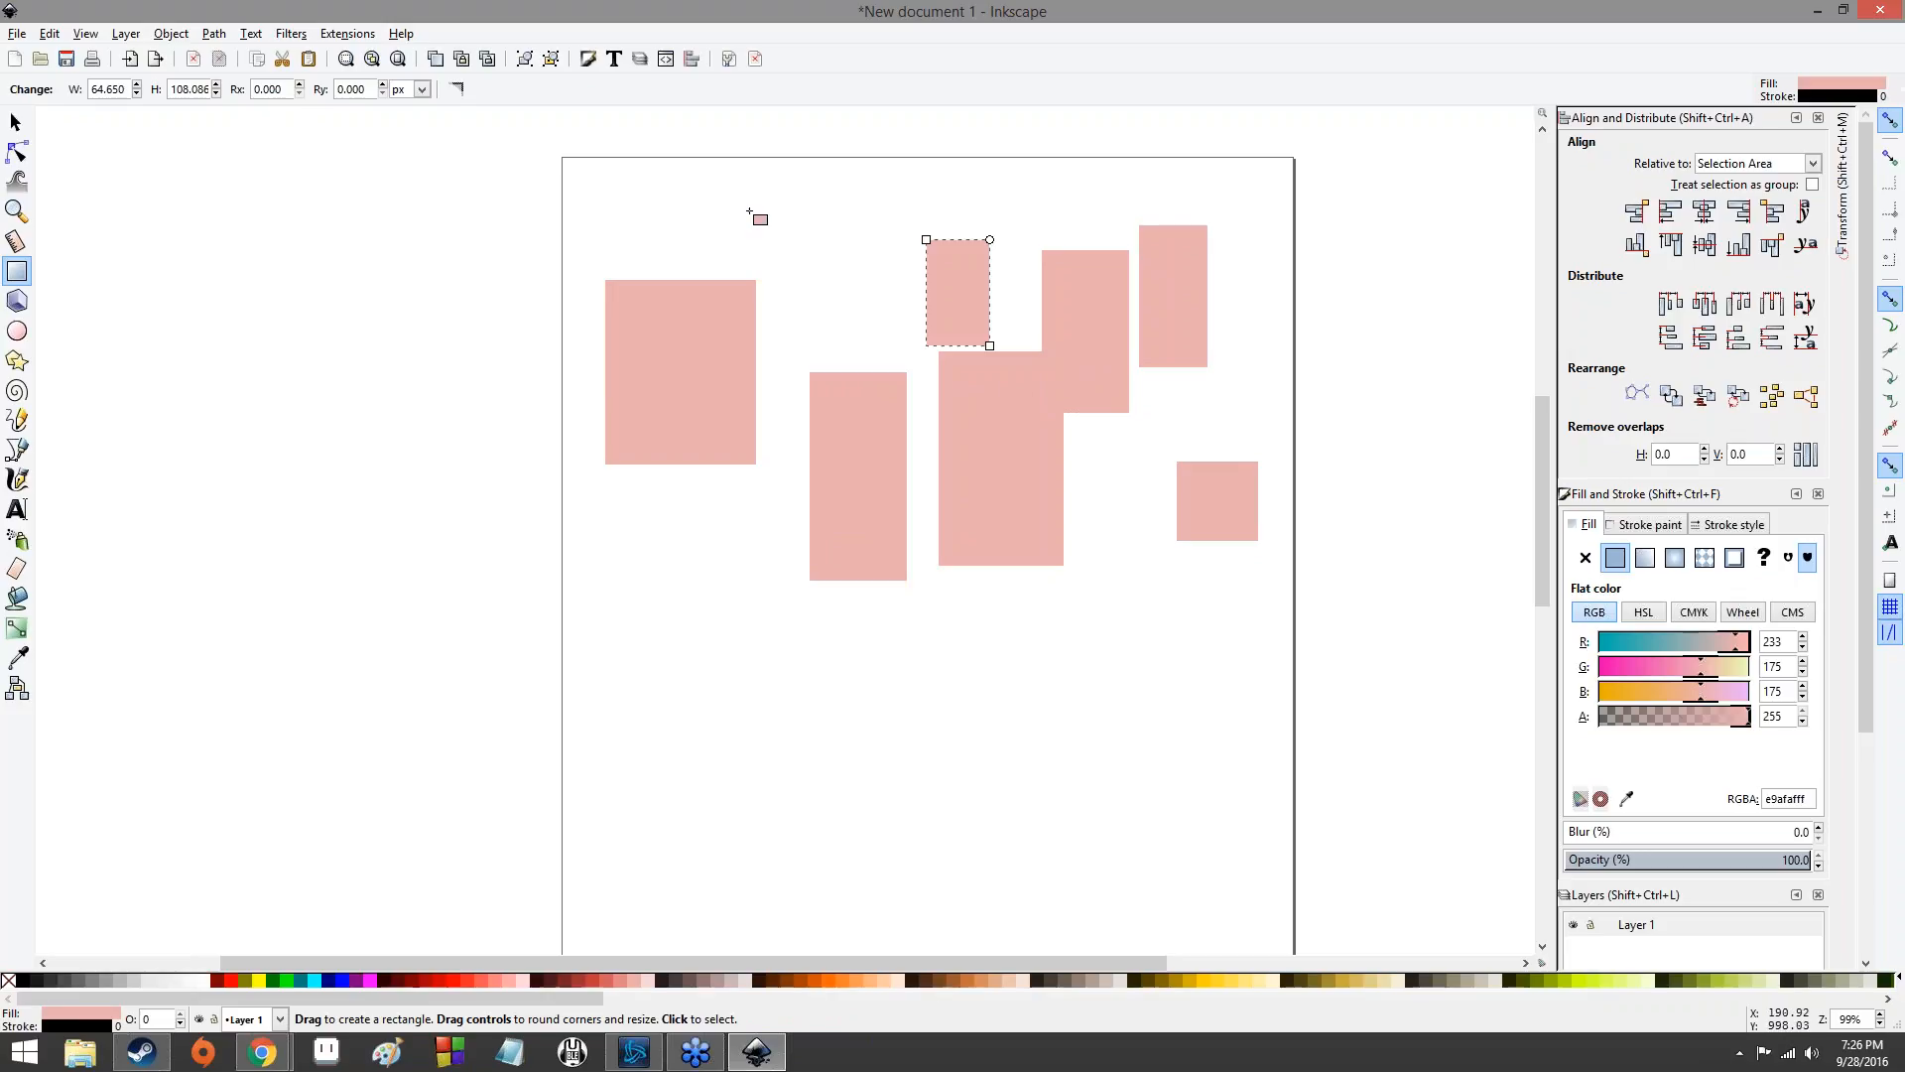
pyautogui.moveTo(749, 210); pyautogui.dragTo(853, 410)
# - Fill the newest rectangle with red and draw two more red ones below, about 216 by 86 px and 165 by 128 px
pyautogui.click(230, 980)
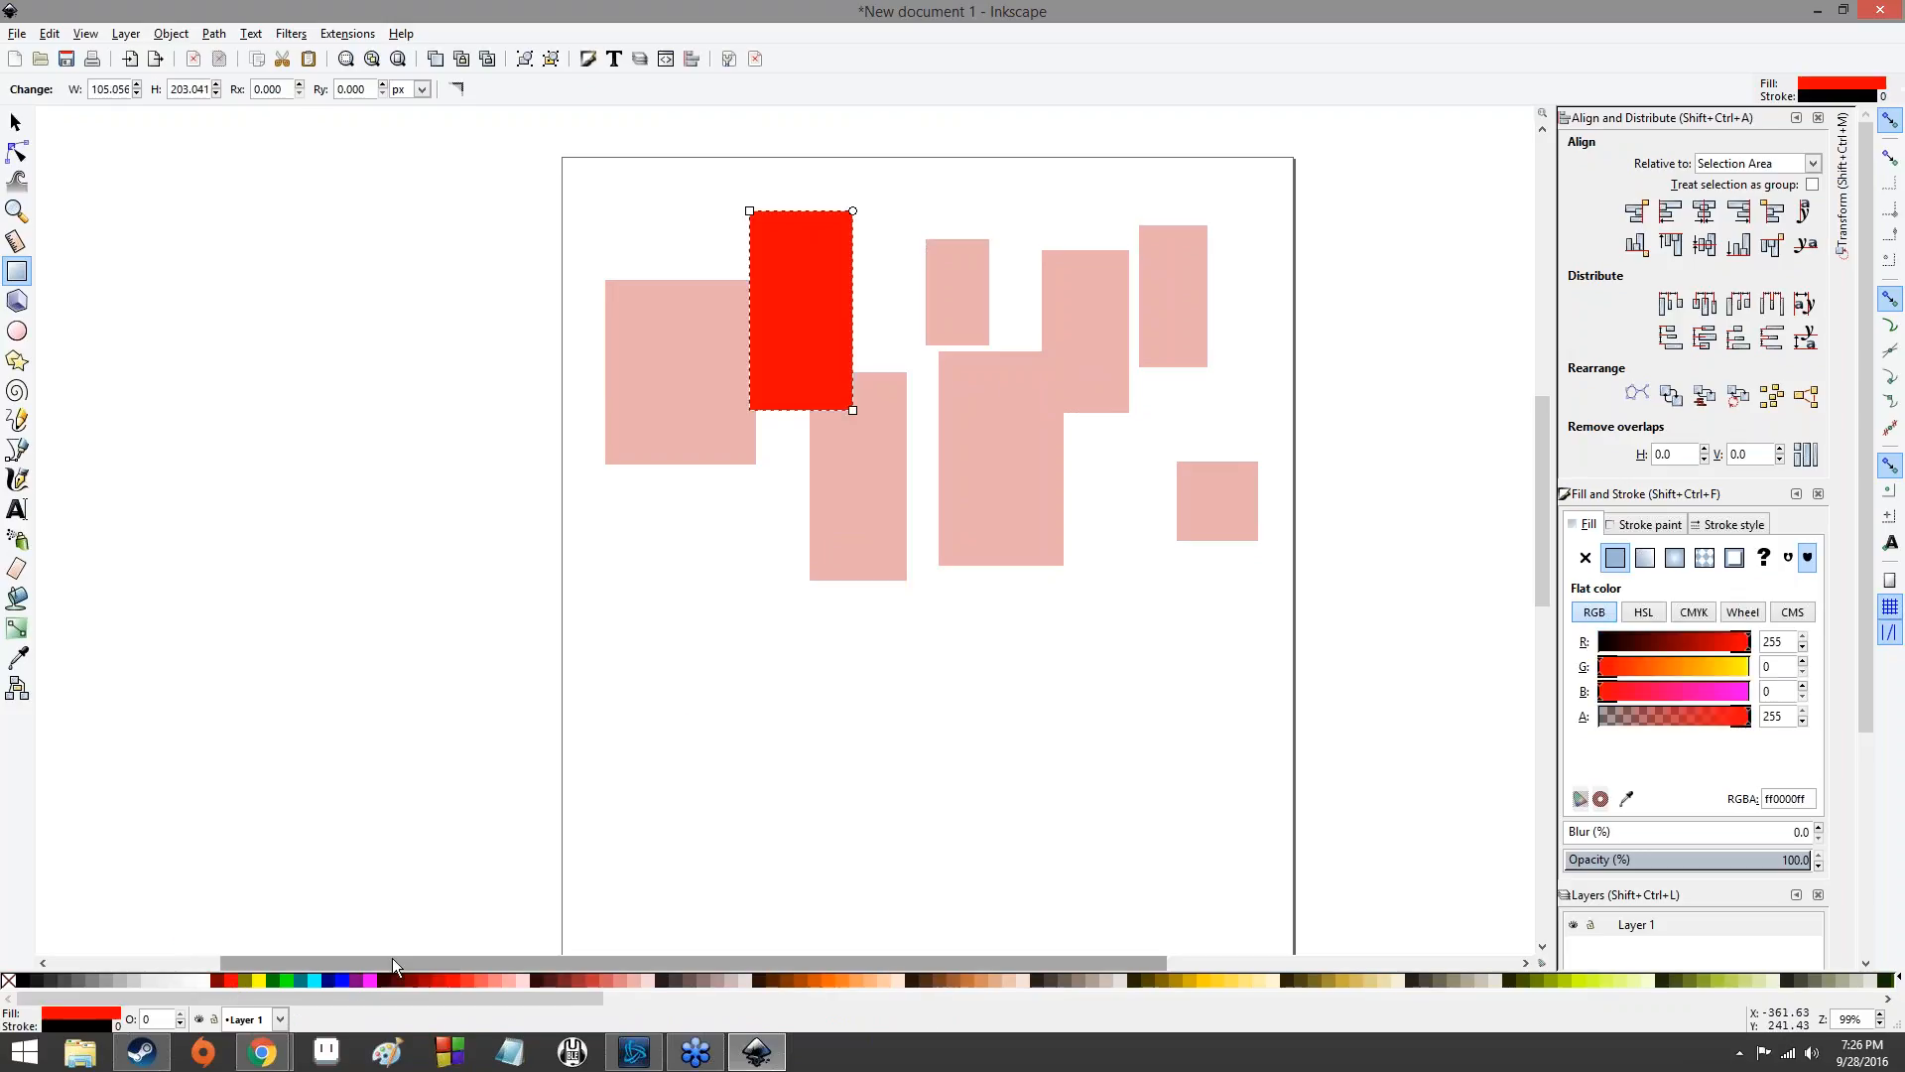
pyautogui.moveTo(677, 696); pyautogui.dragTo(889, 780)
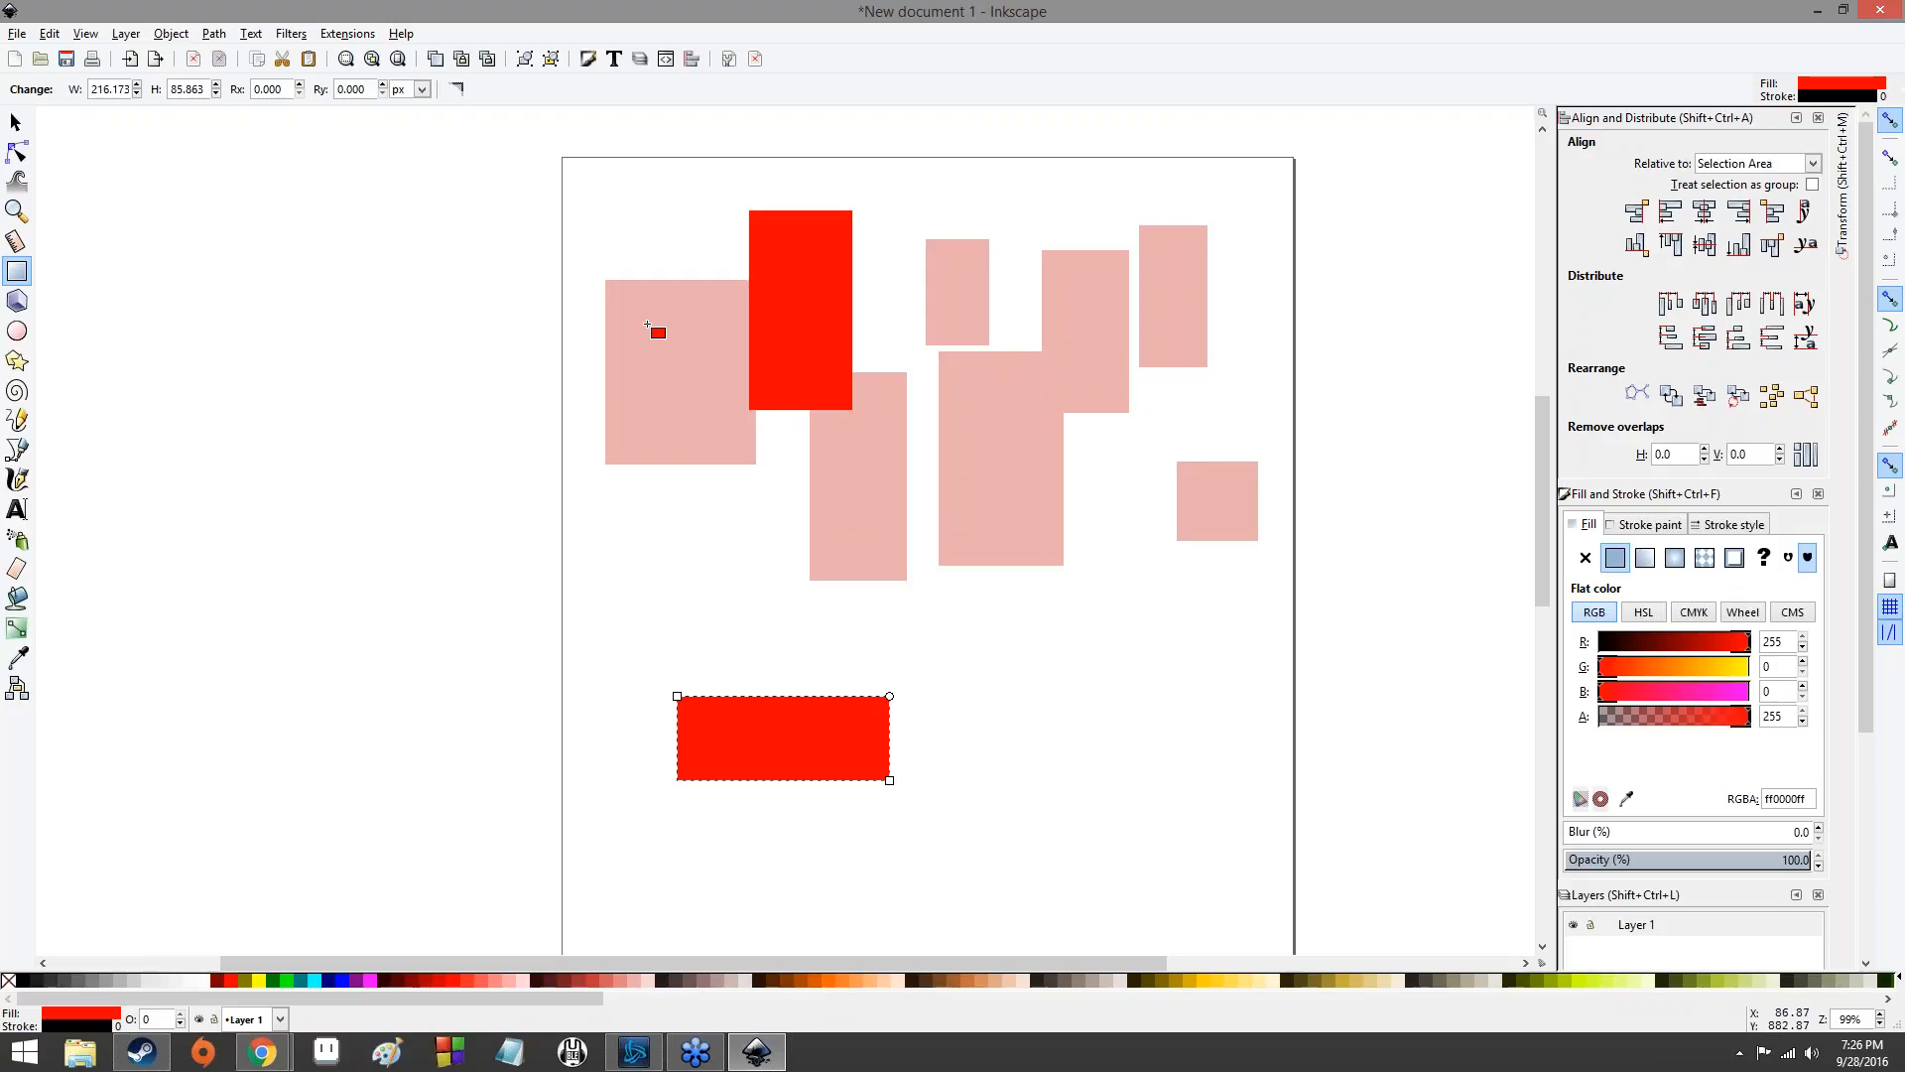
pyautogui.moveTo(913, 582); pyautogui.dragTo(1075, 708)
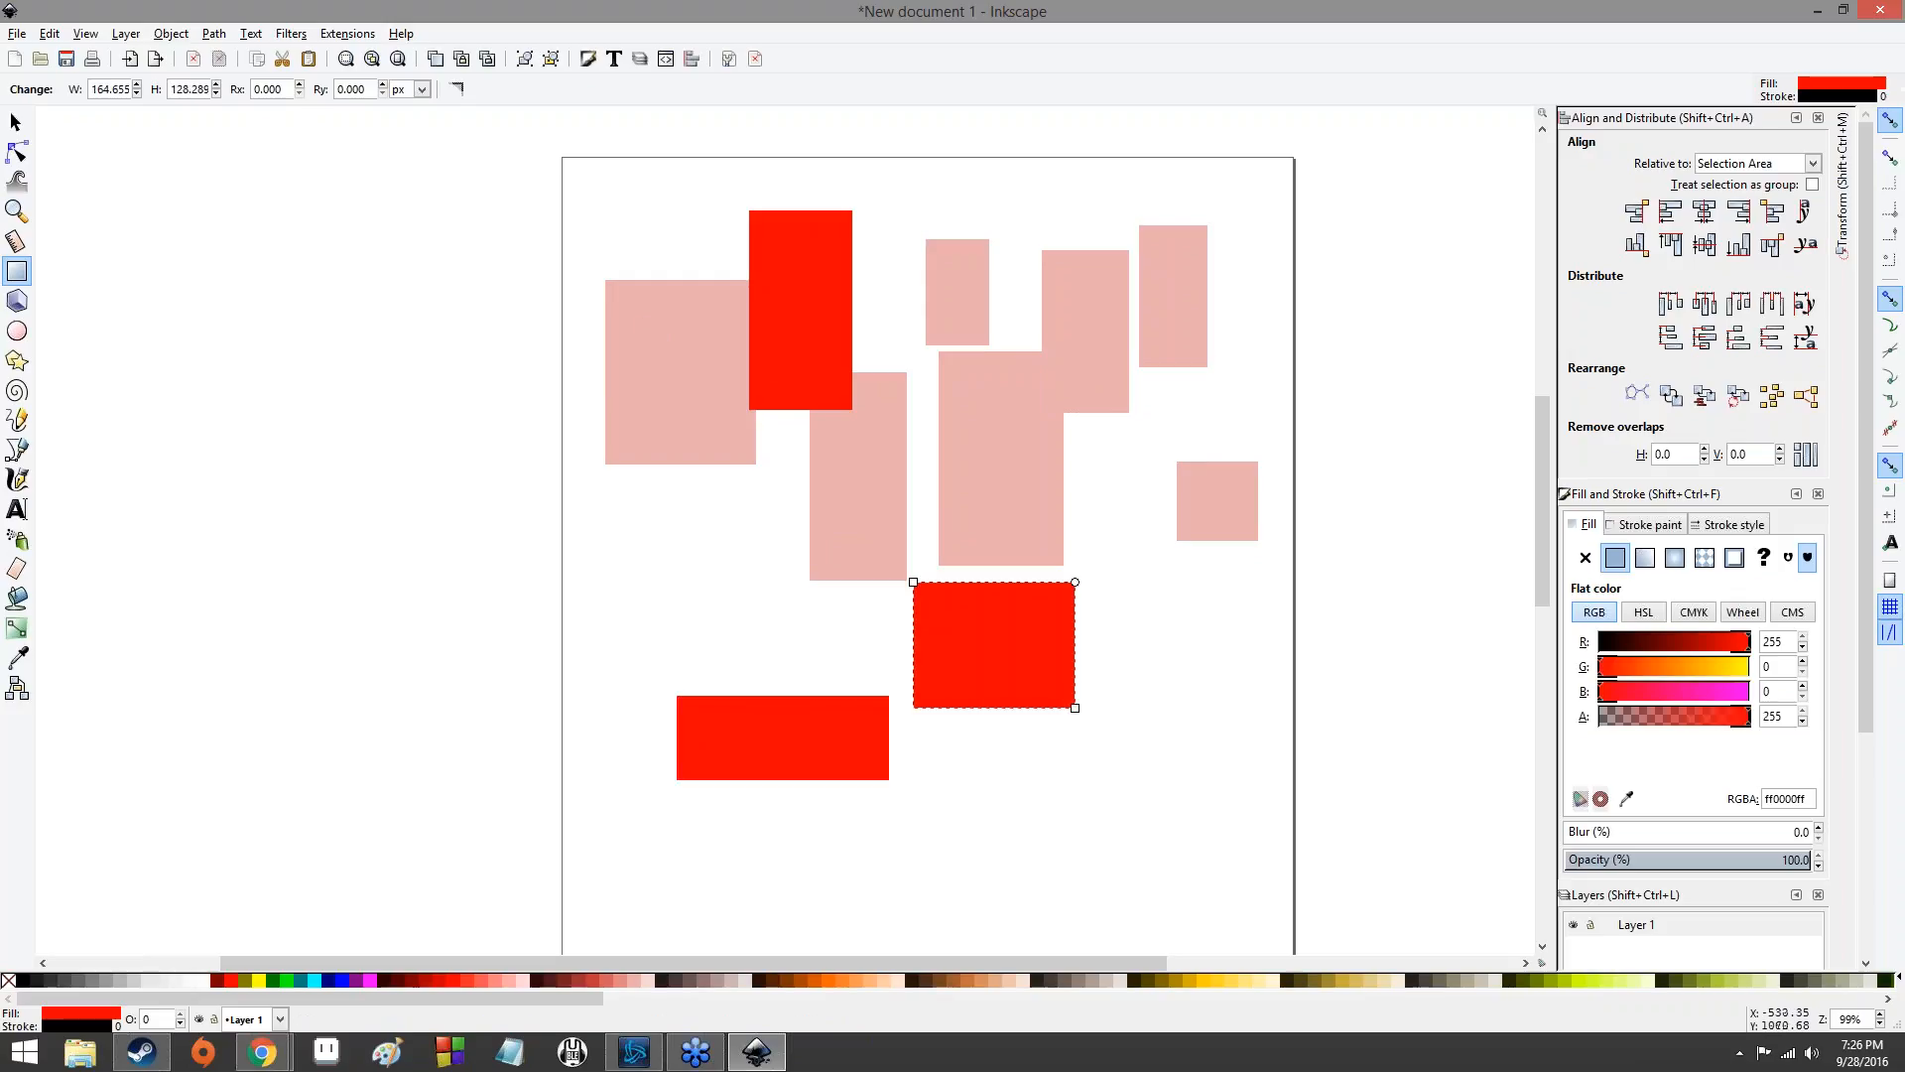
# - Recolor the large middle pink rectangle green and the one overlapping its upper corner orange (ff6600)
pyautogui.click(15, 123)
pyautogui.click(992, 499)
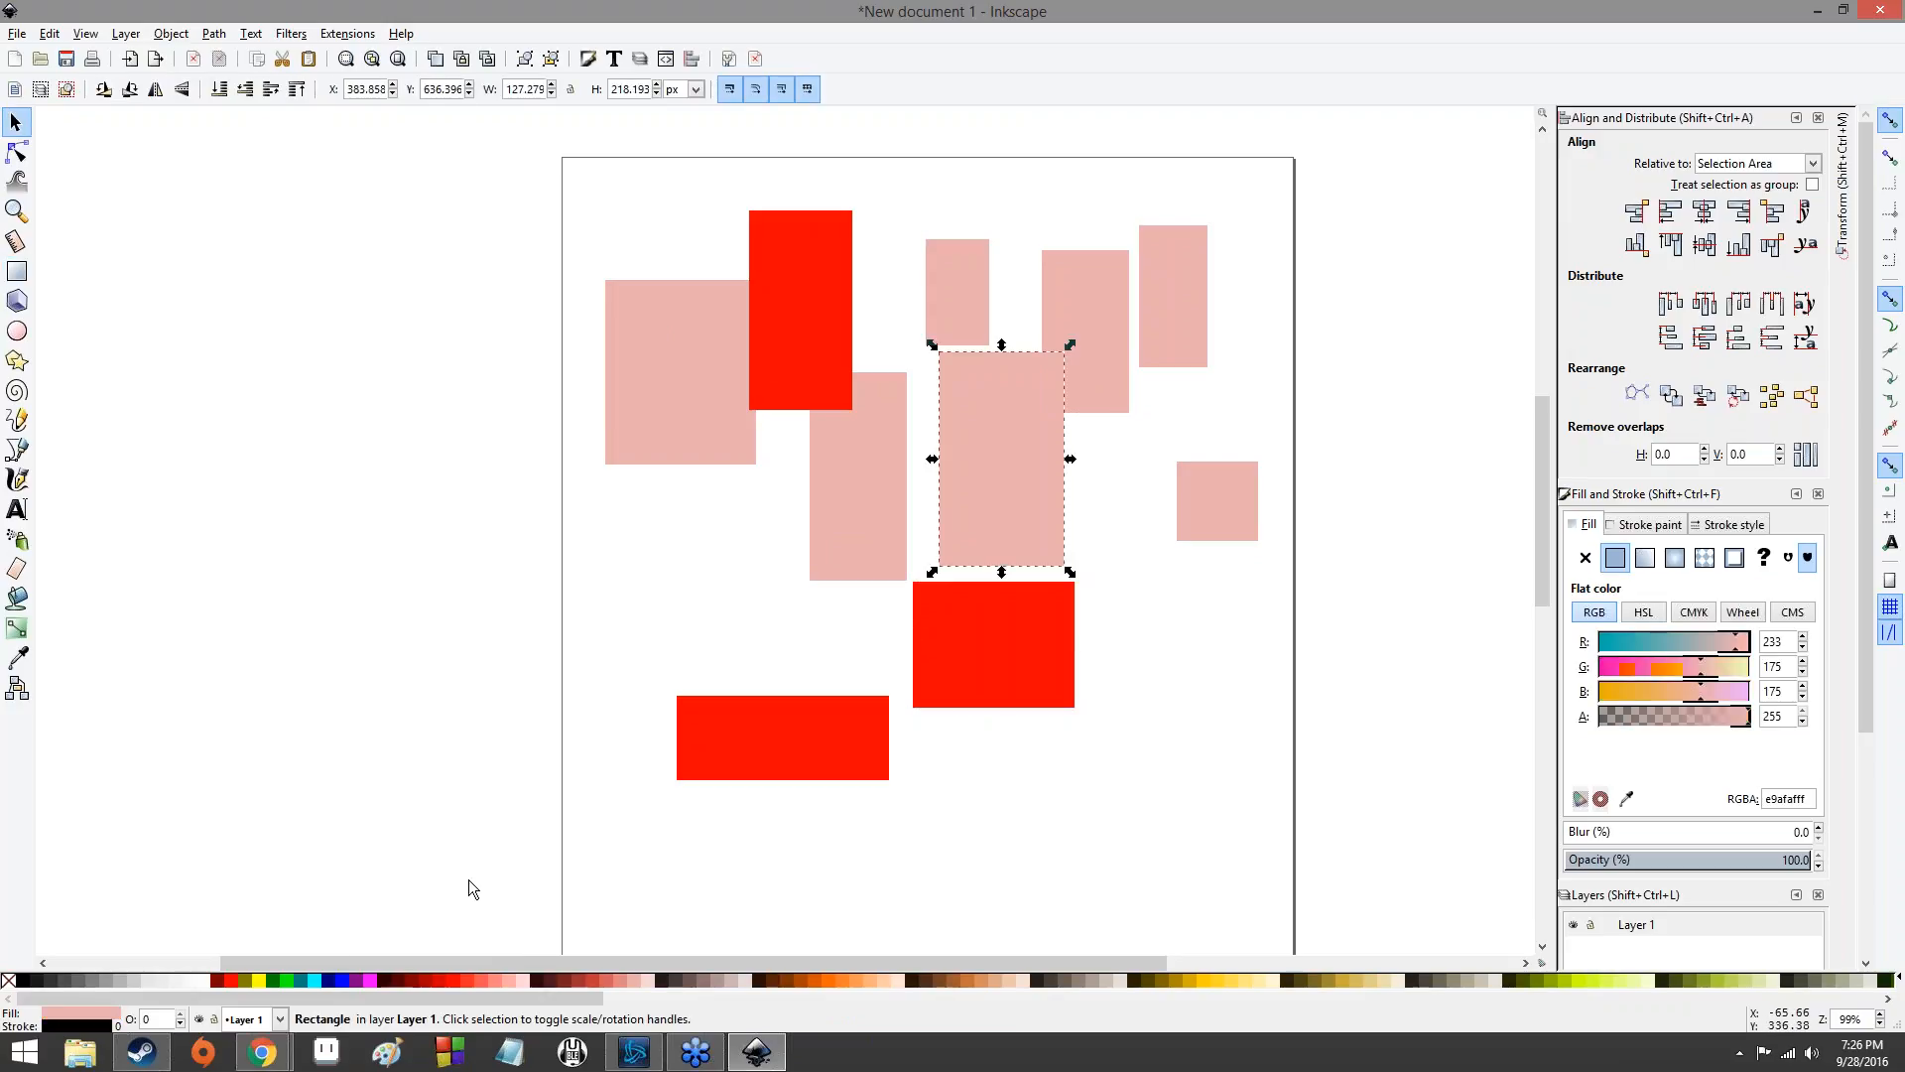
pyautogui.click(458, 980)
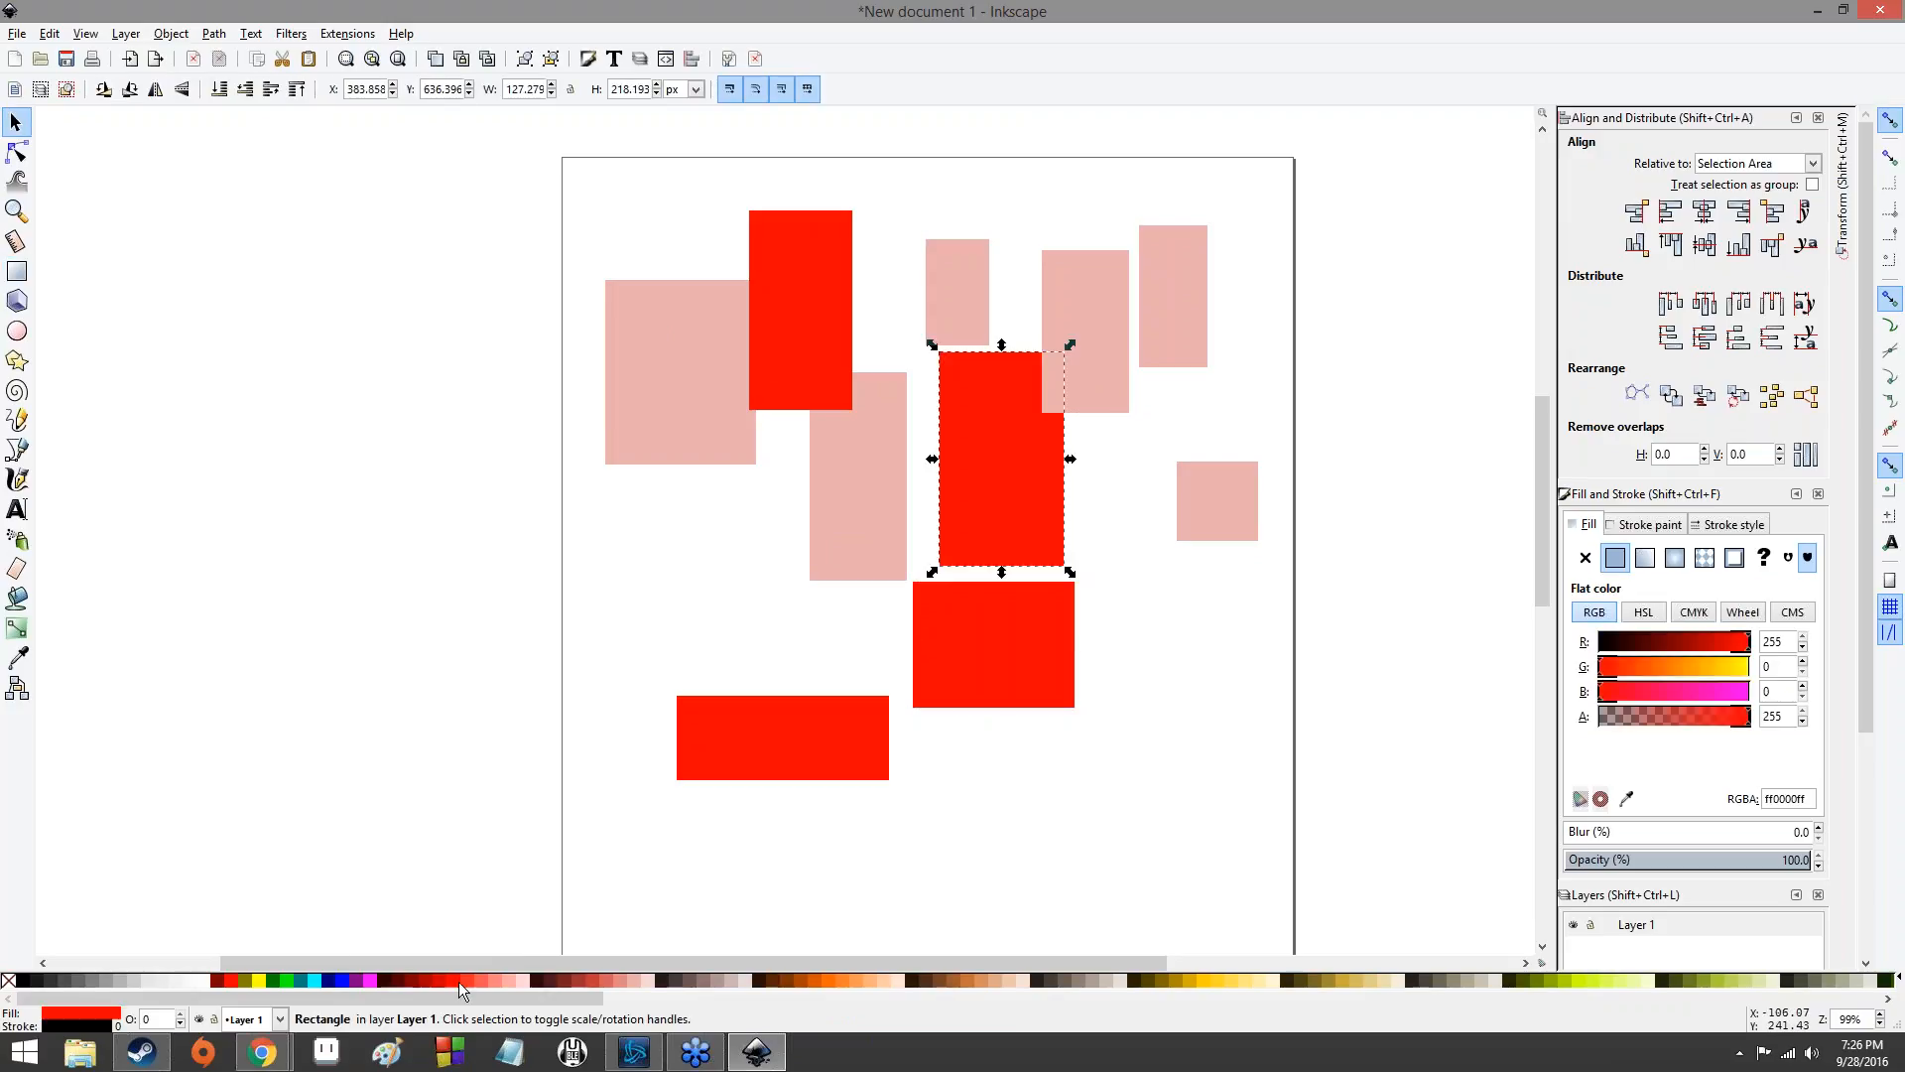
pyautogui.click(274, 981)
pyautogui.click(1091, 392)
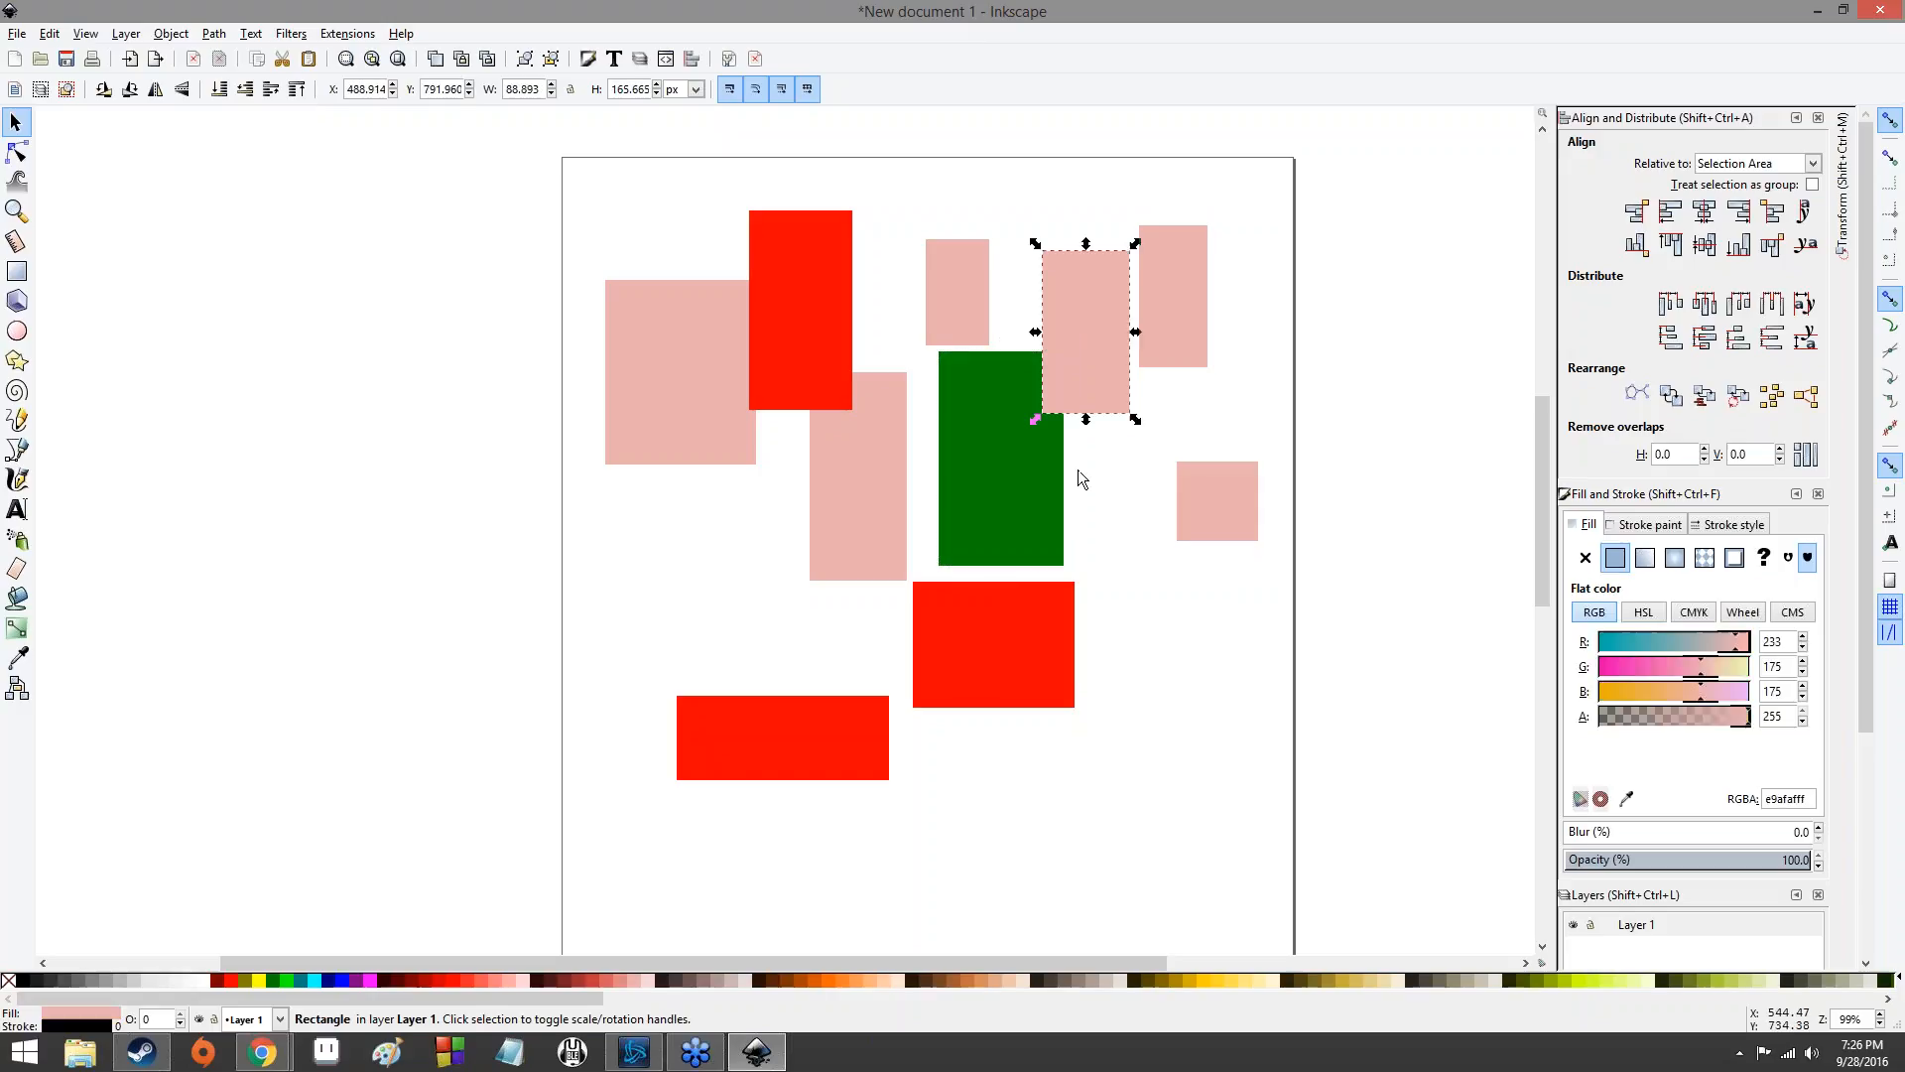
pyautogui.click(834, 981)
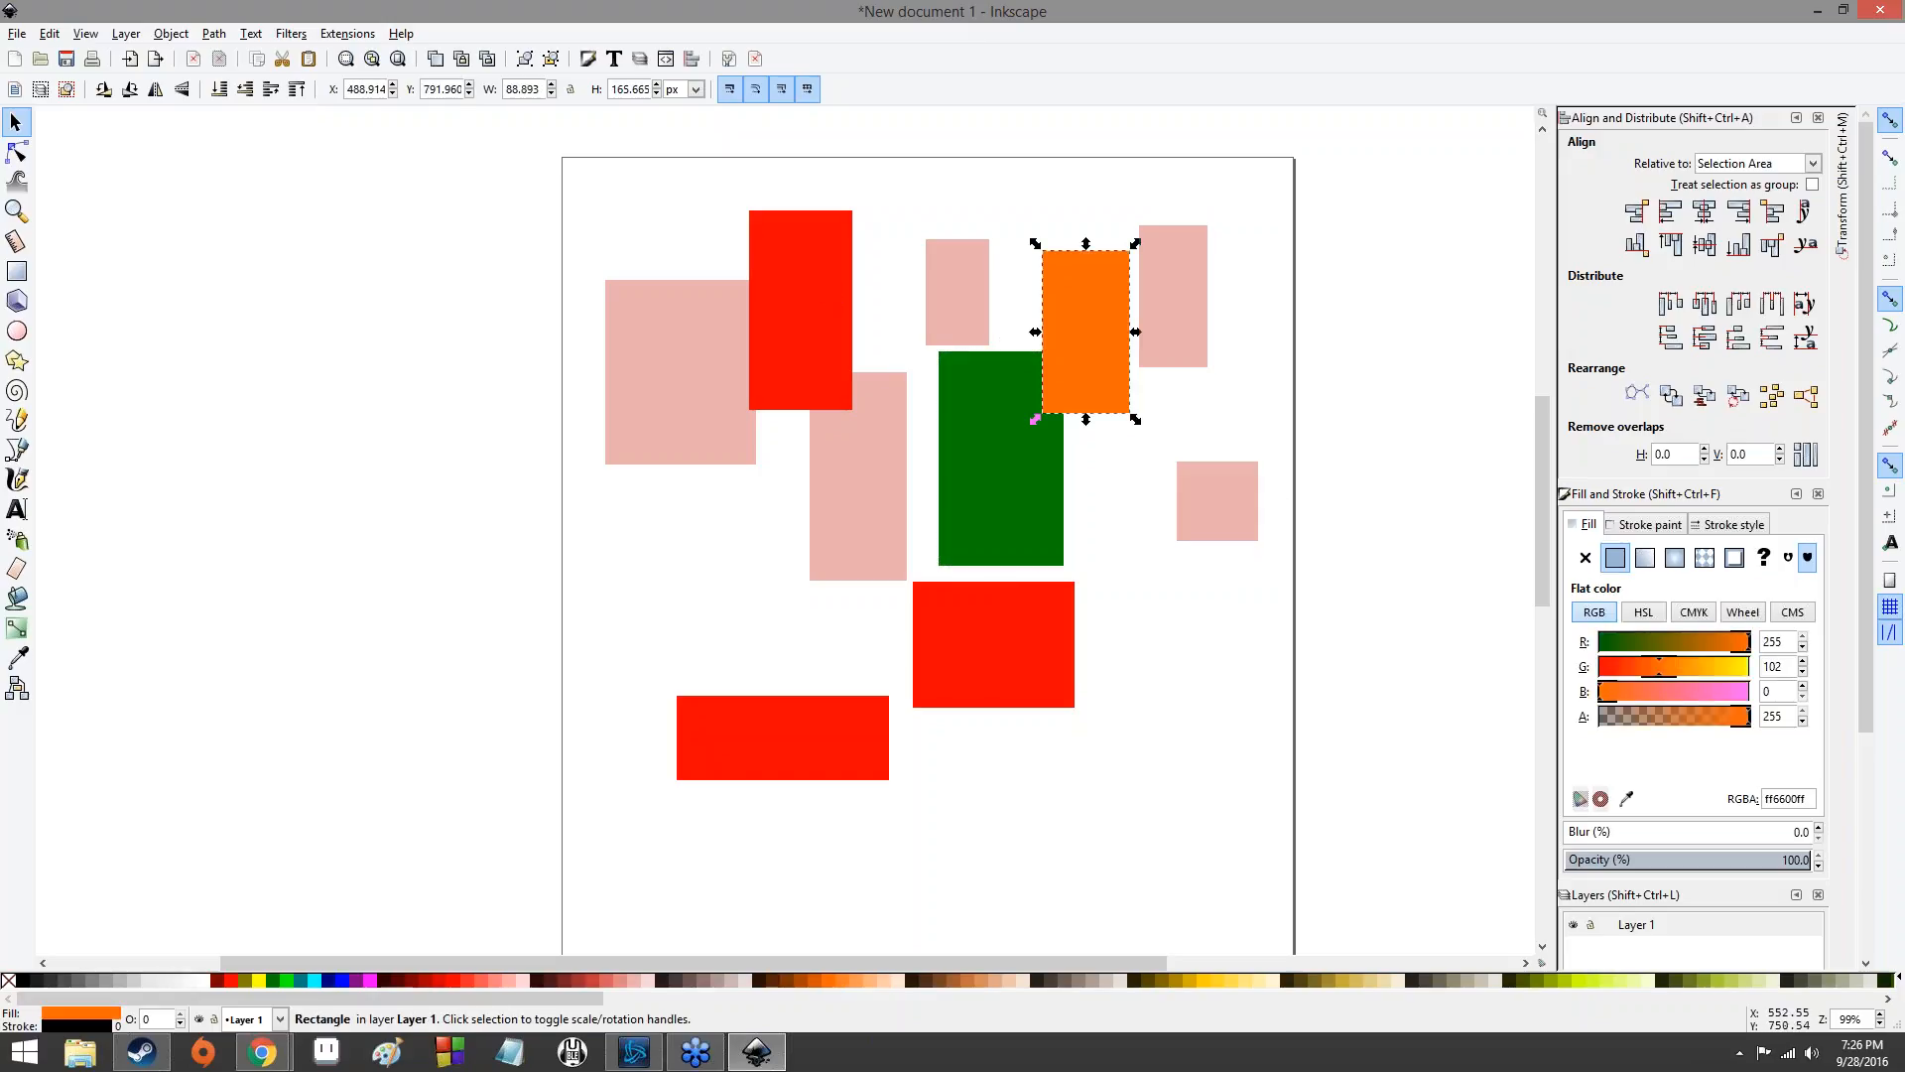
# - Move the orange rectangle to the page's lower right area and enlarge it to about 125 by 199 px
pyautogui.moveTo(1093, 319); pyautogui.dragTo(1219, 728)
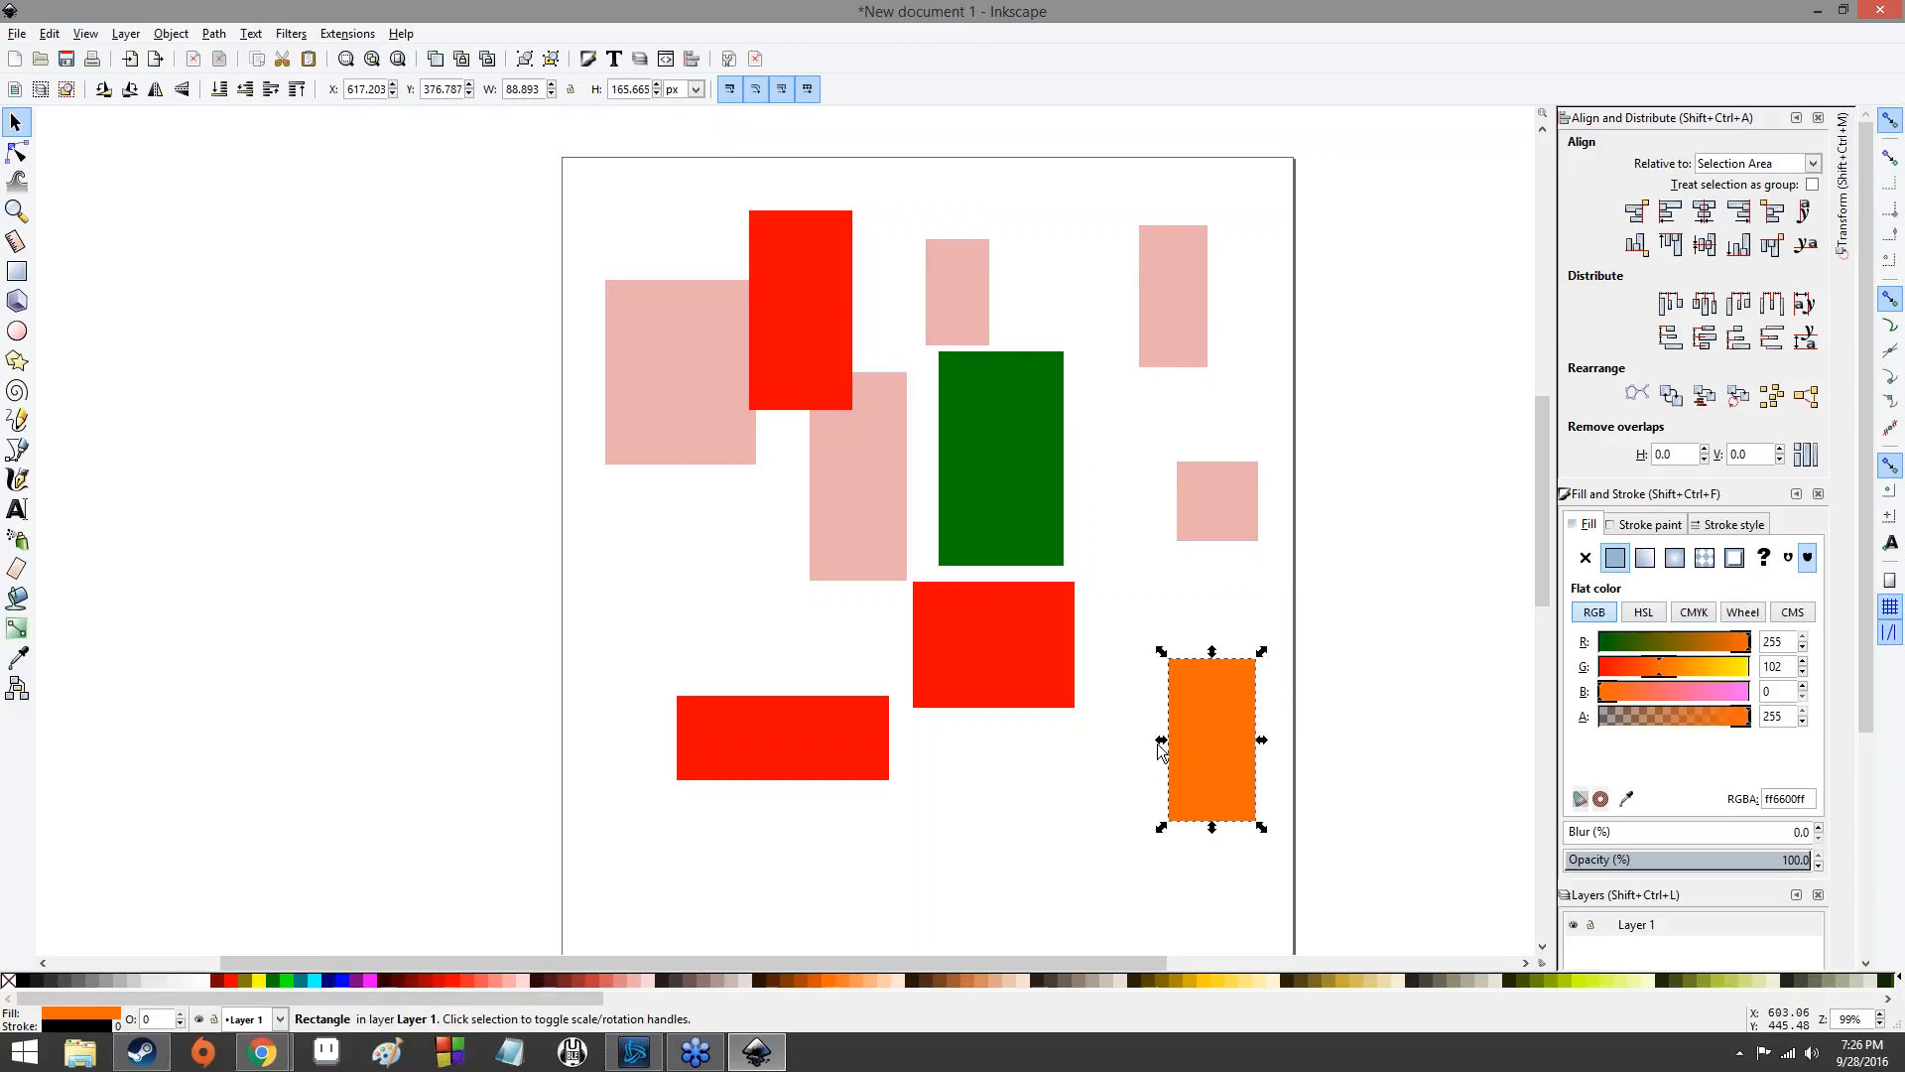
pyautogui.moveTo(1161, 741)
pyautogui.mouseDown()
pyautogui.moveTo(1069, 753)
pyautogui.moveTo(1133, 754)
pyautogui.mouseUp()
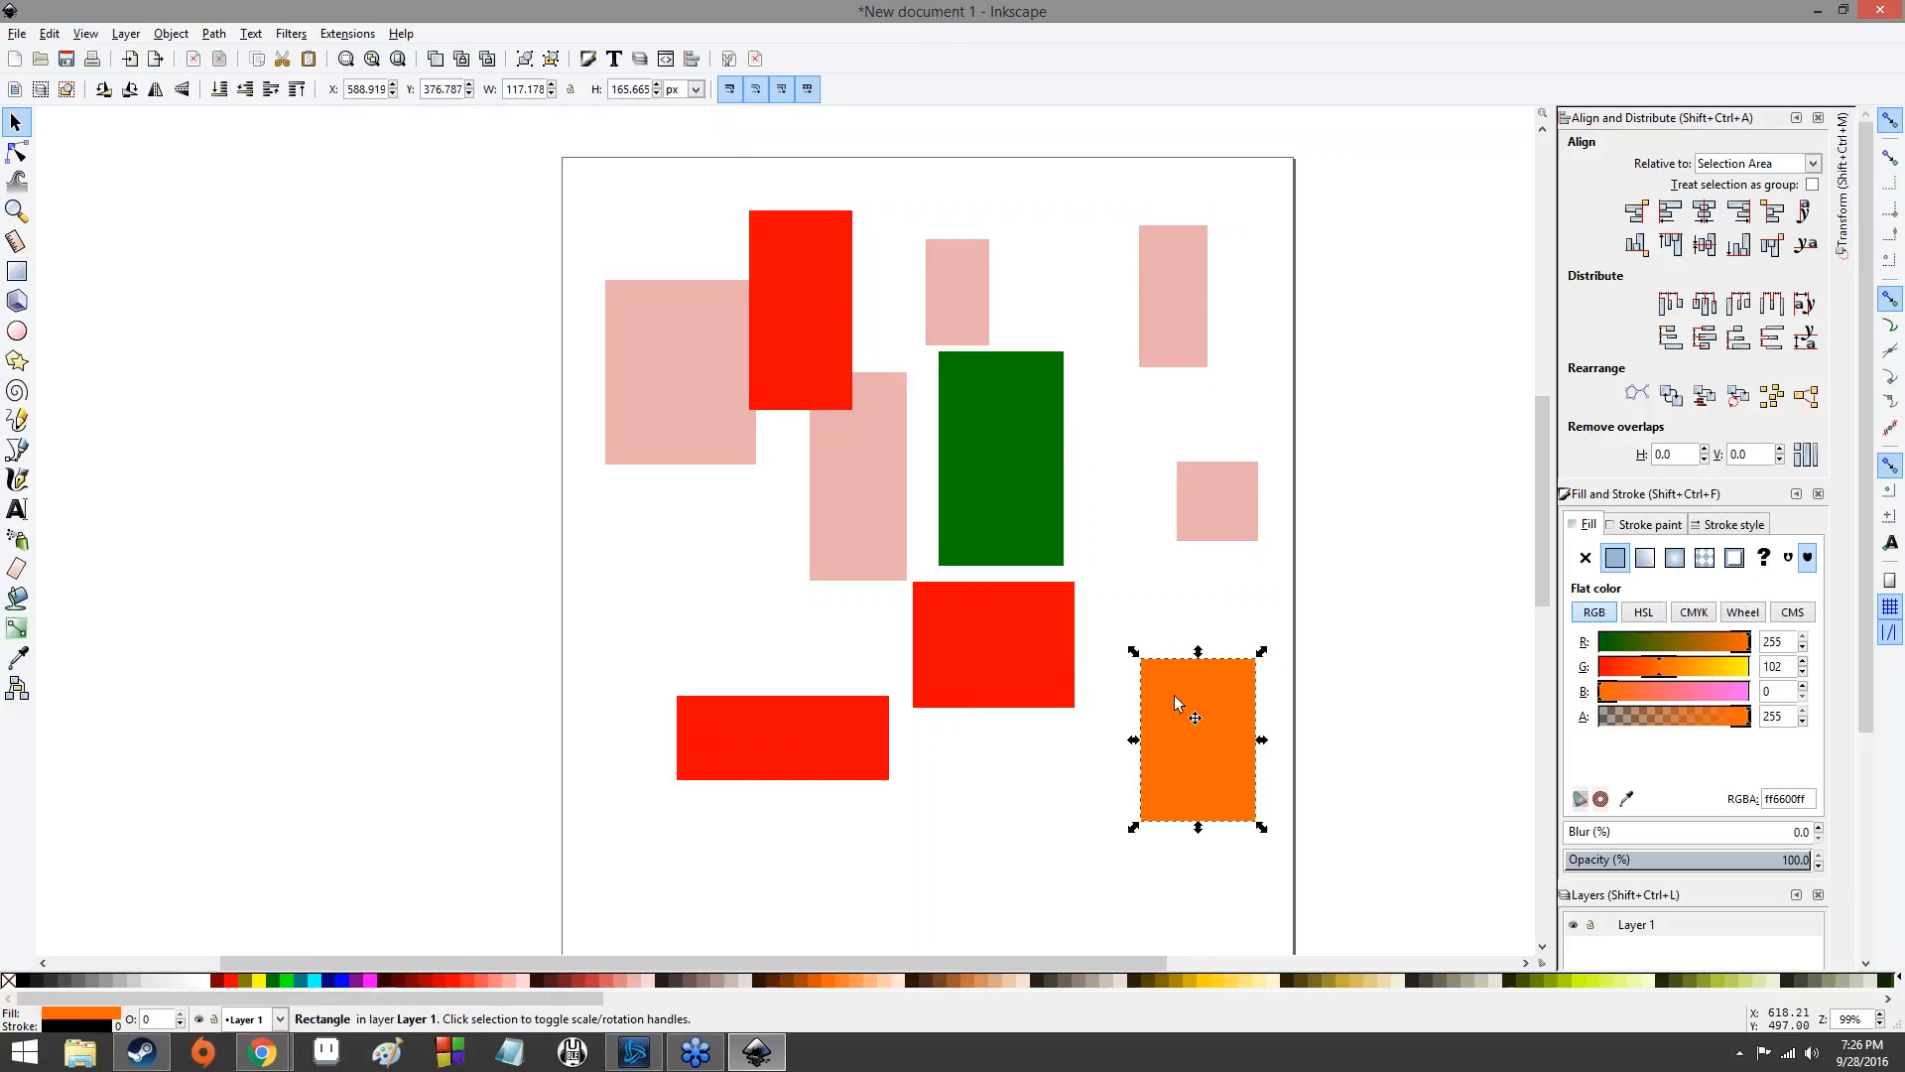
pyautogui.moveTo(1198, 651); pyautogui.dragTo(1265, 622)
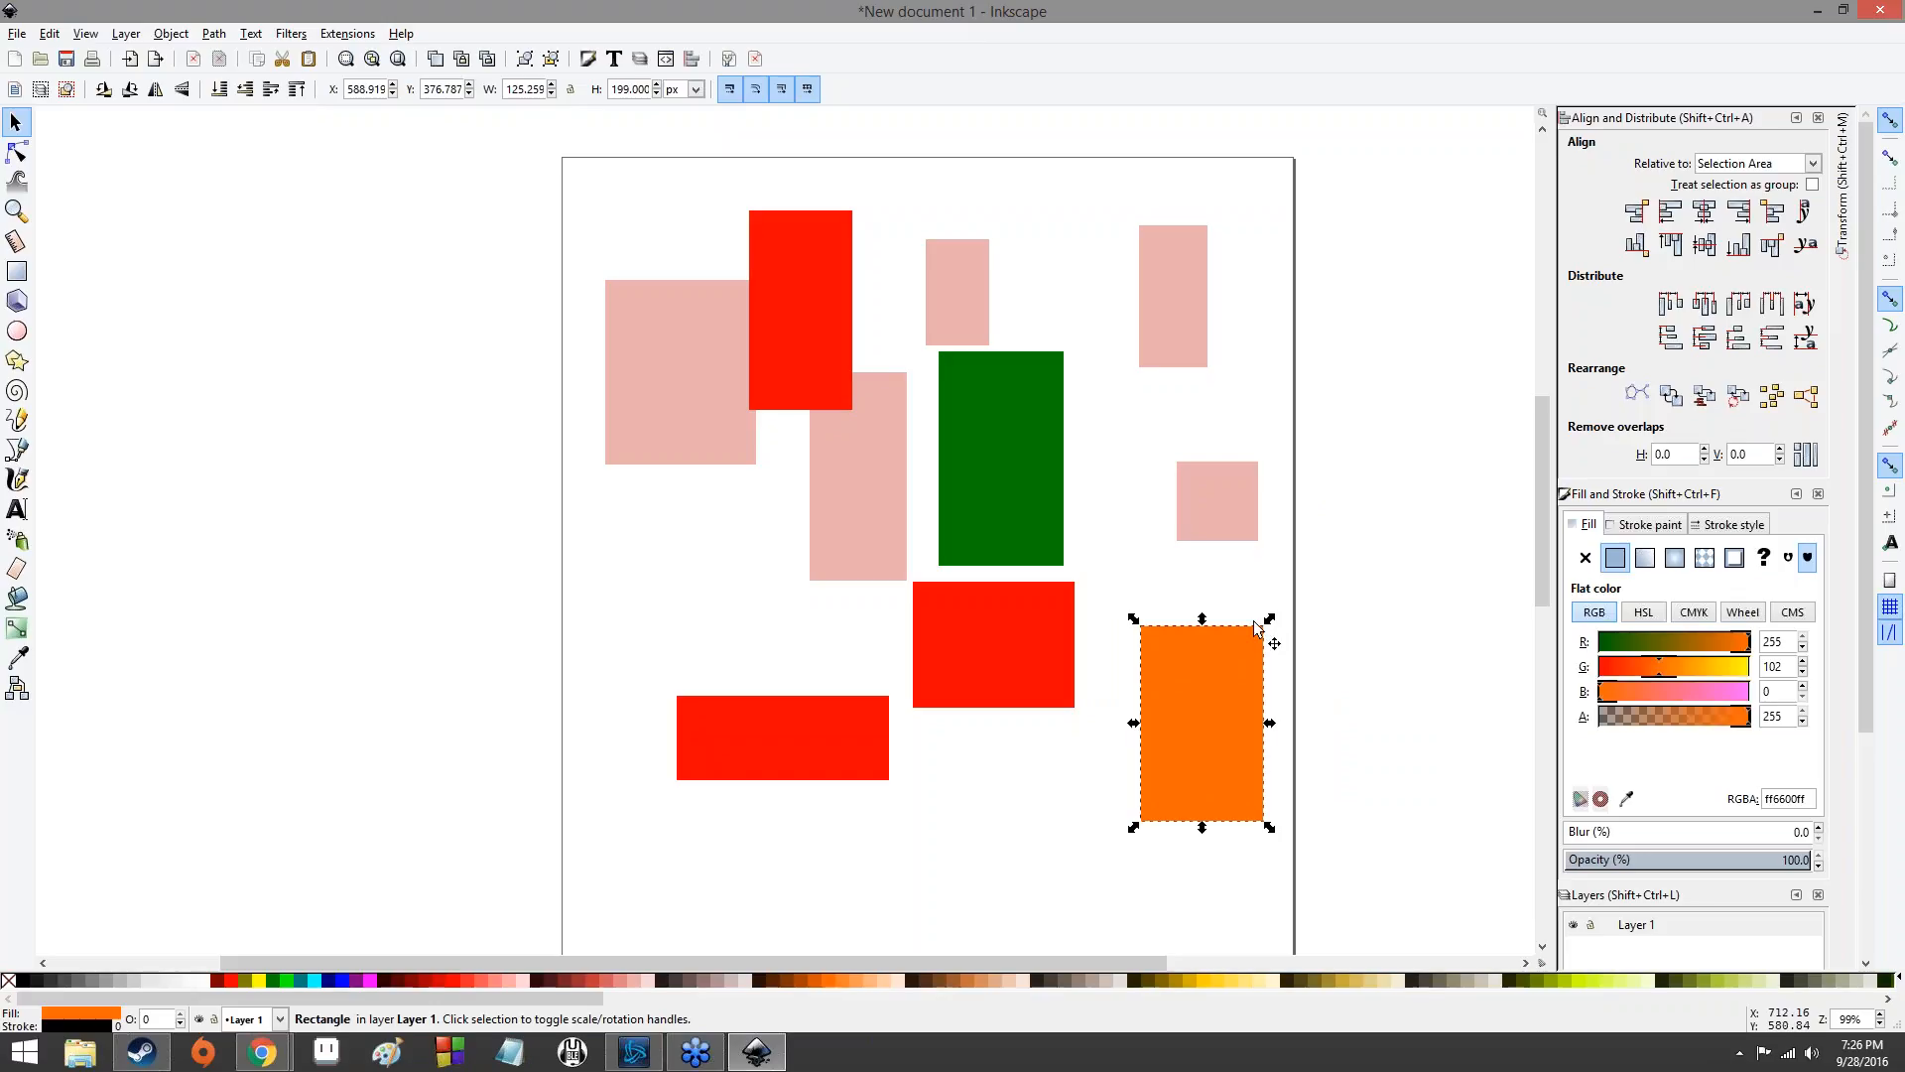
# - Switch the orange rectangle to its rotation handles and try rotating and skewing it
pyautogui.click(1194, 736)
pyautogui.moveTo(1135, 623); pyautogui.dragTo(1302, 880)
pyautogui.moveTo(1200, 839); pyautogui.dragTo(1195, 671)
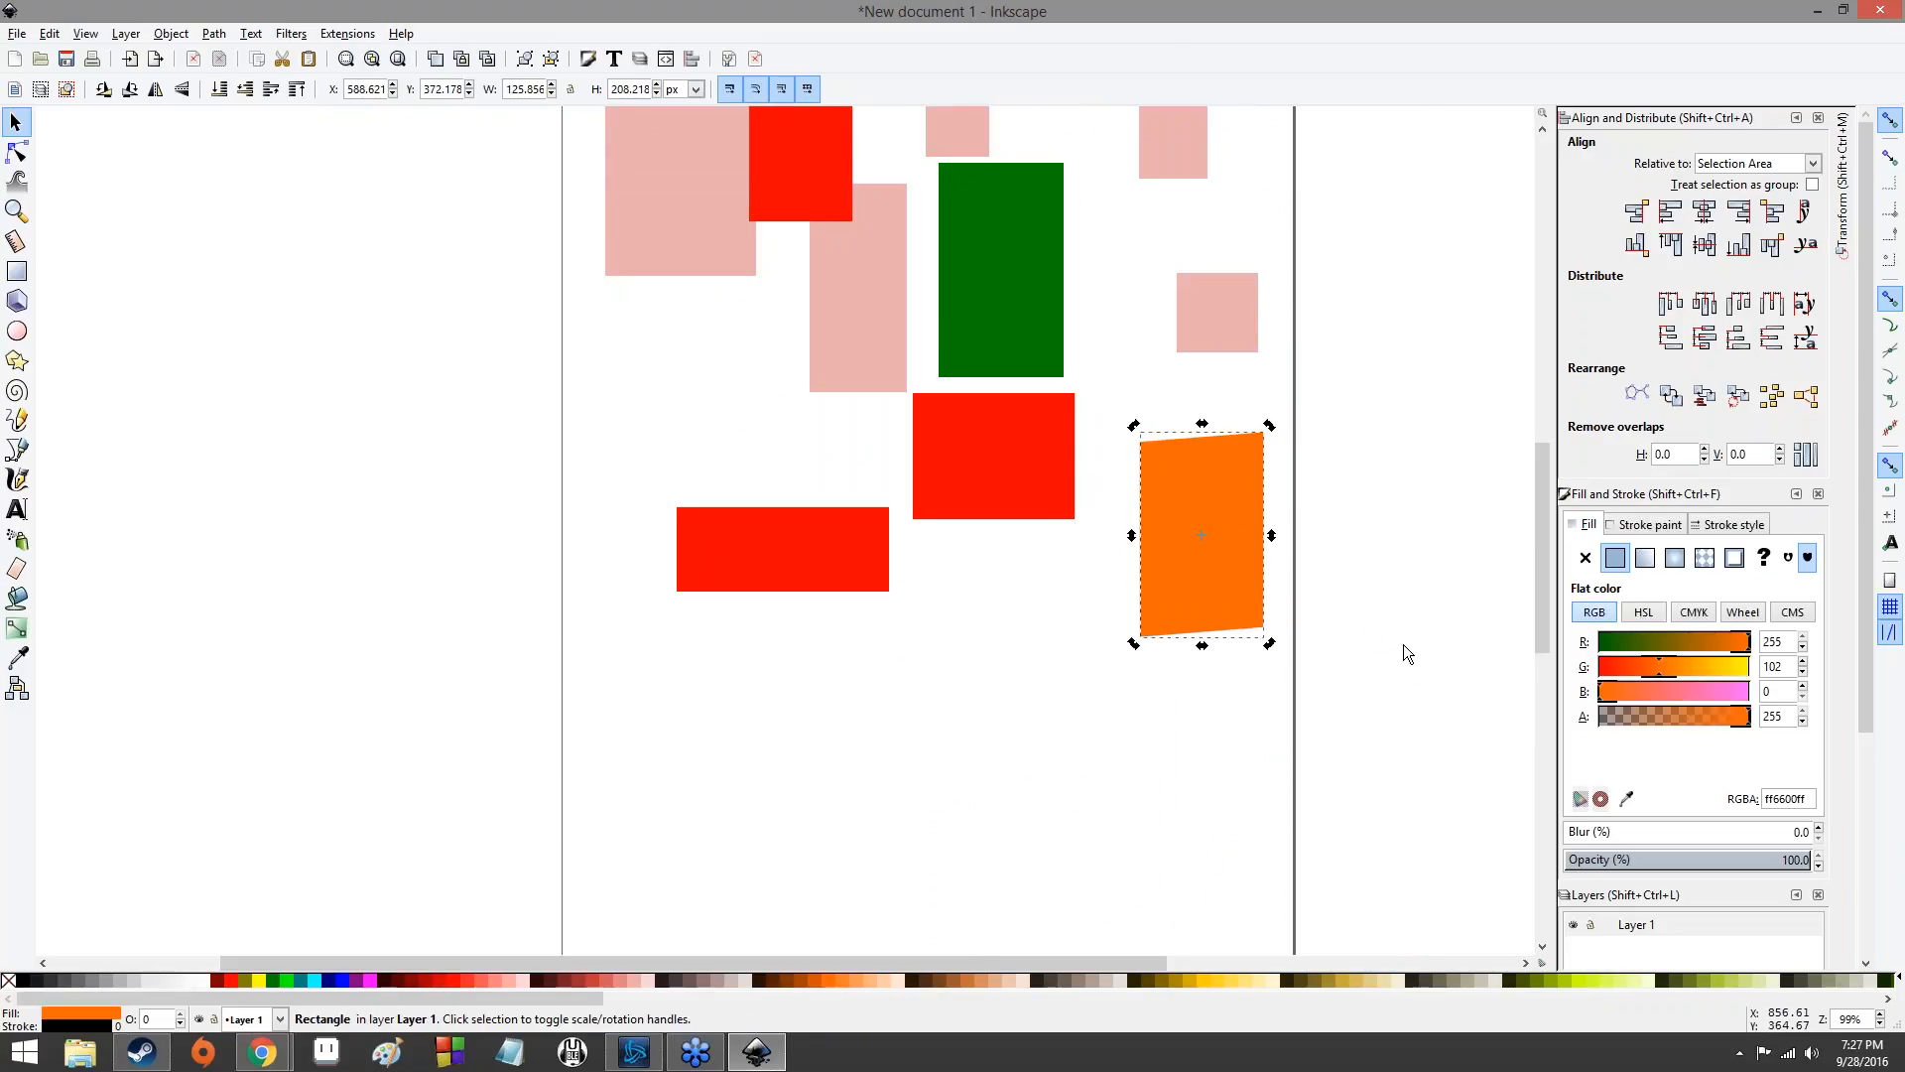
pyautogui.moveTo(1270, 644); pyautogui.dragTo(1208, 642)
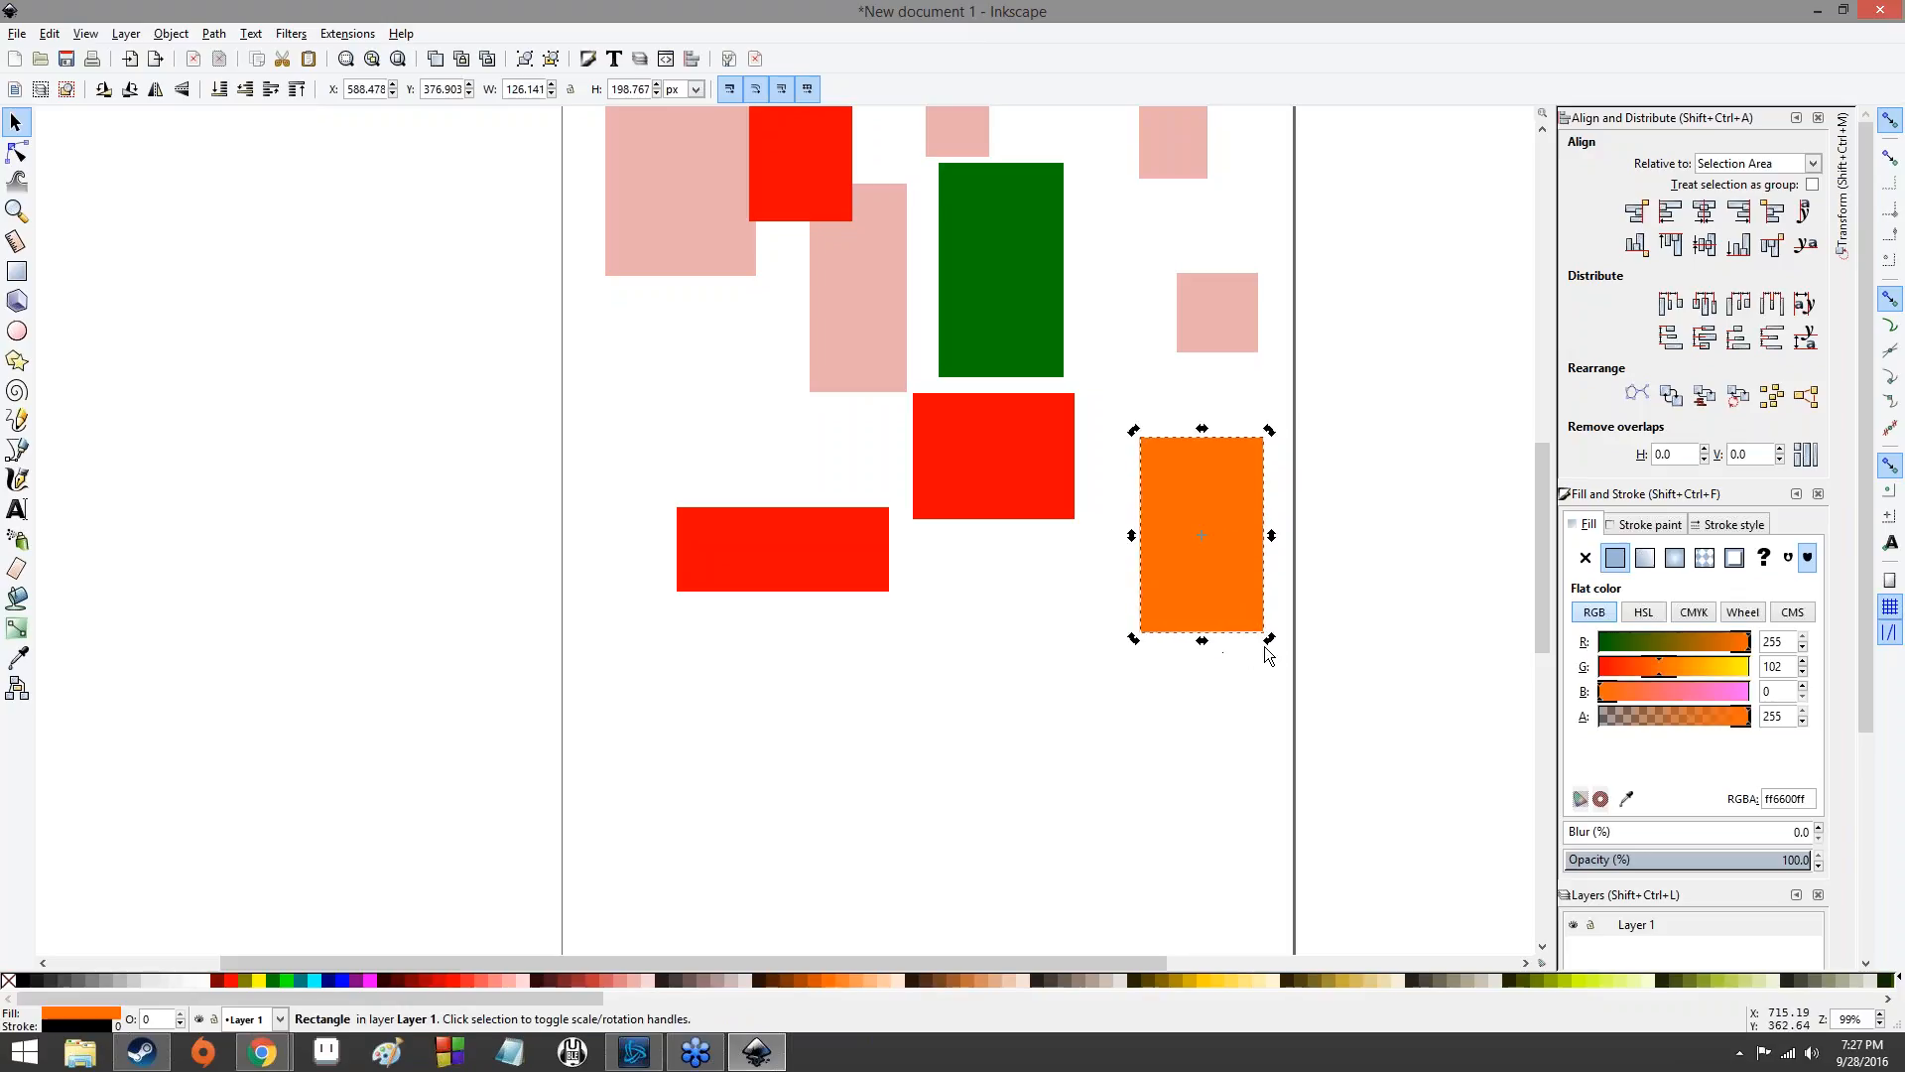
# - Deselect and reselect the orange rectangle, bring back its rotation handles and try rotating it again
pyautogui.click(1269, 646)
pyautogui.click(1261, 629)
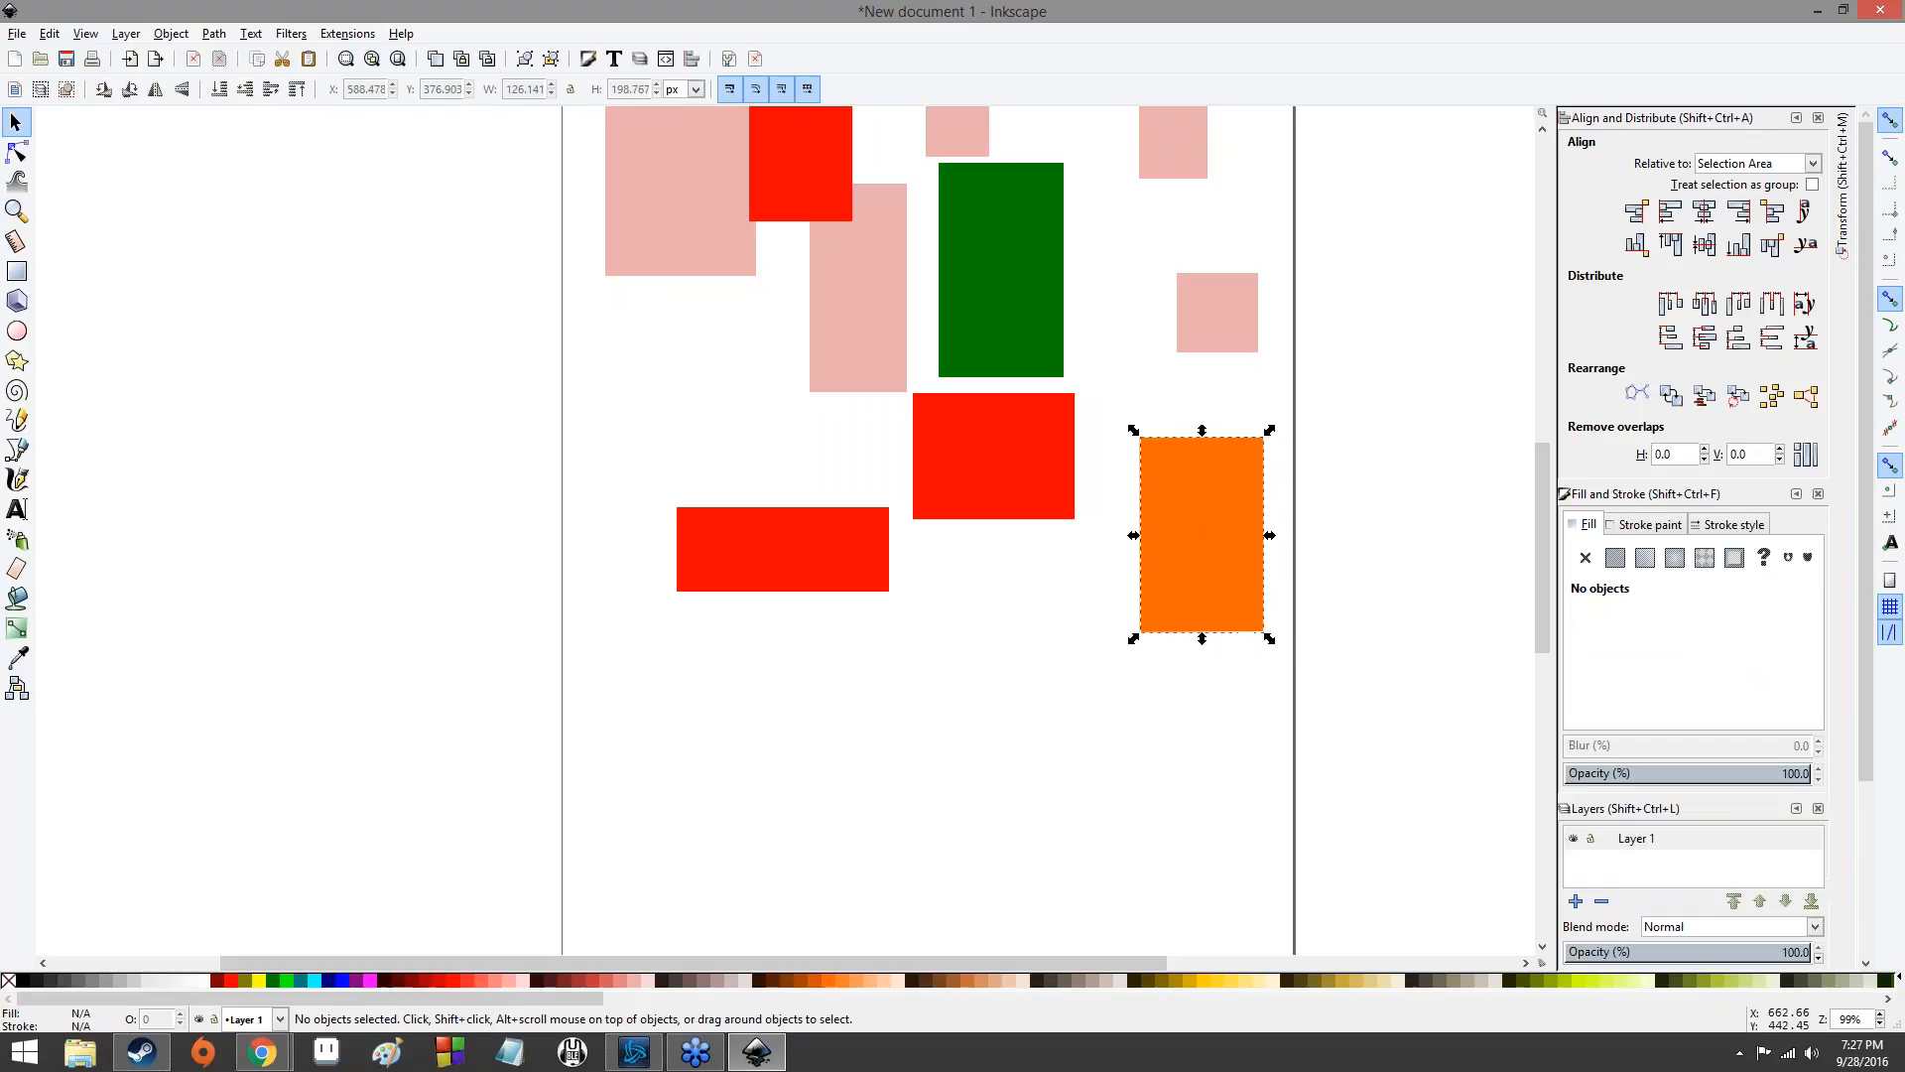
pyautogui.click(1261, 629)
pyautogui.moveTo(937, 545); pyautogui.dragTo(1350, 758)
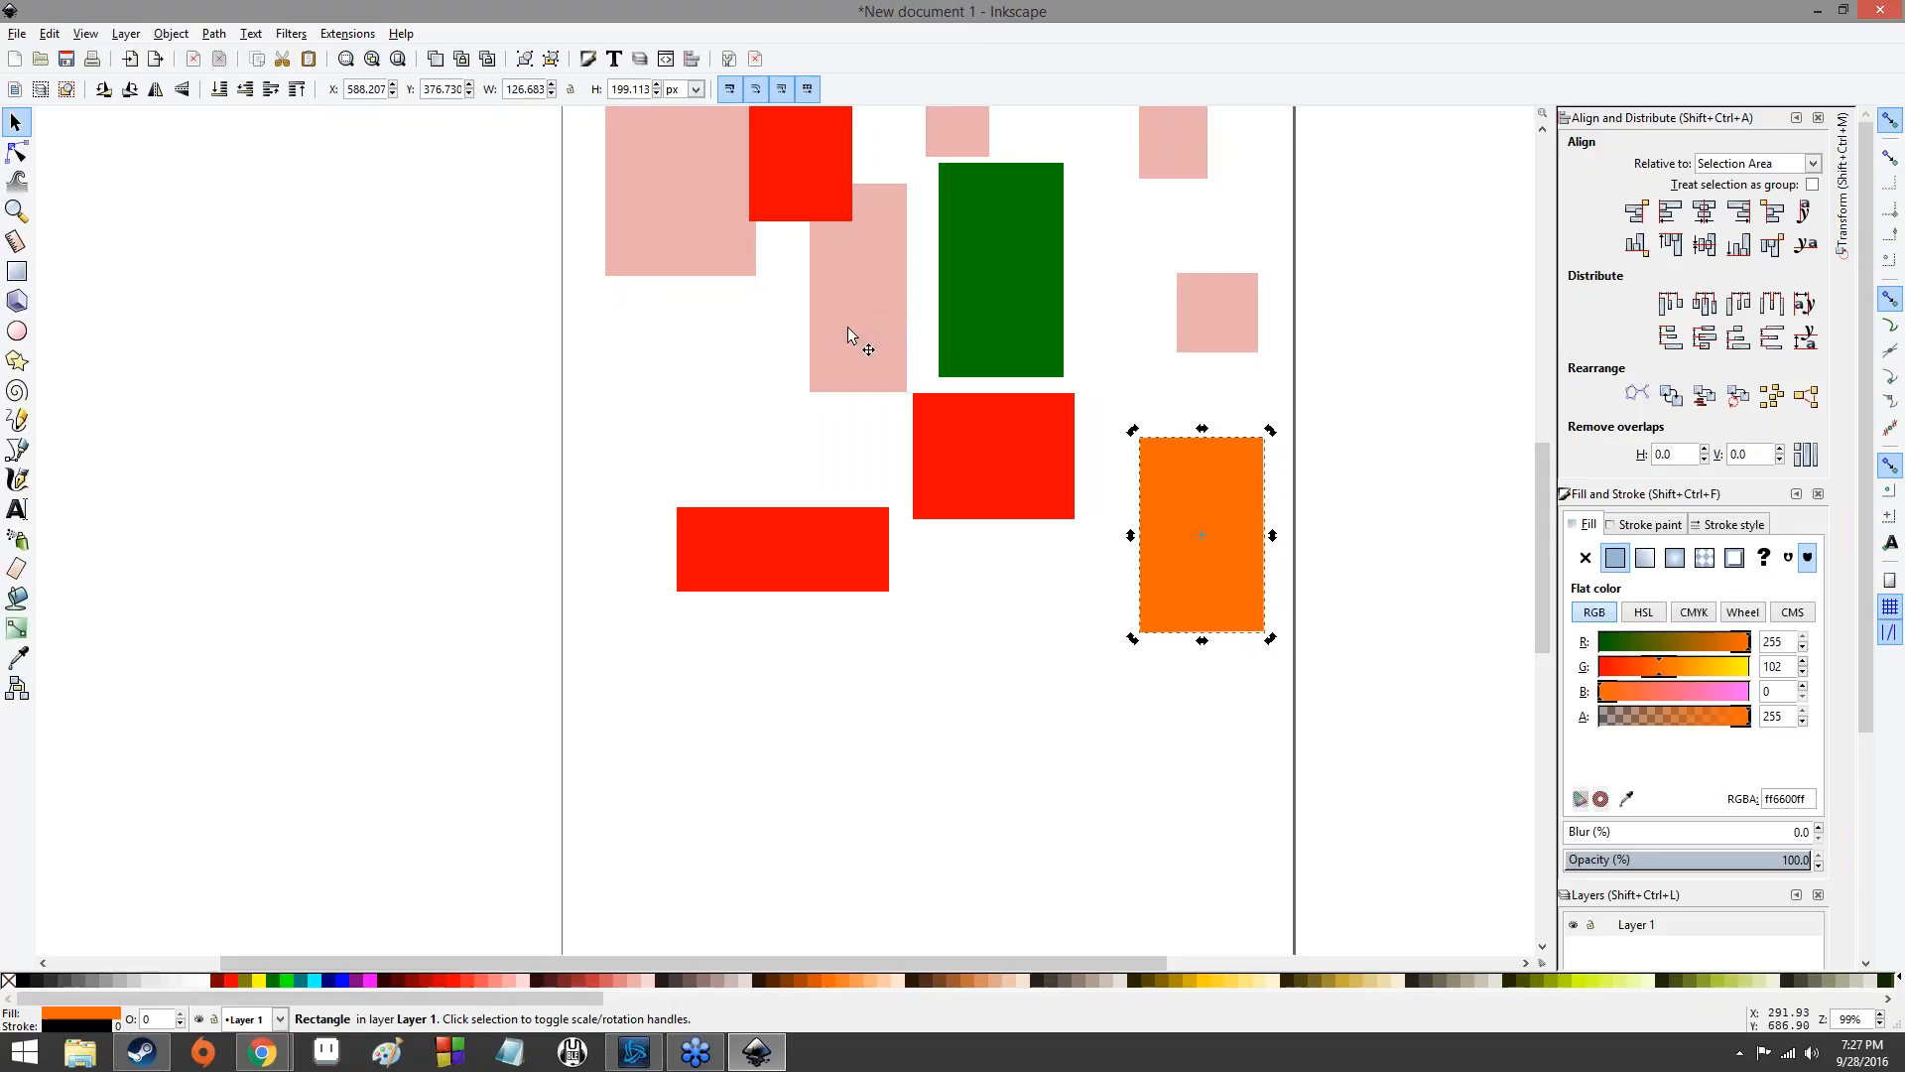
# - Toggle the orange rectangle between scale and rotation handles and try skewing it by its side handle
pyautogui.click(1177, 504)
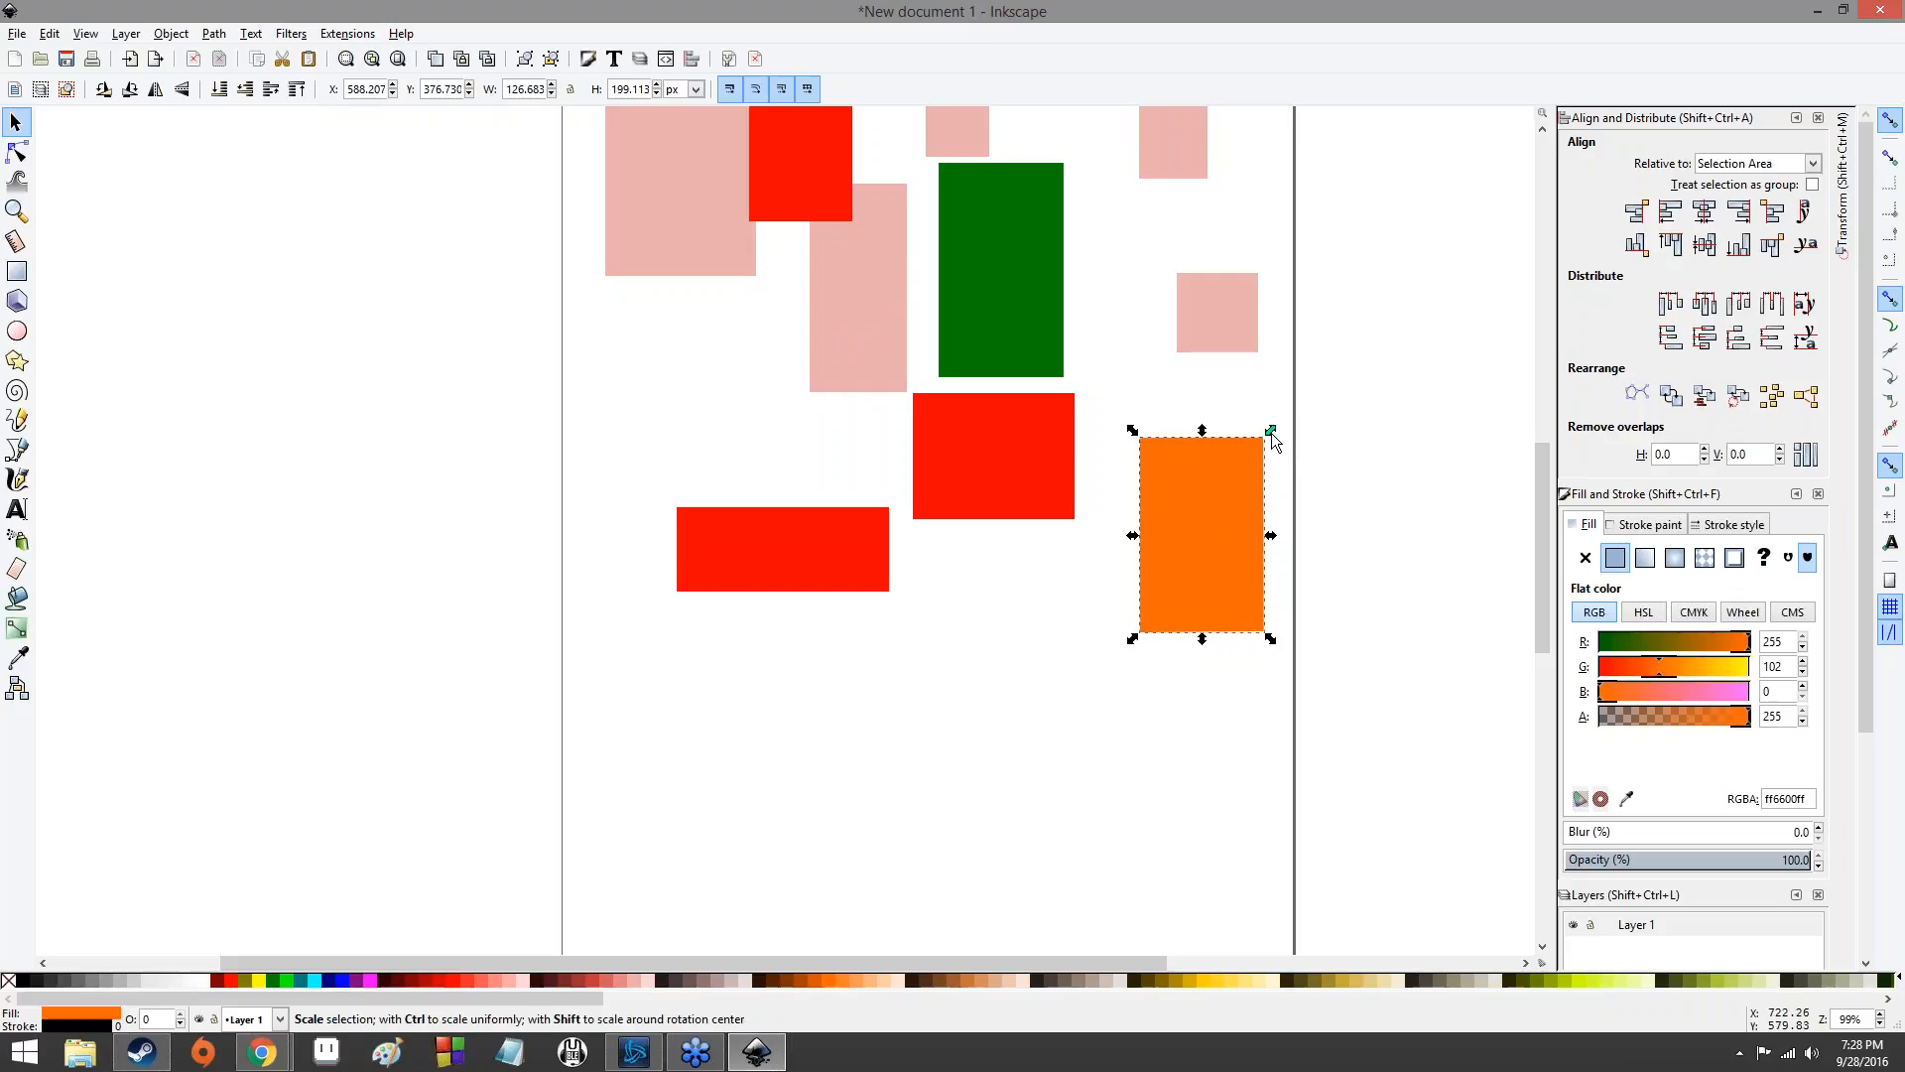
pyautogui.click(1201, 492)
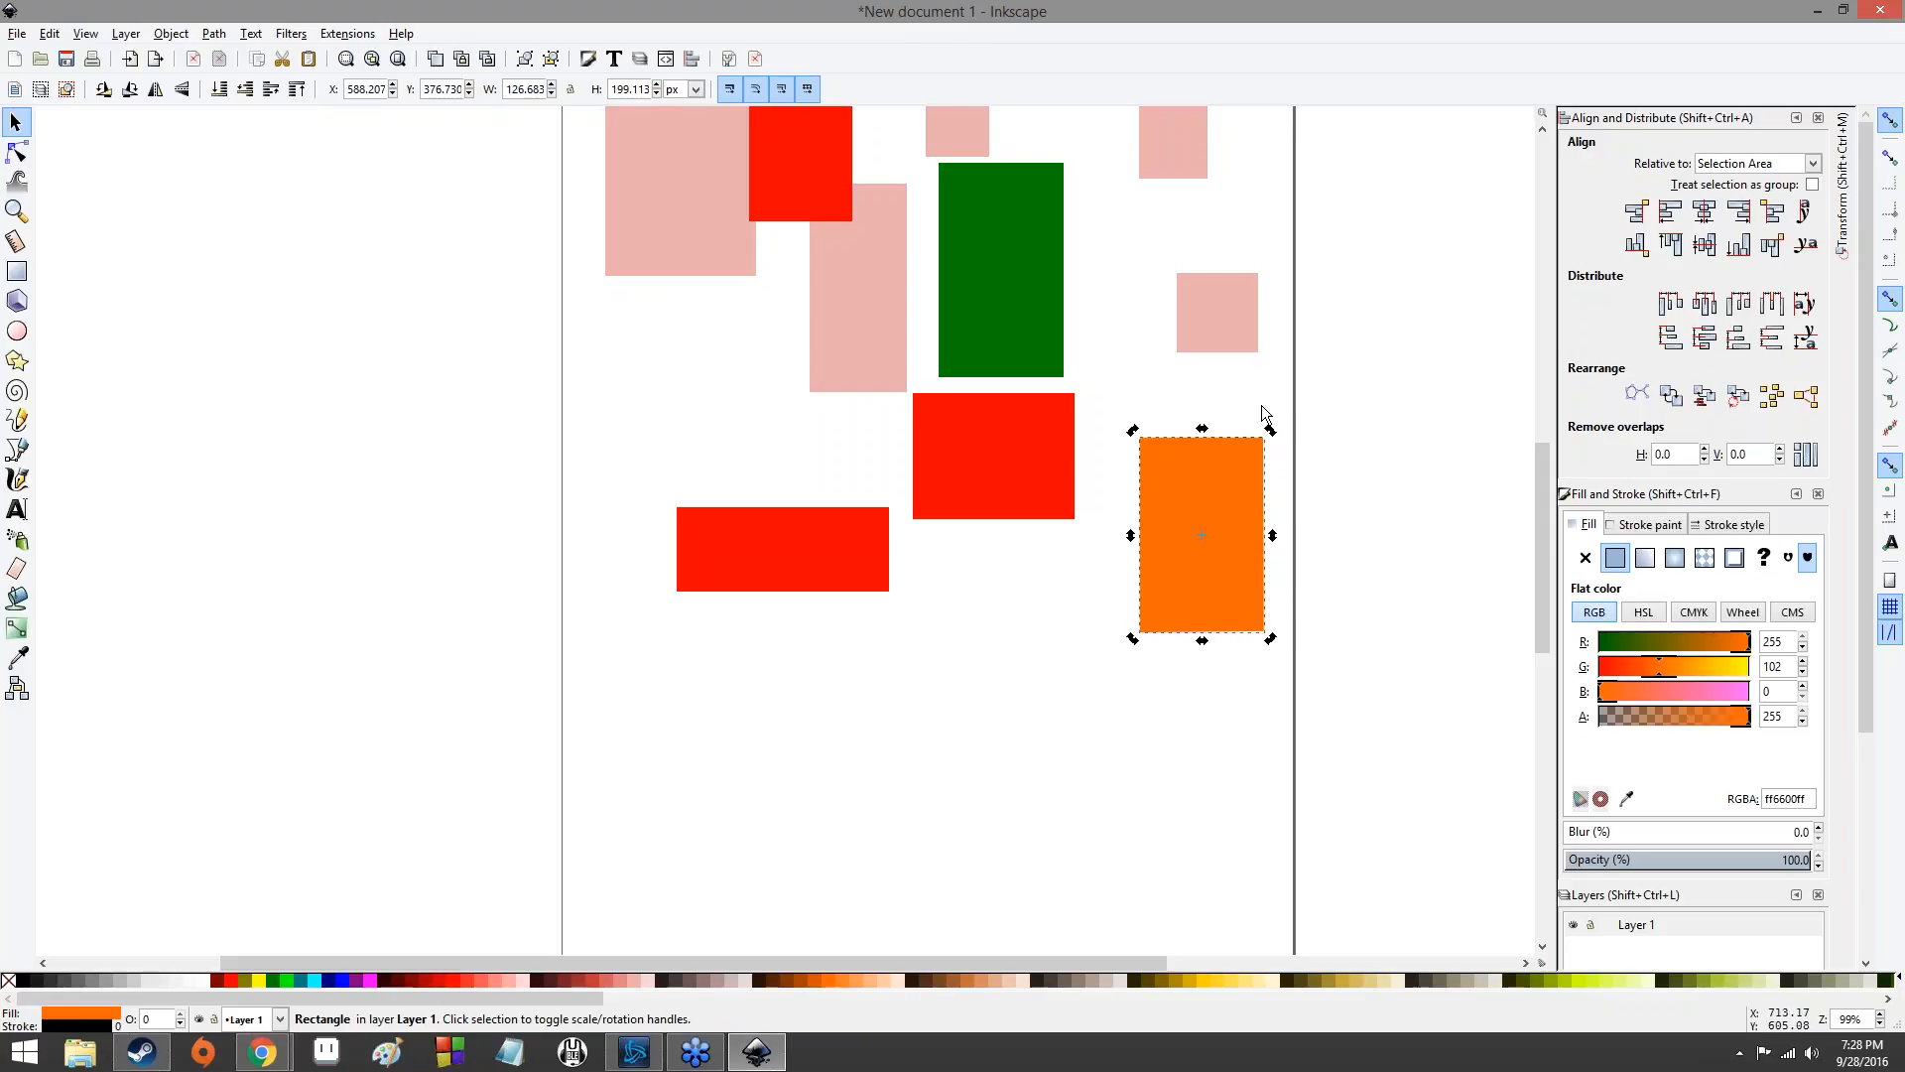
pyautogui.click(1253, 534)
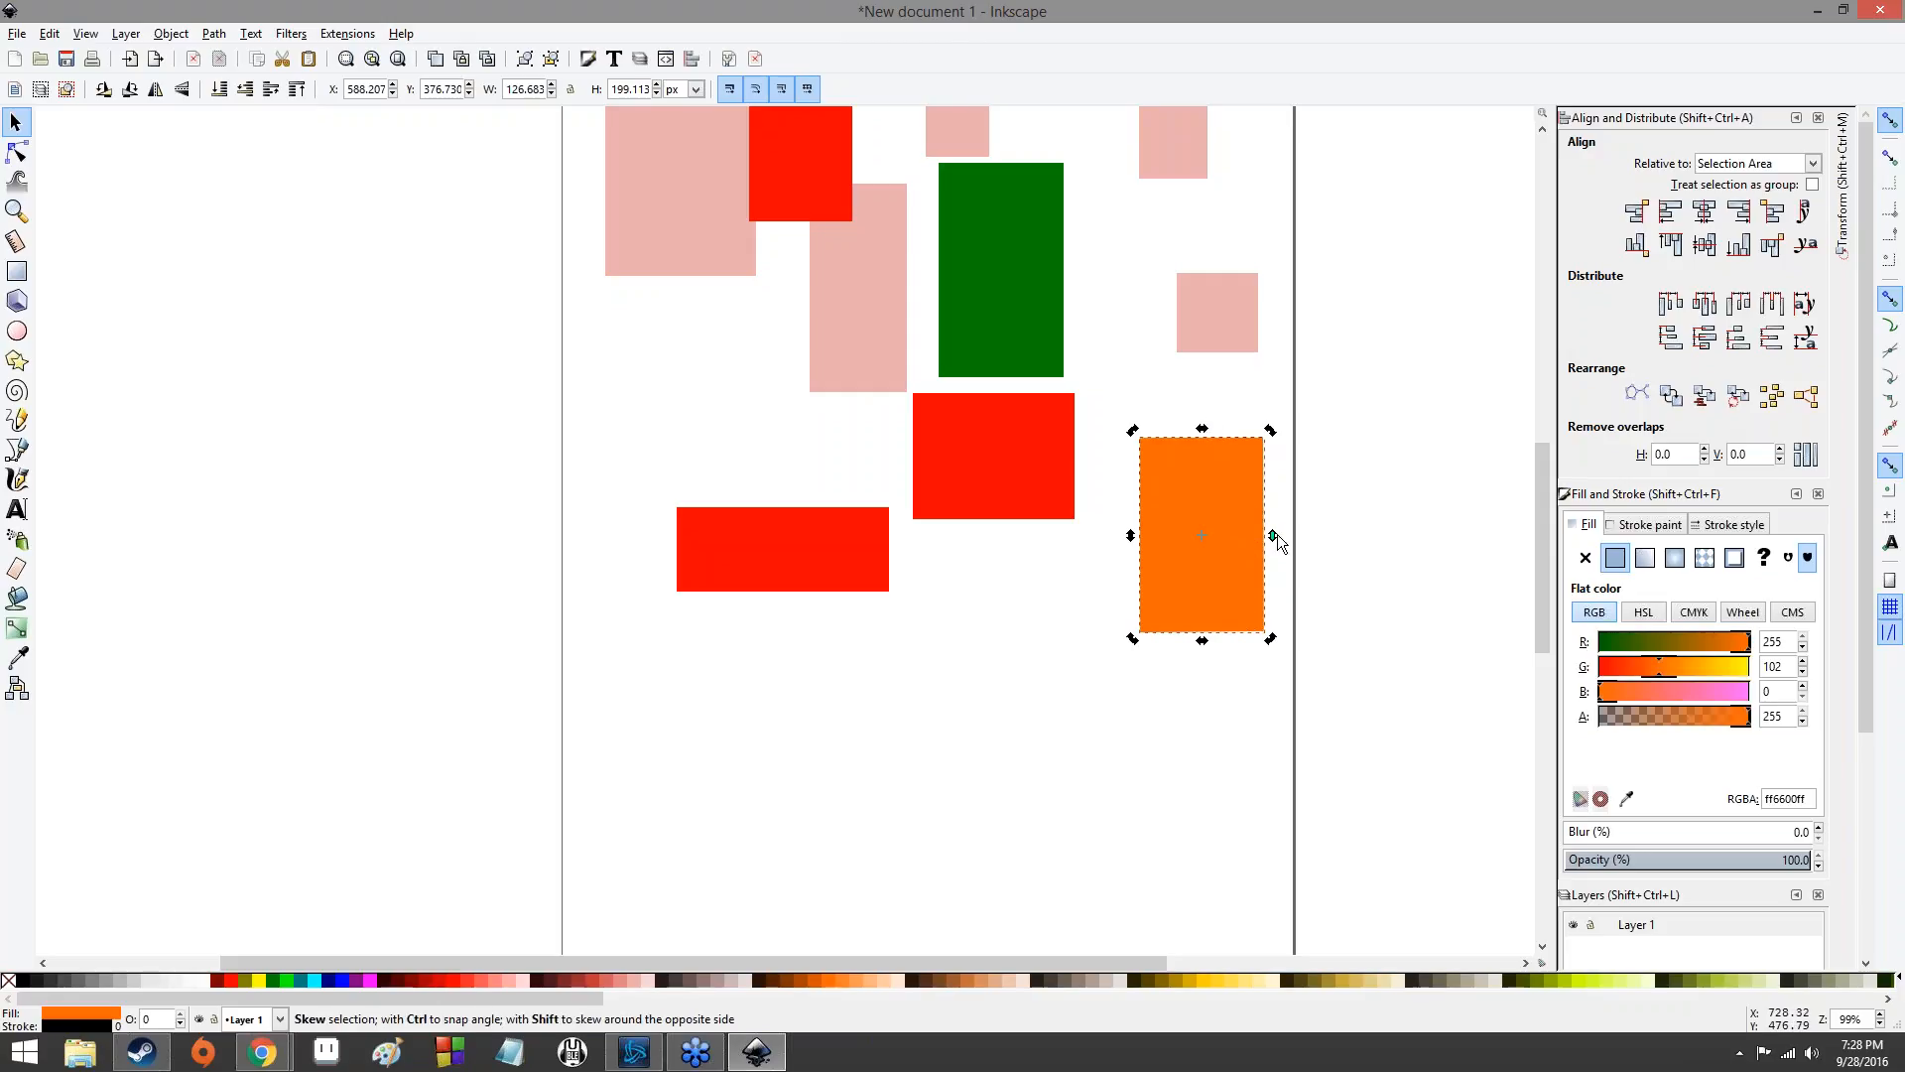
pyautogui.moveTo(1276, 532); pyautogui.dragTo(807, 534)
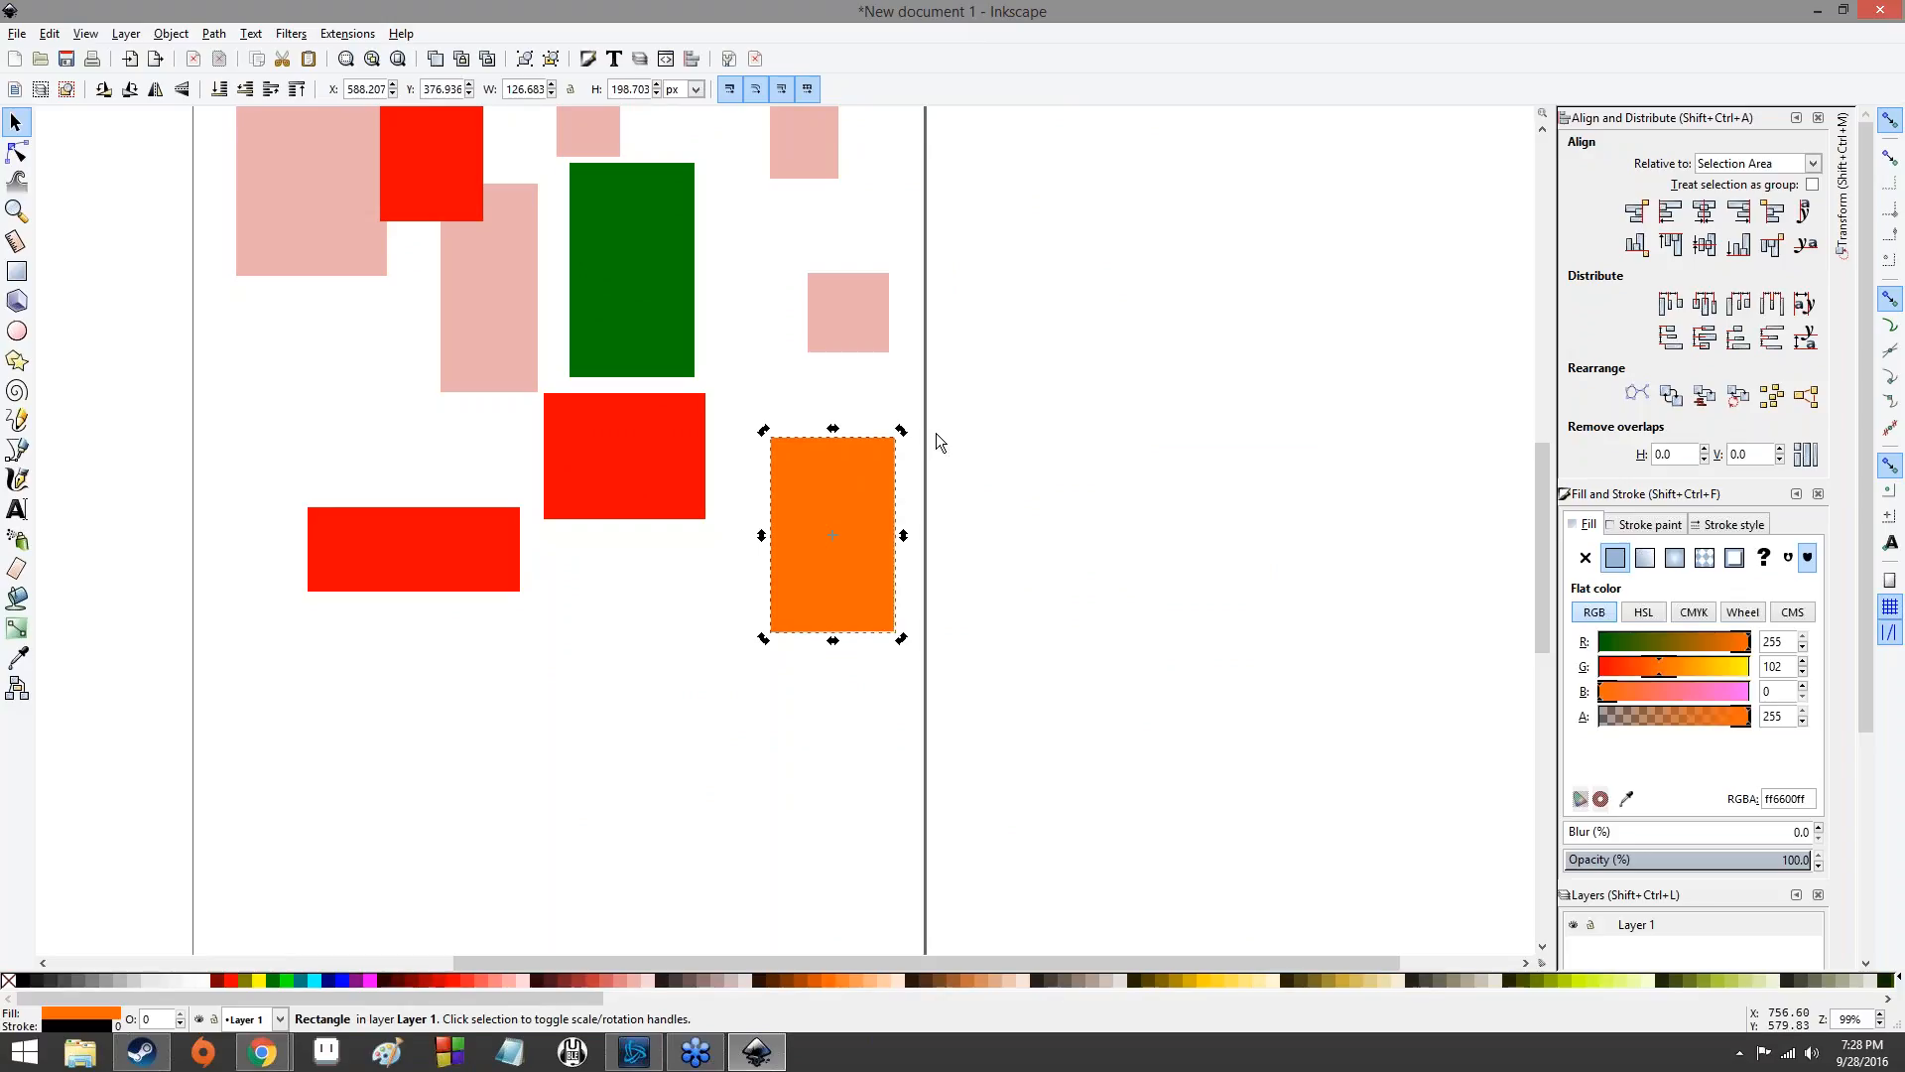
pyautogui.click(21, 278)
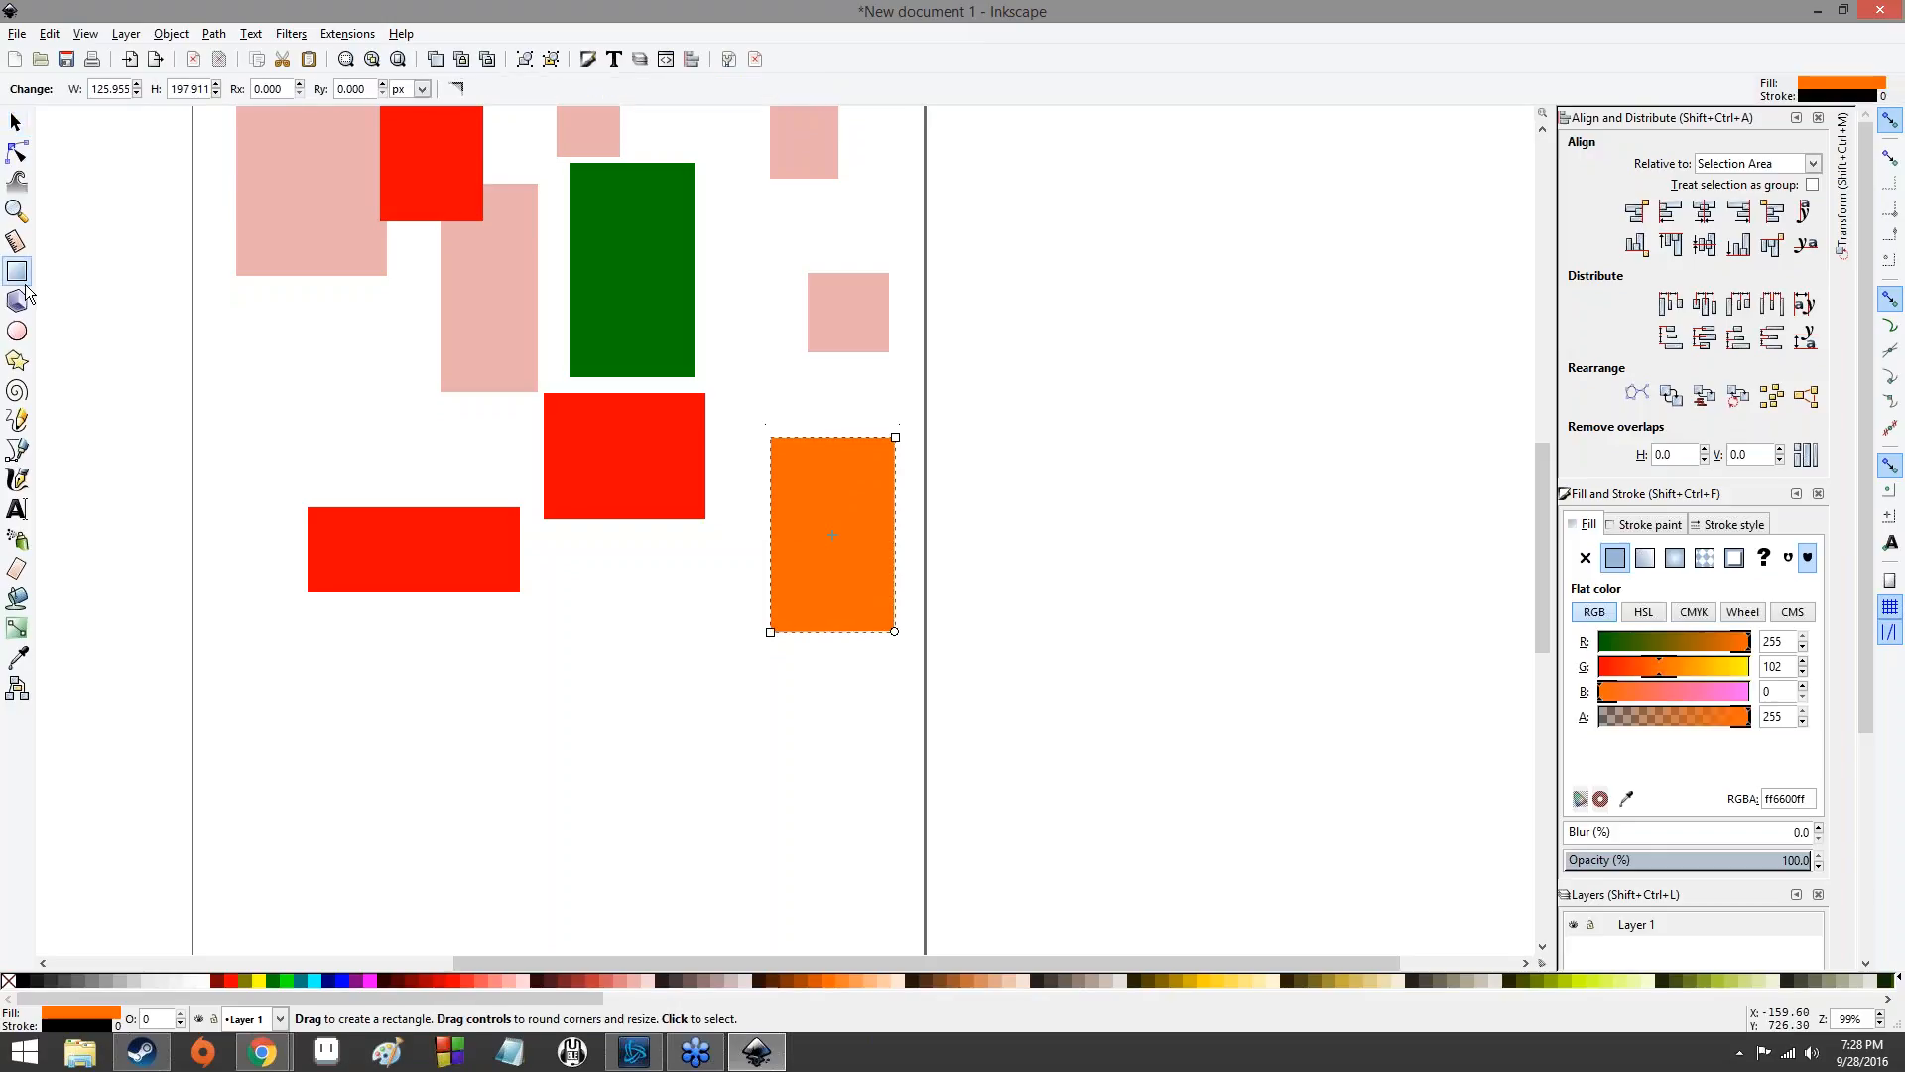
pyautogui.scroll(4, 744, 476)
pyautogui.scroll(-7, 724, 464)
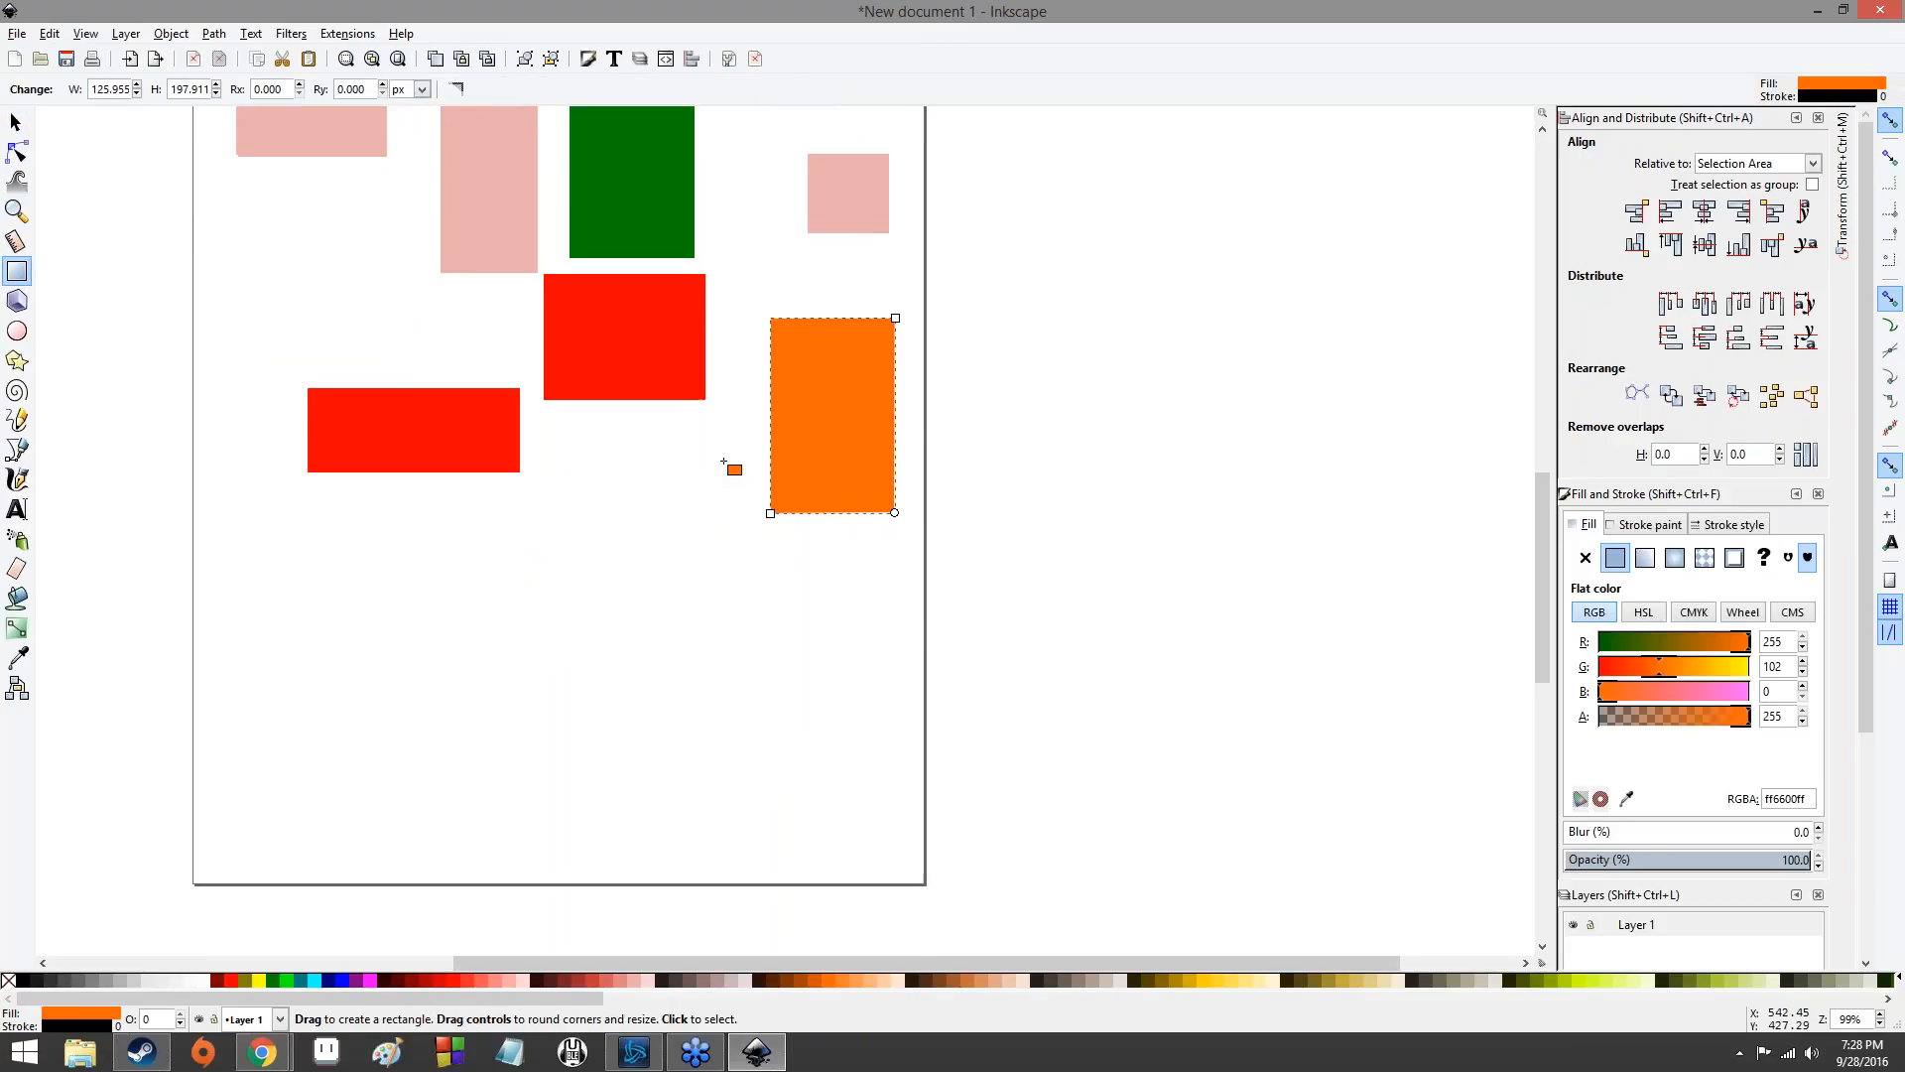
pyautogui.scroll(7, 298, 370)
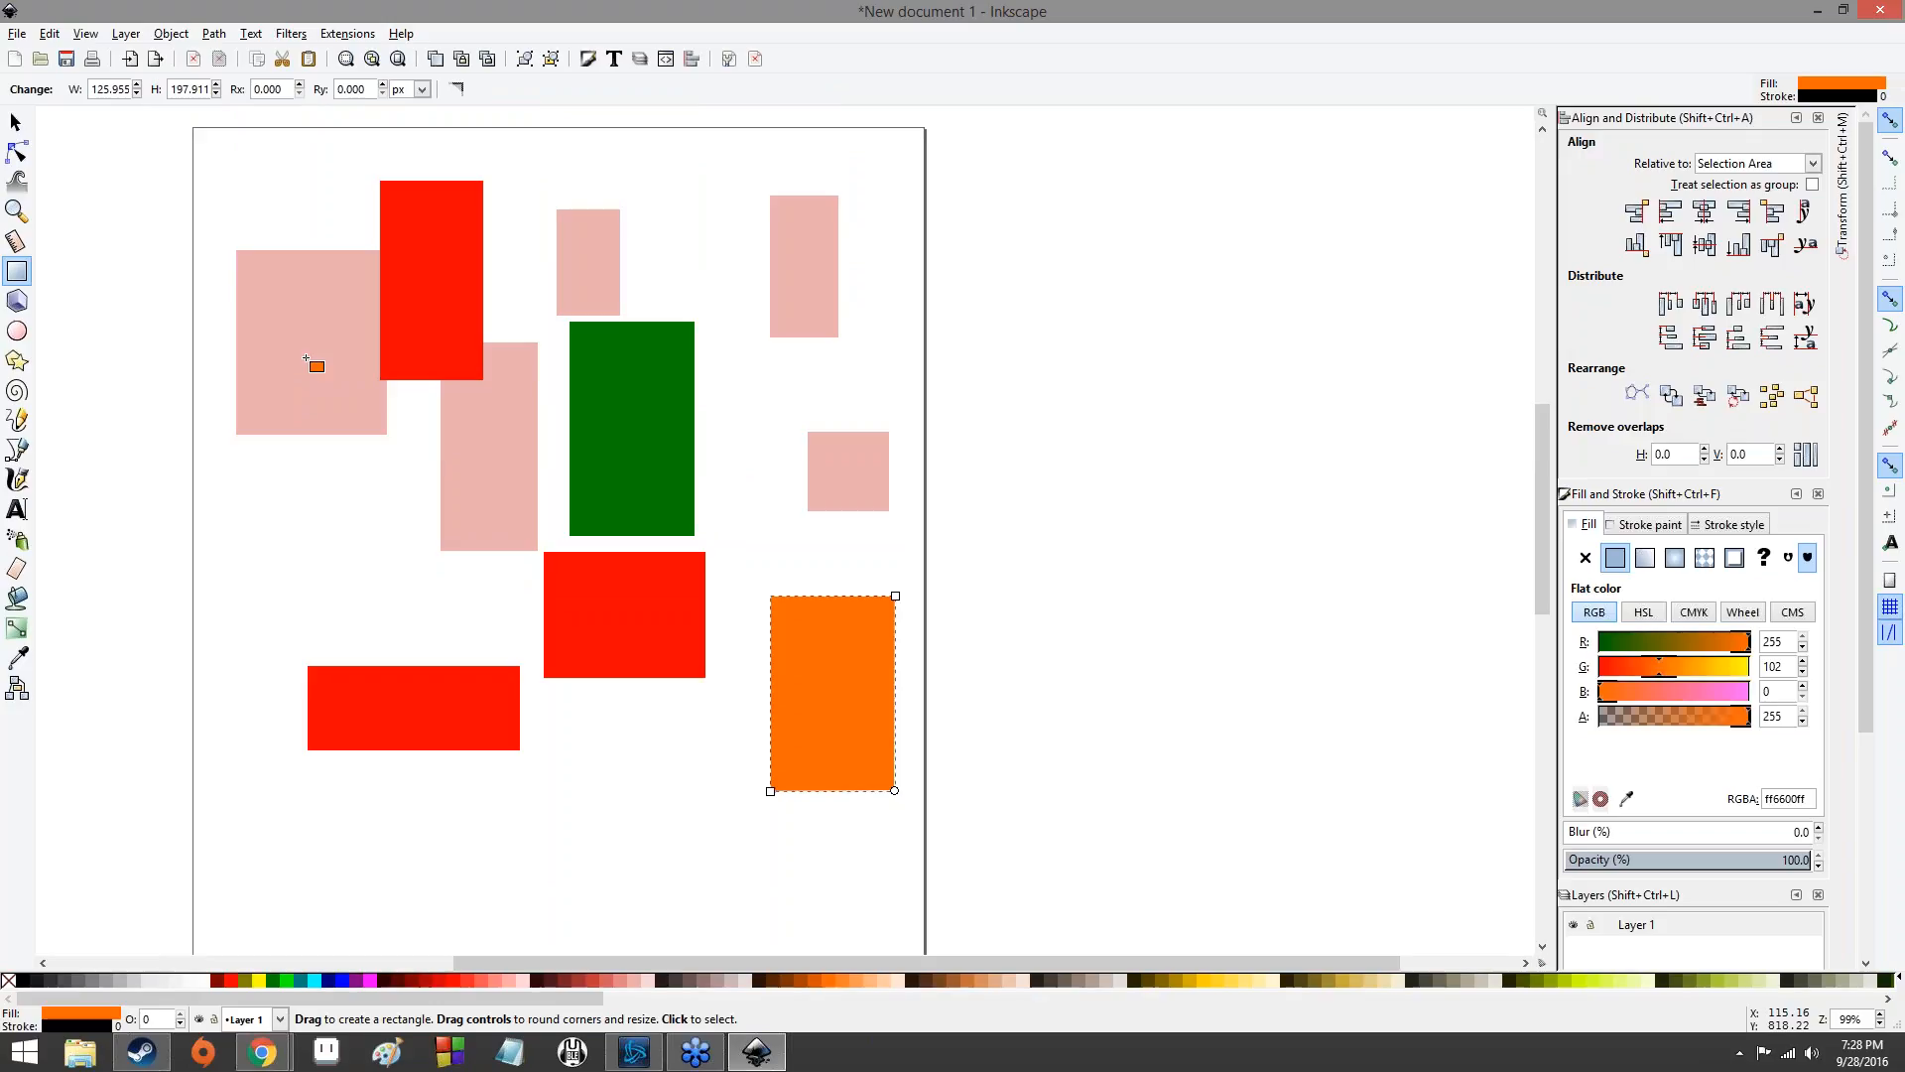
# - Draw several 3D boxes of different proportions in the empty canvas area to the right of the page
pyautogui.click(20, 304)
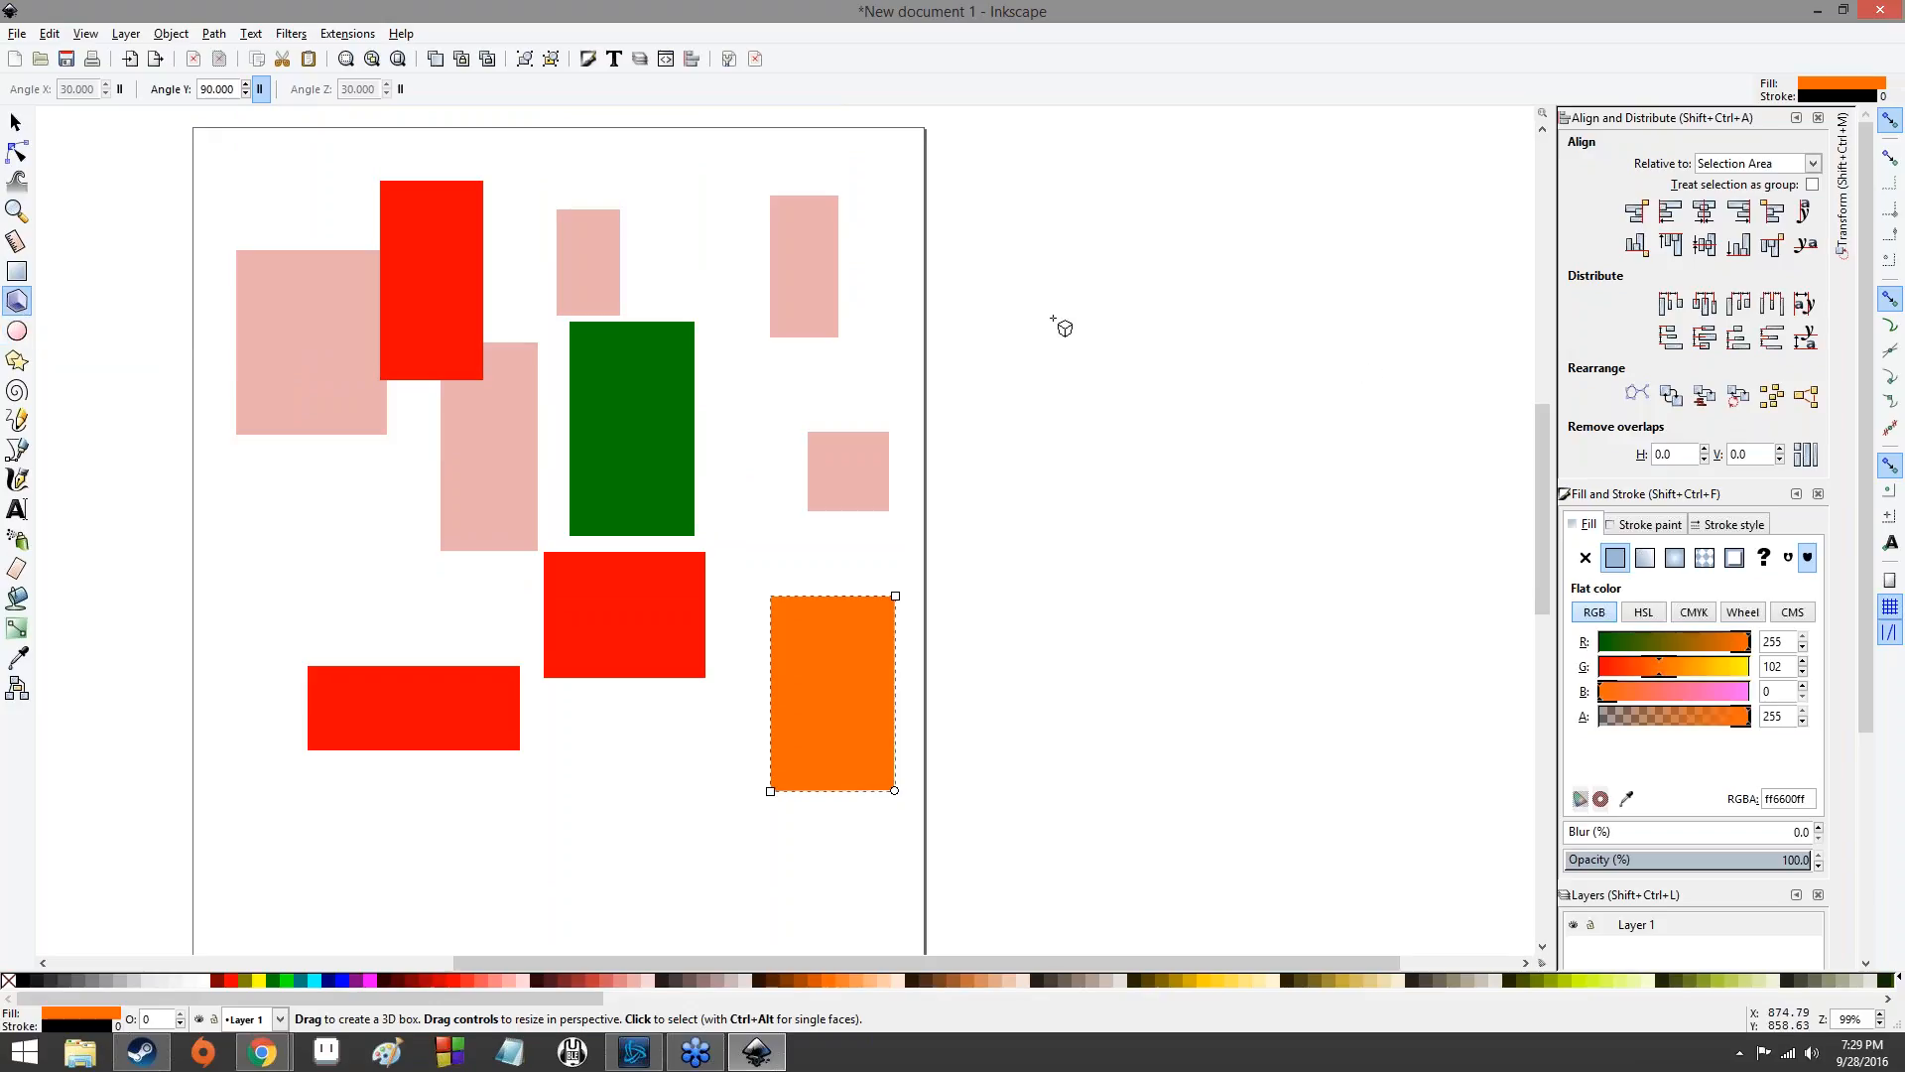
pyautogui.moveTo(1077, 343); pyautogui.dragTo(1215, 476)
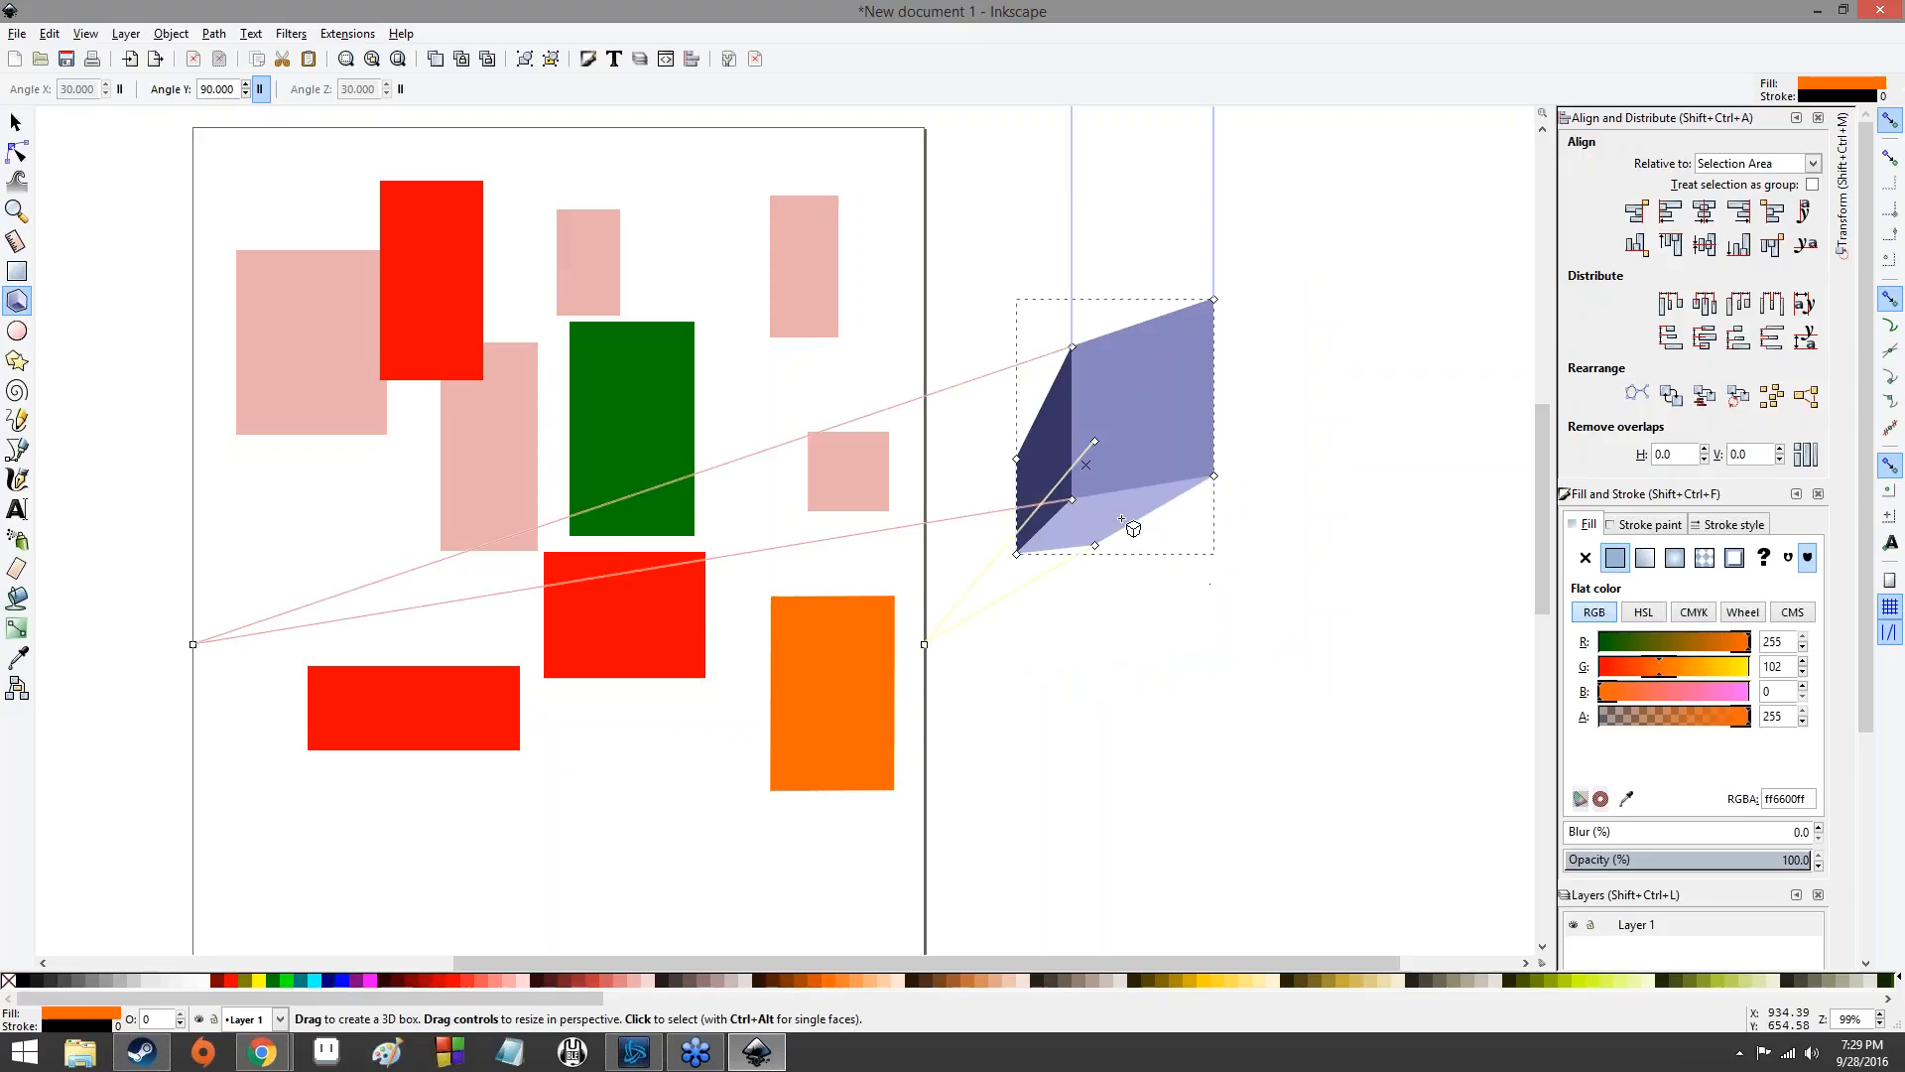
pyautogui.moveTo(1114, 672)
pyautogui.mouseDown()
pyautogui.moveTo(1212, 723)
pyautogui.moveTo(1338, 645)
pyautogui.mouseUp()
pyautogui.moveTo(1328, 554); pyautogui.dragTo(1410, 370)
pyautogui.moveTo(1274, 219); pyautogui.dragTo(1072, 345)
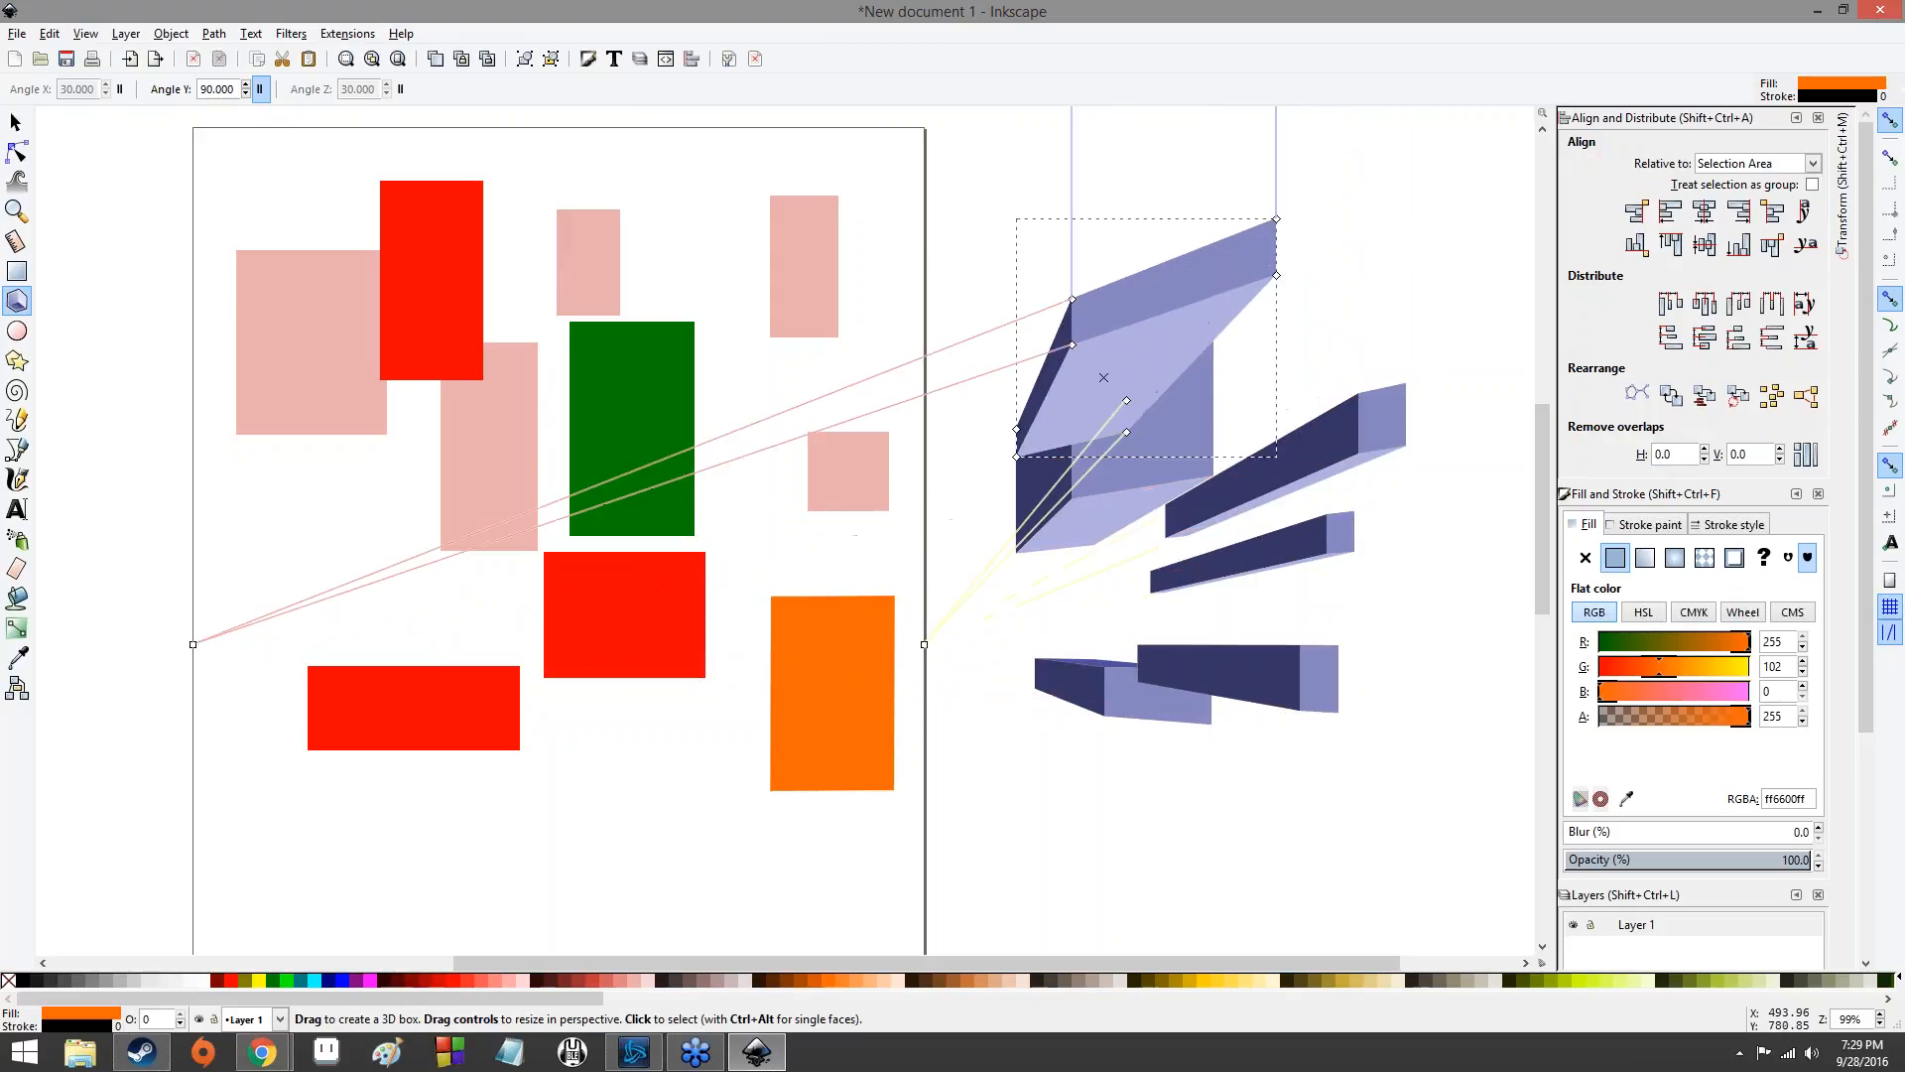
# - Draw six 3D boxes of varied proportions over the rectangles, across the lower part of the page and beyond its right edge
pyautogui.moveTo(751, 418)
pyautogui.mouseDown()
pyautogui.moveTo(723, 502)
pyautogui.moveTo(731, 622)
pyautogui.moveTo(615, 592)
pyautogui.moveTo(597, 564)
pyautogui.mouseUp()
pyautogui.moveTo(985, 373); pyautogui.dragTo(895, 271)
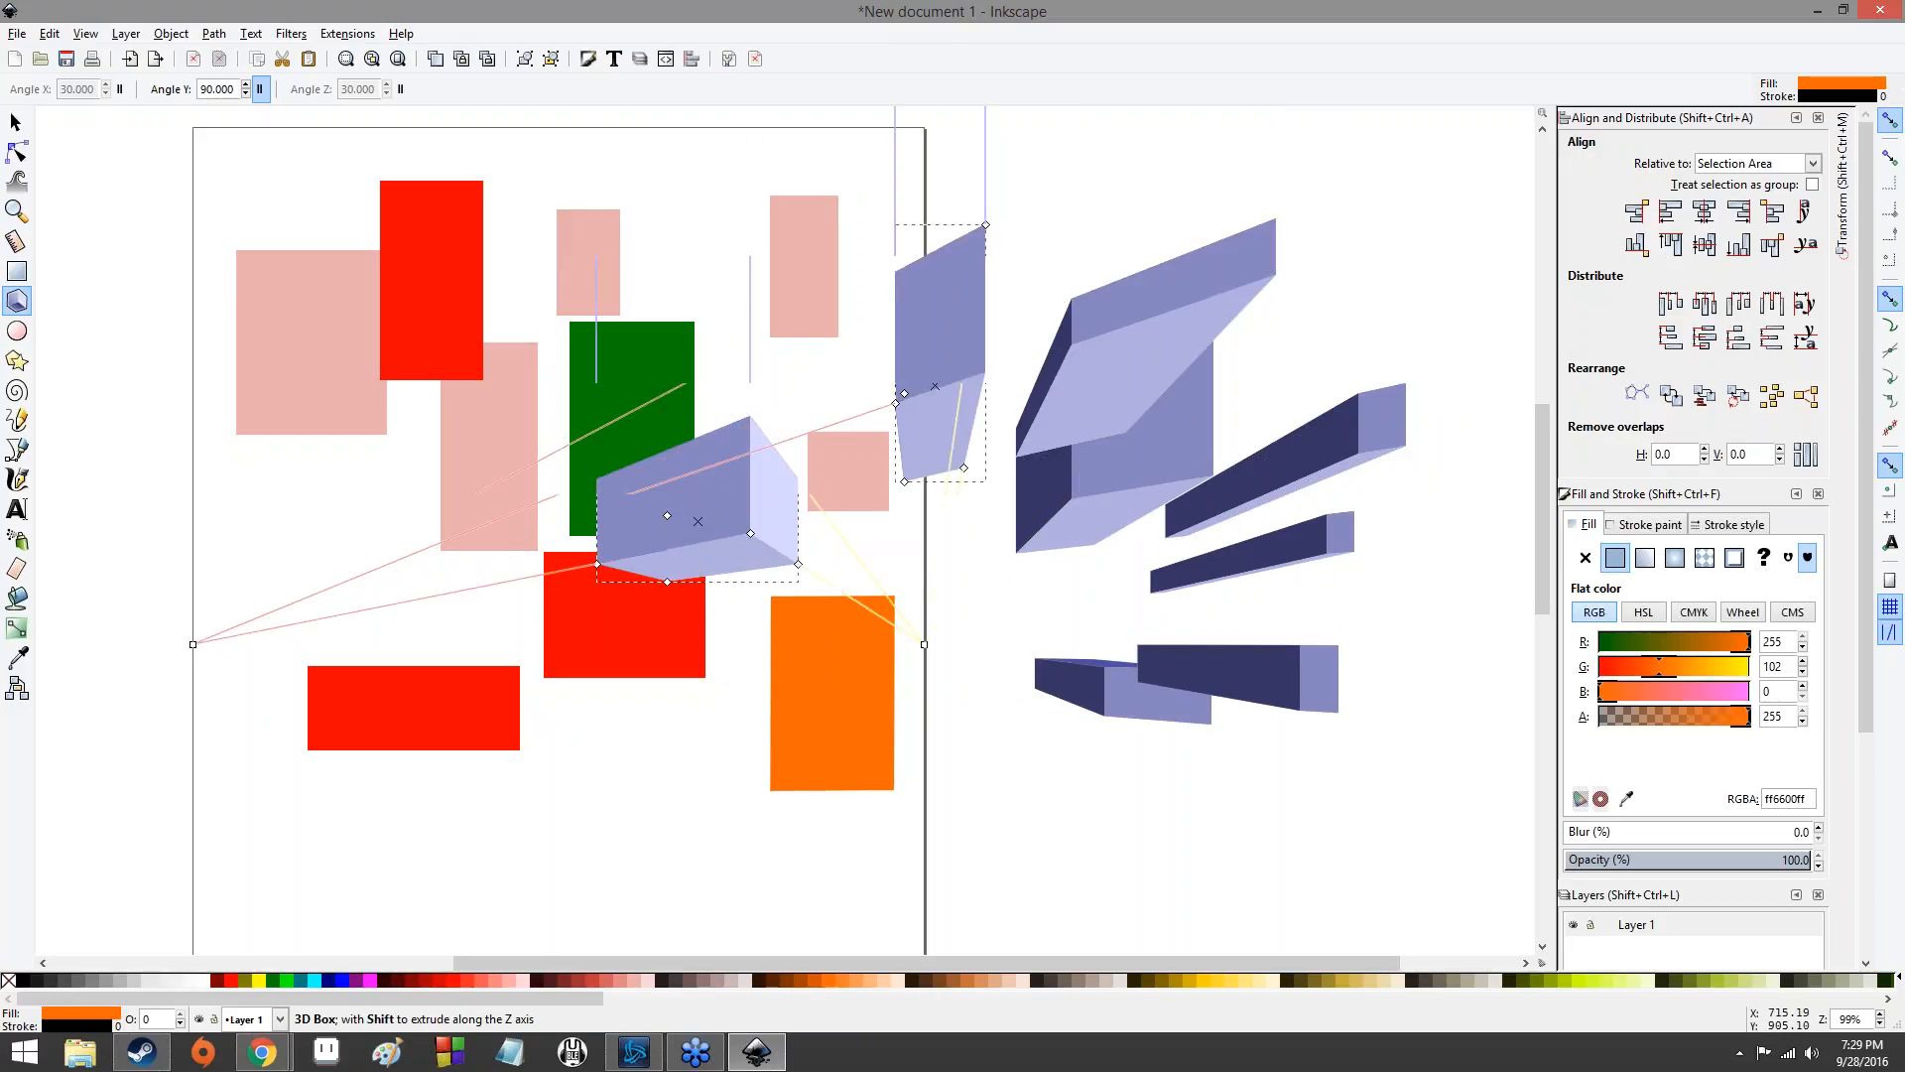
pyautogui.moveTo(873, 868); pyautogui.dragTo(1092, 928)
pyautogui.moveTo(601, 838); pyautogui.dragTo(536, 908)
pyautogui.moveTo(1092, 736); pyautogui.dragTo(1326, 871)
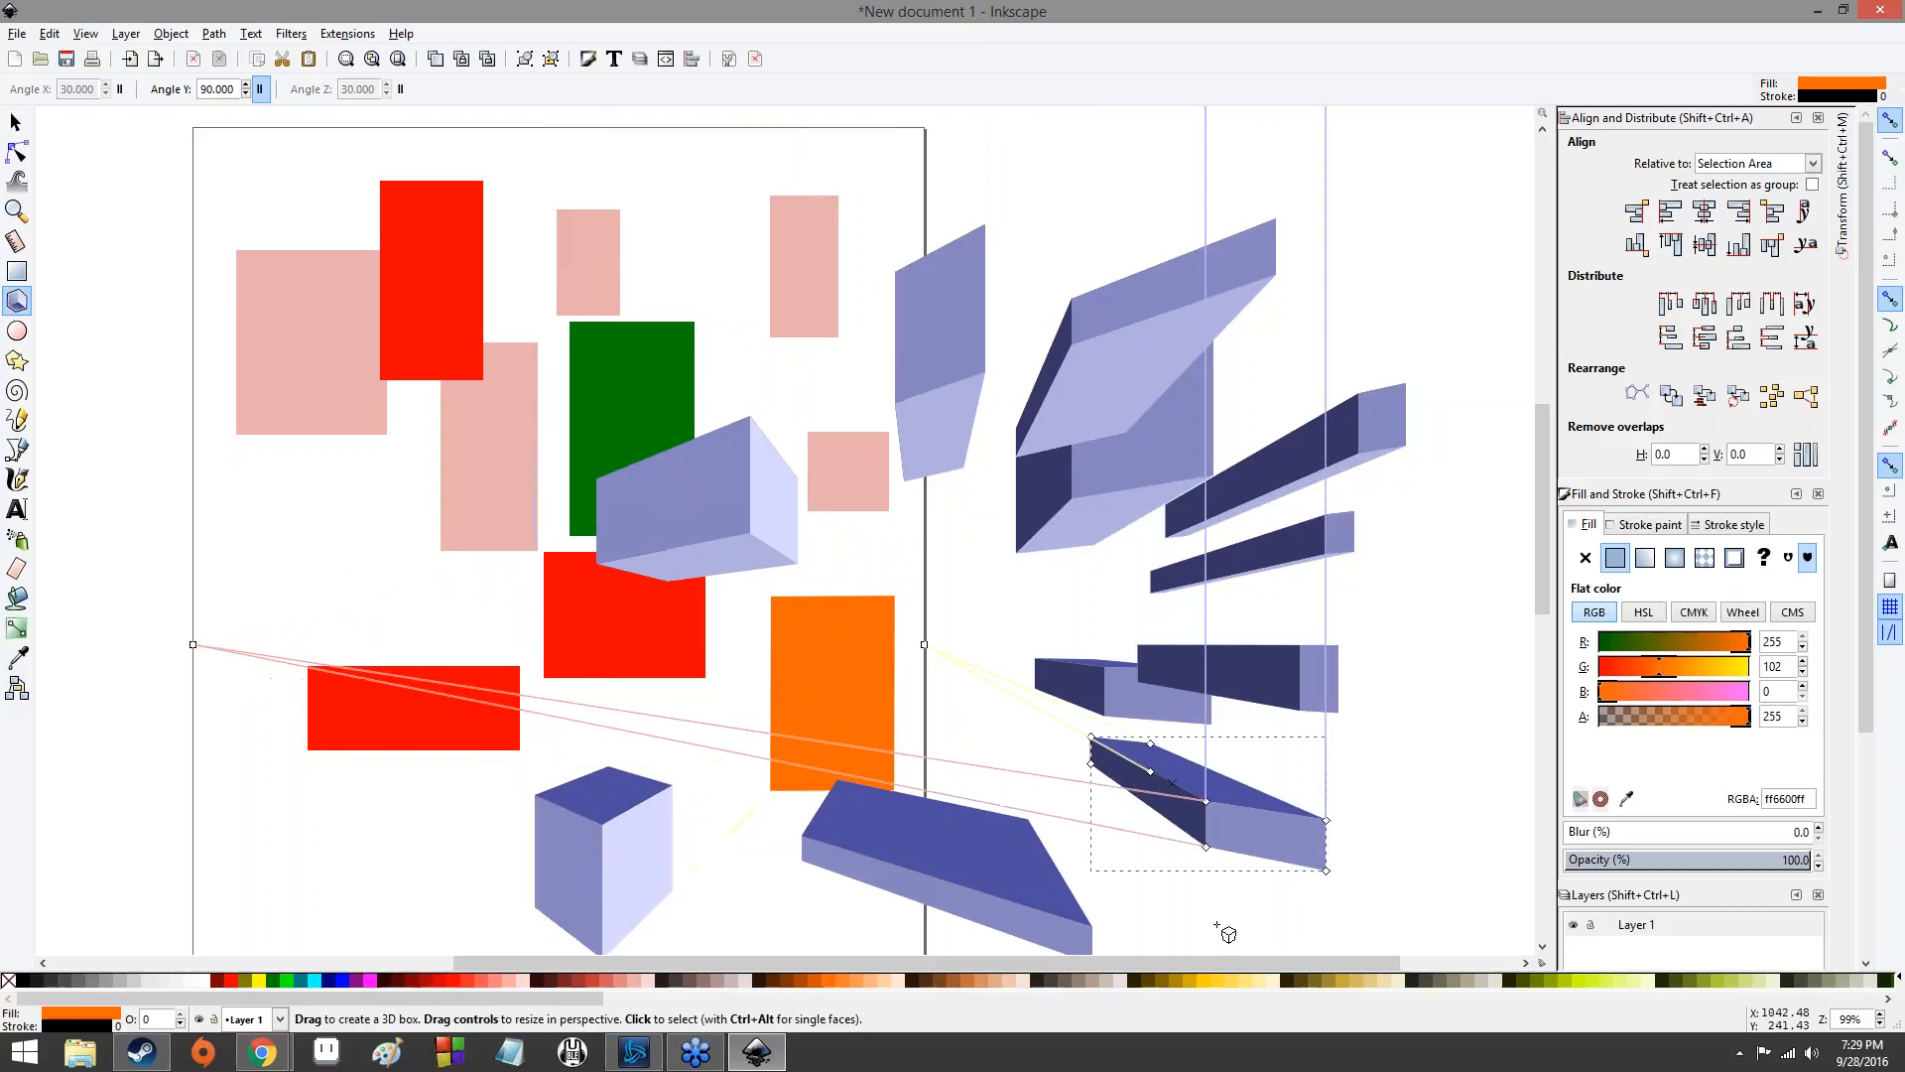
pyautogui.moveTo(1097, 809); pyautogui.dragTo(1296, 947)
# - Draw four small 3D boxes around the right vanishing point and another below the red rectangles
pyautogui.moveTo(1017, 601); pyautogui.dragTo(1036, 576)
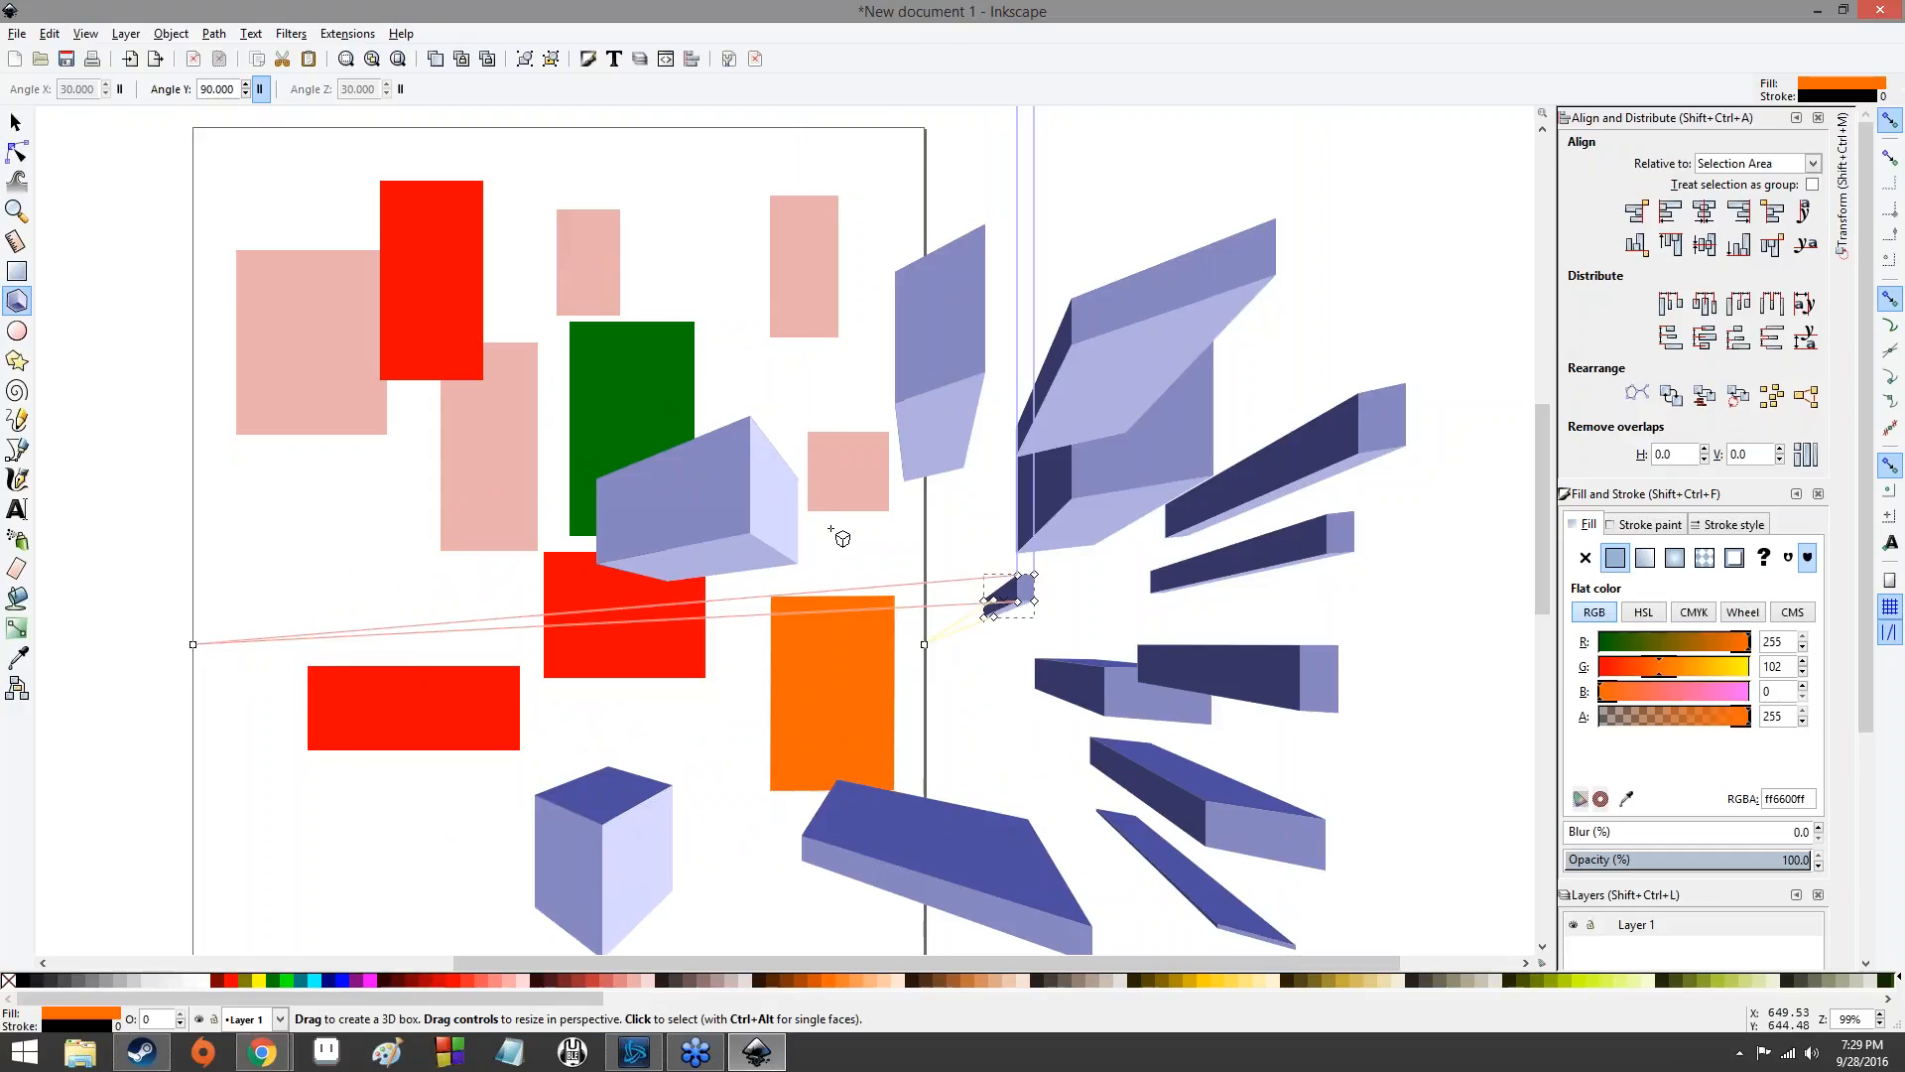
pyautogui.moveTo(832, 529); pyautogui.dragTo(847, 567)
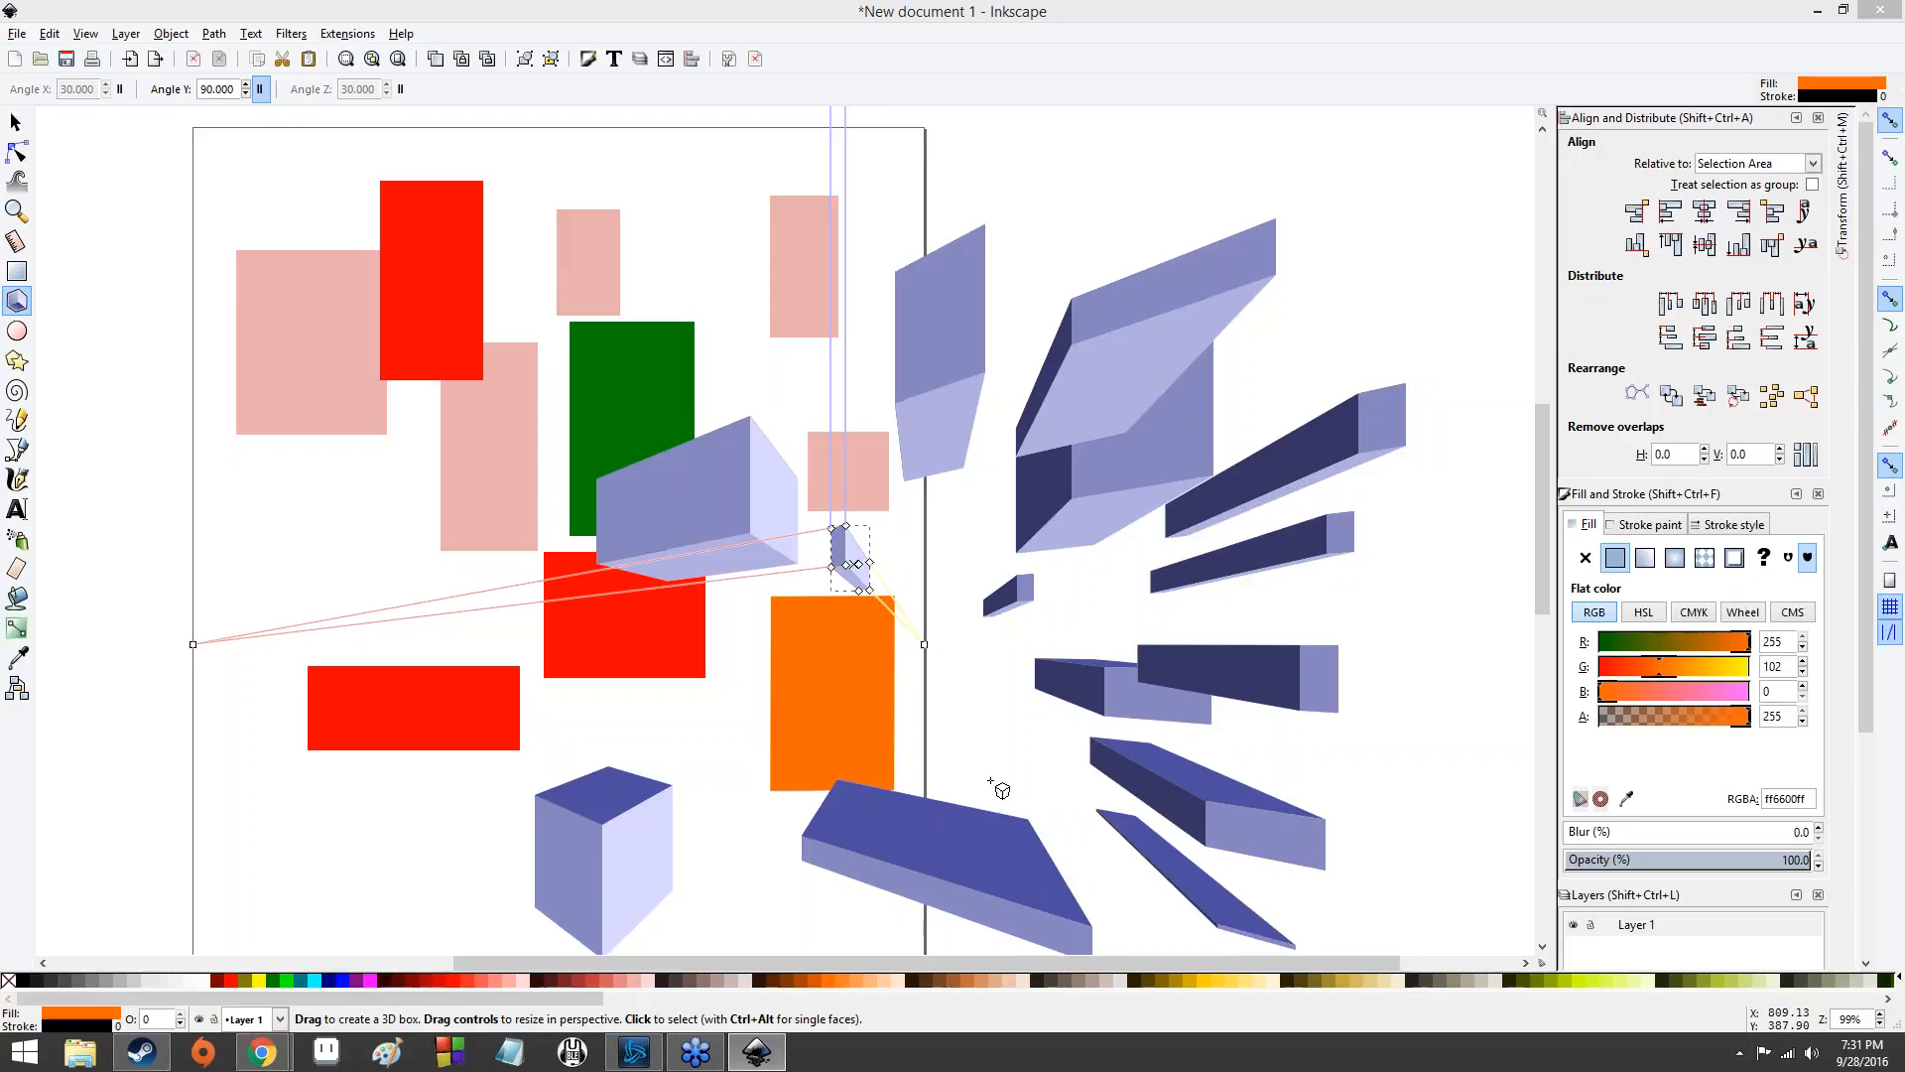
pyautogui.moveTo(948, 670); pyautogui.dragTo(993, 735)
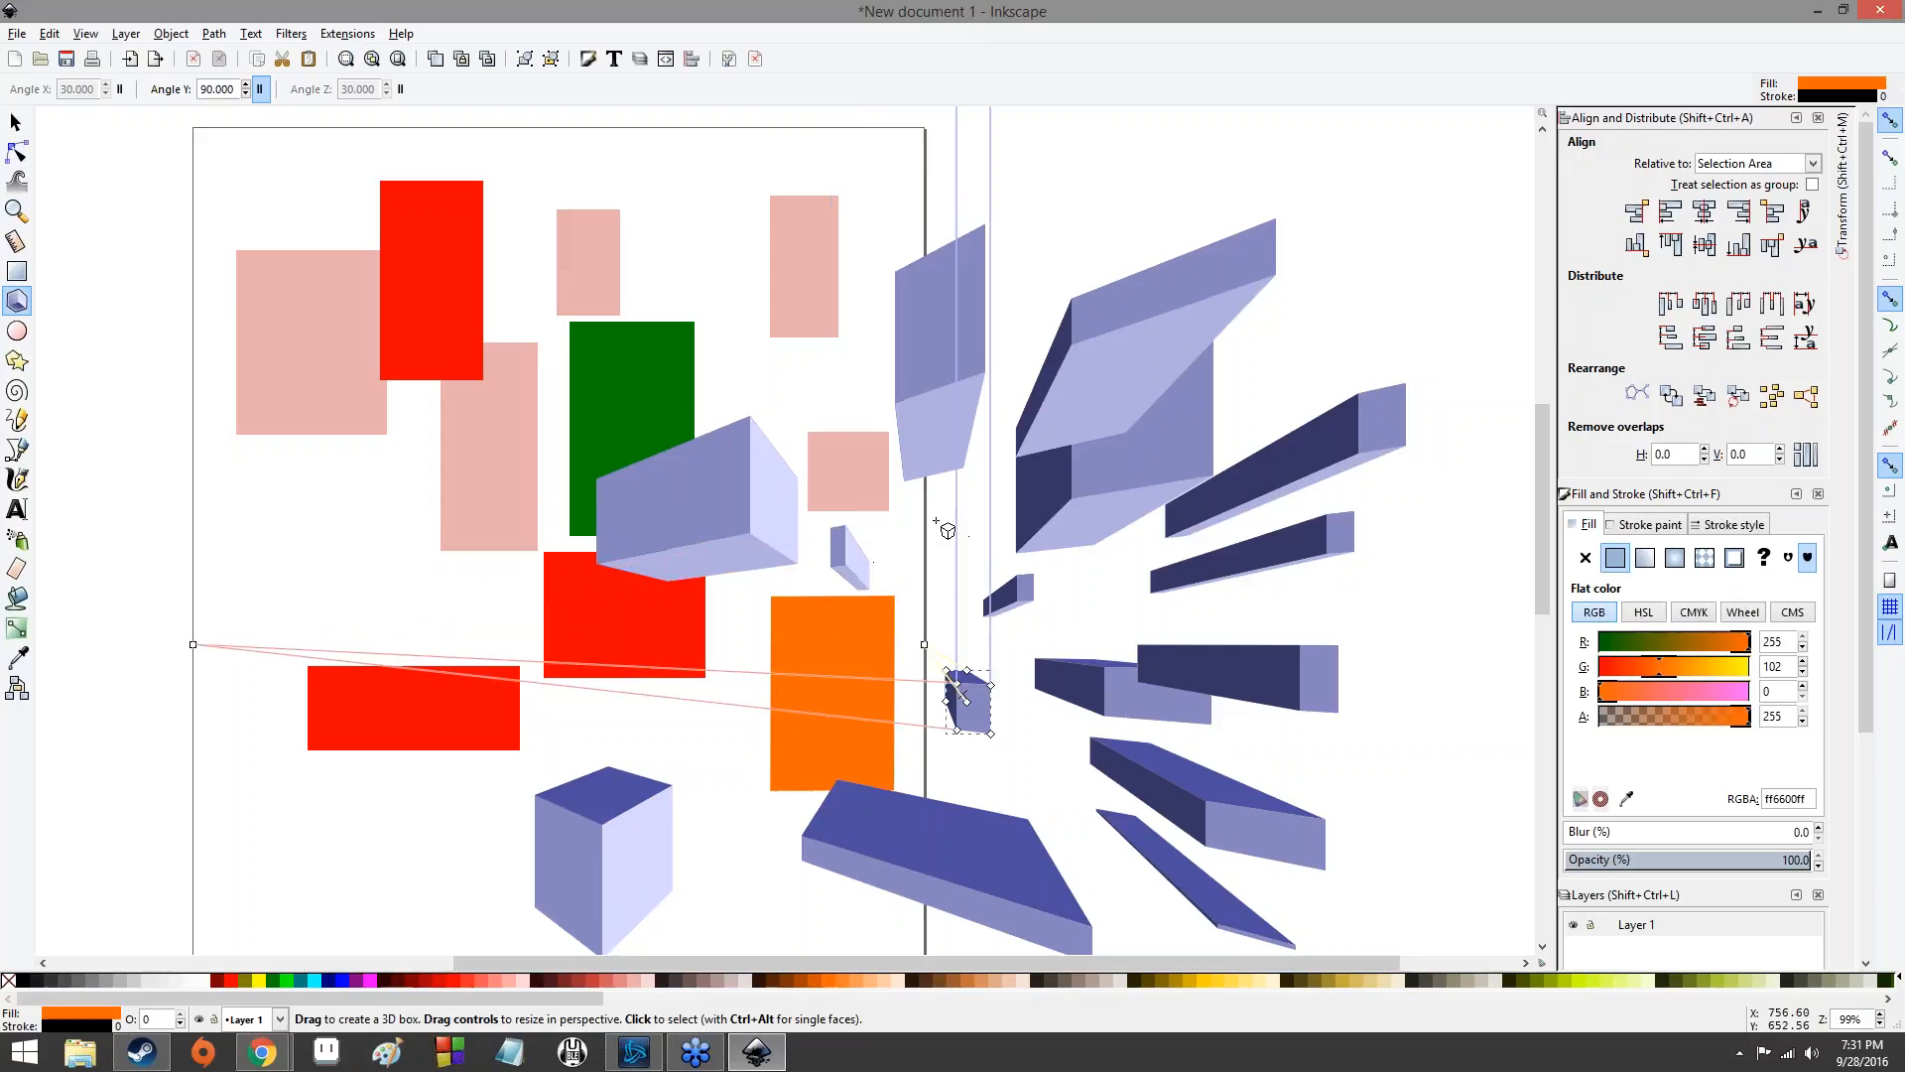
pyautogui.moveTo(934, 519); pyautogui.dragTo(975, 558)
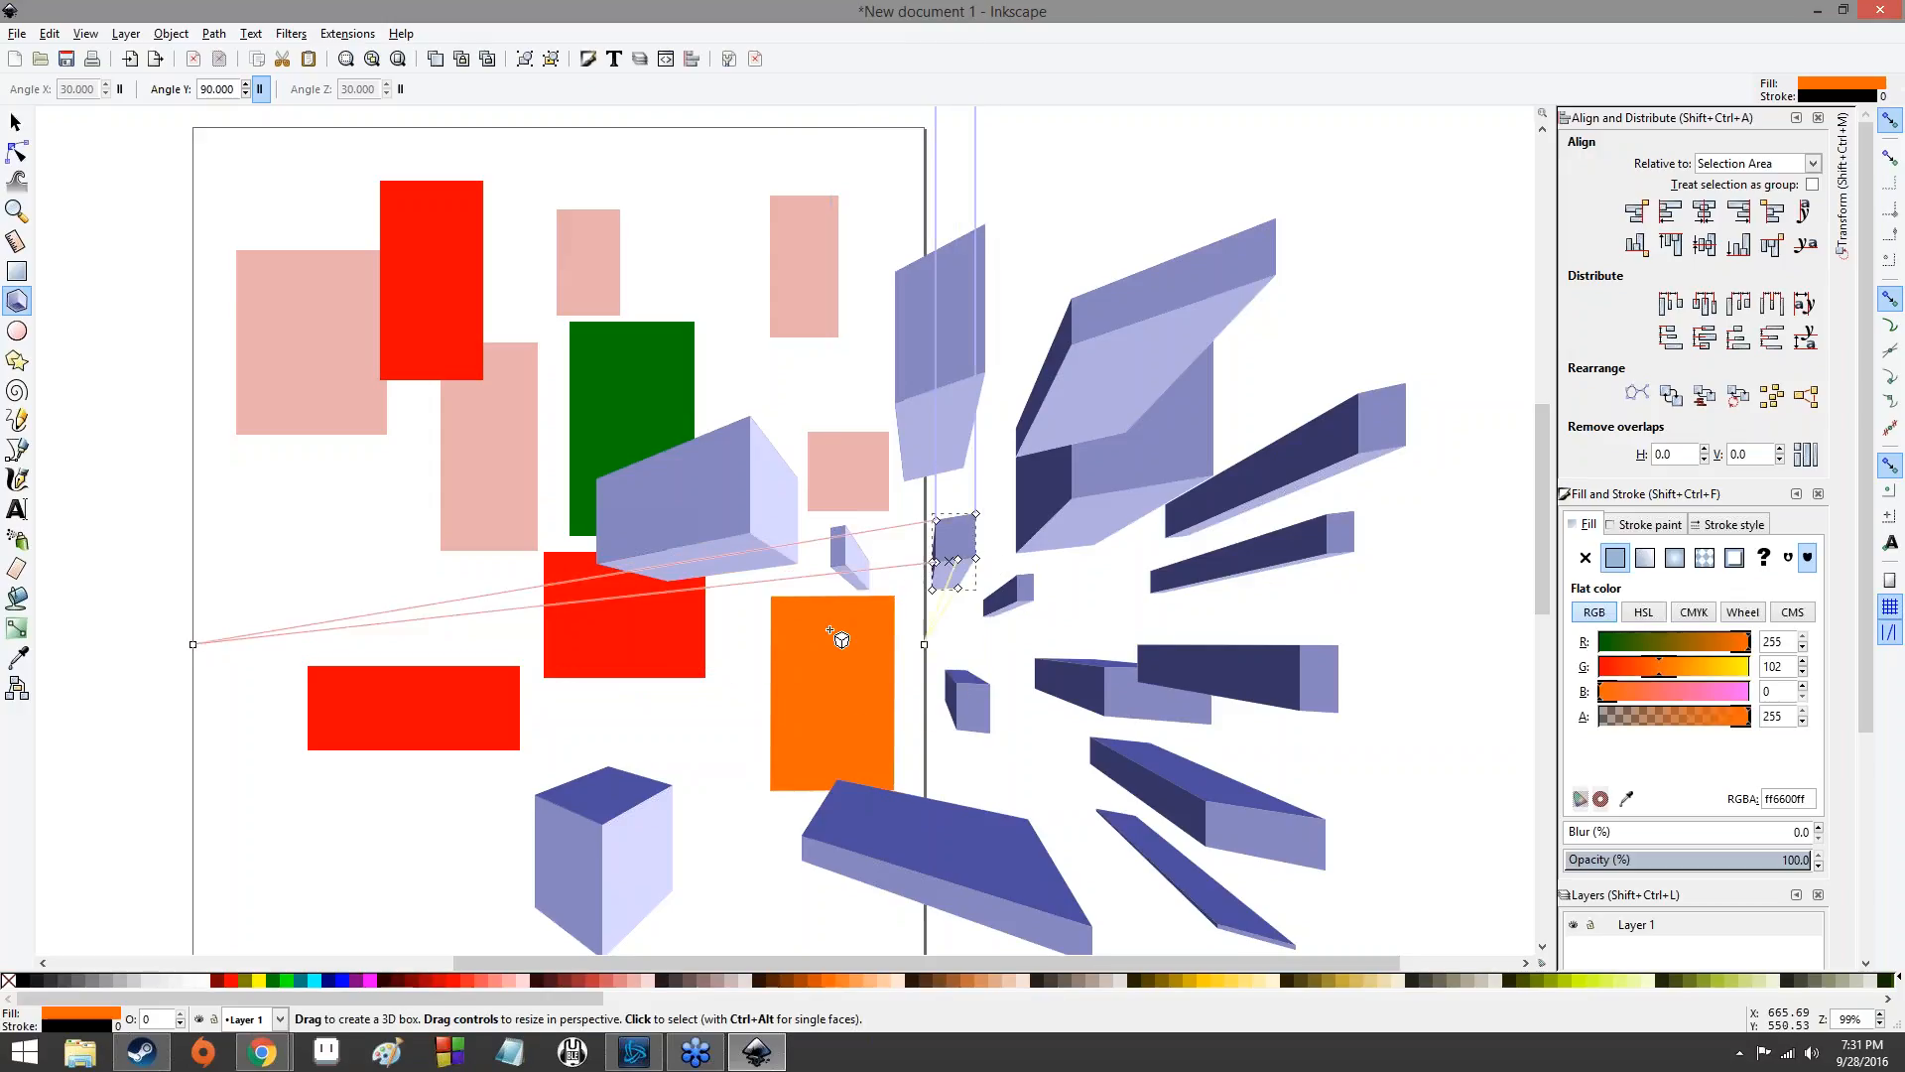
pyautogui.moveTo(683, 724); pyautogui.dragTo(737, 740)
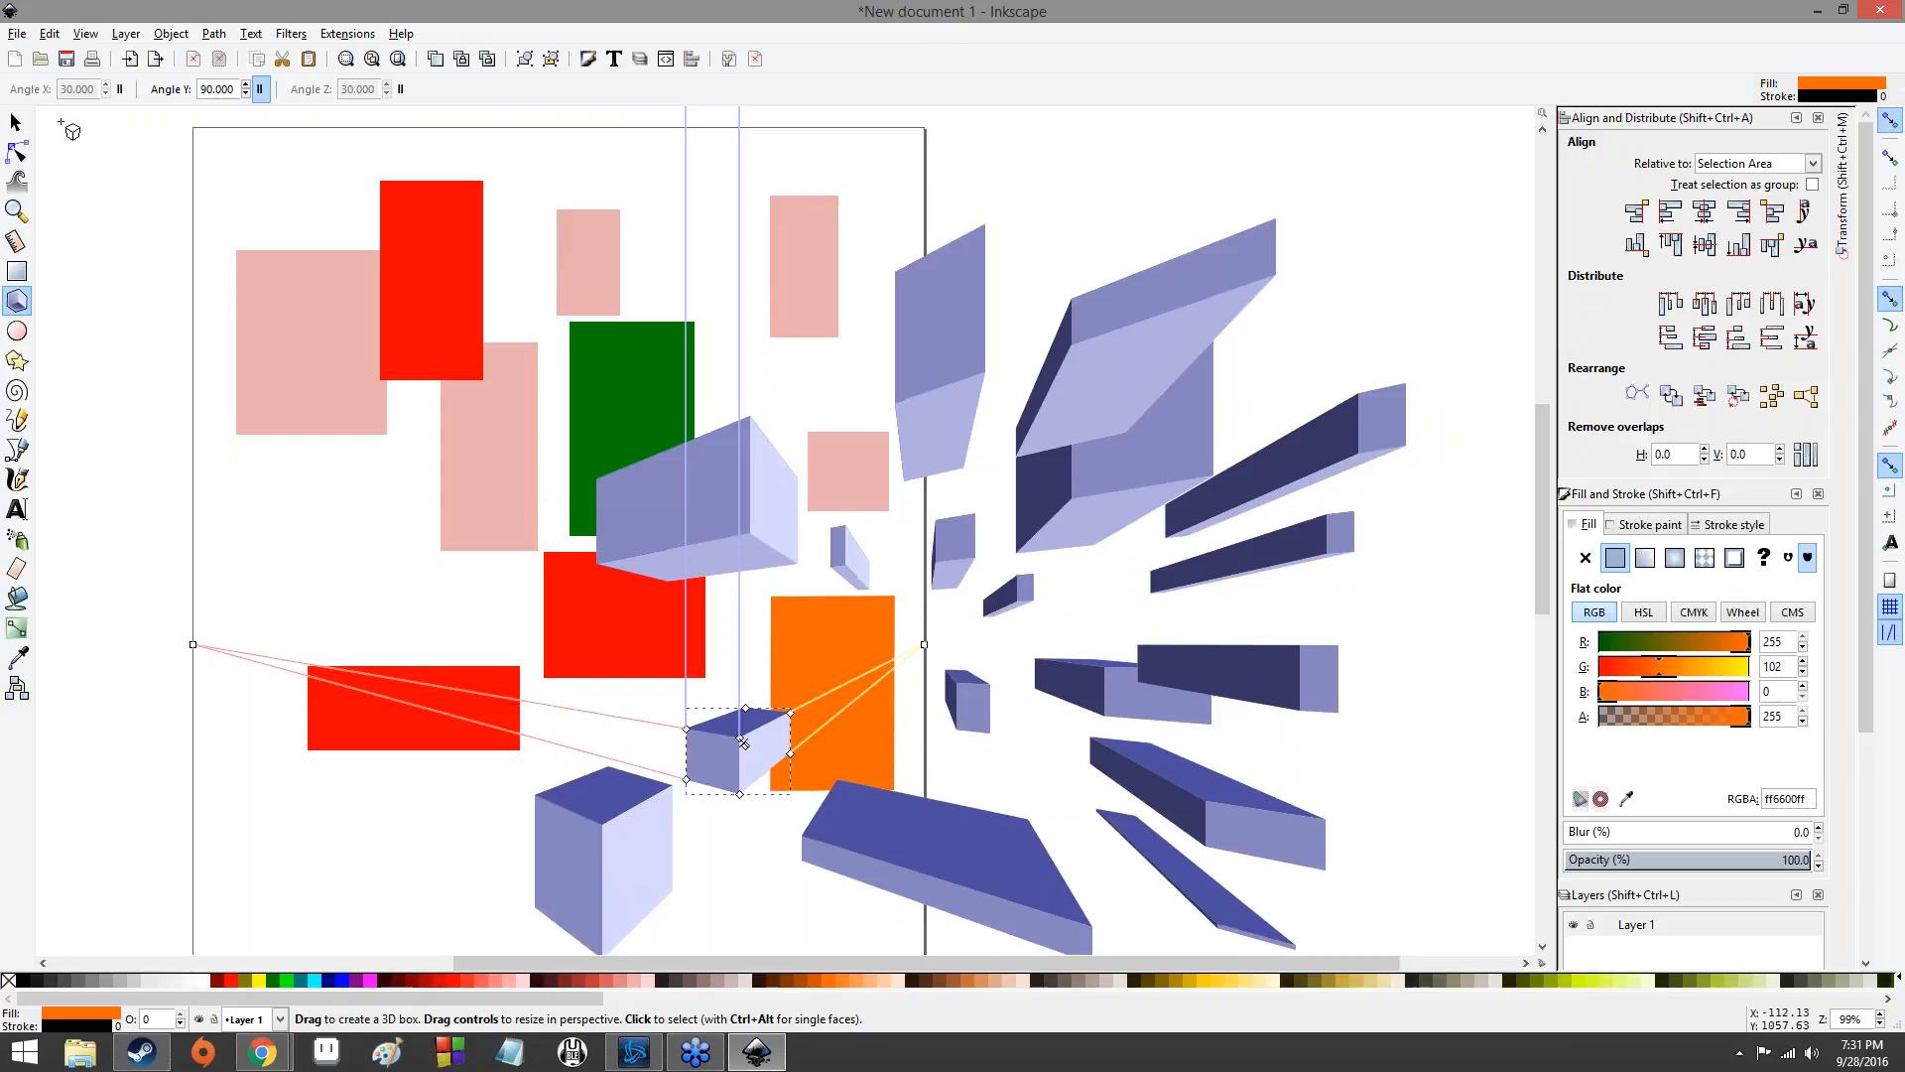
# - Delete the orange rectangle, the two pink rectangles near the page's right edge and the green rectangle
pyautogui.click(16, 122)
pyautogui.click(840, 652)
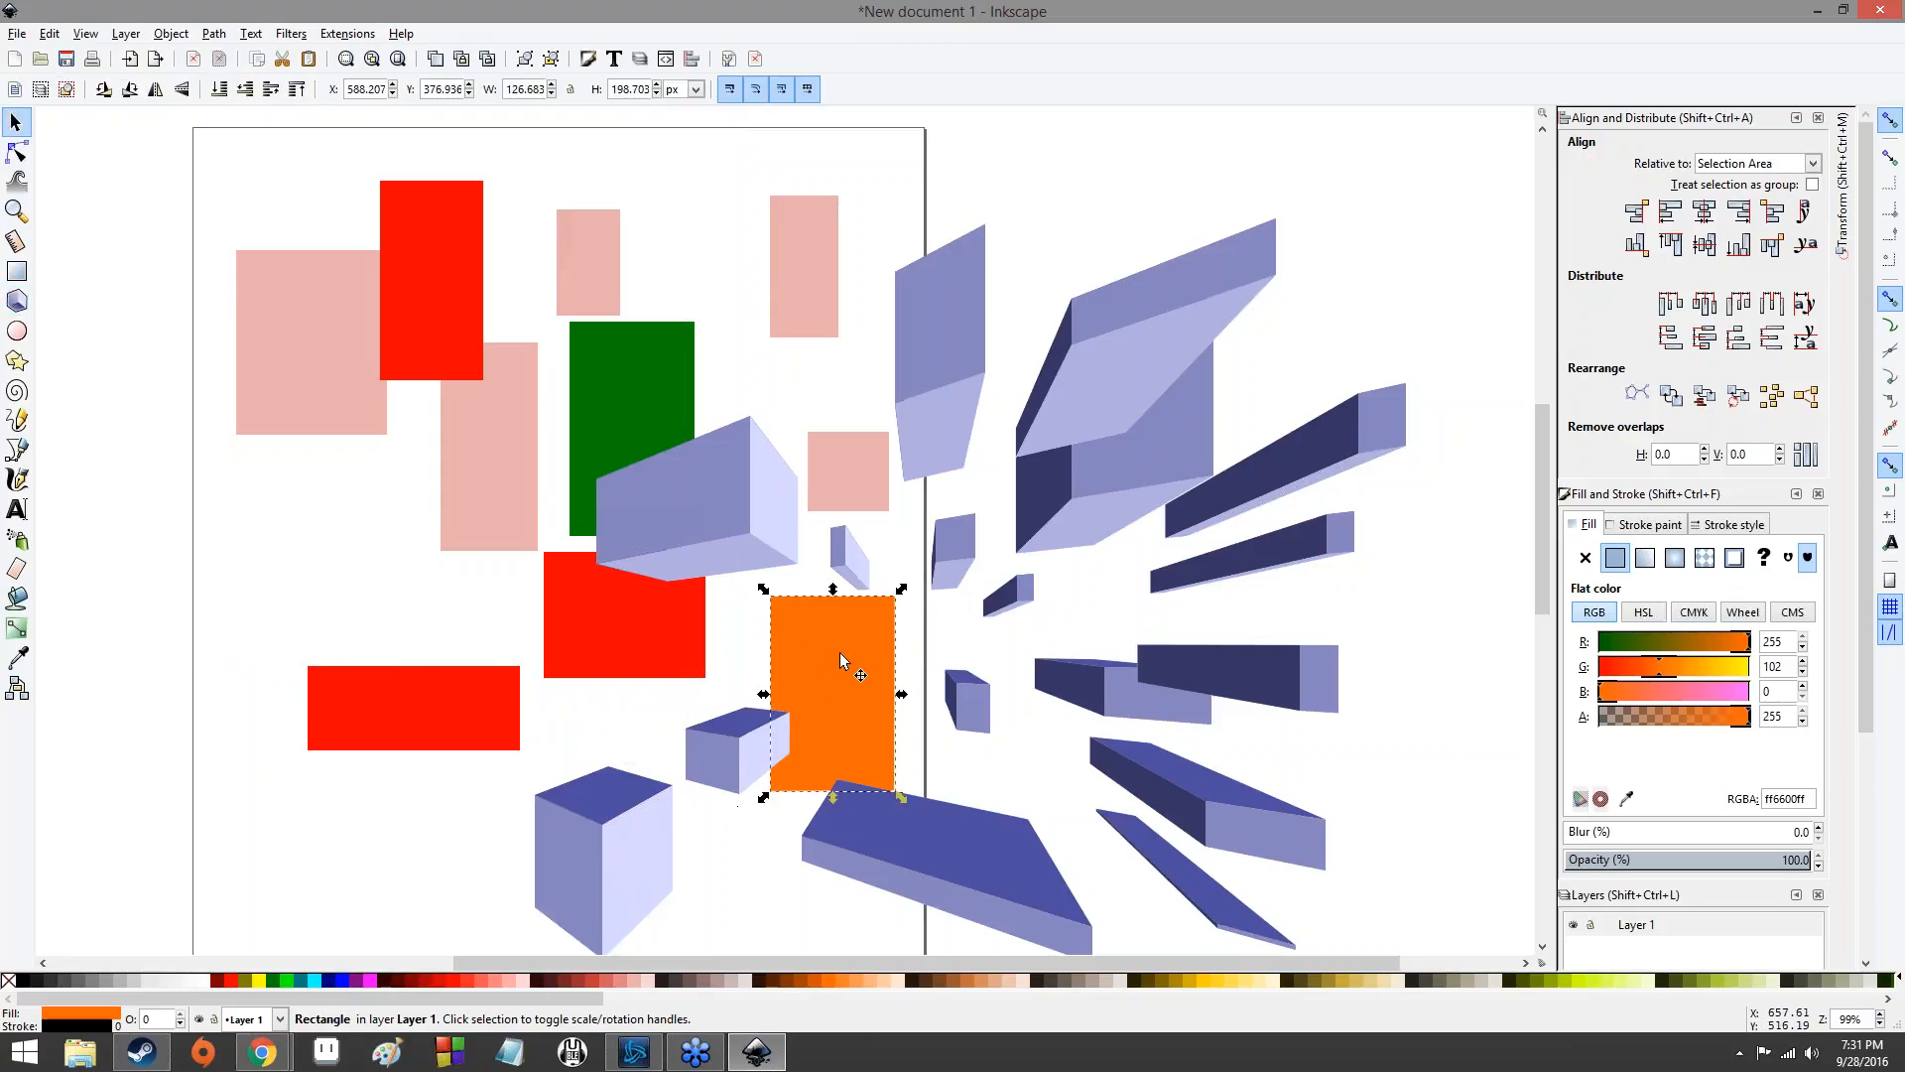
pyautogui.press('Delete')
pyautogui.click(848, 493)
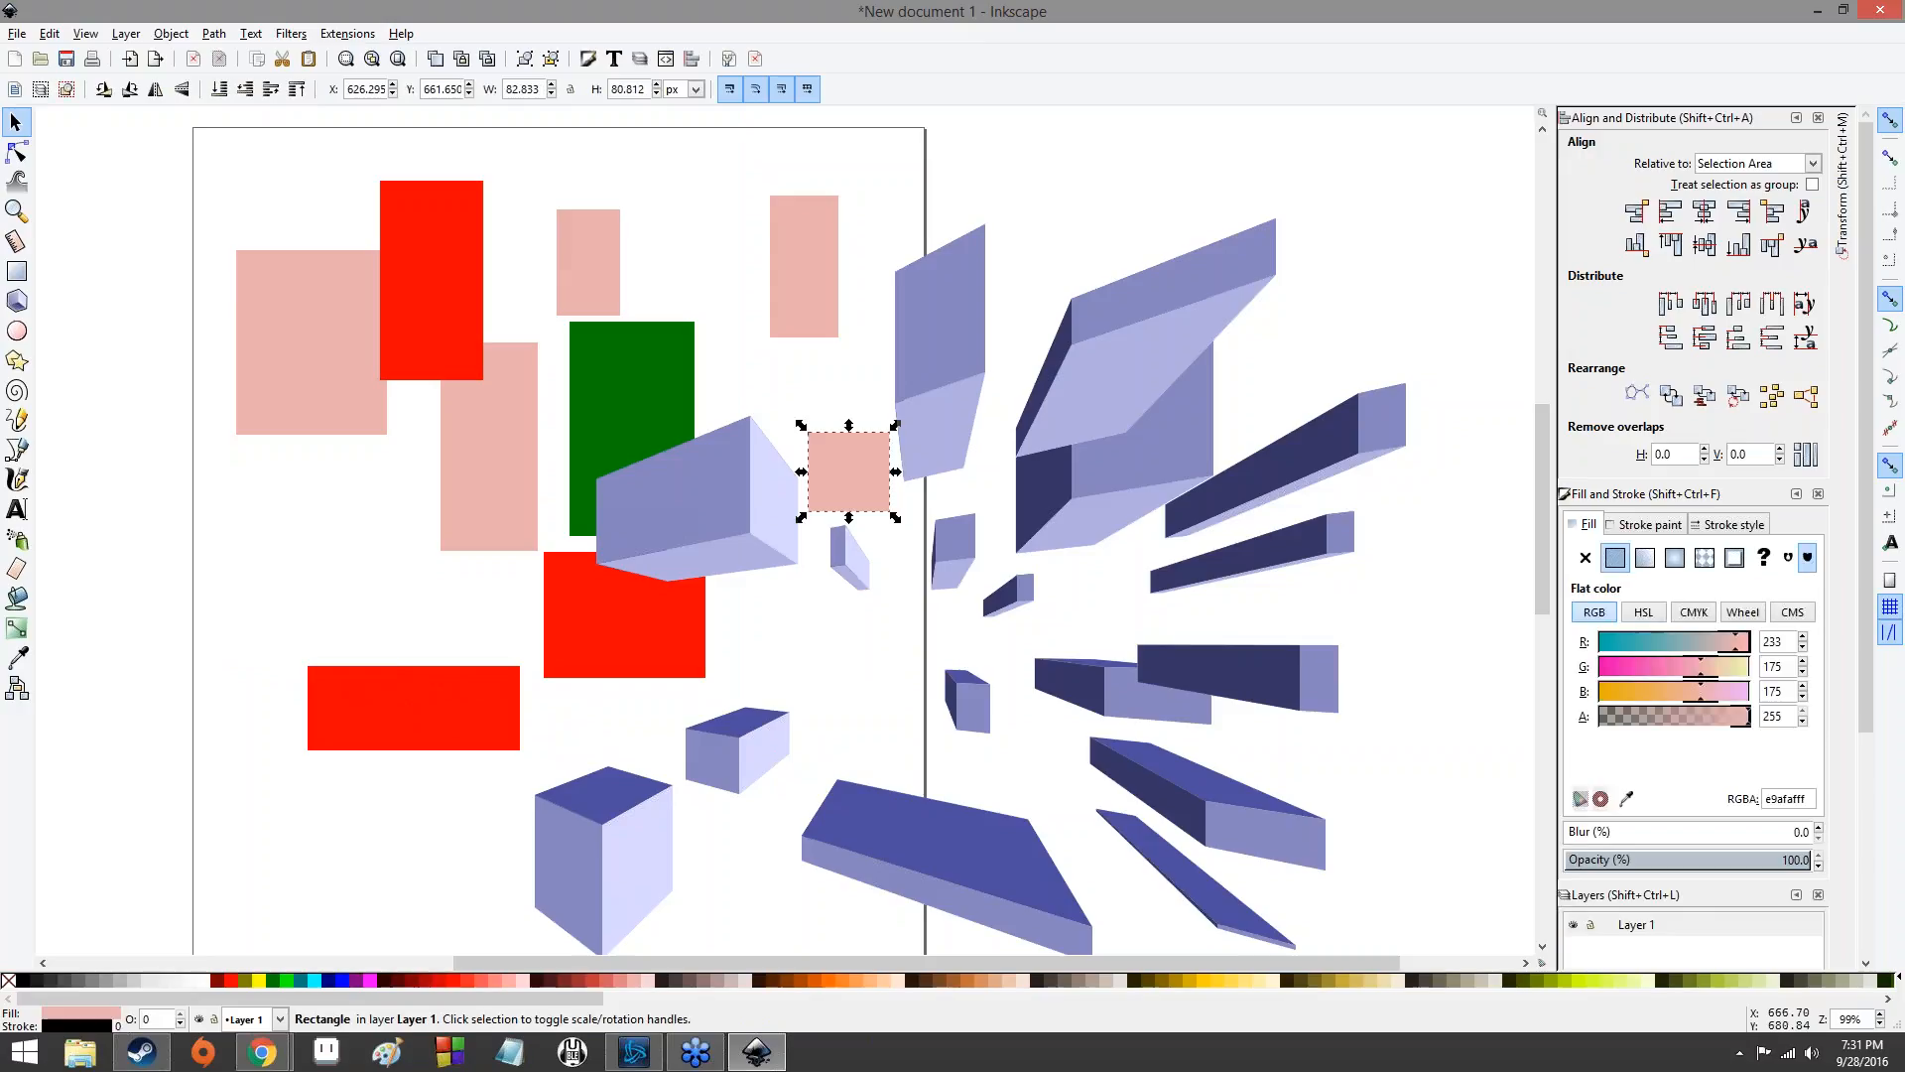
pyautogui.press('Delete')
pyautogui.click(804, 263)
pyautogui.press('Delete')
pyautogui.click(635, 426)
pyautogui.press('Delete')
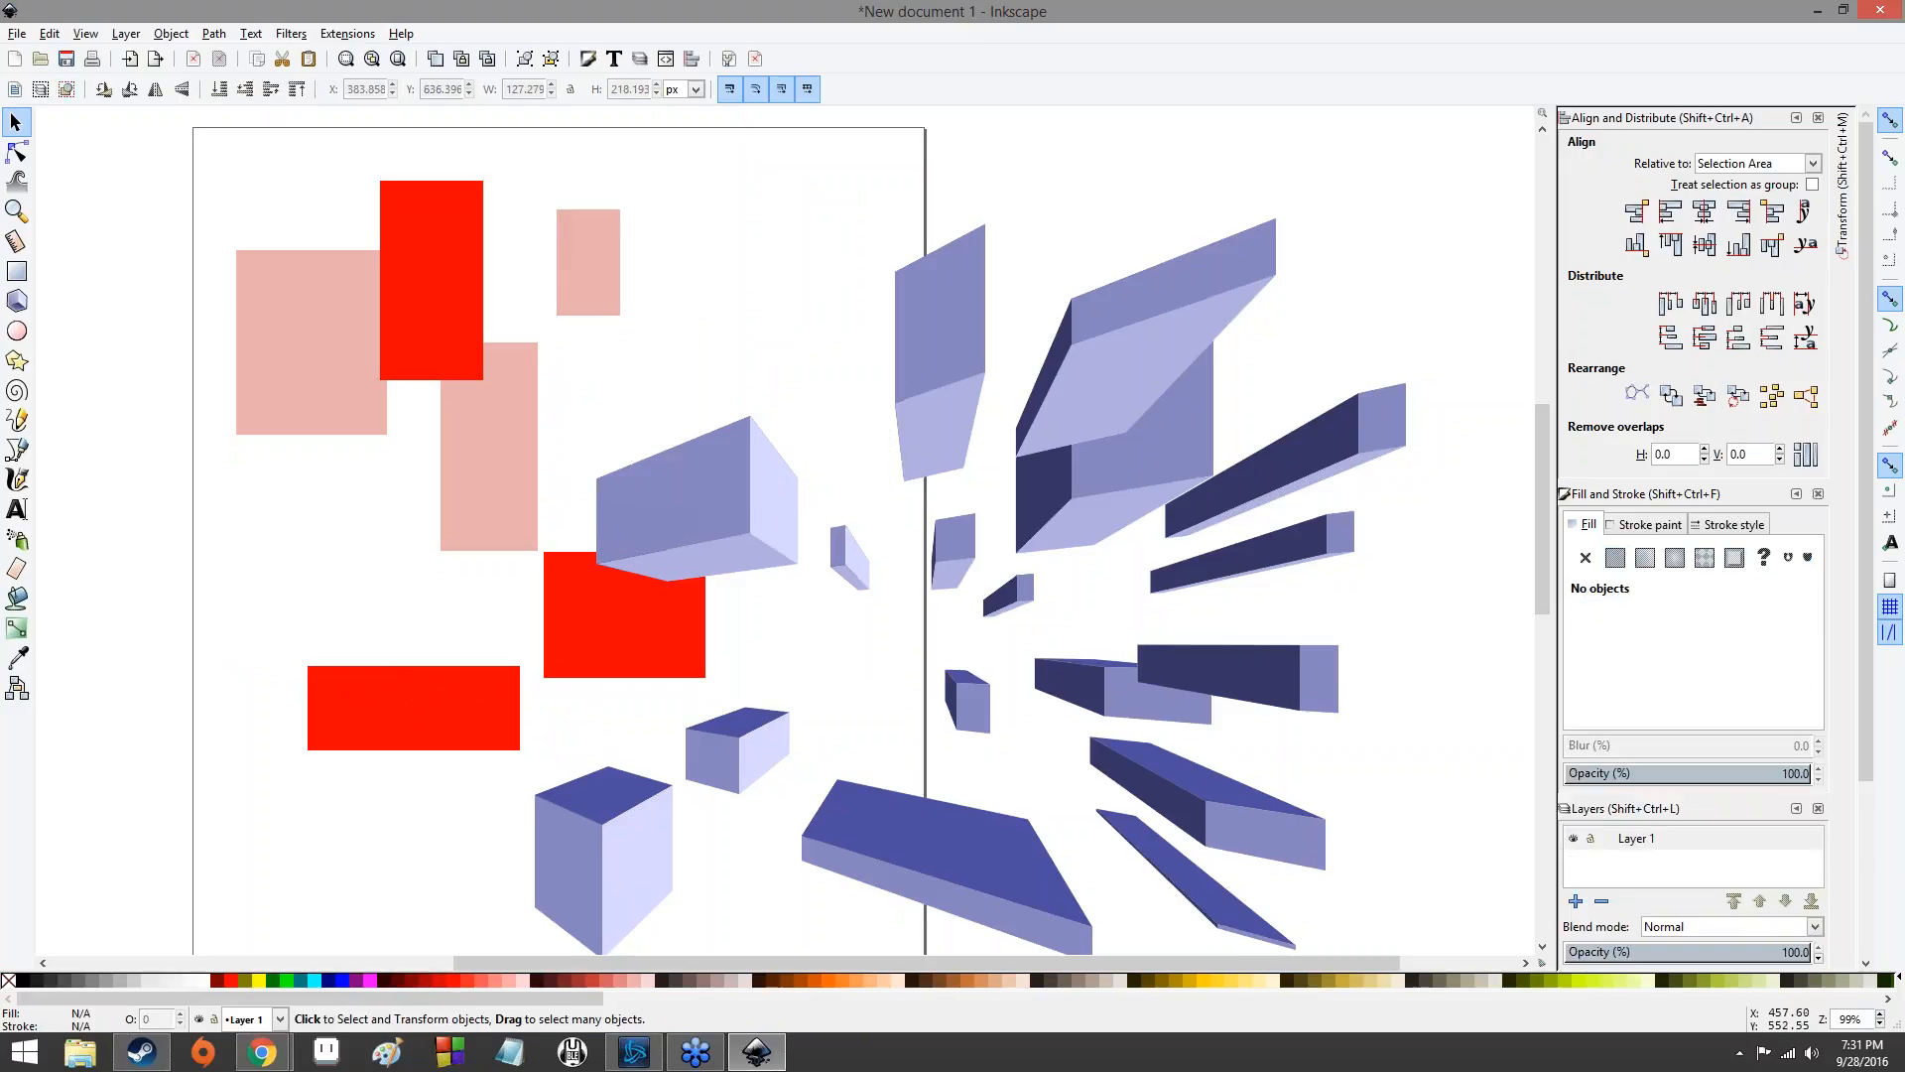
# - Delete all remaining red and pink rectangles so that only the 3D boxes are left
pyautogui.click(642, 618)
pyautogui.press('Delete')
pyautogui.click(462, 697)
pyautogui.press('Delete')
pyautogui.click(488, 486)
pyautogui.press('Delete')
pyautogui.click(421, 348)
pyautogui.press('Delete')
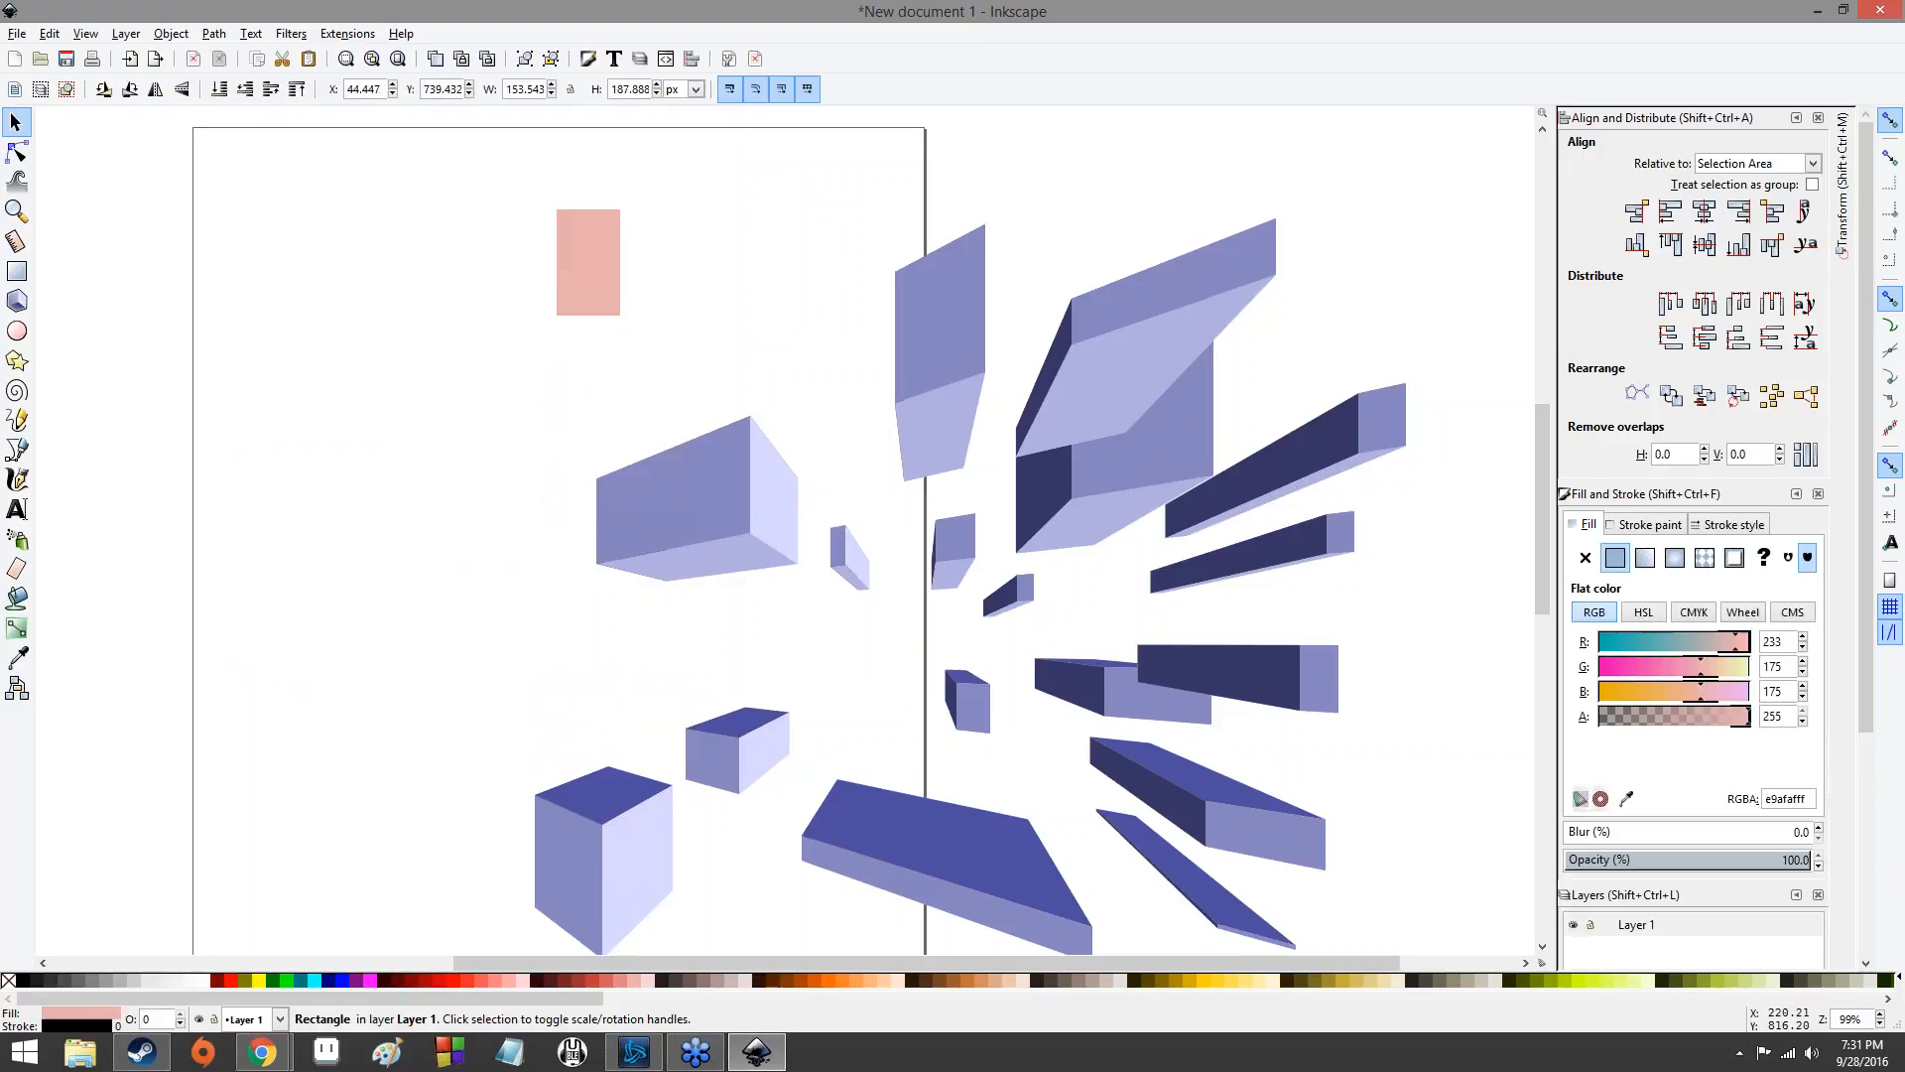
pyautogui.press('Delete')
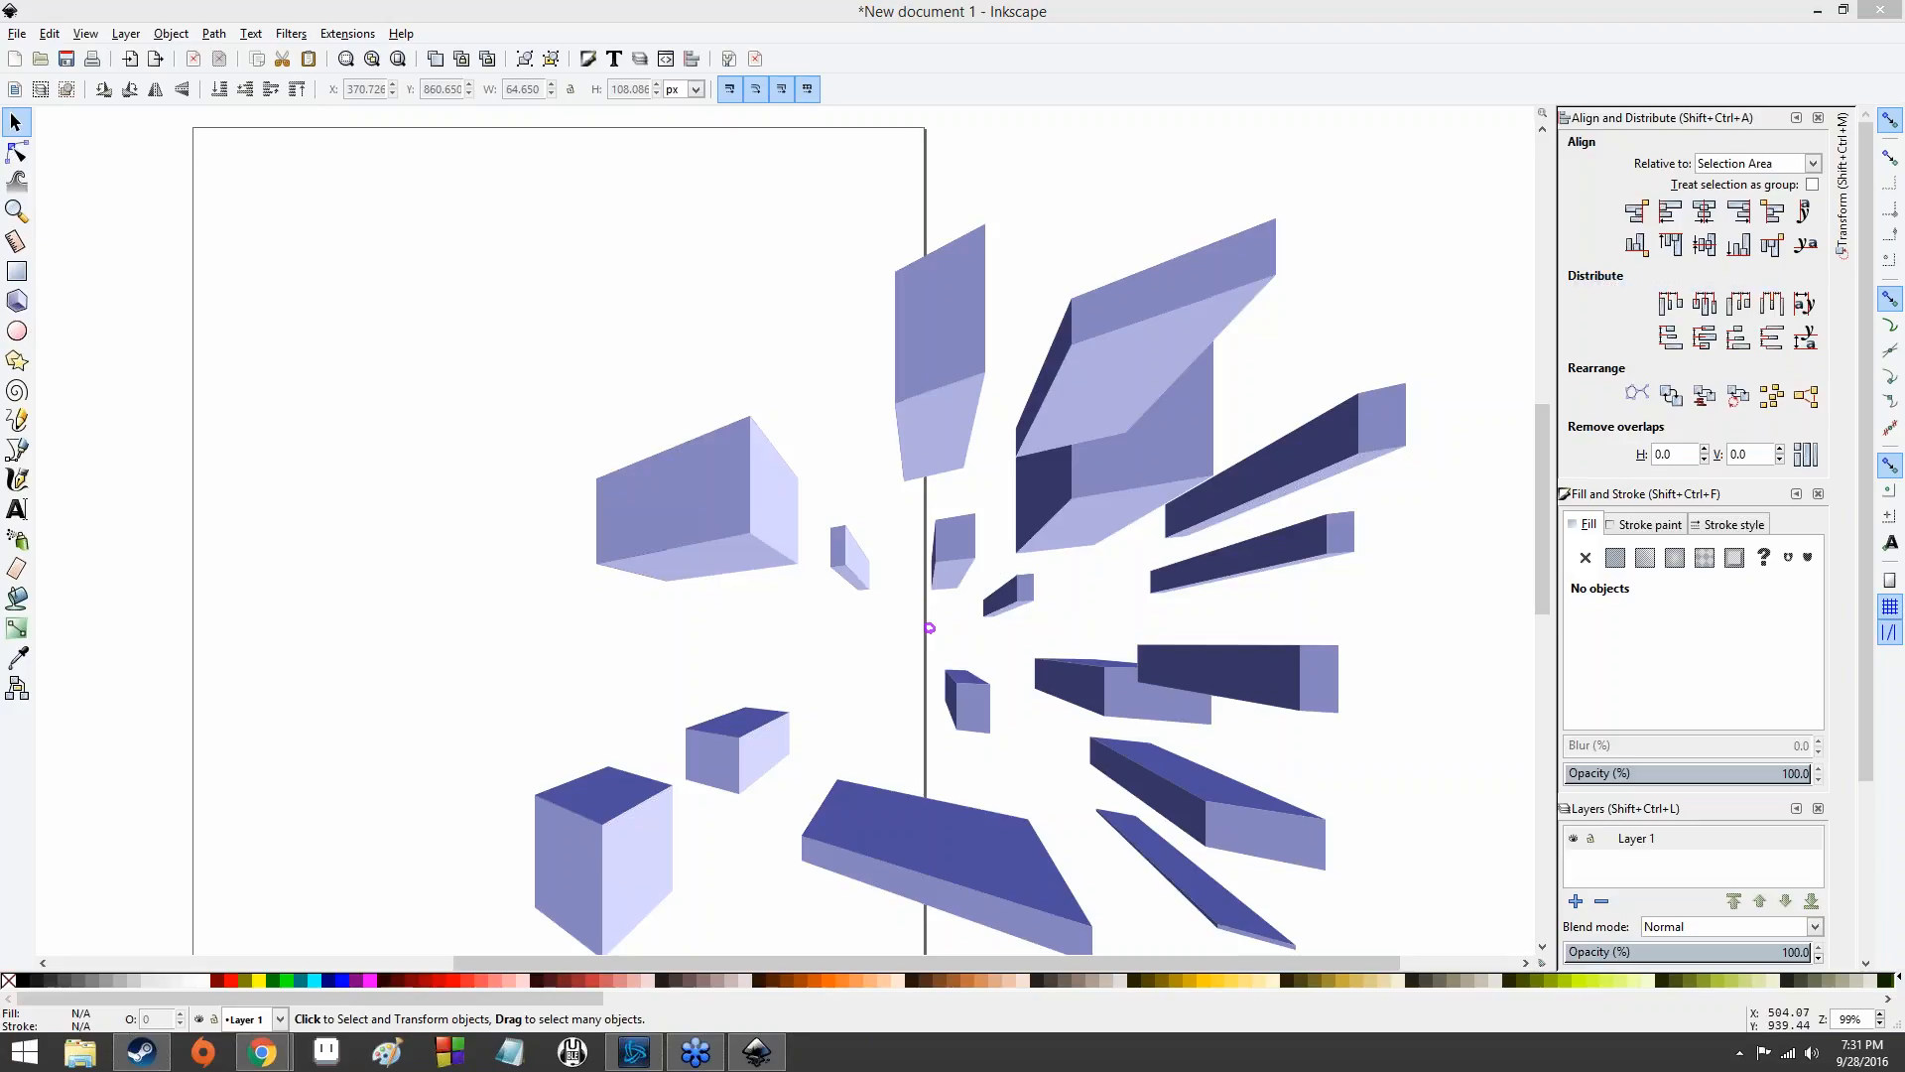
# - With the 3D Box tool, add a tall box on the page's upper left, one beyond its left edge and small ones near the right vanishing point
pyautogui.press('x')
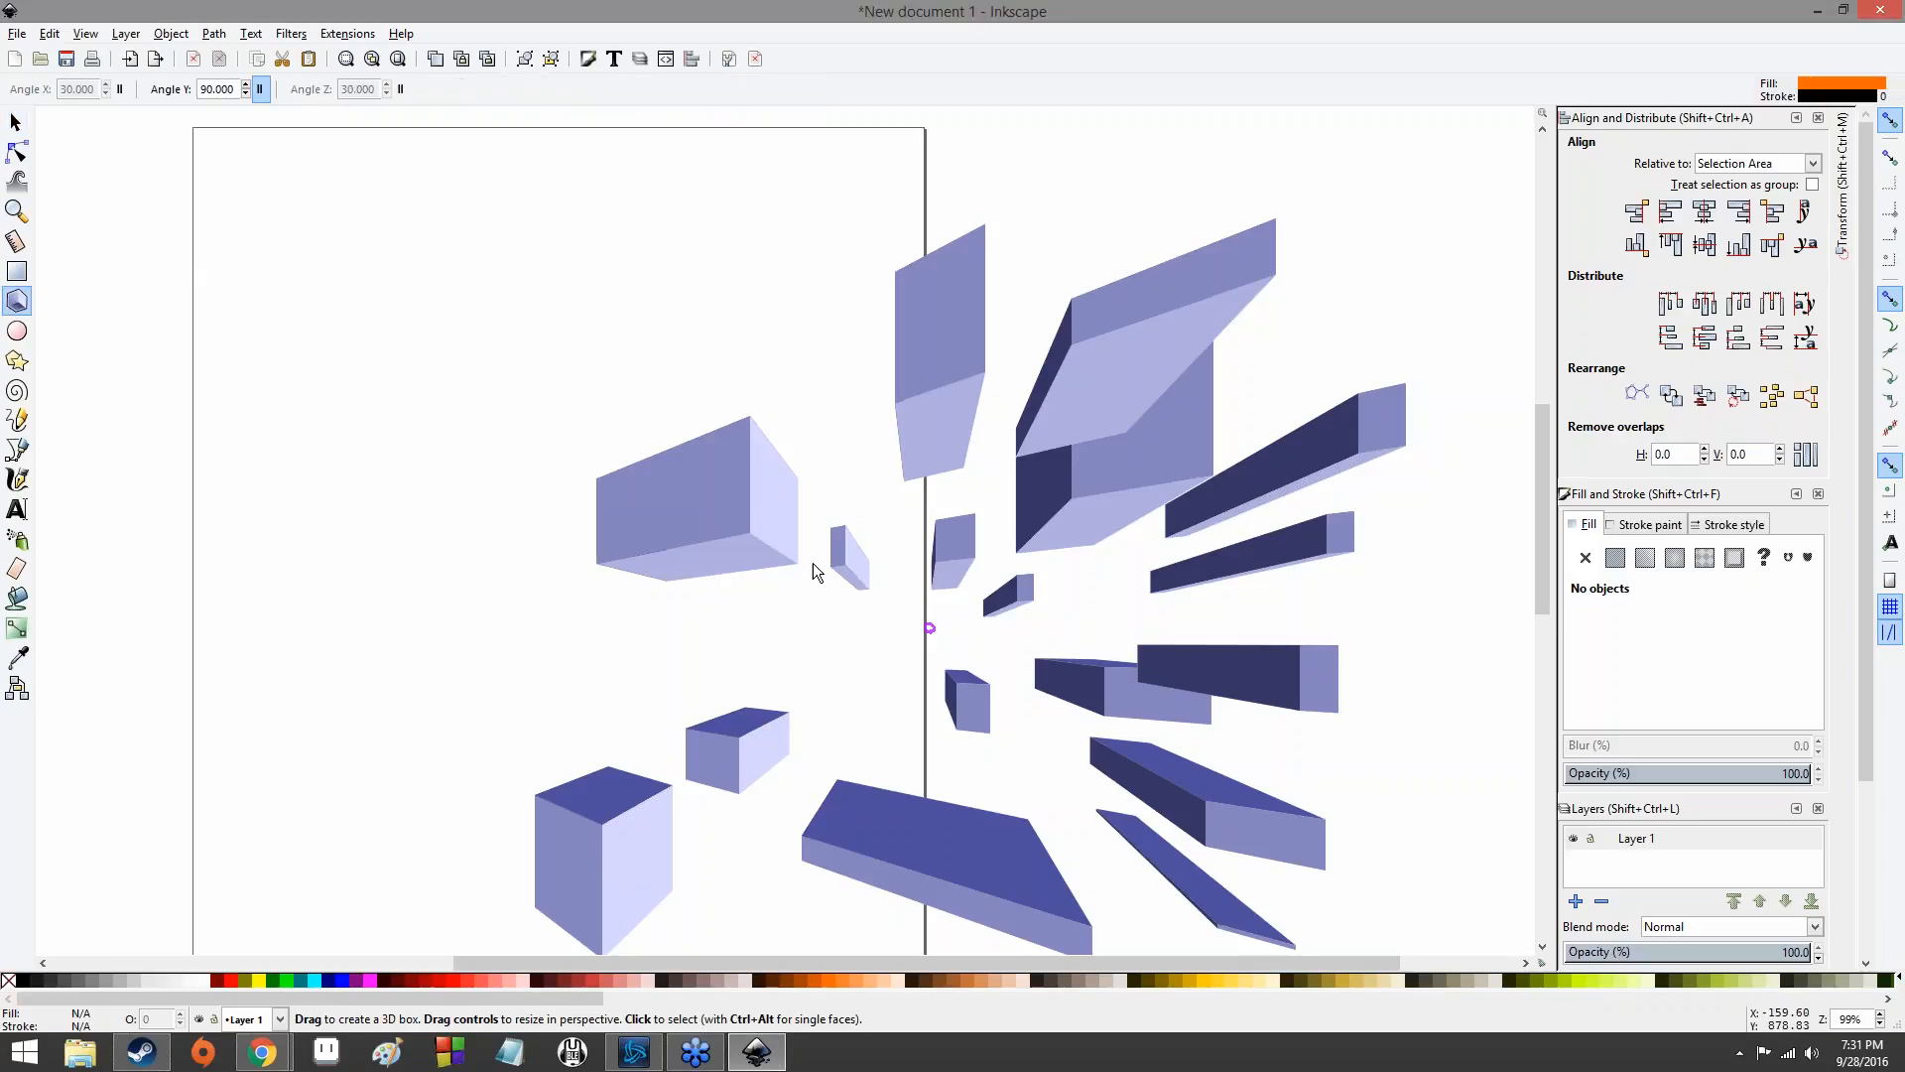
pyautogui.click(741, 511)
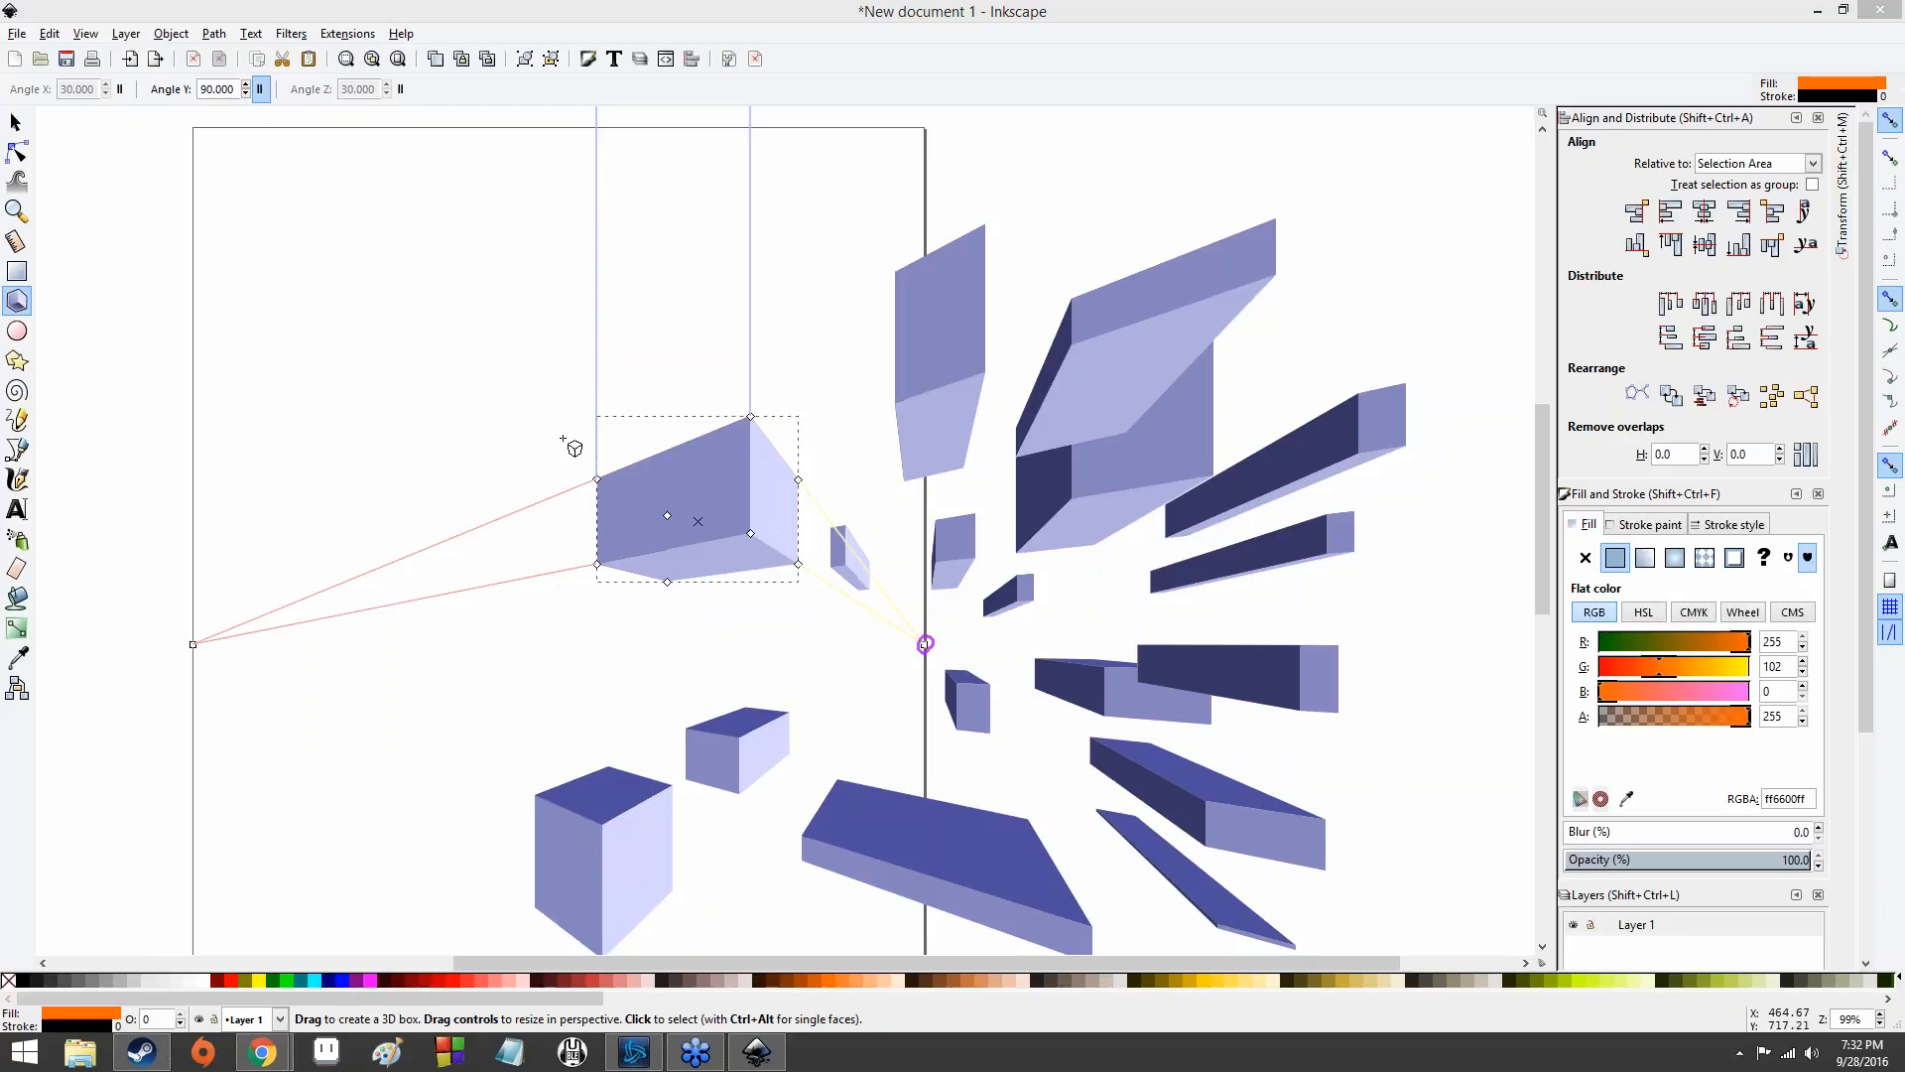
pyautogui.moveTo(390, 420); pyautogui.dragTo(401, 434)
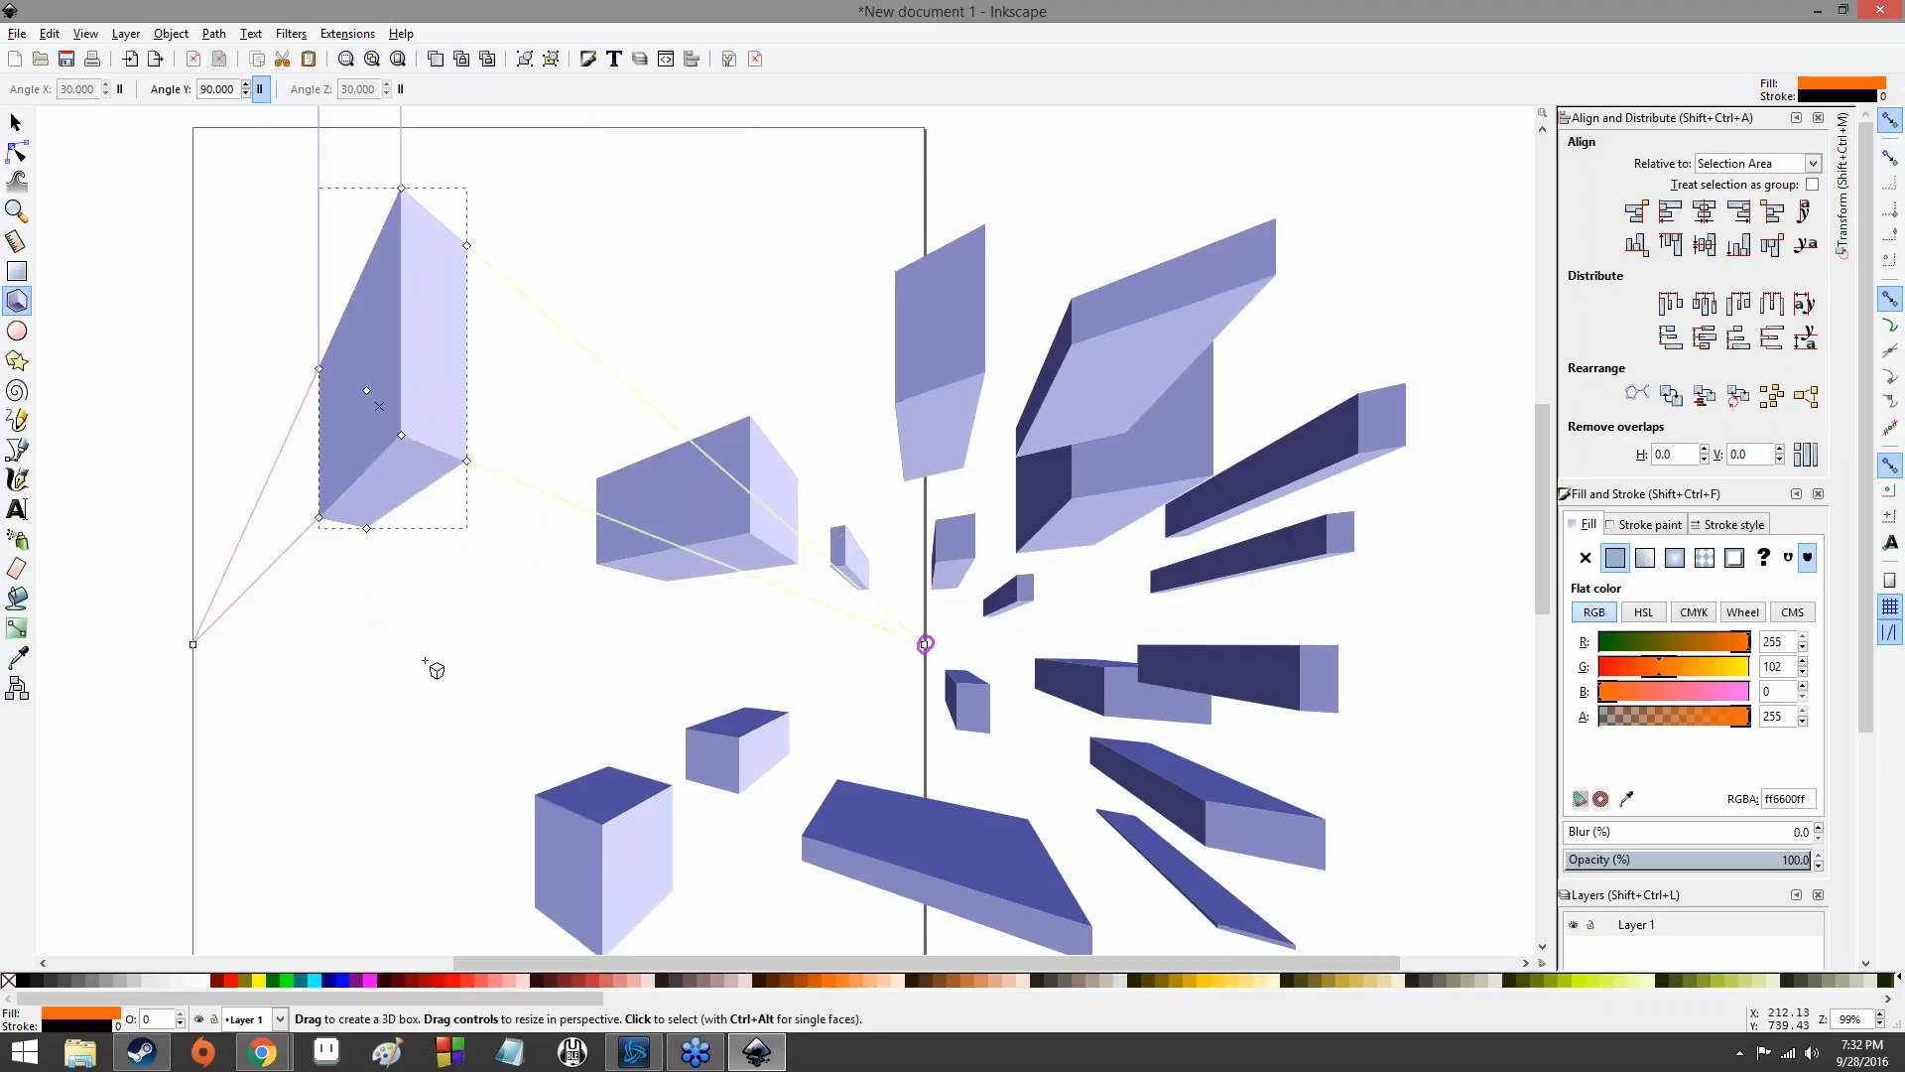
pyautogui.moveTo(89, 506); pyautogui.dragTo(159, 692)
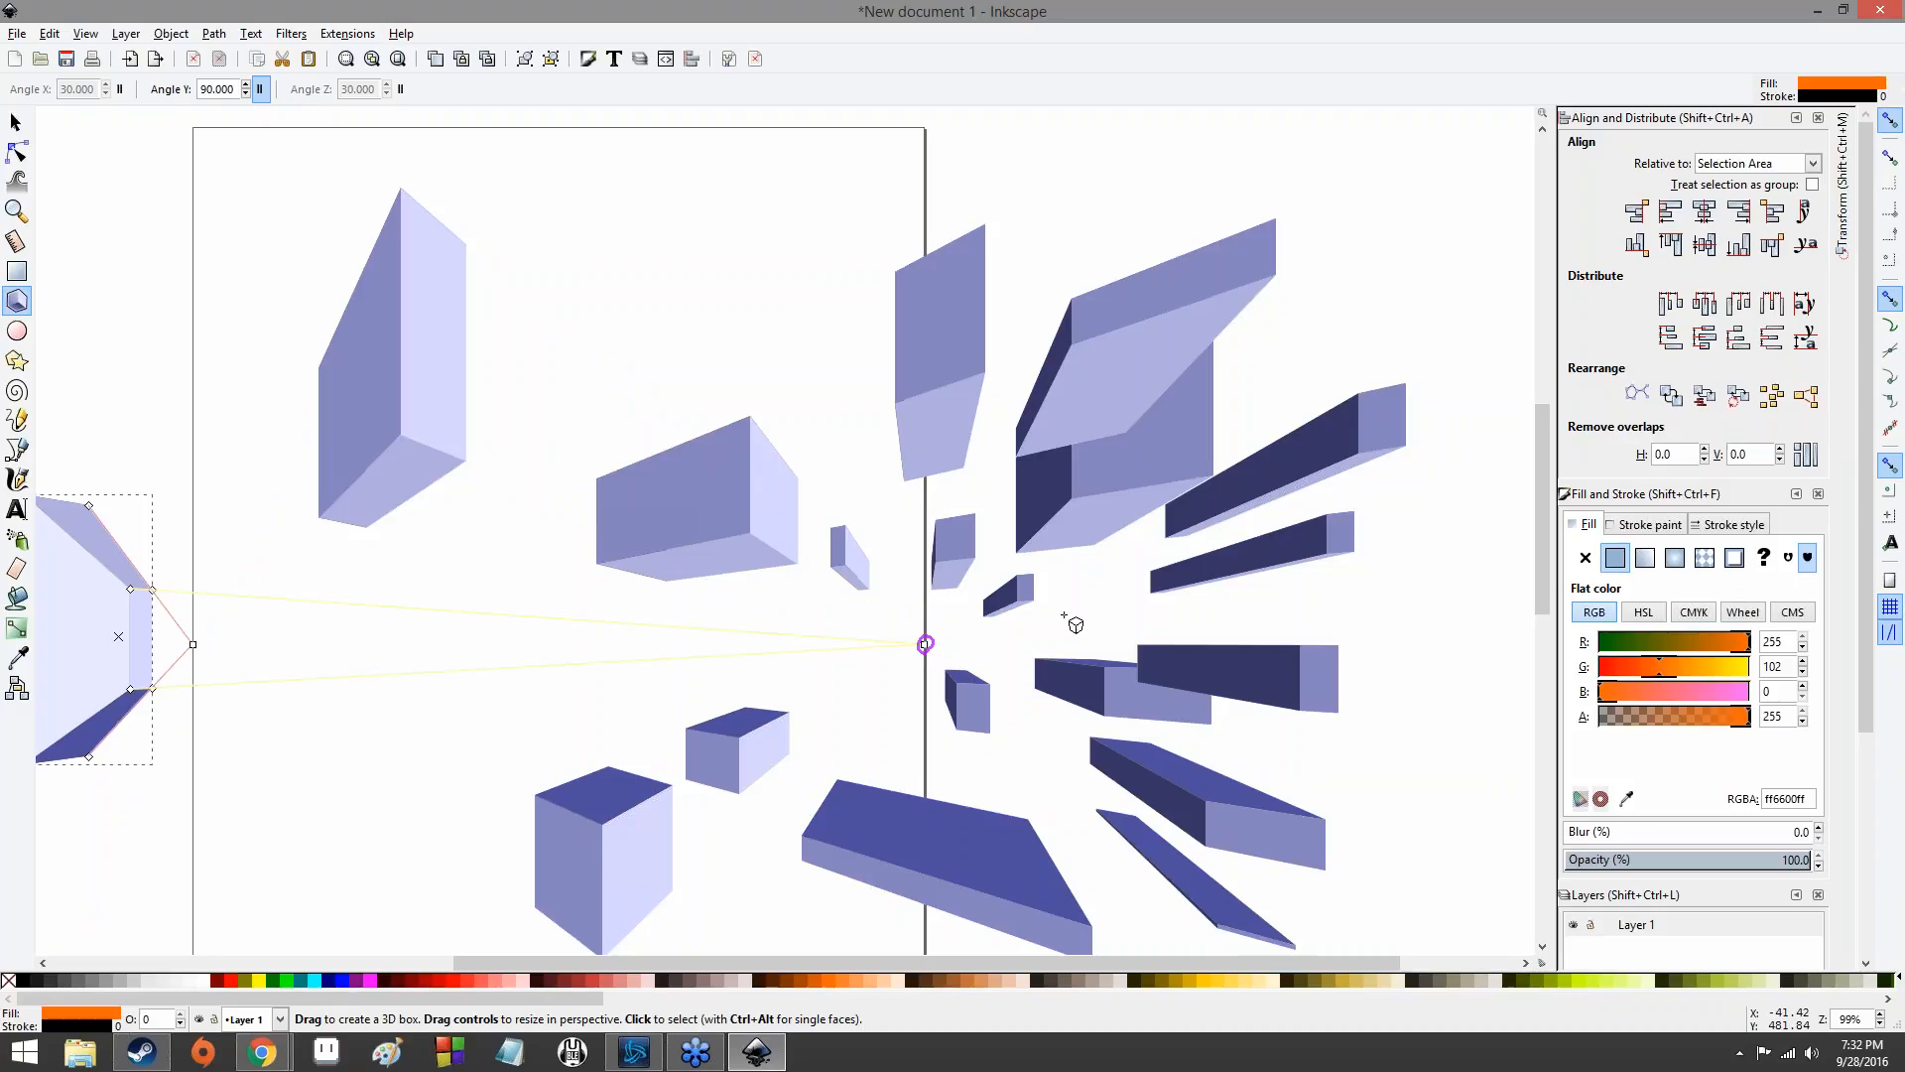
pyautogui.moveTo(1057, 627); pyautogui.dragTo(1054, 661)
pyautogui.moveTo(839, 672)
pyautogui.mouseDown()
pyautogui.moveTo(866, 711)
pyautogui.moveTo(865, 643)
pyautogui.moveTo(893, 607)
pyautogui.mouseUp()
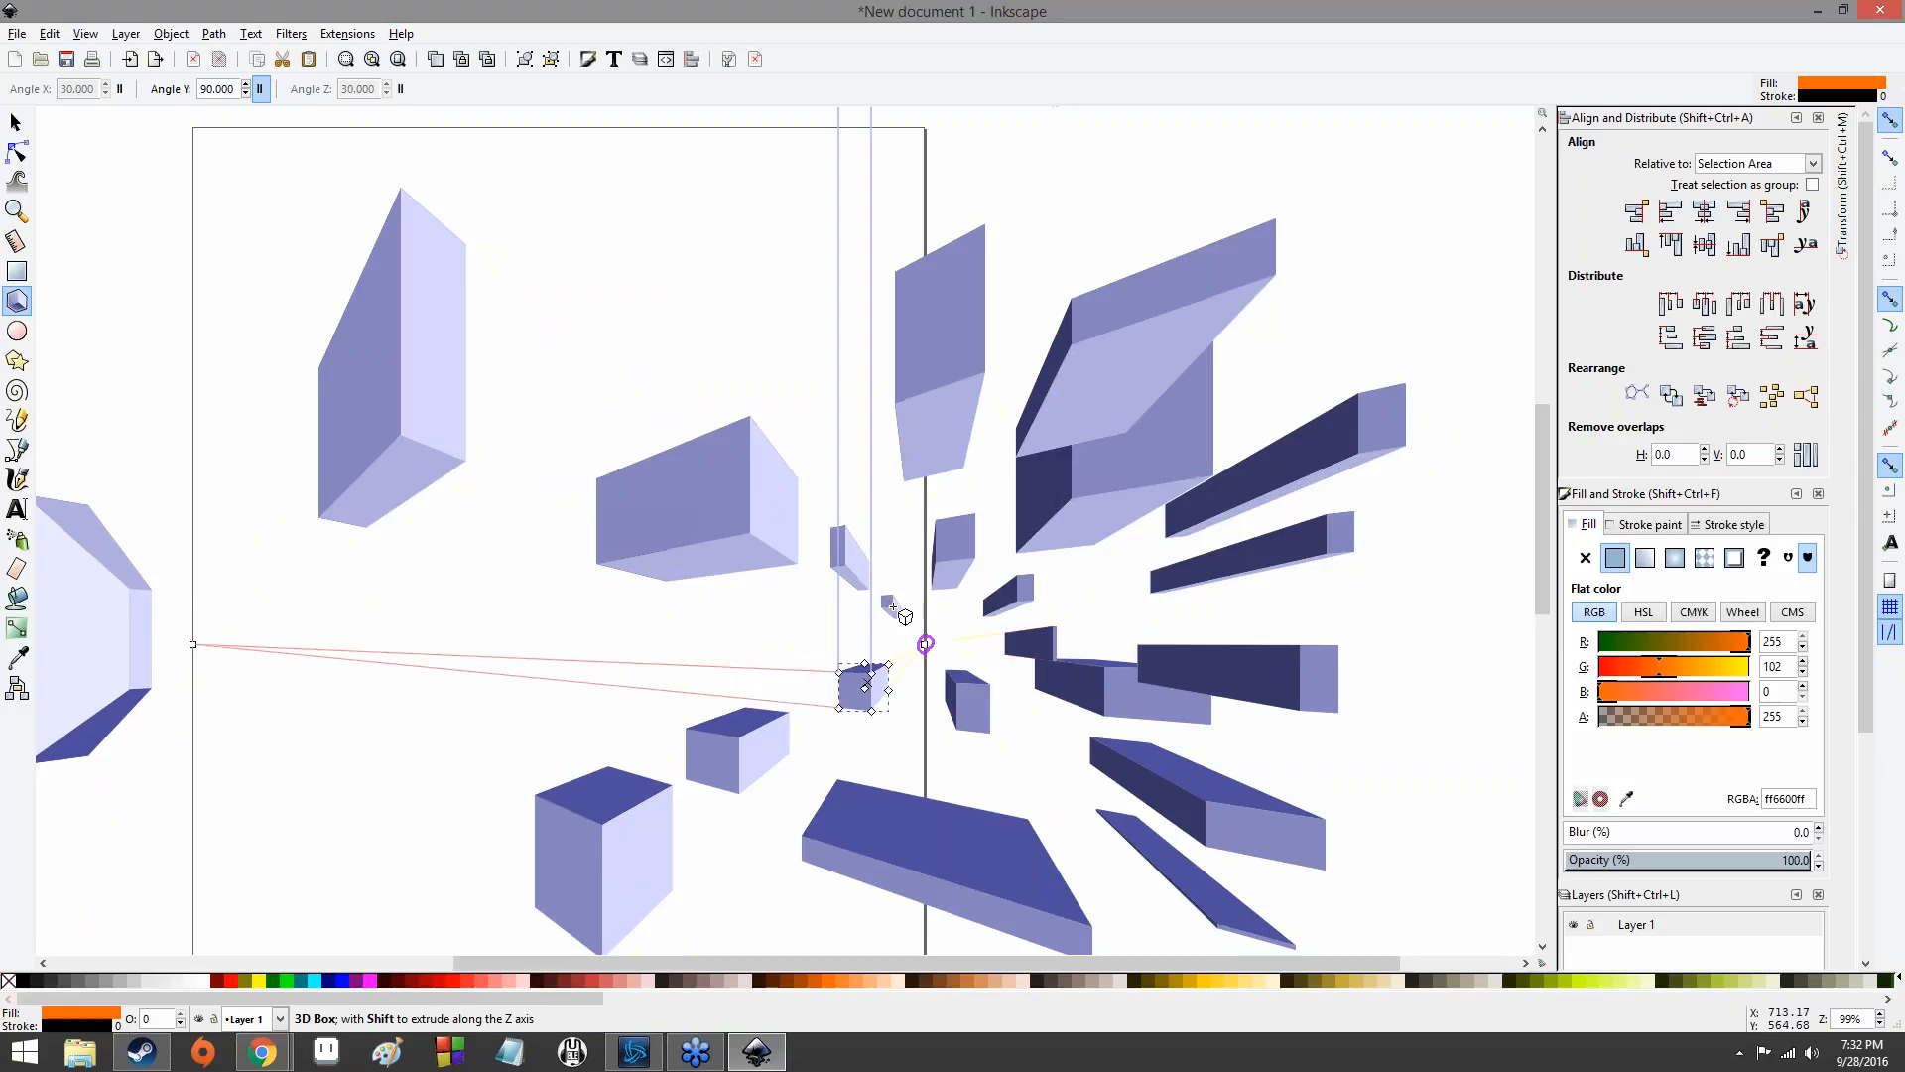
# - Draw a 3D box far to the right of the page, well away from the other boxes
pyautogui.moveTo(1354, 646); pyautogui.dragTo(655, 592)
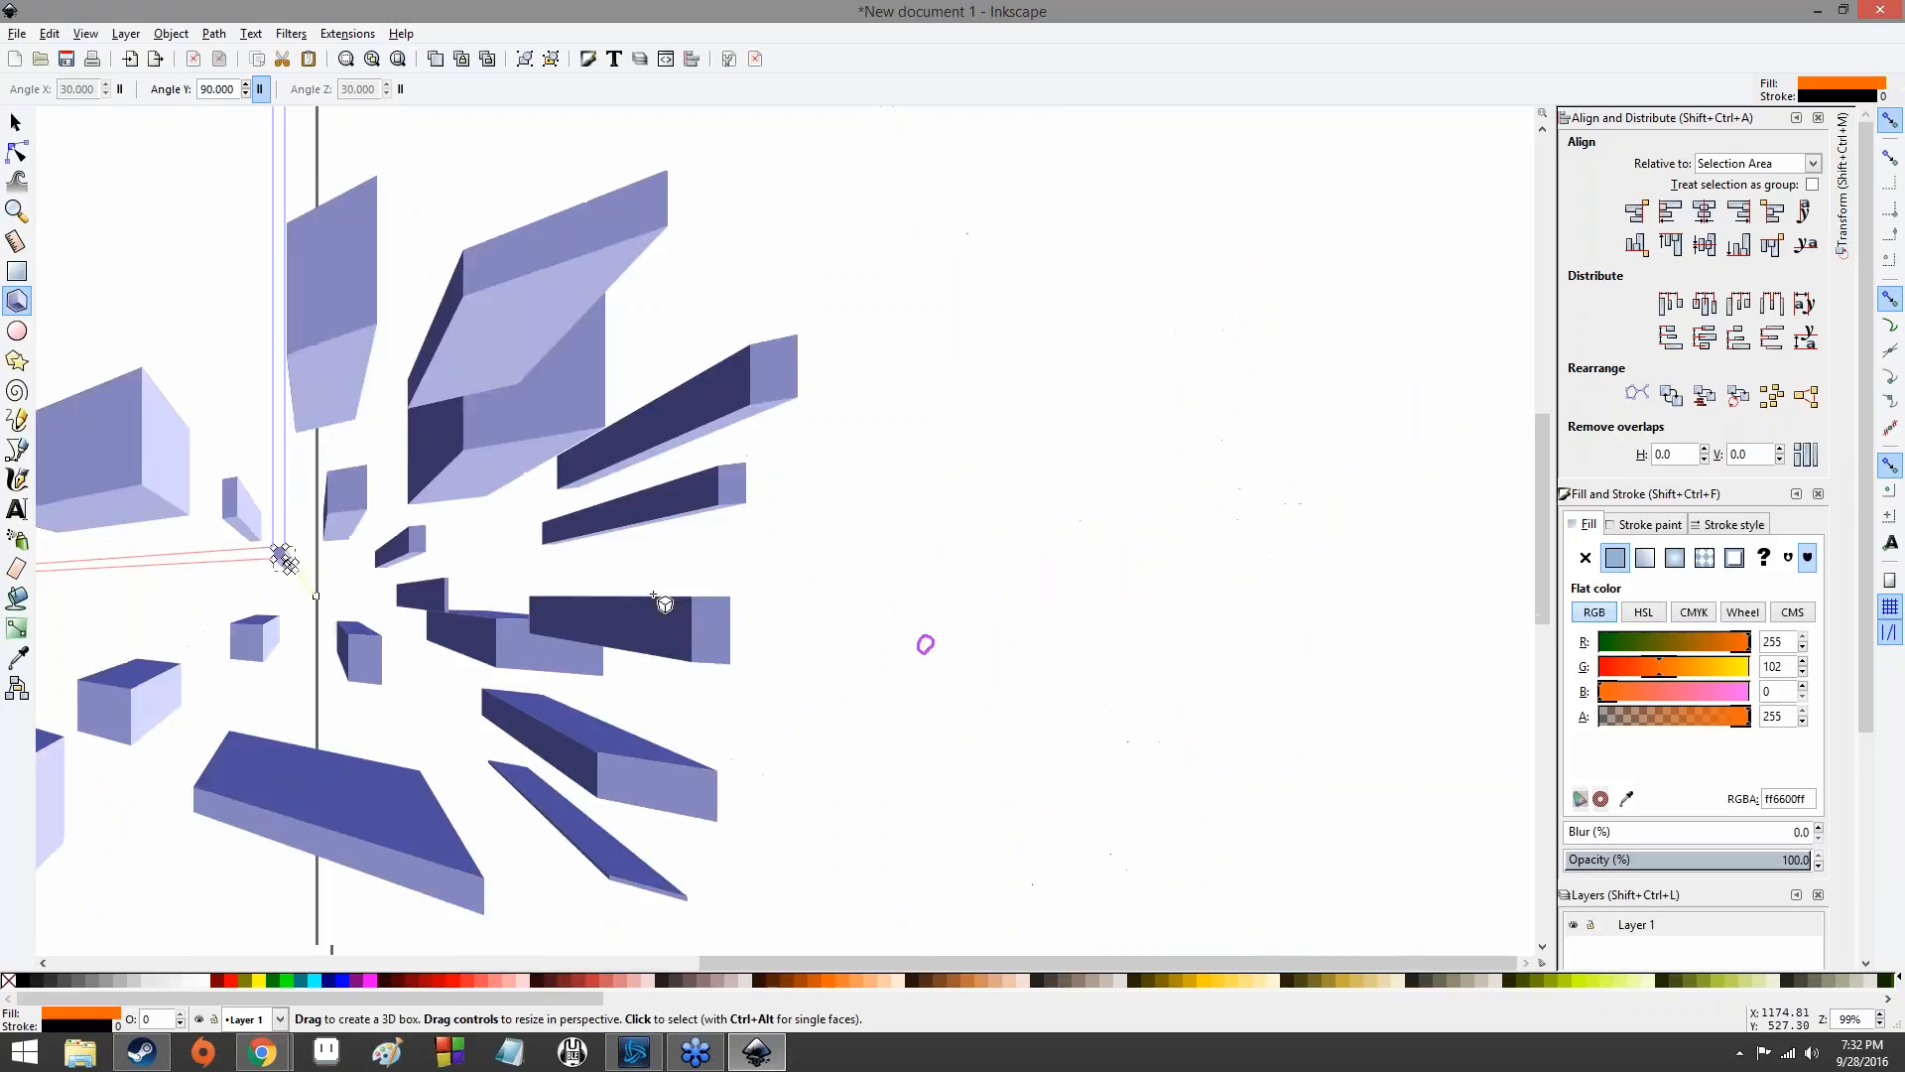
pyautogui.moveTo(1141, 541); pyautogui.dragTo(610, 567)
pyautogui.moveTo(921, 442); pyautogui.dragTo(998, 480)
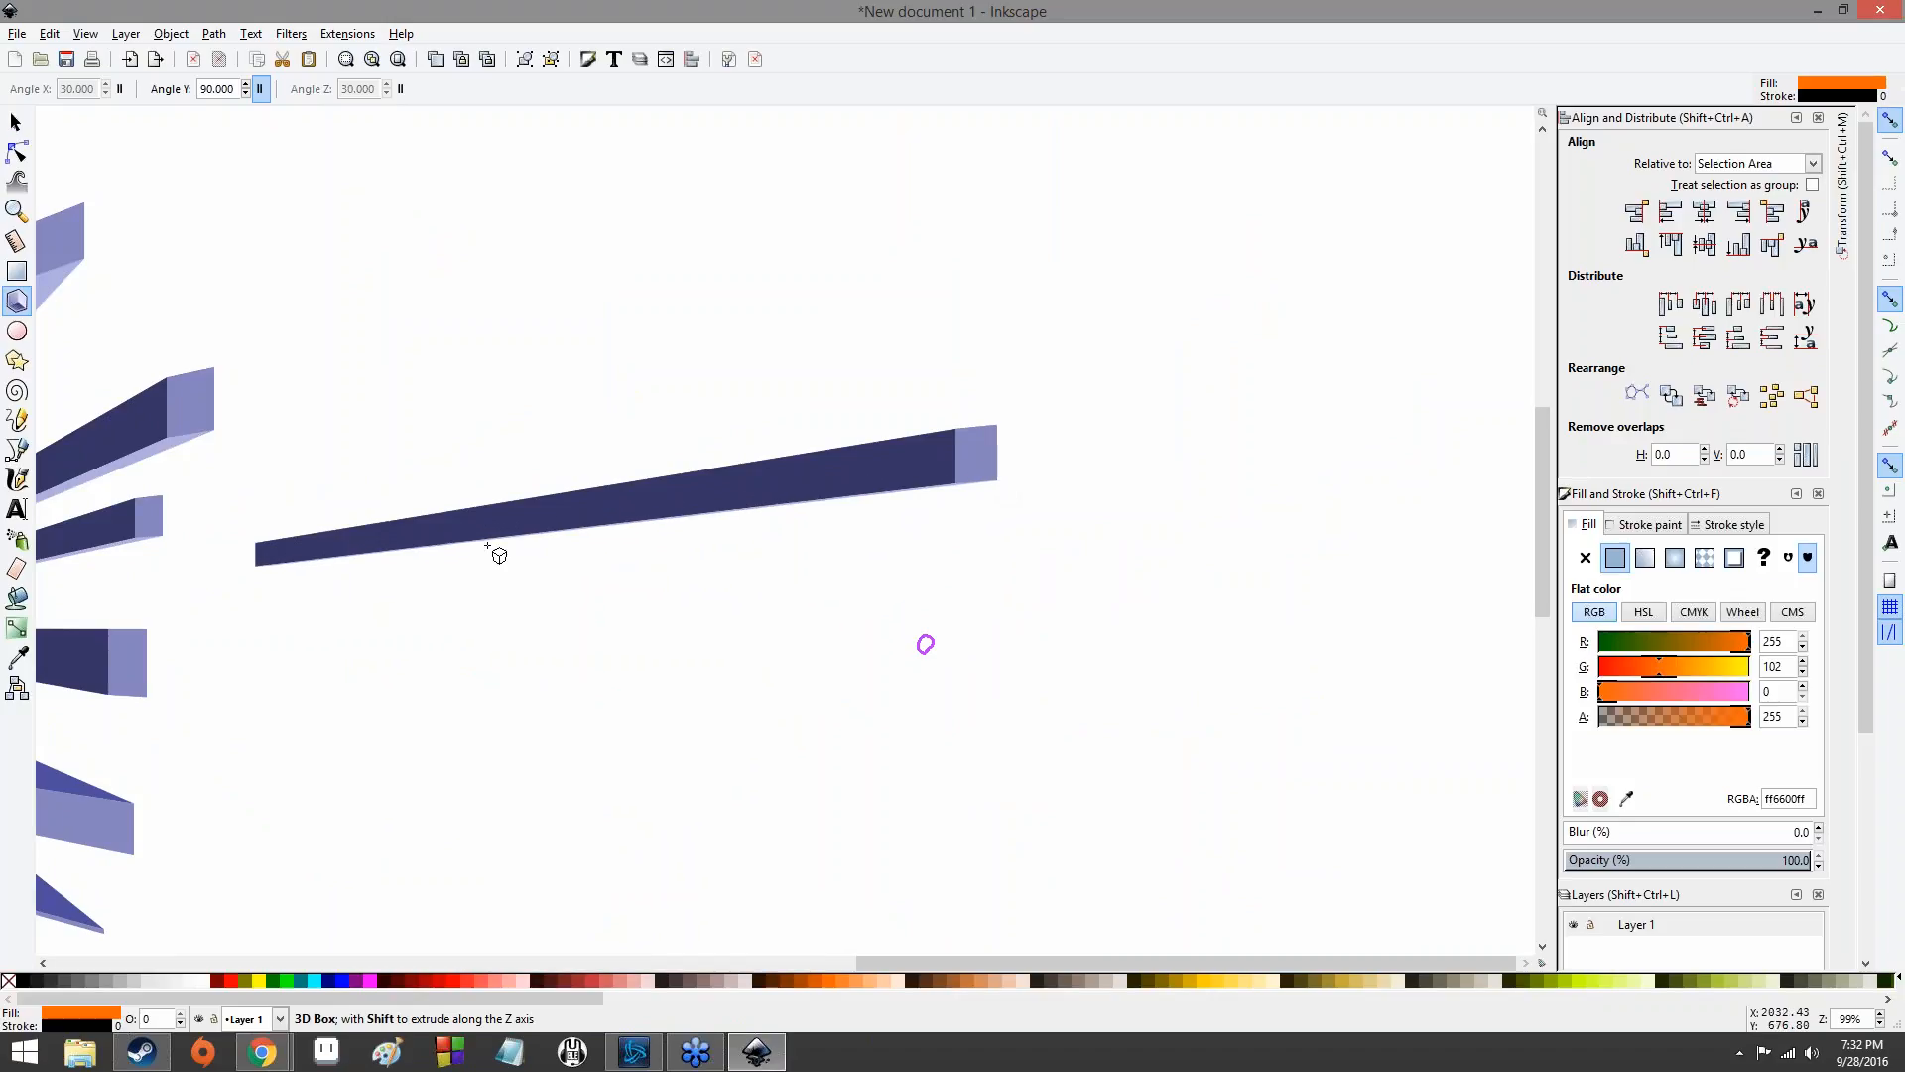
# - Draw a large 3D box far to the left of the page, beyond the left vanishing point
pyautogui.moveTo(492, 723); pyautogui.dragTo(1319, 706)
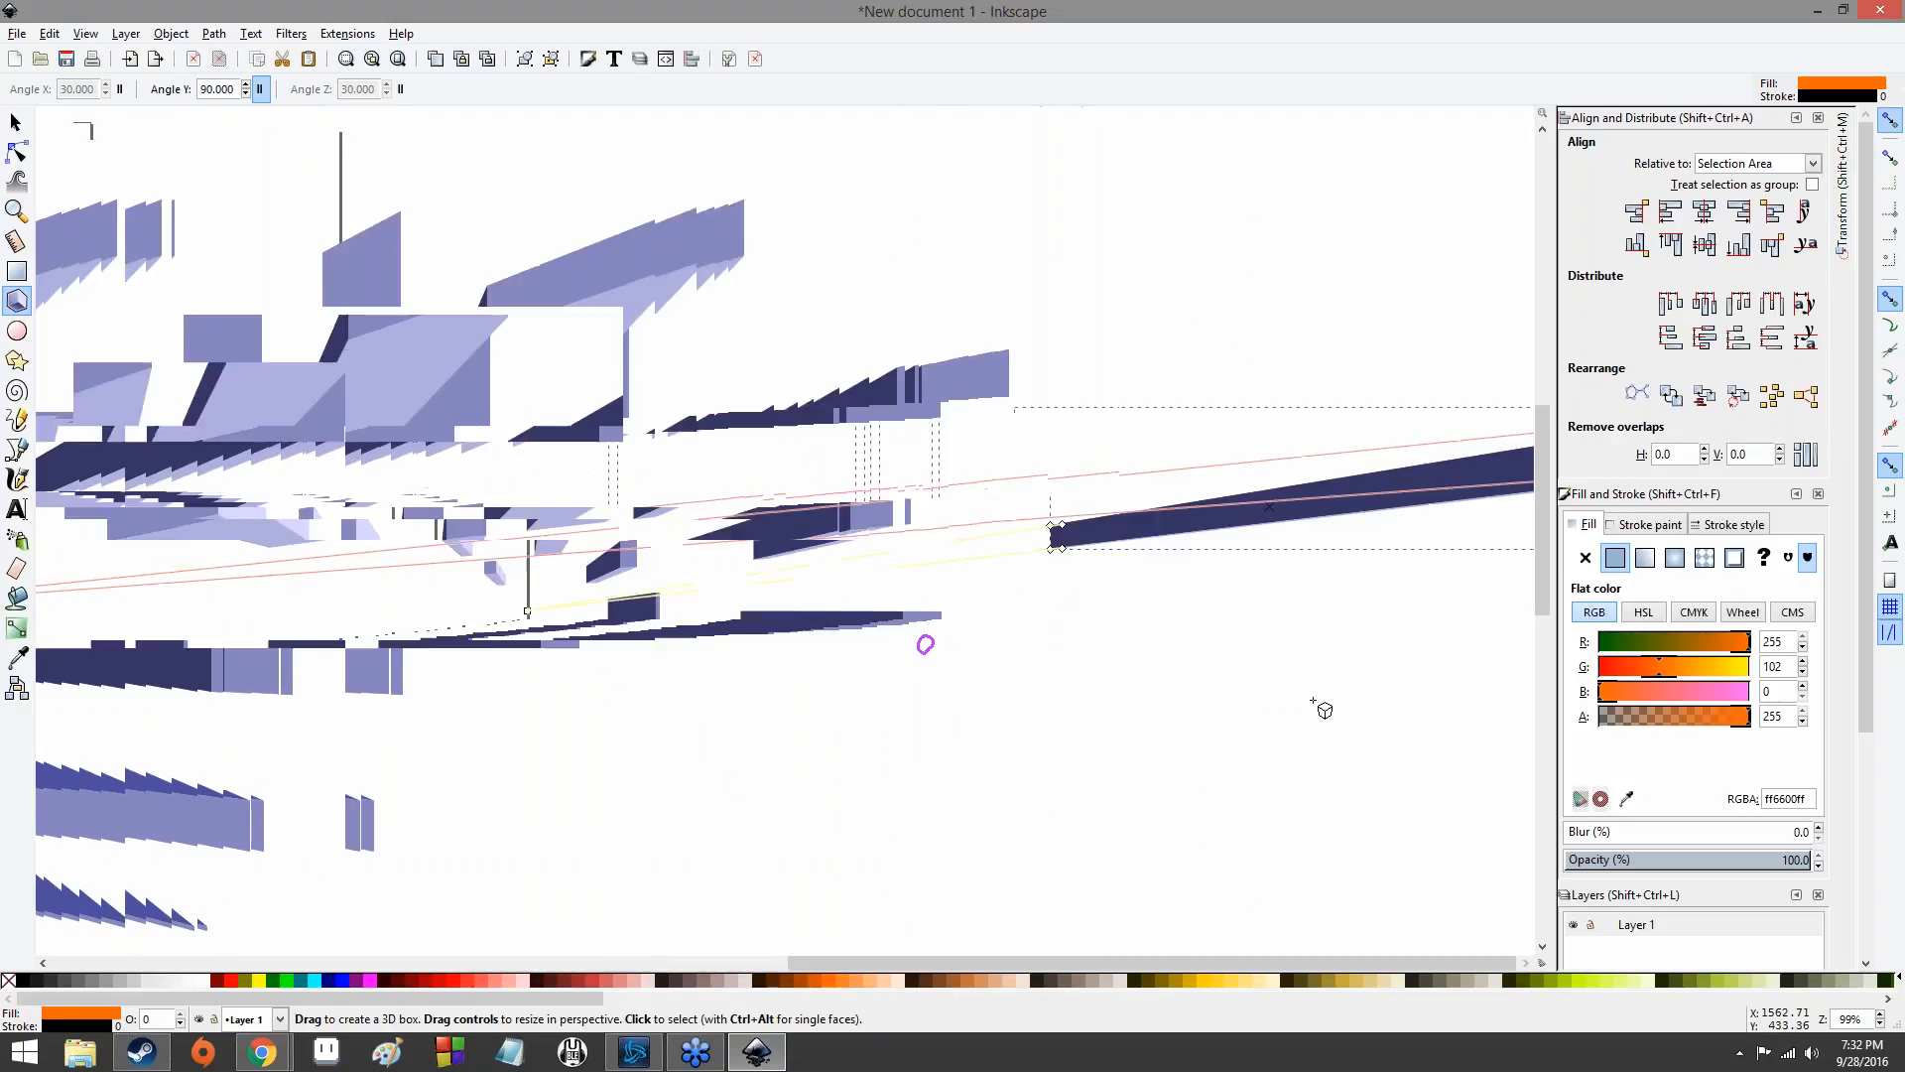
pyautogui.moveTo(243, 617); pyautogui.dragTo(1239, 705)
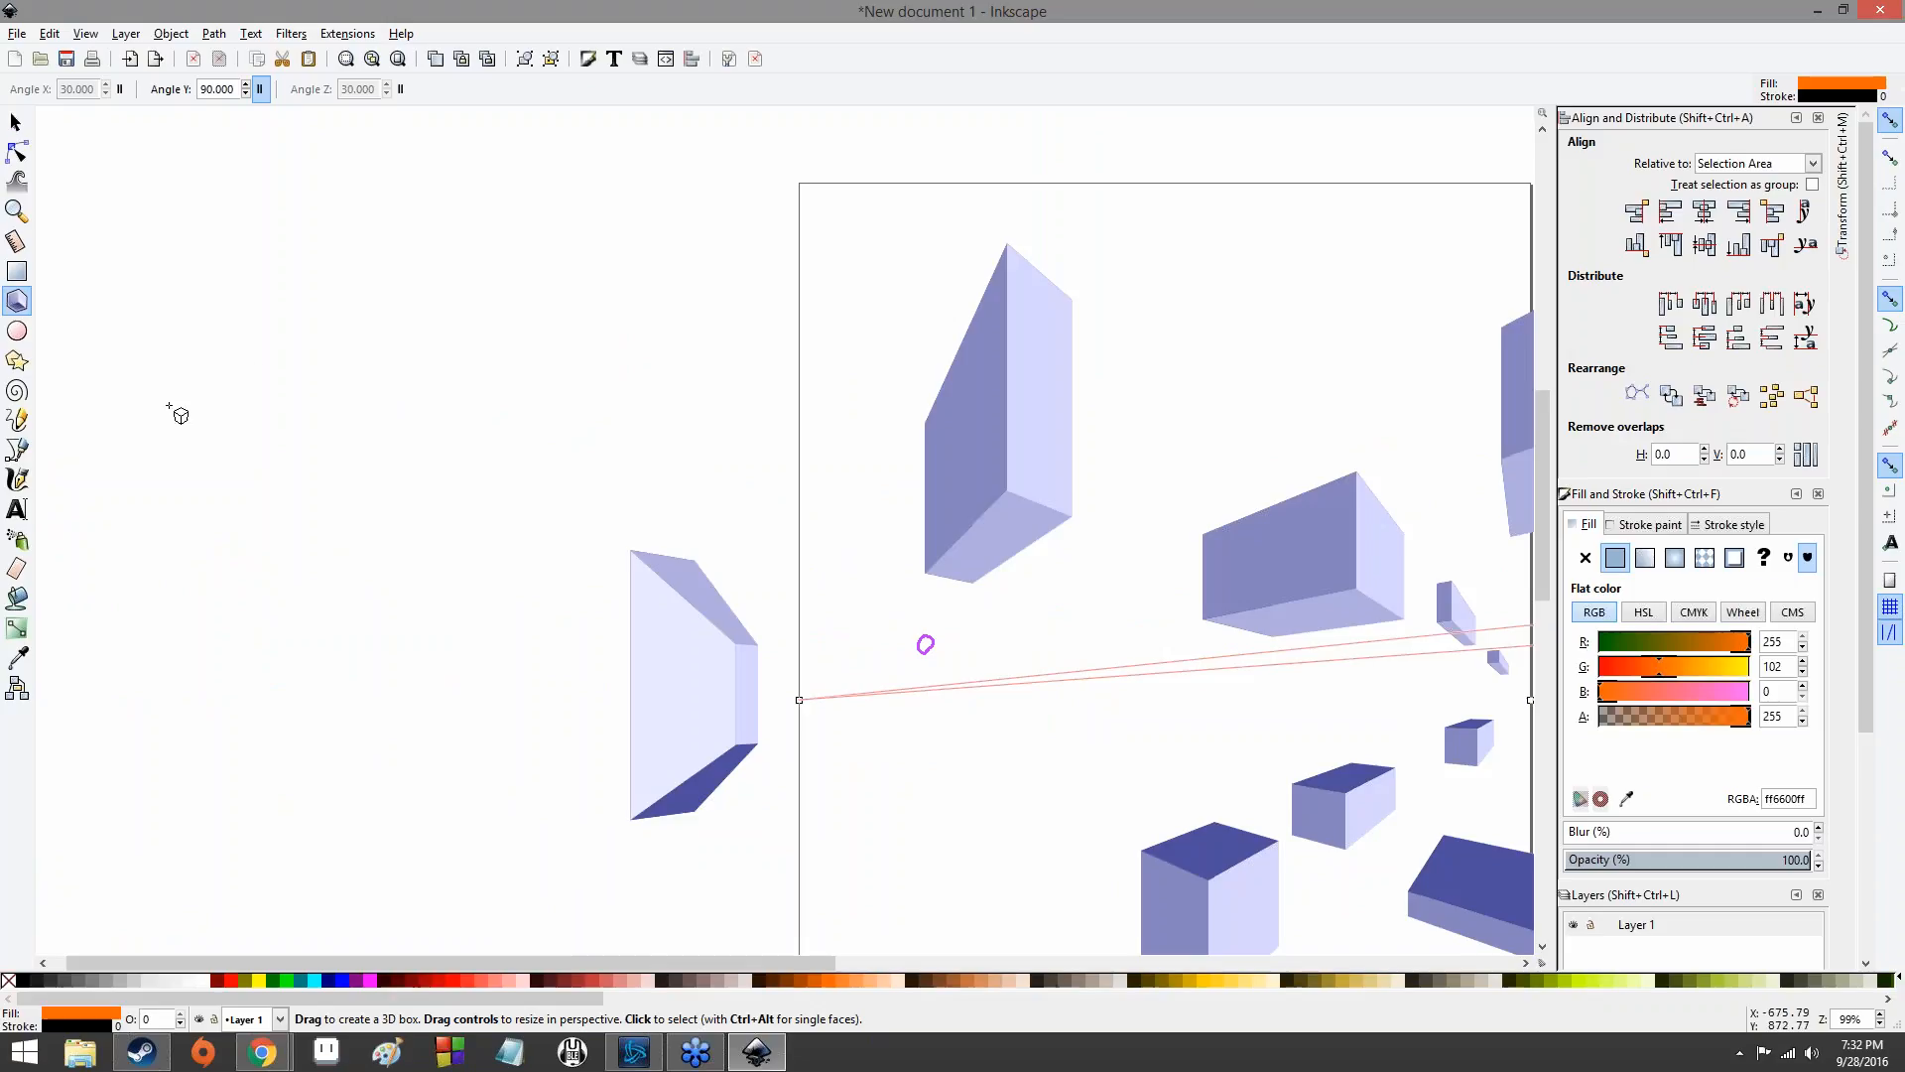
pyautogui.moveTo(175, 413); pyautogui.dragTo(245, 655)
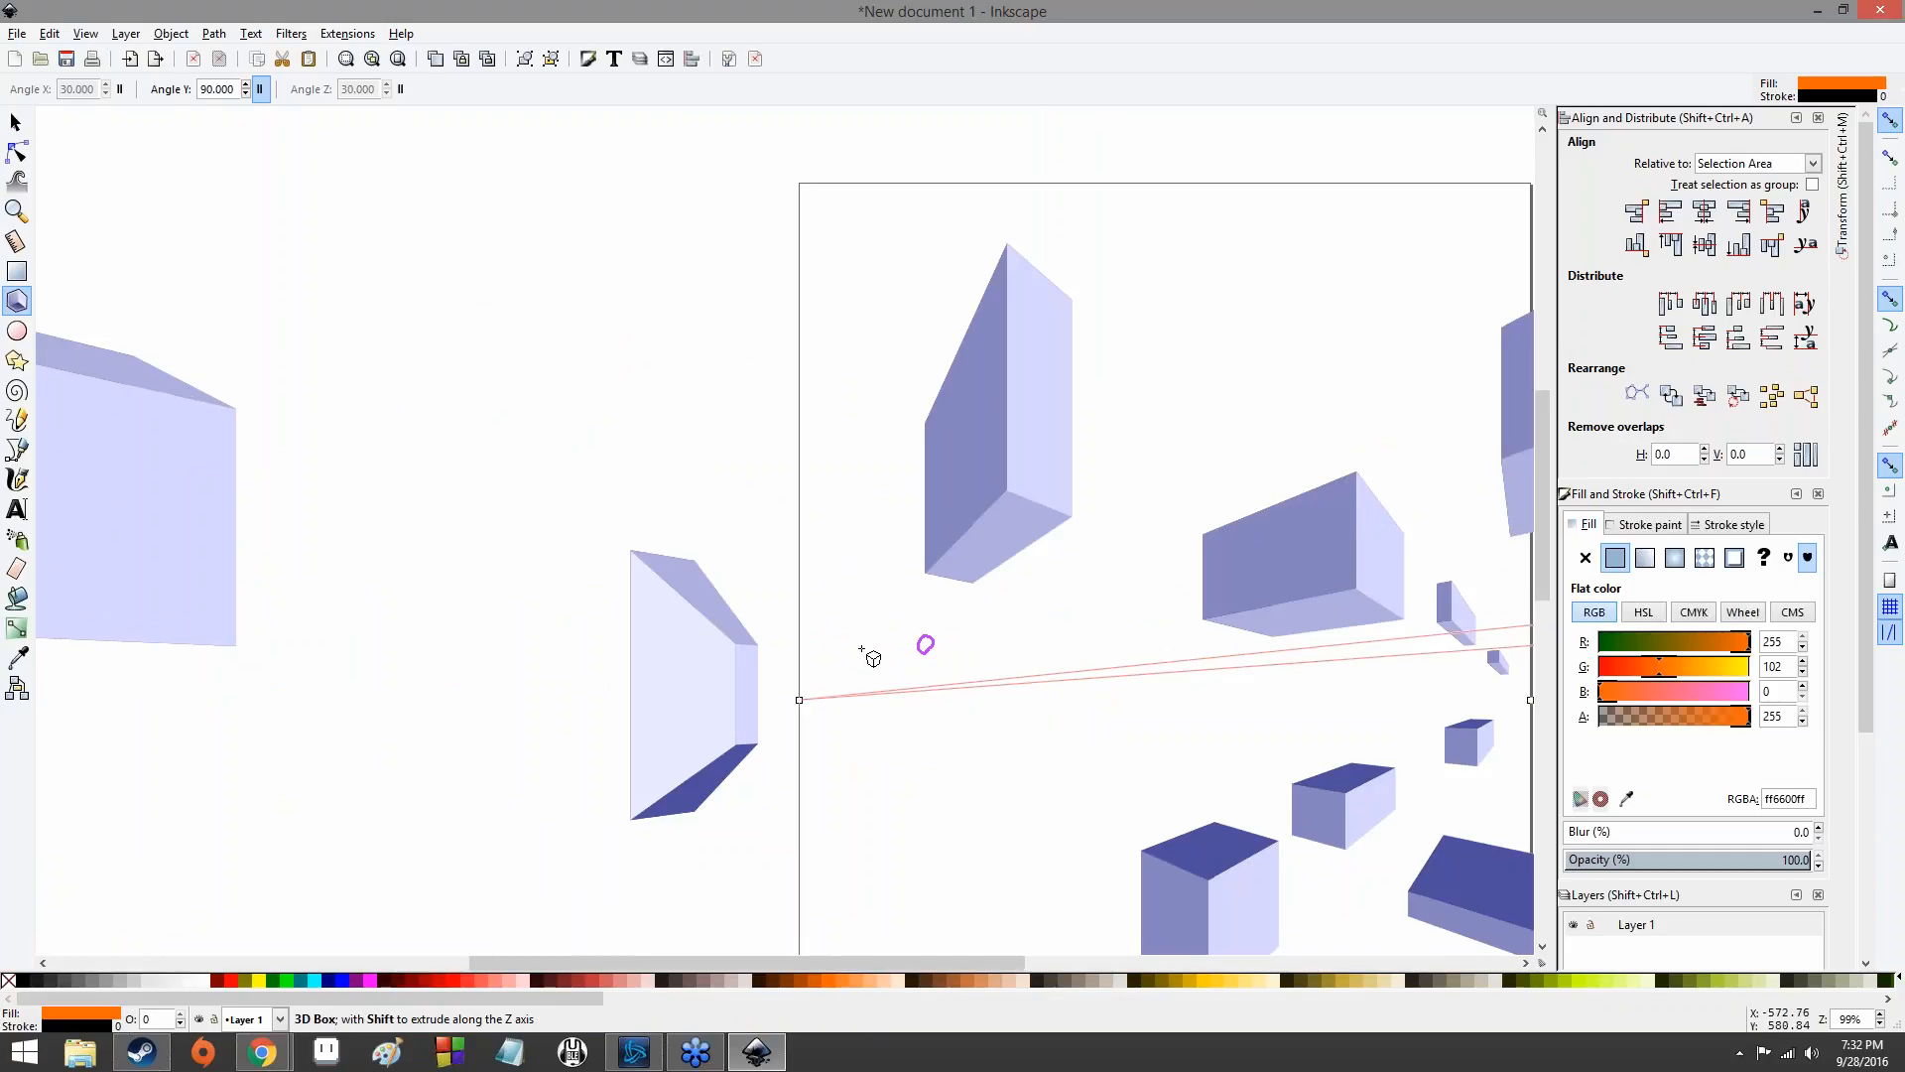
pyautogui.moveTo(861, 648); pyautogui.dragTo(1022, 659)
pyautogui.moveTo(692, 628); pyautogui.dragTo(1287, 664)
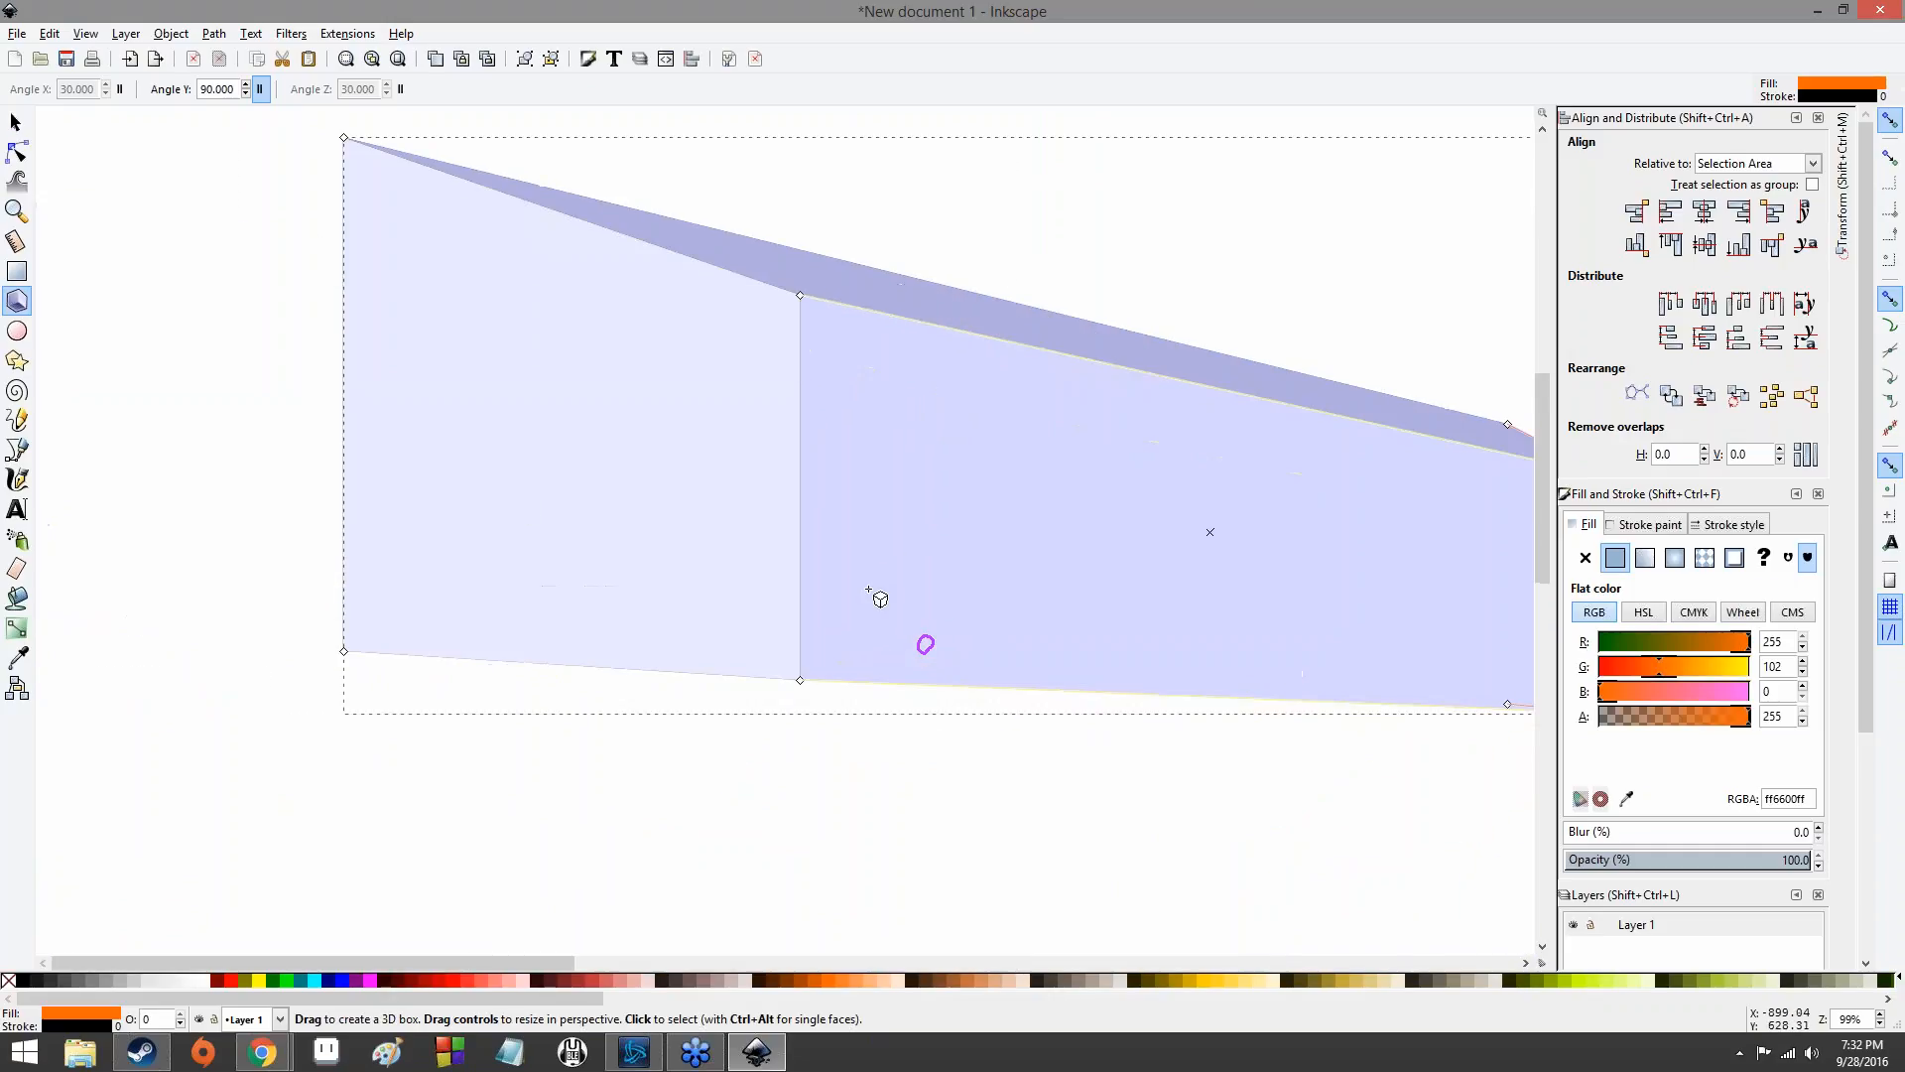
# - Try moving the shared right vanishing point around to shift every box's perspective, and return it to the page's right edge
pyautogui.moveTo(881, 598); pyautogui.dragTo(674, 668)
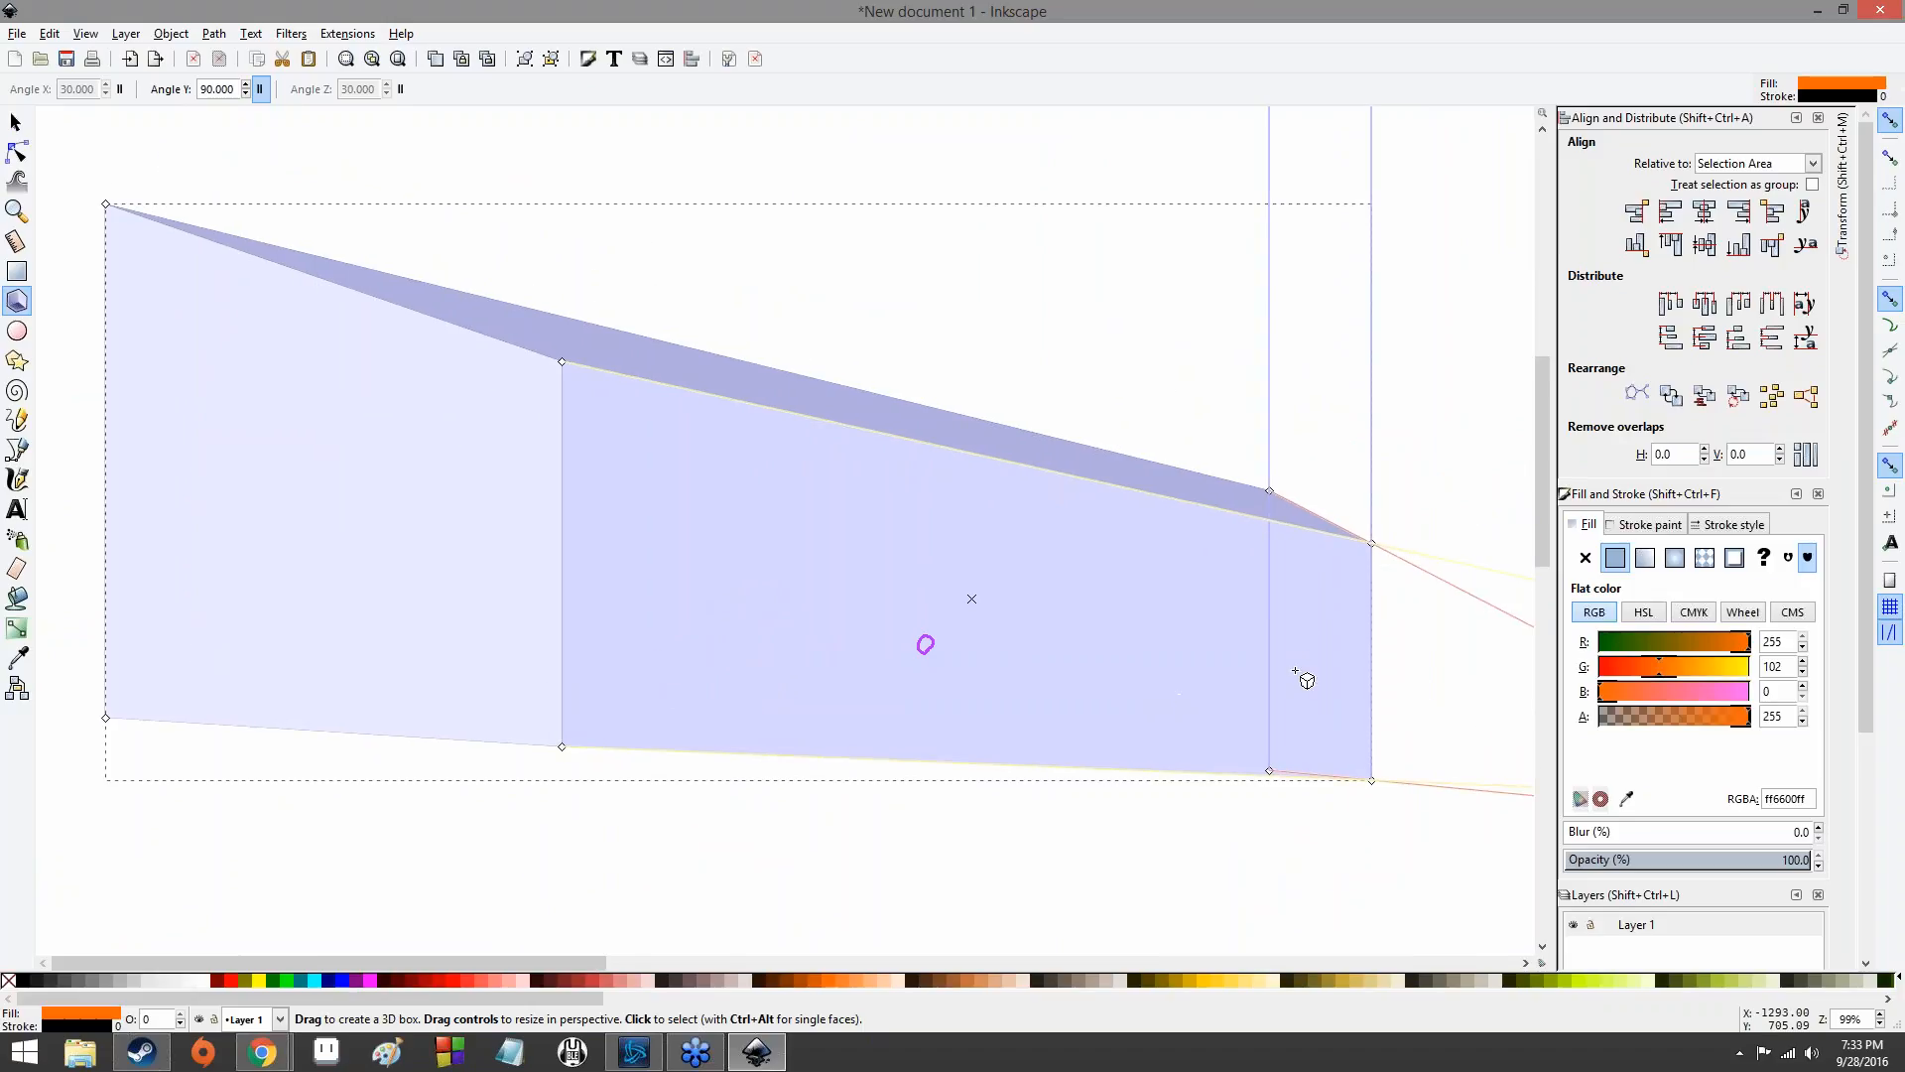
pyautogui.moveTo(1294, 627); pyautogui.dragTo(398, 495)
pyautogui.moveTo(1126, 521); pyautogui.dragTo(350, 397)
pyautogui.moveTo(1013, 495); pyautogui.dragTo(952, 561)
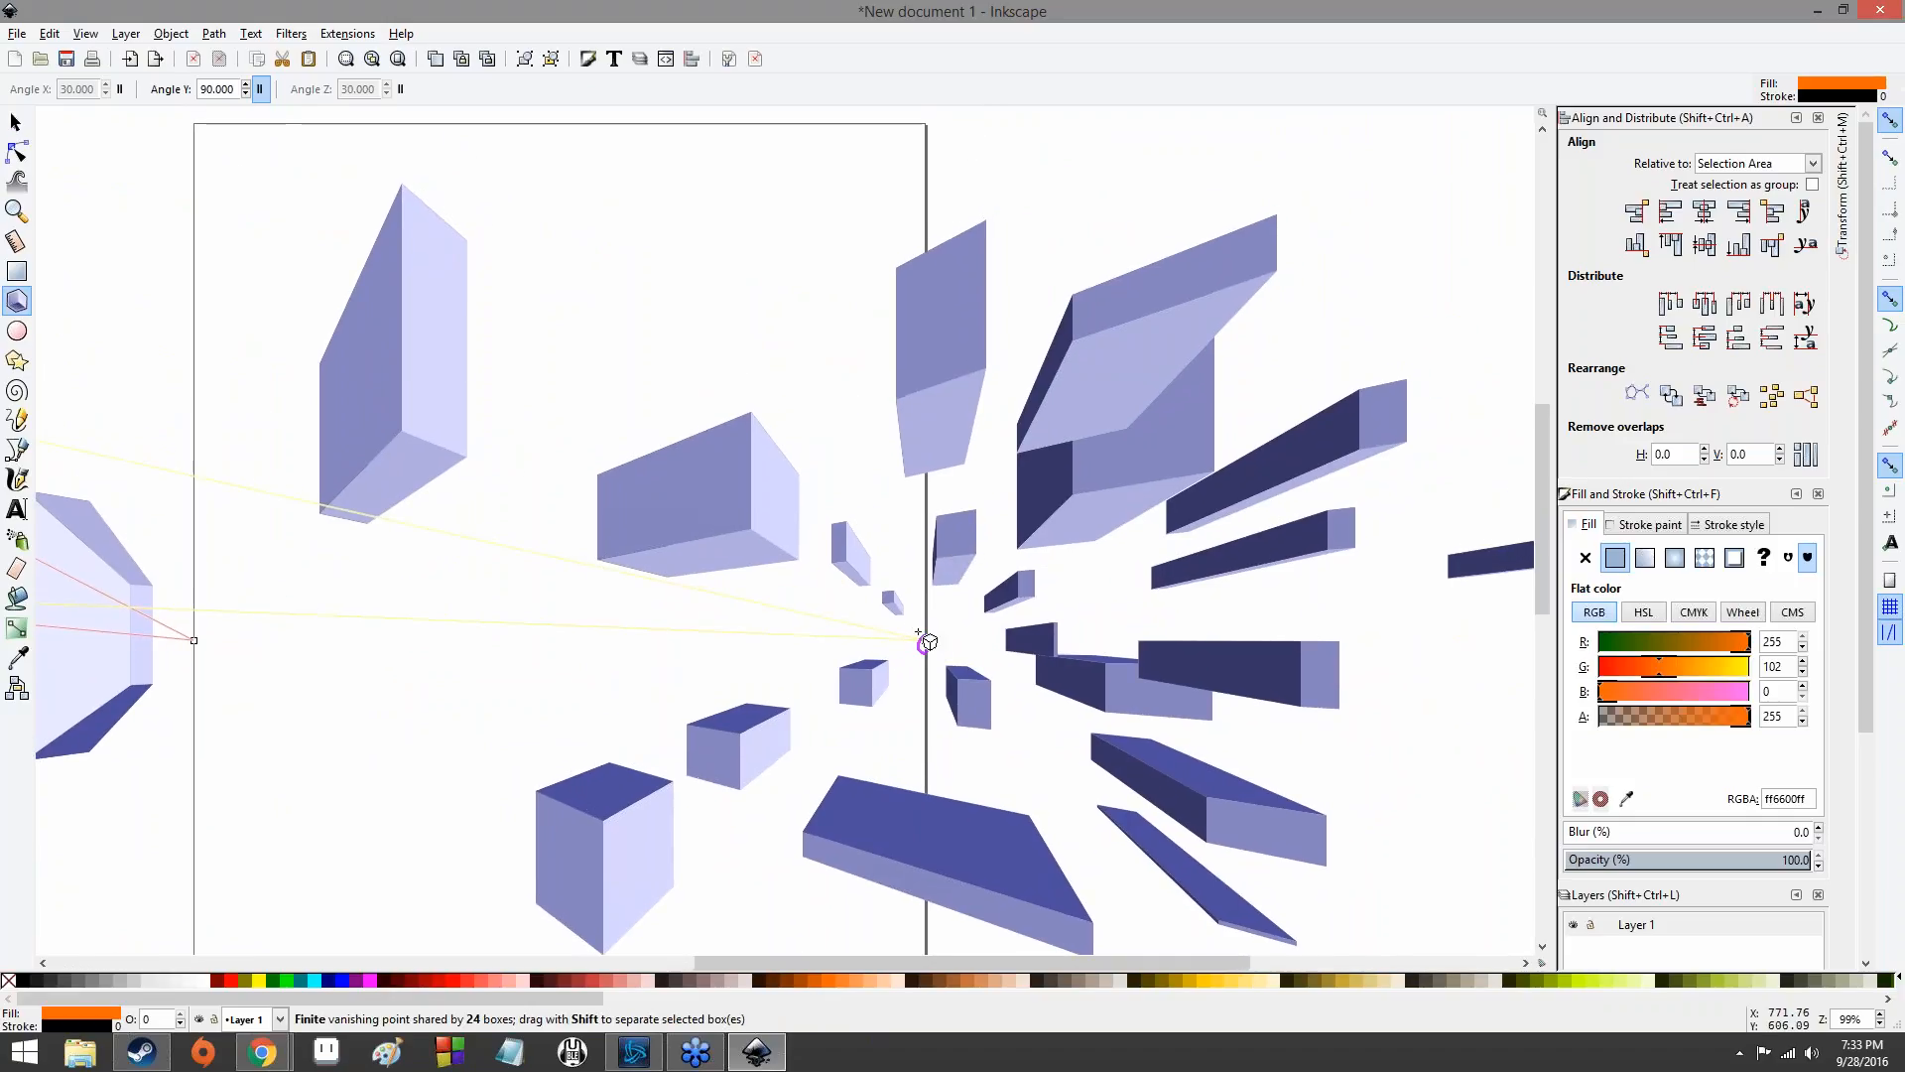
pyautogui.moveTo(926, 644); pyautogui.dragTo(687, 719)
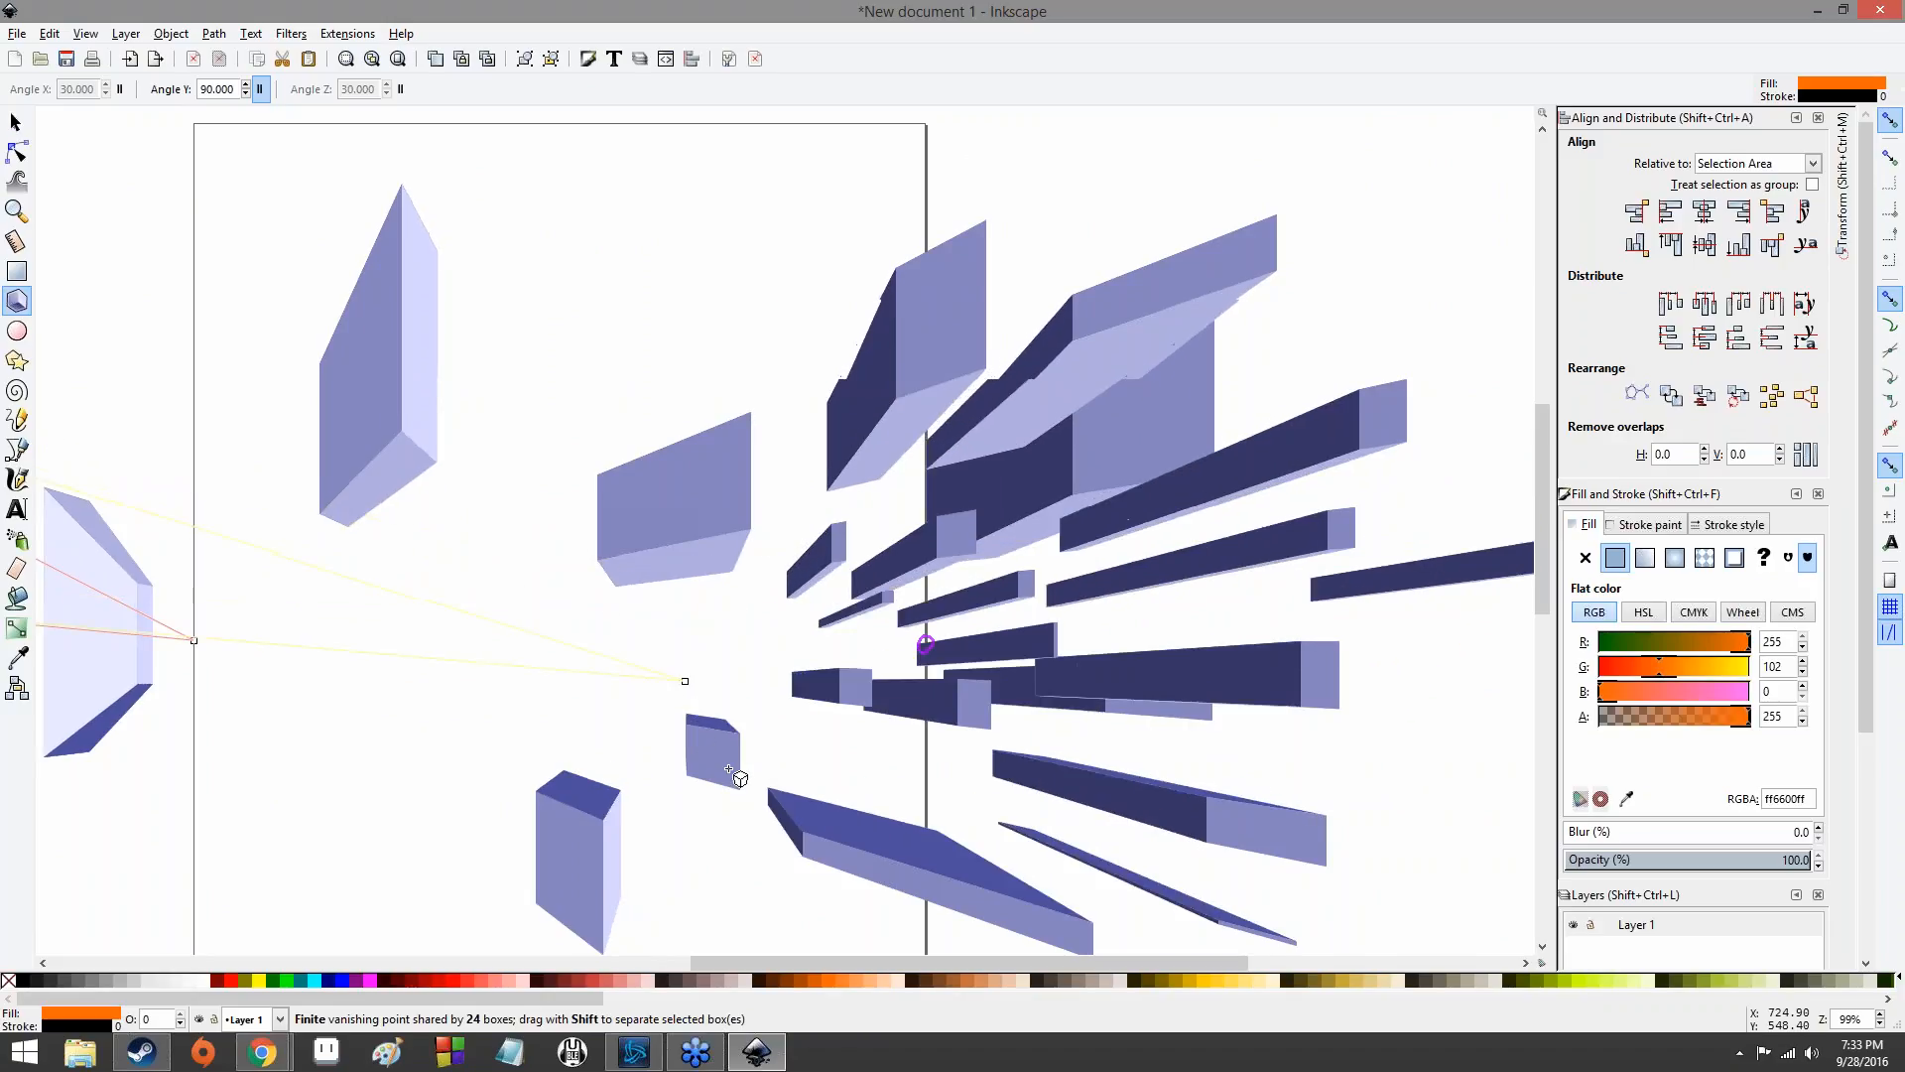
pyautogui.moveTo(914, 790); pyautogui.dragTo(1089, 727)
pyautogui.moveTo(1067, 646); pyautogui.dragTo(1015, 523)
pyautogui.moveTo(806, 495); pyautogui.dragTo(886, 506)
pyautogui.moveTo(894, 700); pyautogui.dragTo(927, 646)
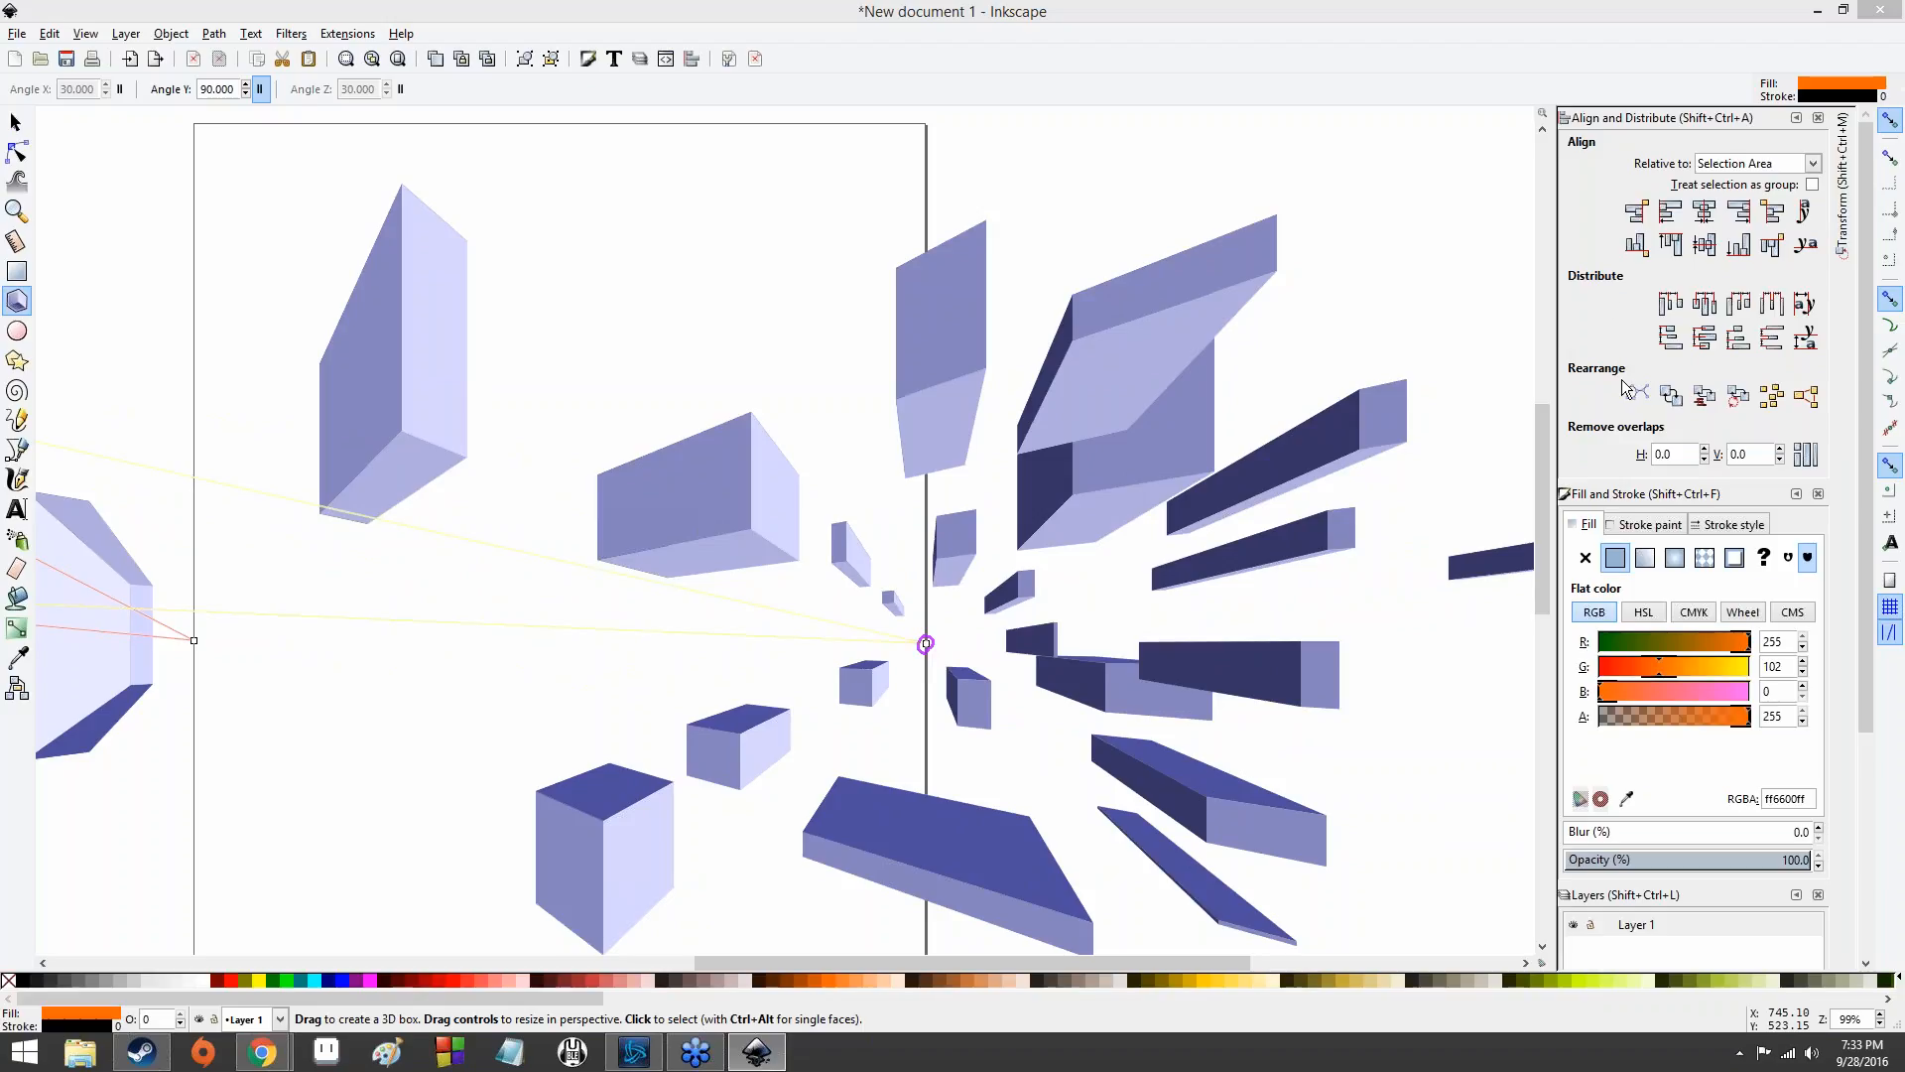
# - Move the shared left vanishing point through several positions and leave it slightly inside the page's left edge
pyautogui.moveTo(526, 585); pyautogui.dragTo(652, 580)
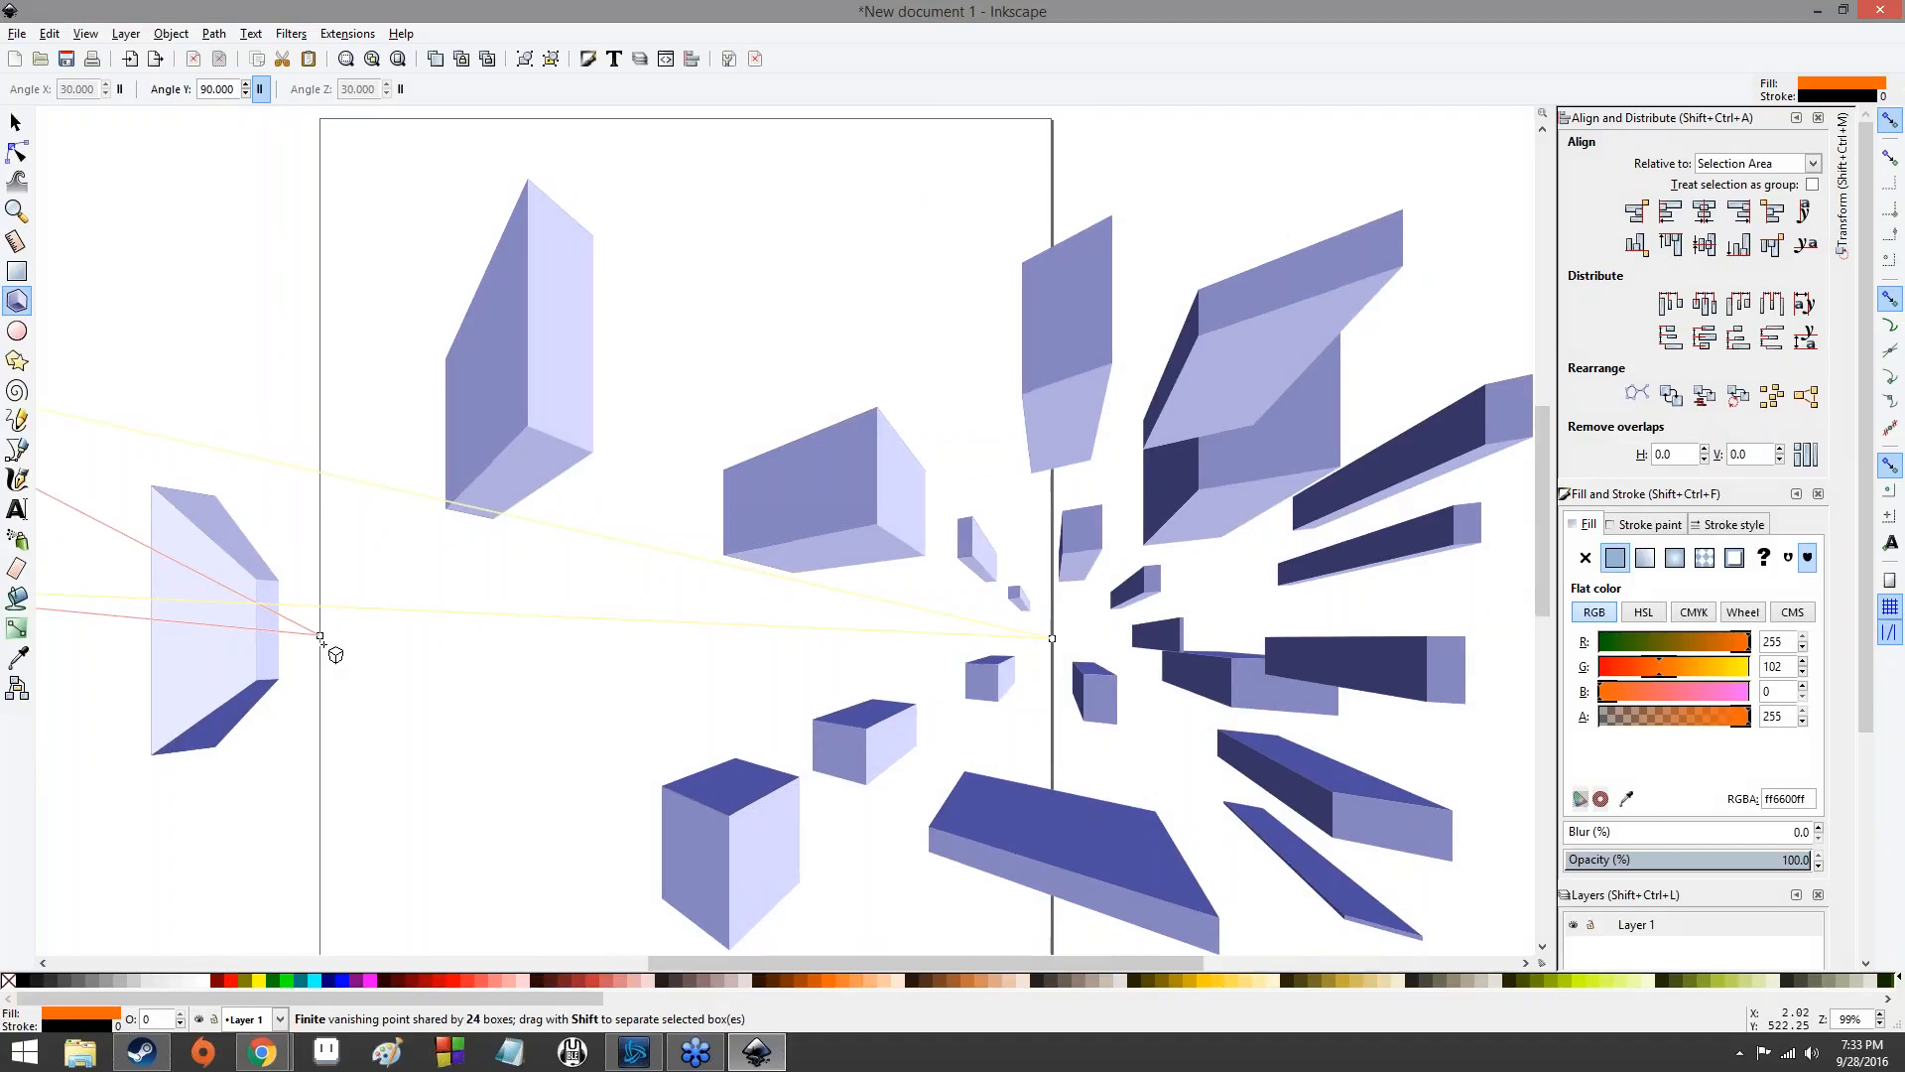
pyautogui.moveTo(319, 635); pyautogui.dragTo(604, 899)
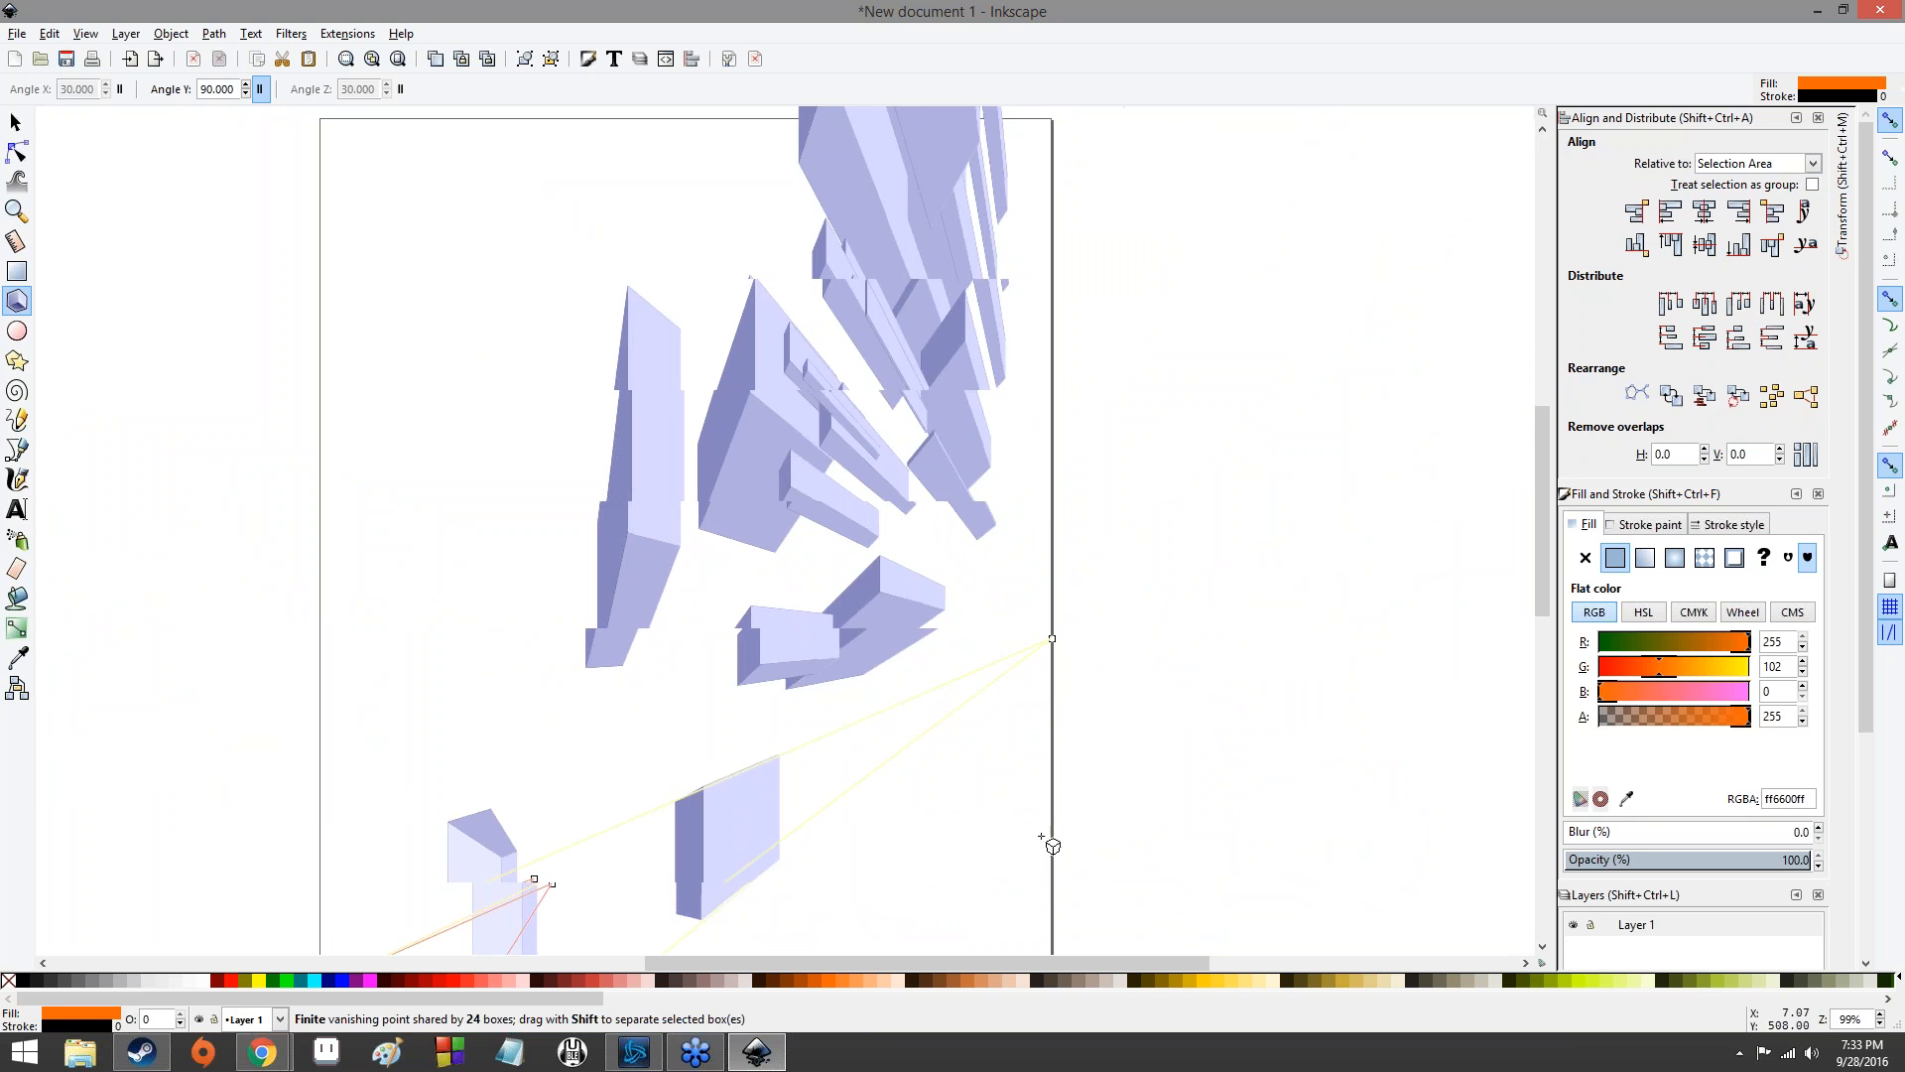
pyautogui.moveTo(1169, 773); pyautogui.dragTo(889, 339)
pyautogui.moveTo(642, 328); pyautogui.dragTo(320, 433)
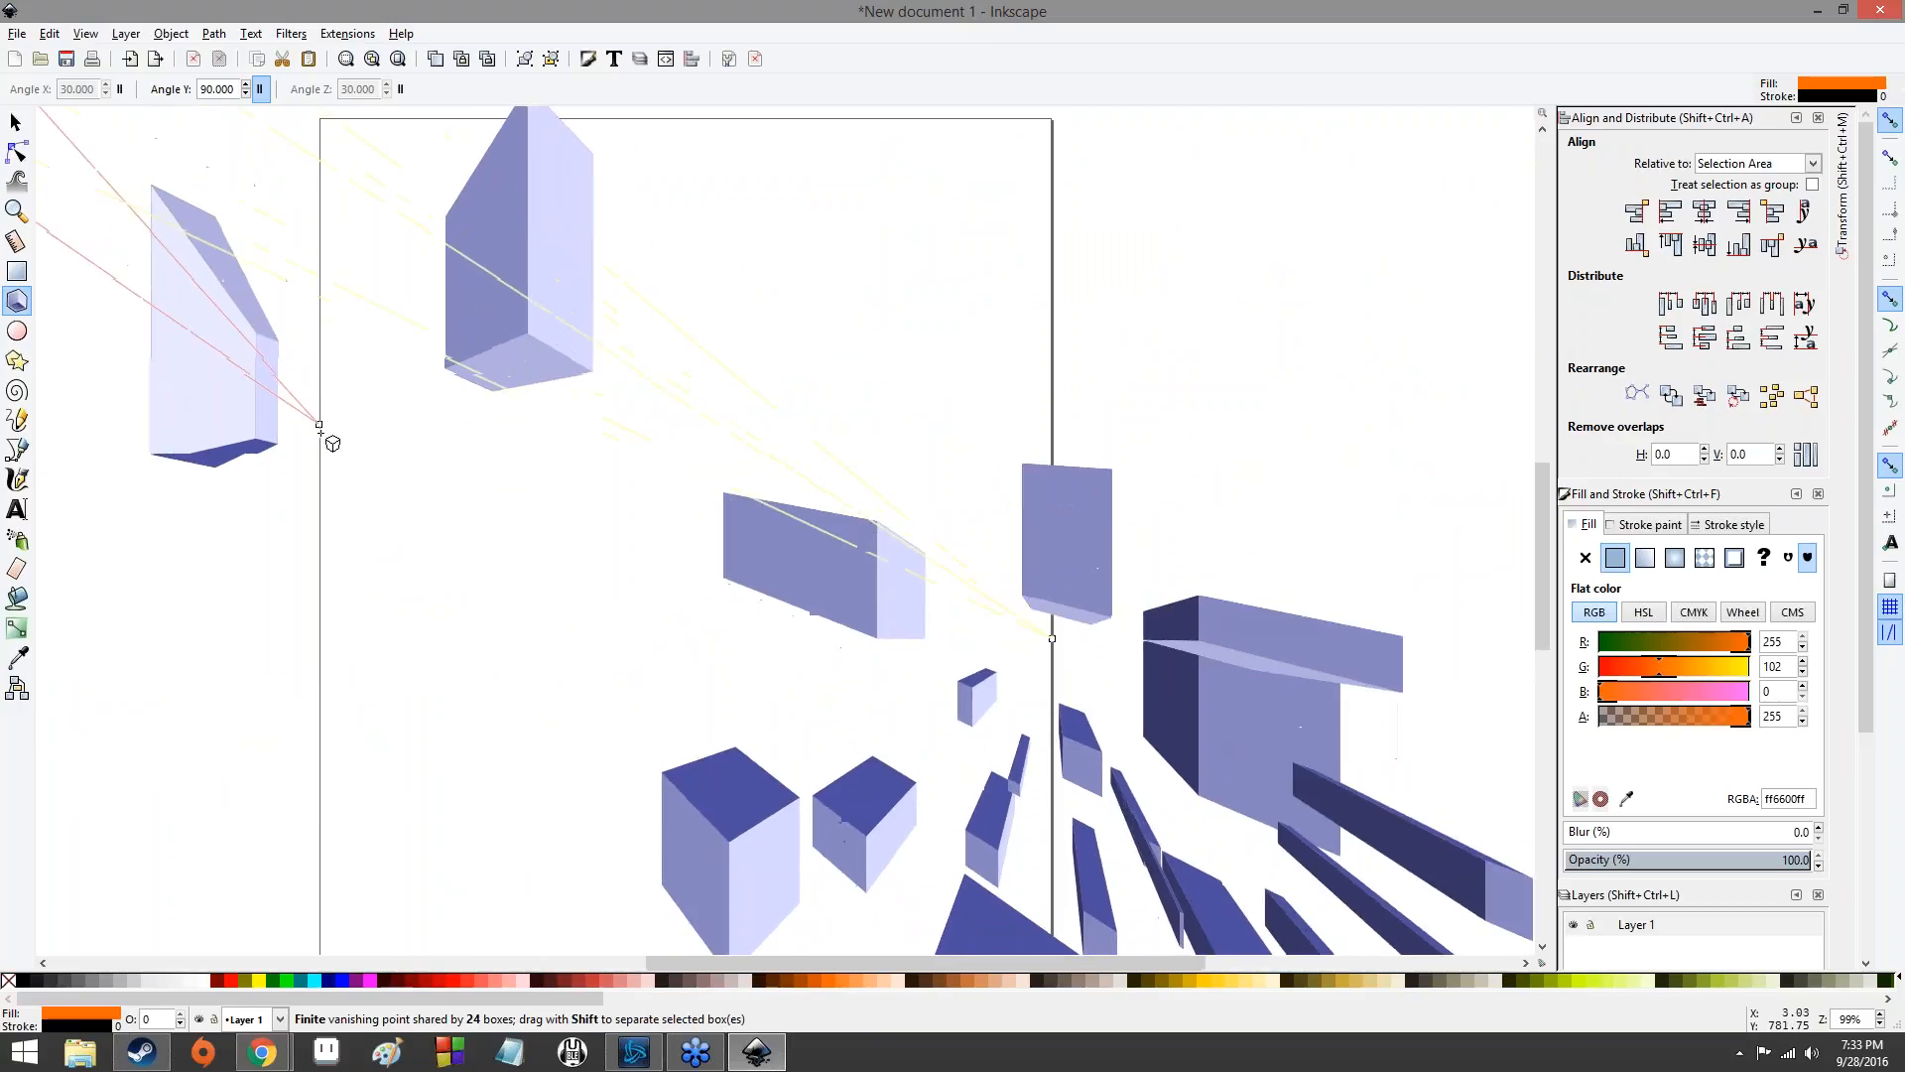
pyautogui.moveTo(404, 670)
pyautogui.mouseDown()
pyautogui.moveTo(404, 735)
pyautogui.moveTo(394, 660)
pyautogui.mouseUp()
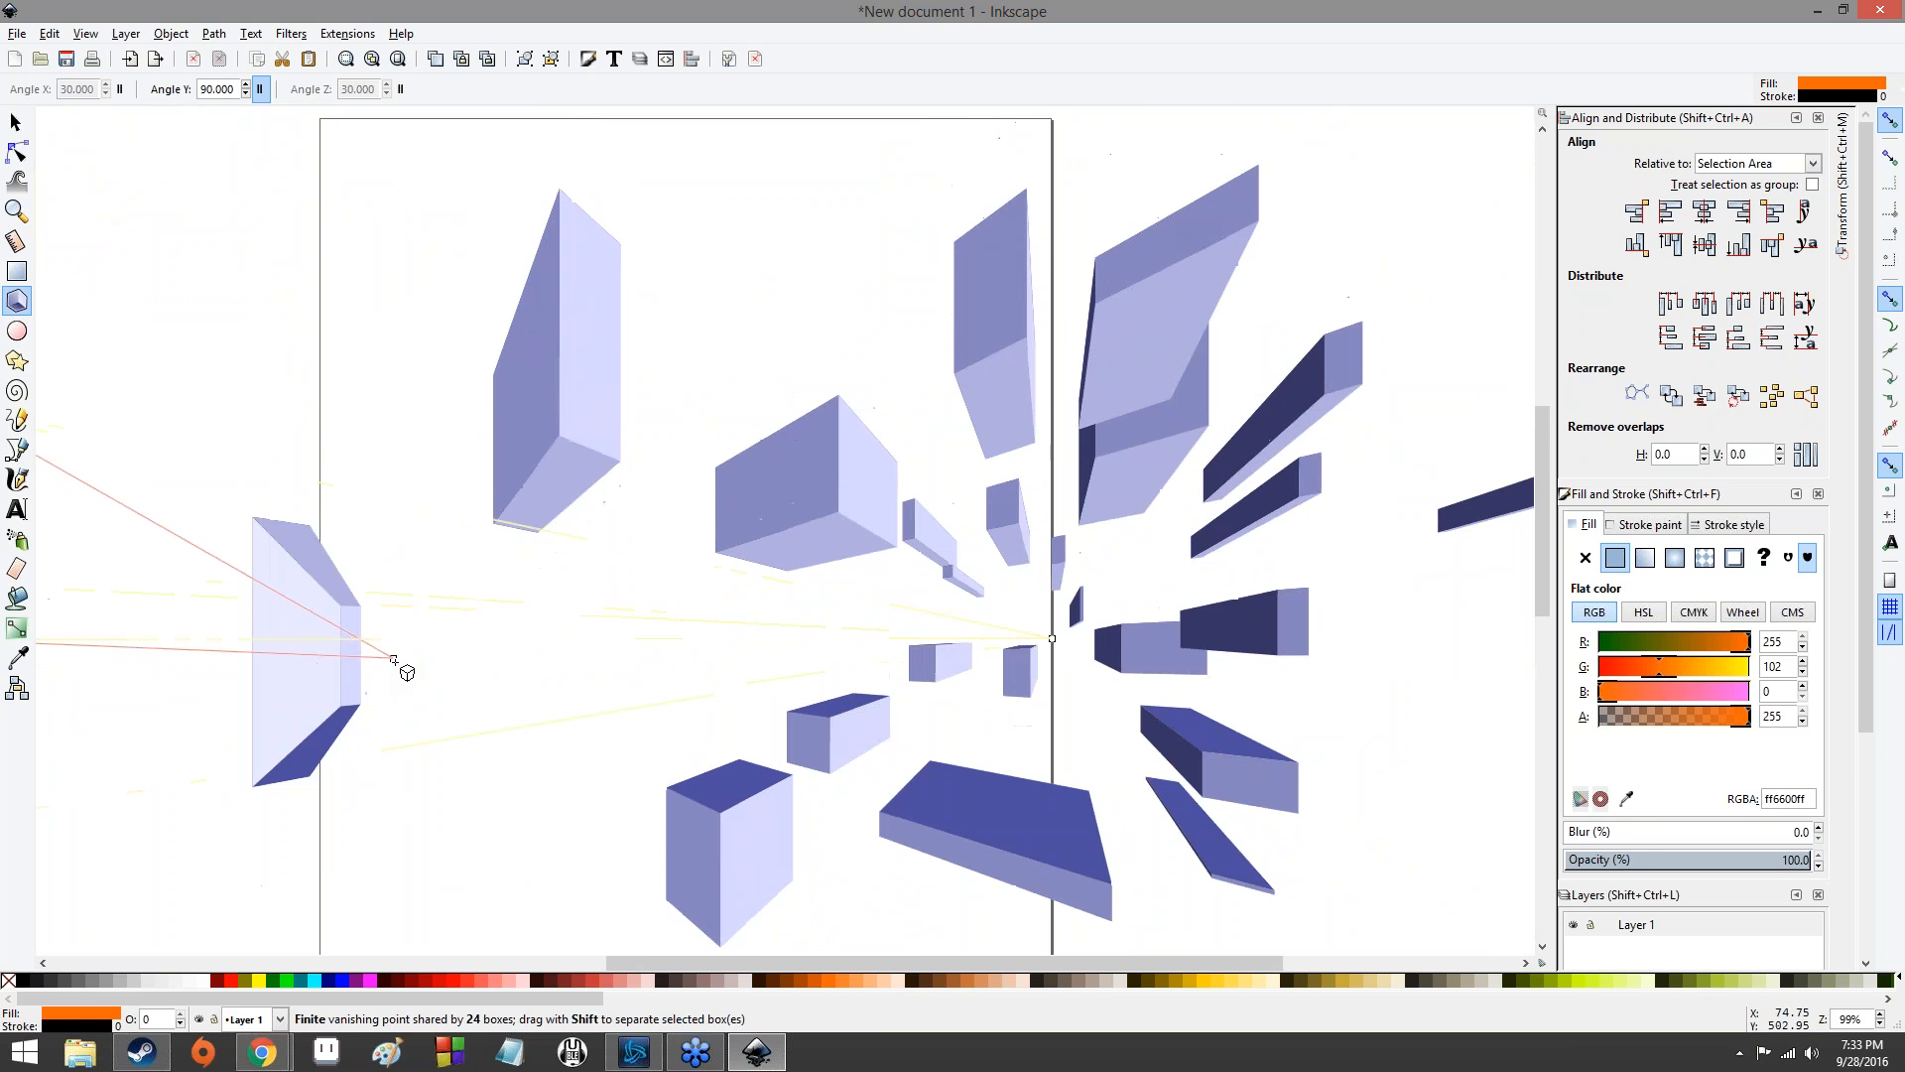
pyautogui.scroll(-7, 591, 607)
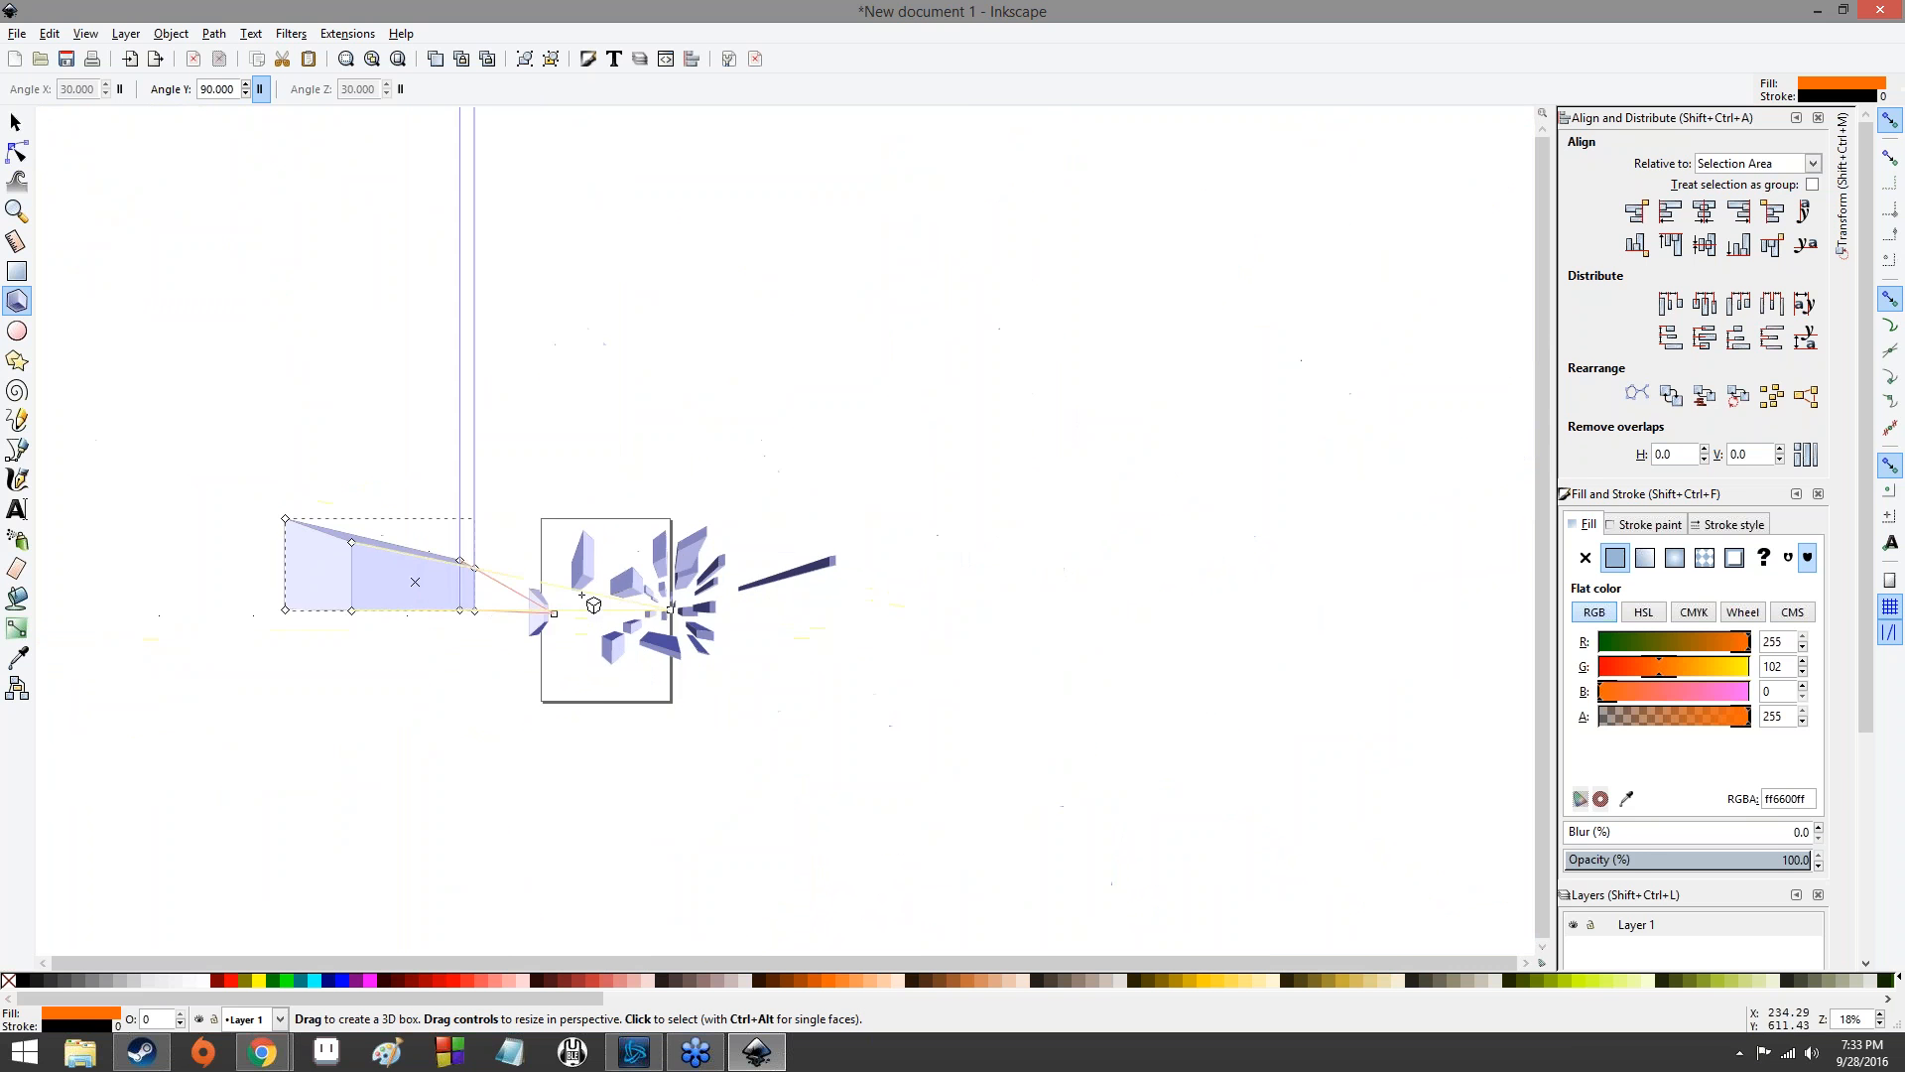
pyautogui.scroll(-6, 592, 603)
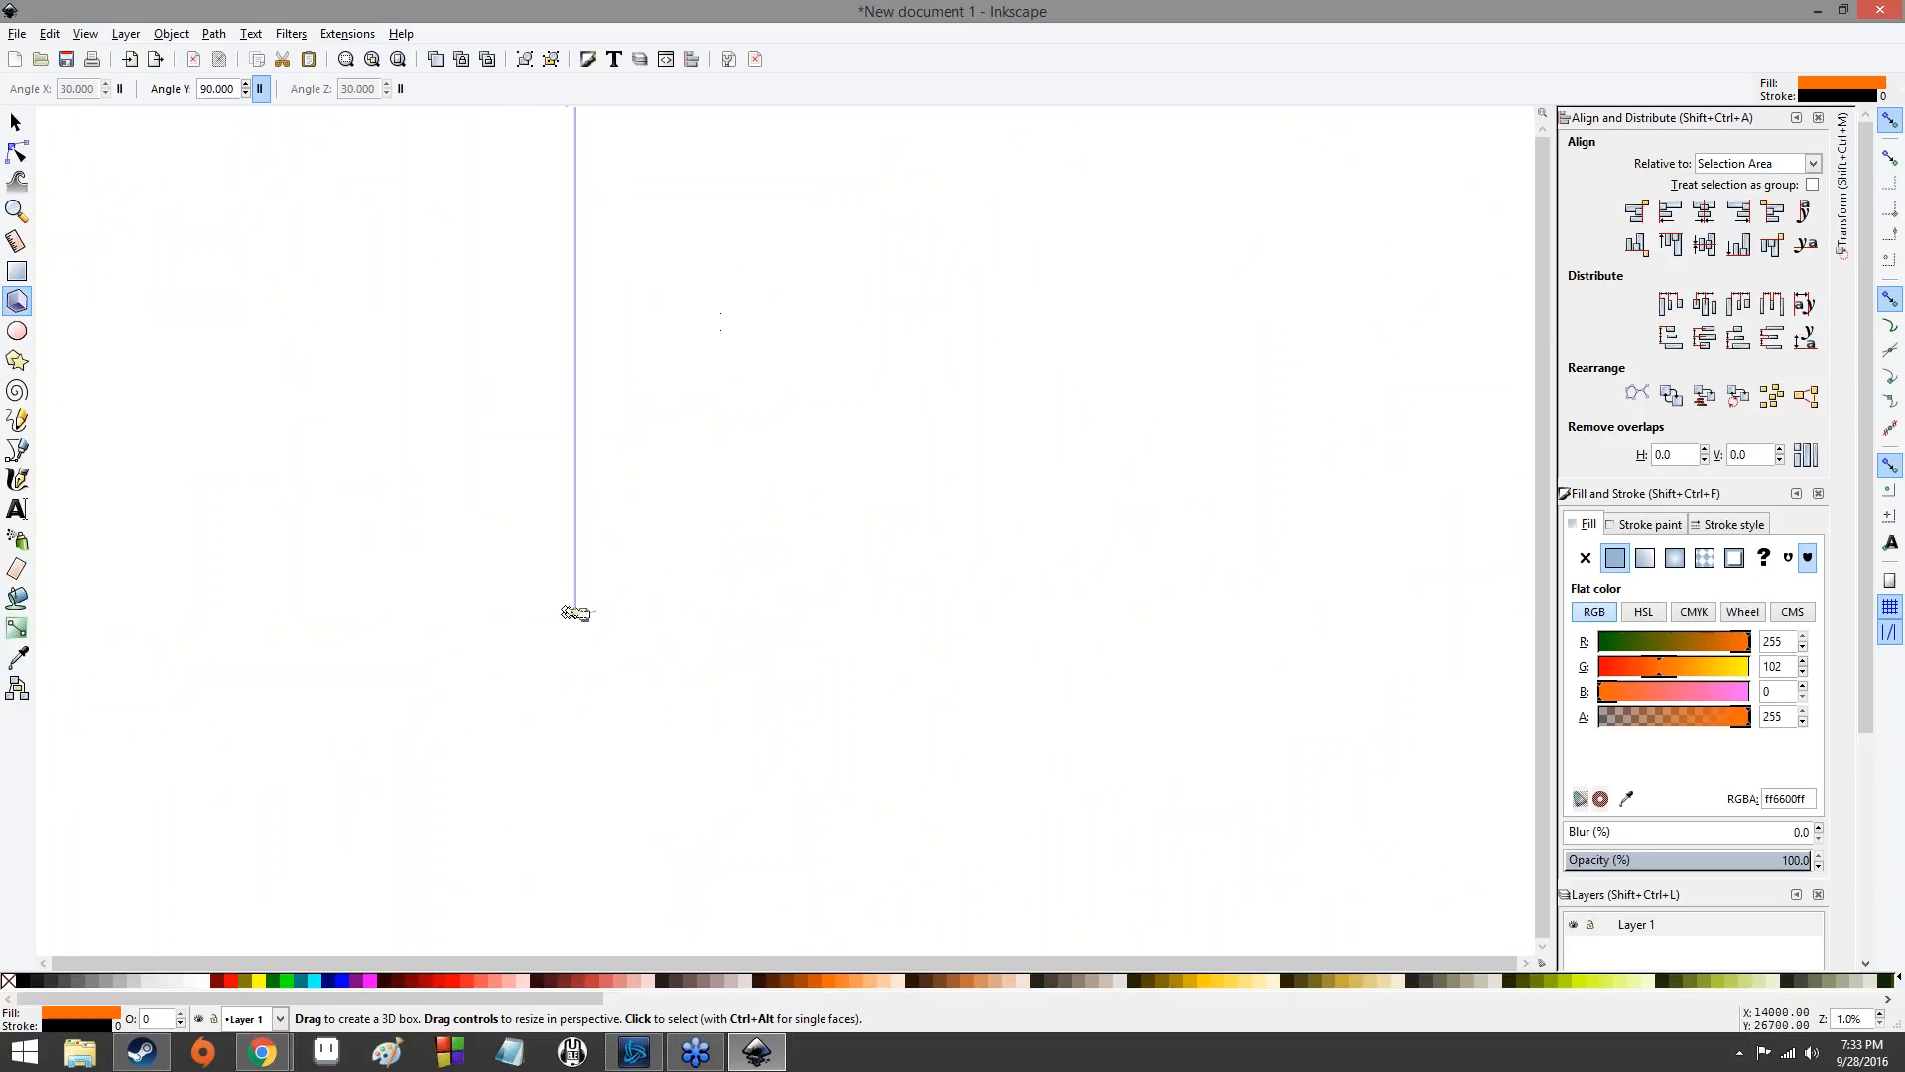
pyautogui.scroll(8, 718, 400)
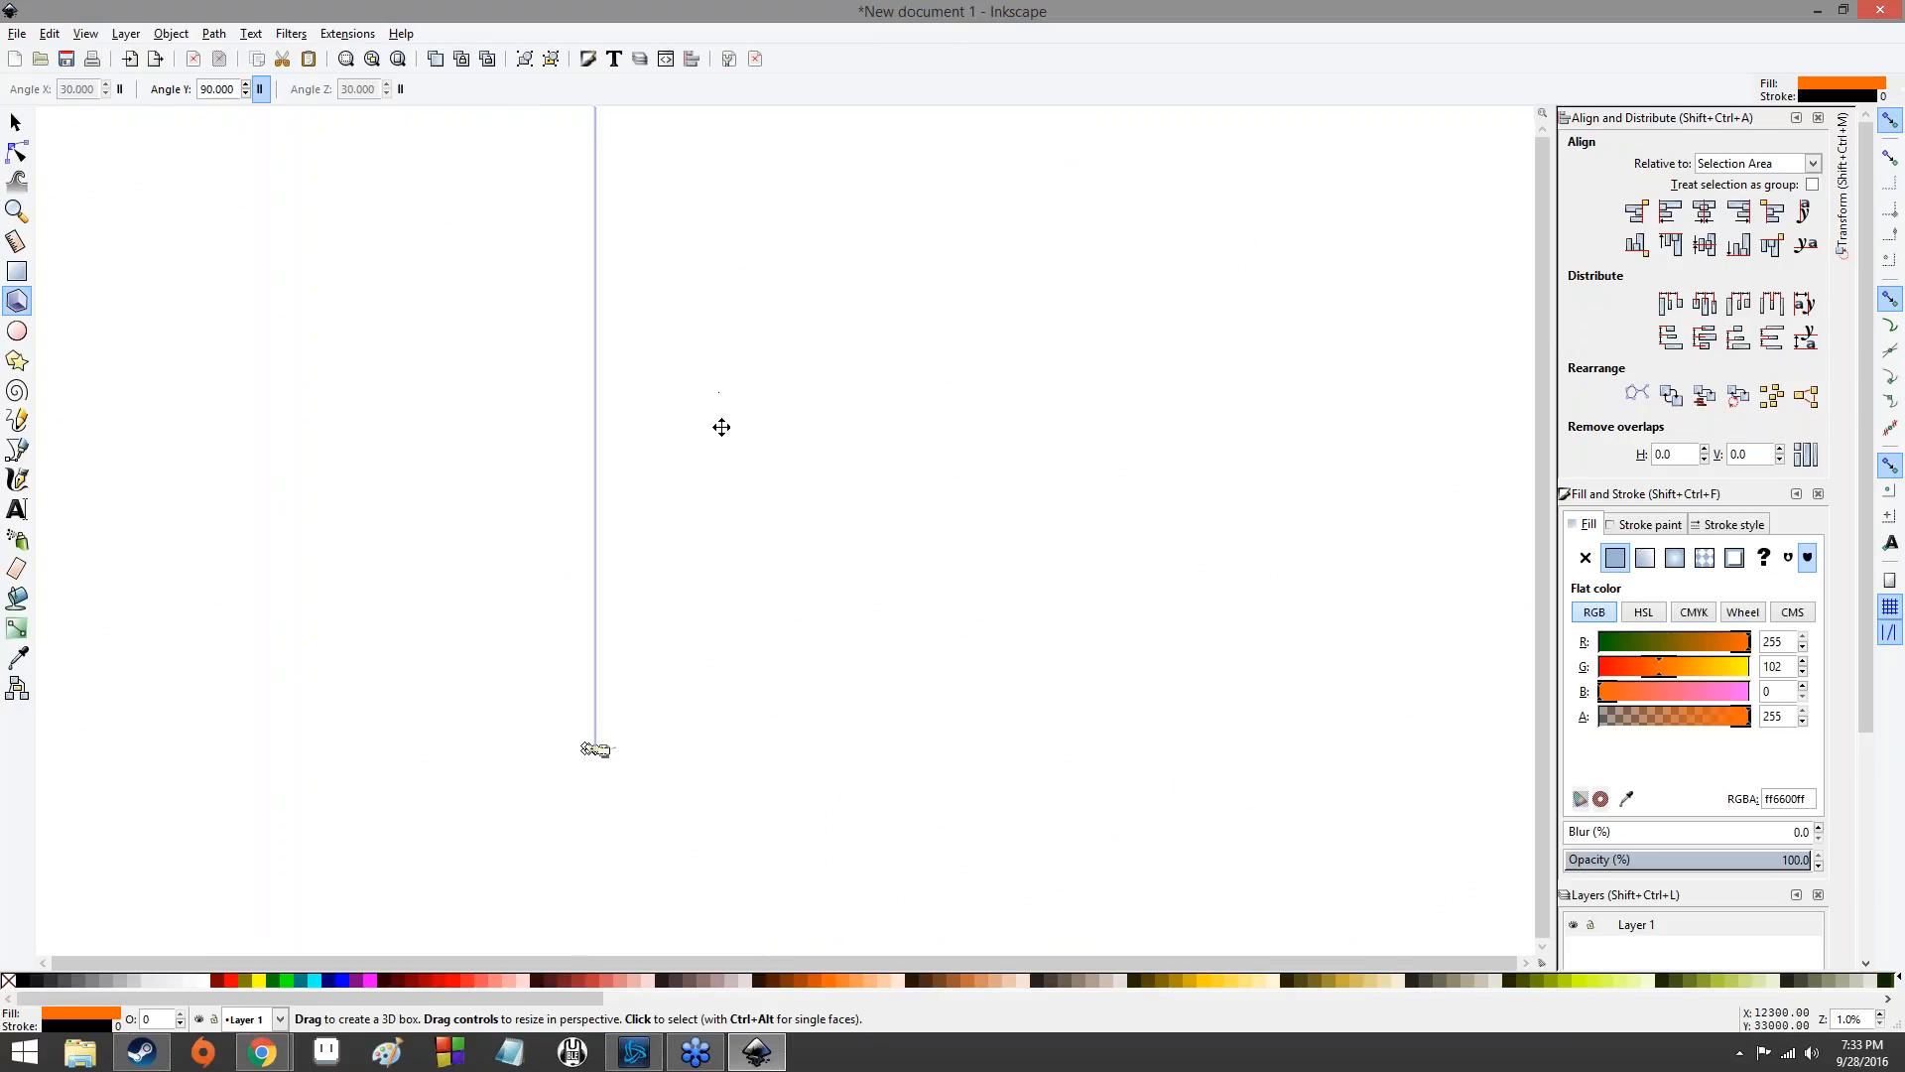
pyautogui.scroll(10, 570, 628)
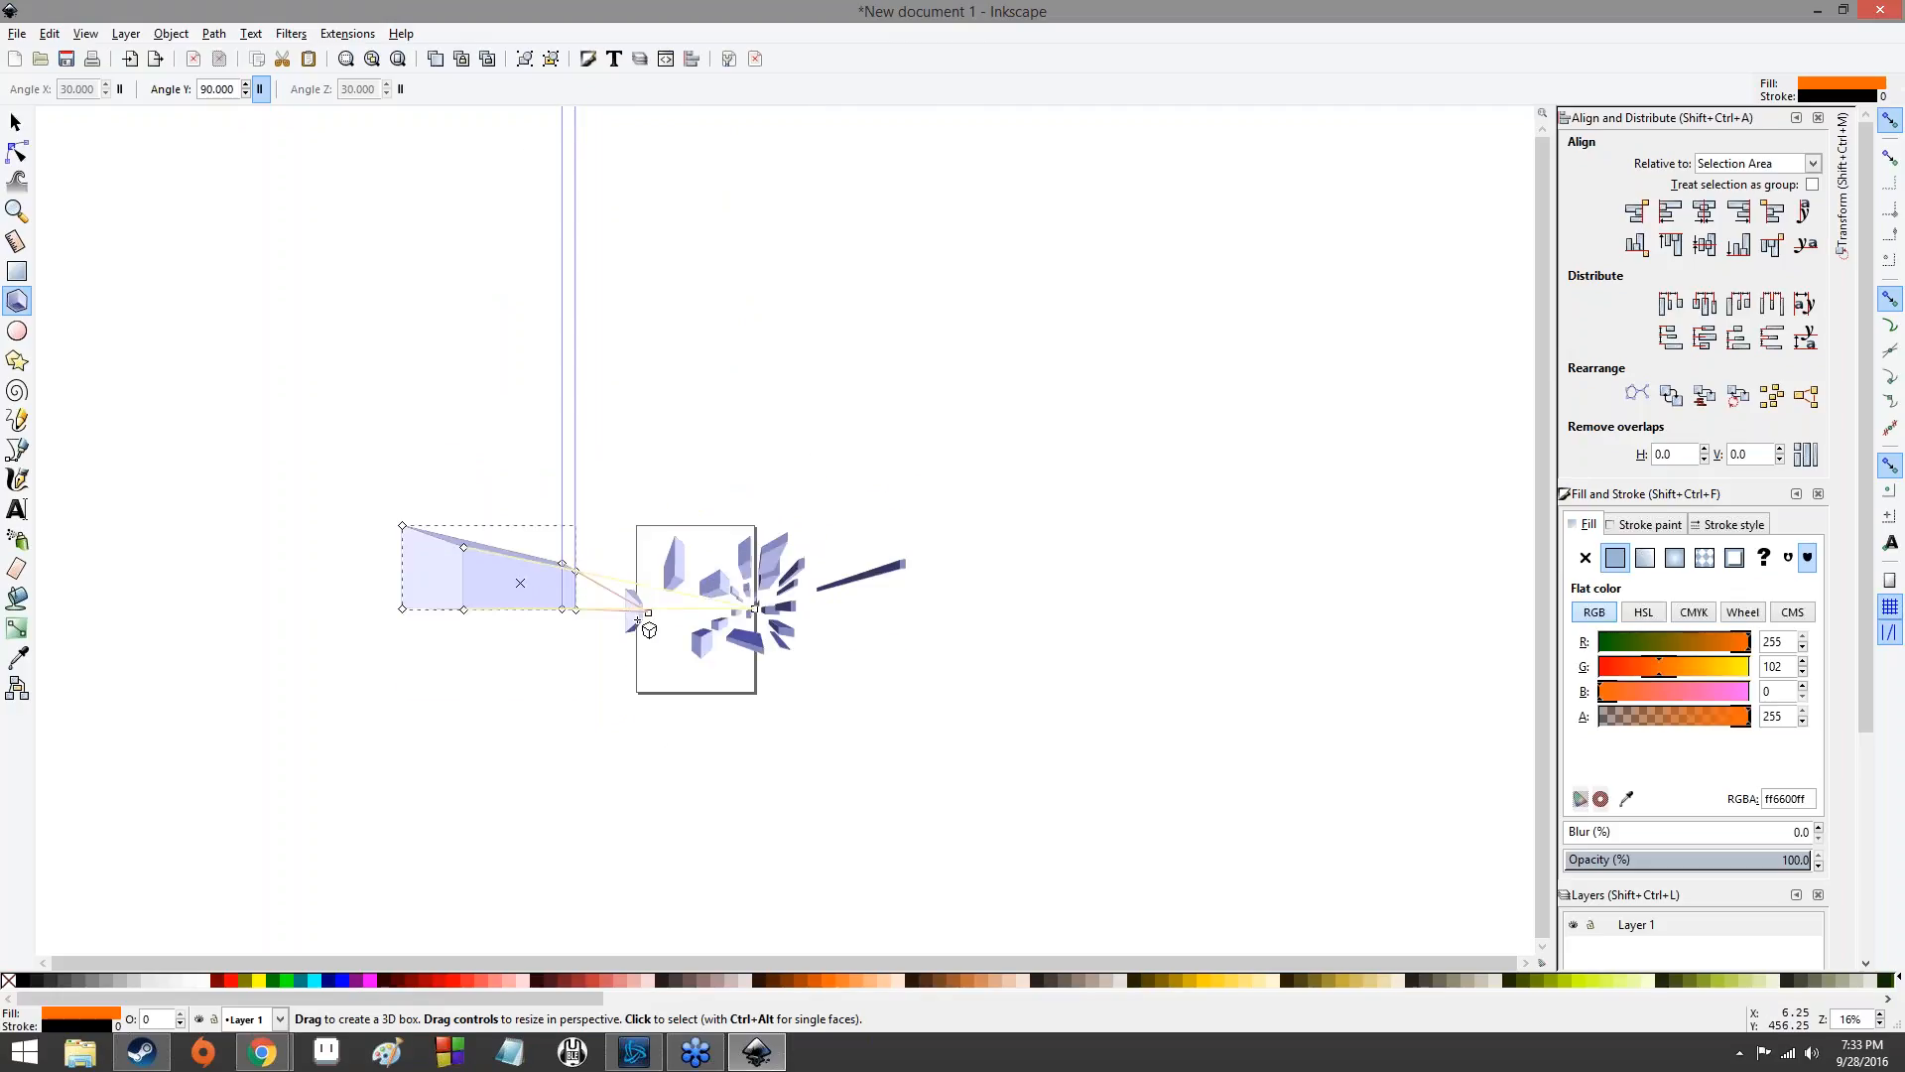
# - Enlarge the small 3D box just inside the page's right edge using its perspective resize handles
pyautogui.scroll(-2, 641, 623)
pyautogui.scroll(7, 694, 655)
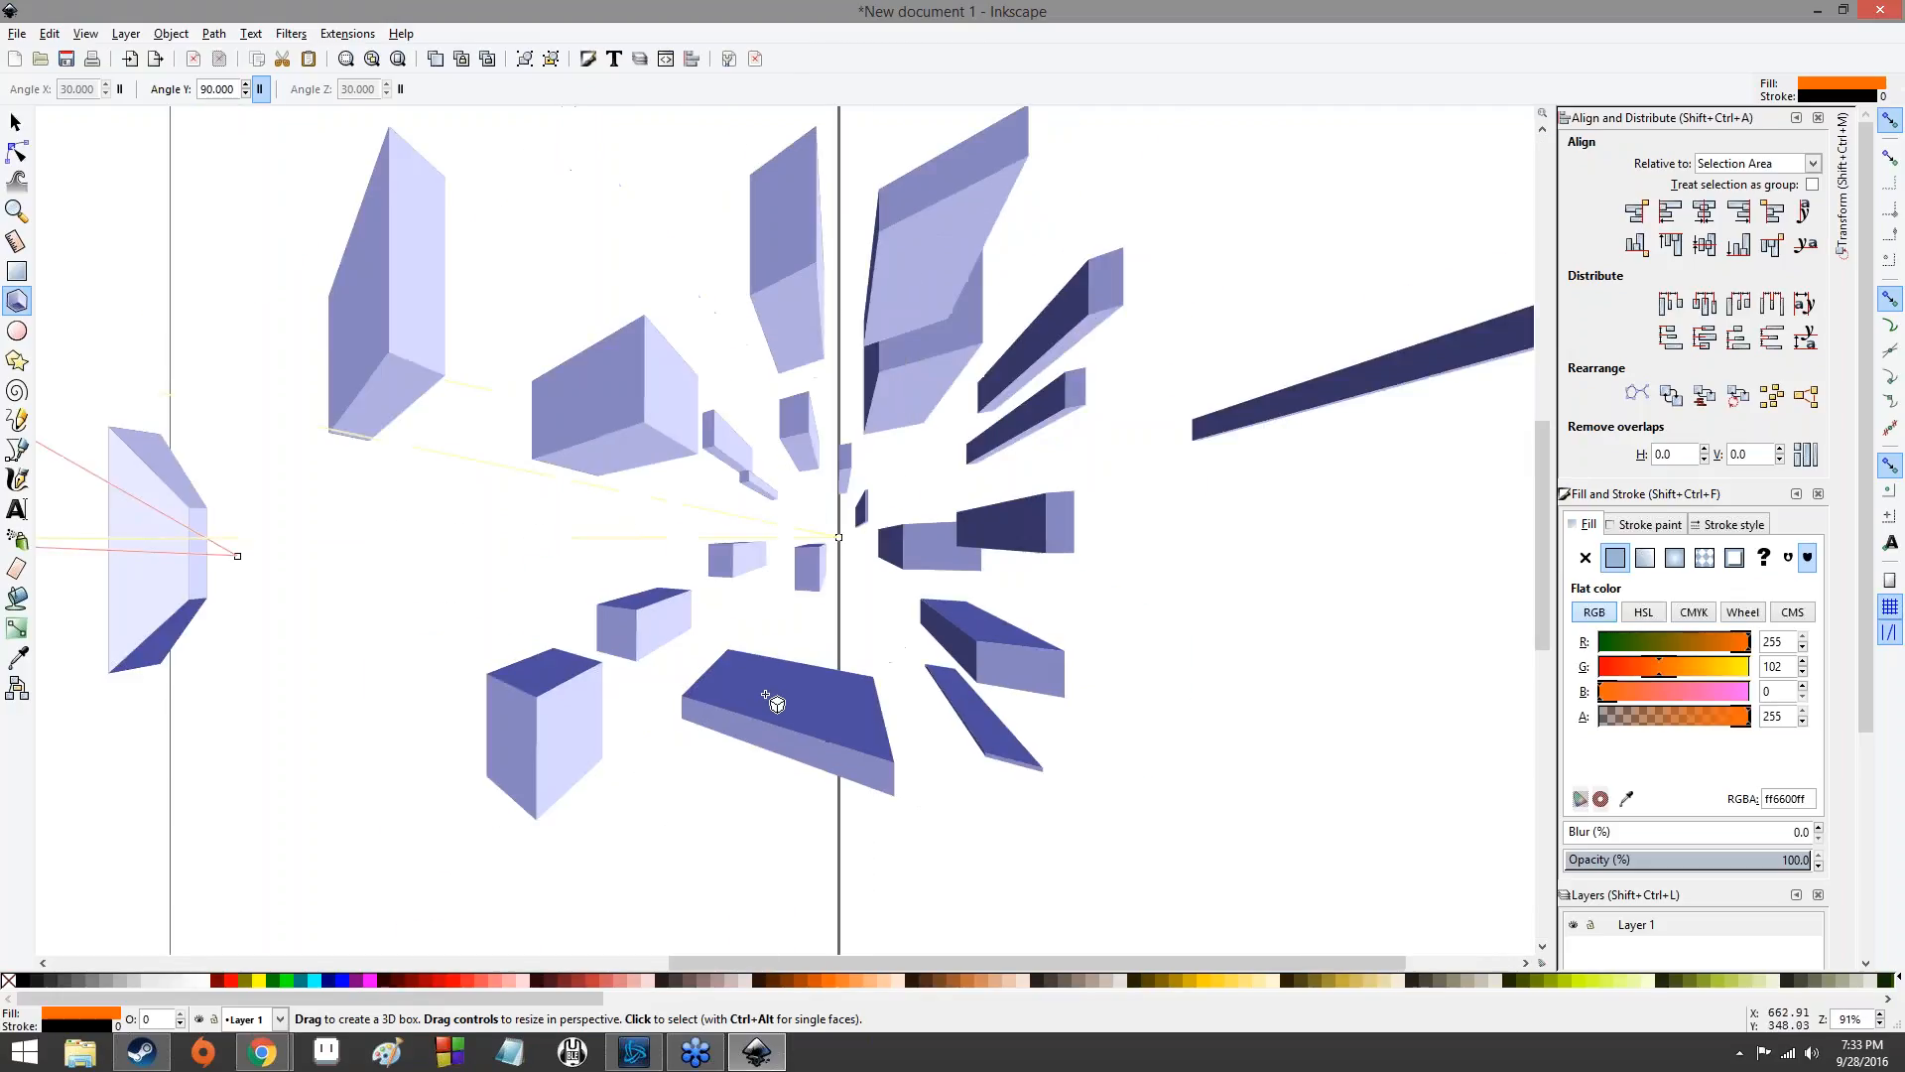
pyautogui.click(814, 575)
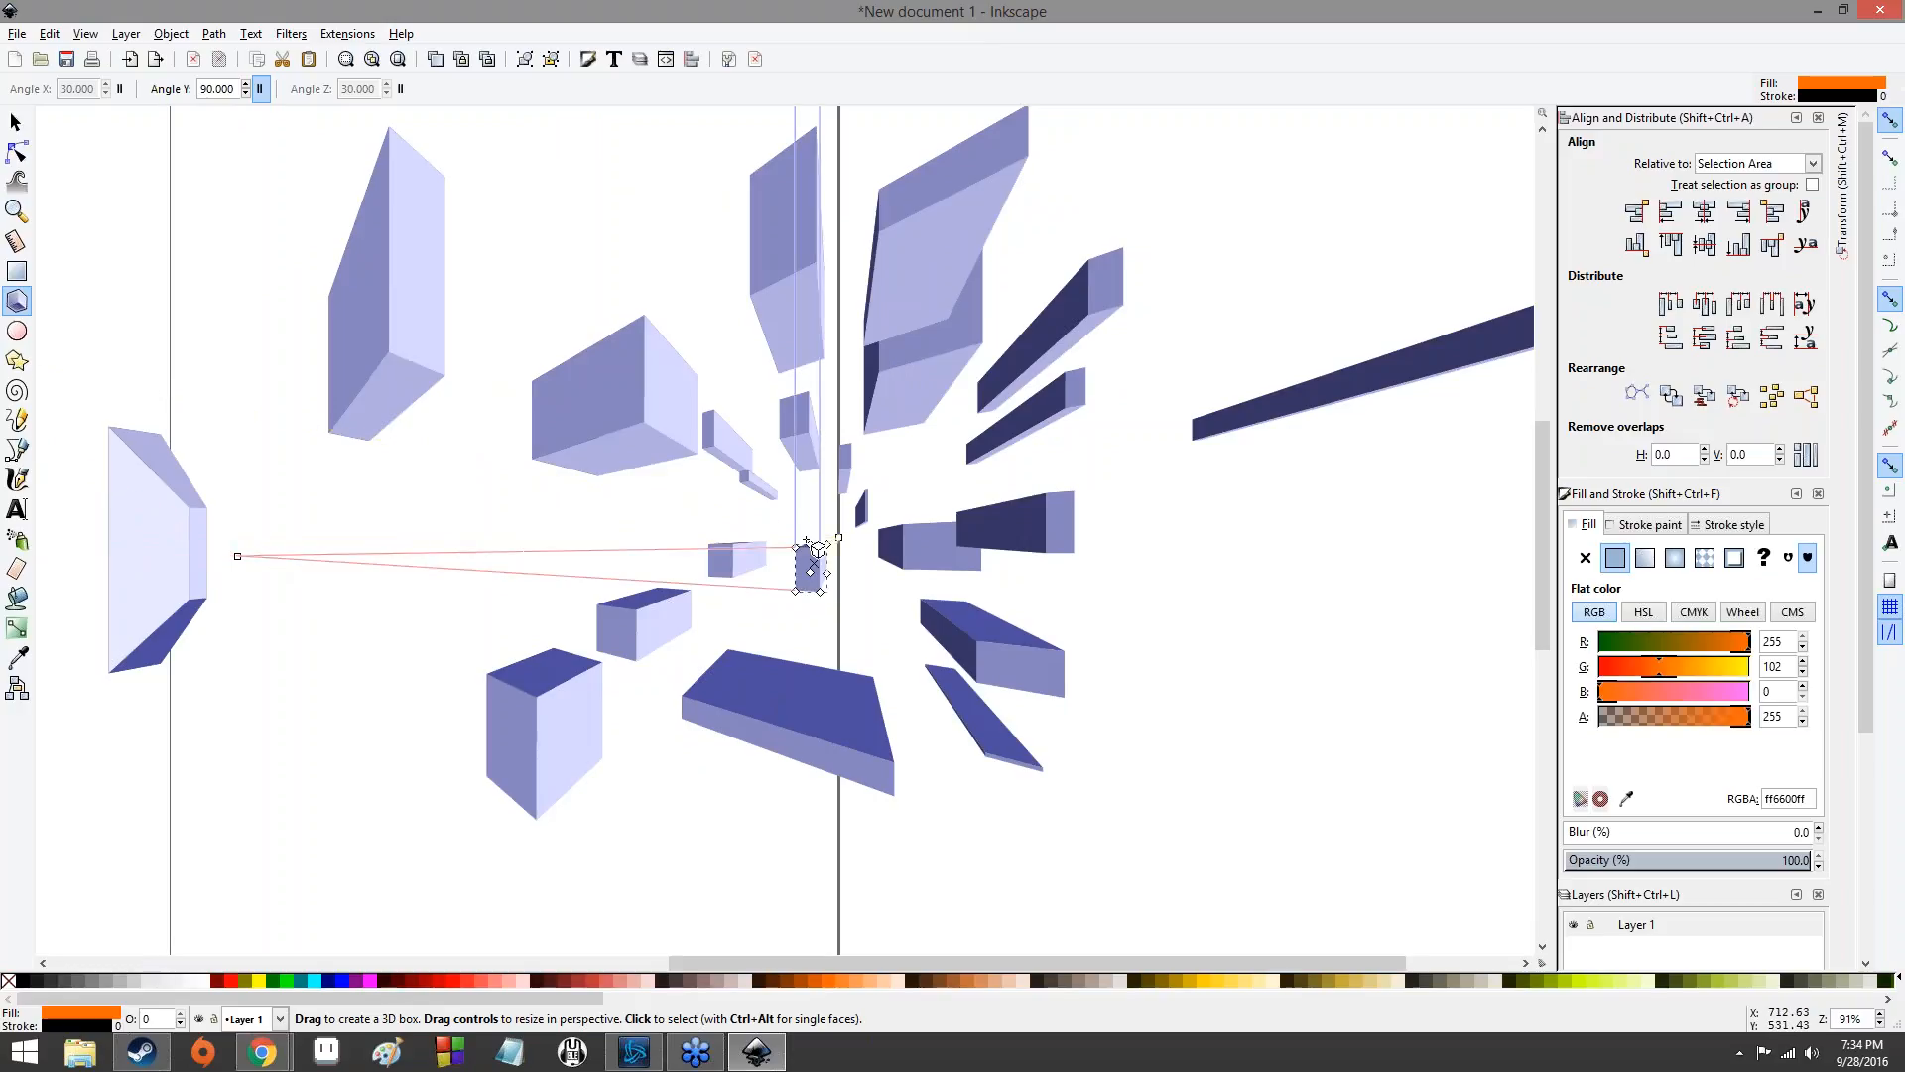
pyautogui.moveTo(810, 561); pyautogui.dragTo(843, 584)
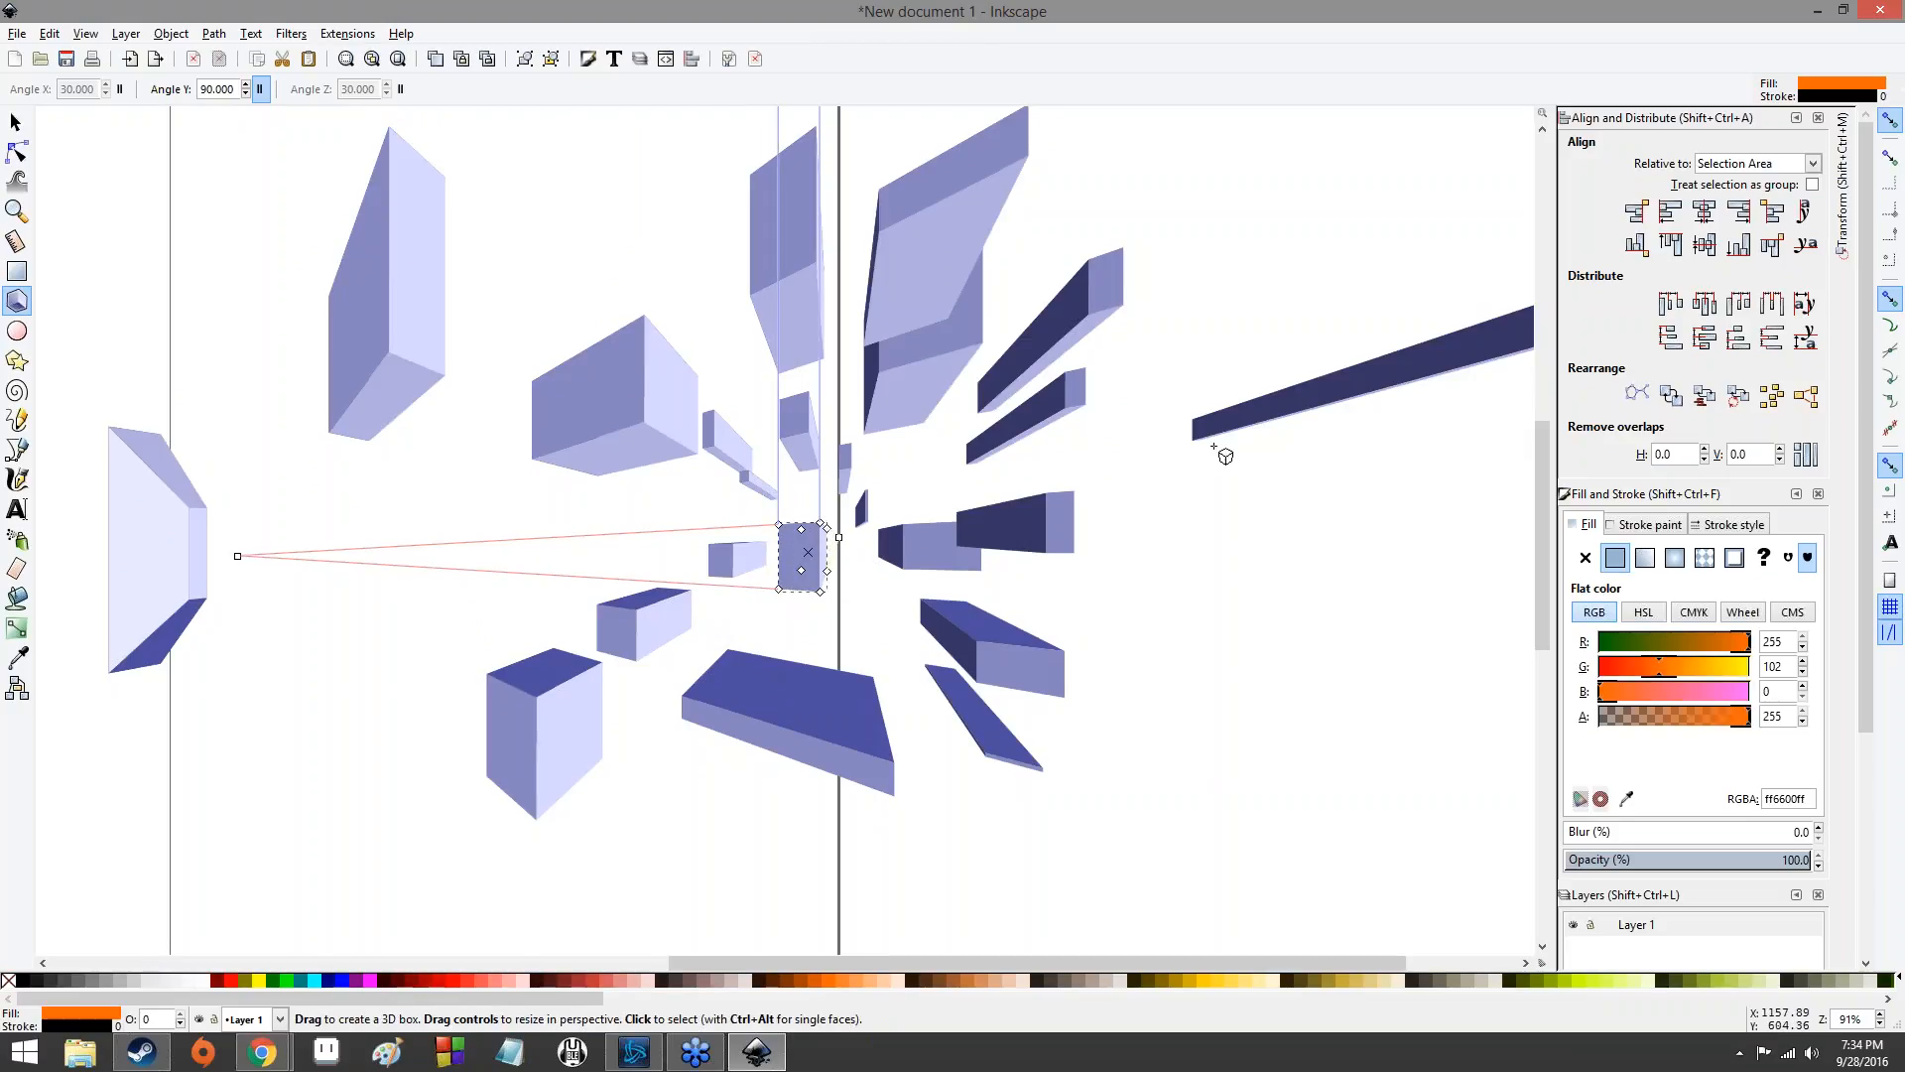
# - Resize the dark-sided box just outside the page's right edge, shortening its depth and making its front face taller and wider
pyautogui.click(969, 542)
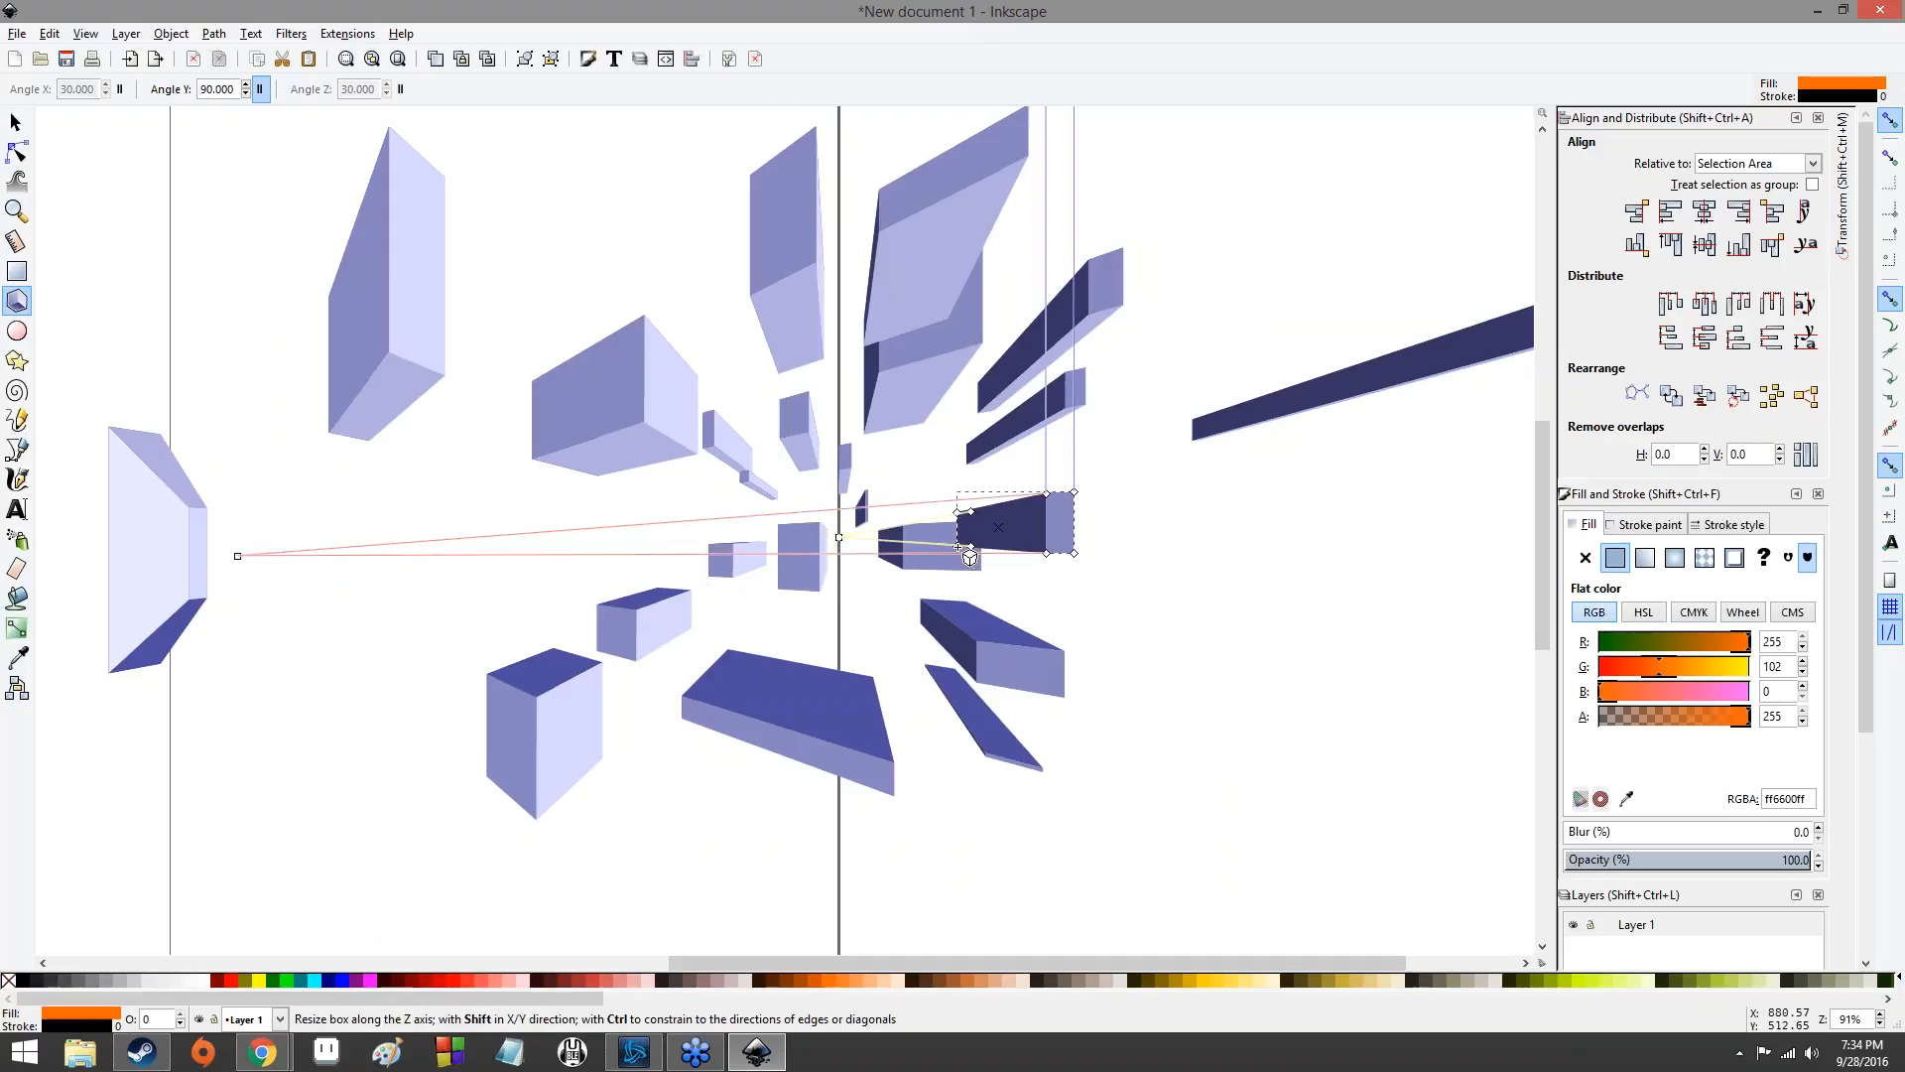
pyautogui.moveTo(958, 546); pyautogui.dragTo(359, 592)
pyautogui.moveTo(599, 578); pyautogui.dragTo(946, 547)
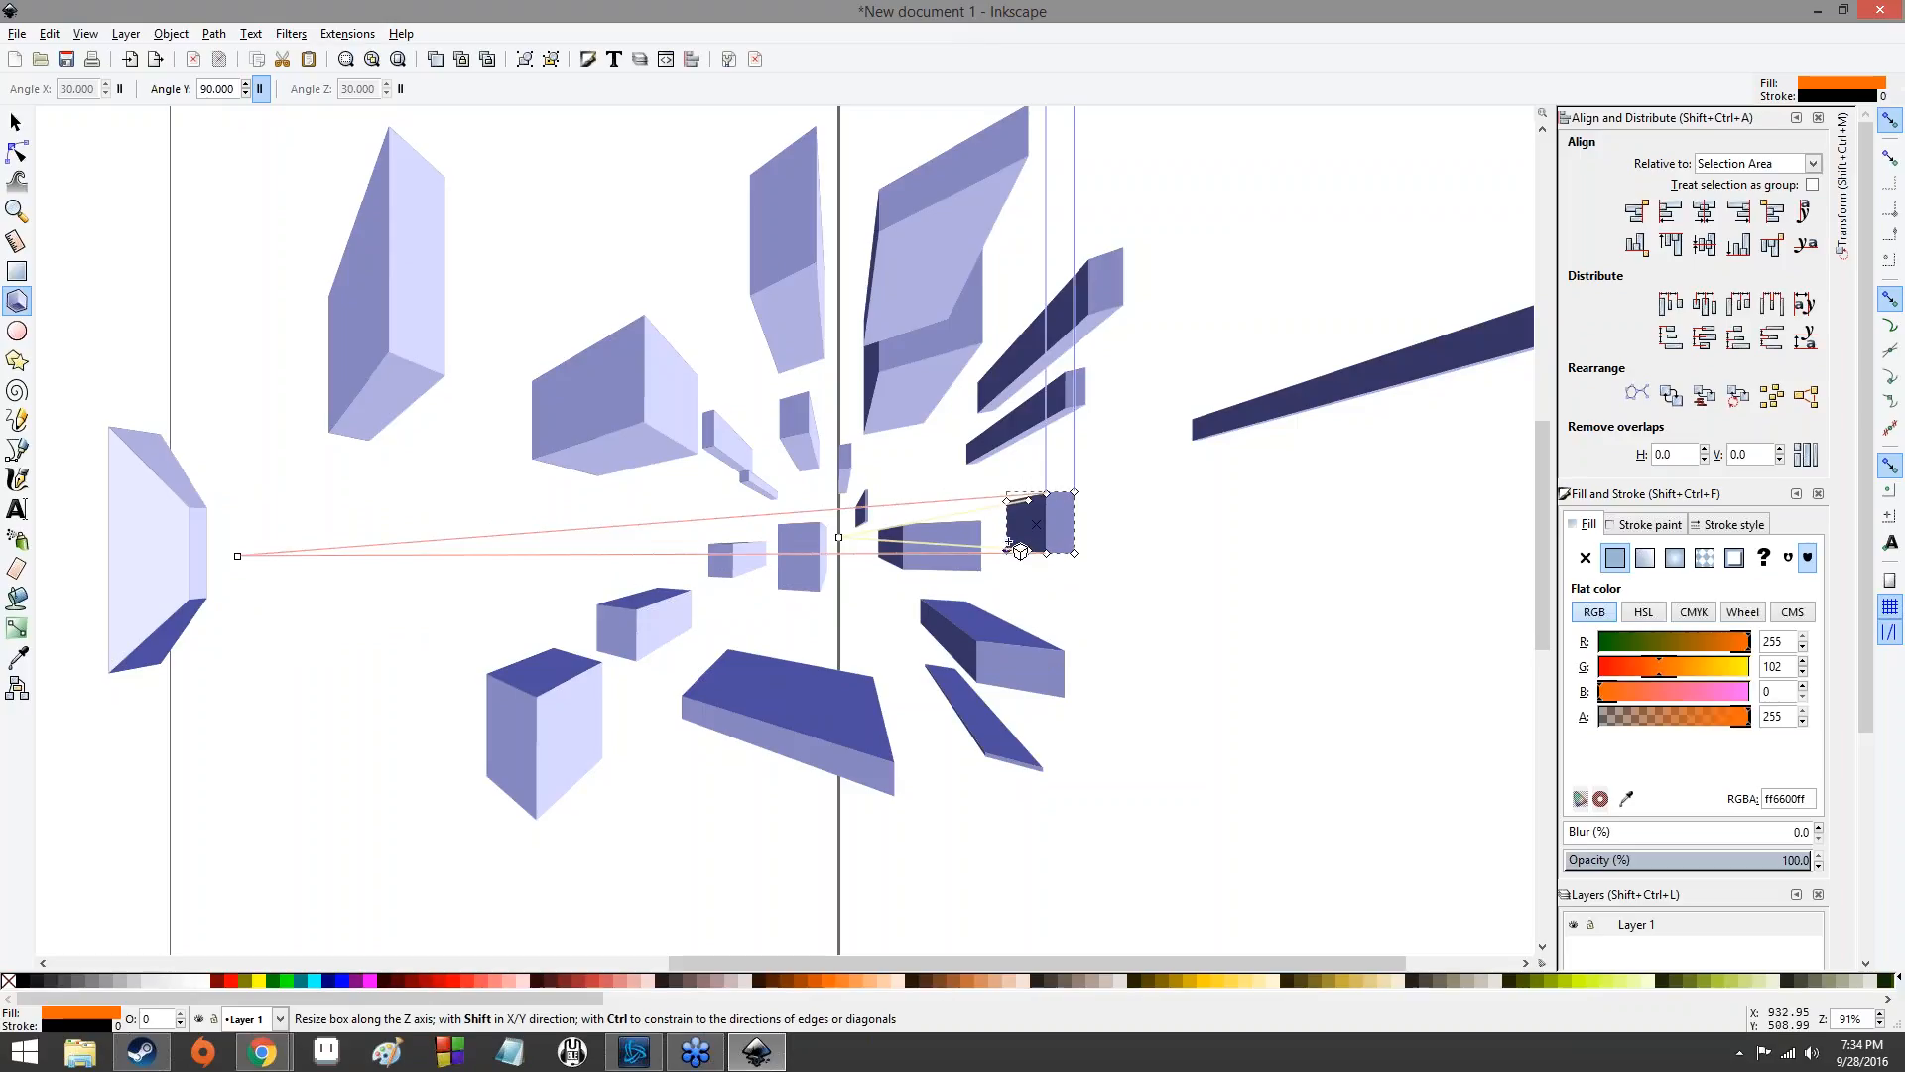
pyautogui.moveTo(1019, 552); pyautogui.dragTo(1008, 488)
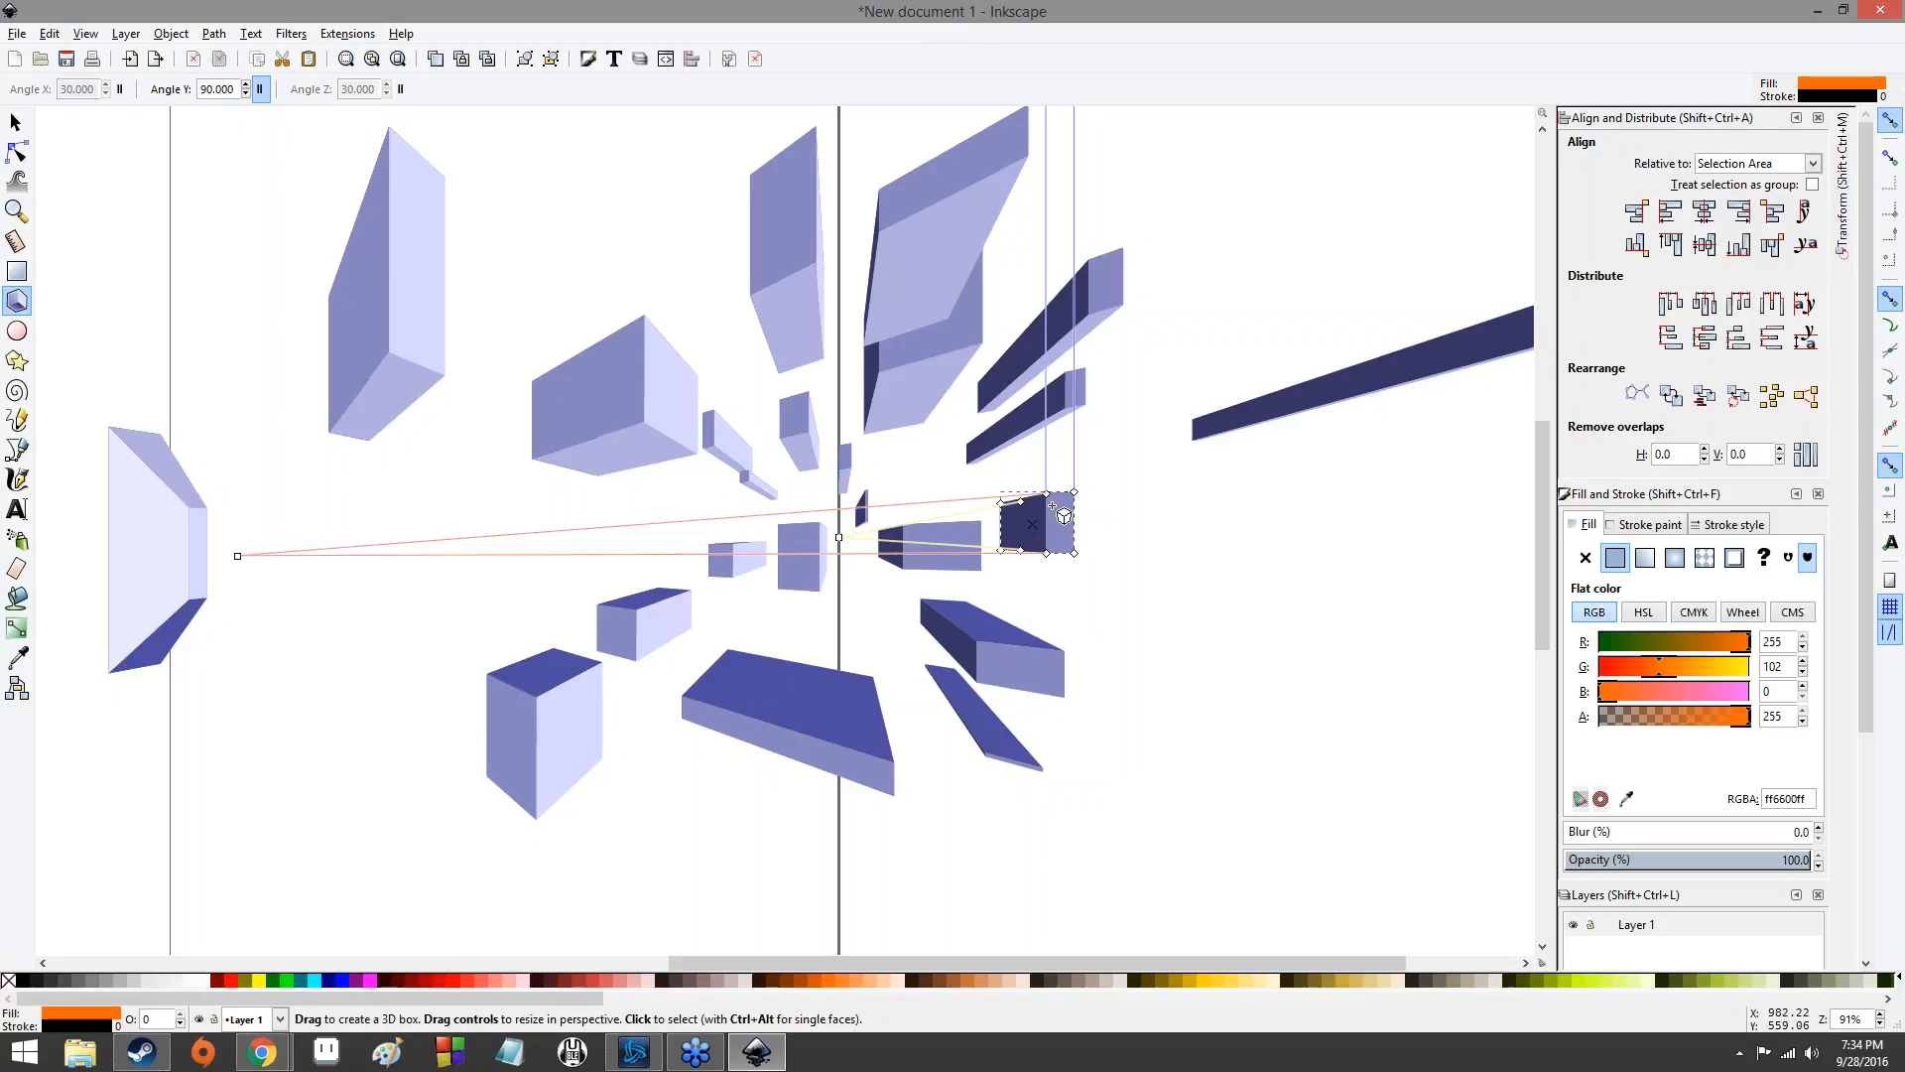
pyautogui.moveTo(1031, 533); pyautogui.dragTo(1015, 431)
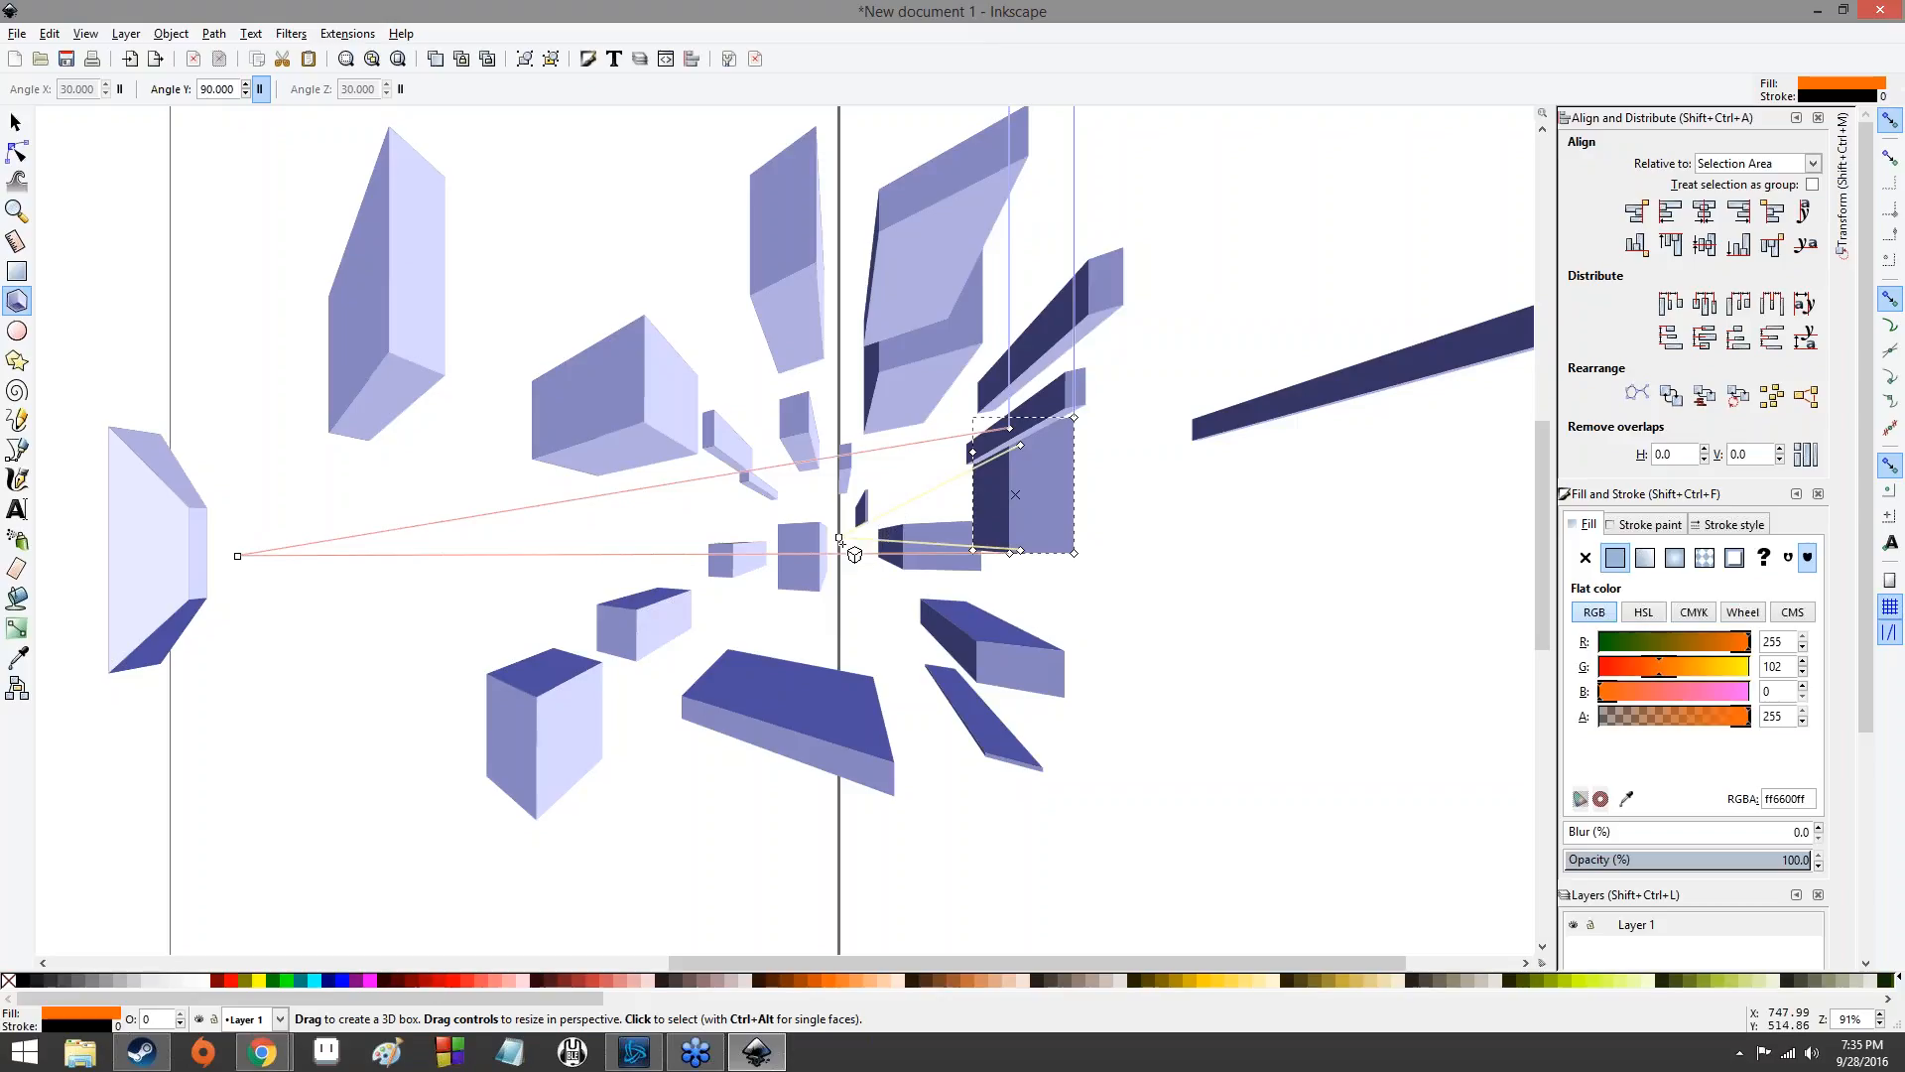
# - Move the vanishing point shared by 24 boxes through several positions and leave it slightly beyond the page's right edge
pyautogui.moveTo(841, 537); pyautogui.dragTo(876, 596)
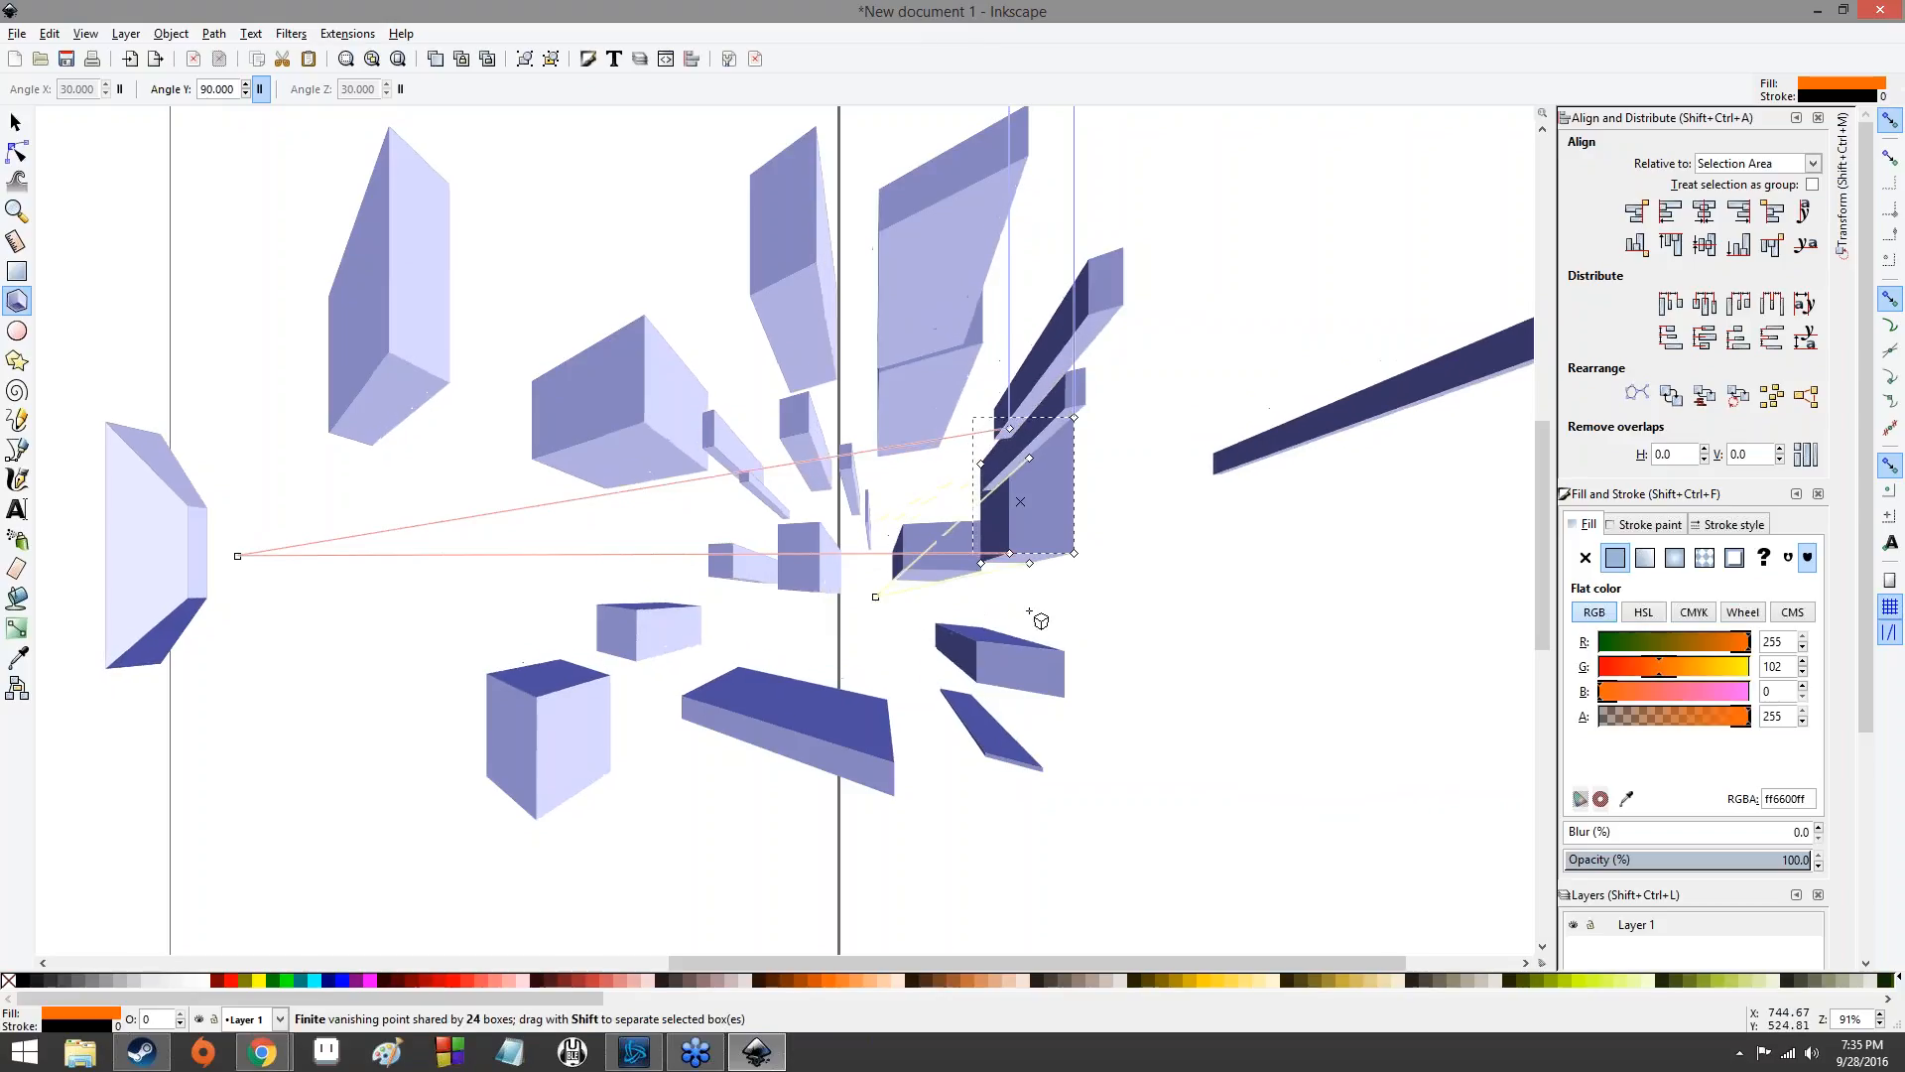
pyautogui.moveTo(1209, 483); pyautogui.dragTo(1042, 327)
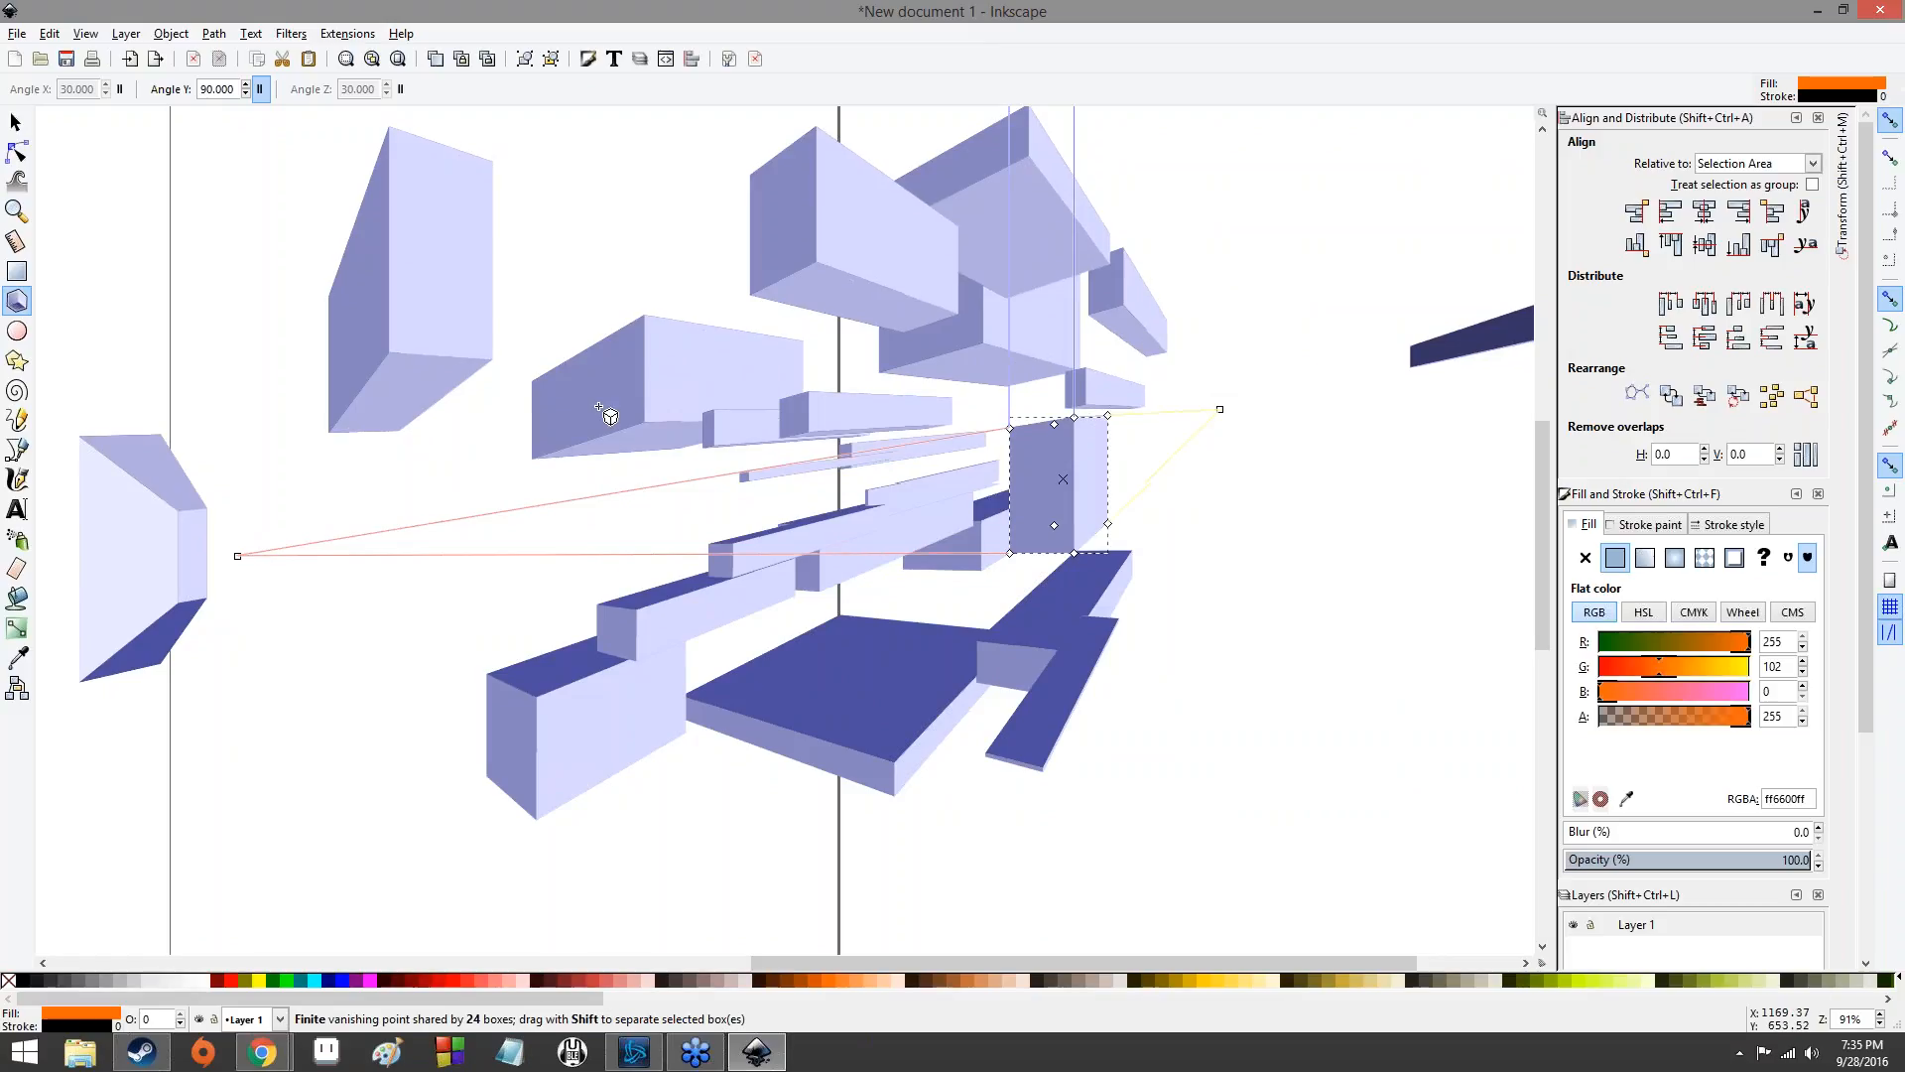
pyautogui.moveTo(598, 407); pyautogui.dragTo(901, 500)
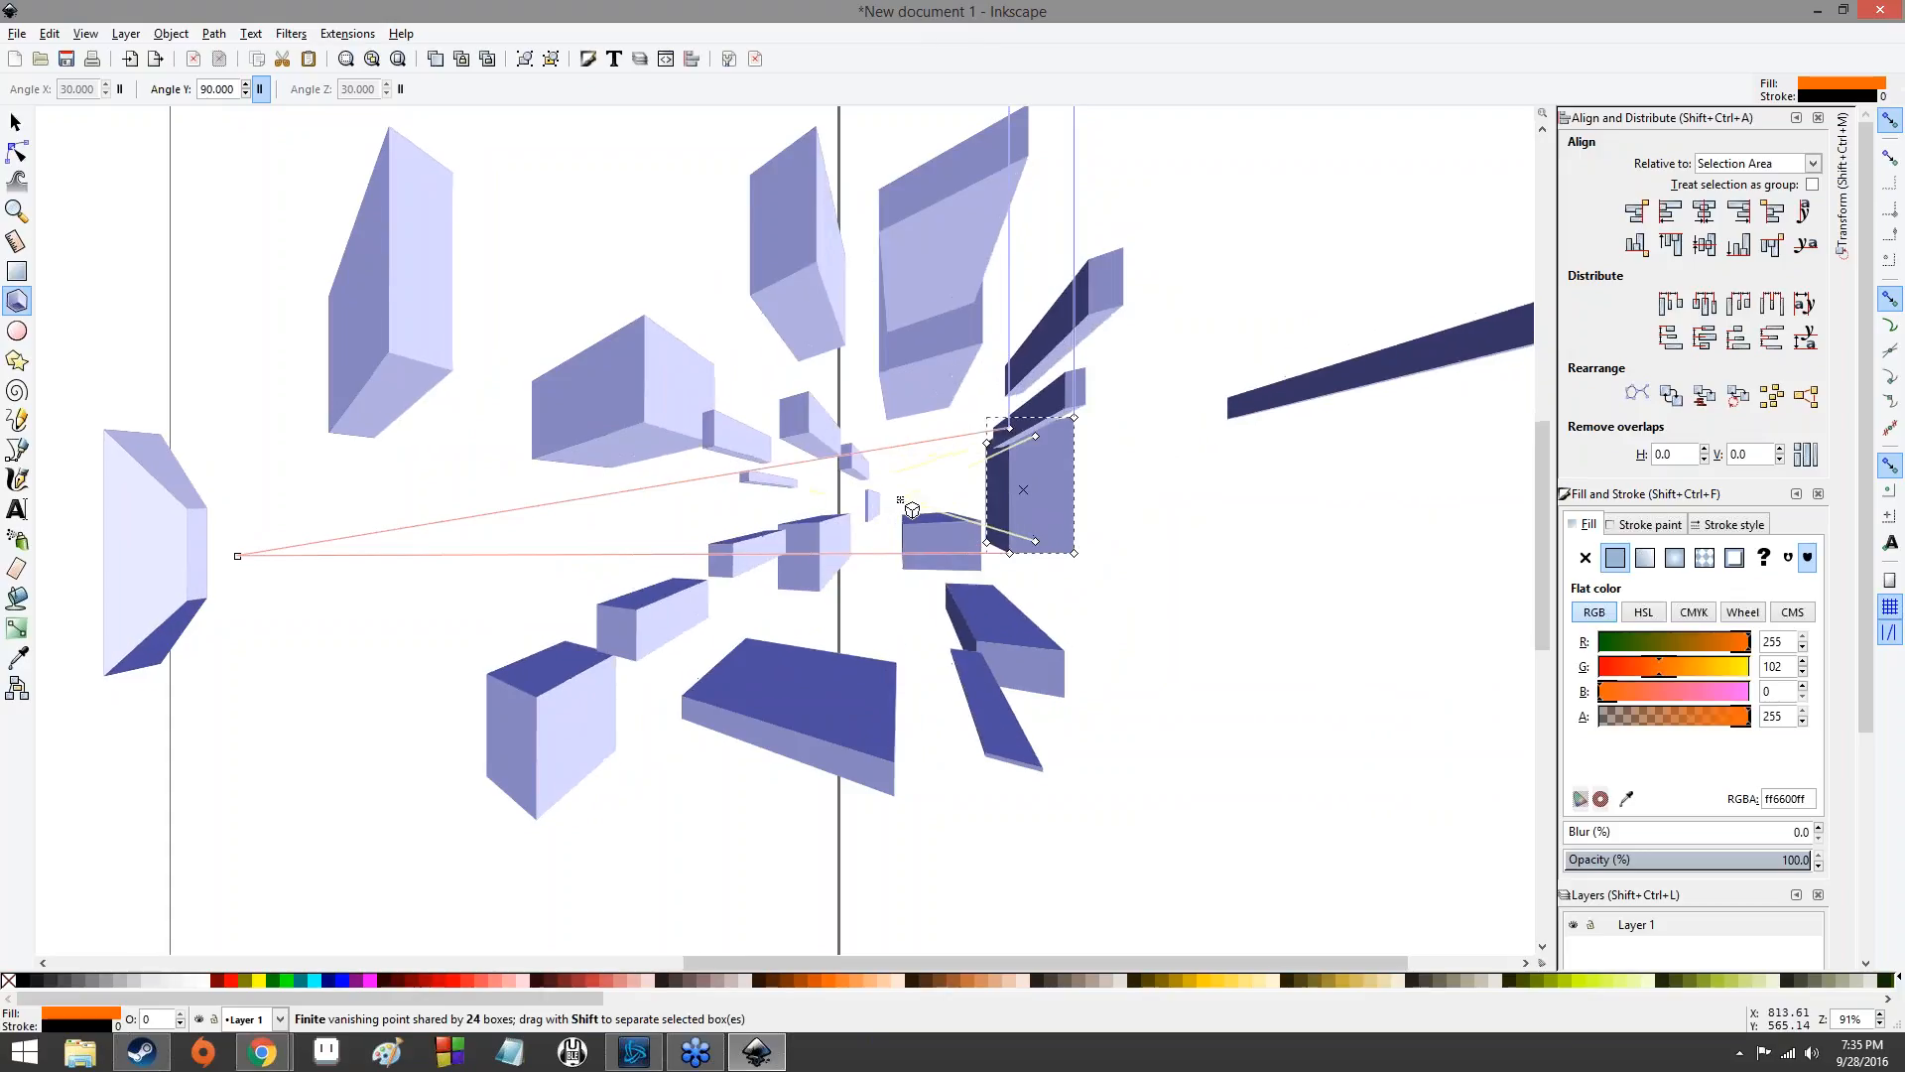
# - Draw an orange circle beneath the long dark box outside the page, then deselect it
pyautogui.click(14, 340)
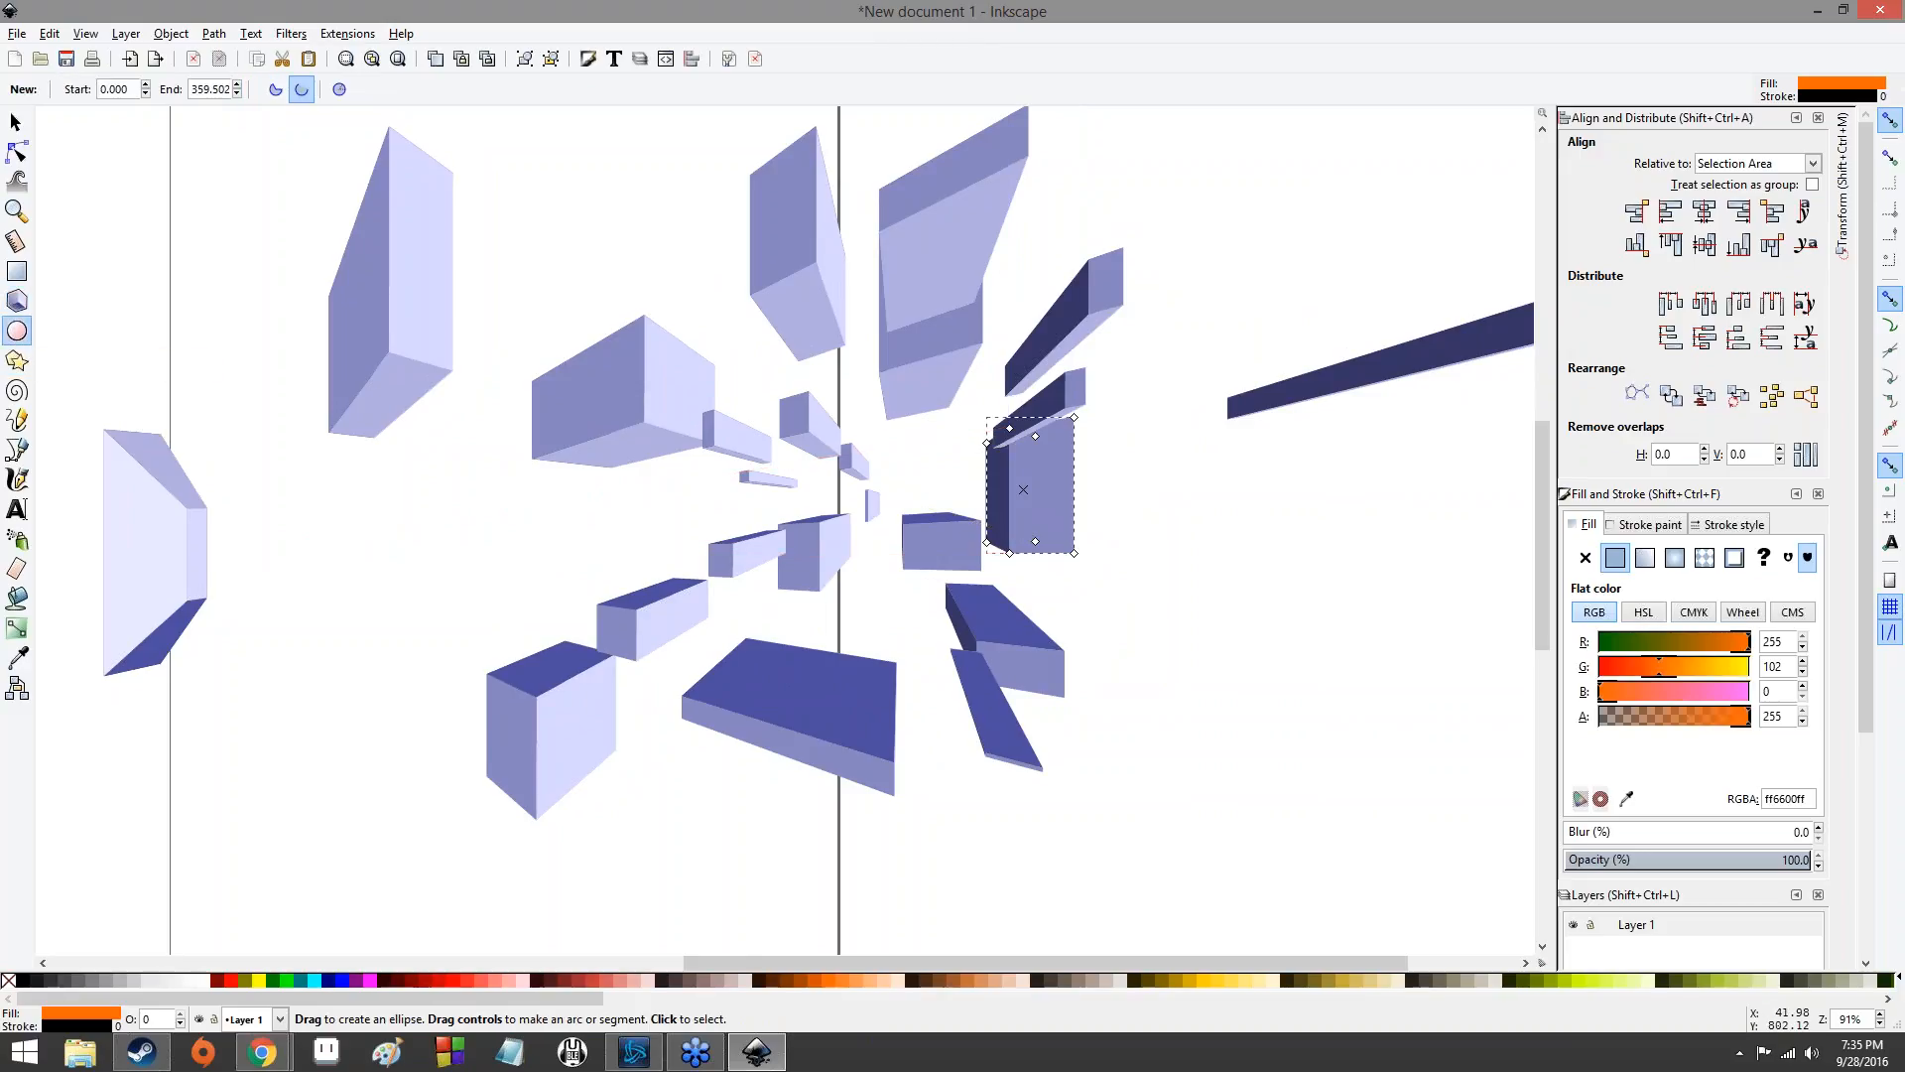
pyautogui.moveTo(1284, 581)
pyautogui.mouseDown()
pyautogui.moveTo(1361, 701)
pyautogui.moveTo(1466, 765)
pyautogui.moveTo(1493, 758)
pyautogui.moveTo(1505, 904)
pyautogui.moveTo(1453, 946)
pyautogui.moveTo(1285, 795)
pyautogui.moveTo(1105, 707)
pyautogui.moveTo(1349, 472)
pyautogui.moveTo(1467, 737)
pyautogui.moveTo(1047, 826)
pyautogui.moveTo(929, 818)
pyautogui.moveTo(1297, 867)
pyautogui.moveTo(1515, 849)
pyautogui.moveTo(1509, 791)
pyautogui.moveTo(1475, 749)
pyautogui.moveTo(1335, 667)
pyautogui.moveTo(1335, 556)
pyautogui.moveTo(1291, 524)
pyautogui.moveTo(1413, 497)
pyautogui.moveTo(1442, 457)
pyautogui.mouseUp()
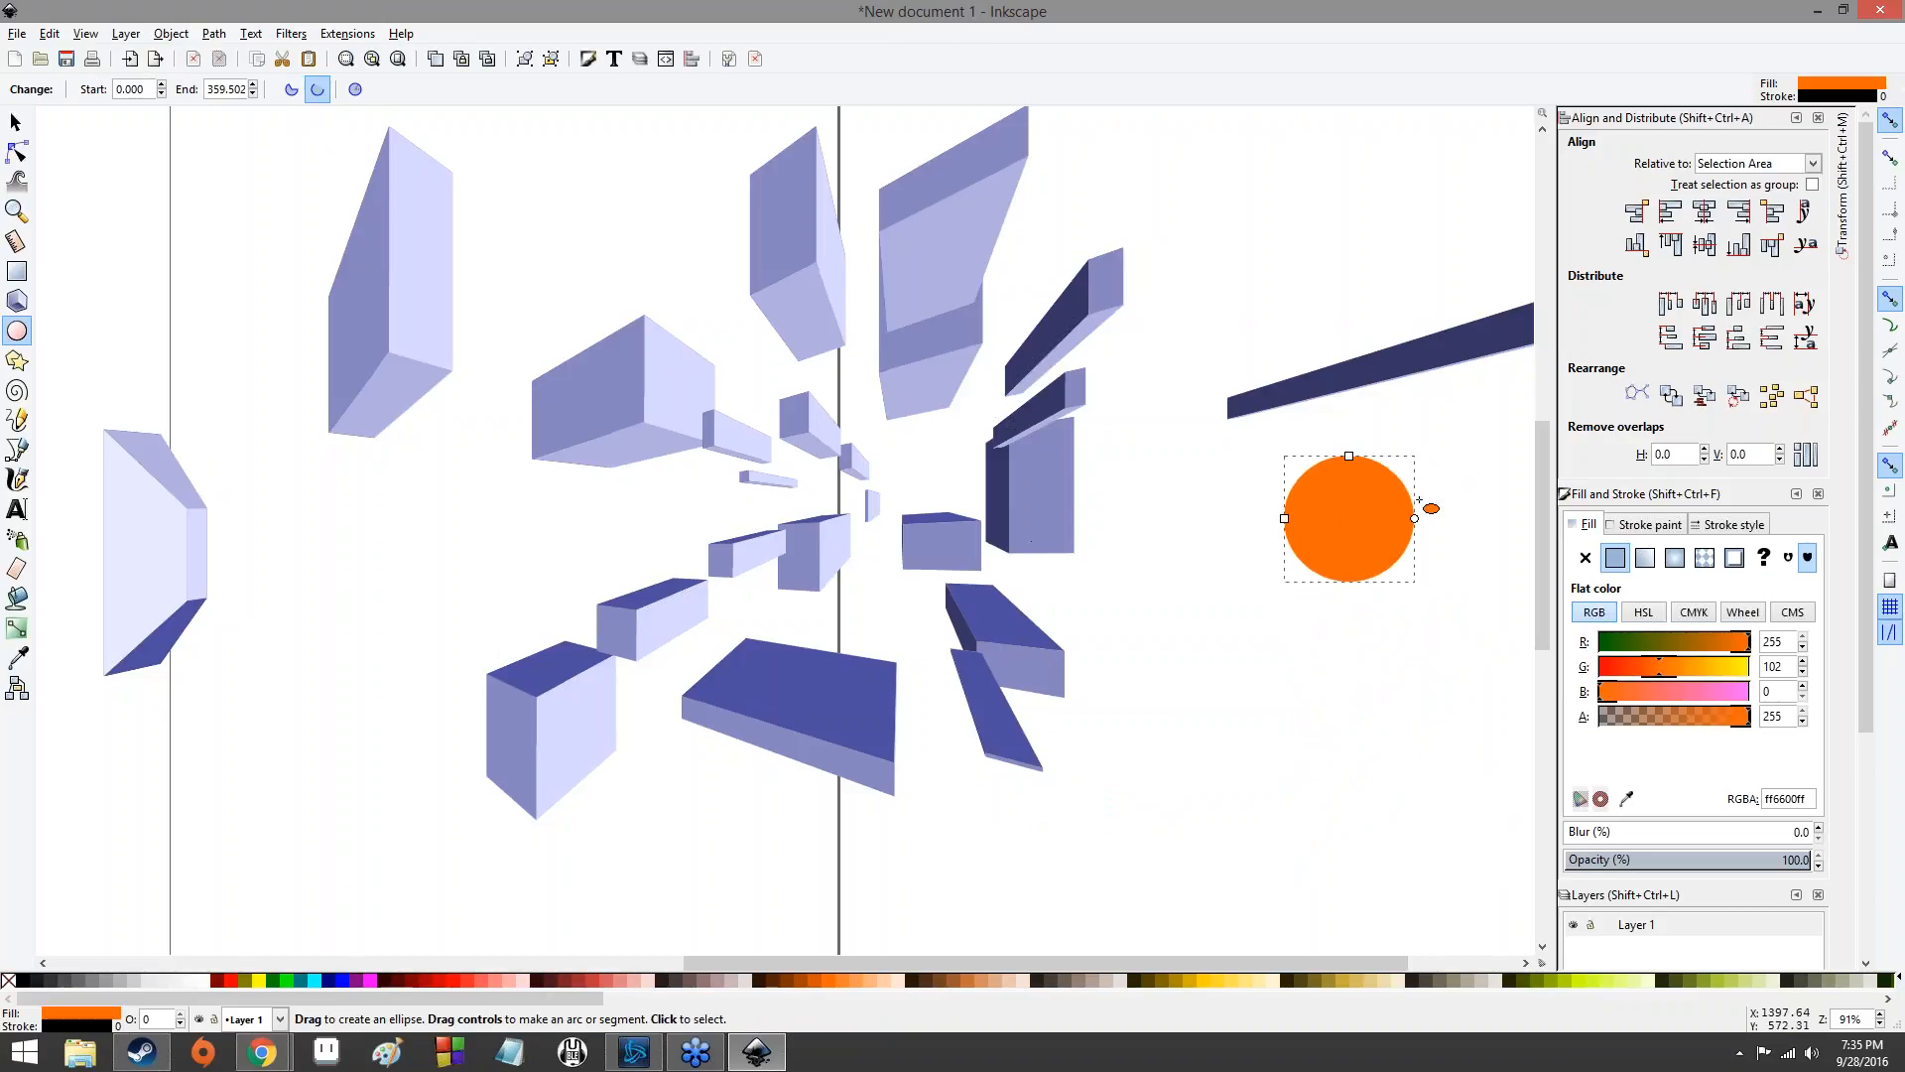
pyautogui.press('Escape')
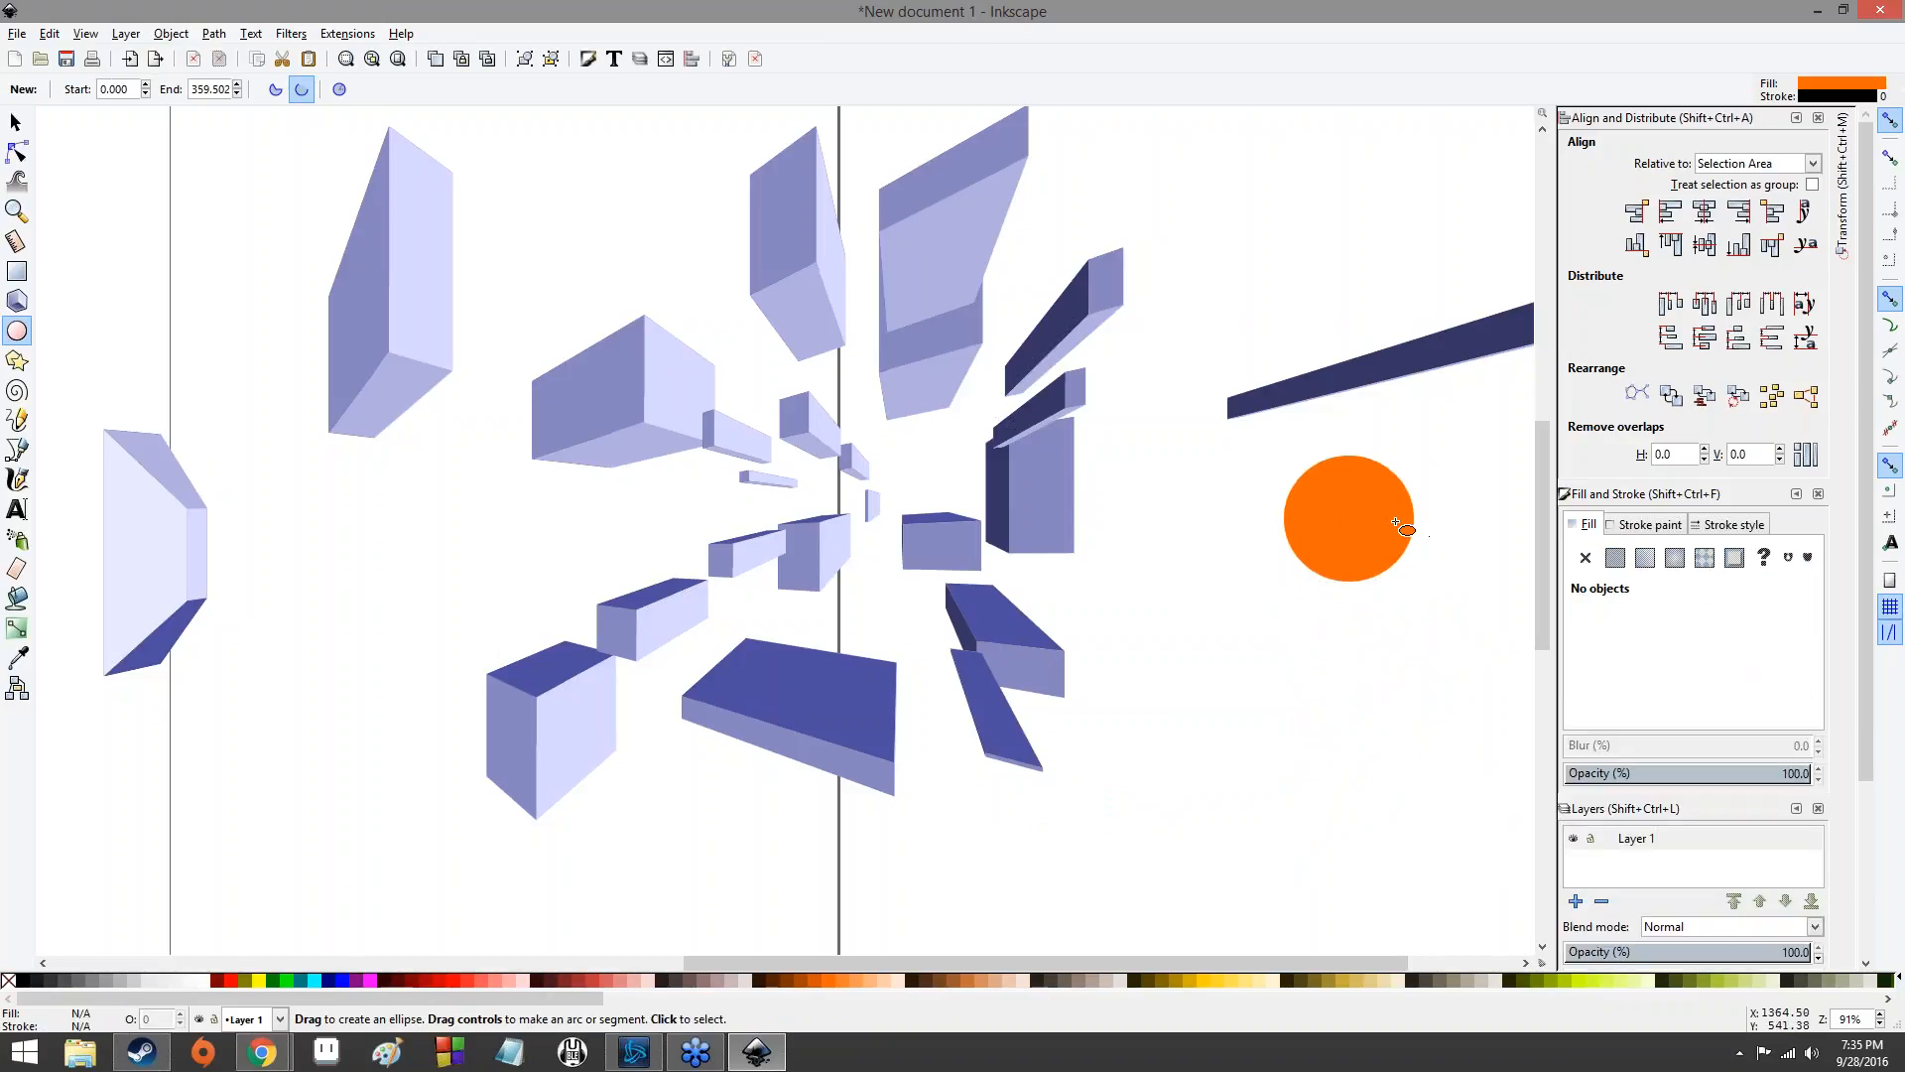
# - Turn the orange circle into a nearly full pie segment and slightly adjust its height and width
pyautogui.click(1396, 522)
pyautogui.moveTo(1413, 519)
pyautogui.mouseDown()
pyautogui.moveTo(1401, 577)
pyautogui.moveTo(1323, 611)
pyautogui.moveTo(1409, 557)
pyautogui.moveTo(1337, 415)
pyautogui.moveTo(1409, 595)
pyautogui.moveTo(1416, 504)
pyautogui.moveTo(1425, 519)
pyautogui.mouseUp()
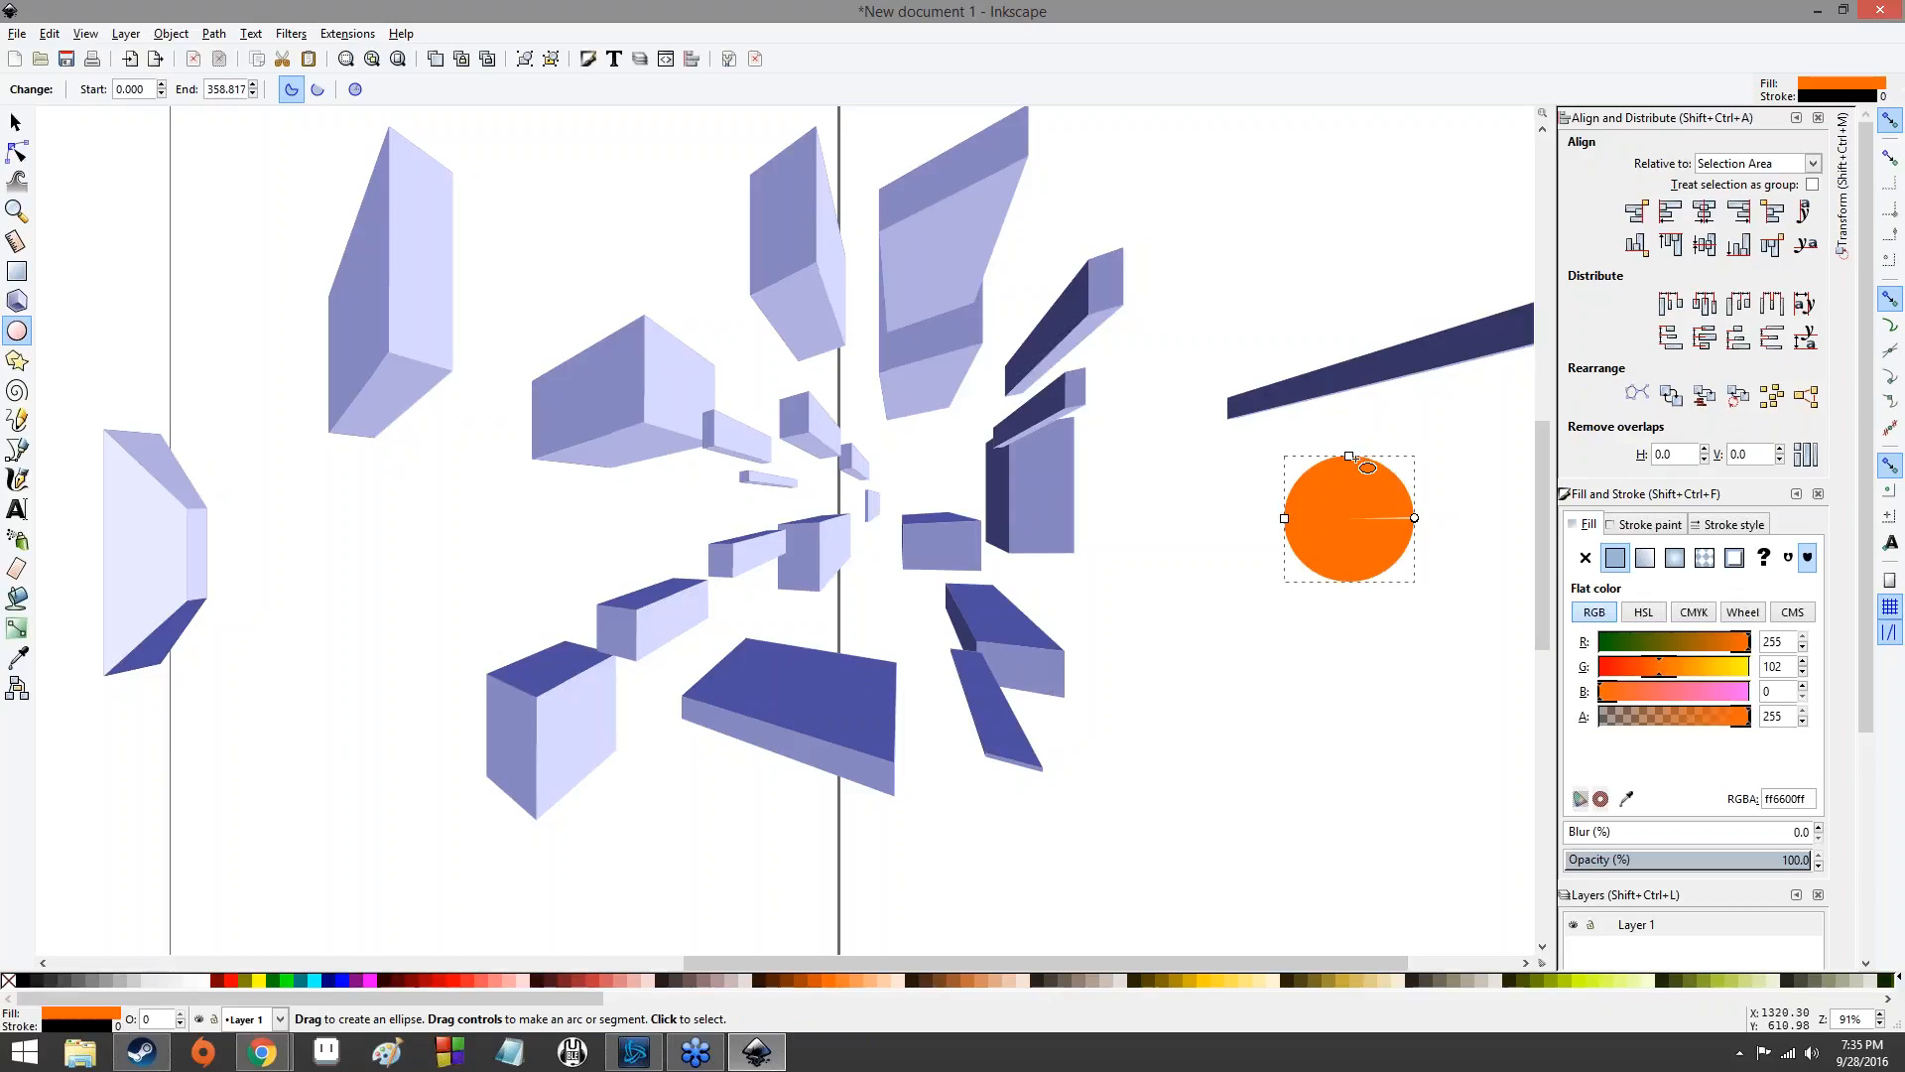
pyautogui.moveTo(1351, 455)
pyautogui.mouseDown()
pyautogui.moveTo(1349, 353)
pyautogui.moveTo(1322, 454)
pyautogui.mouseUp()
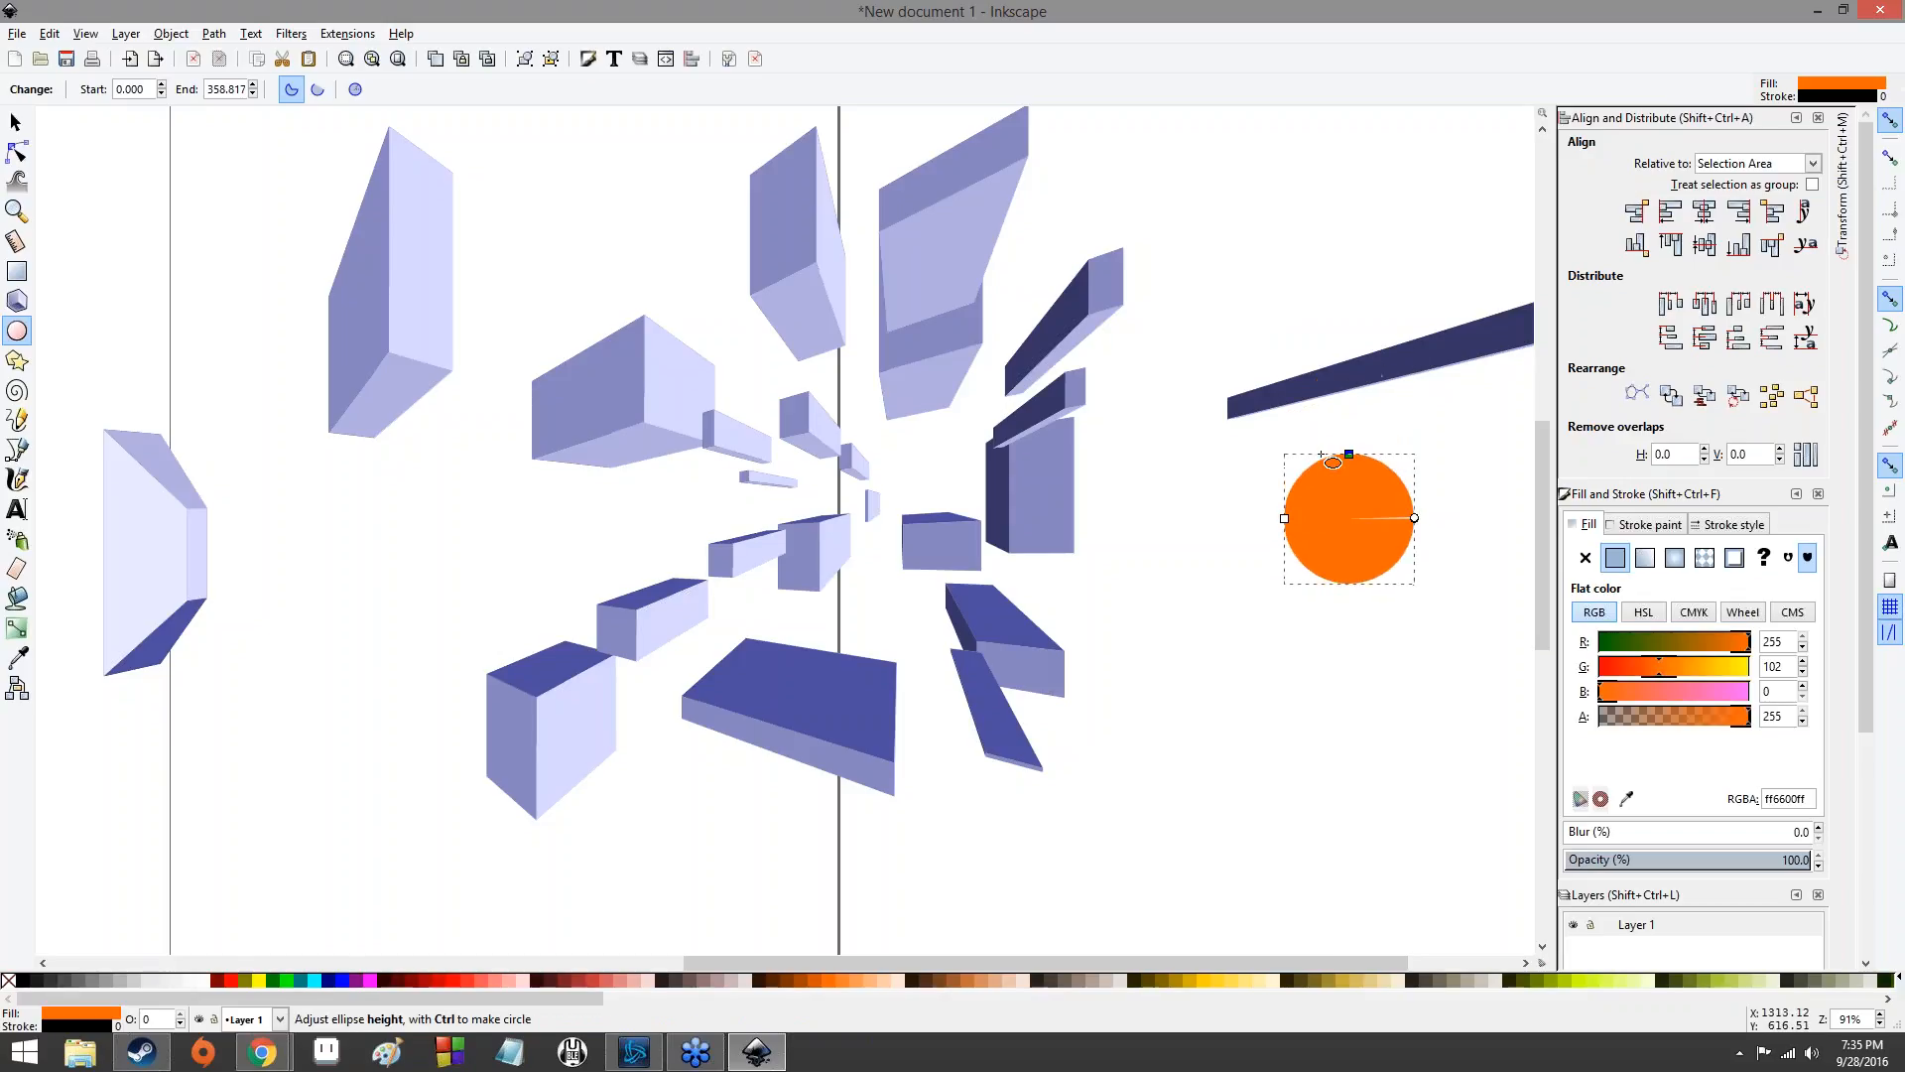
pyautogui.moveTo(1282, 518)
pyautogui.mouseDown()
pyautogui.moveTo(1224, 519)
pyautogui.moveTo(1323, 519)
pyautogui.moveTo(1265, 519)
pyautogui.moveTo(1289, 518)
pyautogui.mouseUp()
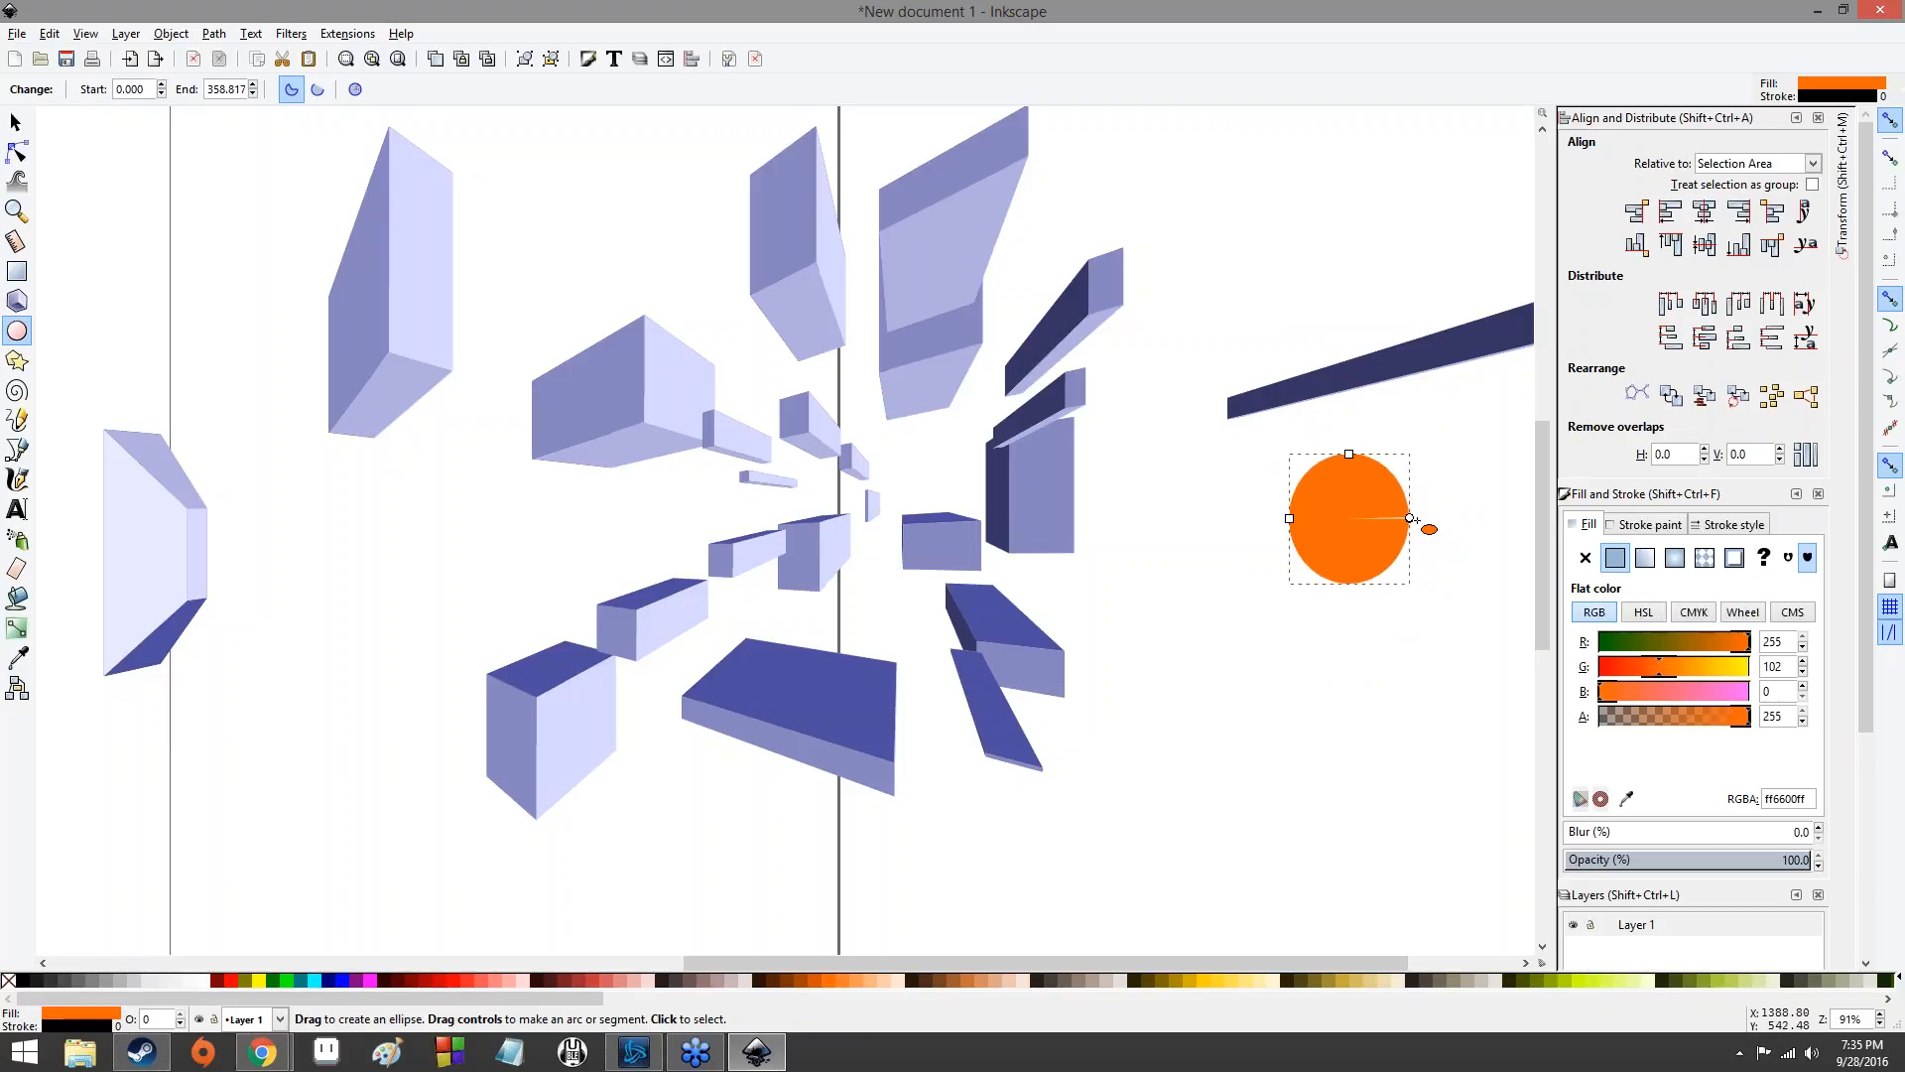
# - Reshape the orange circle into a wide chord-cut arc about 287 by 128 px, and switch to the Selector tool
pyautogui.moveTo(1411, 500); pyautogui.dragTo(1374, 578)
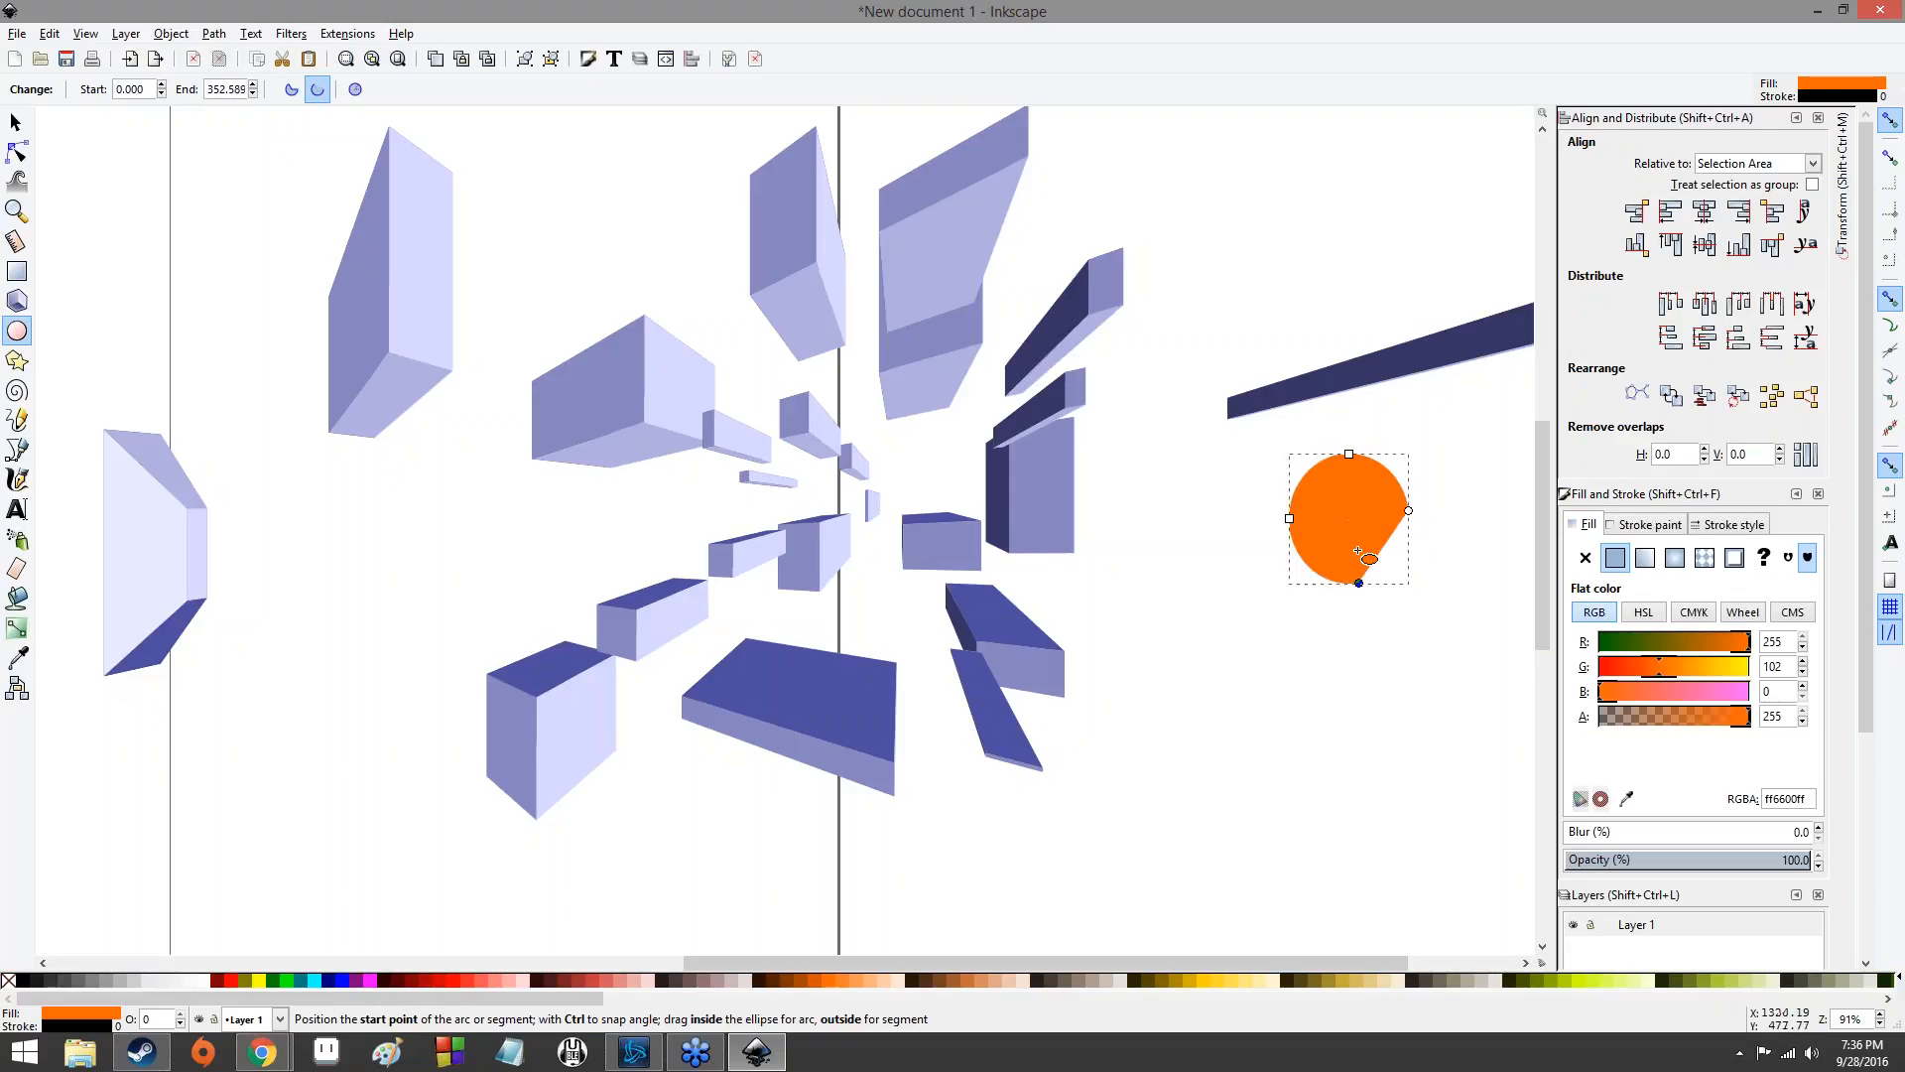
pyautogui.moveTo(1409, 511); pyautogui.dragTo(1422, 558)
pyautogui.click(15, 124)
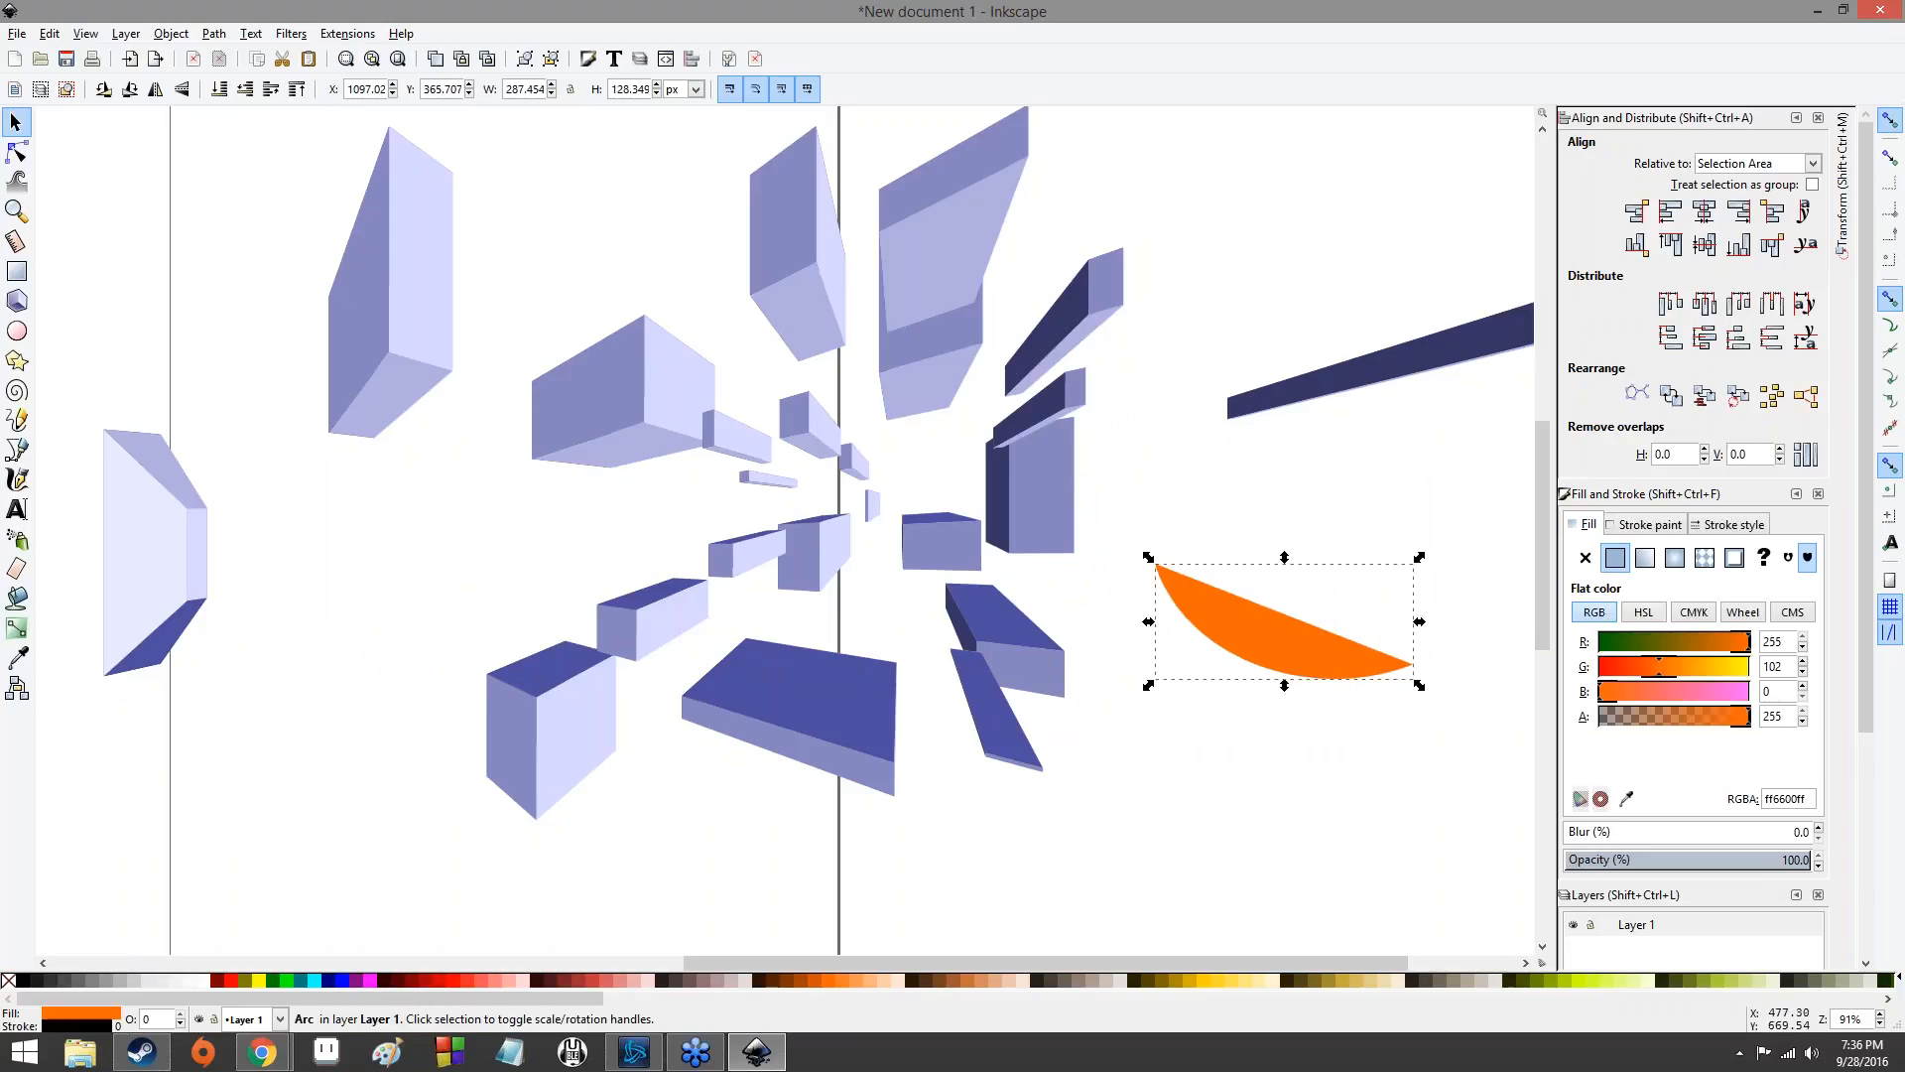
# - Draw a large orange five-pointed star outside the page's upper-left corner and turn it upright by its tip handle
pyautogui.click(16, 360)
pyautogui.moveTo(187, 393); pyautogui.dragTo(570, 539)
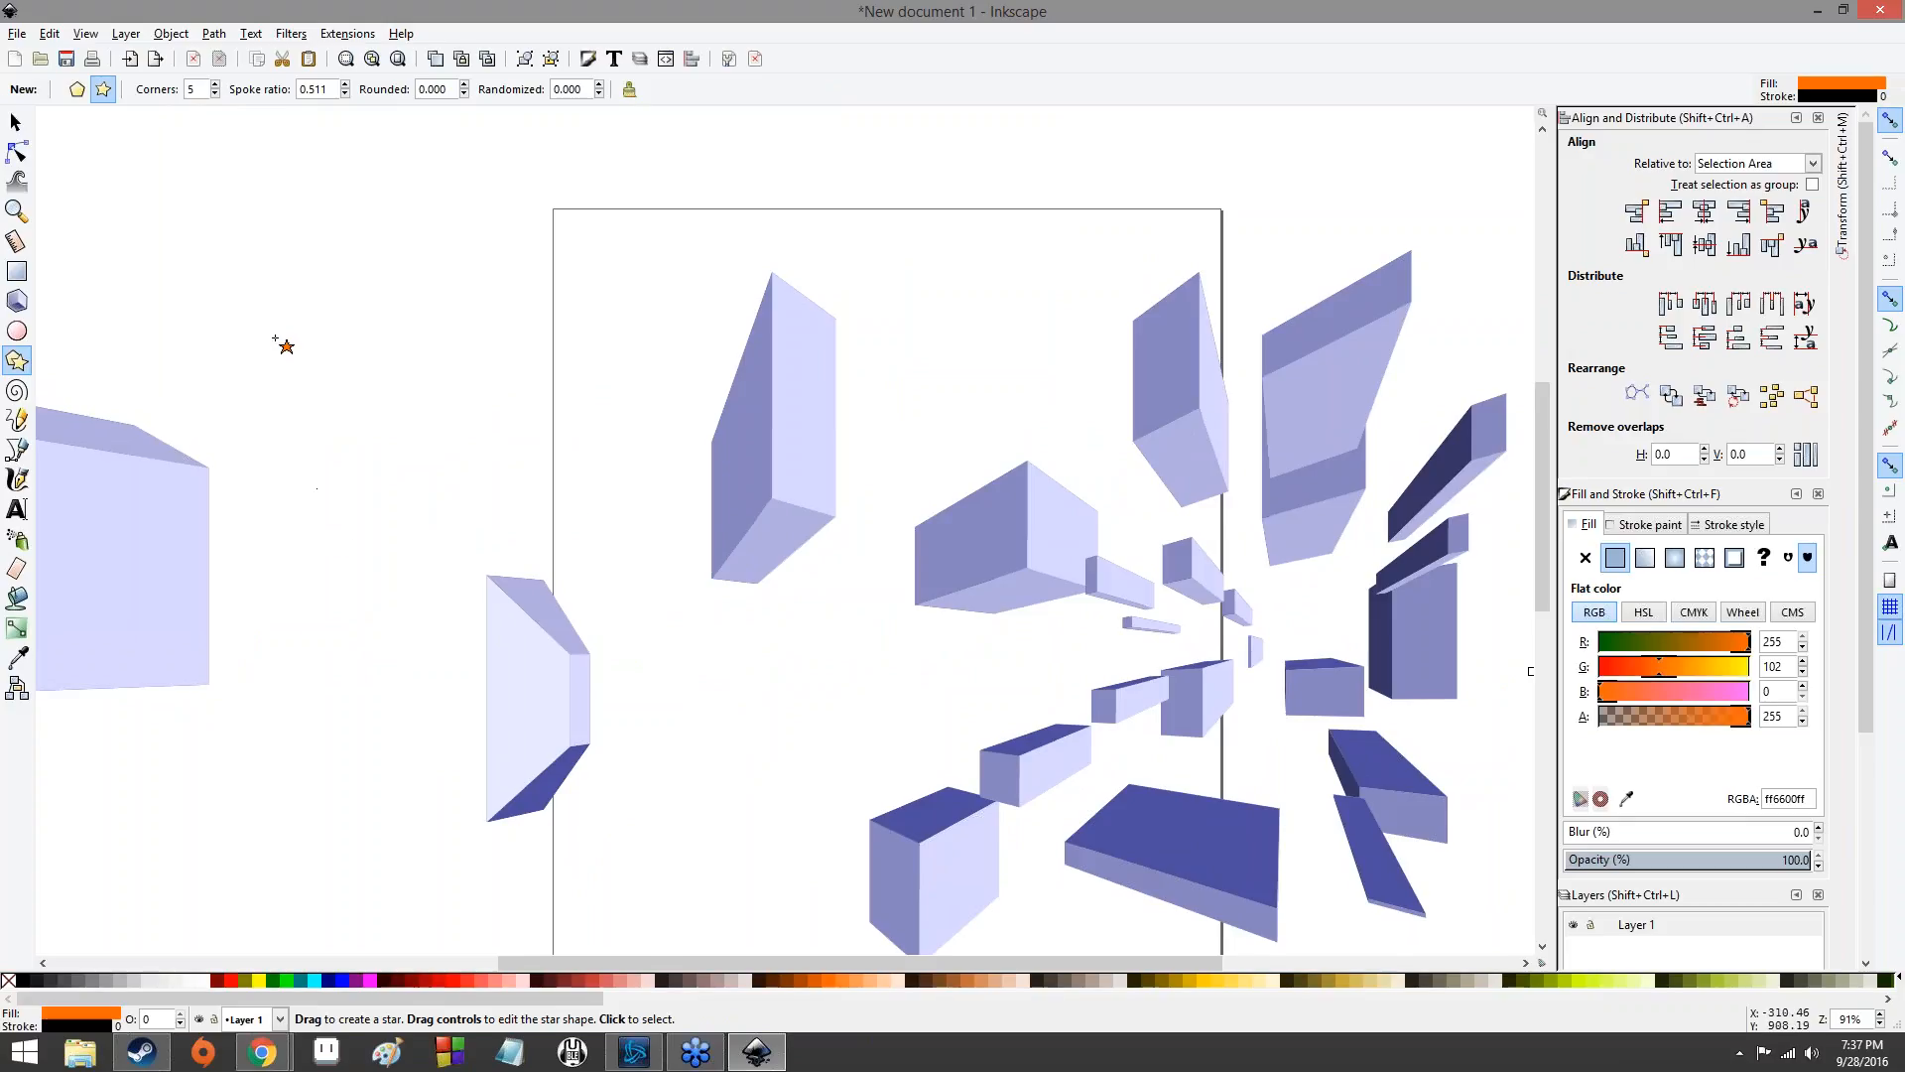
pyautogui.moveTo(292, 245); pyautogui.dragTo(686, 597)
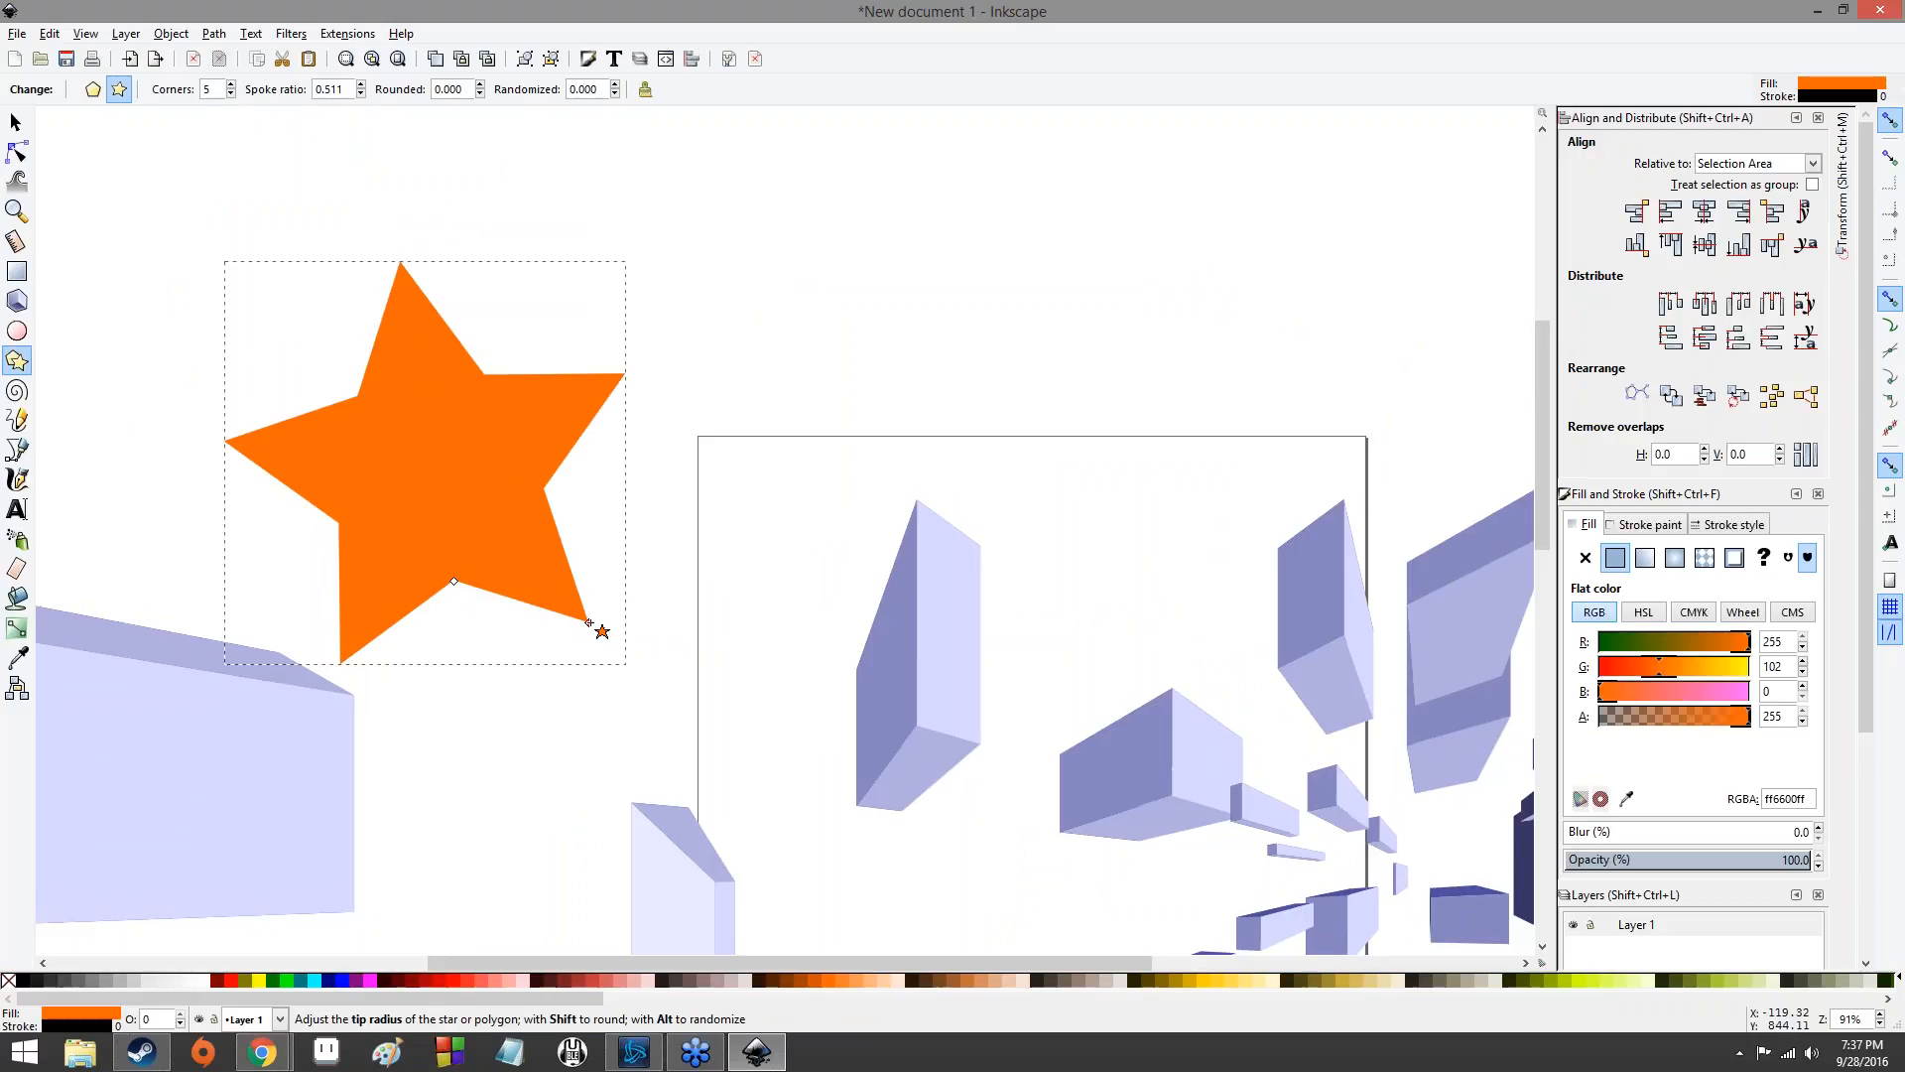
pyautogui.moveTo(589, 623)
pyautogui.mouseDown()
pyautogui.moveTo(528, 636)
pyautogui.moveTo(623, 529)
pyautogui.moveTo(511, 632)
pyautogui.moveTo(611, 540)
pyautogui.moveTo(554, 613)
pyautogui.moveTo(575, 567)
pyautogui.moveTo(541, 598)
pyautogui.moveTo(542, 541)
pyautogui.moveTo(580, 636)
pyautogui.moveTo(650, 554)
pyautogui.moveTo(549, 655)
pyautogui.moveTo(567, 646)
pyautogui.mouseUp()
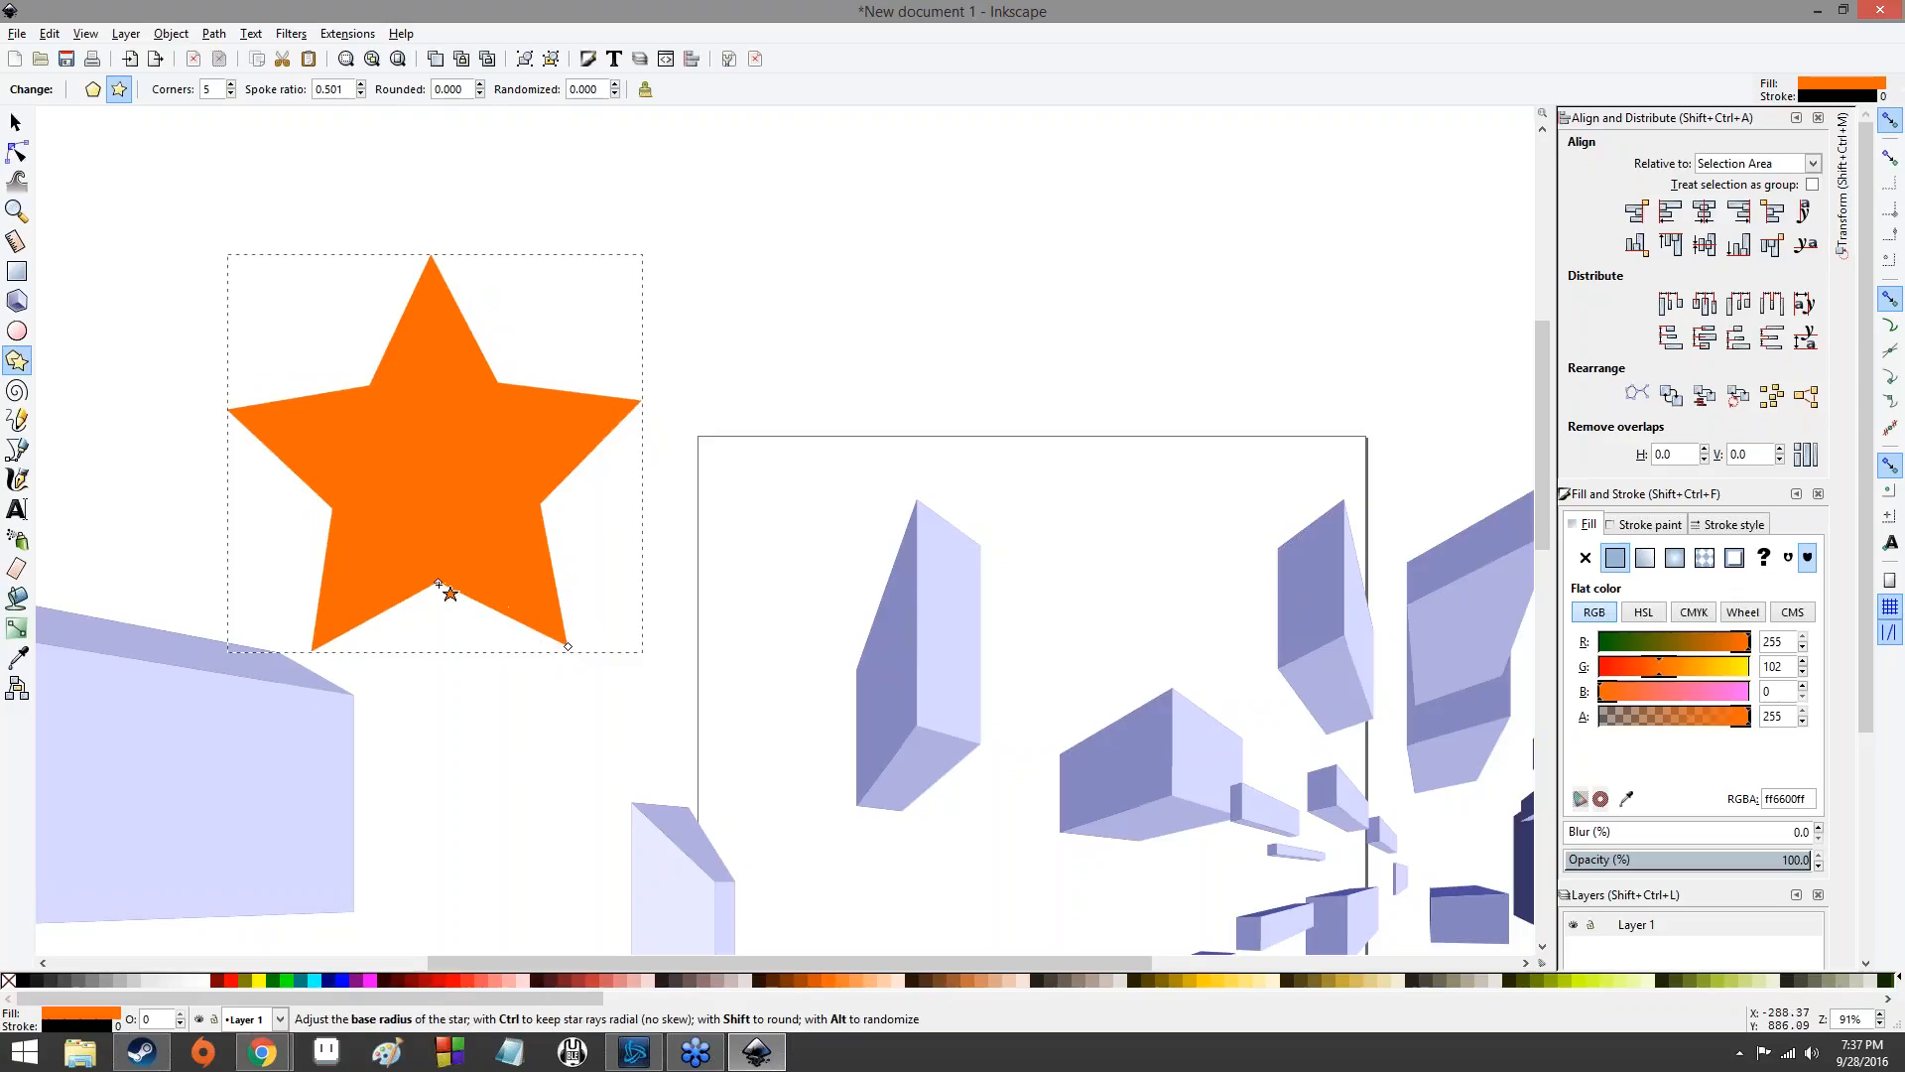
# - Push the star's base radius out to form a pentagon, then skew it into a pinwheel with a spoke ratio of about 0.757
pyautogui.moveTo(438, 581); pyautogui.dragTo(438, 651)
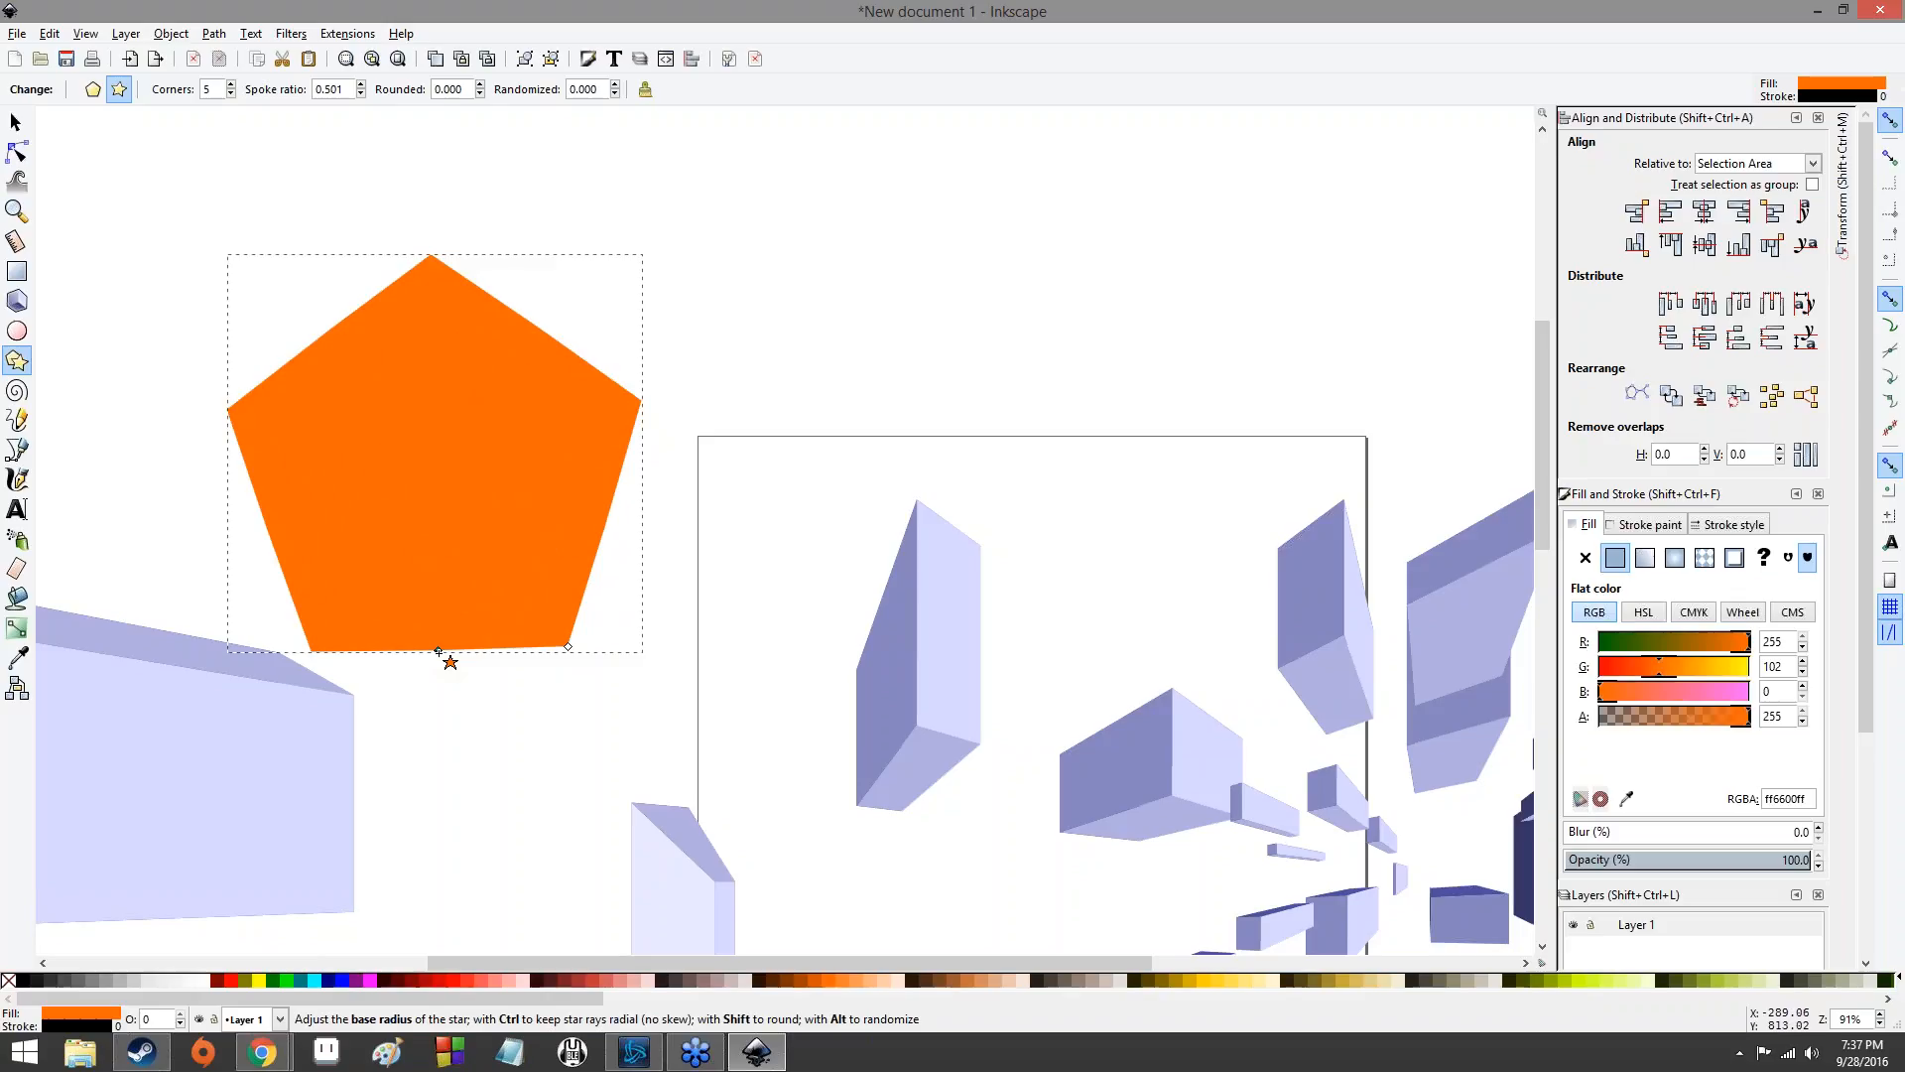
pyautogui.moveTo(439, 652); pyautogui.dragTo(327, 598)
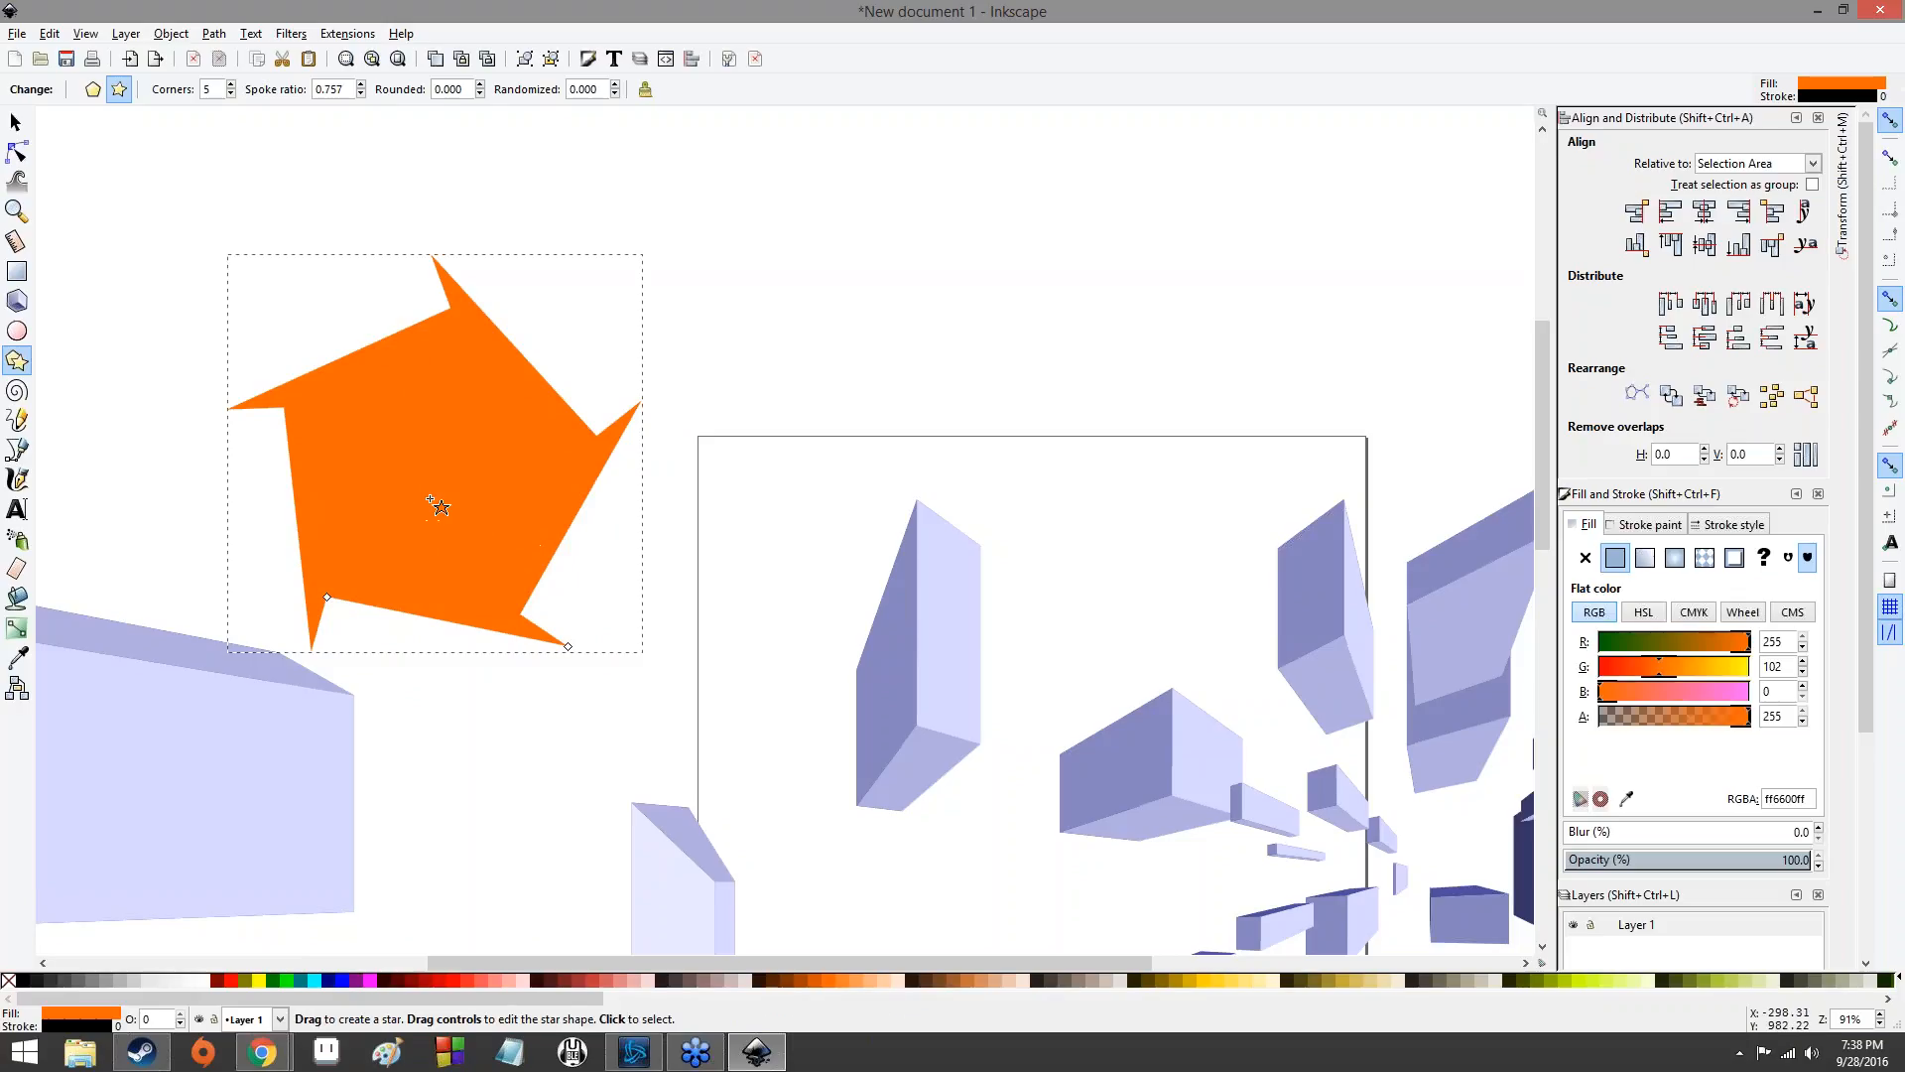
# - Draw a small star inside the orange pinwheel, fill it with Navy (#000080), and move it toward the pinwheel's centre
pyautogui.moveTo(449, 415); pyautogui.dragTo(397, 499)
pyautogui.click(329, 980)
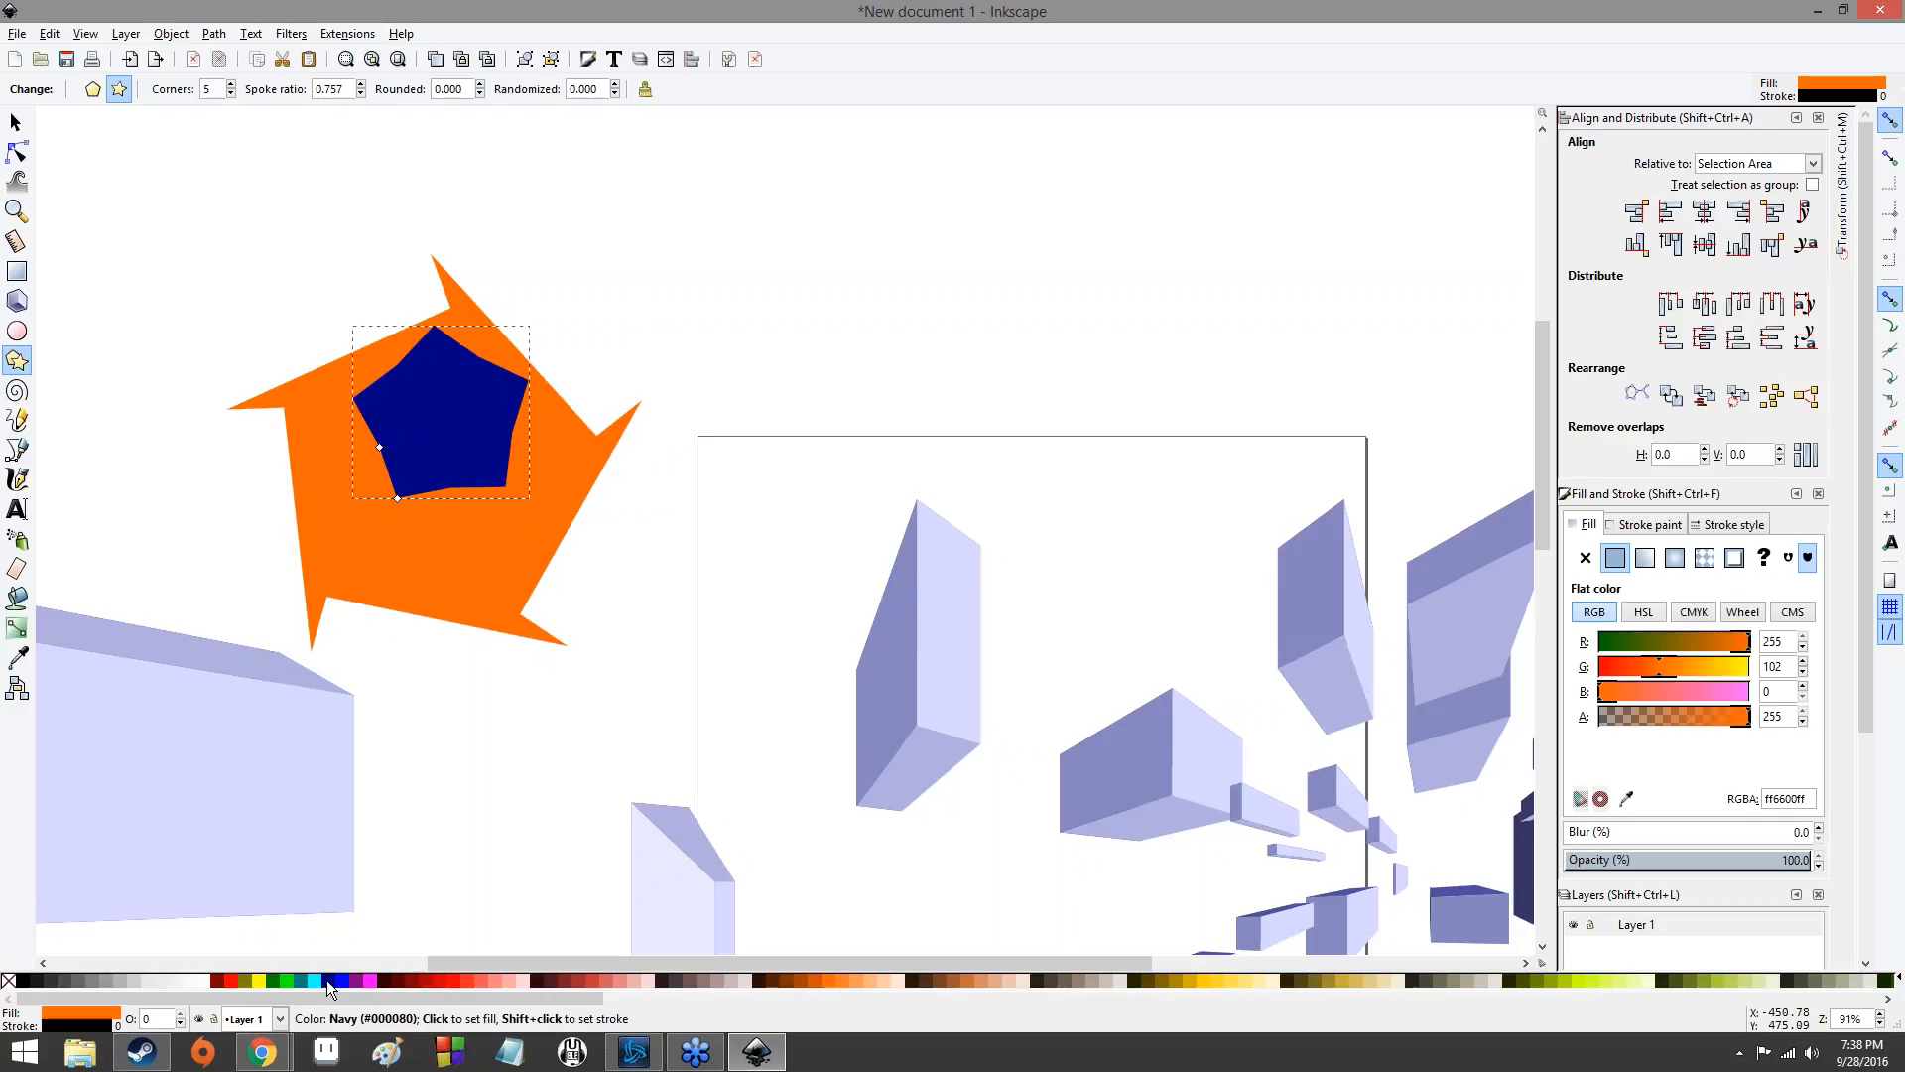
pyautogui.click(16, 121)
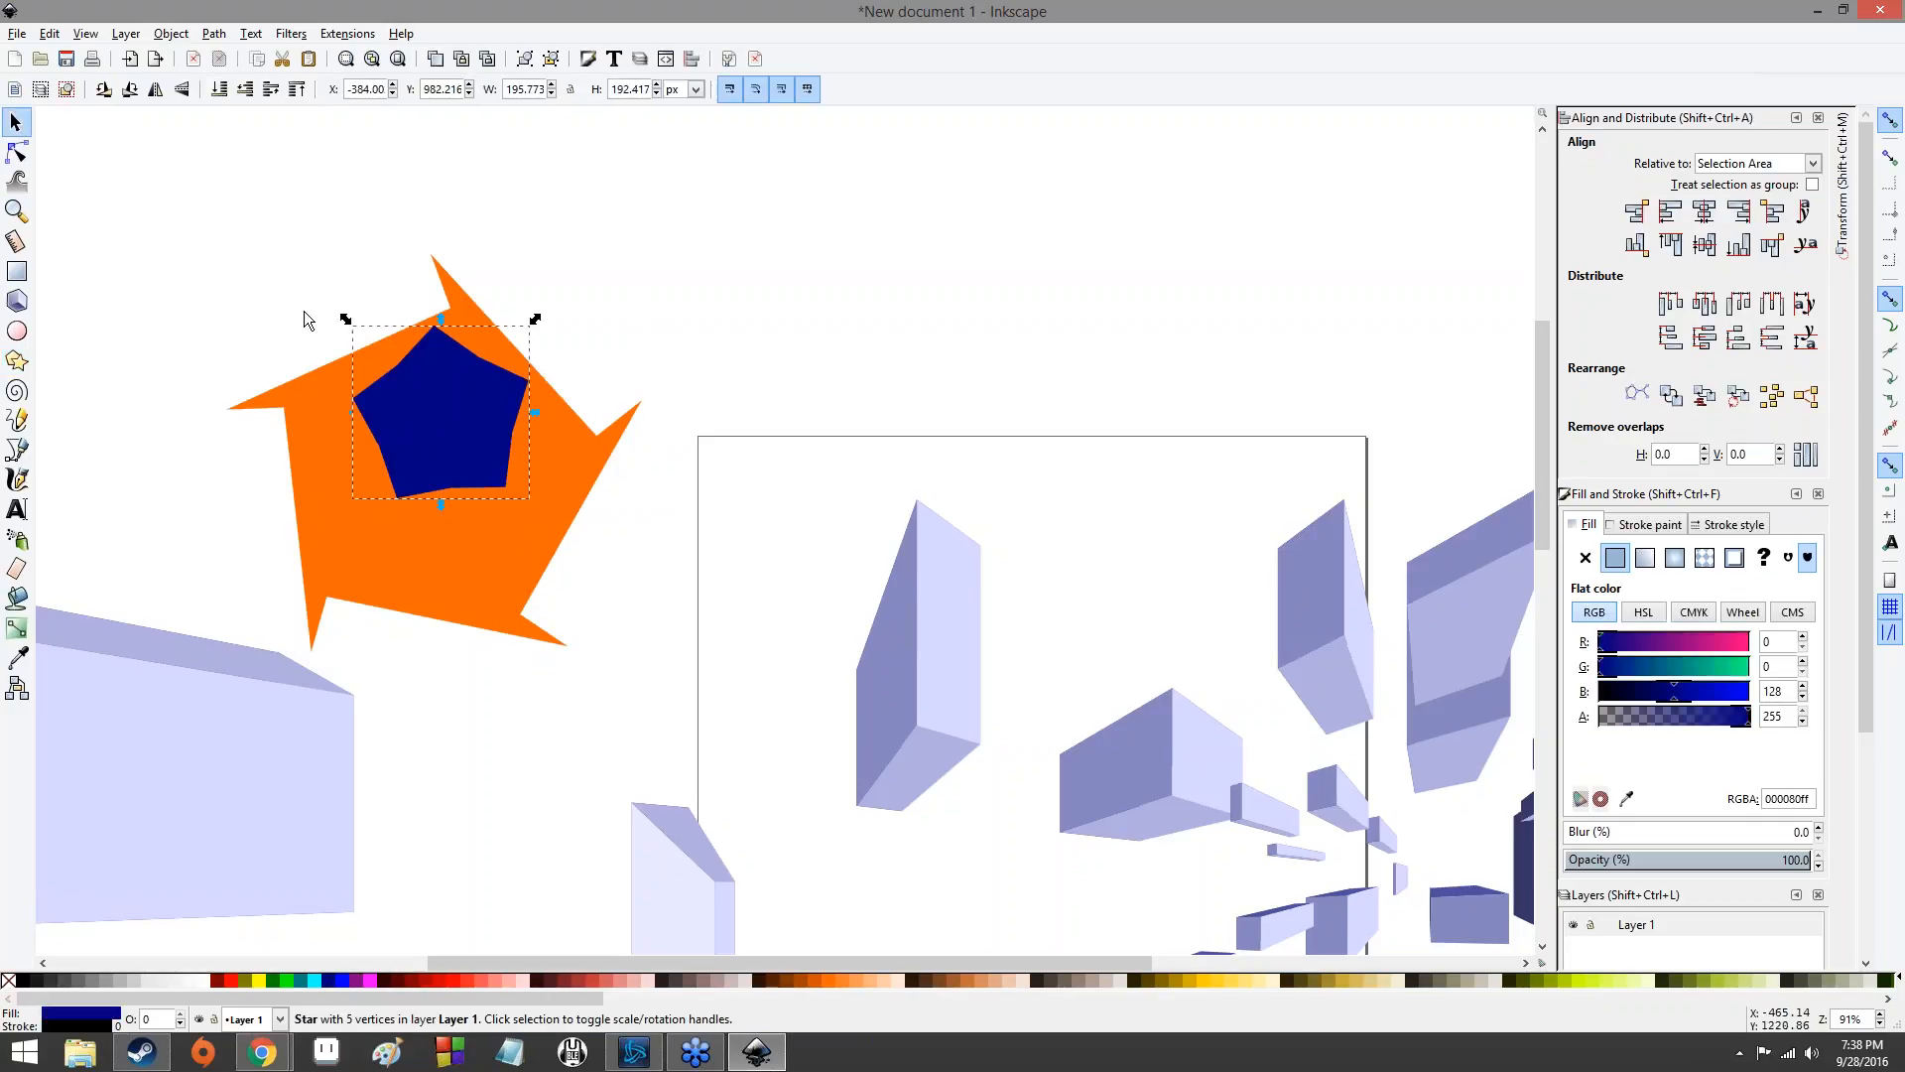
pyautogui.moveTo(418, 386); pyautogui.dragTo(412, 437)
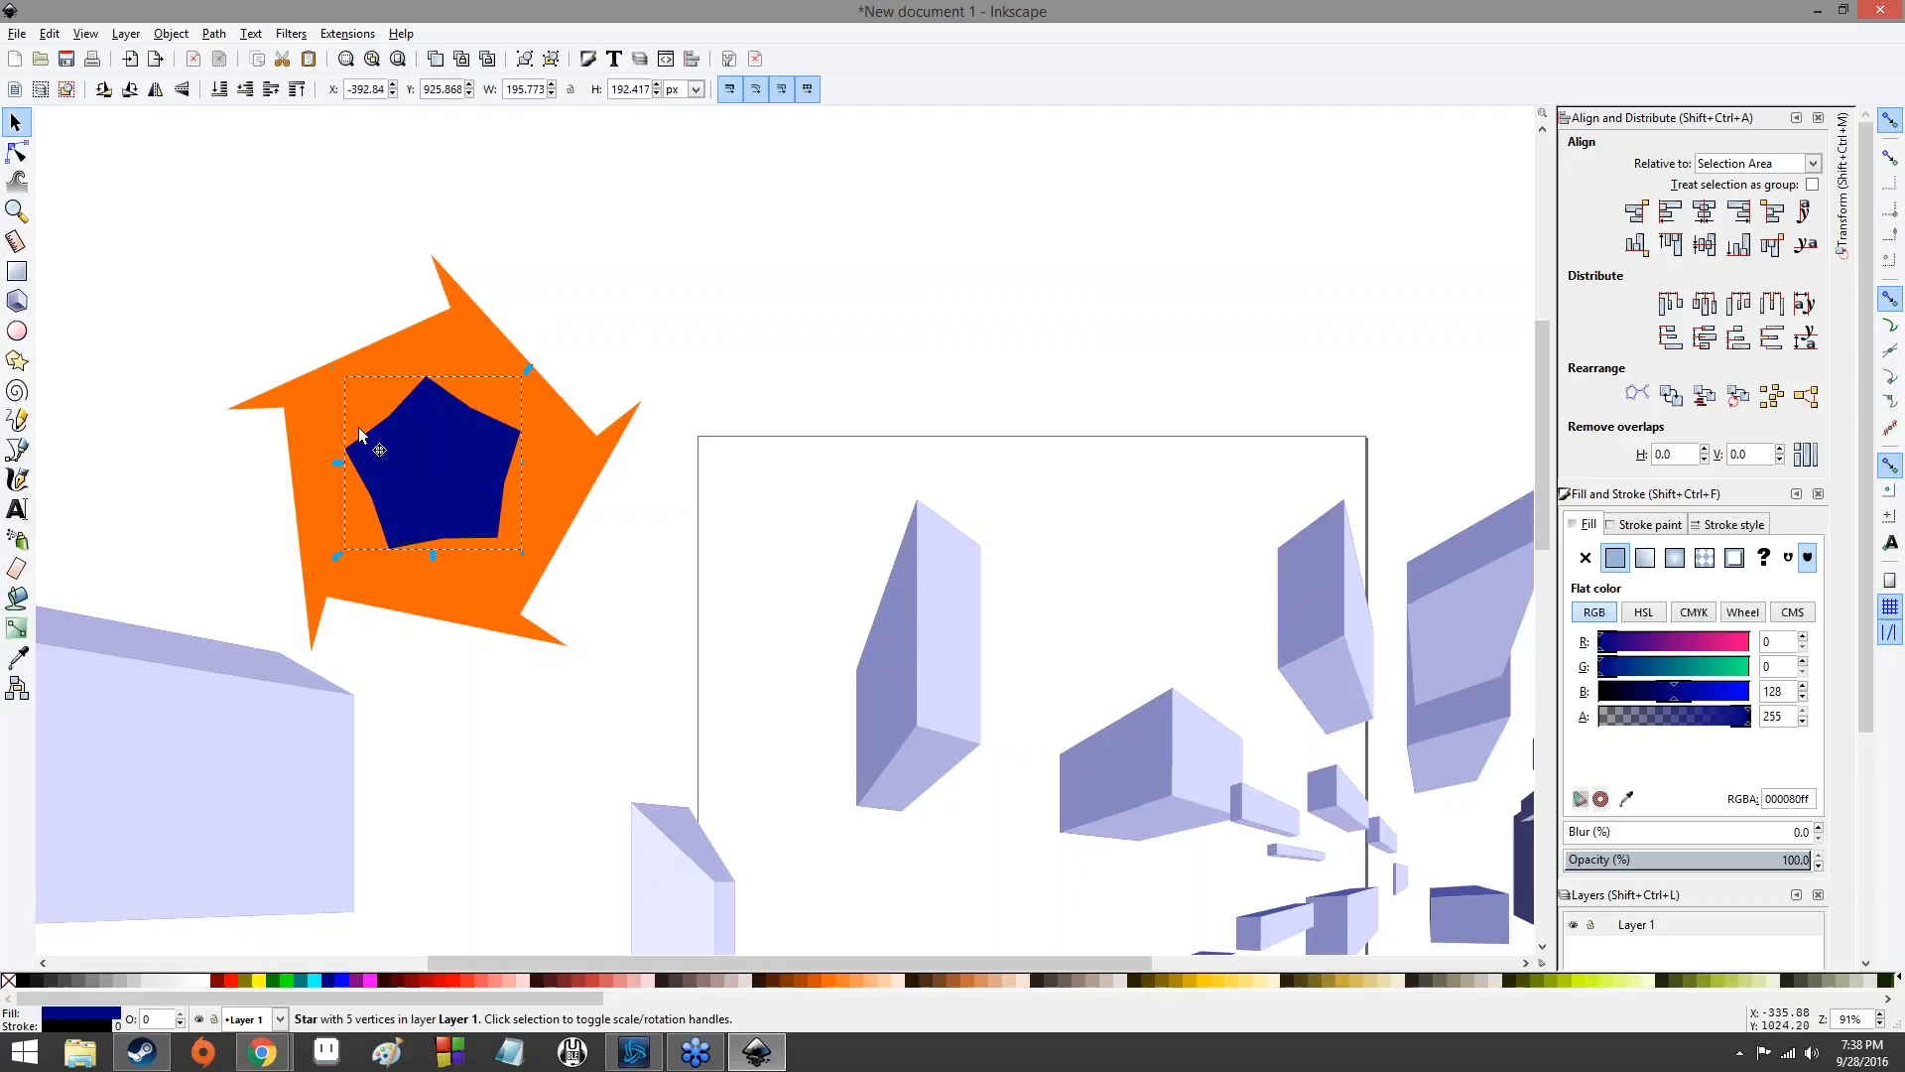
# - Sharpen the navy star to a spoke ratio of about 0.518, nudge it into the centre, rotate it slightly clockwise, and deselect it
pyautogui.click(17, 360)
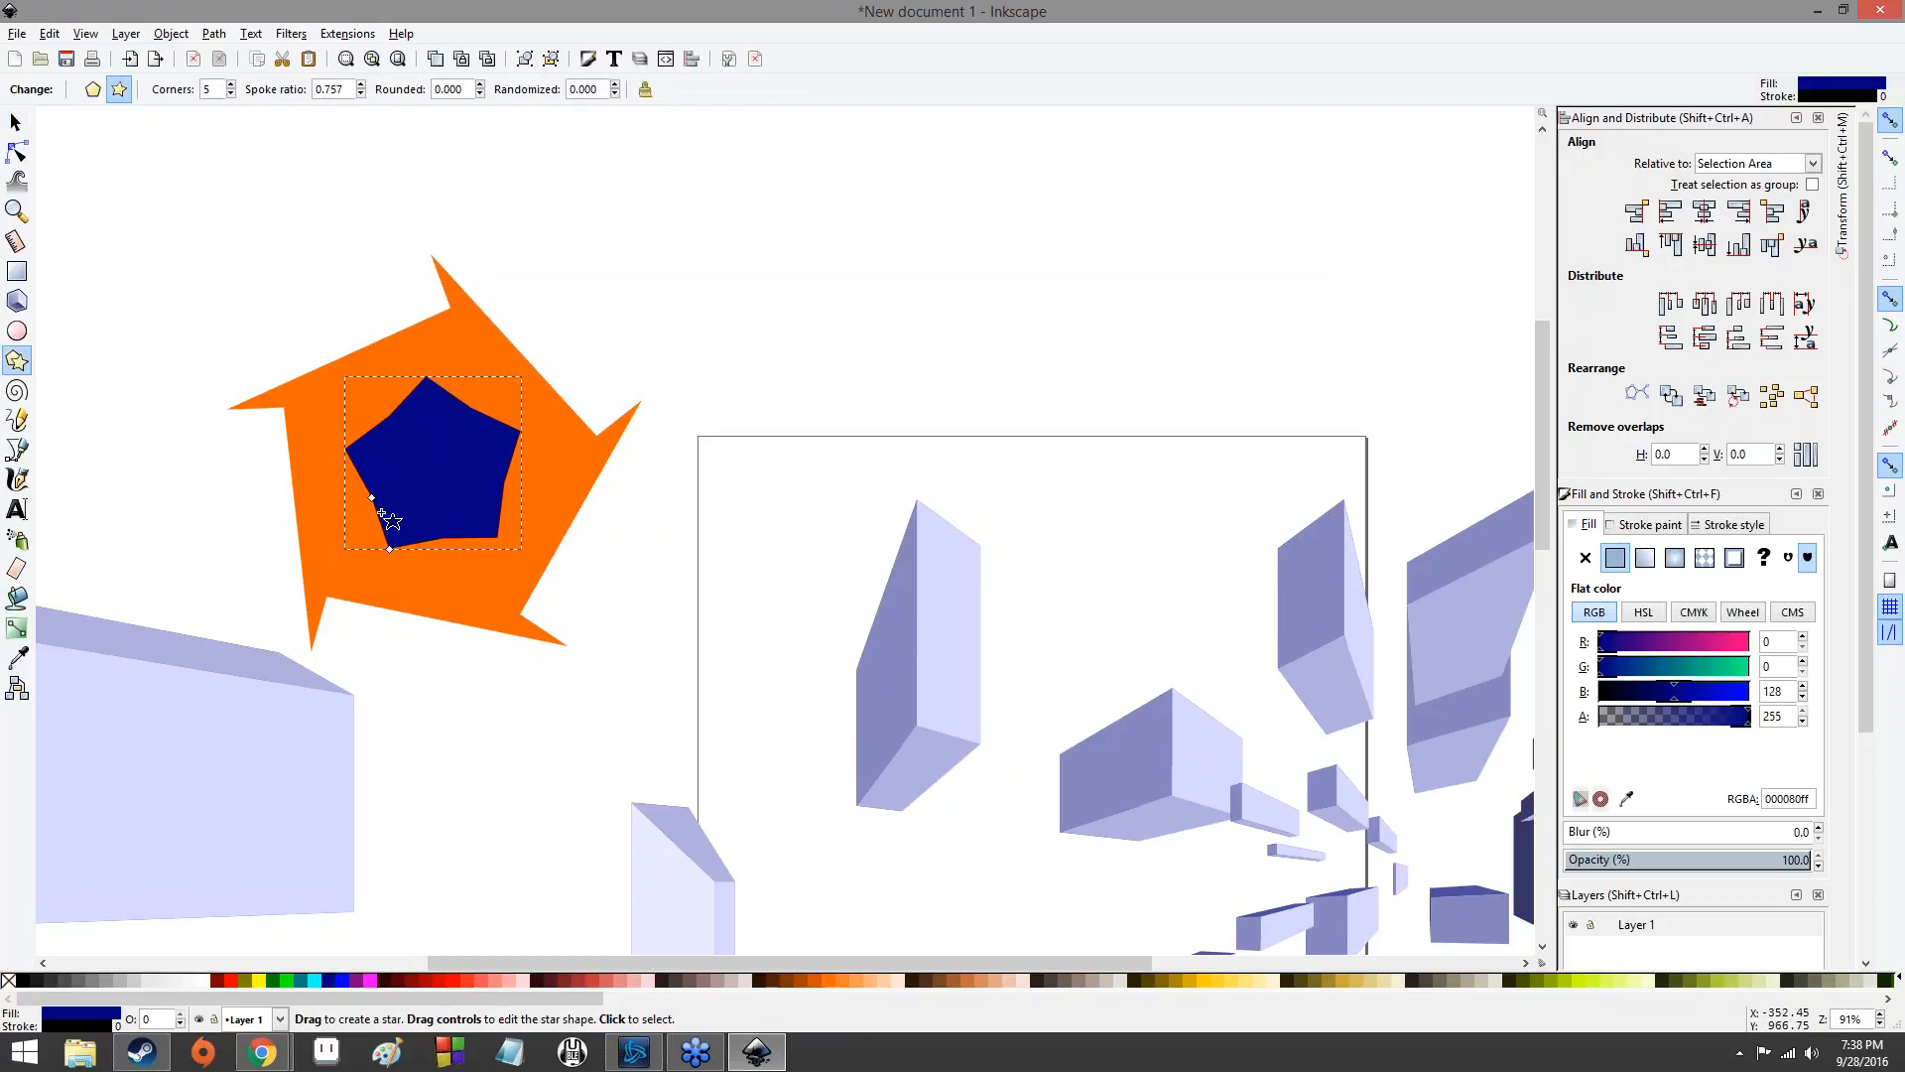
pyautogui.moveTo(374, 499); pyautogui.dragTo(412, 510)
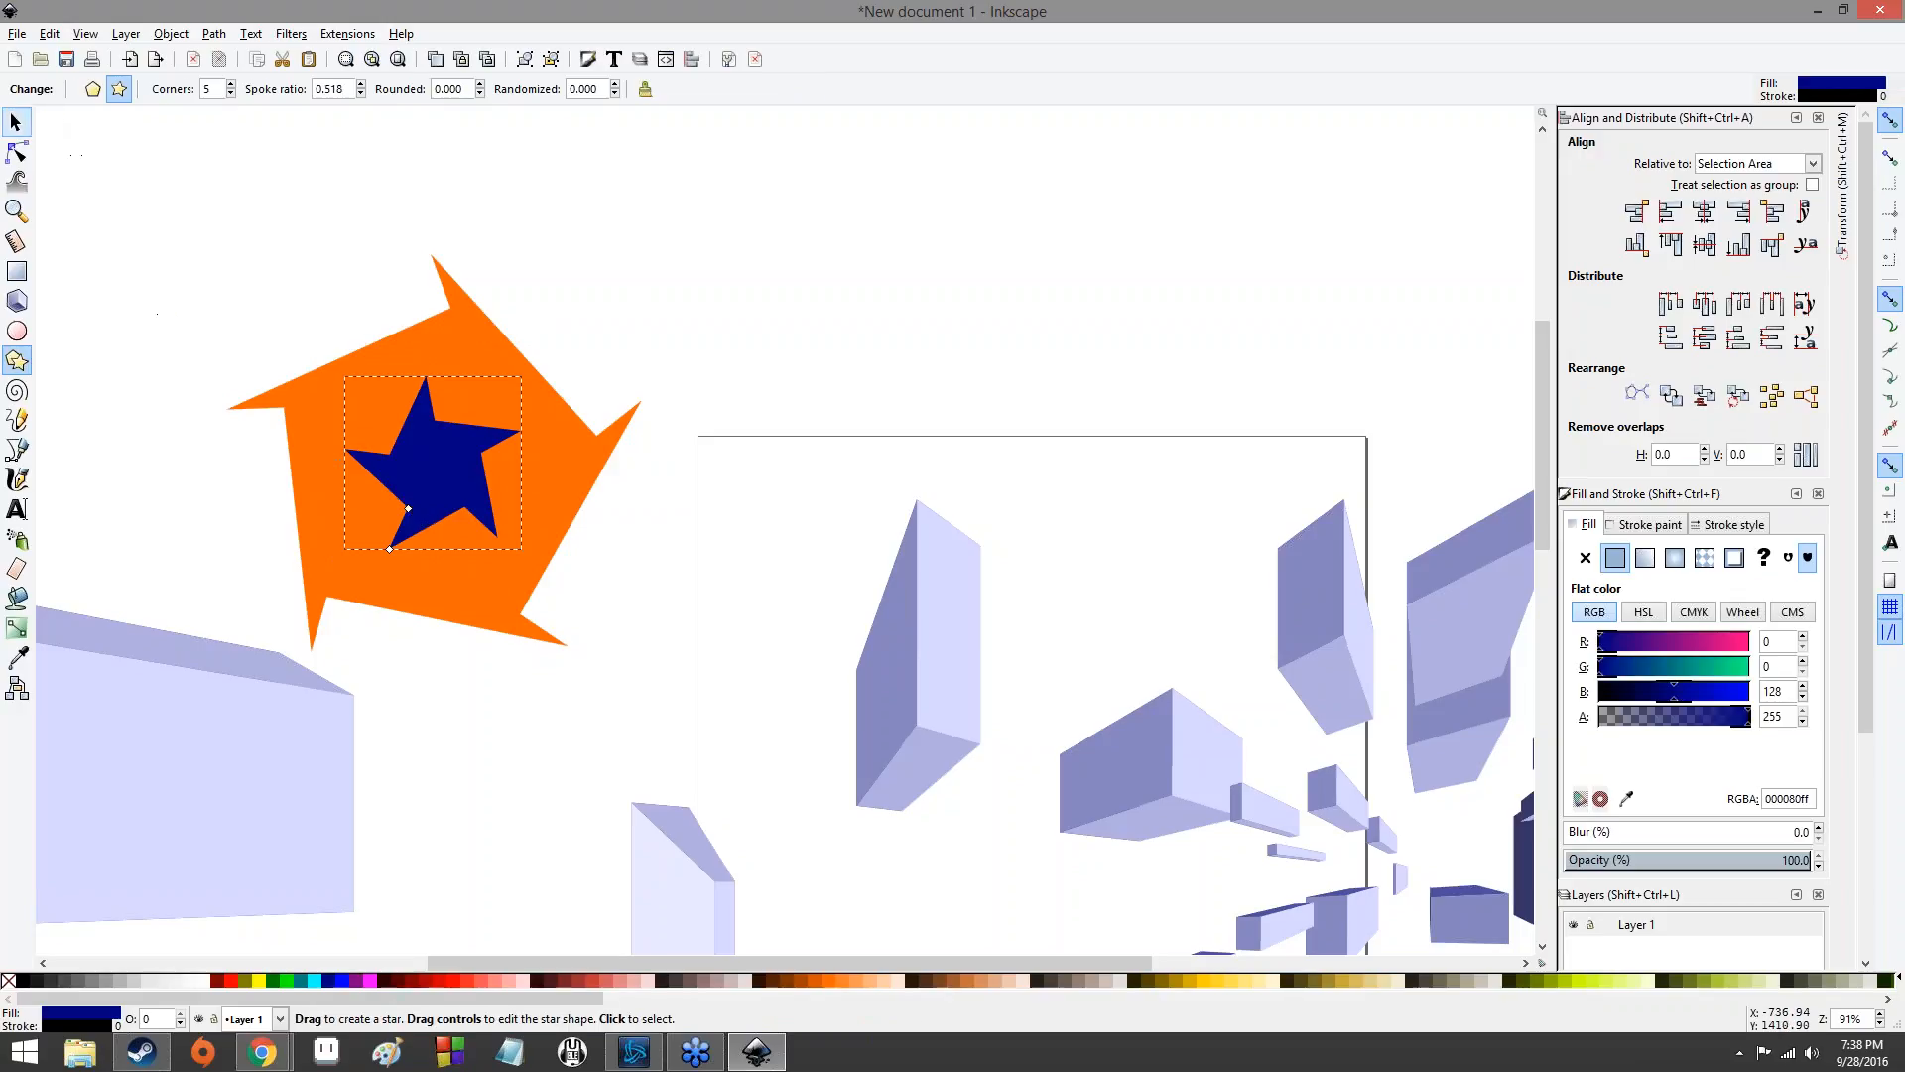
pyautogui.click(16, 121)
pyautogui.moveTo(436, 458); pyautogui.dragTo(439, 459)
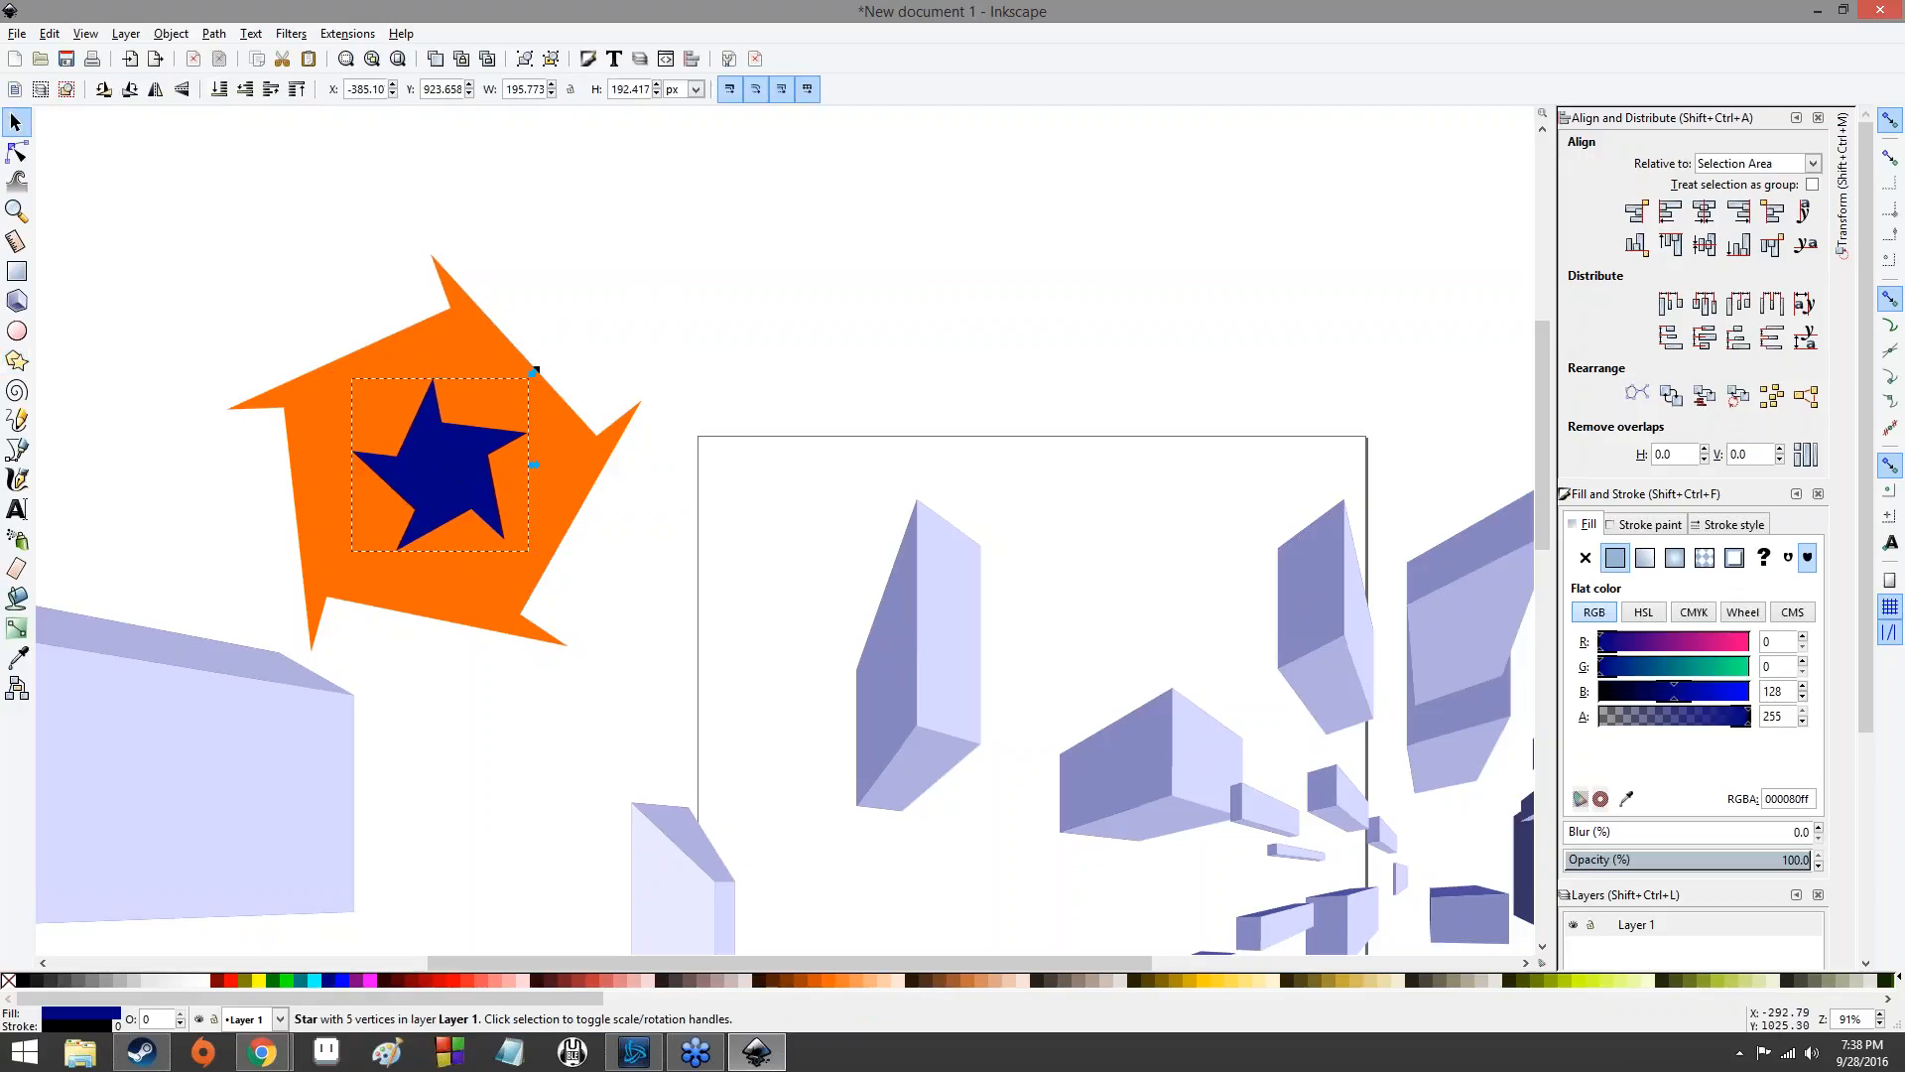
pyautogui.moveTo(533, 374); pyautogui.dragTo(559, 397)
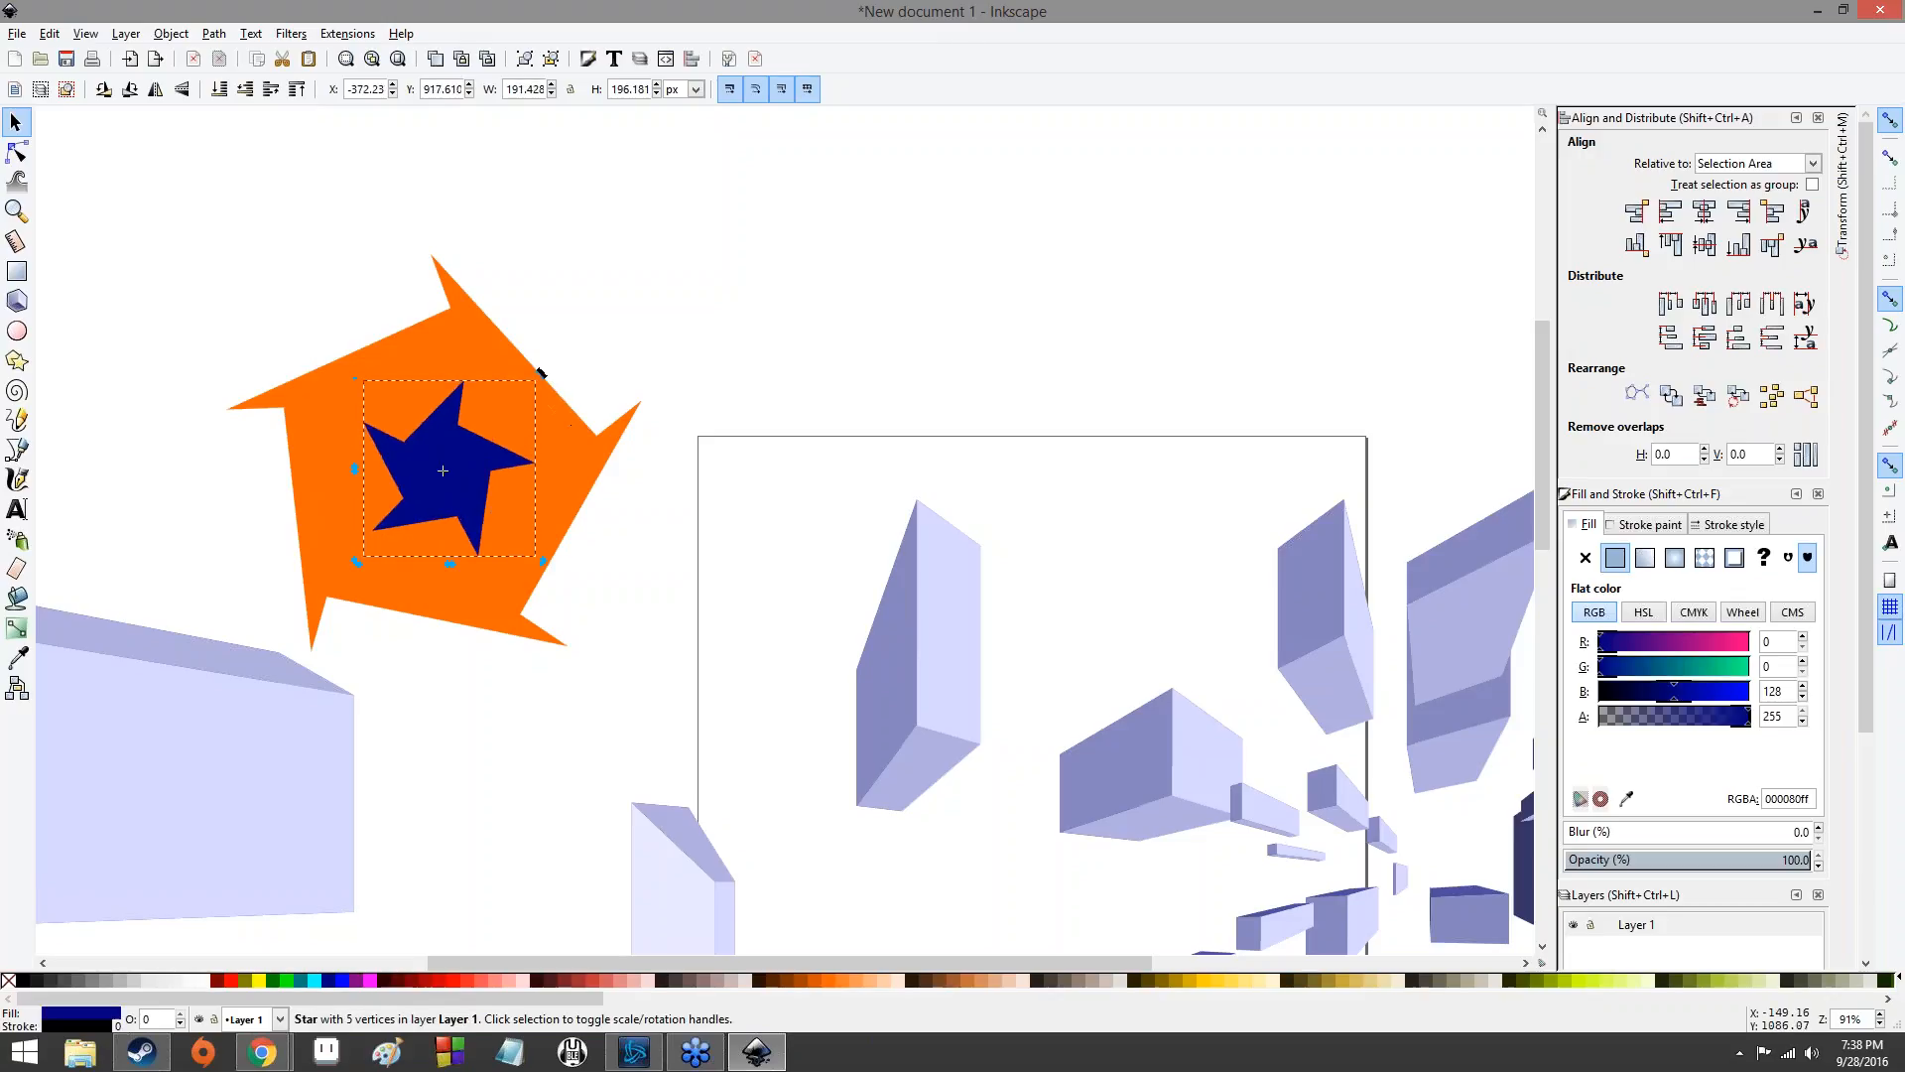
pyautogui.click(568, 300)
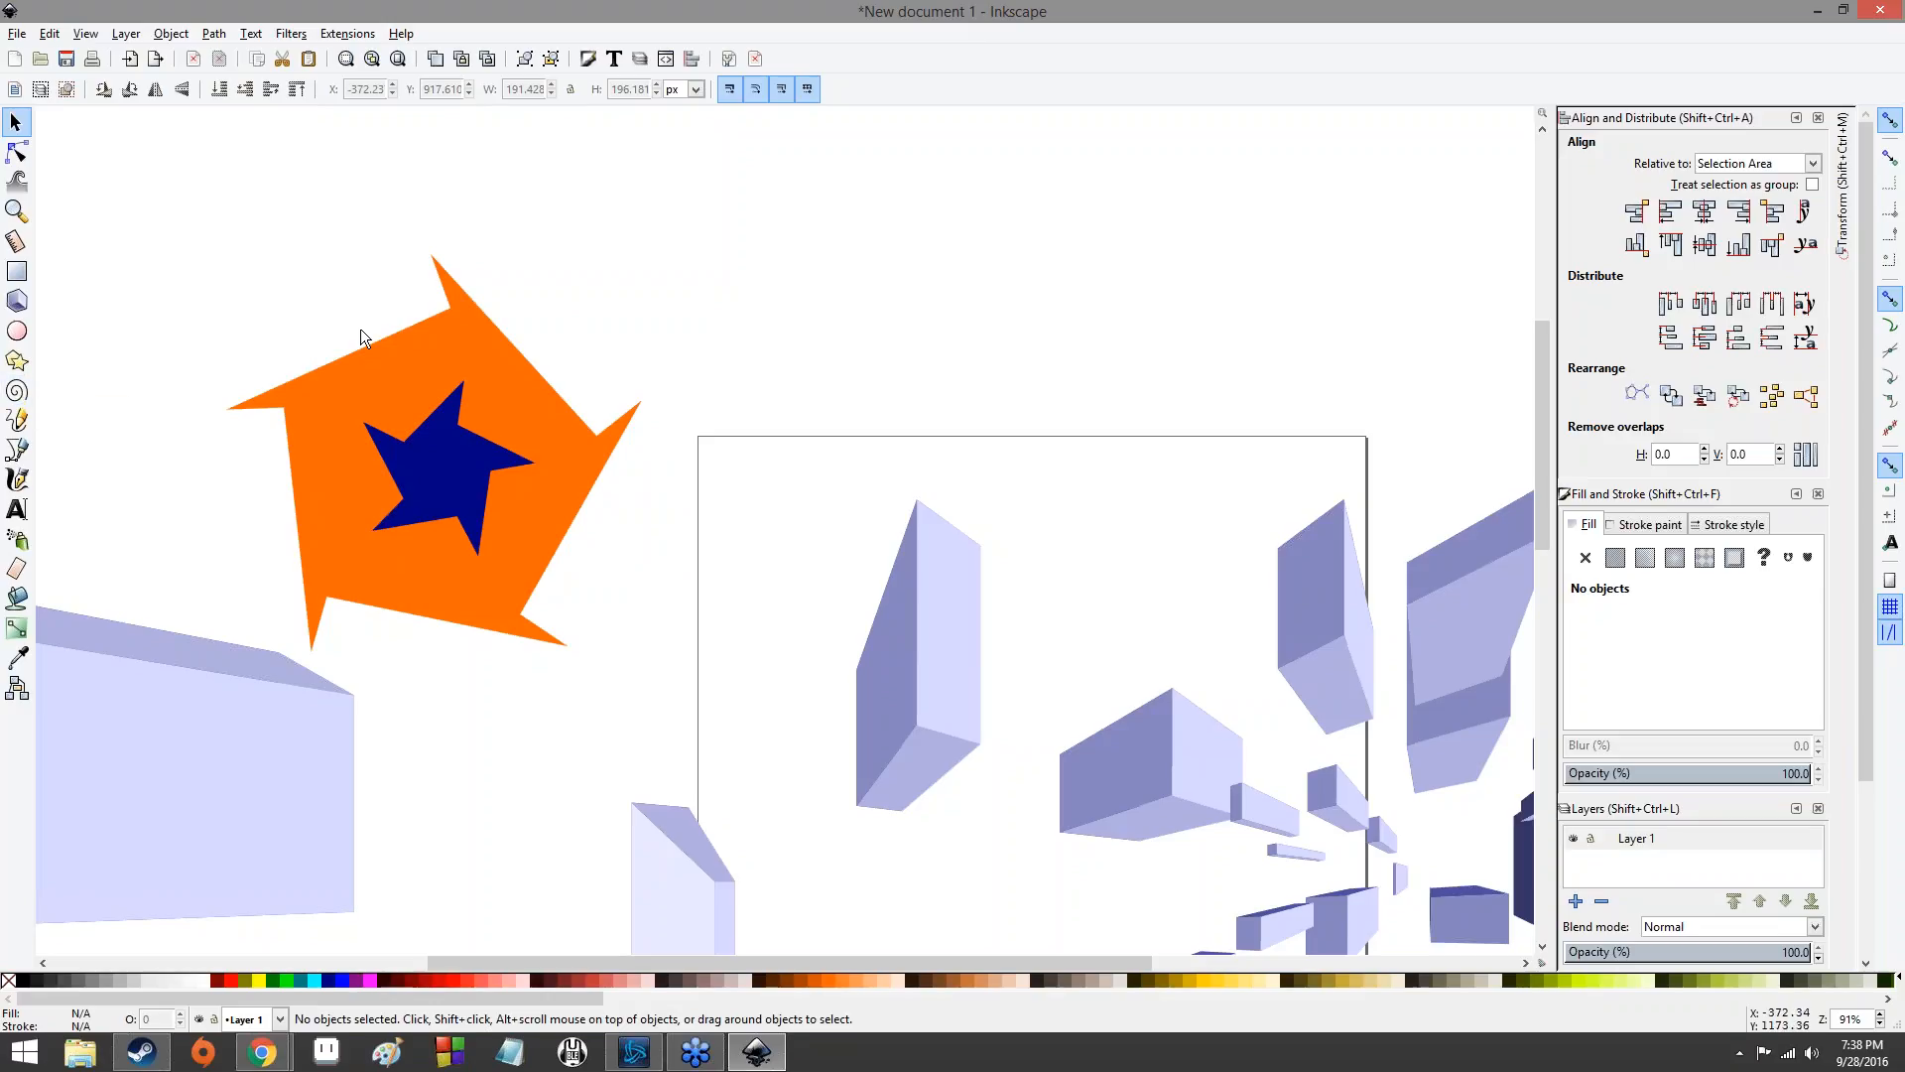
# - Draw a spiral with 40 turns above the page and roll its inner end inward to an inner radius of about 0.013
pyautogui.click(17, 390)
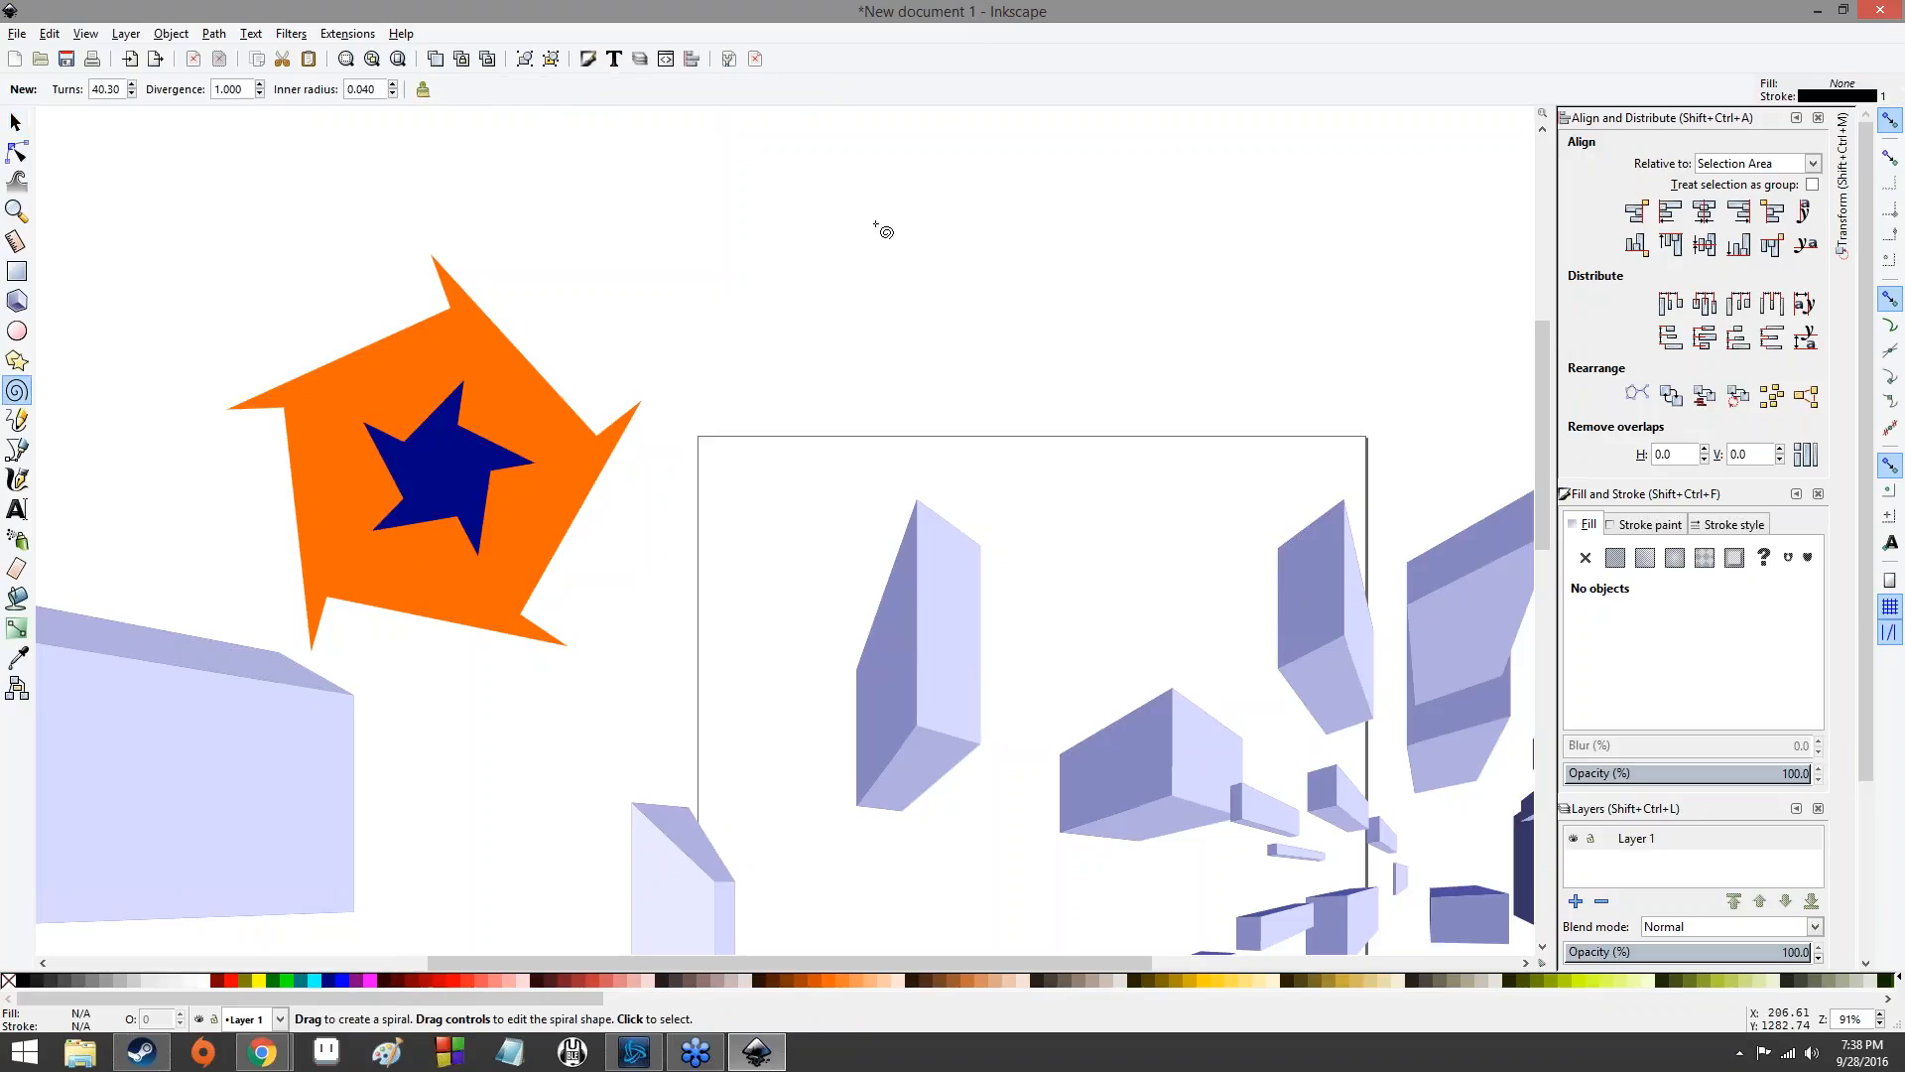
pyautogui.moveTo(773, 151); pyautogui.dragTo(743, 356)
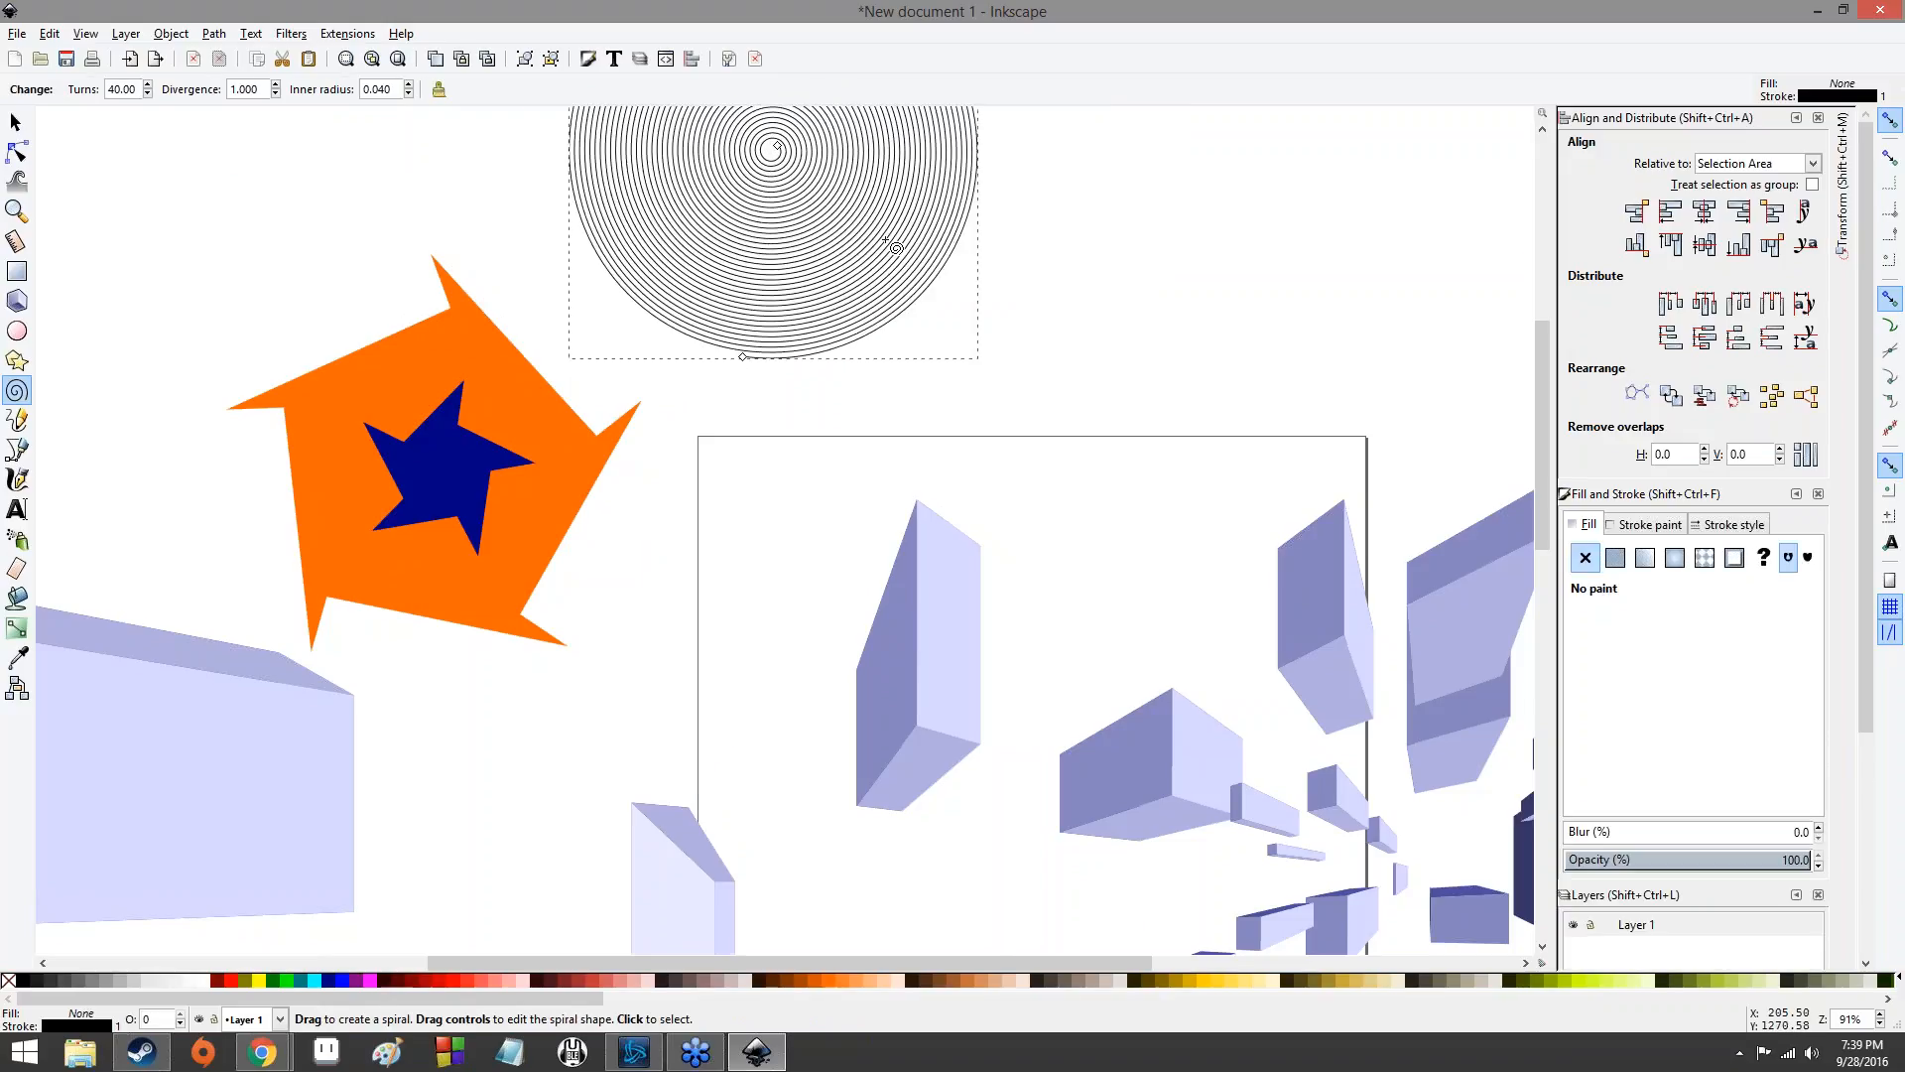
pyautogui.scroll(8, 898, 246)
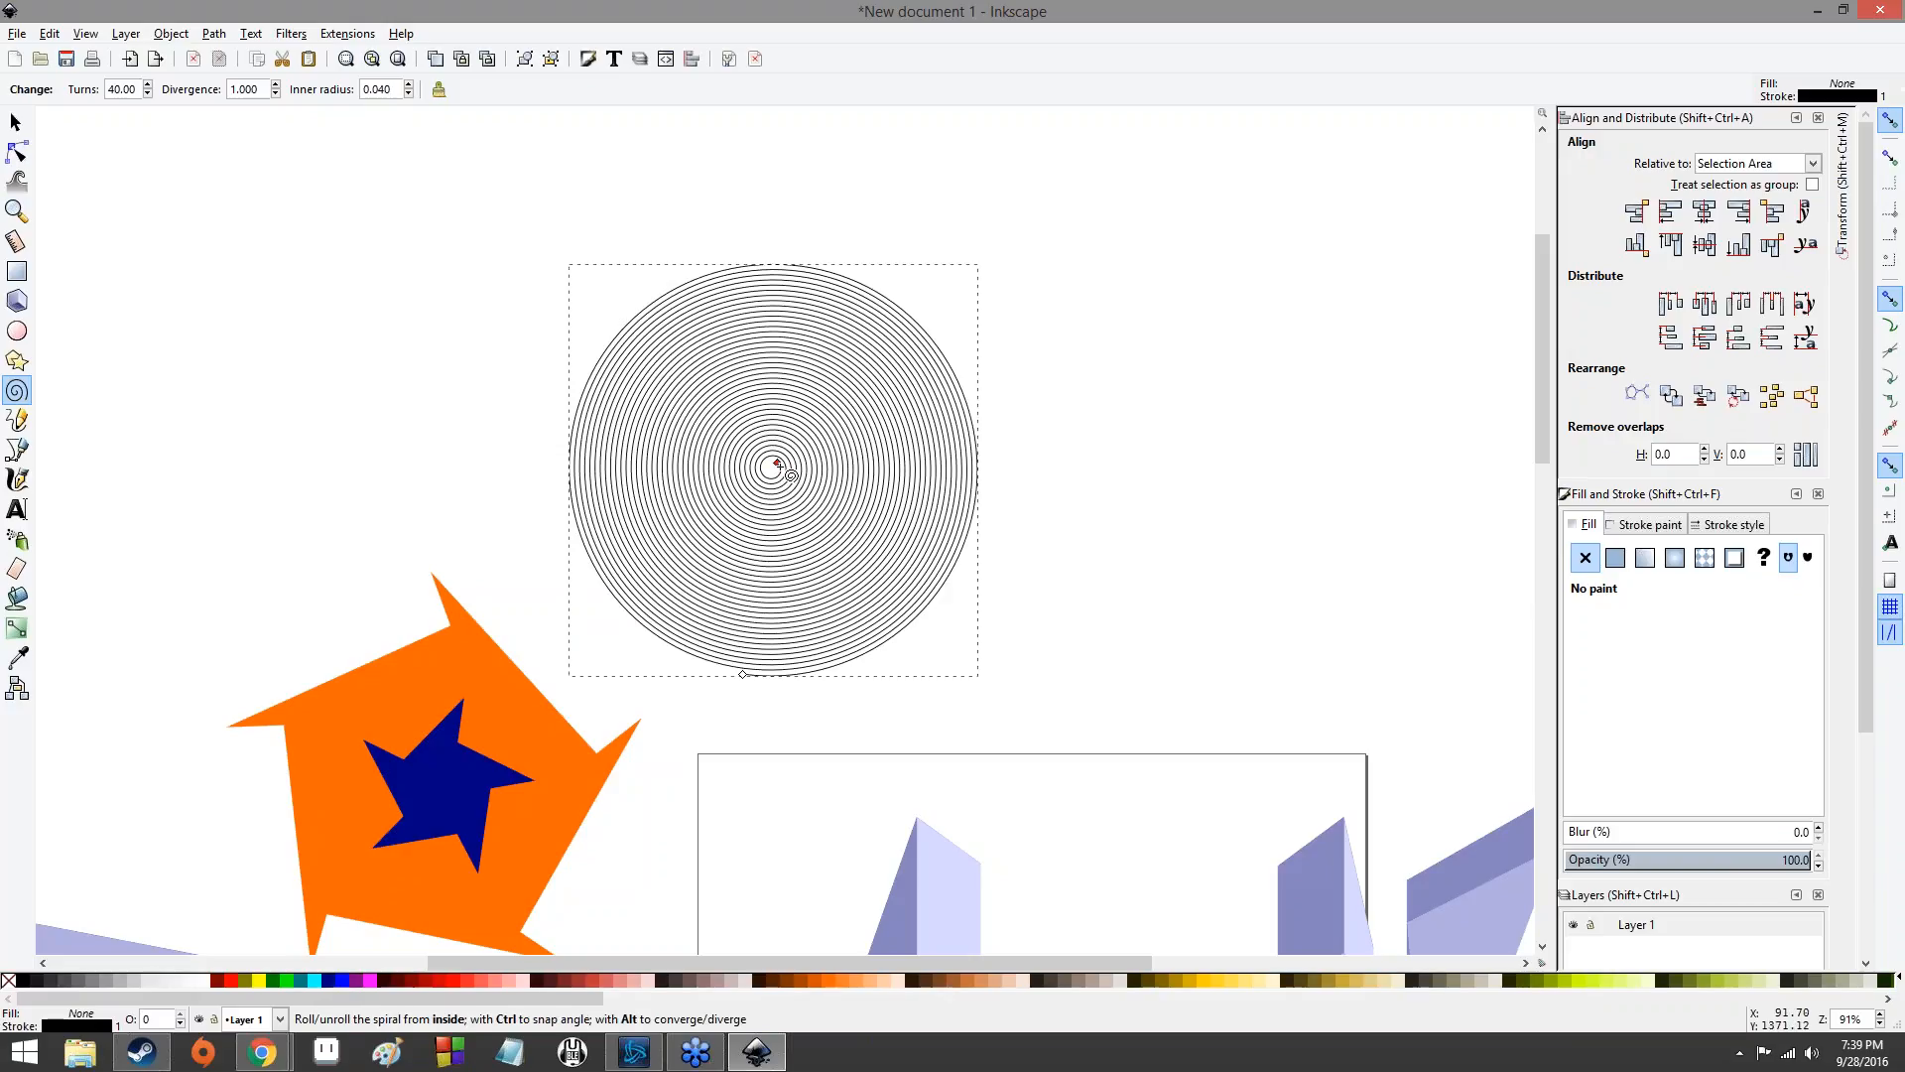
pyautogui.moveTo(778, 464)
pyautogui.mouseDown()
pyautogui.moveTo(740, 479)
pyautogui.moveTo(761, 496)
pyautogui.moveTo(752, 447)
pyautogui.moveTo(754, 492)
pyautogui.moveTo(746, 456)
pyautogui.moveTo(856, 517)
pyautogui.moveTo(831, 552)
pyautogui.moveTo(786, 345)
pyautogui.moveTo(533, 479)
pyautogui.moveTo(794, 671)
pyautogui.moveTo(898, 655)
pyautogui.moveTo(973, 583)
pyautogui.moveTo(608, 507)
pyautogui.moveTo(837, 690)
pyautogui.moveTo(737, 374)
pyautogui.moveTo(872, 651)
pyautogui.moveTo(588, 366)
pyautogui.moveTo(850, 714)
pyautogui.moveTo(744, 361)
pyautogui.moveTo(923, 675)
pyautogui.moveTo(964, 346)
pyautogui.moveTo(1051, 546)
pyautogui.moveTo(687, 234)
pyautogui.moveTo(674, 531)
pyautogui.moveTo(681, 314)
pyautogui.moveTo(889, 303)
pyautogui.moveTo(637, 513)
pyautogui.moveTo(784, 541)
pyautogui.moveTo(881, 490)
pyautogui.moveTo(695, 458)
pyautogui.moveTo(765, 415)
pyautogui.moveTo(728, 440)
pyautogui.moveTo(791, 506)
pyautogui.moveTo(739, 459)
pyautogui.moveTo(780, 443)
pyautogui.moveTo(793, 472)
pyautogui.moveTo(780, 459)
pyautogui.mouseUp()
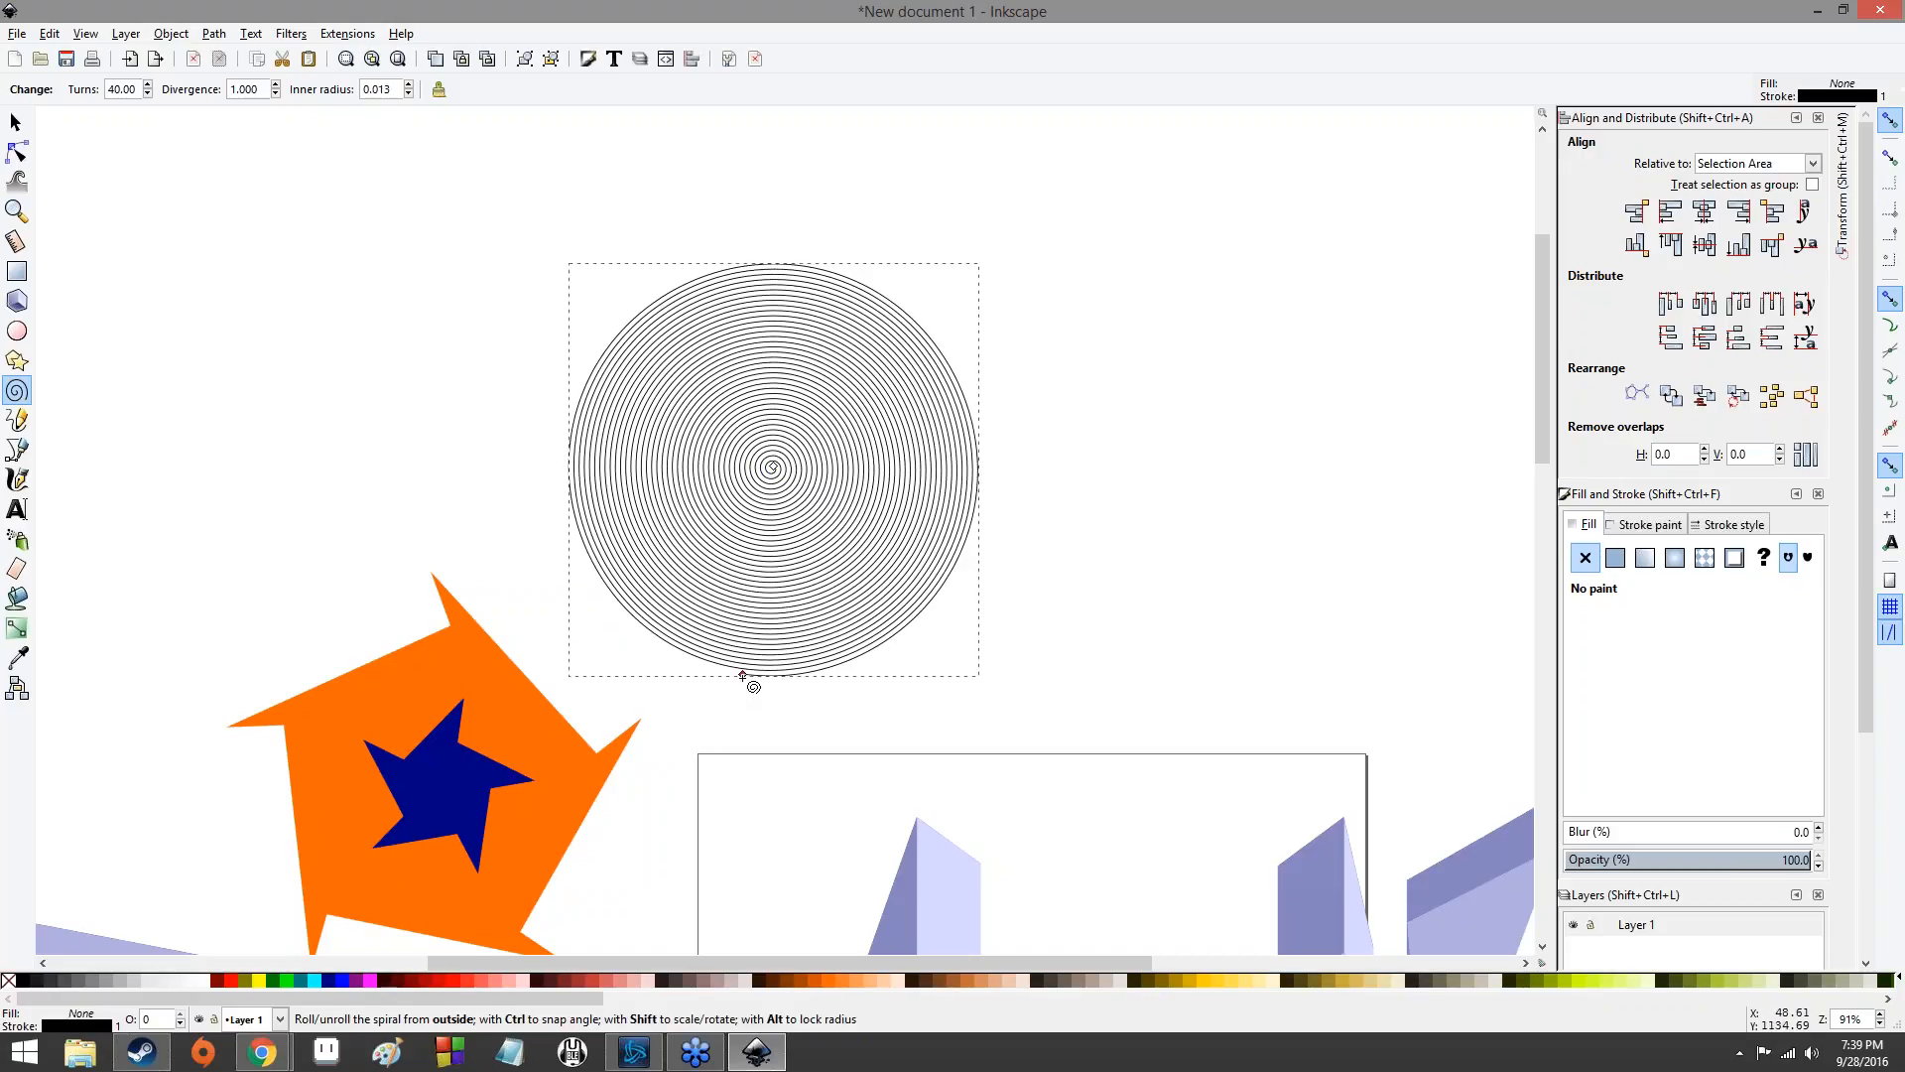
# - Unroll the large spiral's outer end to about 43.72 turns, then draw two smaller 40-turn spirals, one on each side of it
pyautogui.moveTo(744, 676); pyautogui.dragTo(579, 408)
pyautogui.moveTo(648, 640); pyautogui.dragTo(906, 472)
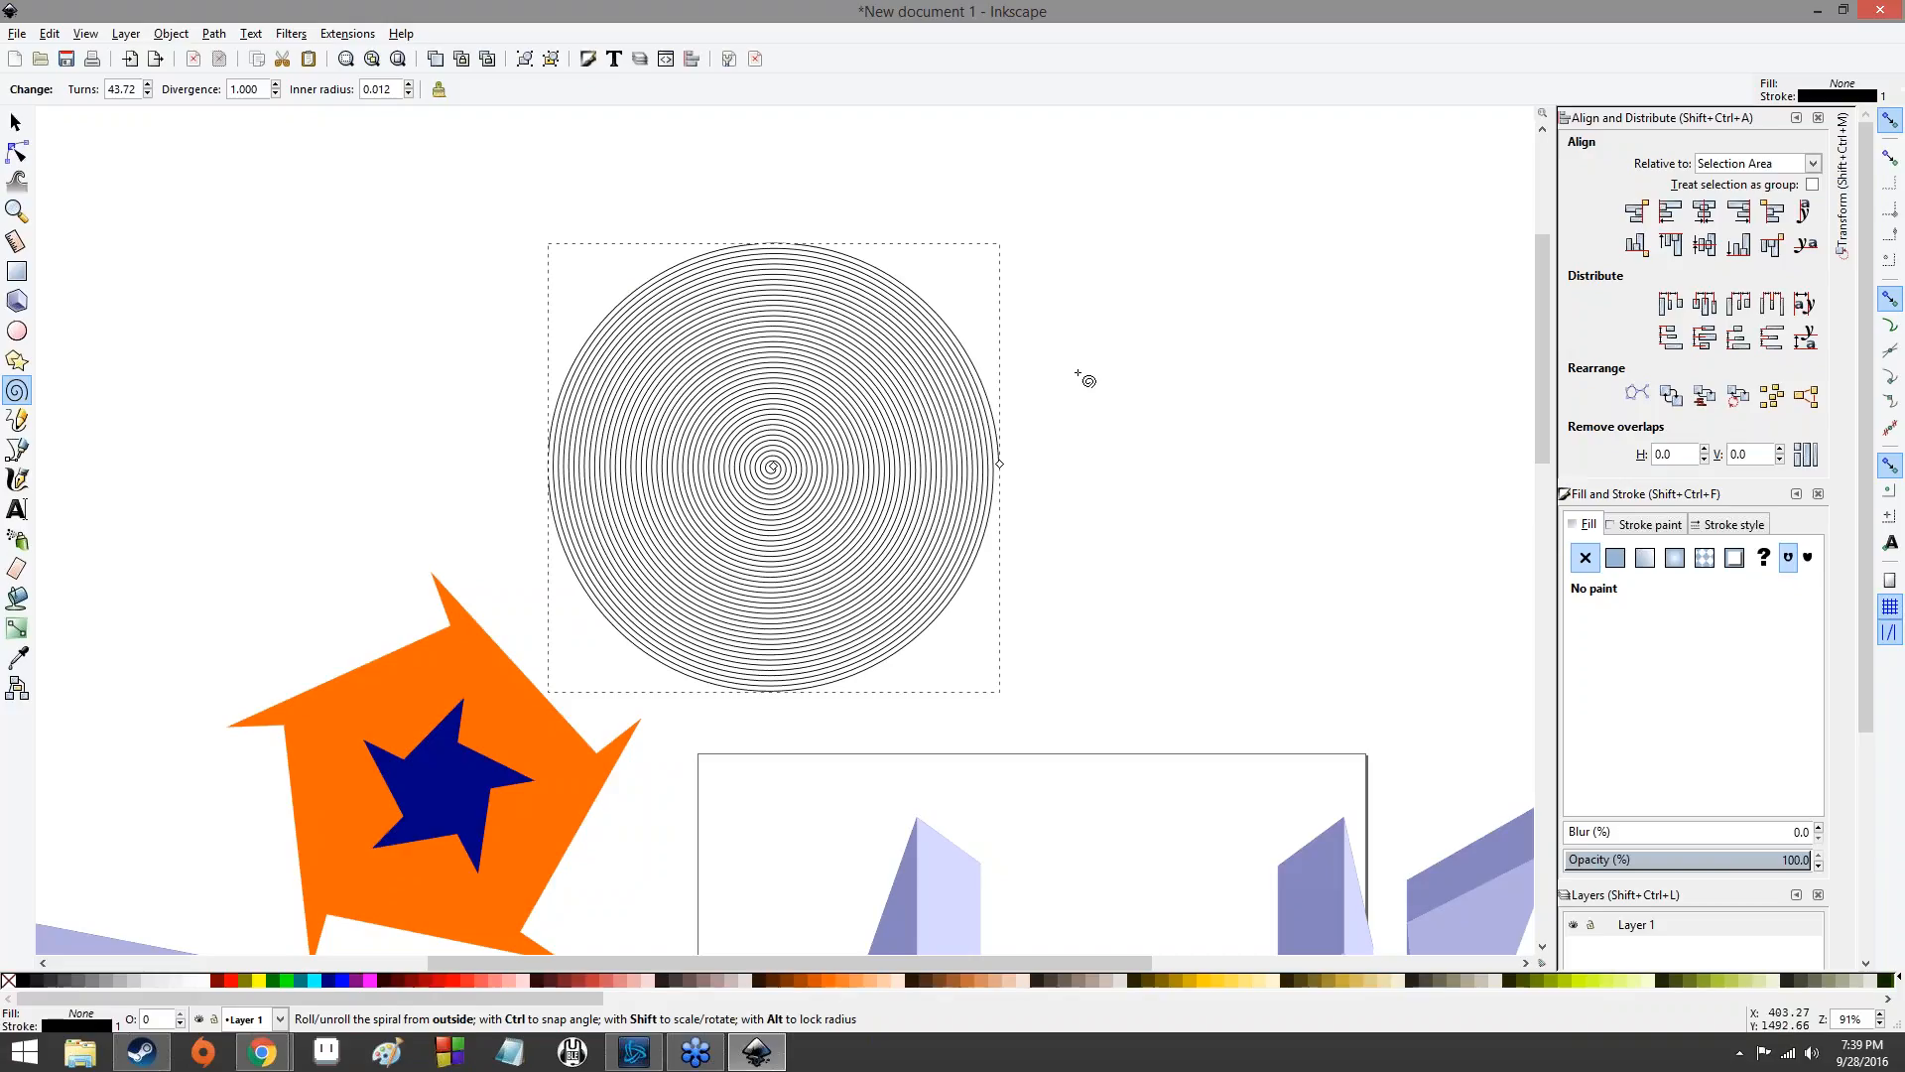
pyautogui.moveTo(1103, 373); pyautogui.dragTo(1153, 448)
pyautogui.moveTo(365, 268); pyautogui.dragTo(605, 275)
# - Nudge the large spiral slightly to the right and move the right small spiral onto its upper-right edge, like an ear
pyautogui.click(15, 121)
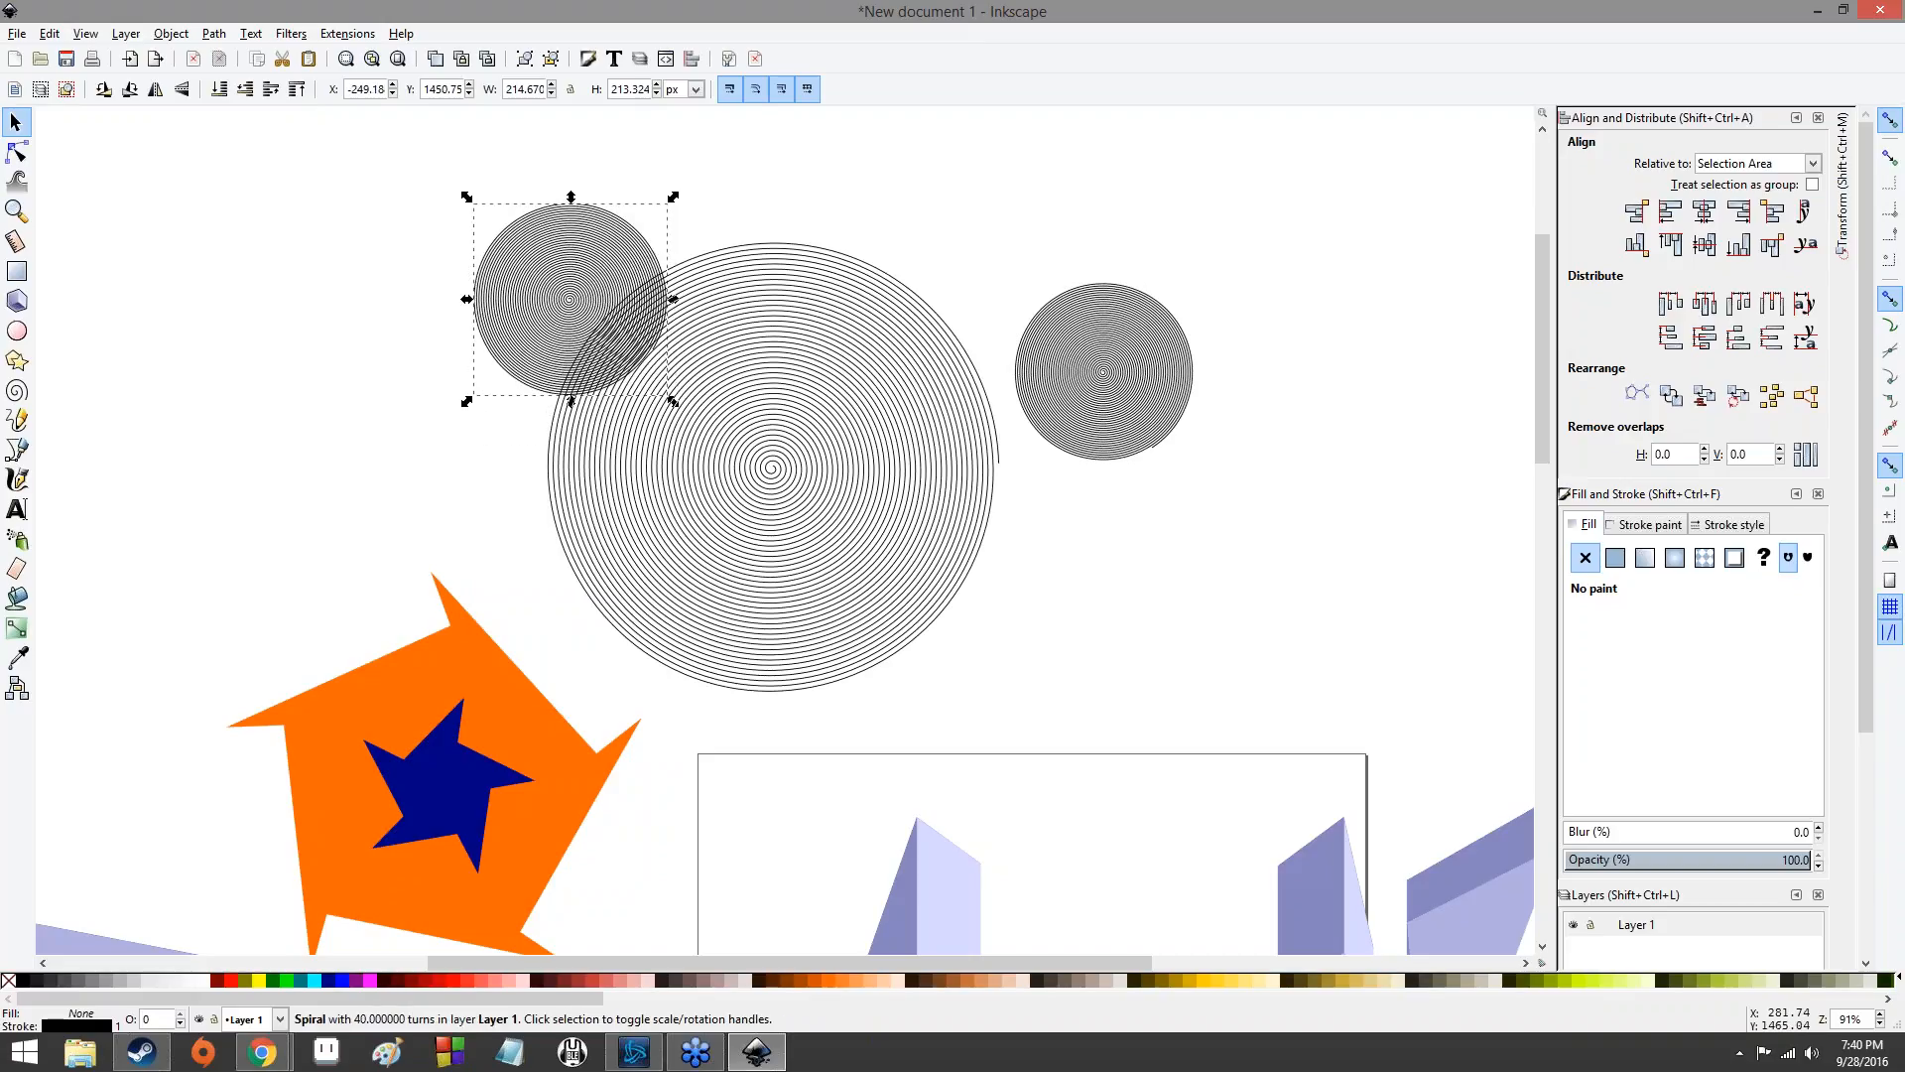
pyautogui.moveTo(673, 401); pyautogui.dragTo(690, 403)
pyautogui.moveTo(1111, 398); pyautogui.dragTo(995, 317)
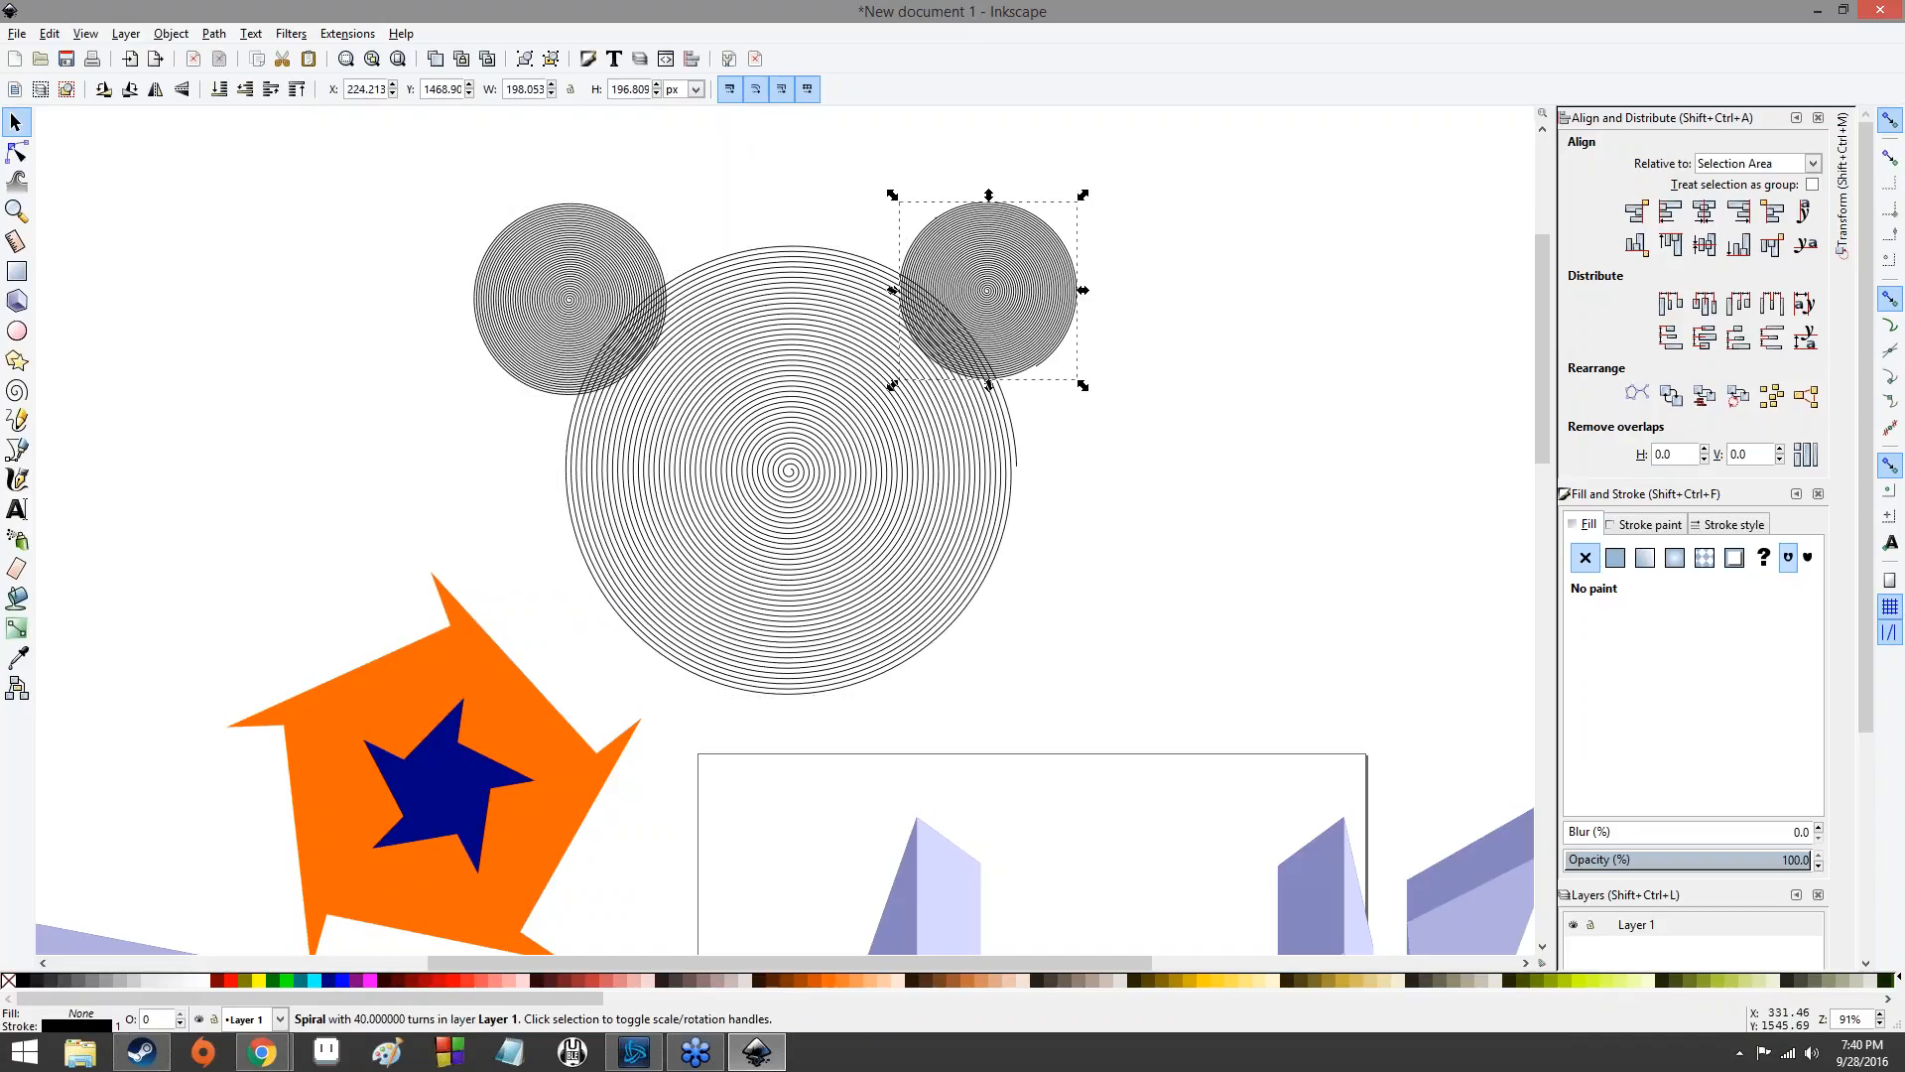
# - Scale the large spiral down to about 87 by 98 px, flipping it over its upper-left corner onto the left small spiral
pyautogui.click(960, 294)
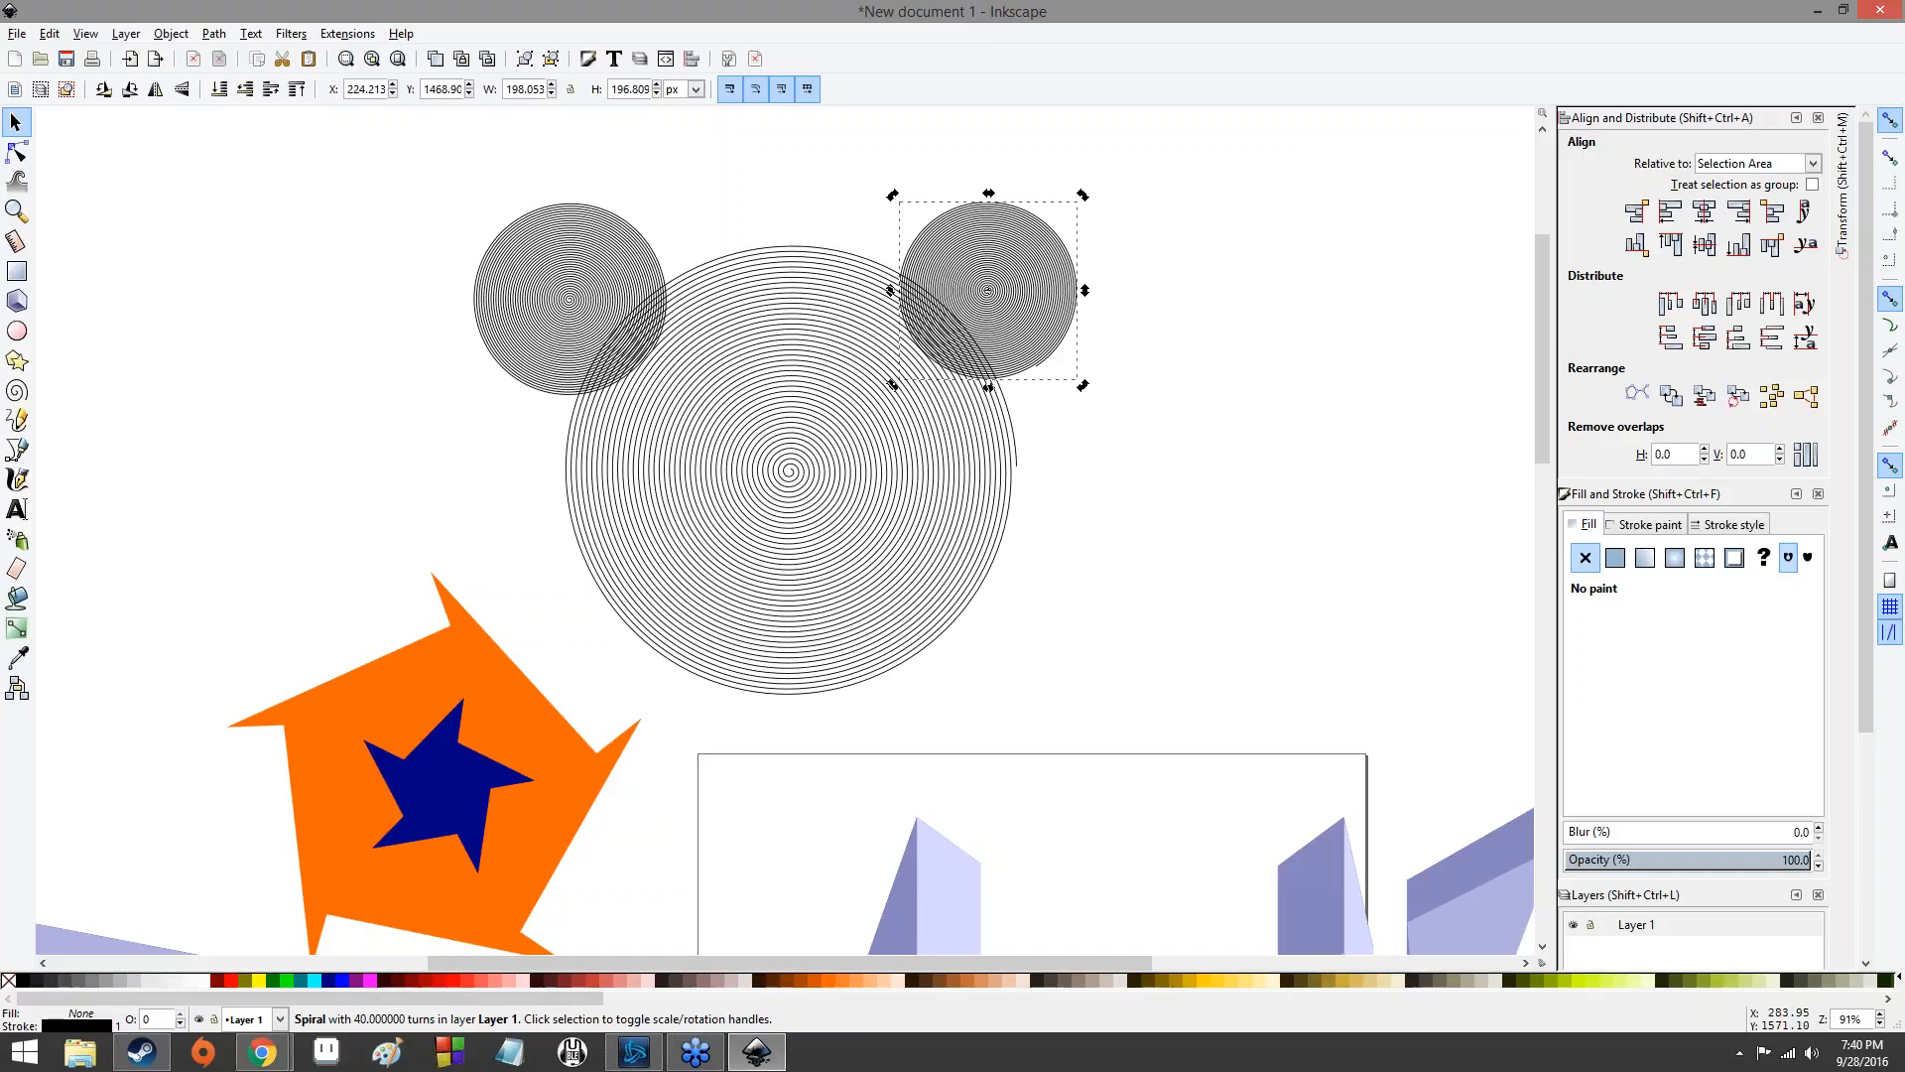
pyautogui.click(546, 235)
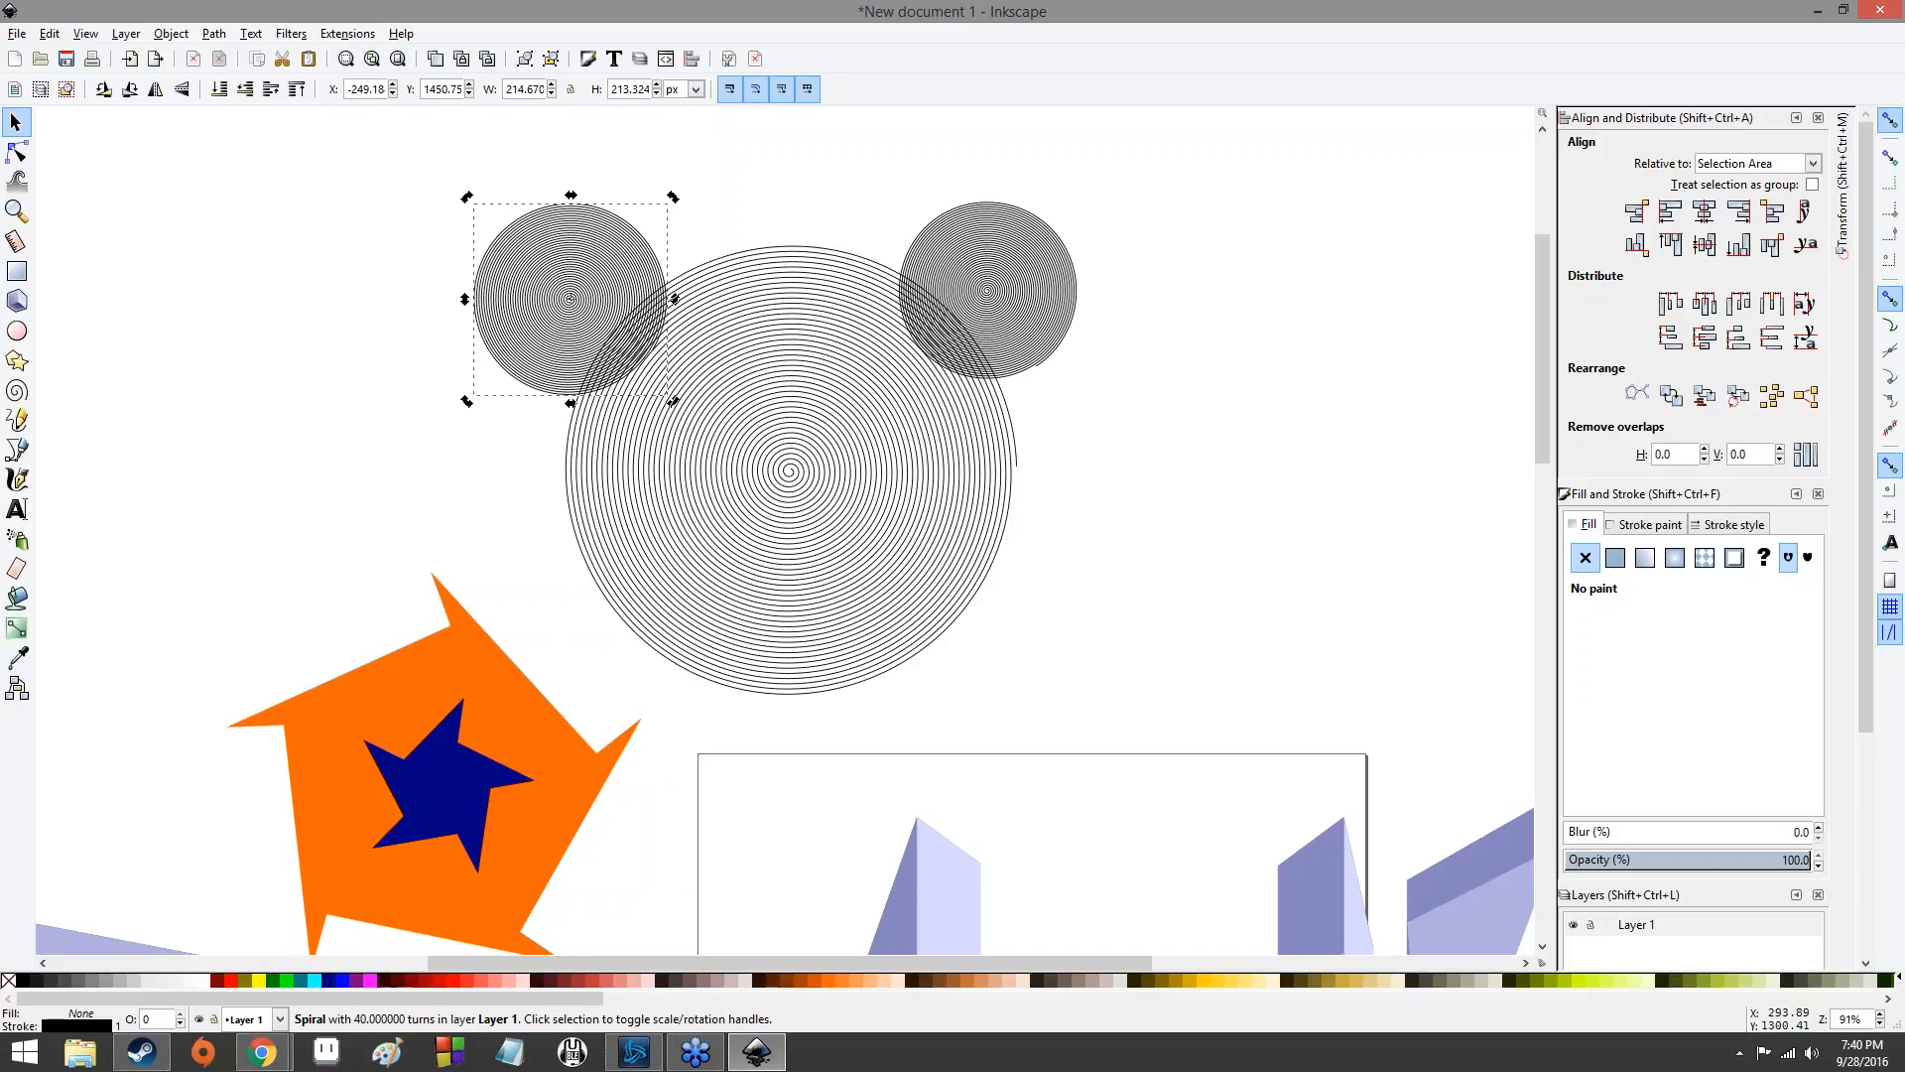
pyautogui.click(816, 493)
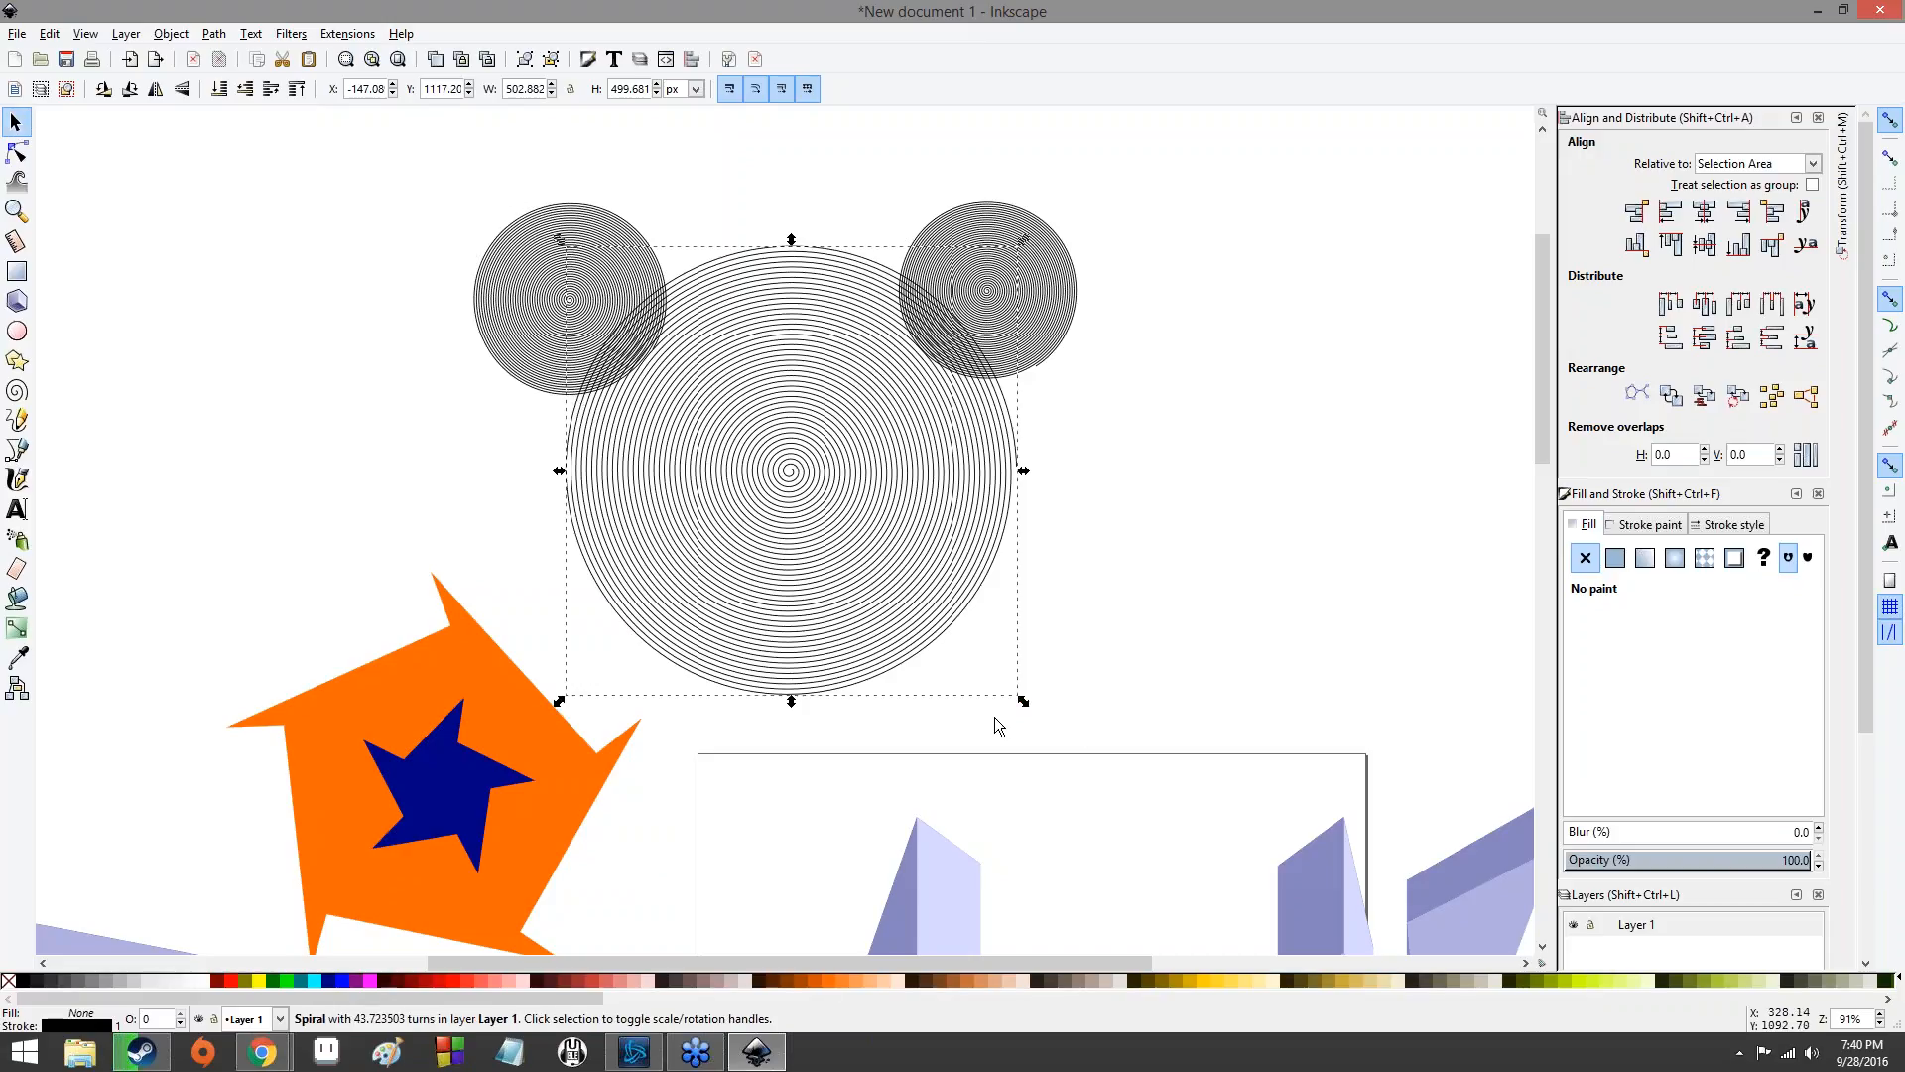
pyautogui.moveTo(1024, 702); pyautogui.dragTo(491, 343)
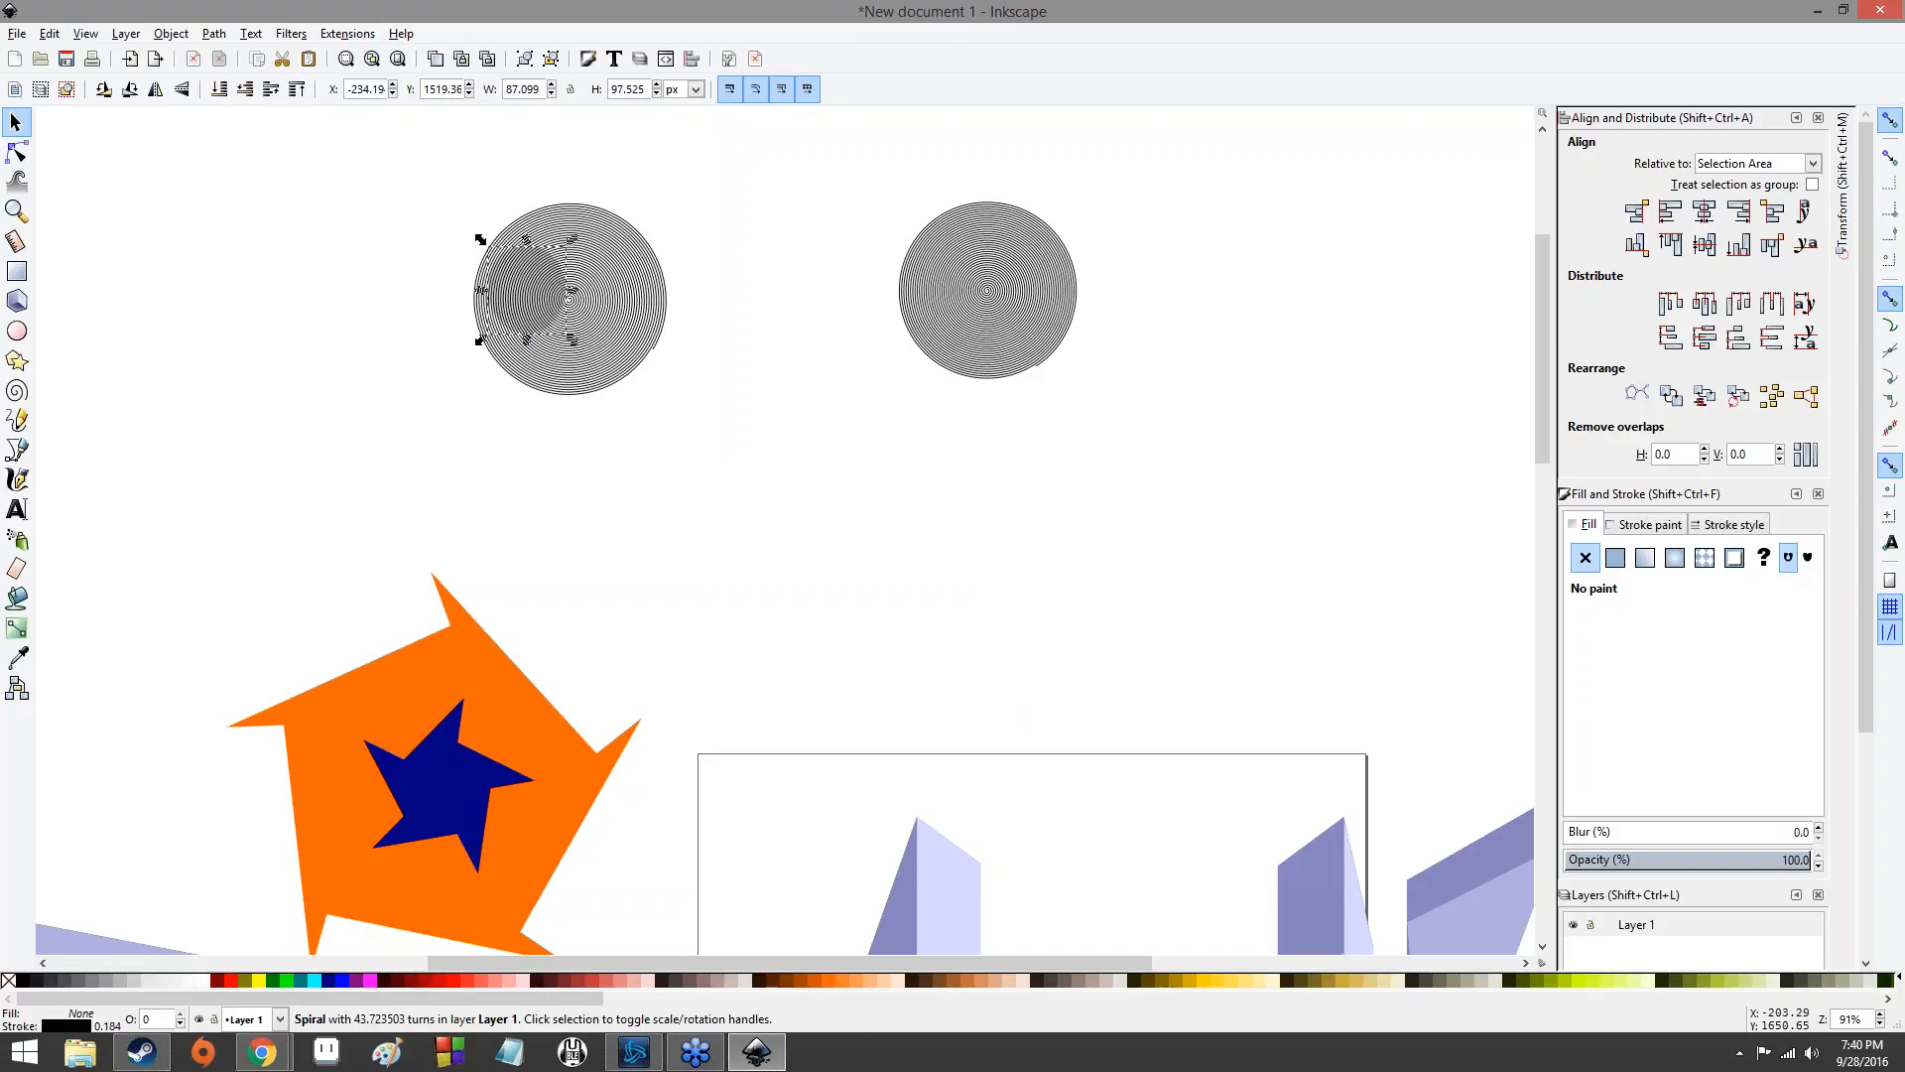
# - Move the left 40-turn spiral and the shrunken spiral so that their centres line up
pyautogui.keyDown('ctrl'); pyautogui.scroll(8, 508, 298); pyautogui.keyUp('ctrl')
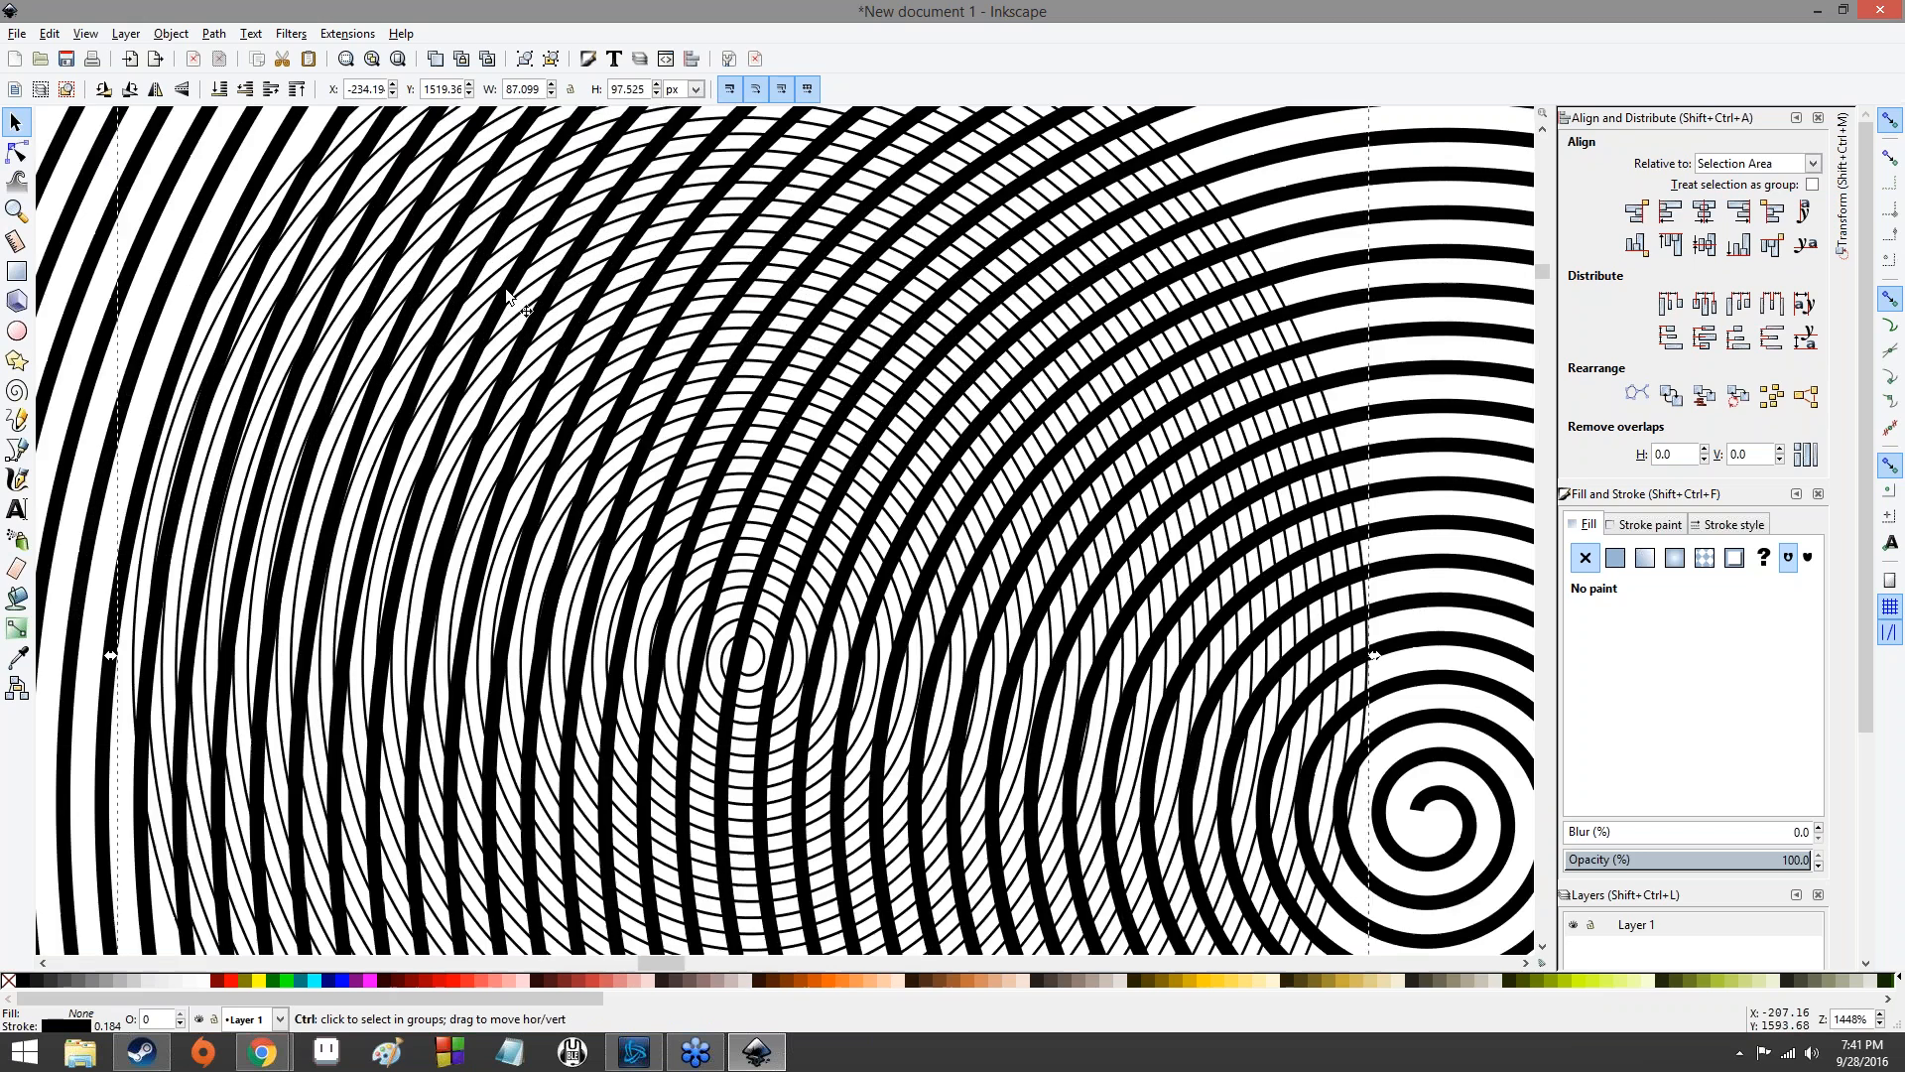
pyautogui.keyDown('ctrl'); pyautogui.scroll(1, 784, 531); pyautogui.keyUp('ctrl')
pyautogui.scroll(-1, 496, 328)
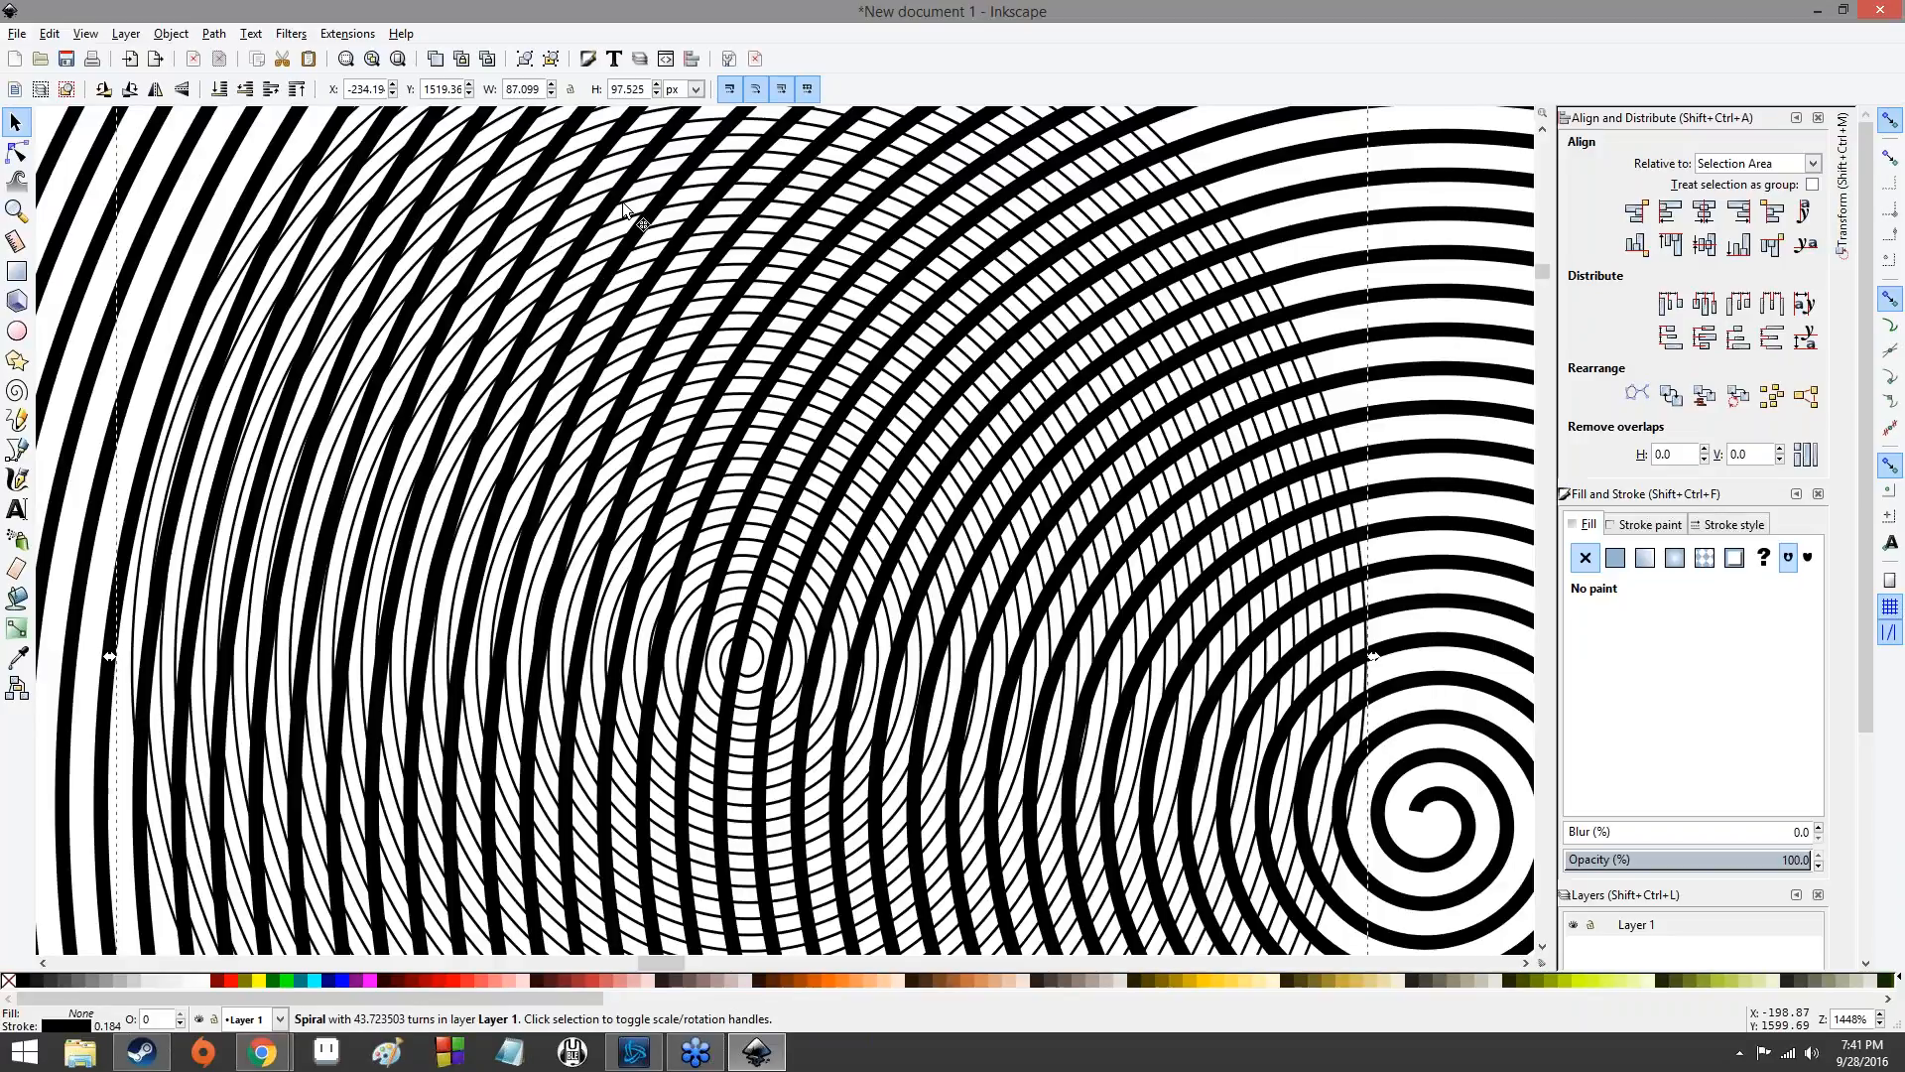
pyautogui.hotkey('ctrl', 'z')
pyautogui.moveTo(705, 241); pyautogui.dragTo(407, 169)
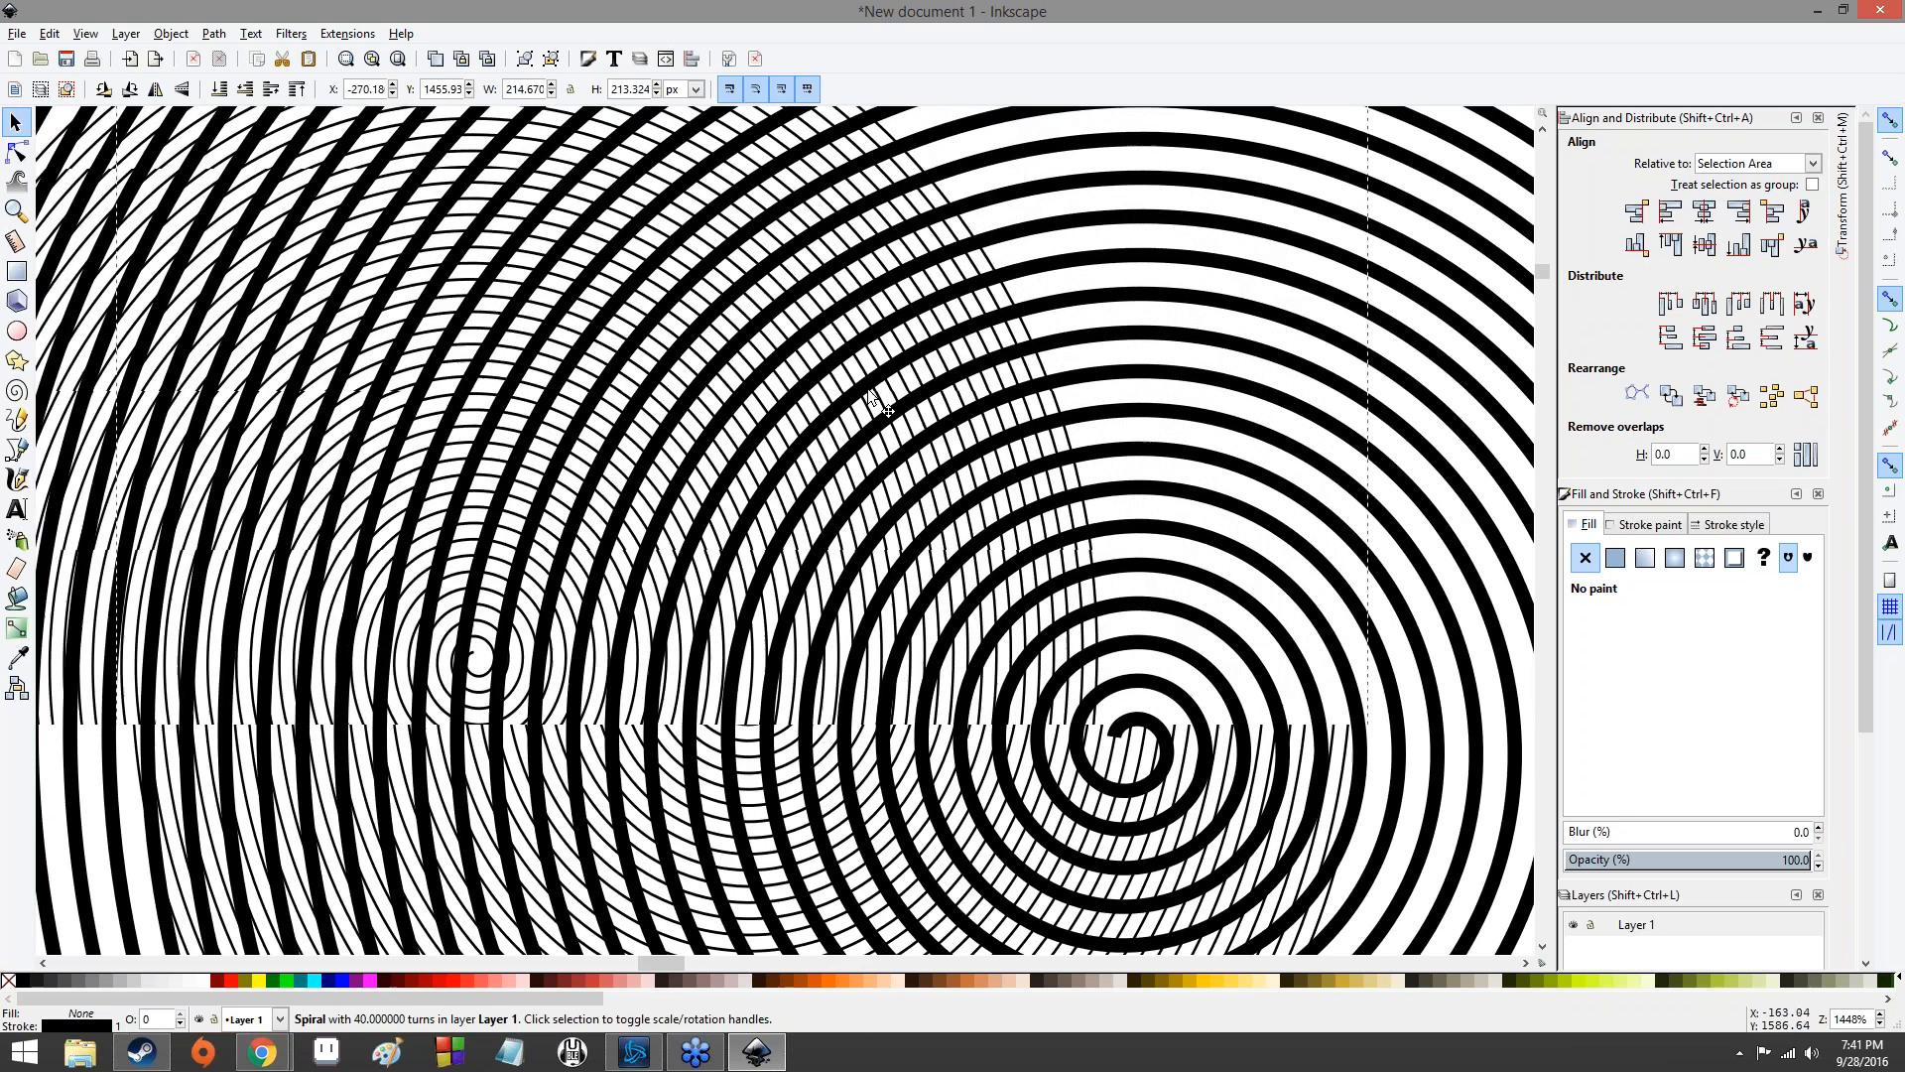
pyautogui.moveTo(871, 390); pyautogui.dragTo(1076, 726)
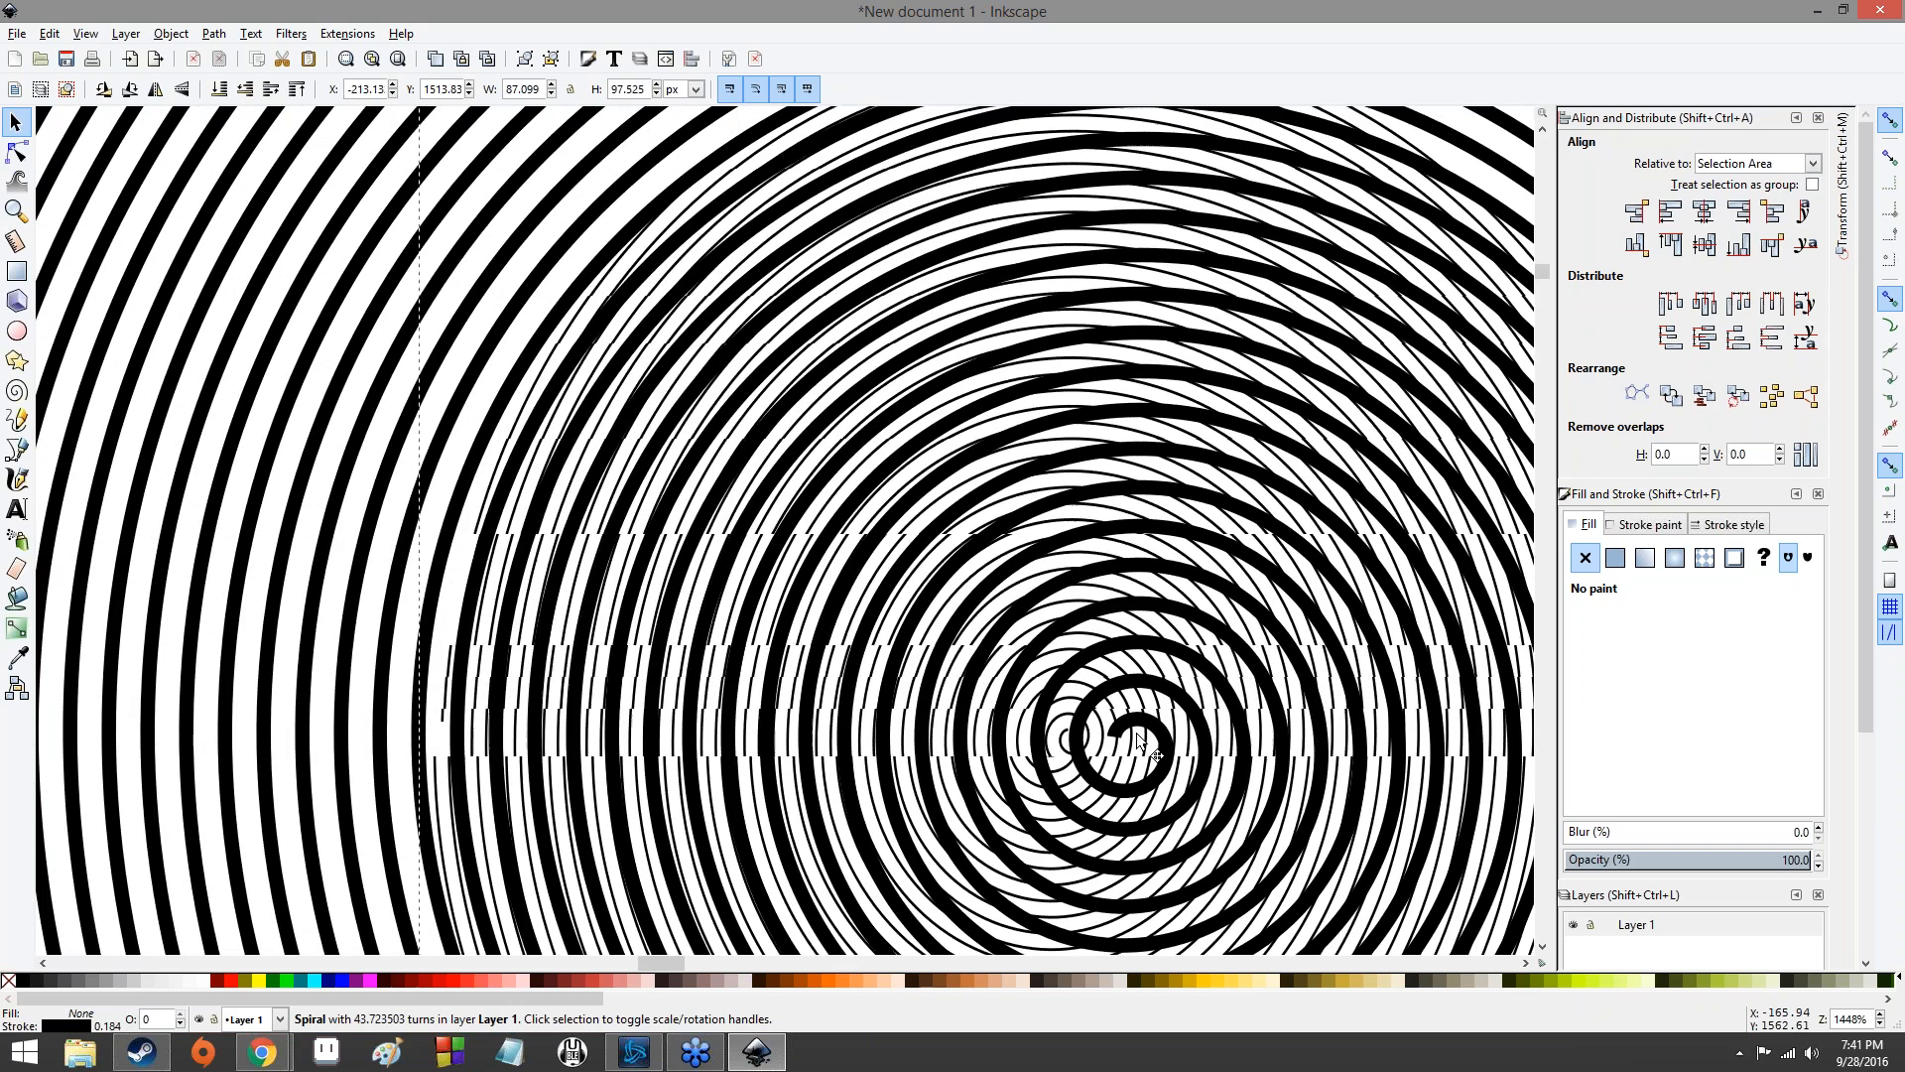
pyautogui.moveTo(1153, 735); pyautogui.dragTo(1169, 746)
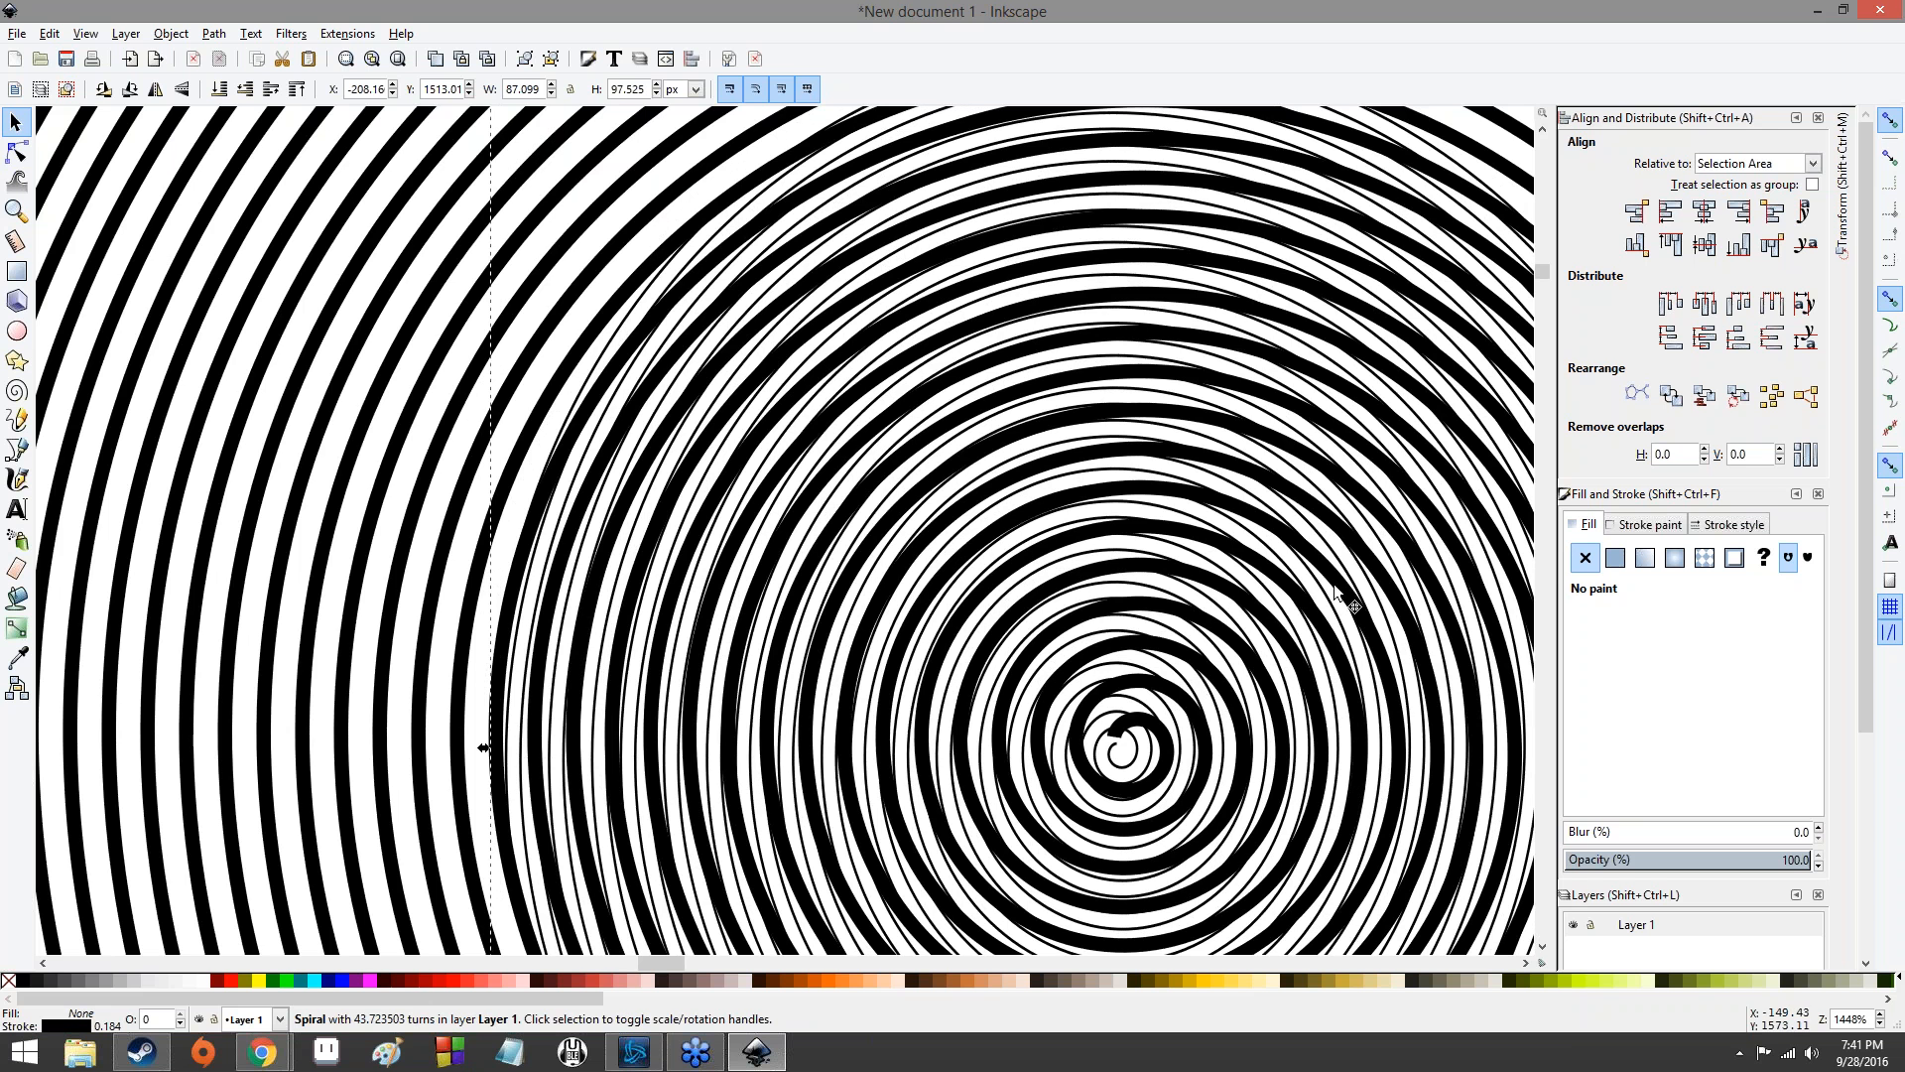
pyautogui.keyDown('ctrl'); pyautogui.scroll(-5, 1346, 621); pyautogui.keyUp('ctrl')
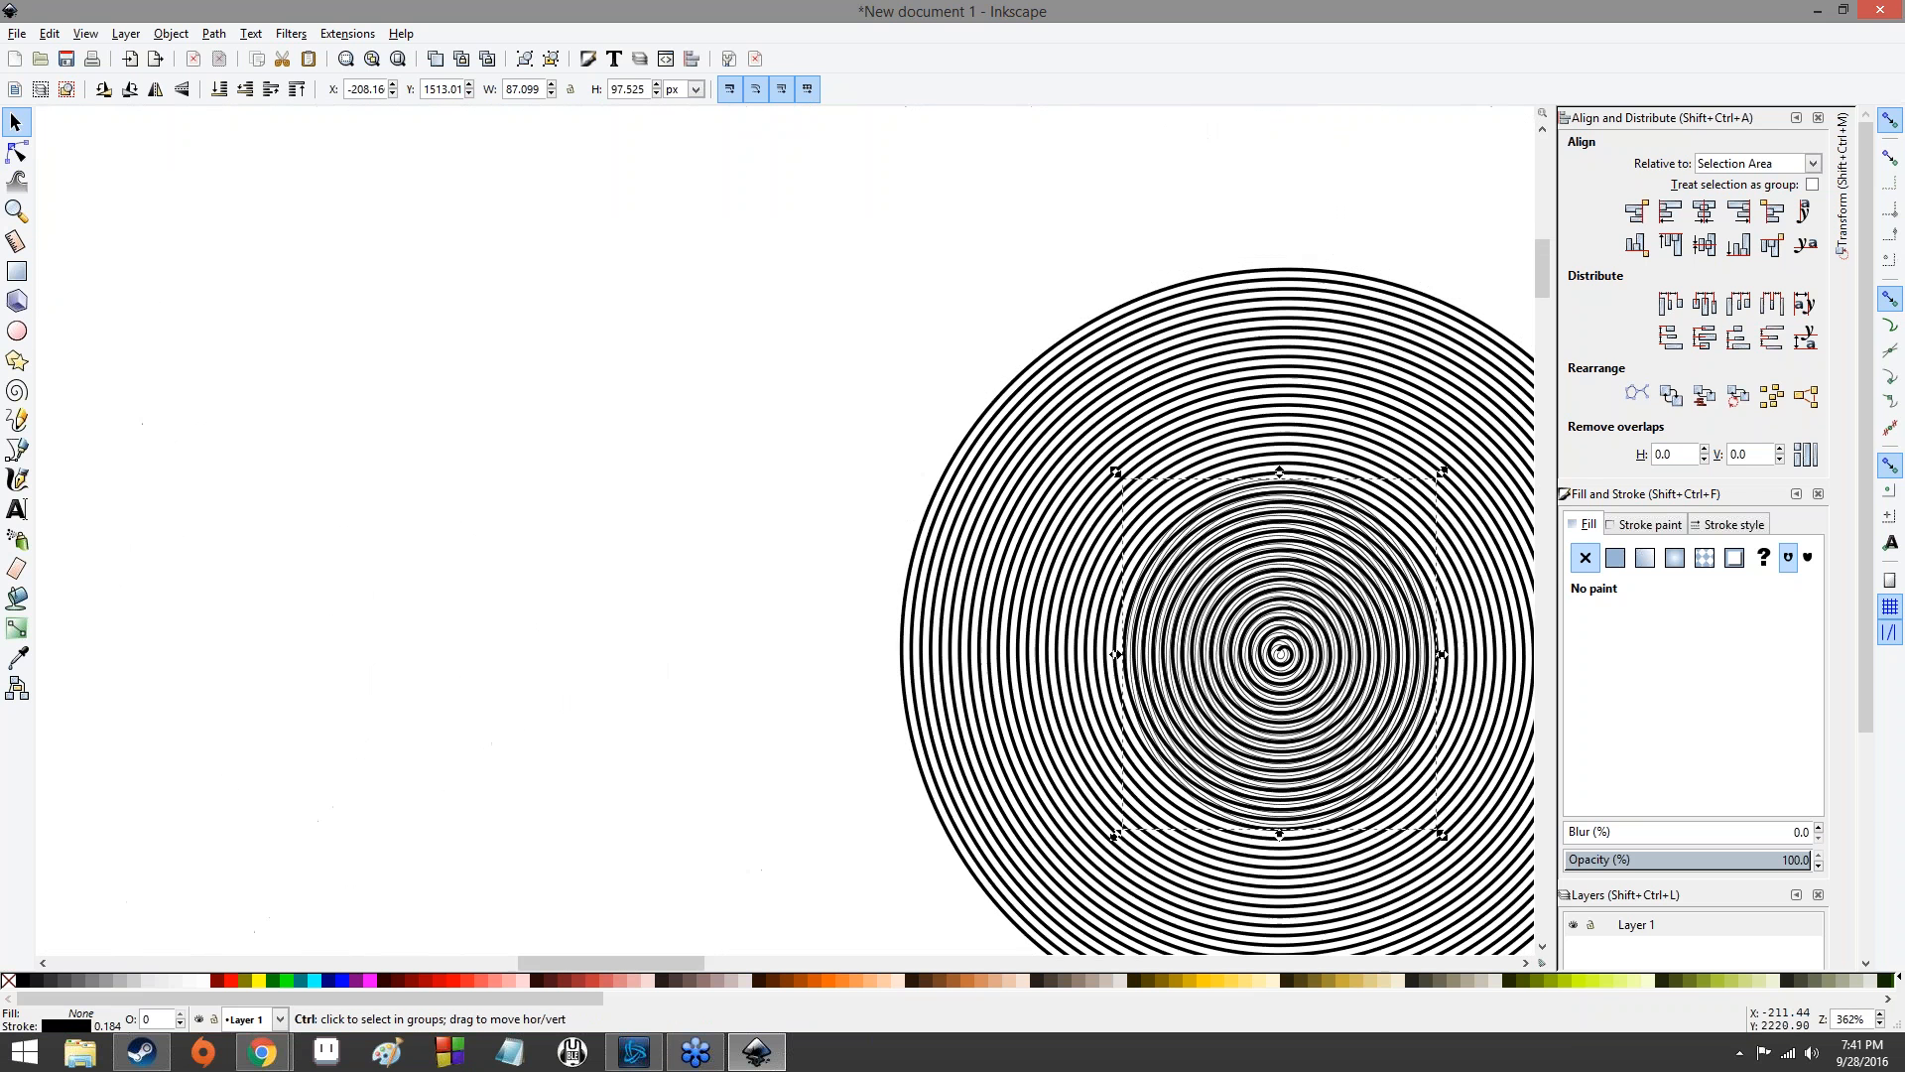
pyautogui.click(1291, 647)
pyautogui.moveTo(1283, 647); pyautogui.dragTo(1282, 646)
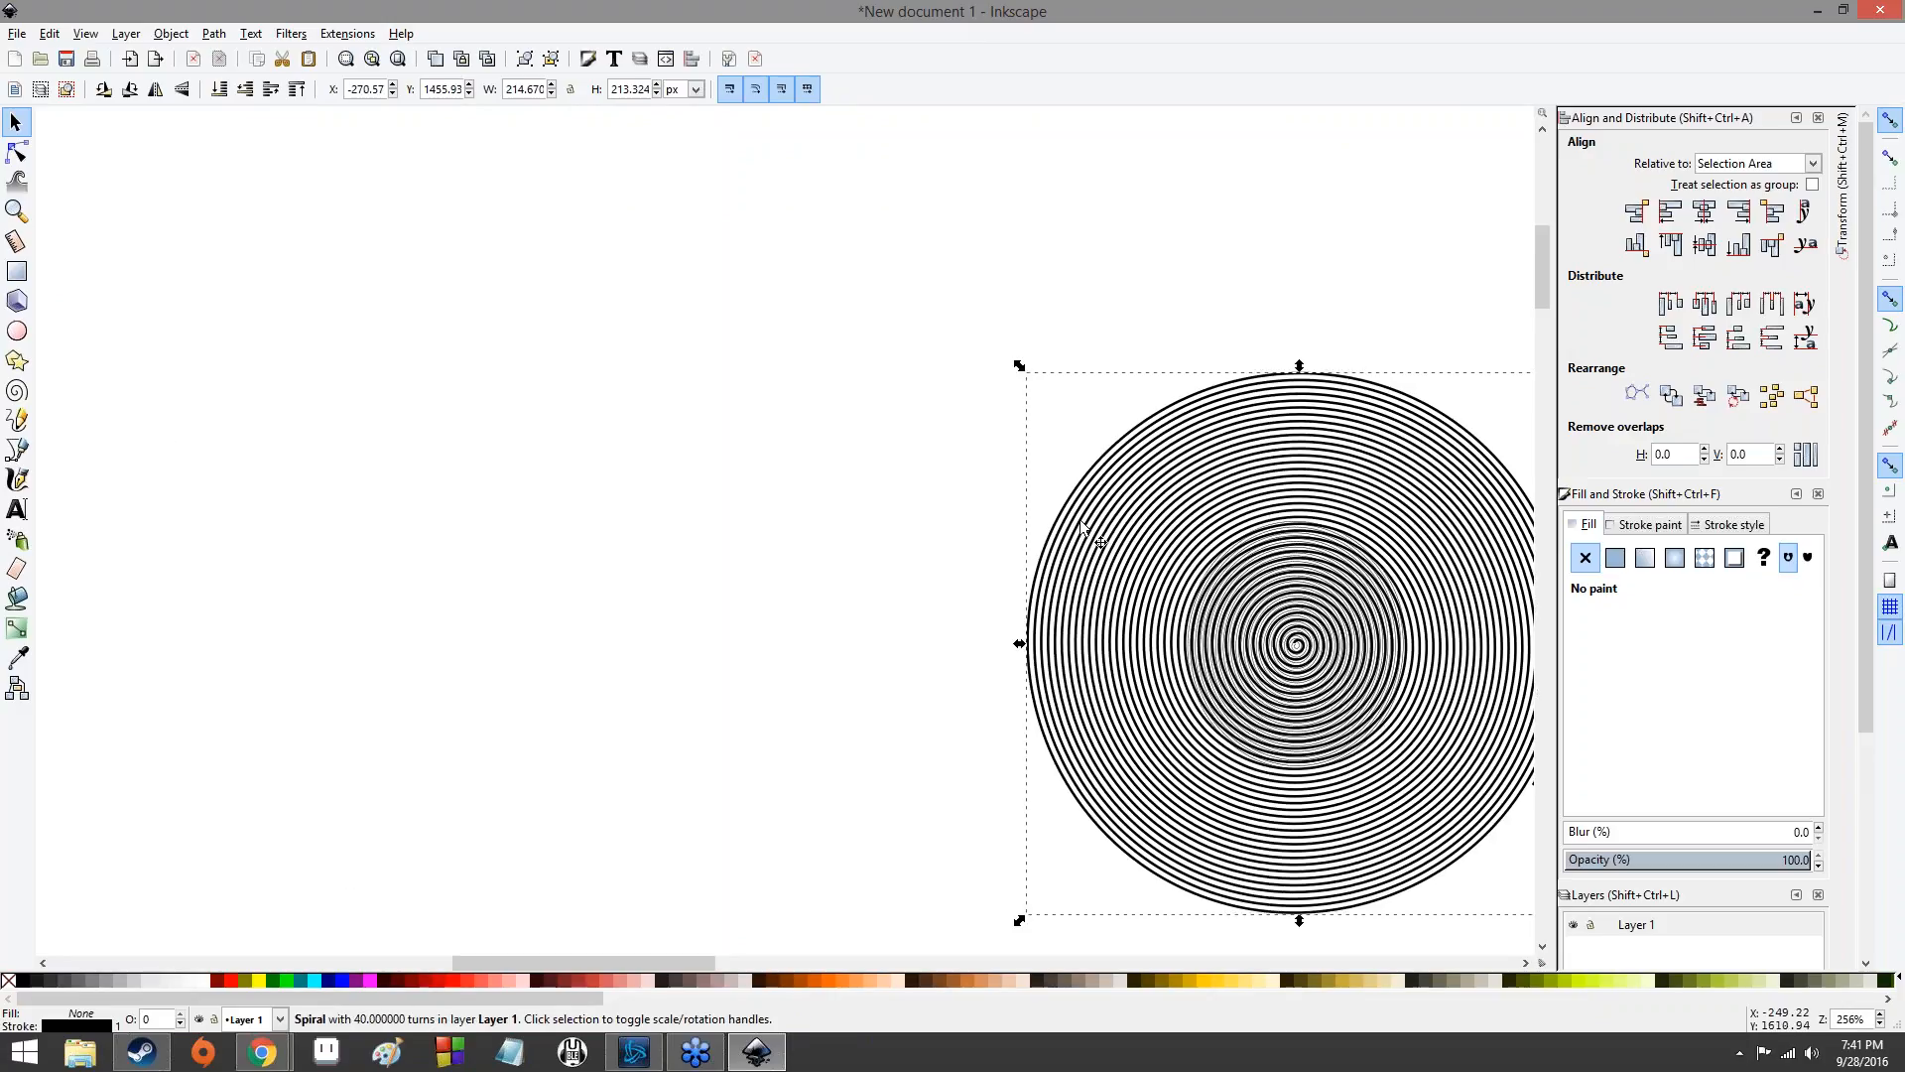
# - Draw a closed, wavy freehand outline left of the spirals with the Pencil tool, plus a looping scribble beside them
pyautogui.click(17, 419)
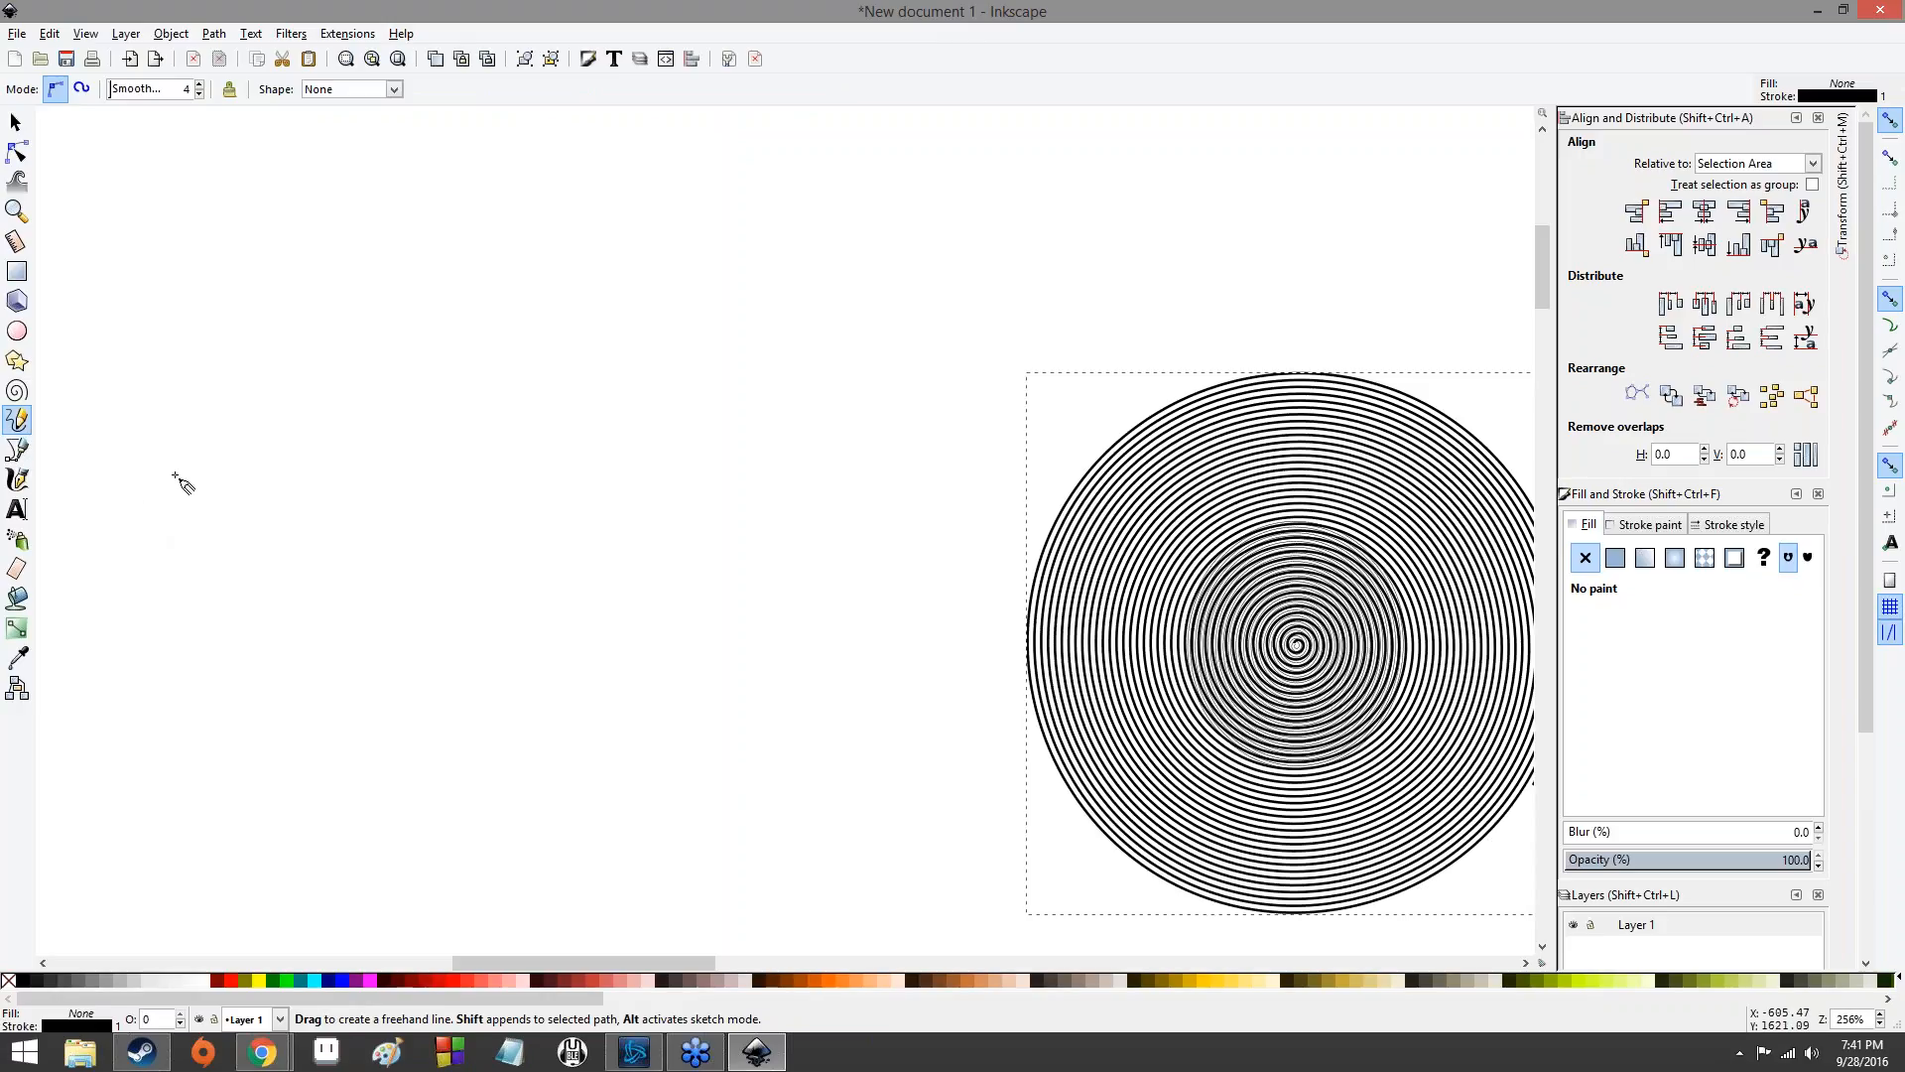
pyautogui.moveTo(144, 483)
pyautogui.mouseDown()
pyautogui.moveTo(256, 305)
pyautogui.moveTo(437, 604)
pyautogui.moveTo(537, 511)
pyautogui.moveTo(798, 472)
pyautogui.moveTo(590, 673)
pyautogui.moveTo(430, 647)
pyautogui.moveTo(503, 748)
pyautogui.moveTo(645, 757)
pyautogui.moveTo(702, 830)
pyautogui.moveTo(515, 857)
pyautogui.moveTo(318, 647)
pyautogui.moveTo(235, 795)
pyautogui.moveTo(178, 746)
pyautogui.moveTo(177, 648)
pyautogui.moveTo(249, 500)
pyautogui.moveTo(224, 492)
pyautogui.moveTo(186, 558)
pyautogui.moveTo(140, 576)
pyautogui.moveTo(81, 515)
pyautogui.moveTo(98, 456)
pyautogui.moveTo(145, 487)
pyautogui.mouseUp()
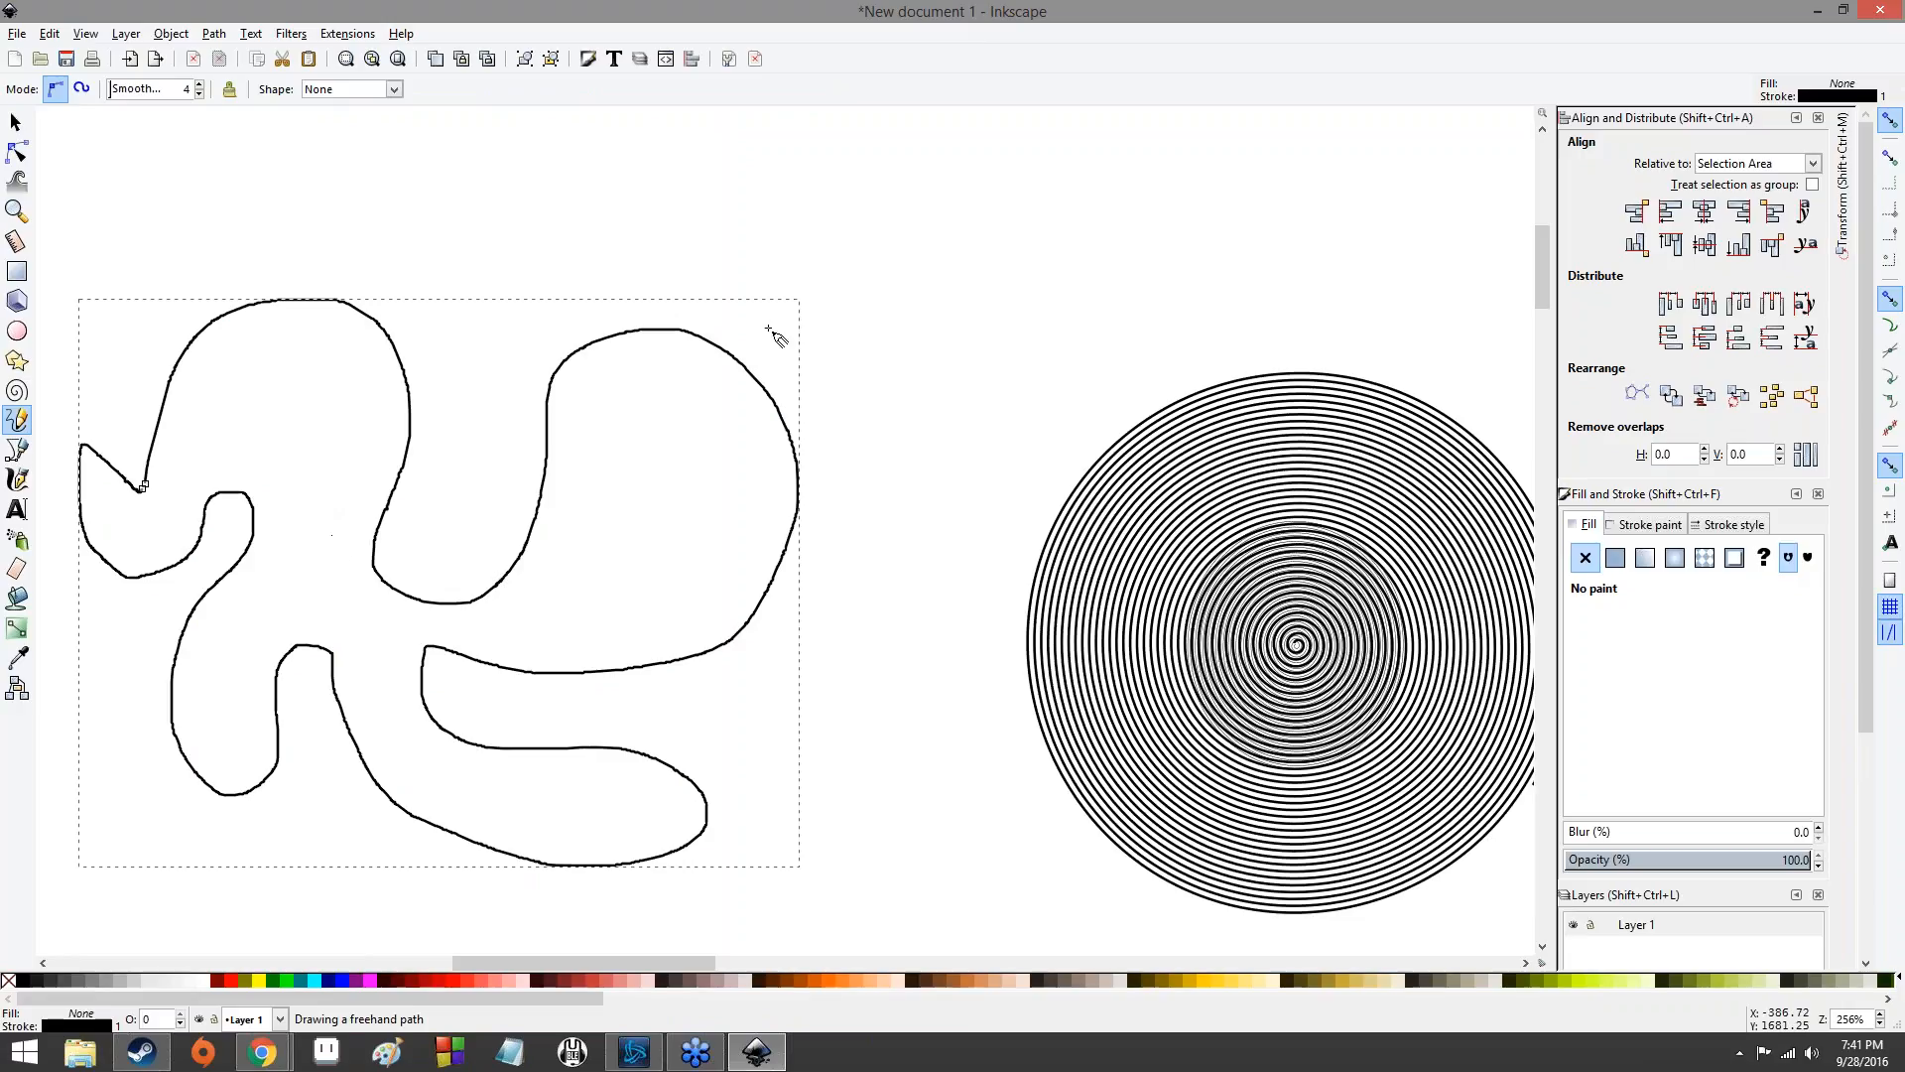
pyautogui.moveTo(1027, 265)
pyautogui.mouseDown()
pyautogui.moveTo(962, 327)
pyautogui.moveTo(1006, 324)
pyautogui.moveTo(1062, 359)
pyautogui.moveTo(1049, 440)
pyautogui.moveTo(1134, 358)
pyautogui.moveTo(1149, 204)
pyautogui.moveTo(1298, 264)
pyautogui.moveTo(1329, 189)
pyautogui.moveTo(905, 327)
pyautogui.moveTo(781, 703)
pyautogui.moveTo(897, 370)
pyautogui.moveTo(902, 663)
pyautogui.moveTo(799, 717)
pyautogui.moveTo(895, 501)
pyautogui.moveTo(866, 775)
pyautogui.moveTo(1032, 645)
pyautogui.moveTo(1005, 795)
pyautogui.moveTo(889, 503)
pyautogui.moveTo(1030, 428)
pyautogui.moveTo(912, 281)
pyautogui.moveTo(978, 230)
pyautogui.moveTo(1028, 266)
pyautogui.mouseUp()
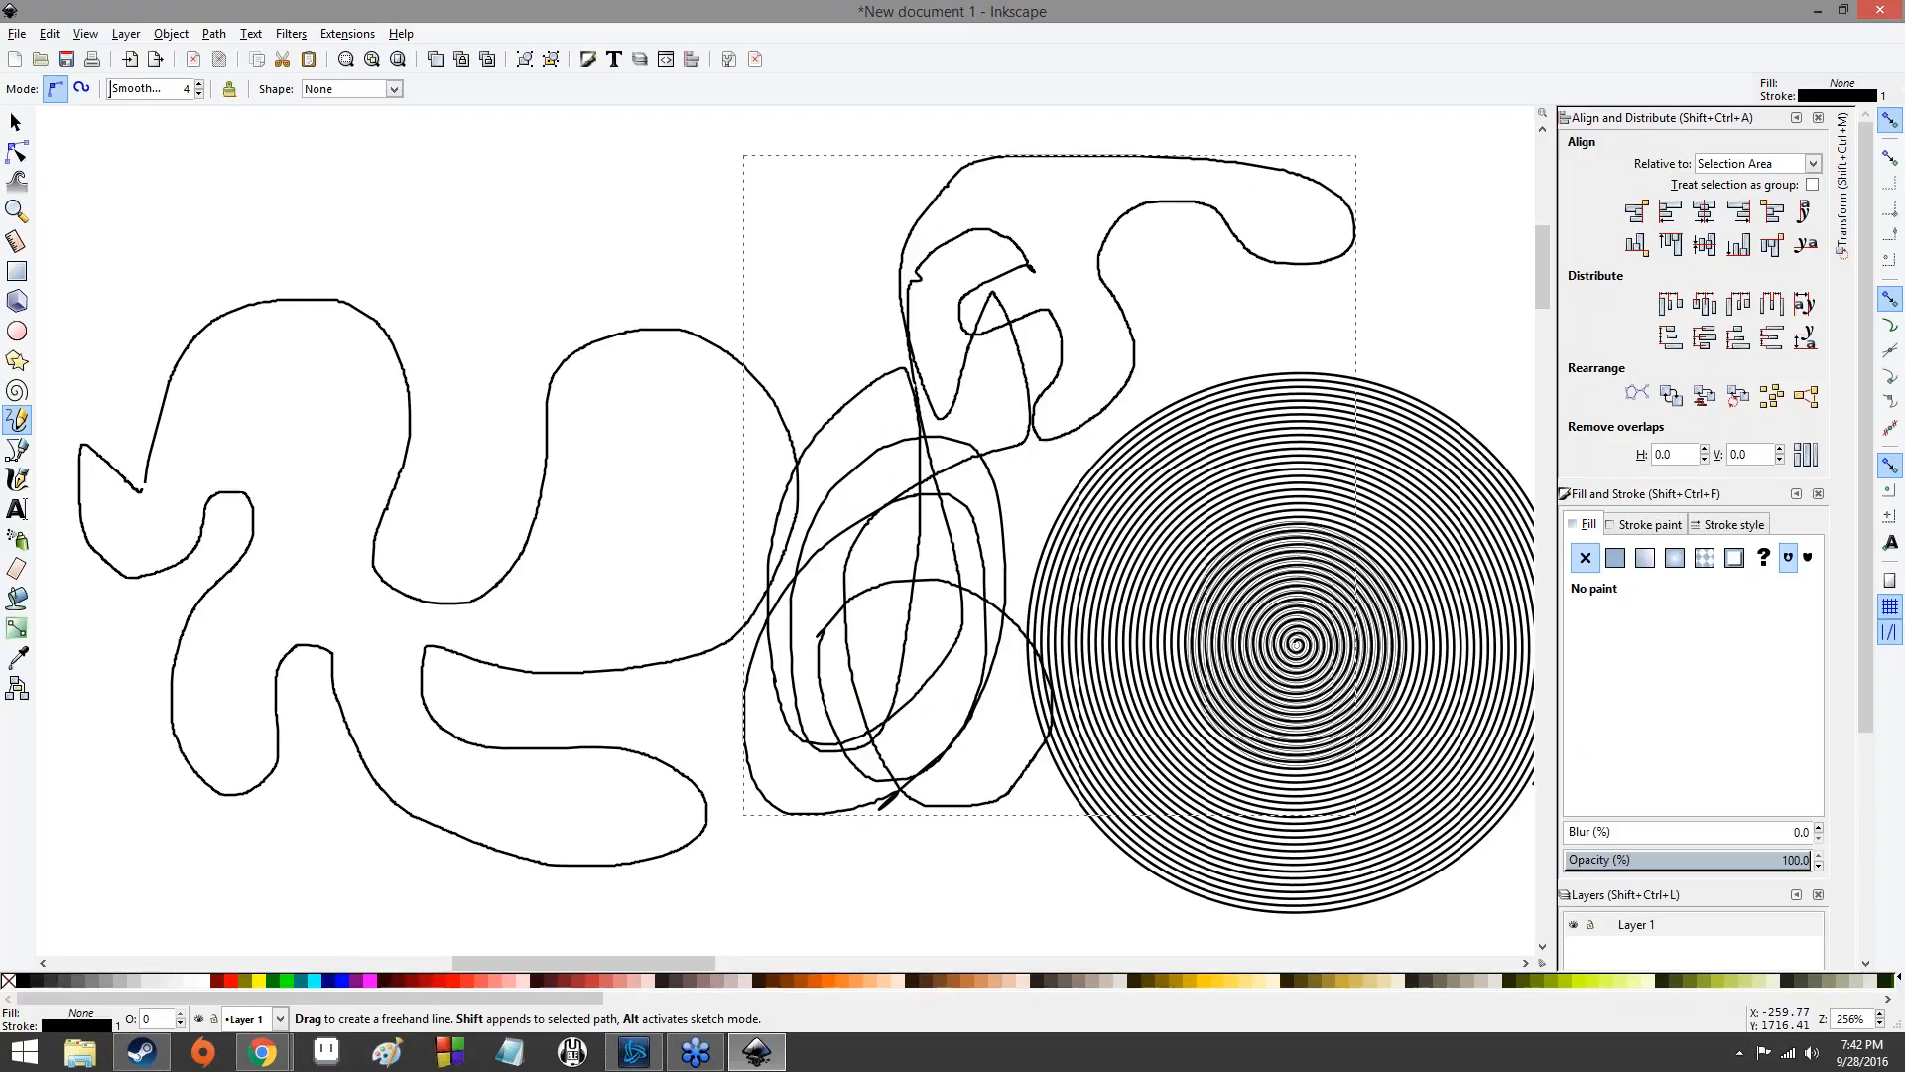
# - Draw a tiny diagonal freehand stroke in the empty area between the two spirals
pyautogui.moveTo(1423, 315); pyautogui.dragTo(866, 258)
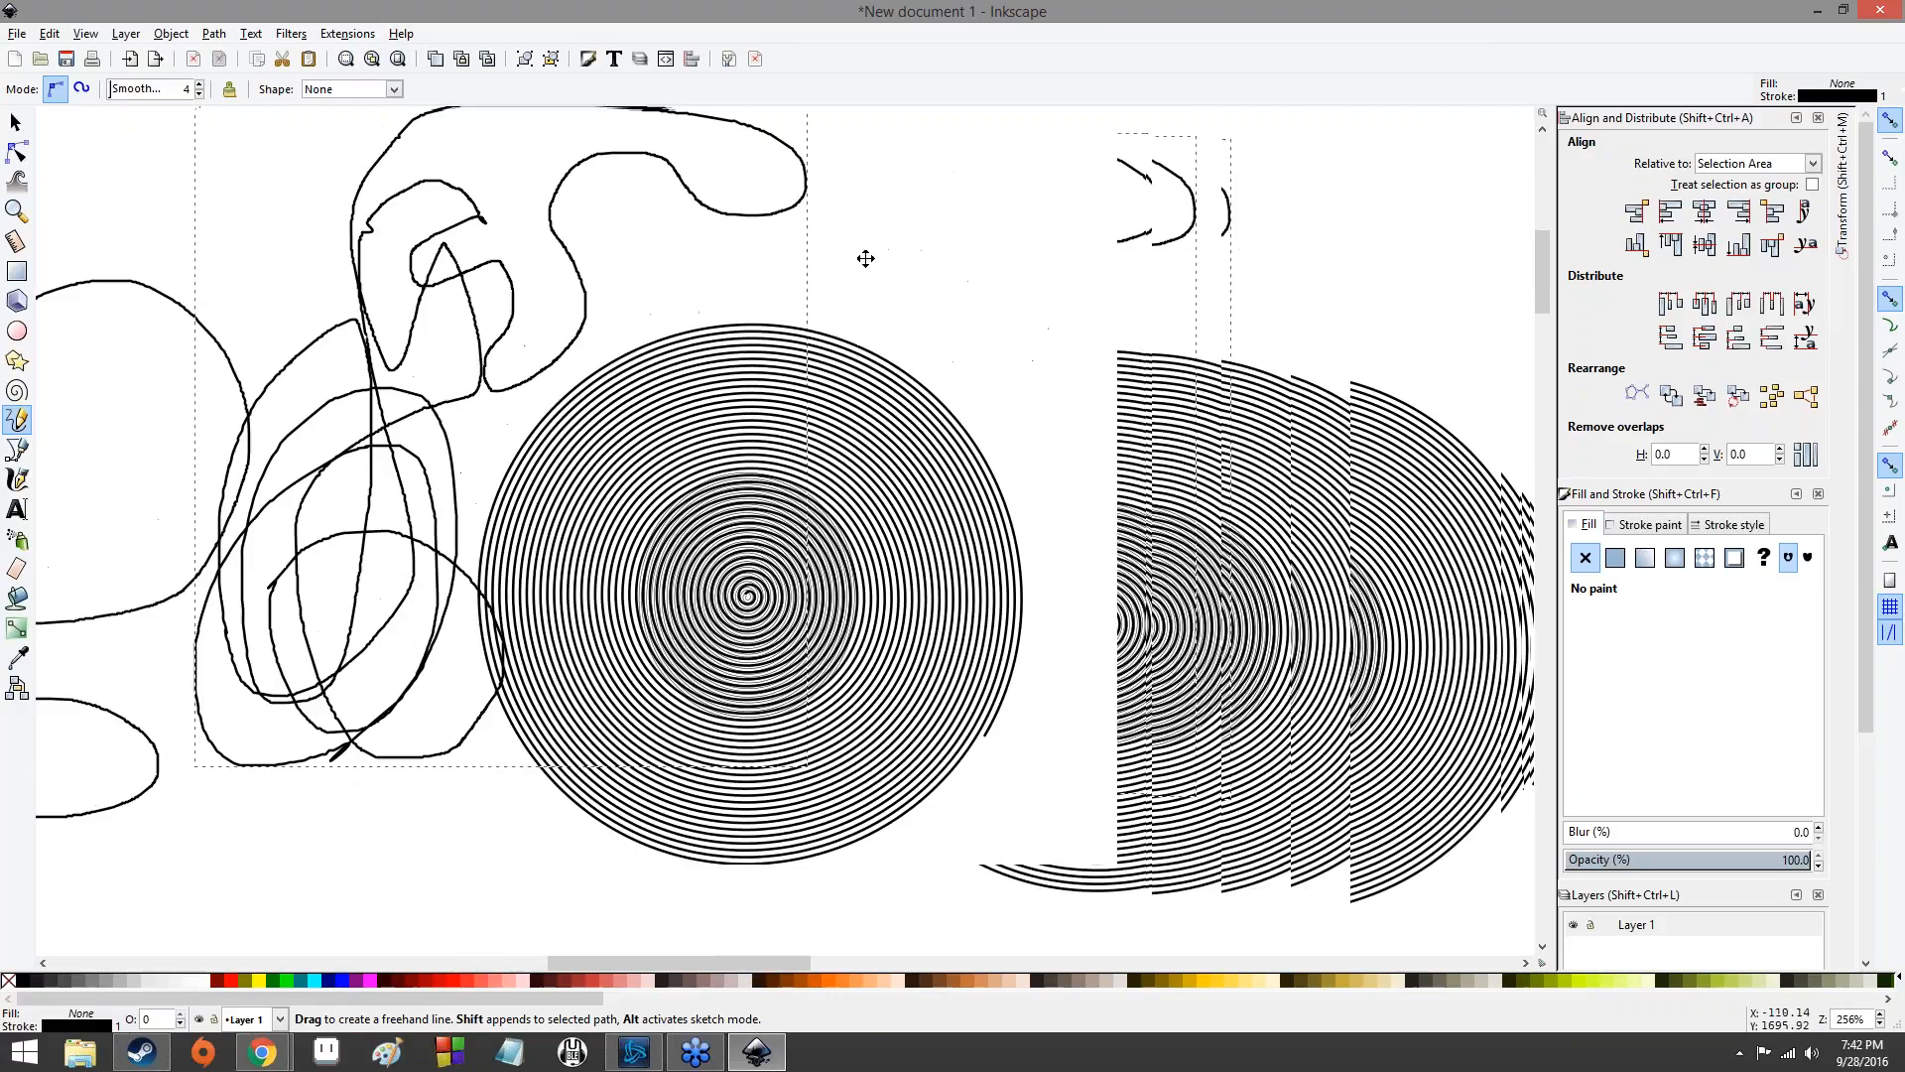
pyautogui.scroll(13, 864, 489)
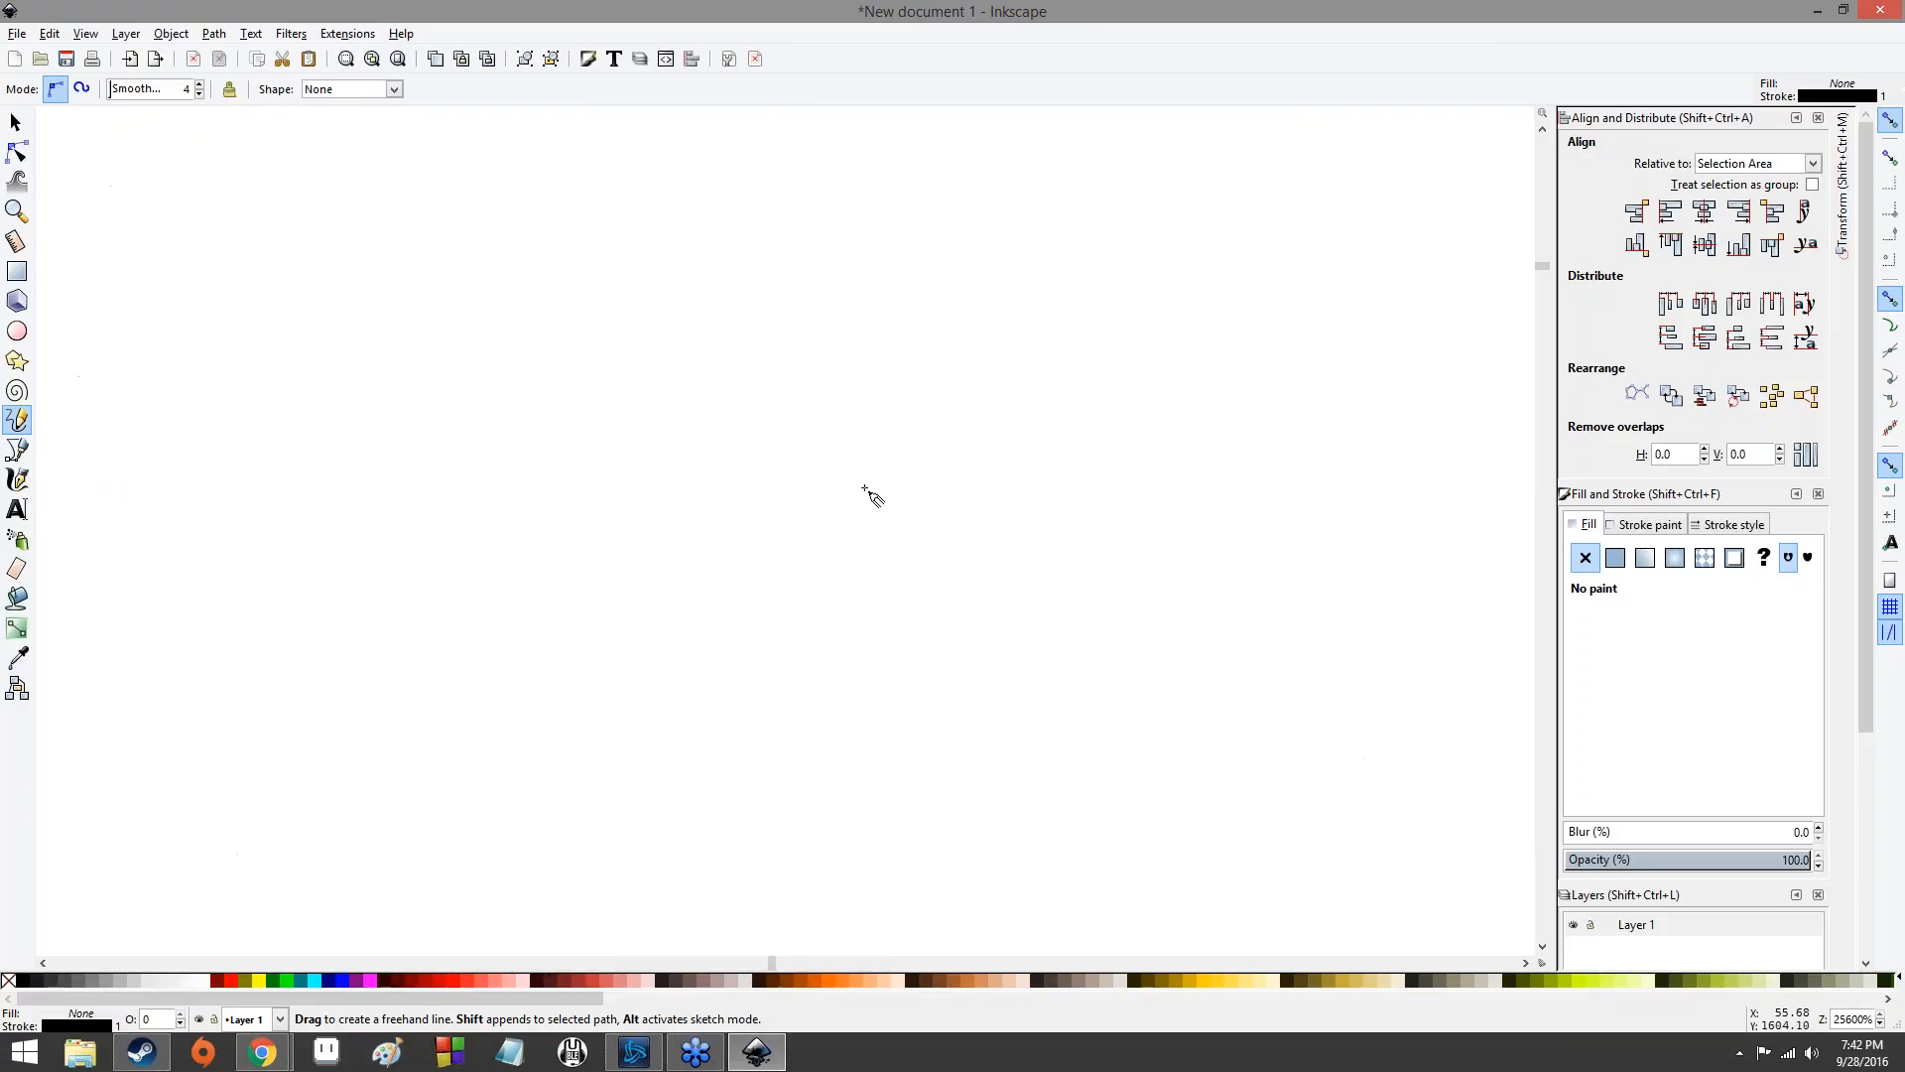
pyautogui.moveTo(435, 245)
pyautogui.mouseDown()
pyautogui.moveTo(590, 462)
pyautogui.moveTo(805, 602)
pyautogui.mouseUp()
pyautogui.scroll(-3, 977, 558)
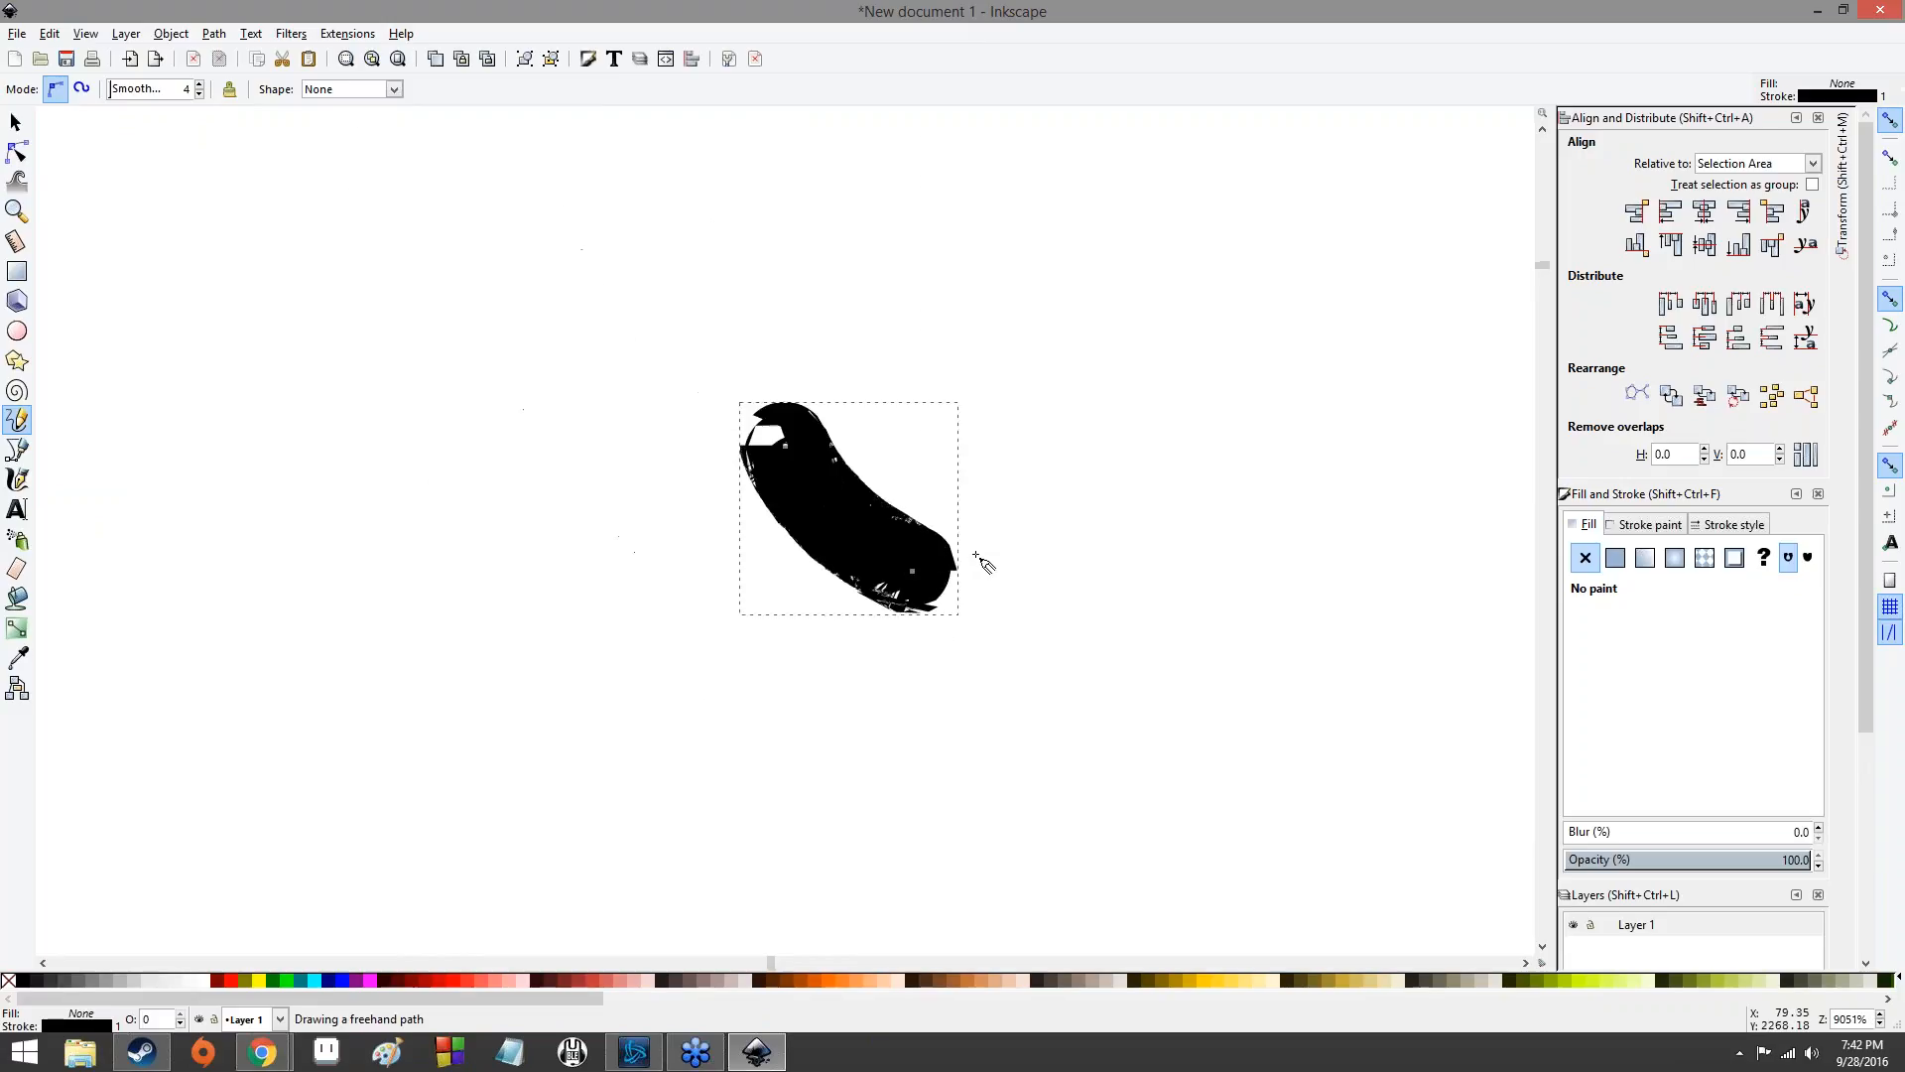
pyautogui.scroll(3, 983, 562)
pyautogui.scroll(-10, 982, 562)
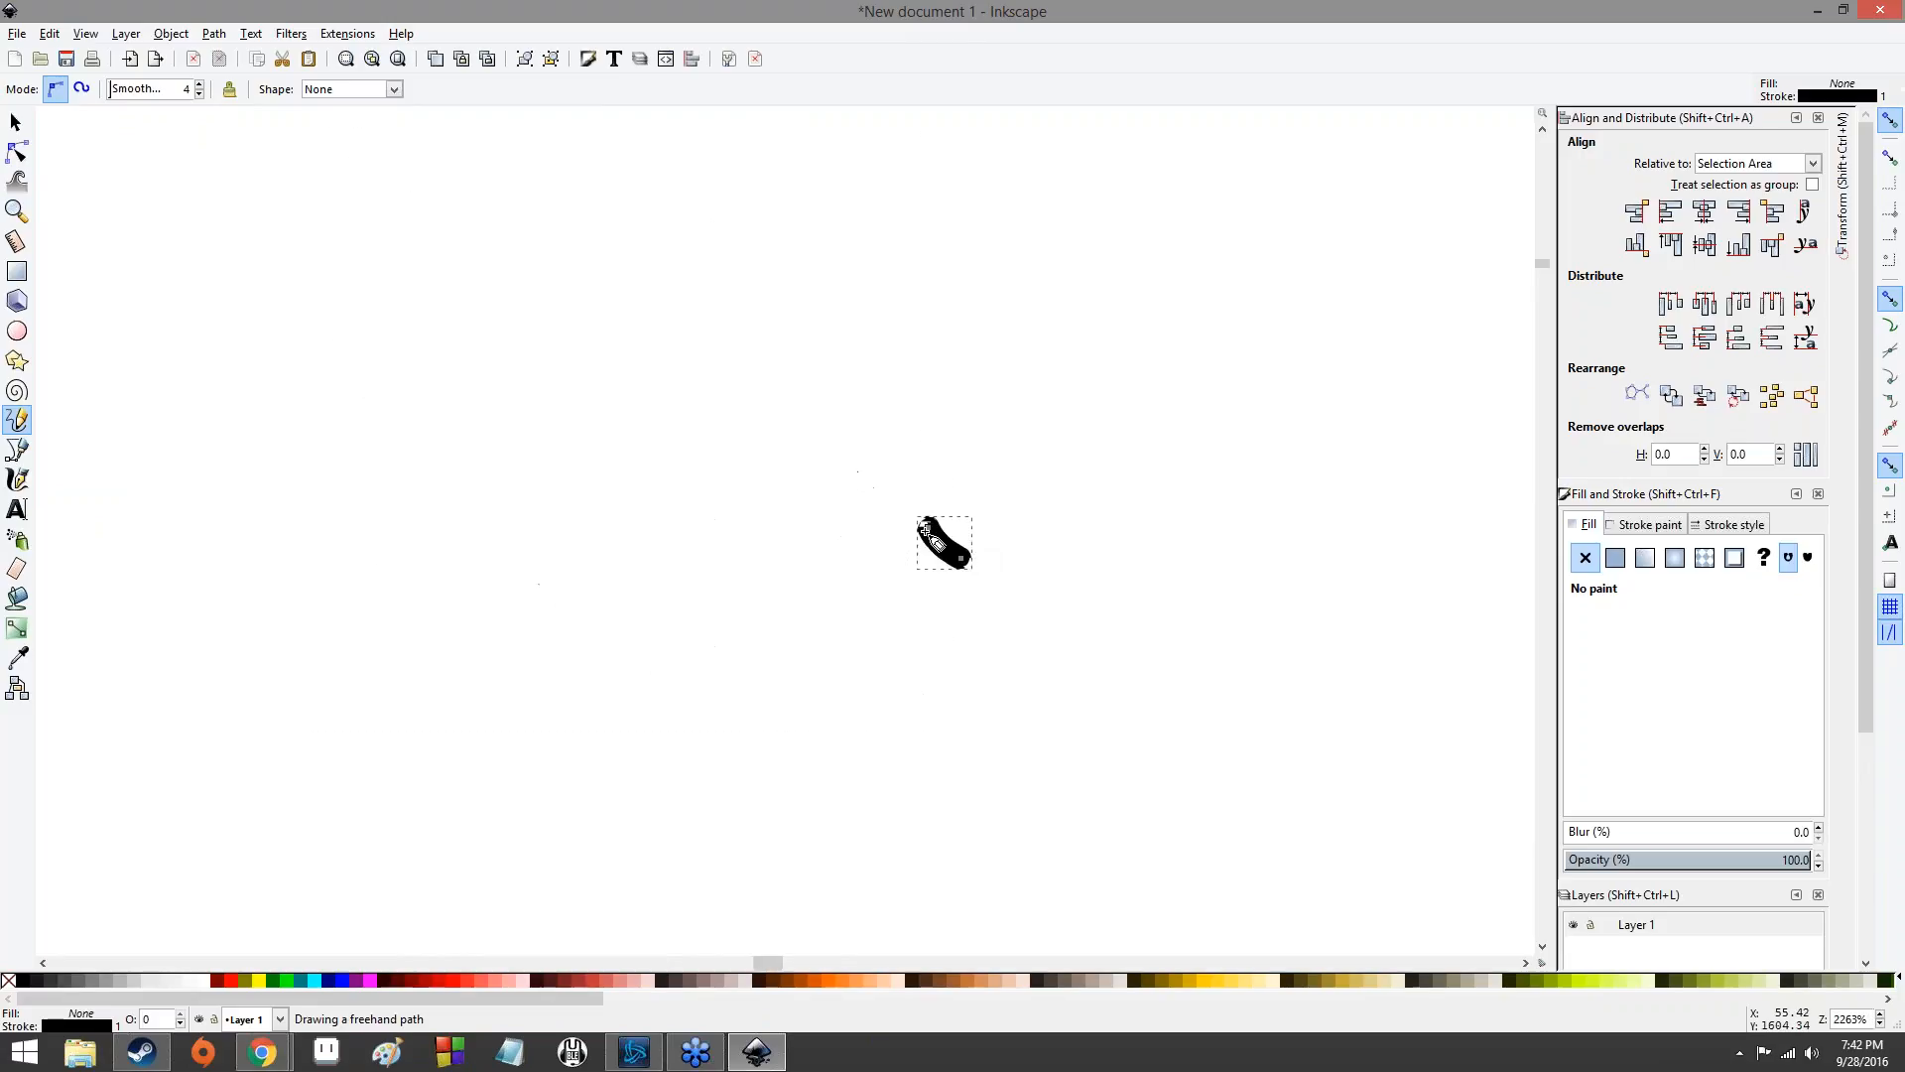
# - Draw two more short diagonal freehand strokes near the tiny one, each longer than the previous stroke
pyautogui.moveTo(519, 417); pyautogui.dragTo(749, 657)
pyautogui.scroll(9, 655, 559)
pyautogui.scroll(-11, 655, 558)
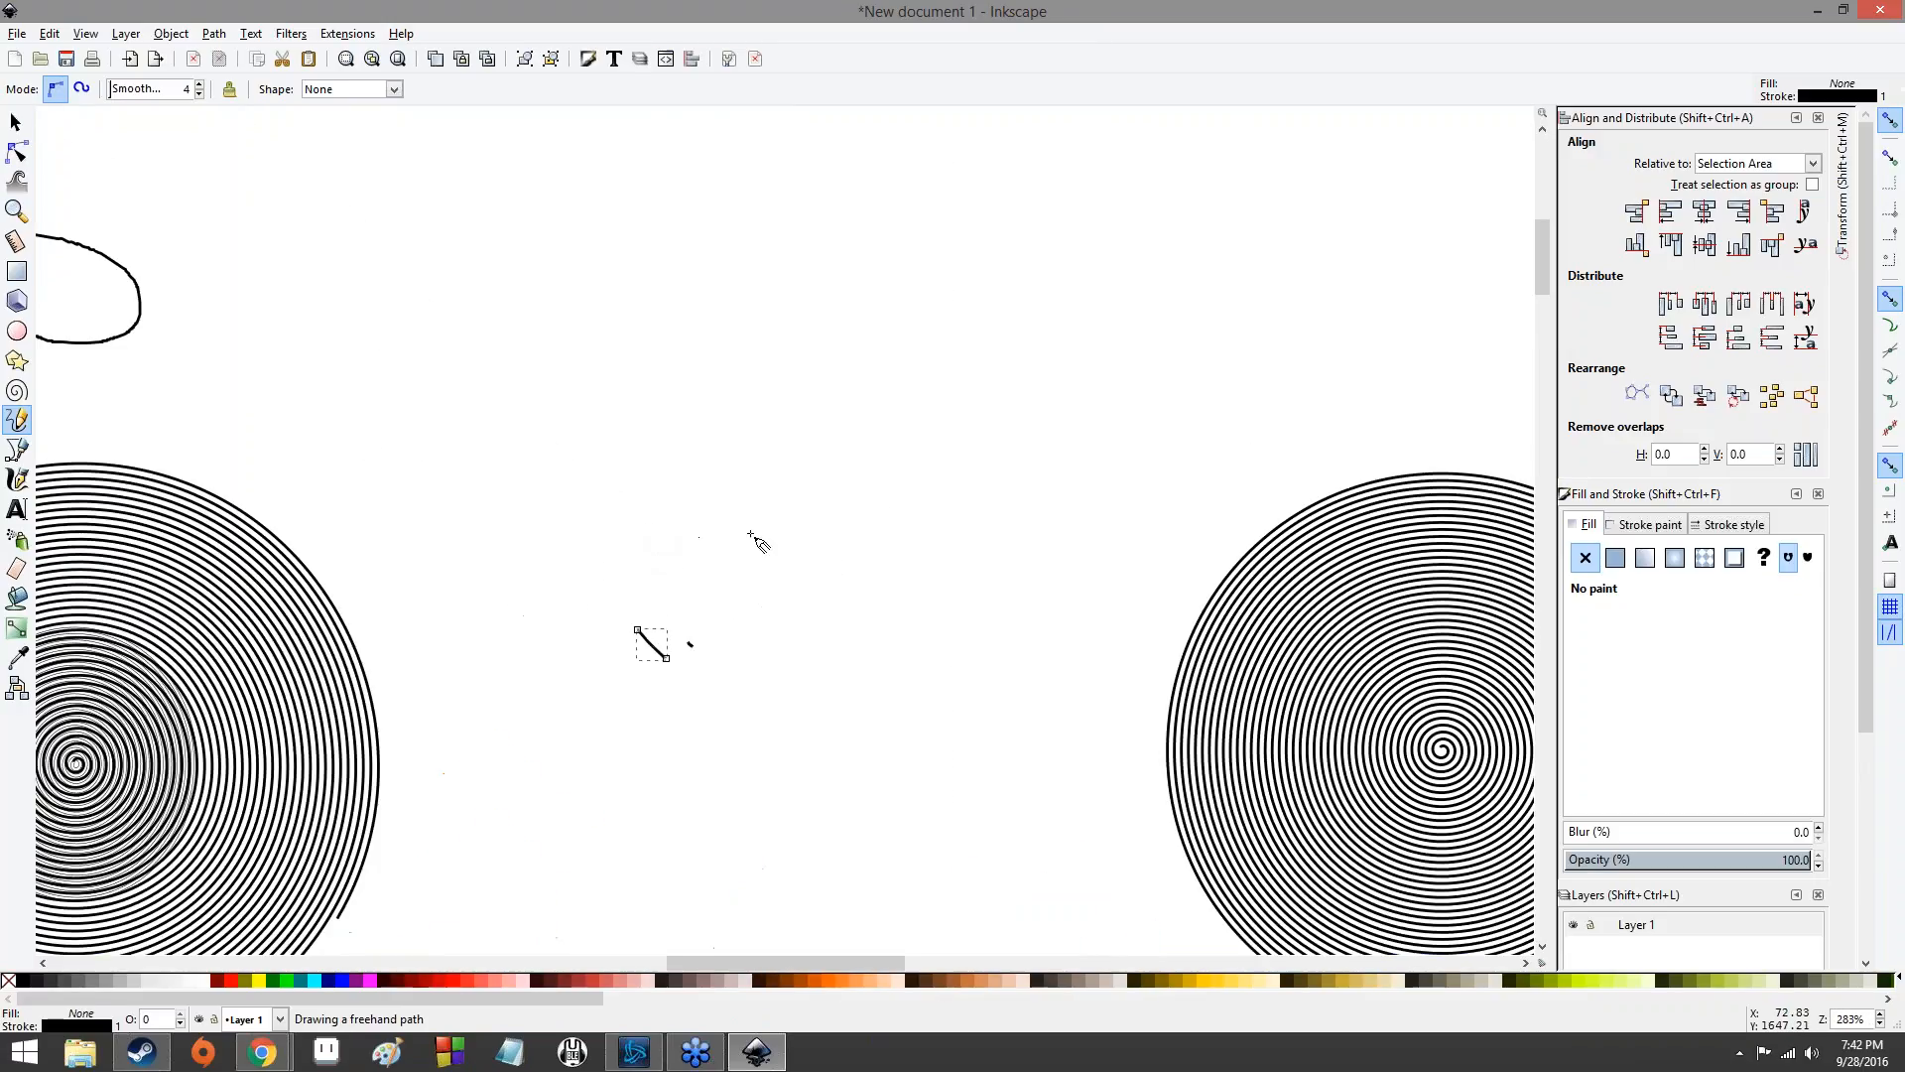
pyautogui.scroll(3, 788, 596)
pyautogui.moveTo(760, 633); pyautogui.dragTo(911, 777)
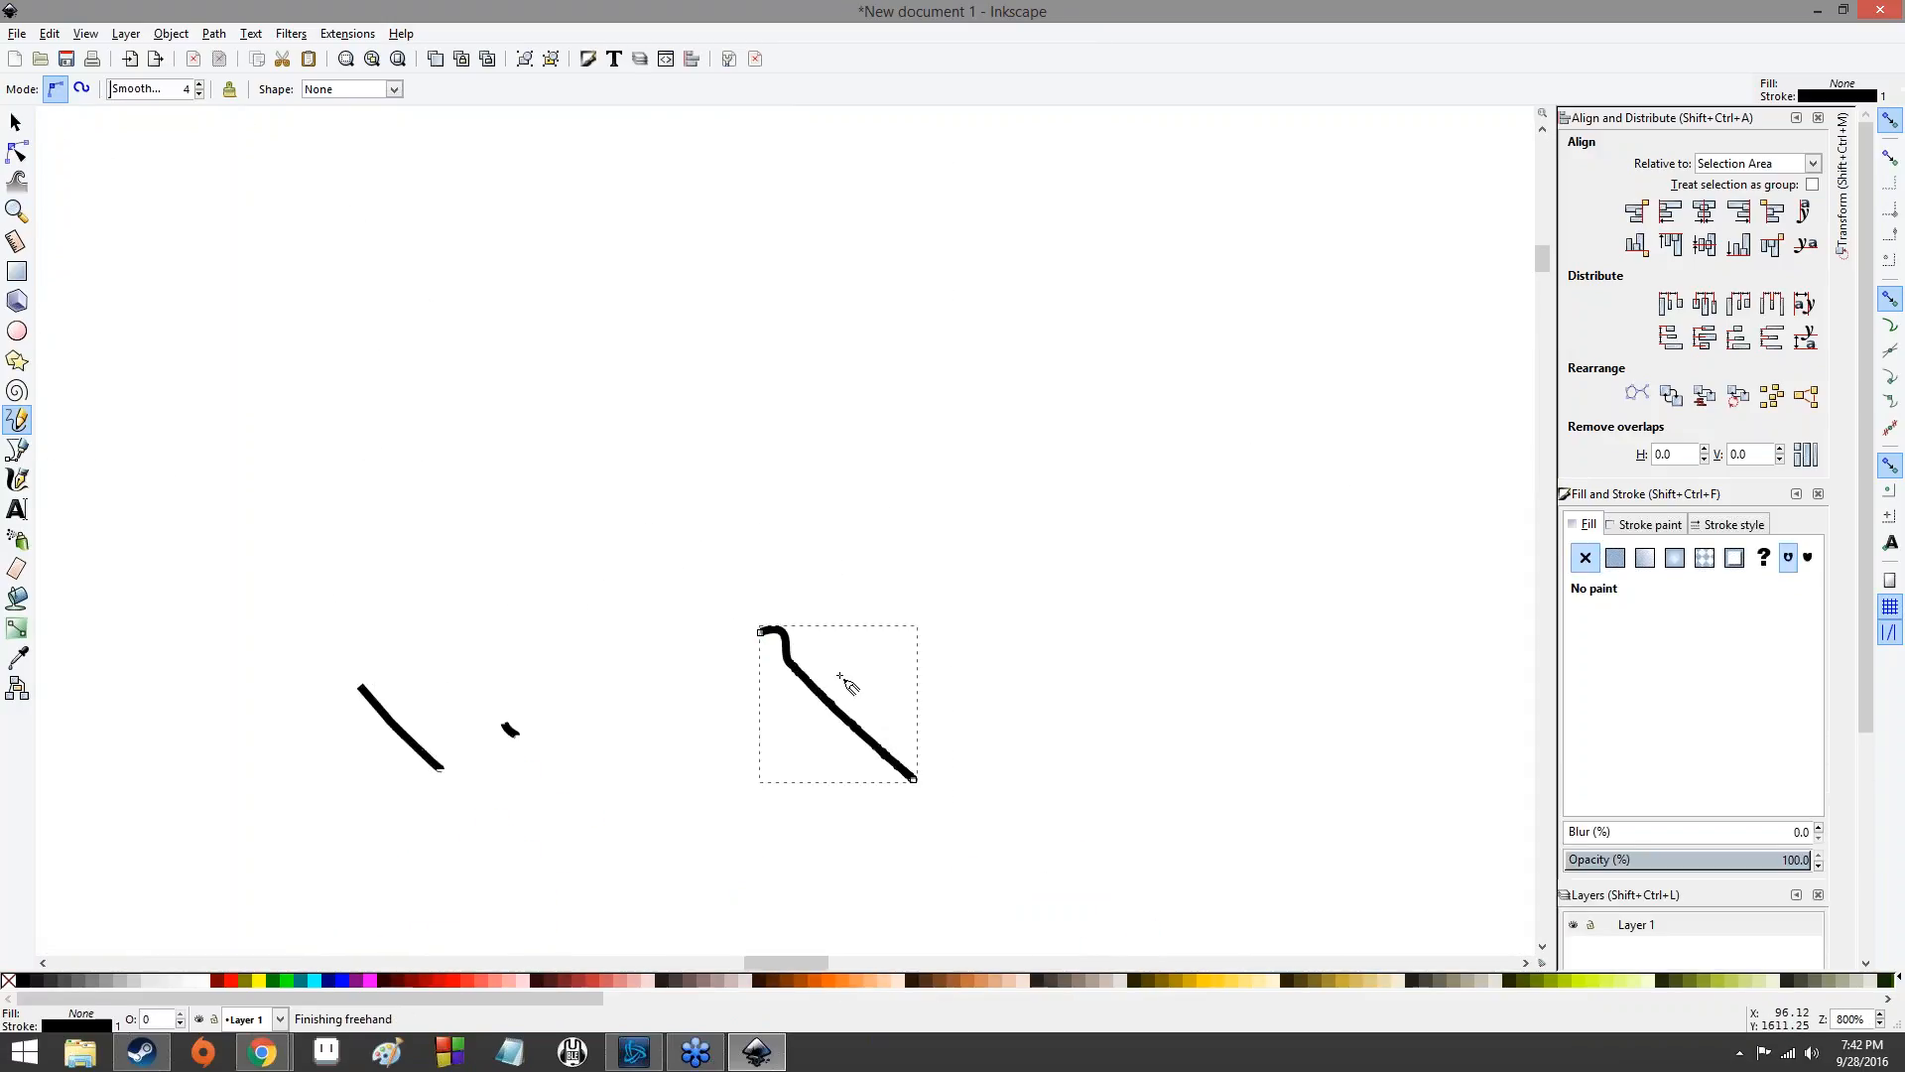
# - Examine the edges and curve smoothness of the last freehand stroke up close along its length
pyautogui.scroll(9, 799, 694)
pyautogui.scroll(1, 647, 511)
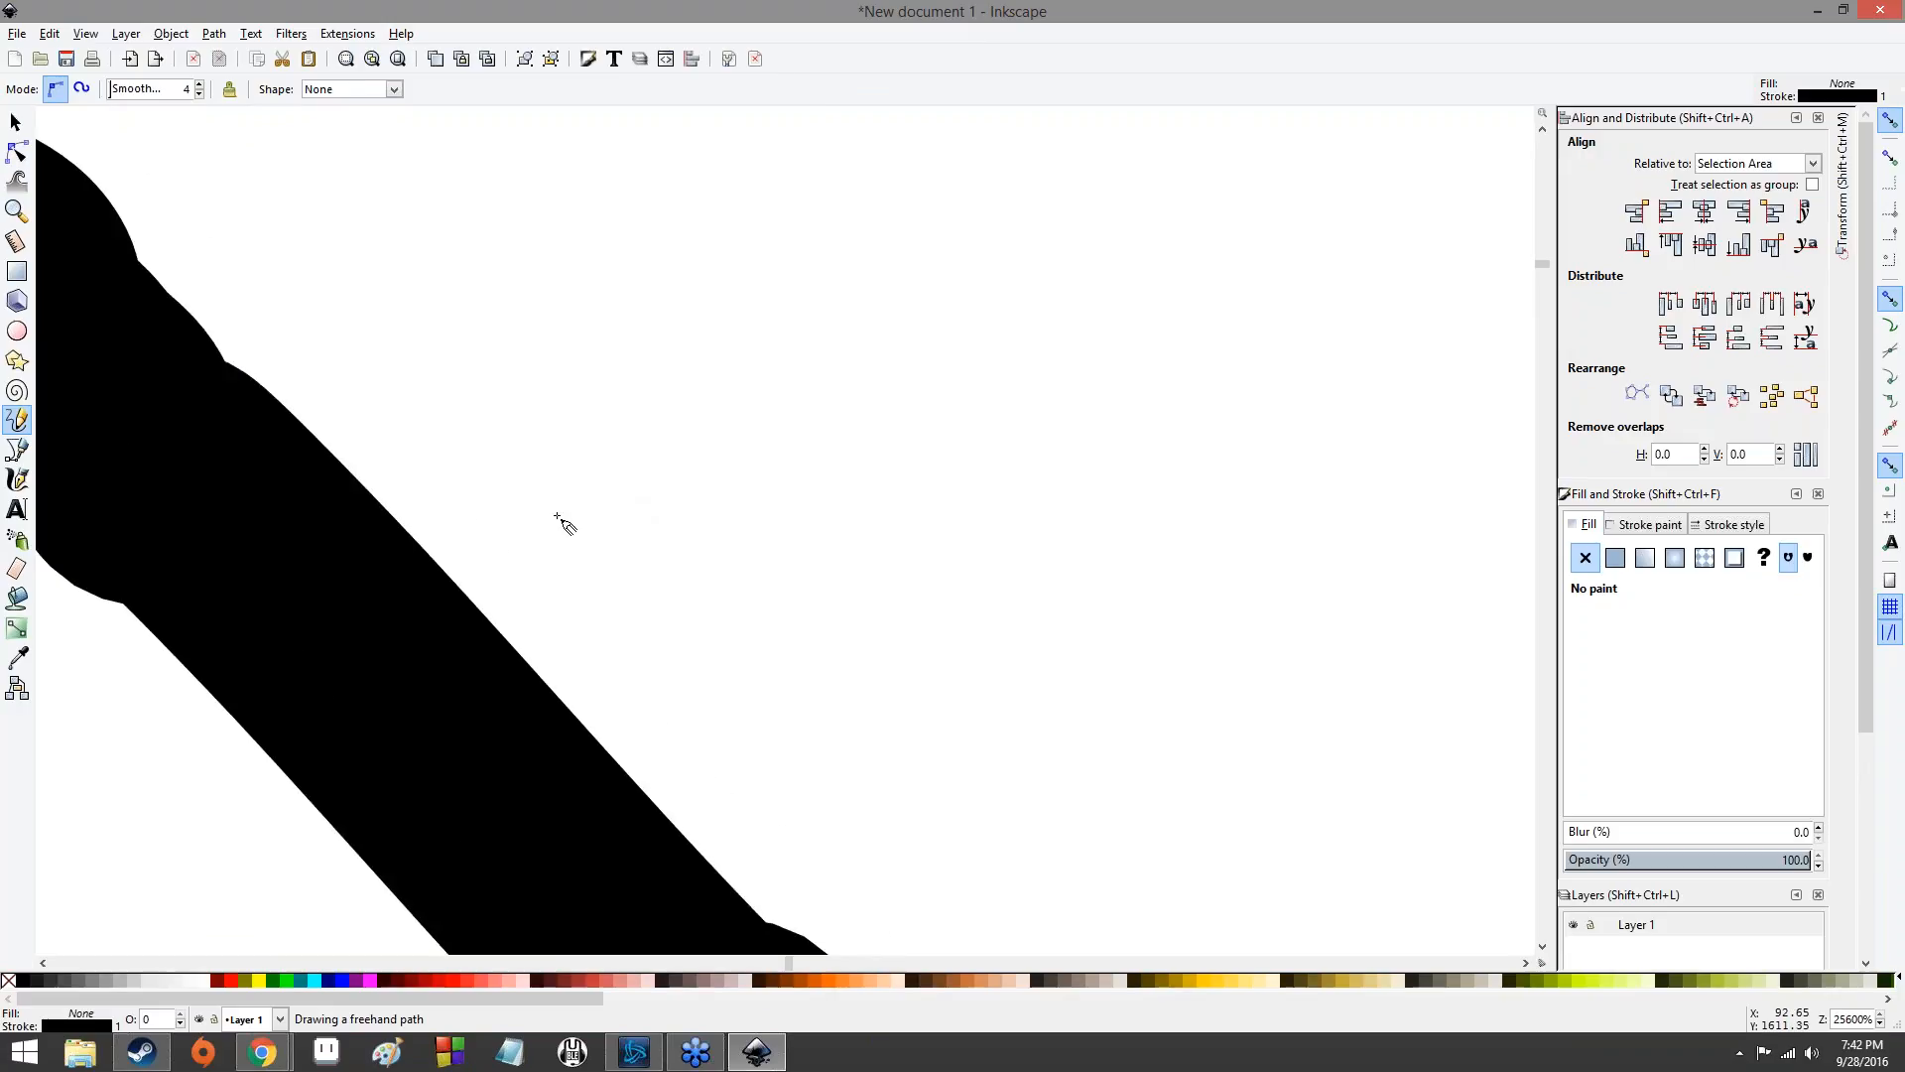
pyautogui.scroll(-1, 776, 501)
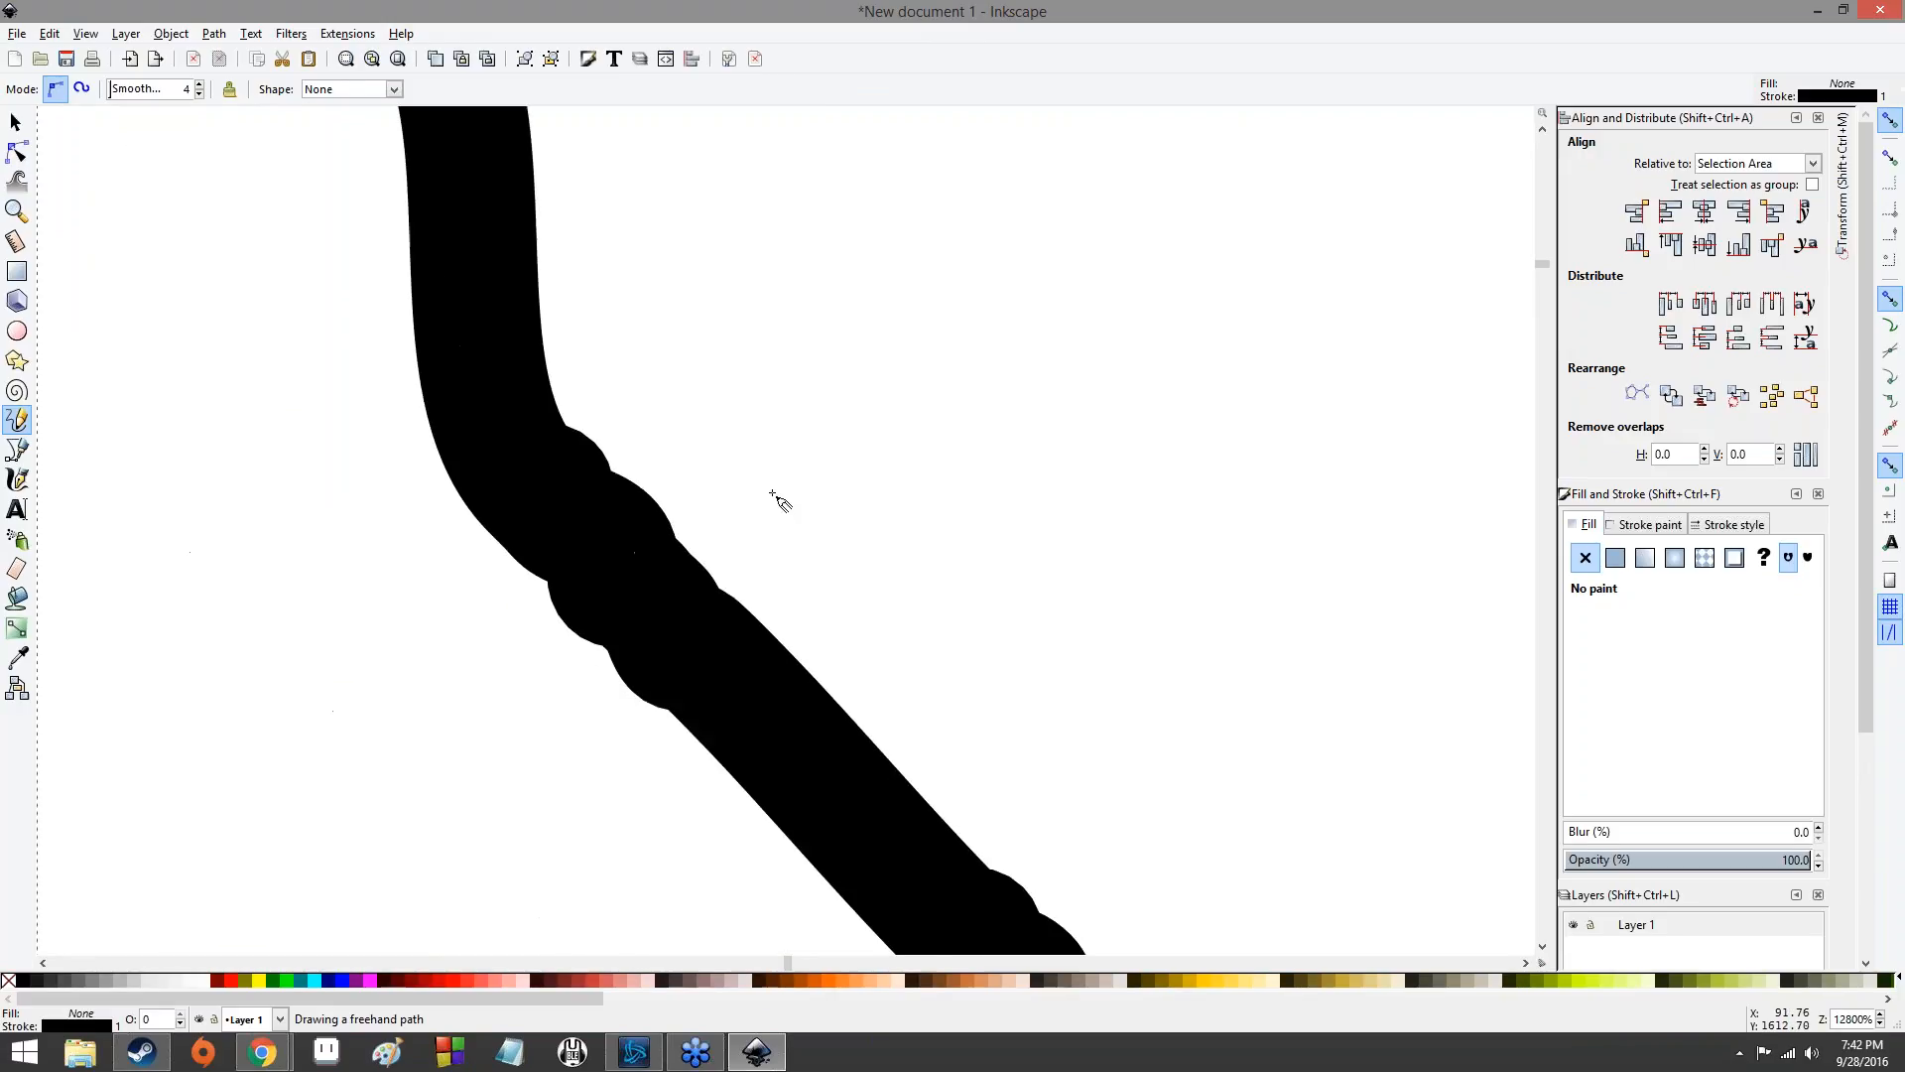
pyautogui.scroll(-1, 878, 635)
pyautogui.scroll(1, 760, 546)
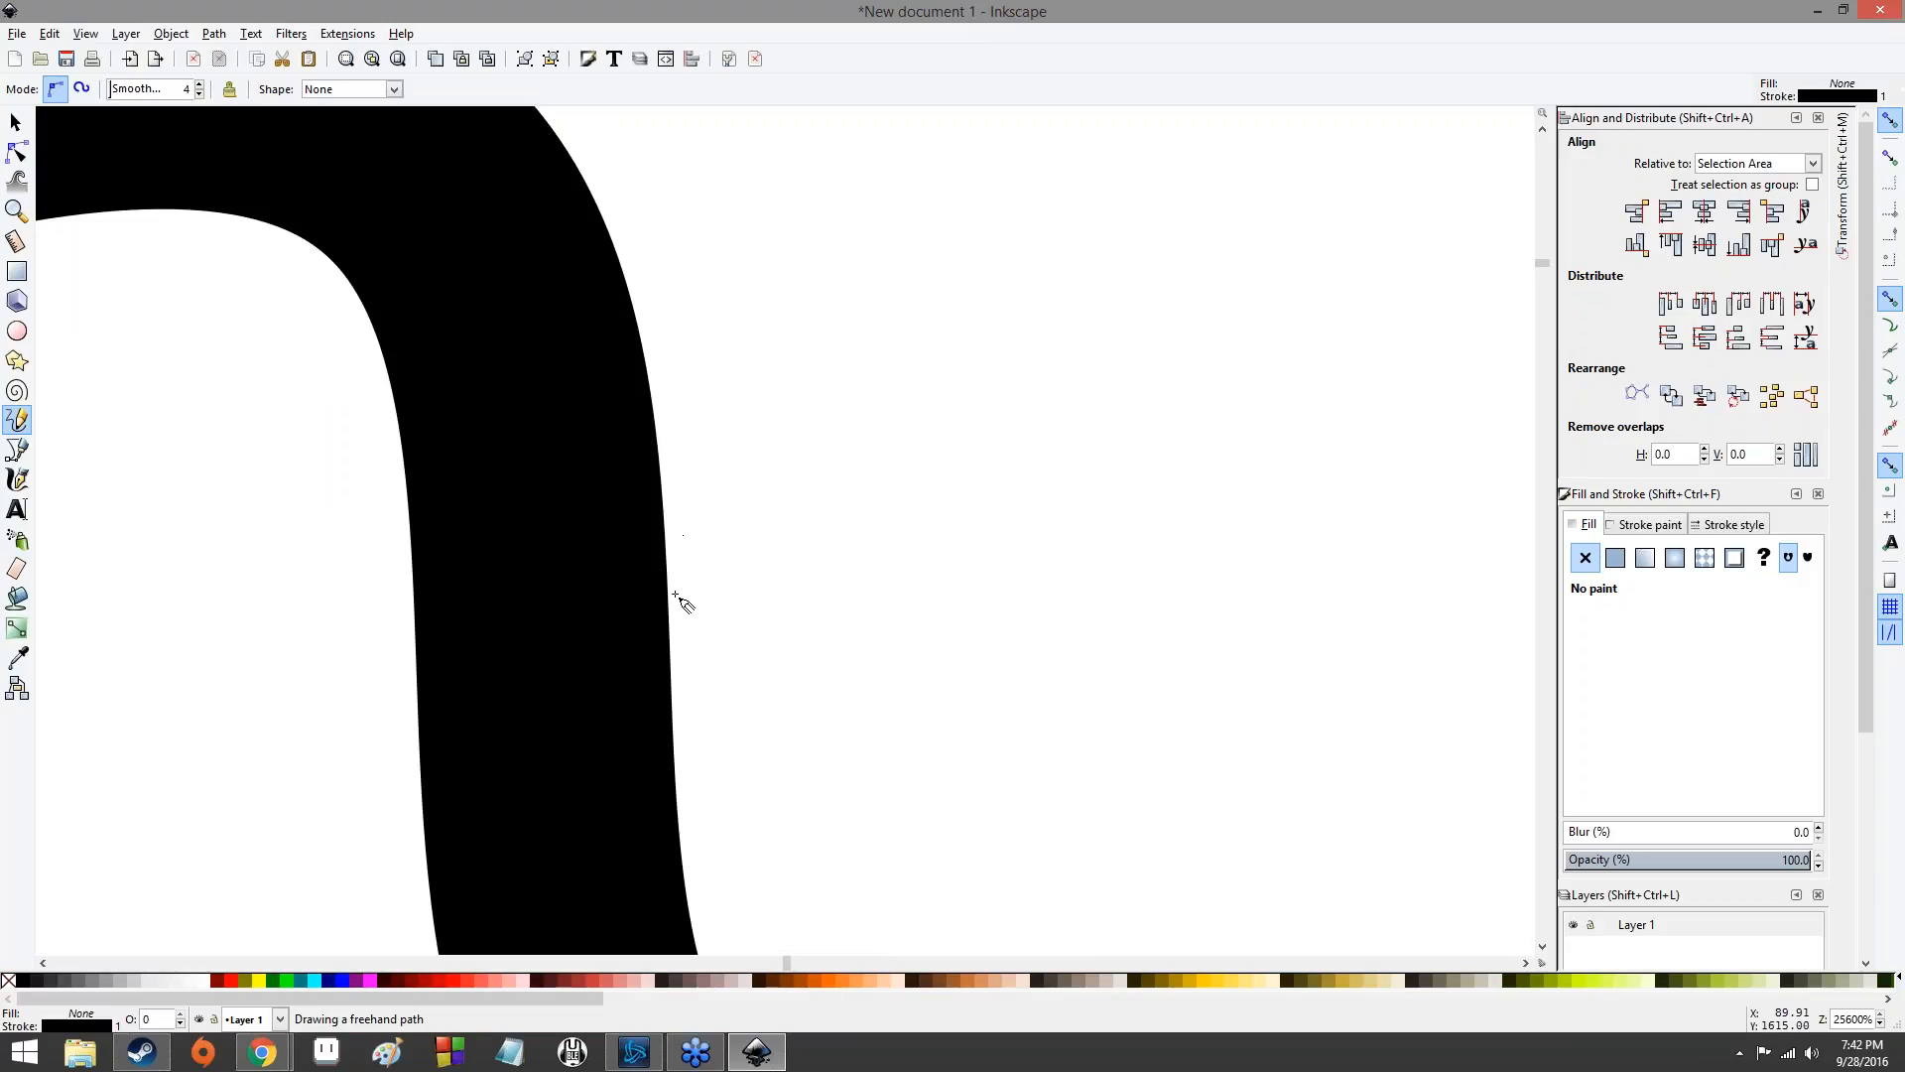
pyautogui.scroll(-1, 712, 743)
pyautogui.moveTo(963, 726); pyautogui.dragTo(824, 344)
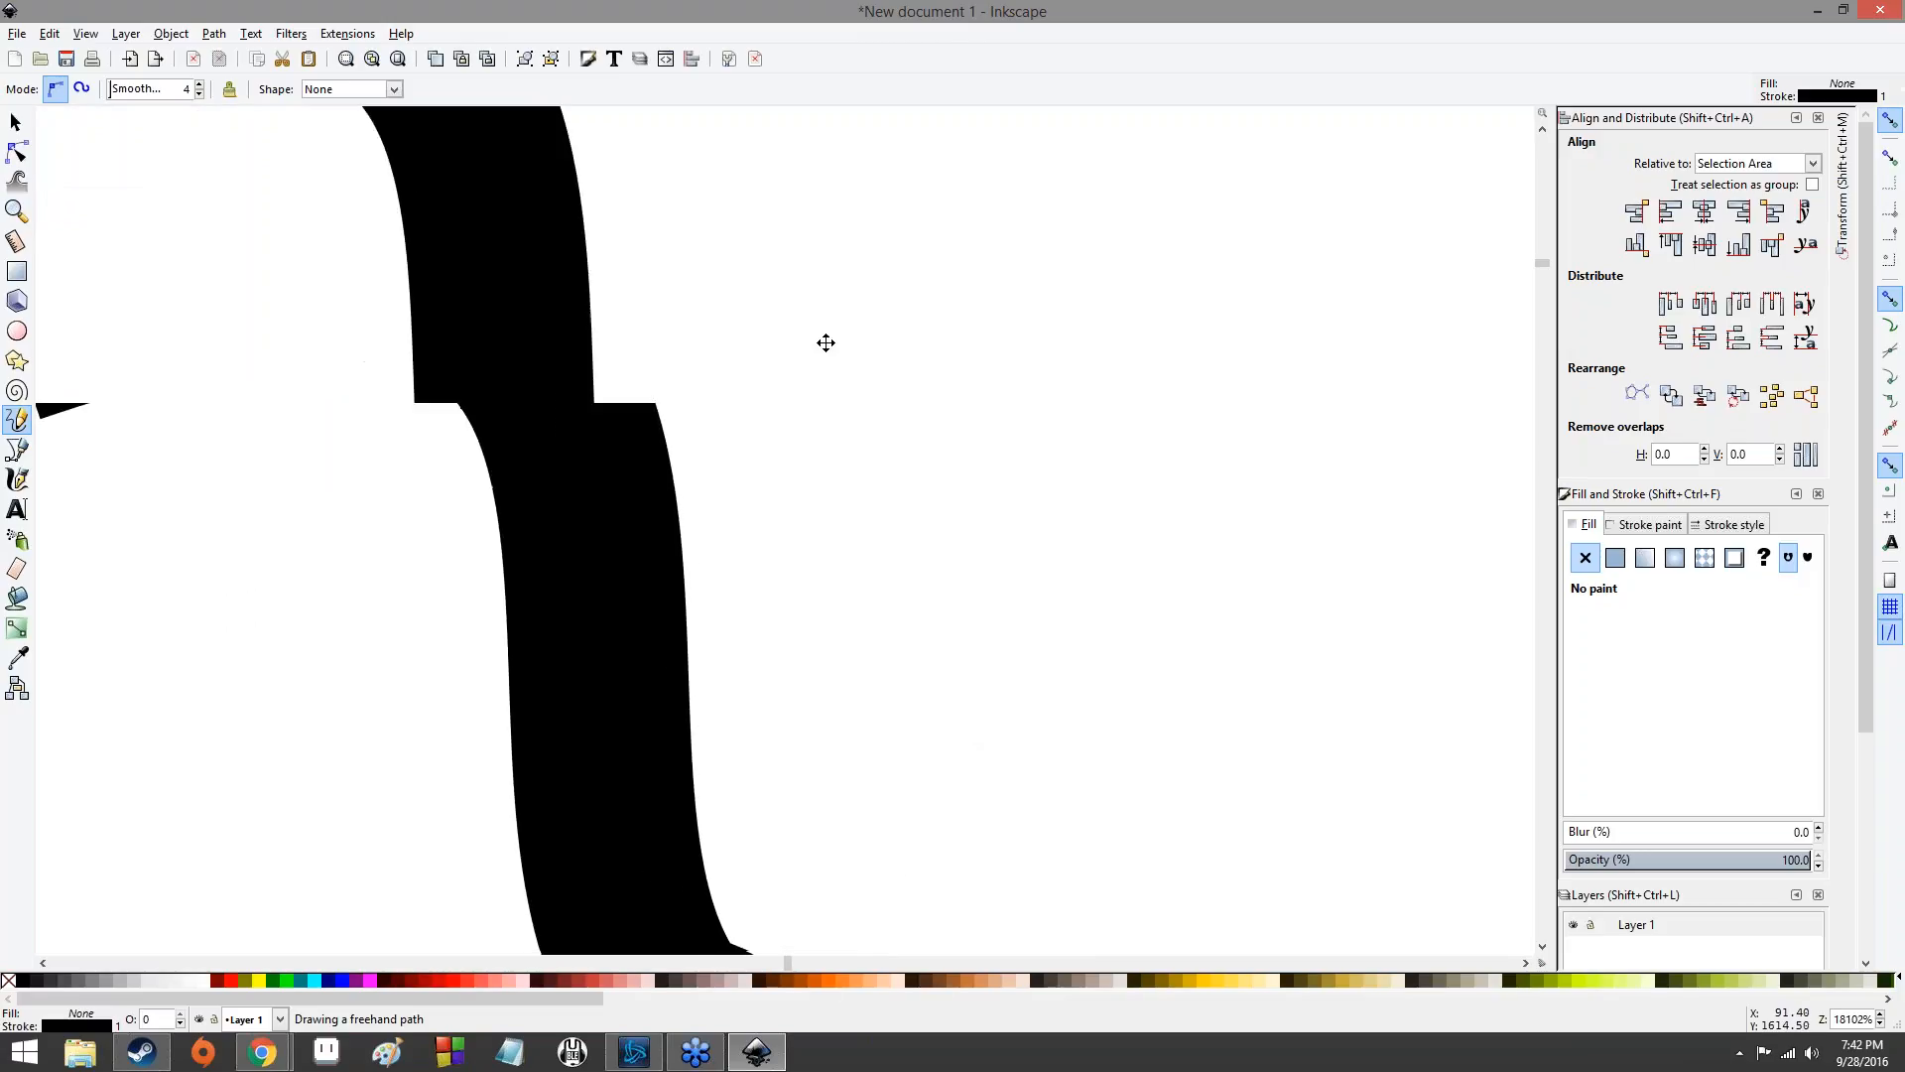
pyautogui.moveTo(927, 658); pyautogui.dragTo(668, 347)
pyautogui.moveTo(966, 577); pyautogui.dragTo(674, 348)
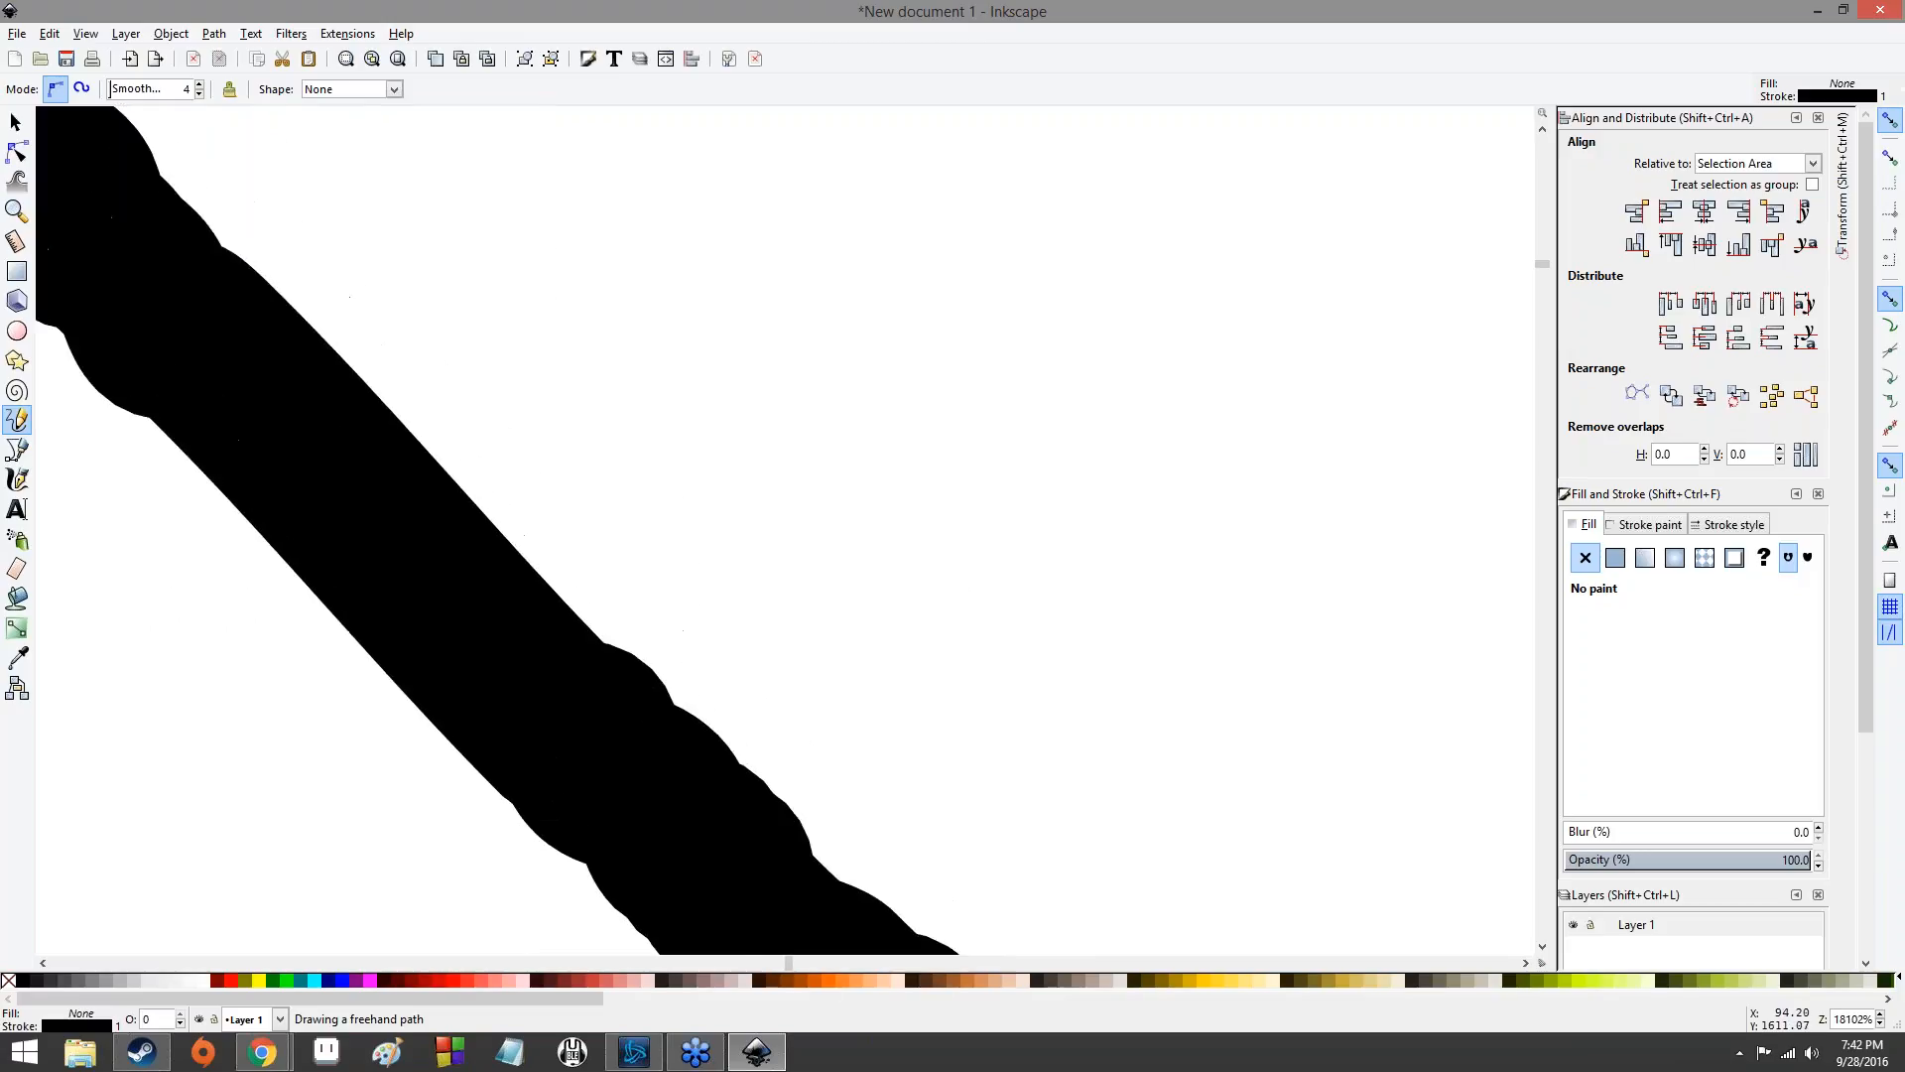
# - Draw a very long diagonal freehand line above and right of the page, and inspect its shape up close
pyautogui.scroll(-5, 640, 596)
pyautogui.scroll(-15, 695, 595)
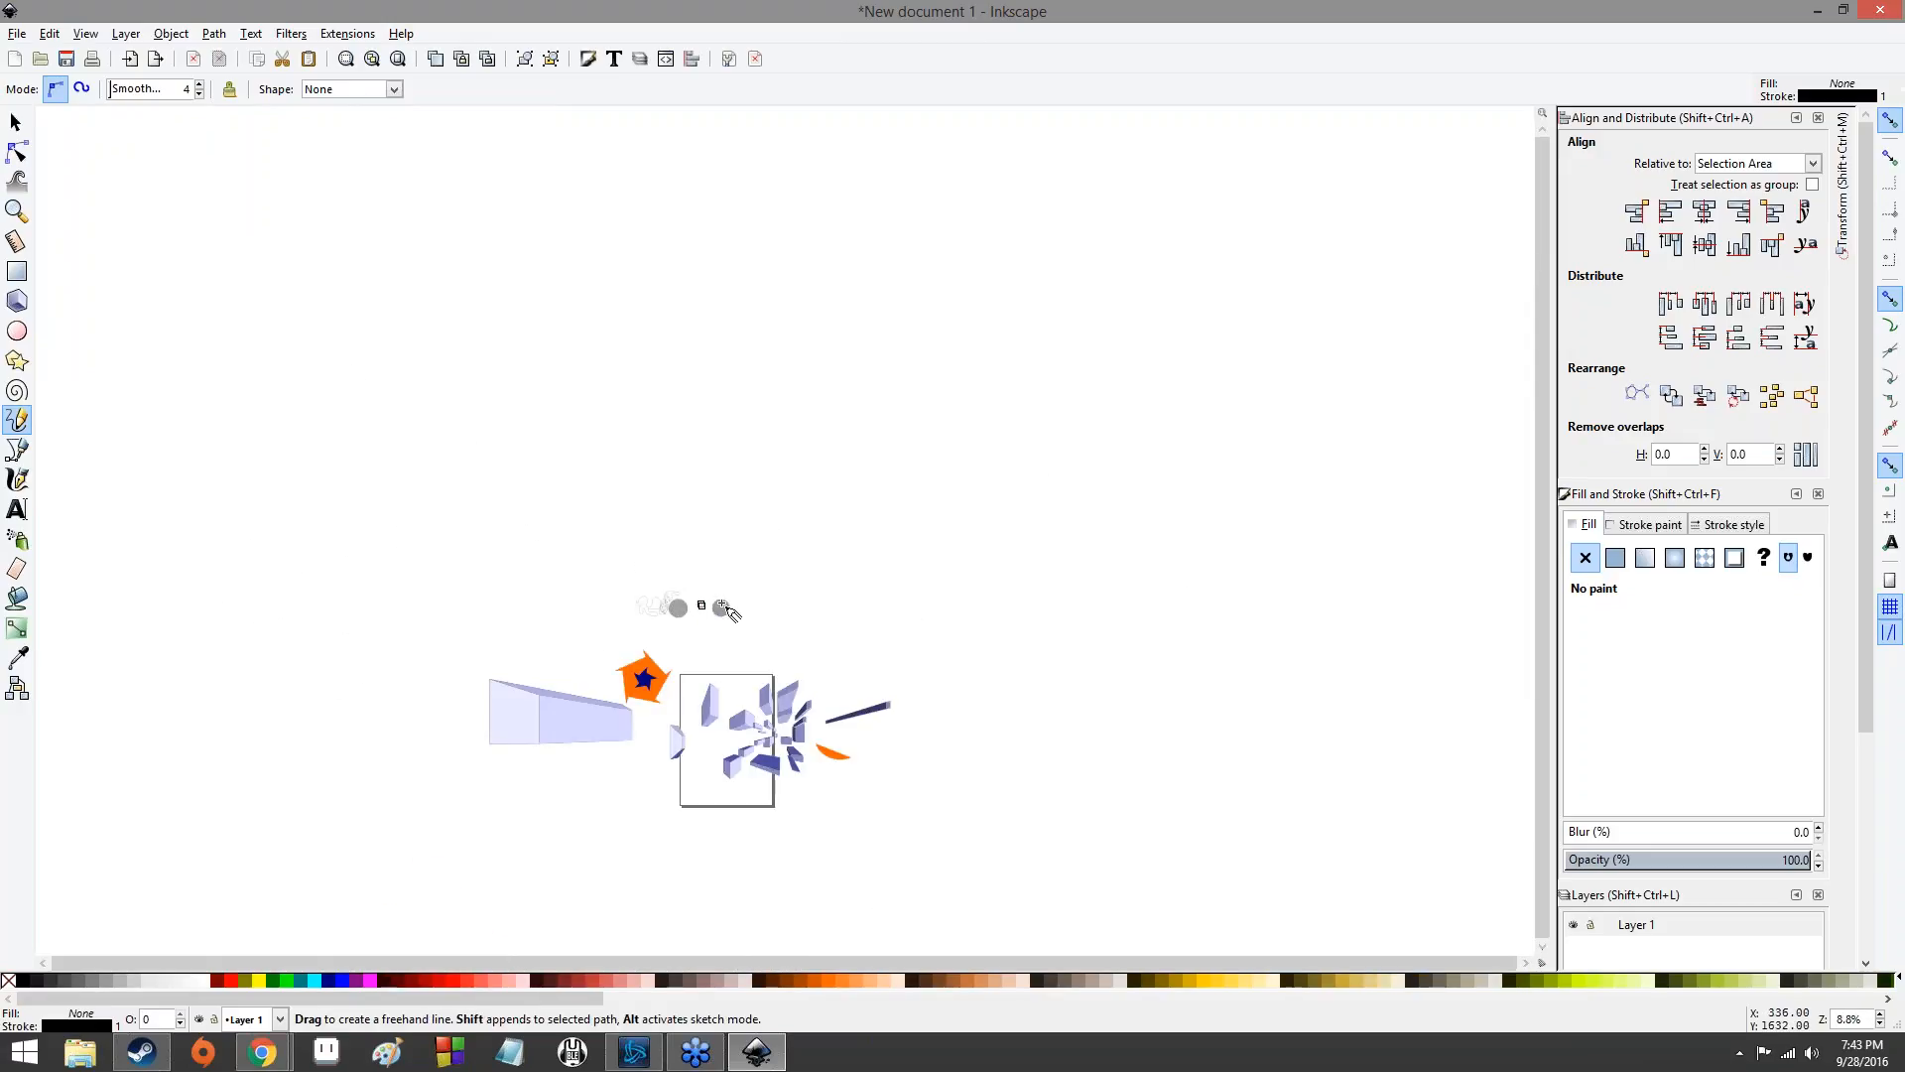
pyautogui.scroll(-3, 714, 613)
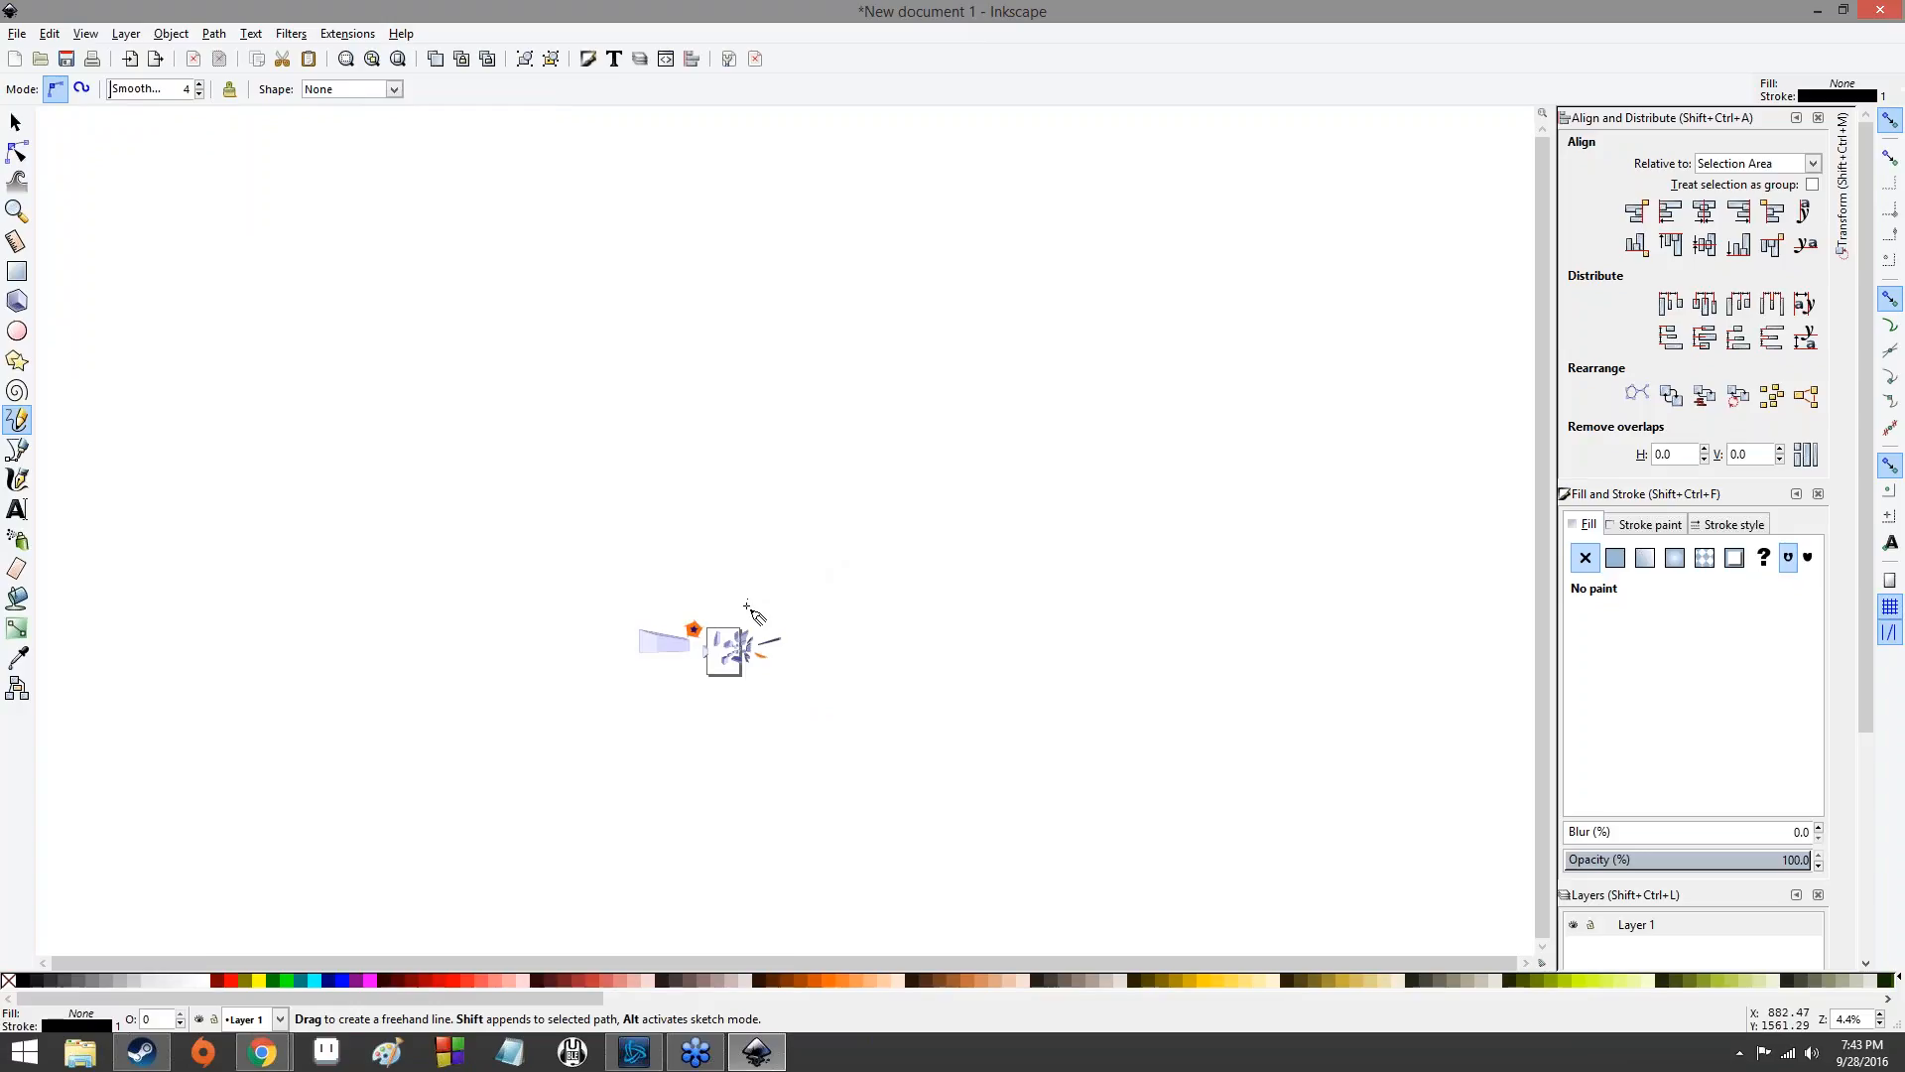
pyautogui.moveTo(746, 605); pyautogui.dragTo(776, 637)
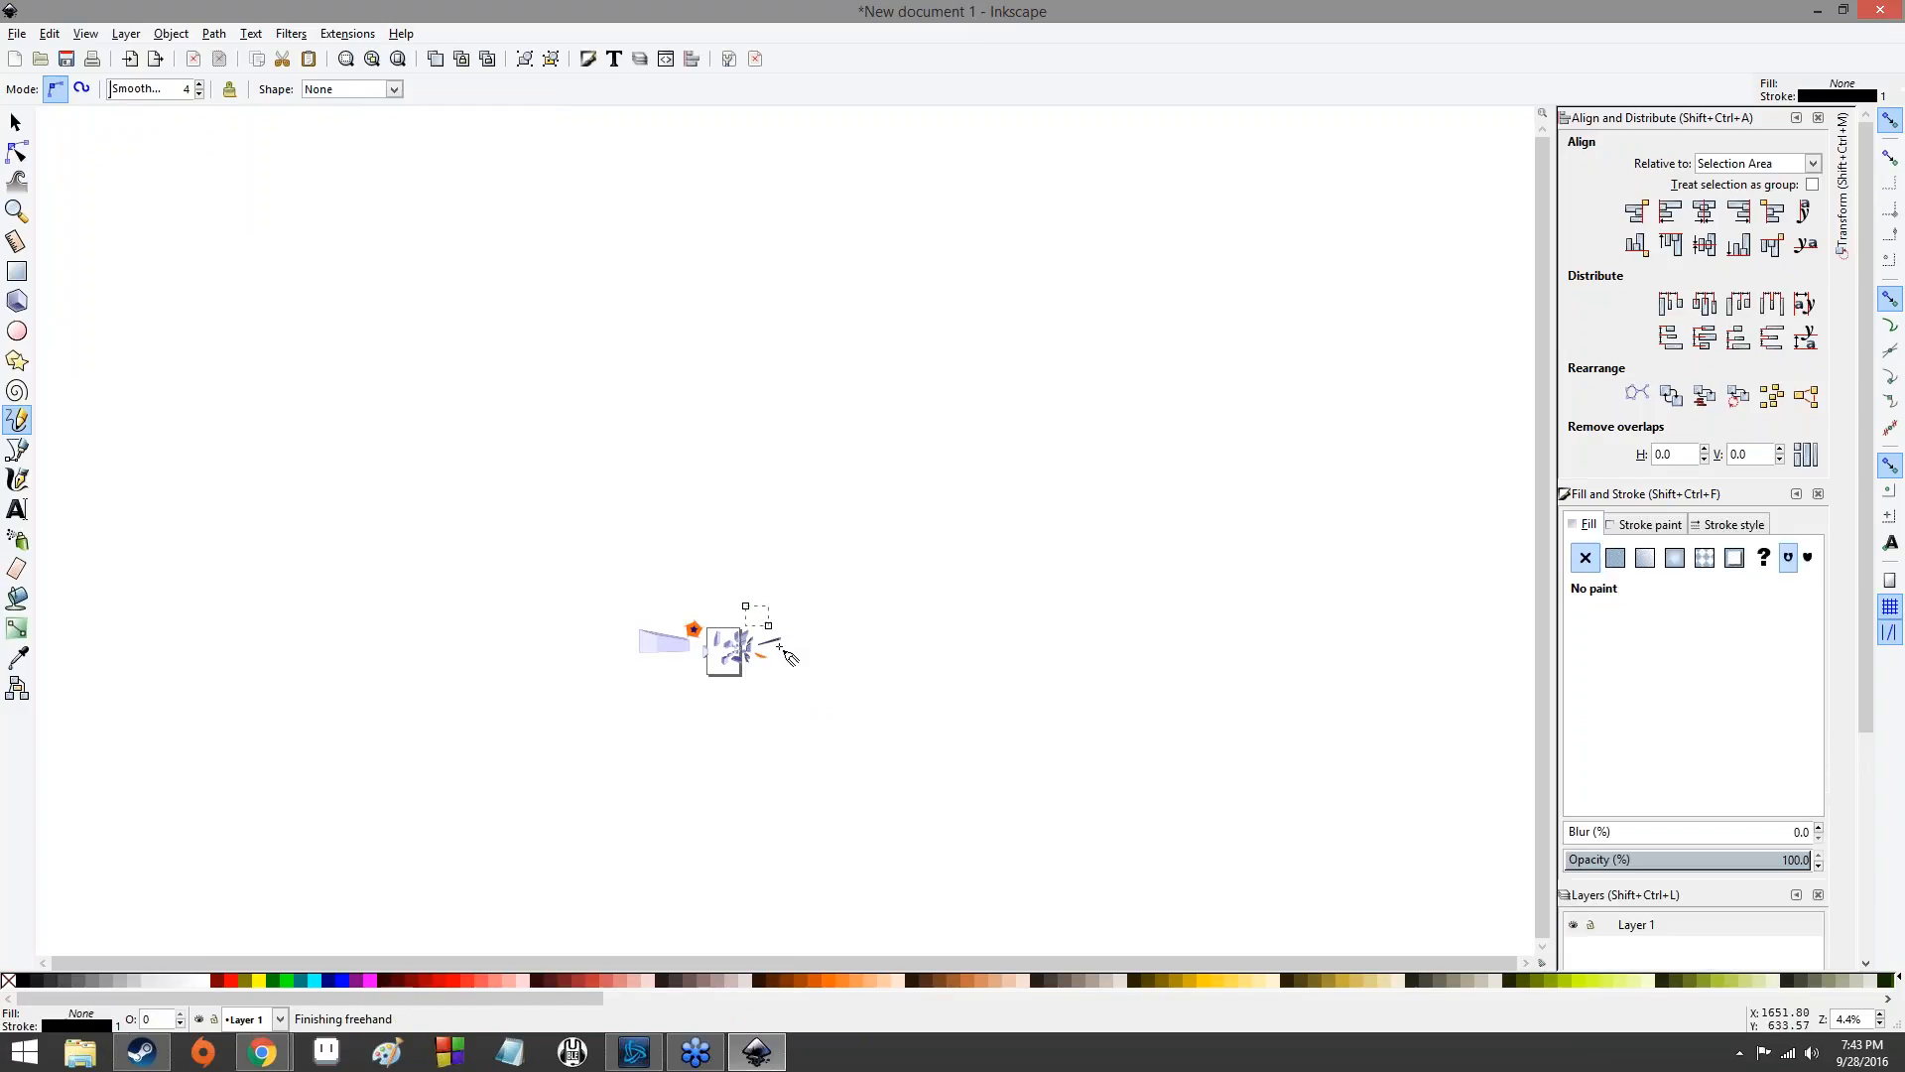
pyautogui.scroll(3, 764, 633)
pyautogui.scroll(-2, 764, 632)
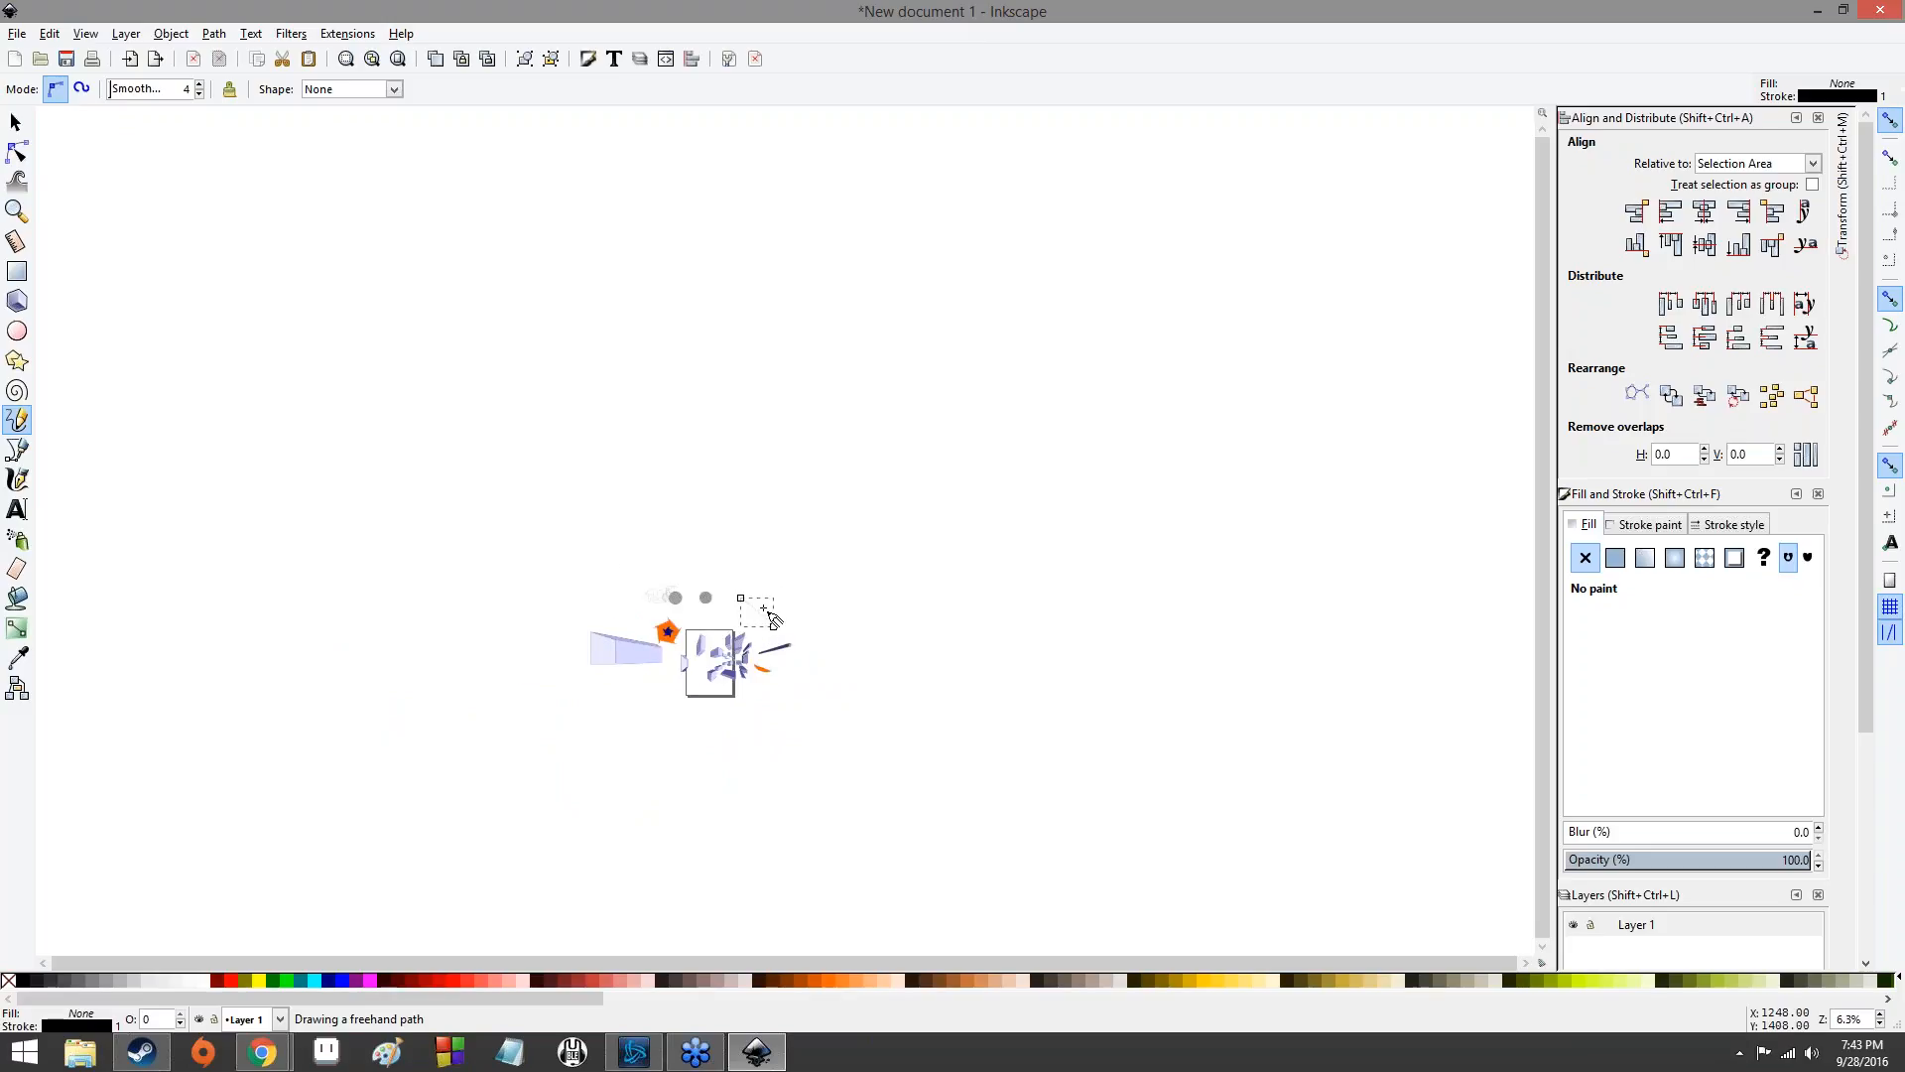
pyautogui.scroll(2, 772, 617)
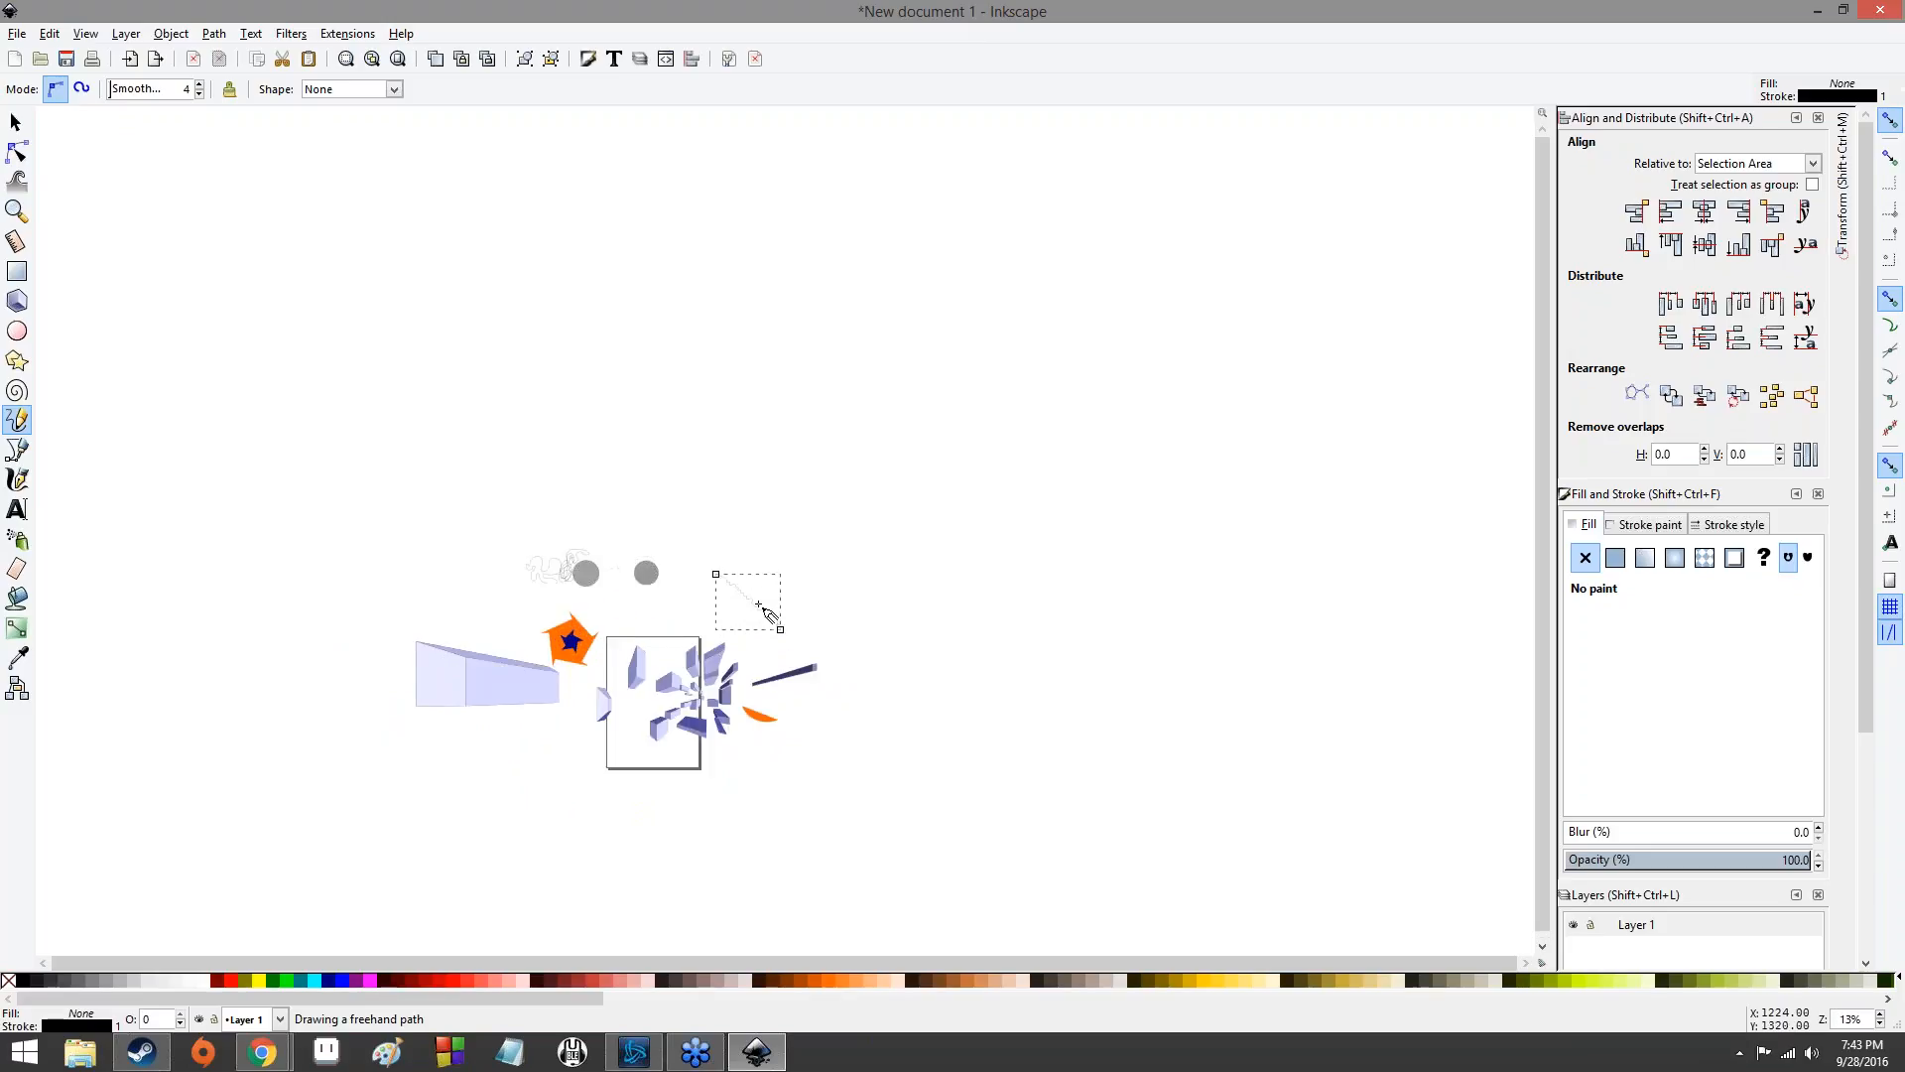
pyautogui.scroll(9, 764, 611)
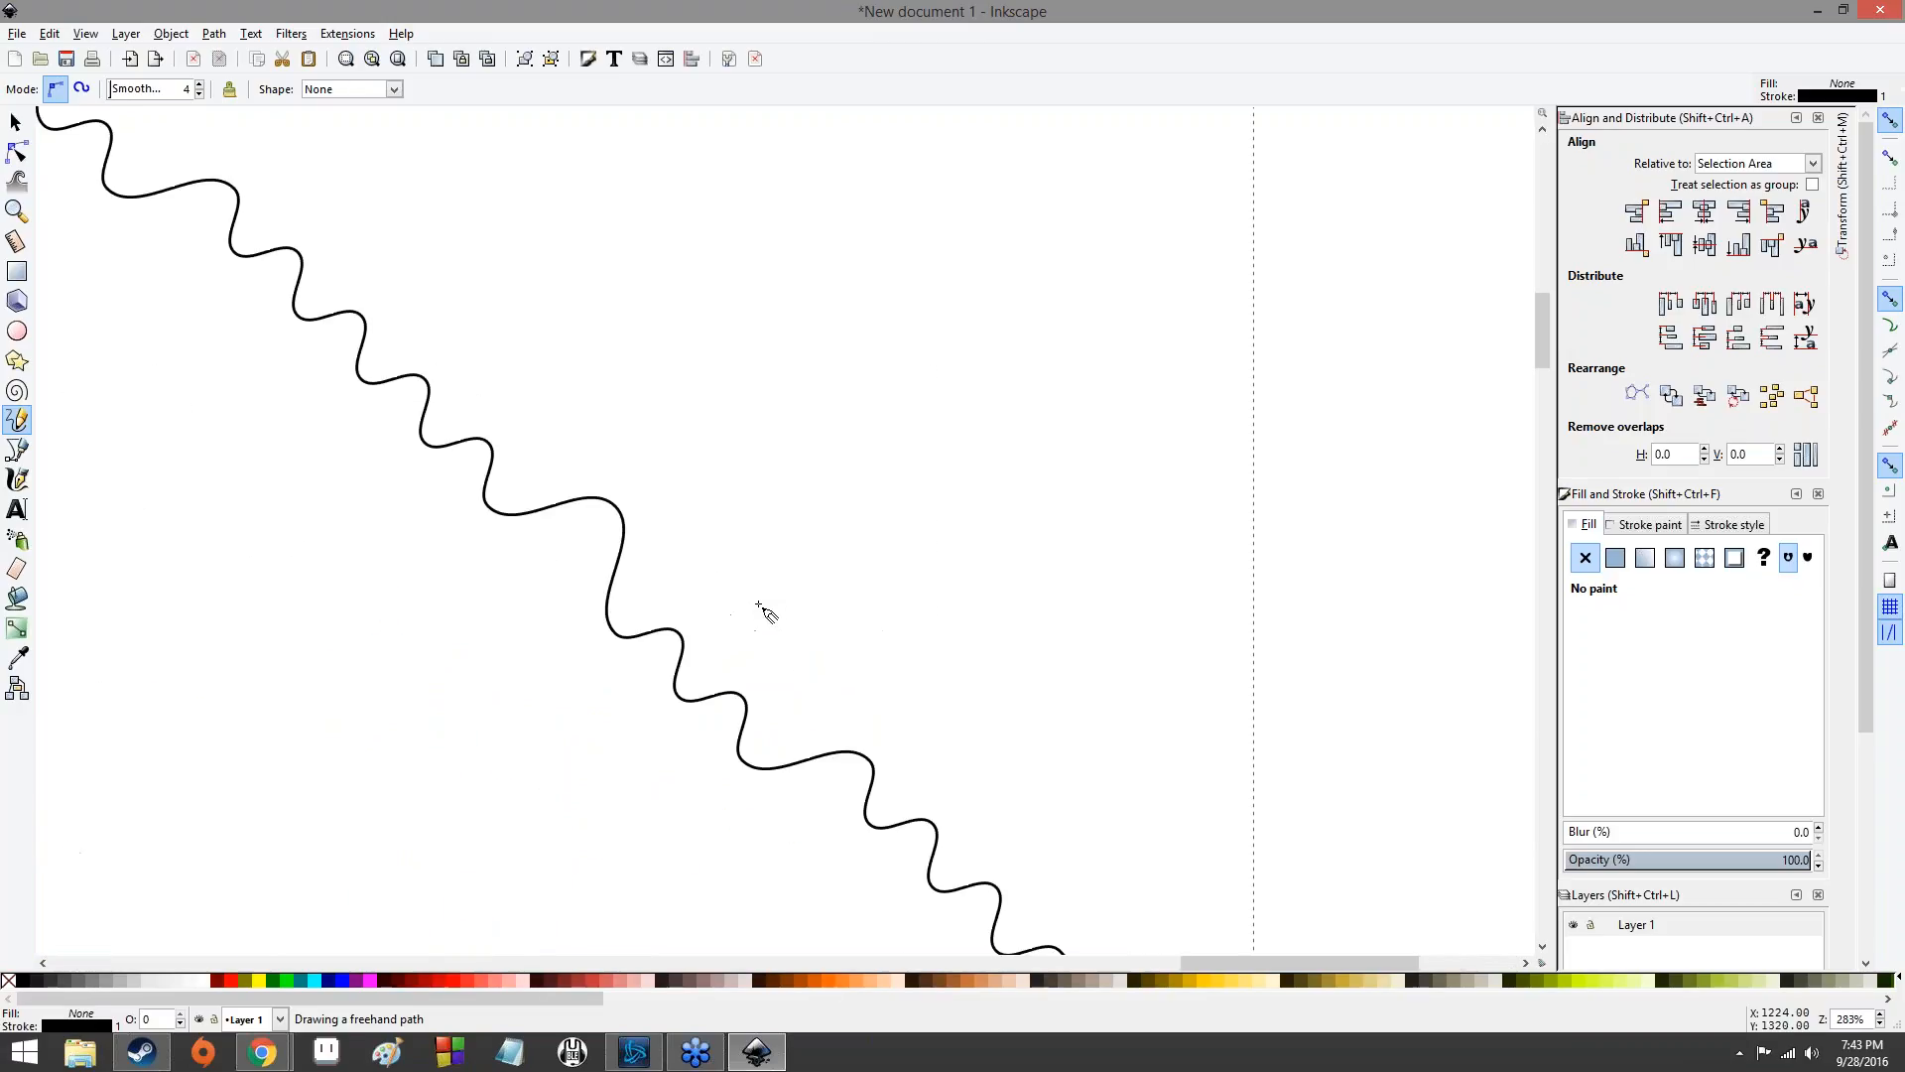
pyautogui.scroll(-1, 764, 610)
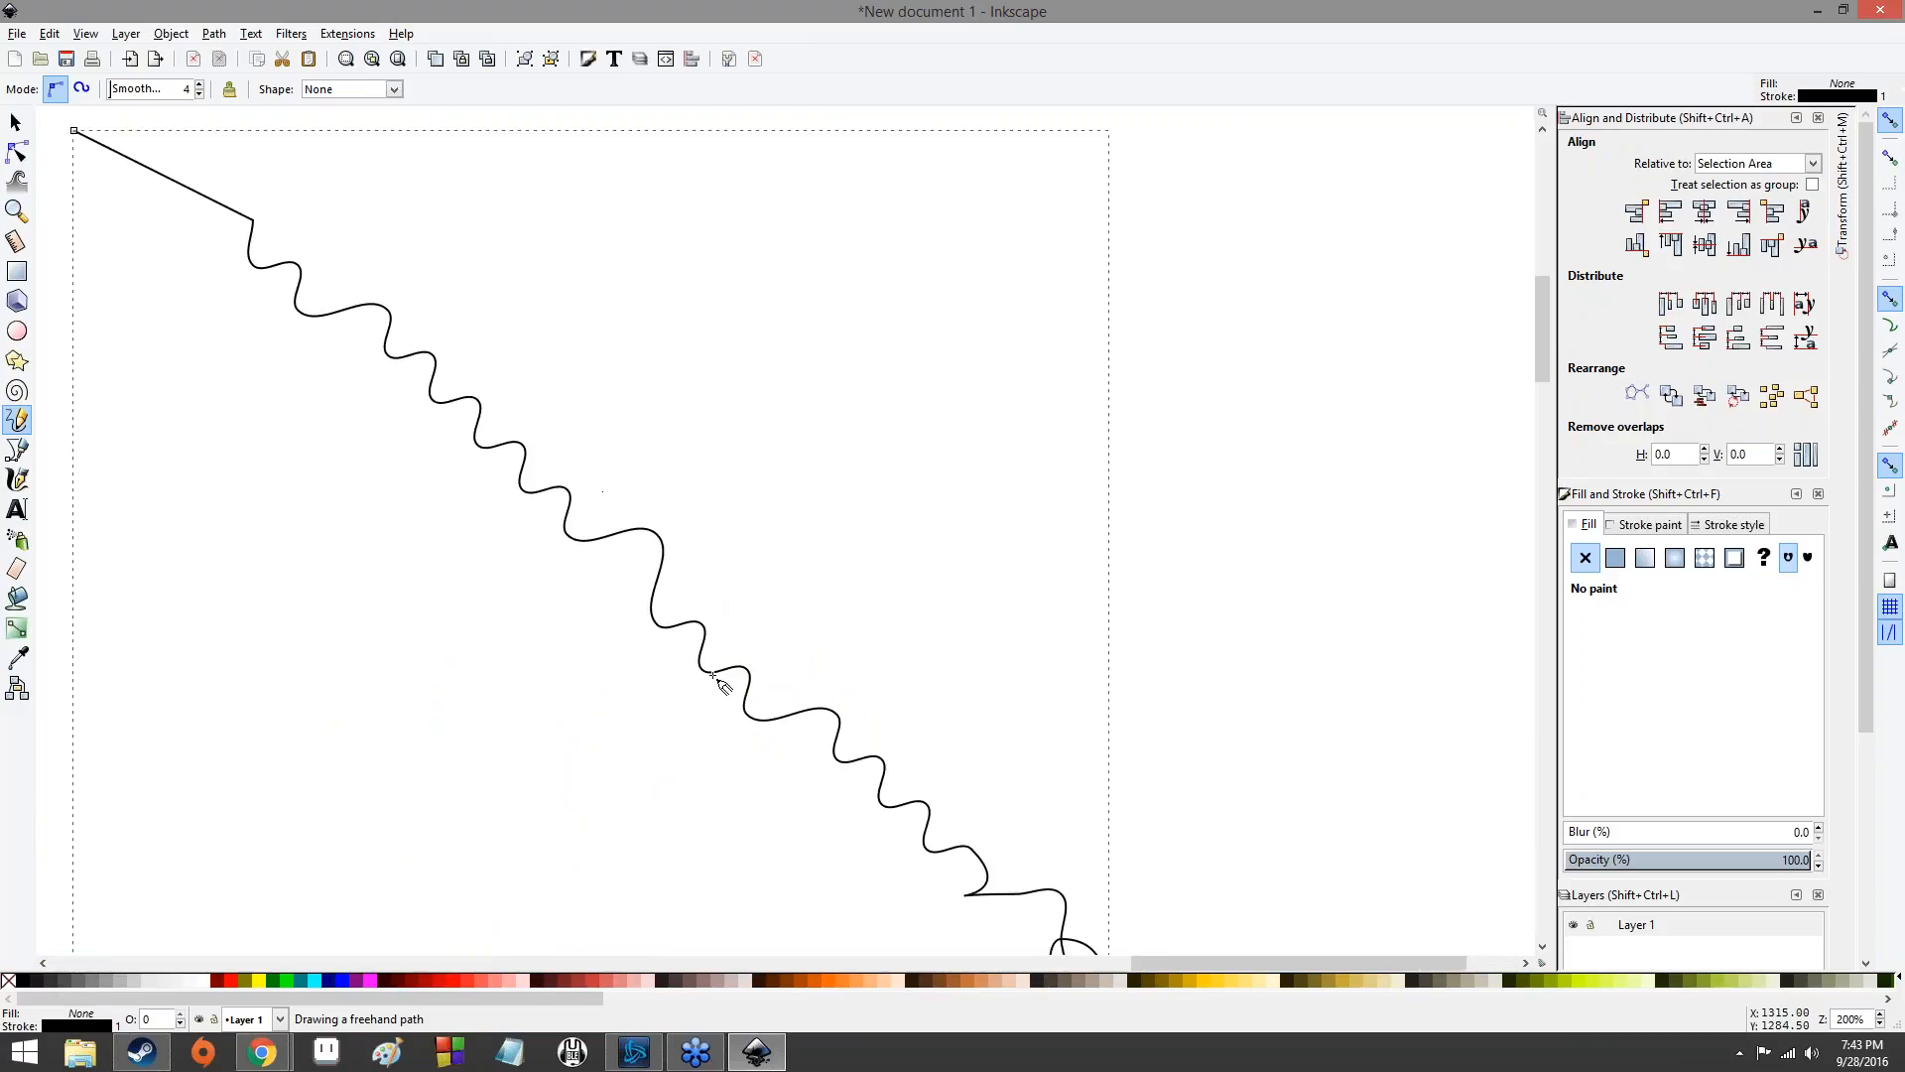
# - Draw a short diagonal freehand stroke in the empty area above the page, below the spiral
pyautogui.moveTo(606, 639); pyautogui.dragTo(780, 513)
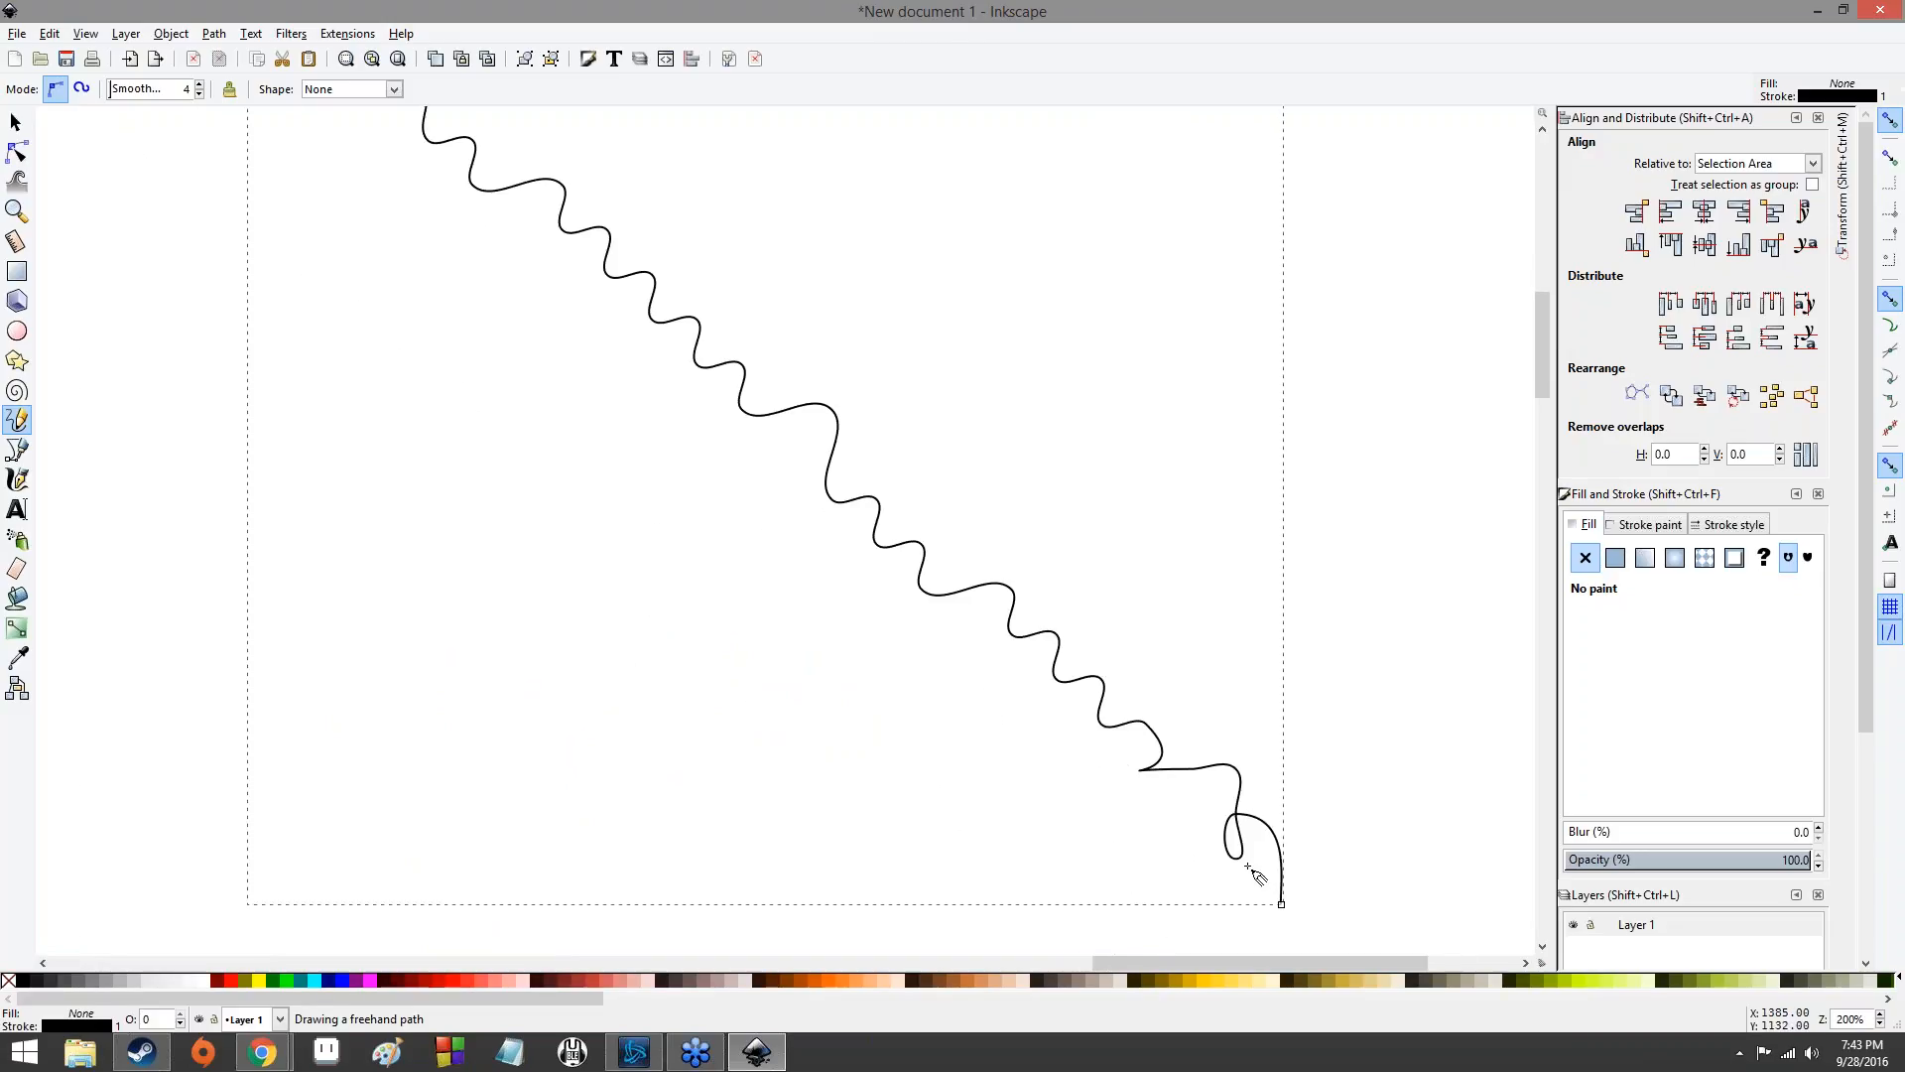
pyautogui.moveTo(772, 636); pyautogui.dragTo(1416, 545)
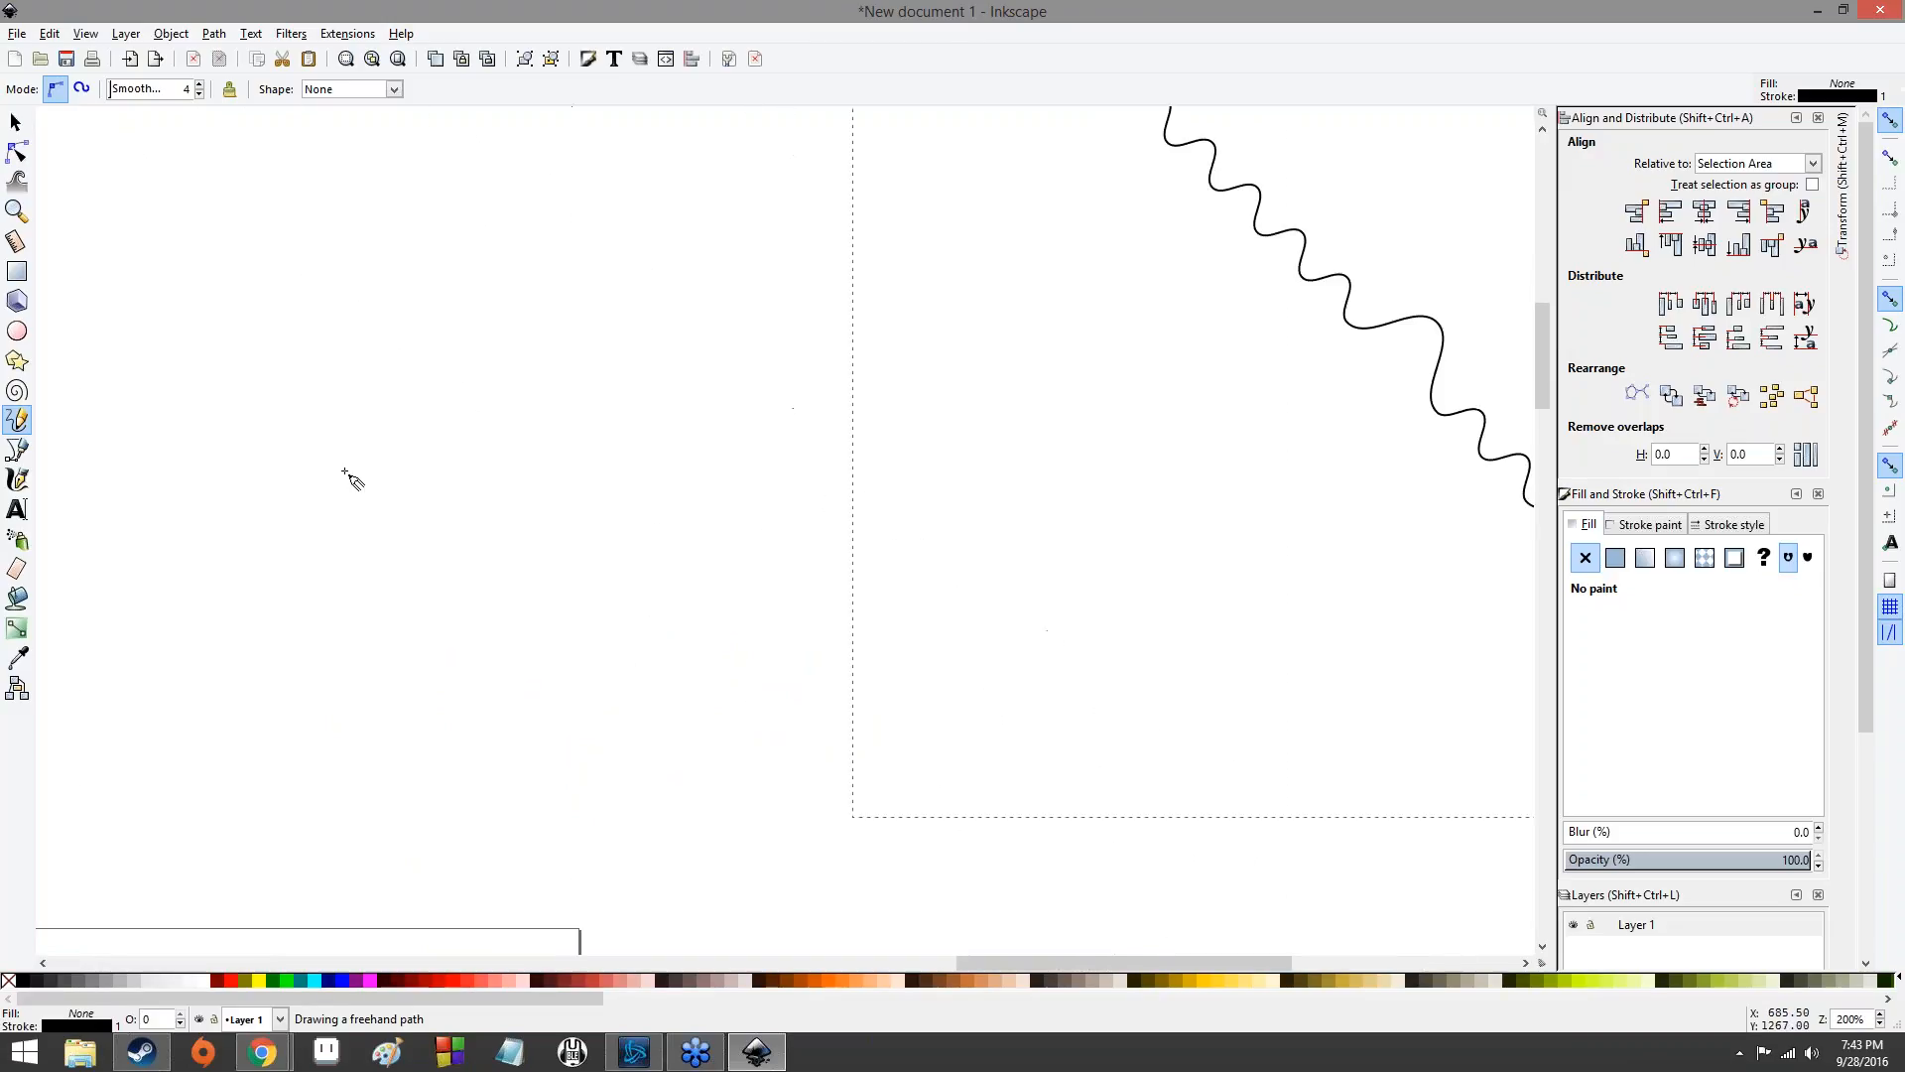
pyautogui.moveTo(143, 334); pyautogui.dragTo(319, 630)
# - Examine the outline of the new diagonal freehand stroke up close along its length
pyautogui.moveTo(365, 503)
pyautogui.mouseDown()
pyautogui.moveTo(451, 485)
pyautogui.moveTo(779, 562)
pyautogui.mouseUp()
pyautogui.scroll(-3, 750, 564)
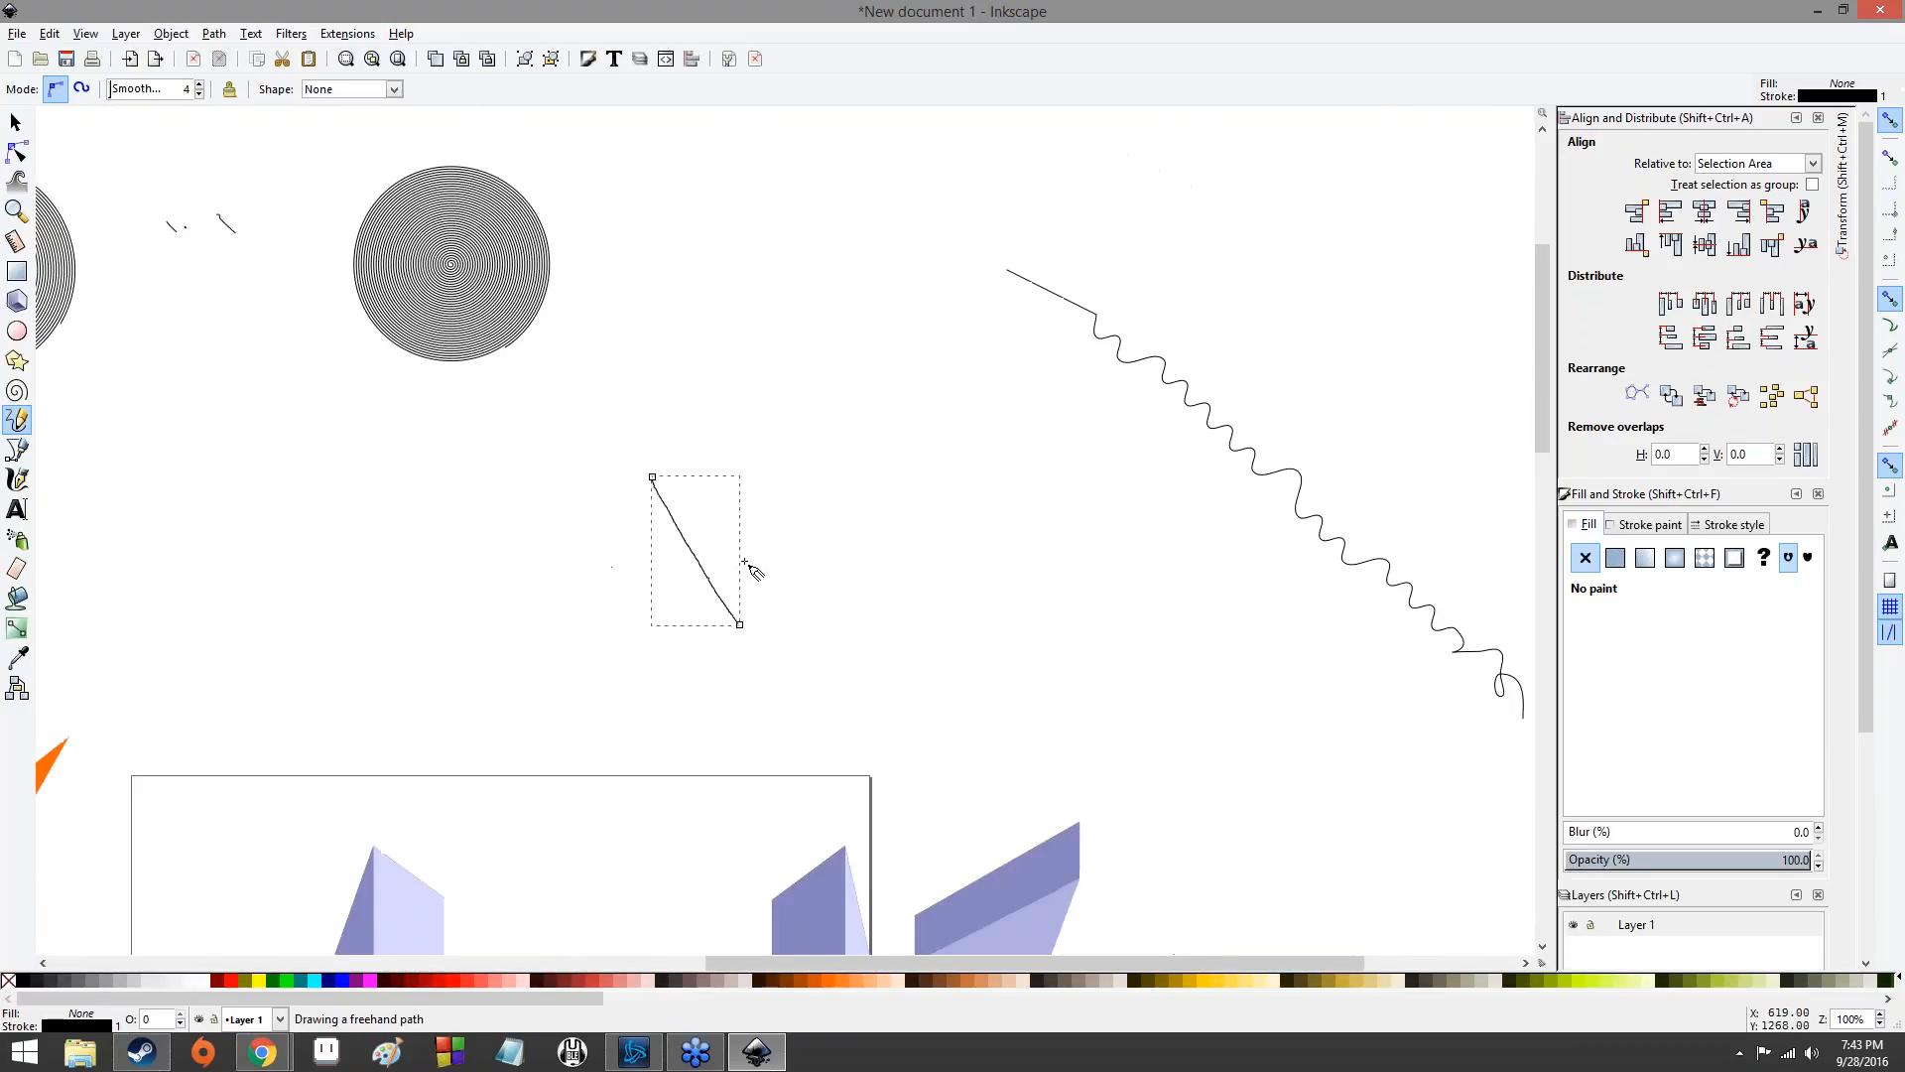
pyautogui.scroll(-2, 739, 573)
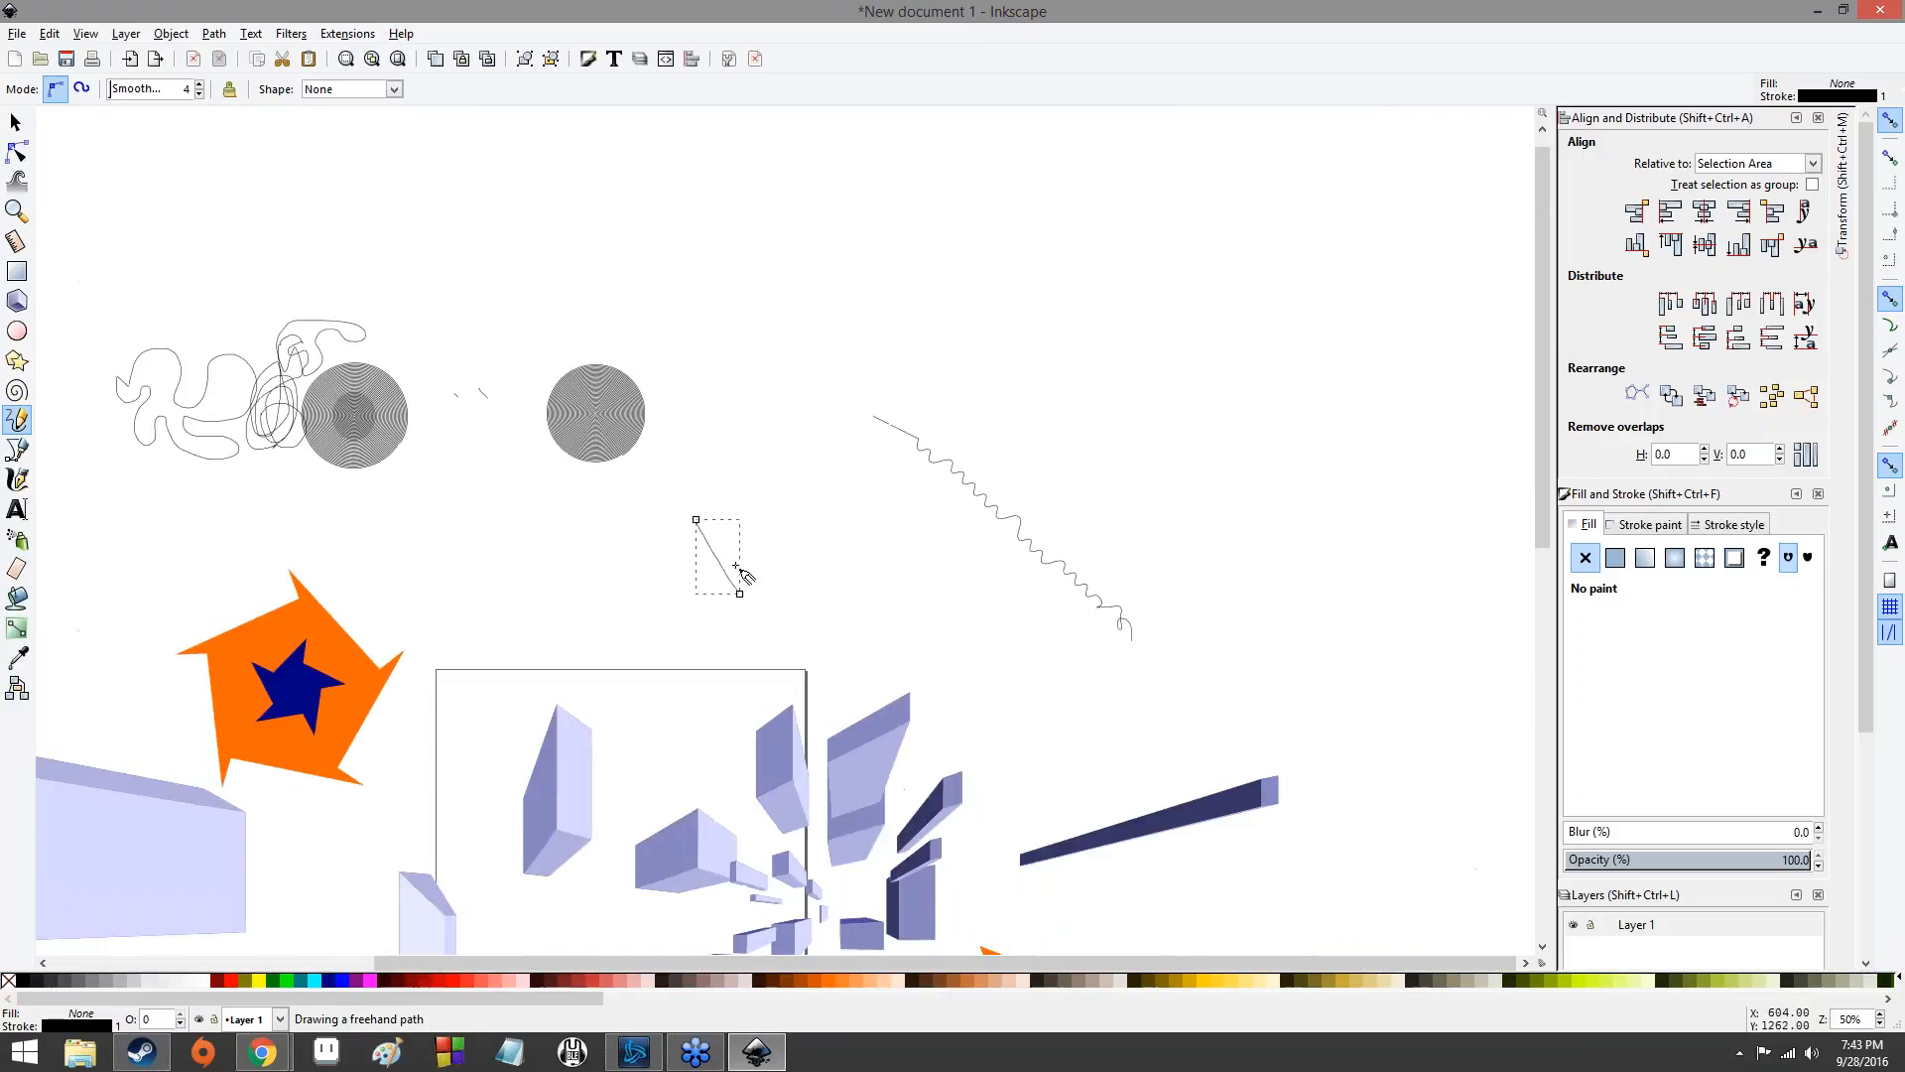
pyautogui.scroll(8, 745, 567)
pyautogui.scroll(5, 647, 552)
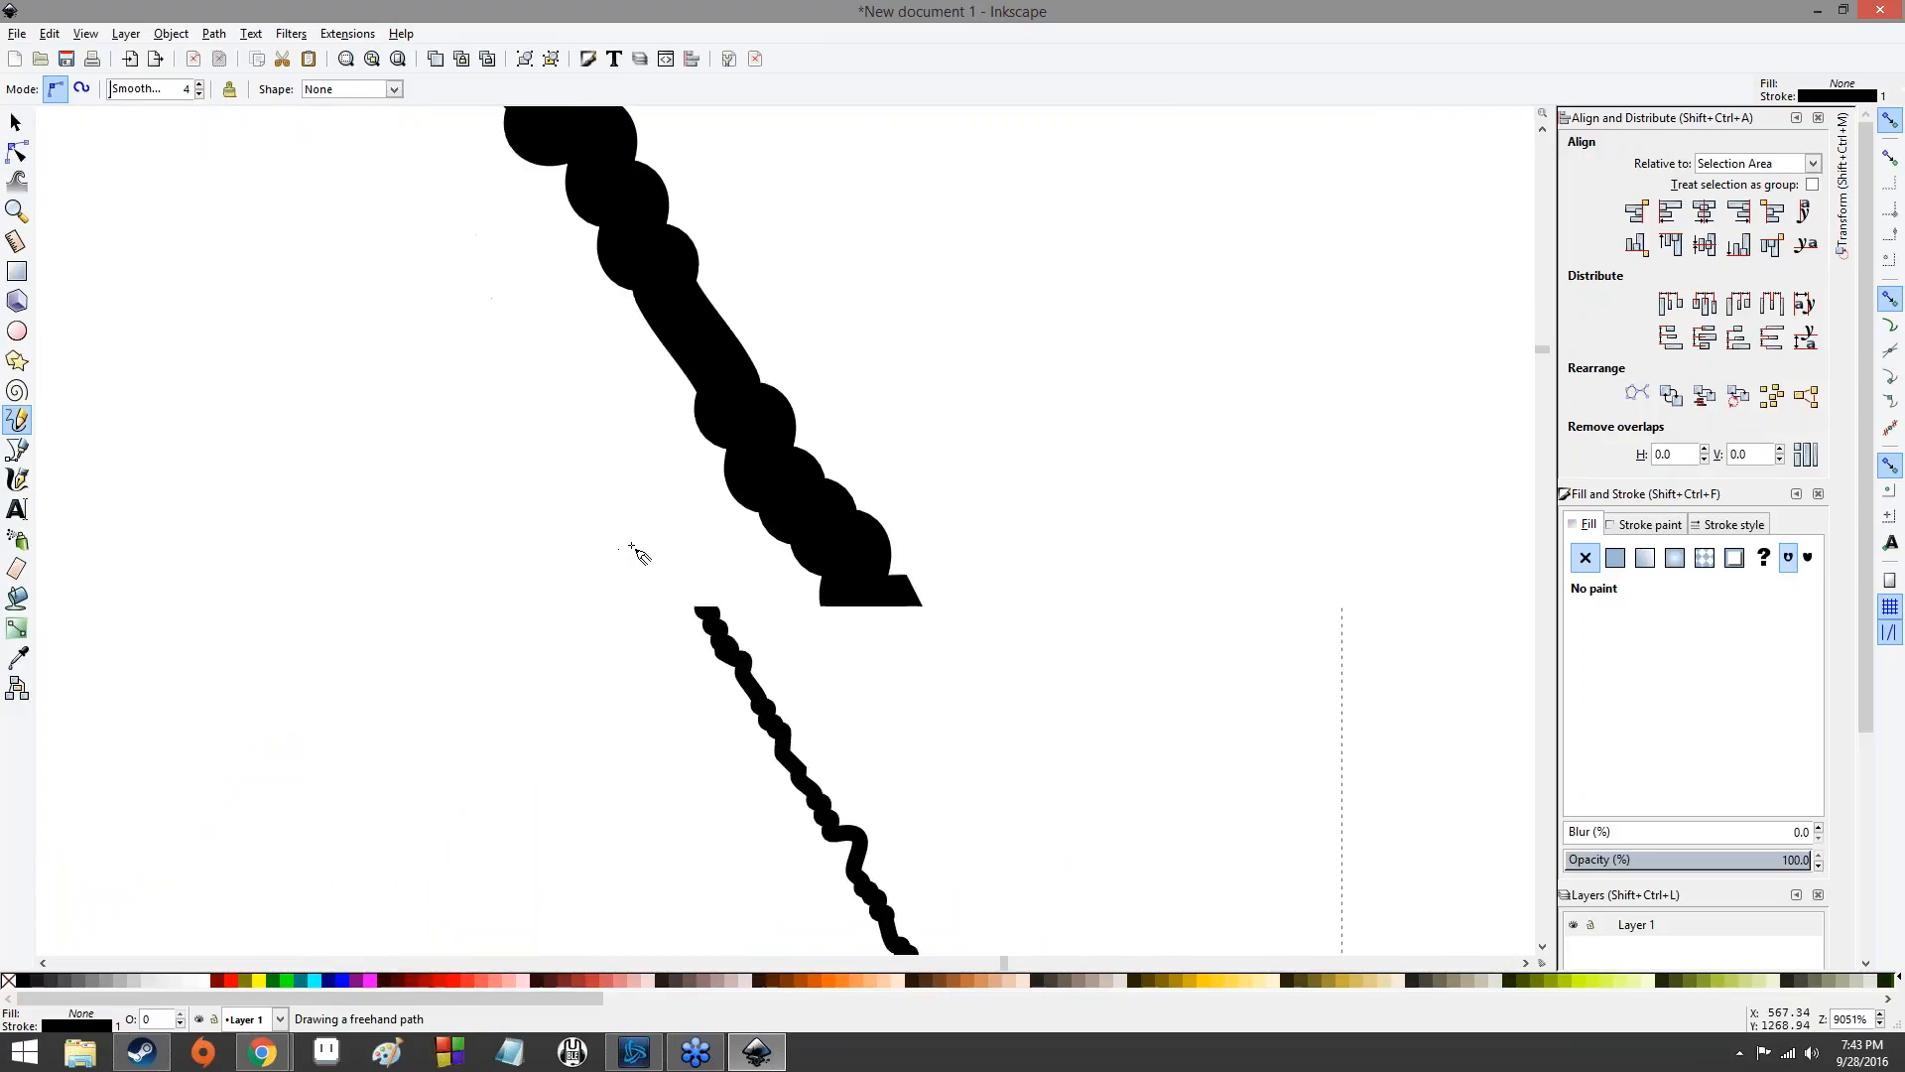
pyautogui.scroll(-2, 968, 606)
pyautogui.moveTo(1064, 624); pyautogui.dragTo(800, 445)
pyautogui.moveTo(963, 779); pyautogui.dragTo(757, 579)
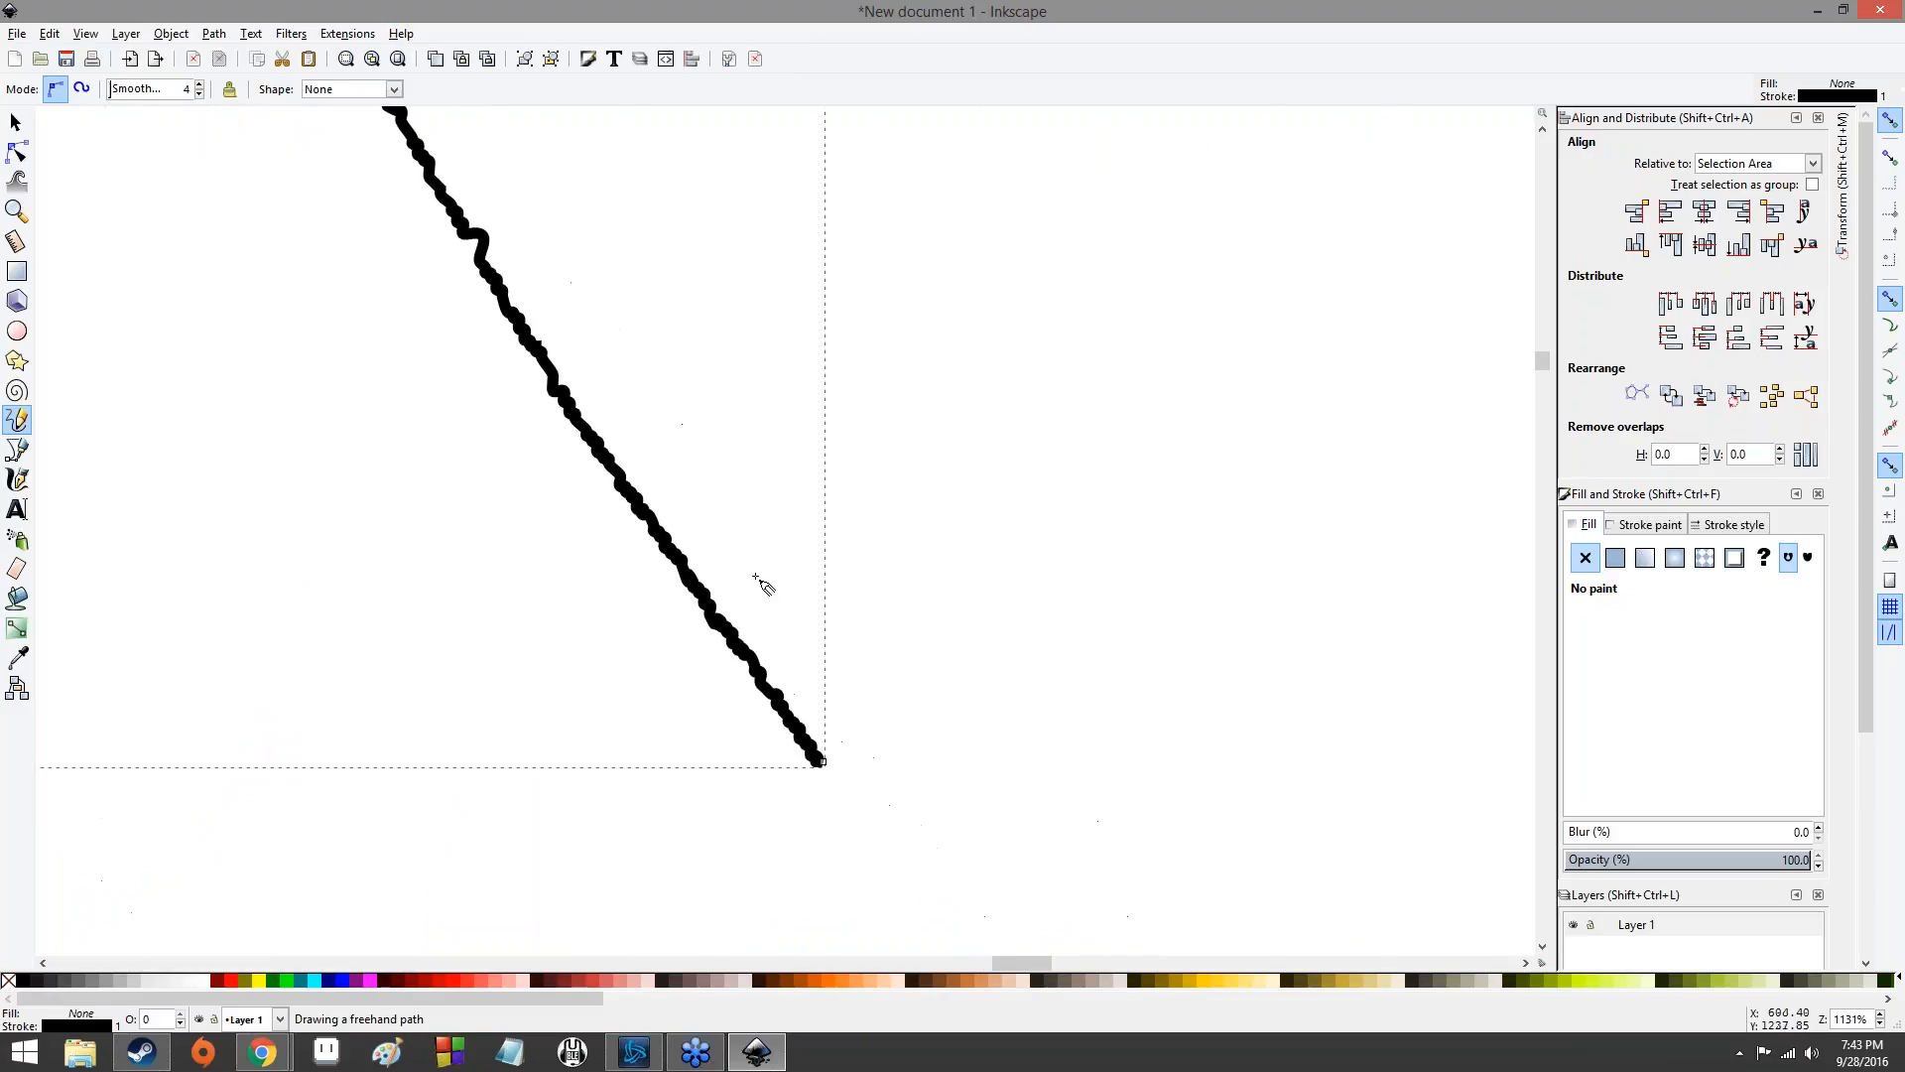
pyautogui.scroll(-3, 510, 545)
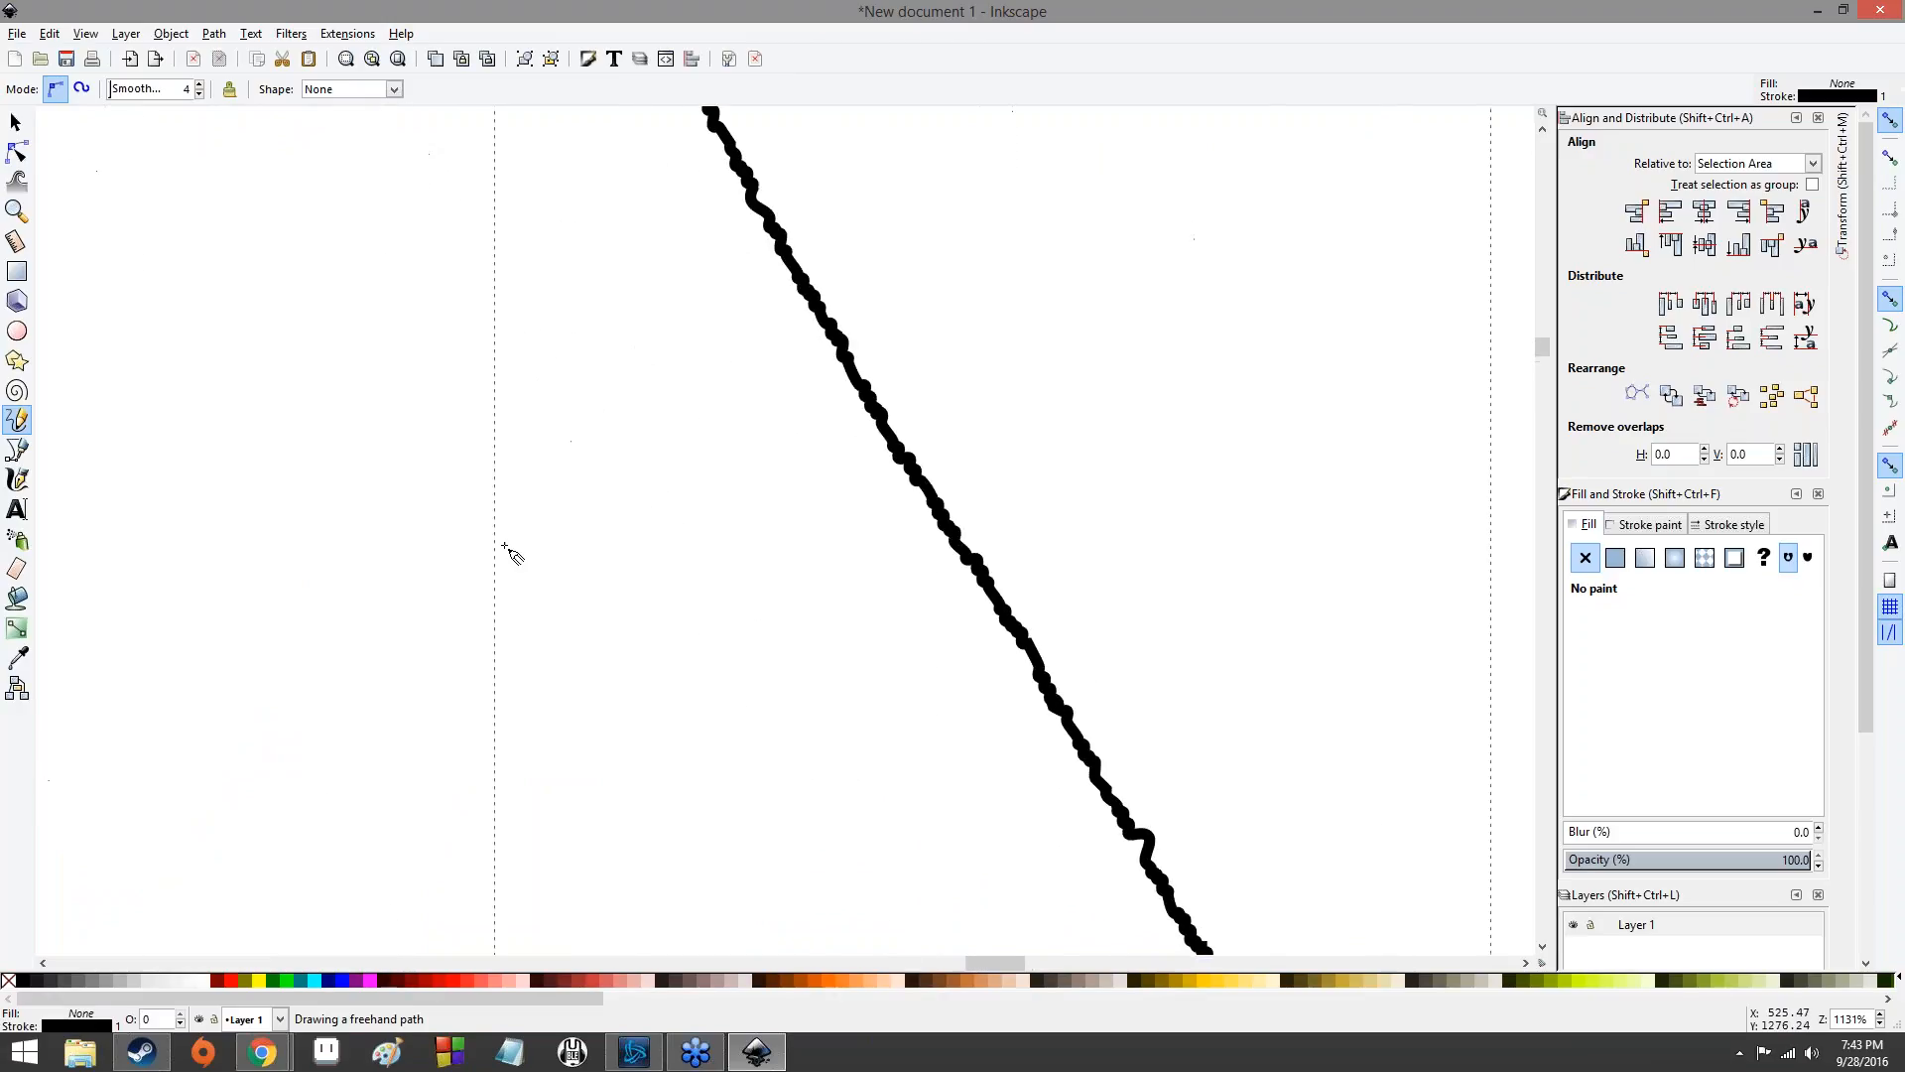
# - Draw a second, longer diagonal freehand stroke beside the first one above the page, and inspect its outline up close
pyautogui.scroll(-2, 285, 513)
pyautogui.moveTo(263, 541); pyautogui.dragTo(503, 851)
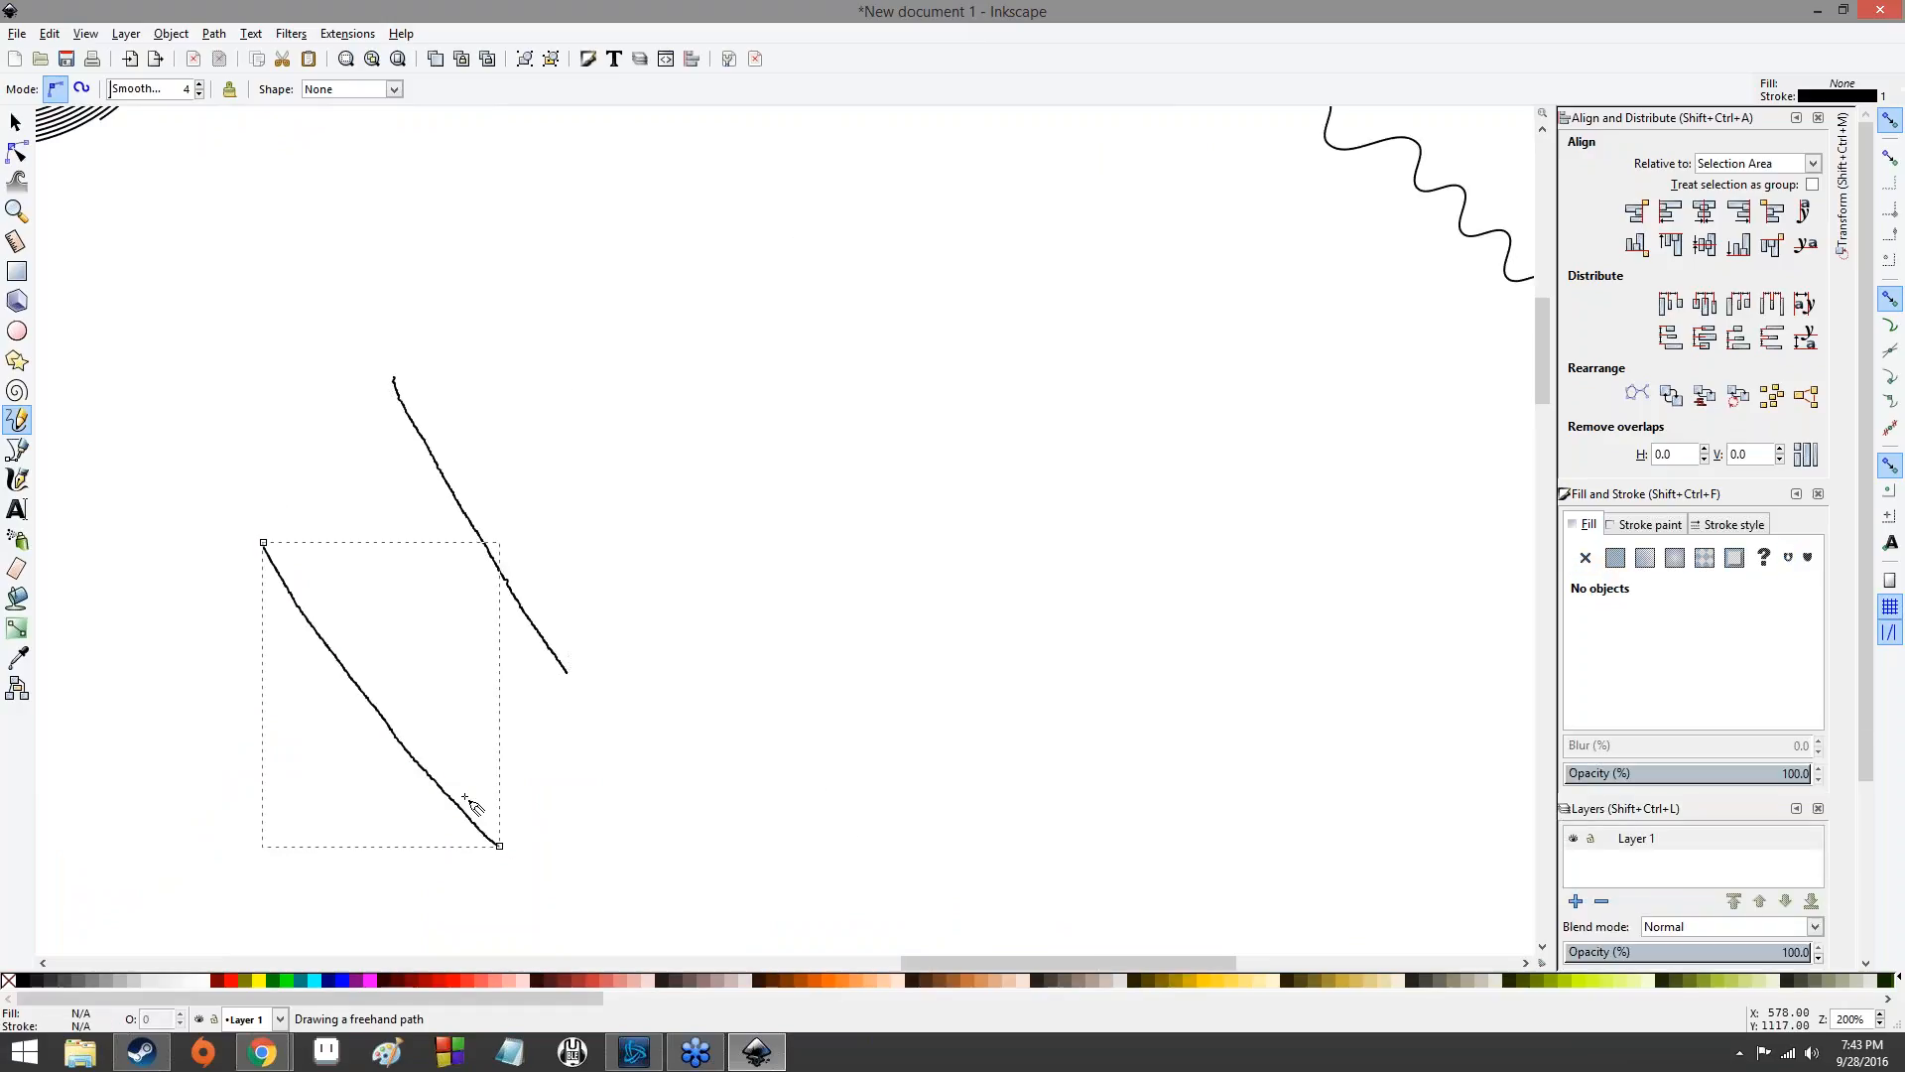
pyautogui.scroll(4, 468, 800)
pyautogui.scroll(4, 398, 723)
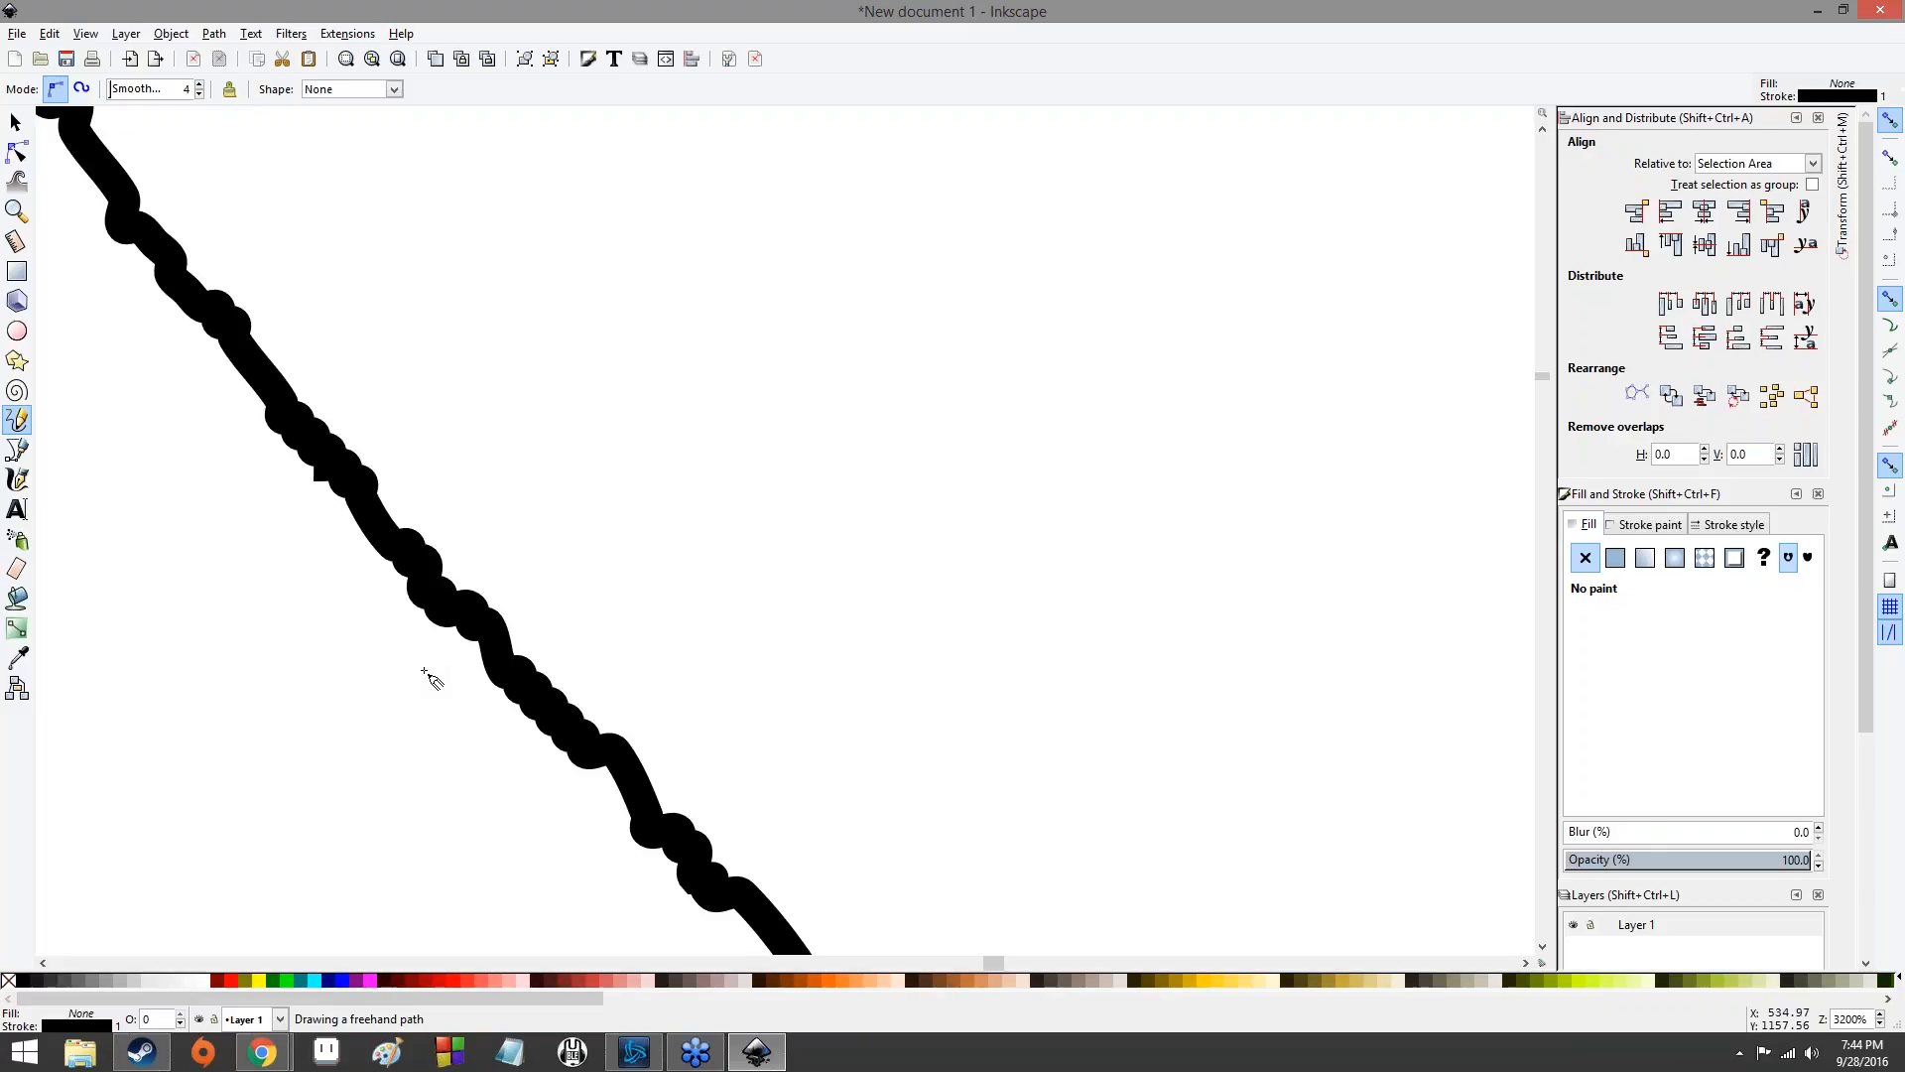
pyautogui.scroll(-3, 421, 558)
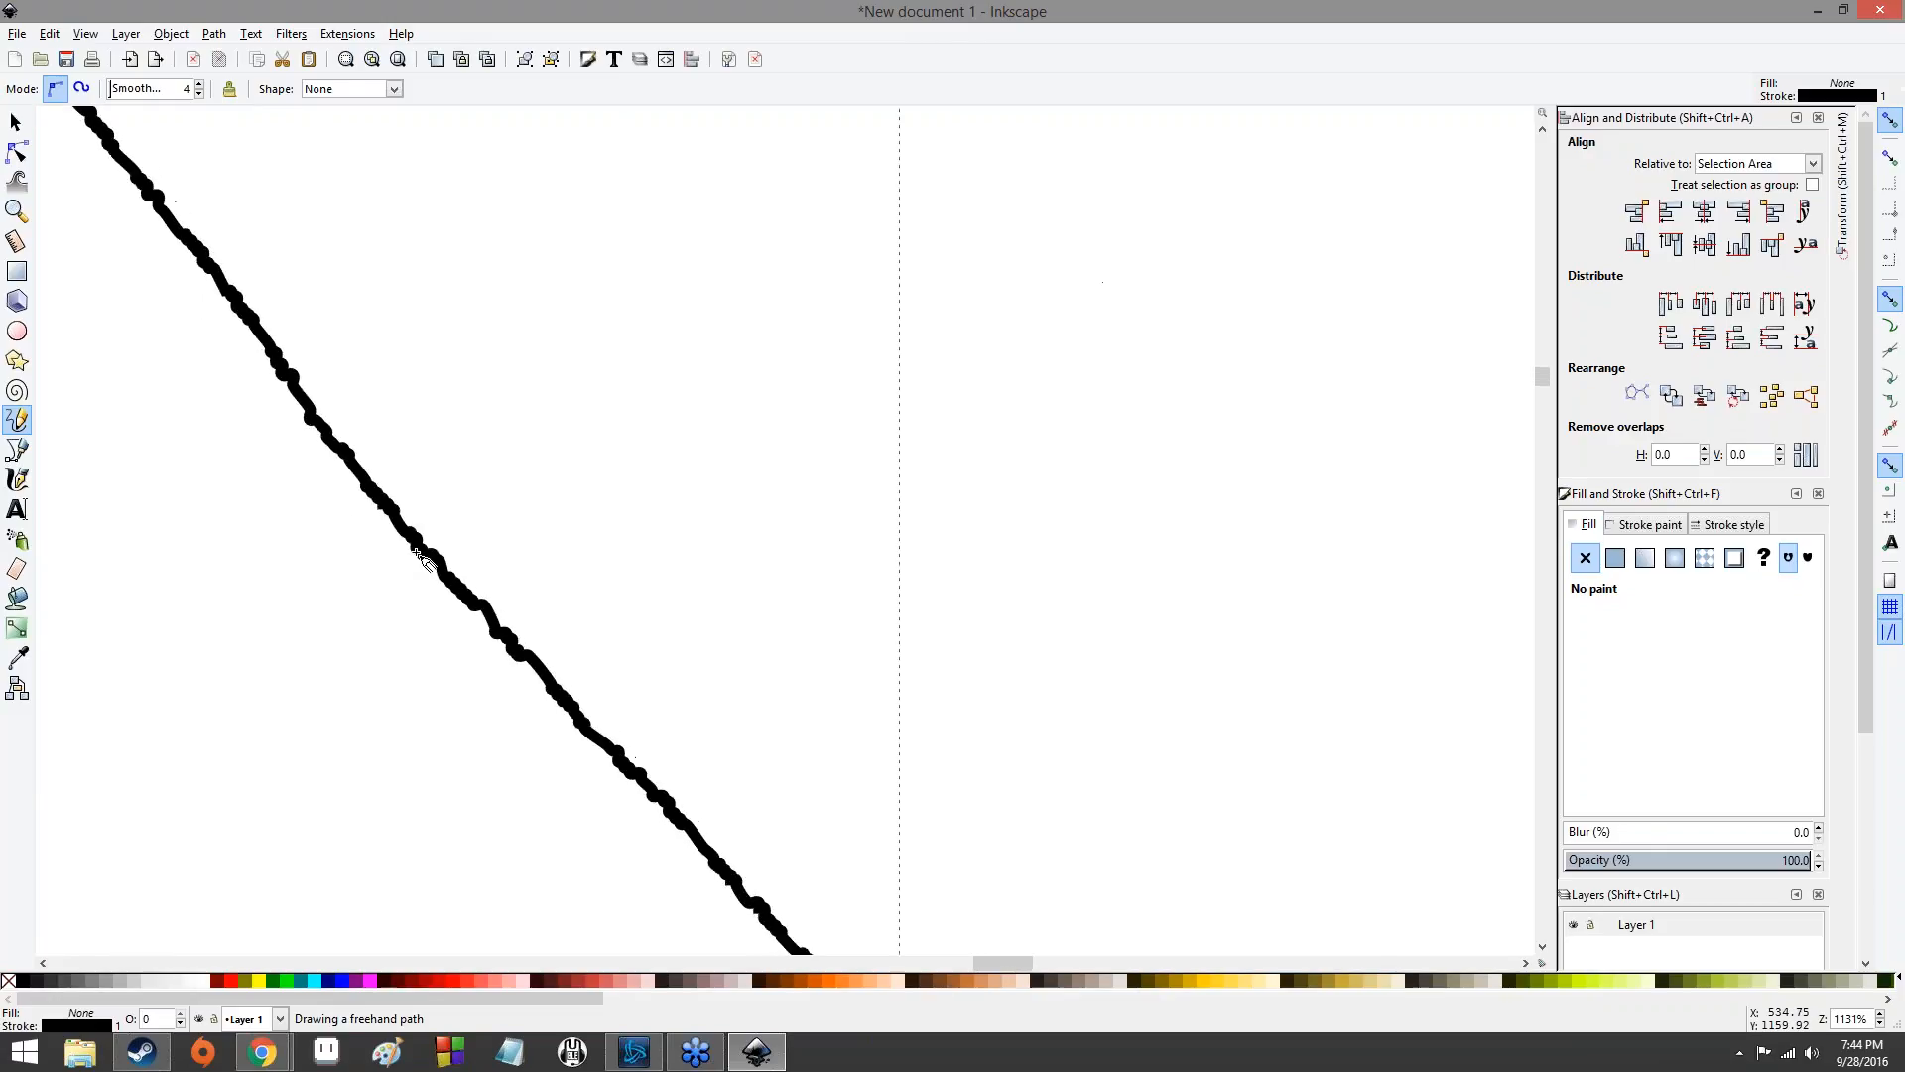
pyautogui.scroll(-2, 447, 581)
pyautogui.scroll(6, 457, 570)
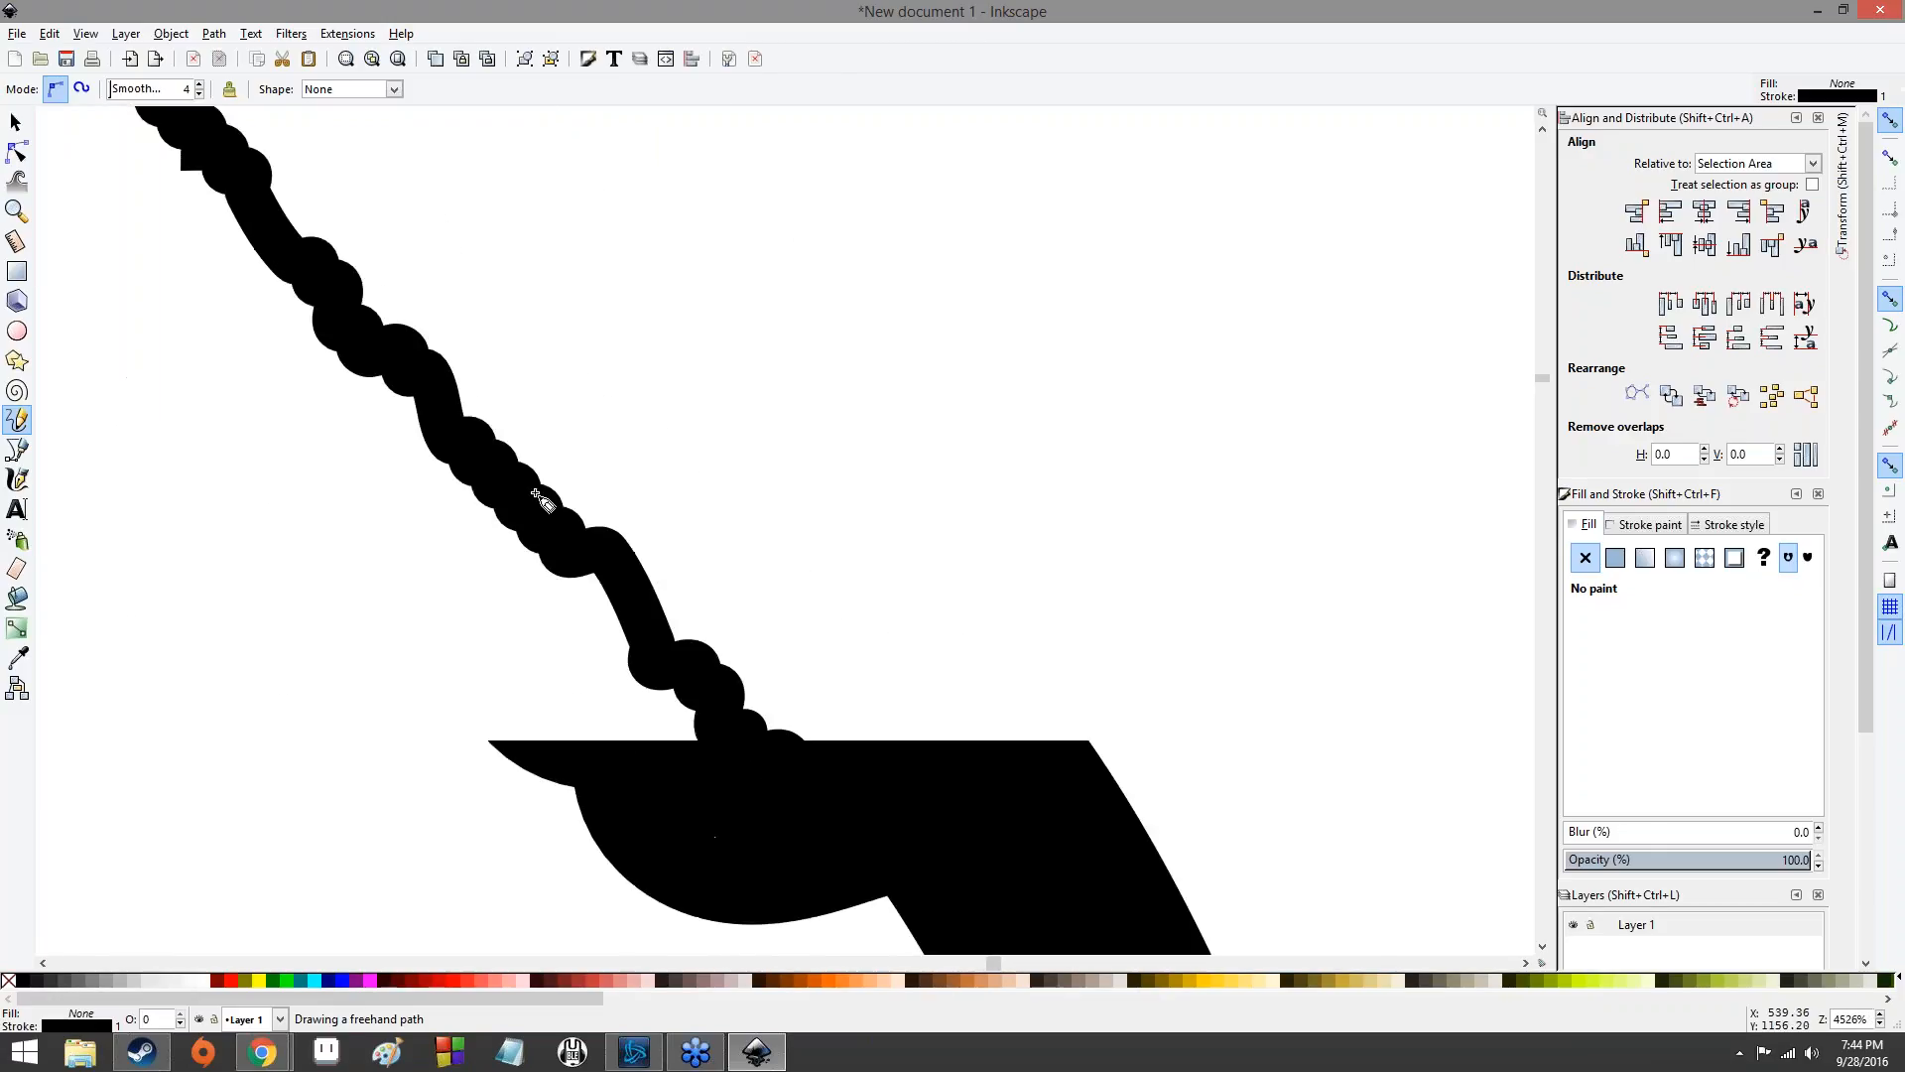
pyautogui.scroll(-6, 541, 501)
pyautogui.moveTo(546, 436); pyautogui.dragTo(775, 552)
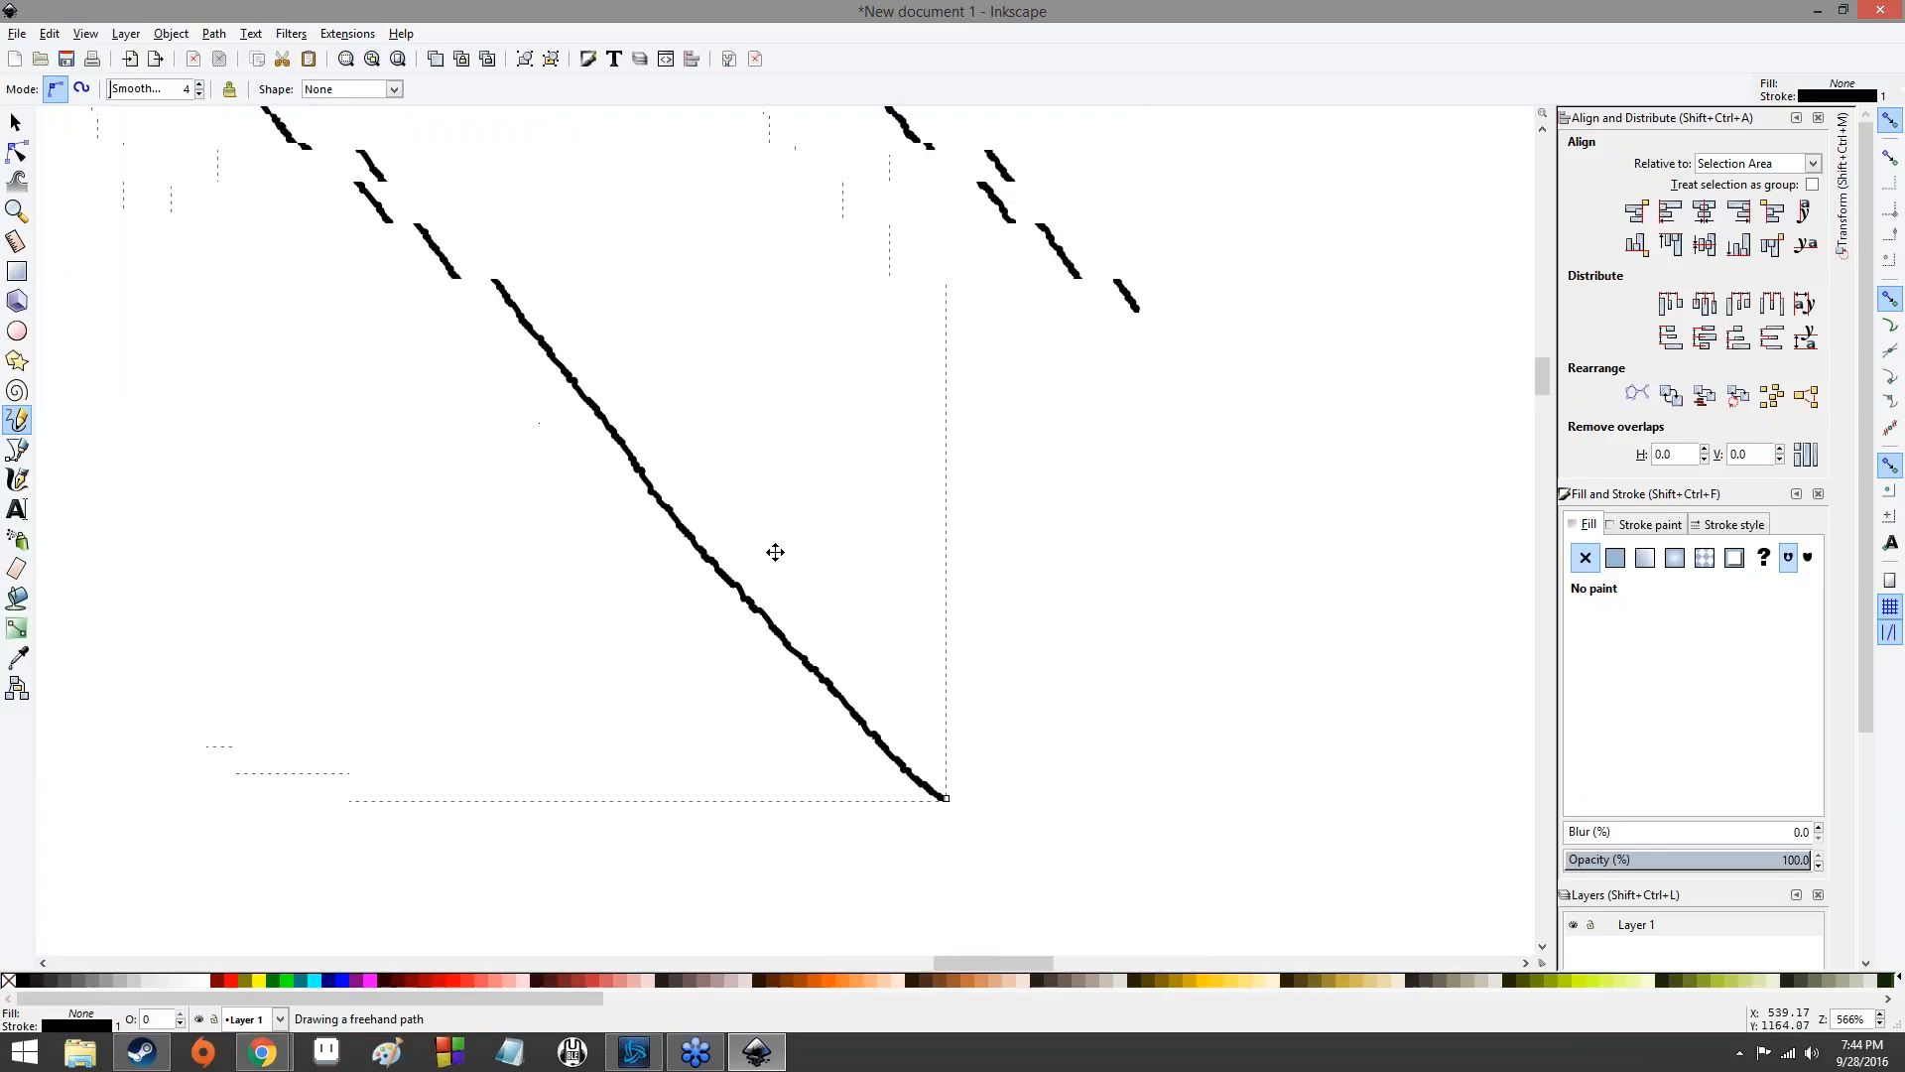
pyautogui.scroll(-5, 766, 506)
pyautogui.scroll(-1, 667, 521)
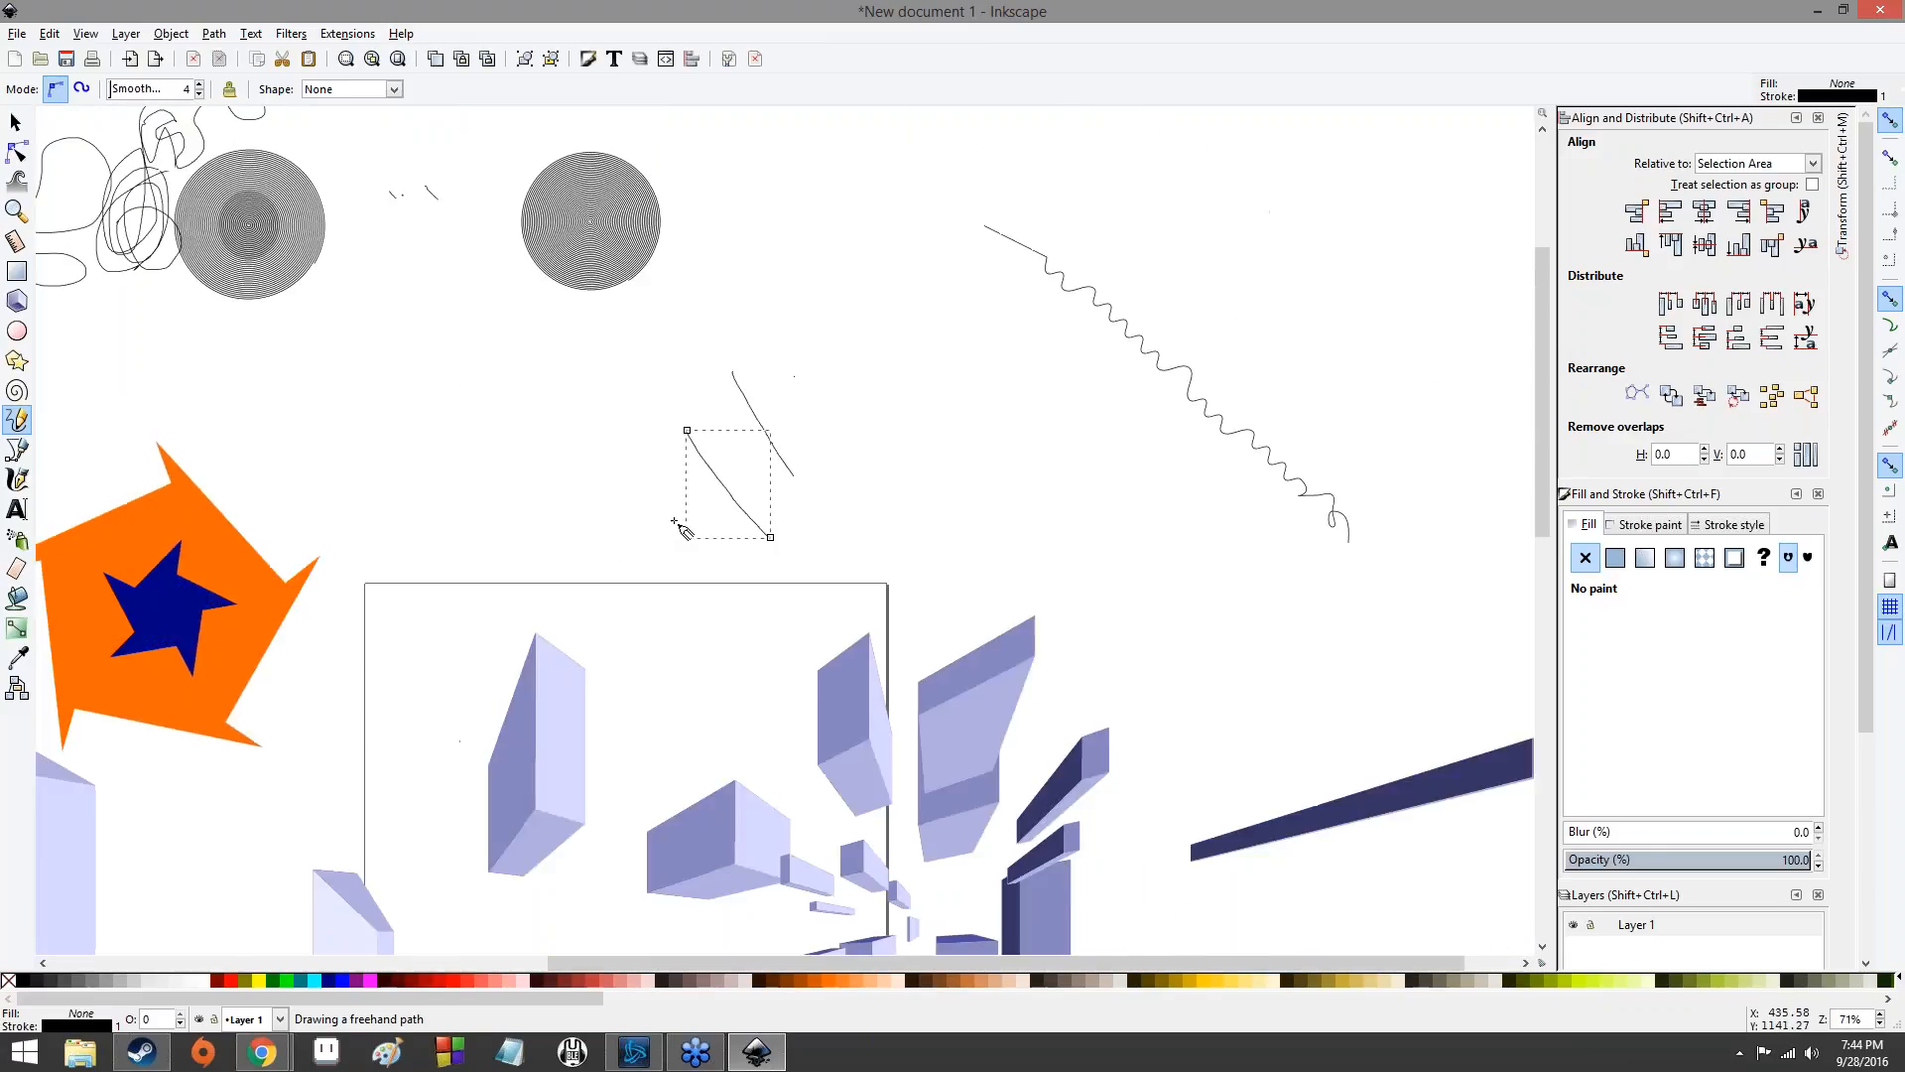
# - Draw one large looping freehand curve across and below the page's lower edge, starting beside the page
pyautogui.moveTo(669, 520); pyautogui.dragTo(703, 164)
pyautogui.moveTo(651, 651); pyautogui.dragTo(732, 379)
pyautogui.moveTo(272, 532)
pyautogui.mouseDown()
pyautogui.moveTo(249, 721)
pyautogui.moveTo(372, 835)
pyautogui.moveTo(510, 674)
pyautogui.moveTo(389, 663)
pyautogui.moveTo(365, 685)
pyautogui.moveTo(324, 597)
pyautogui.moveTo(391, 582)
pyautogui.moveTo(609, 768)
pyautogui.moveTo(710, 824)
pyautogui.moveTo(826, 825)
pyautogui.moveTo(910, 789)
pyautogui.moveTo(1111, 809)
pyautogui.moveTo(1050, 884)
pyautogui.moveTo(838, 909)
pyautogui.moveTo(370, 895)
pyautogui.mouseUp()
pyautogui.moveTo(425, 771); pyautogui.dragTo(695, 729)
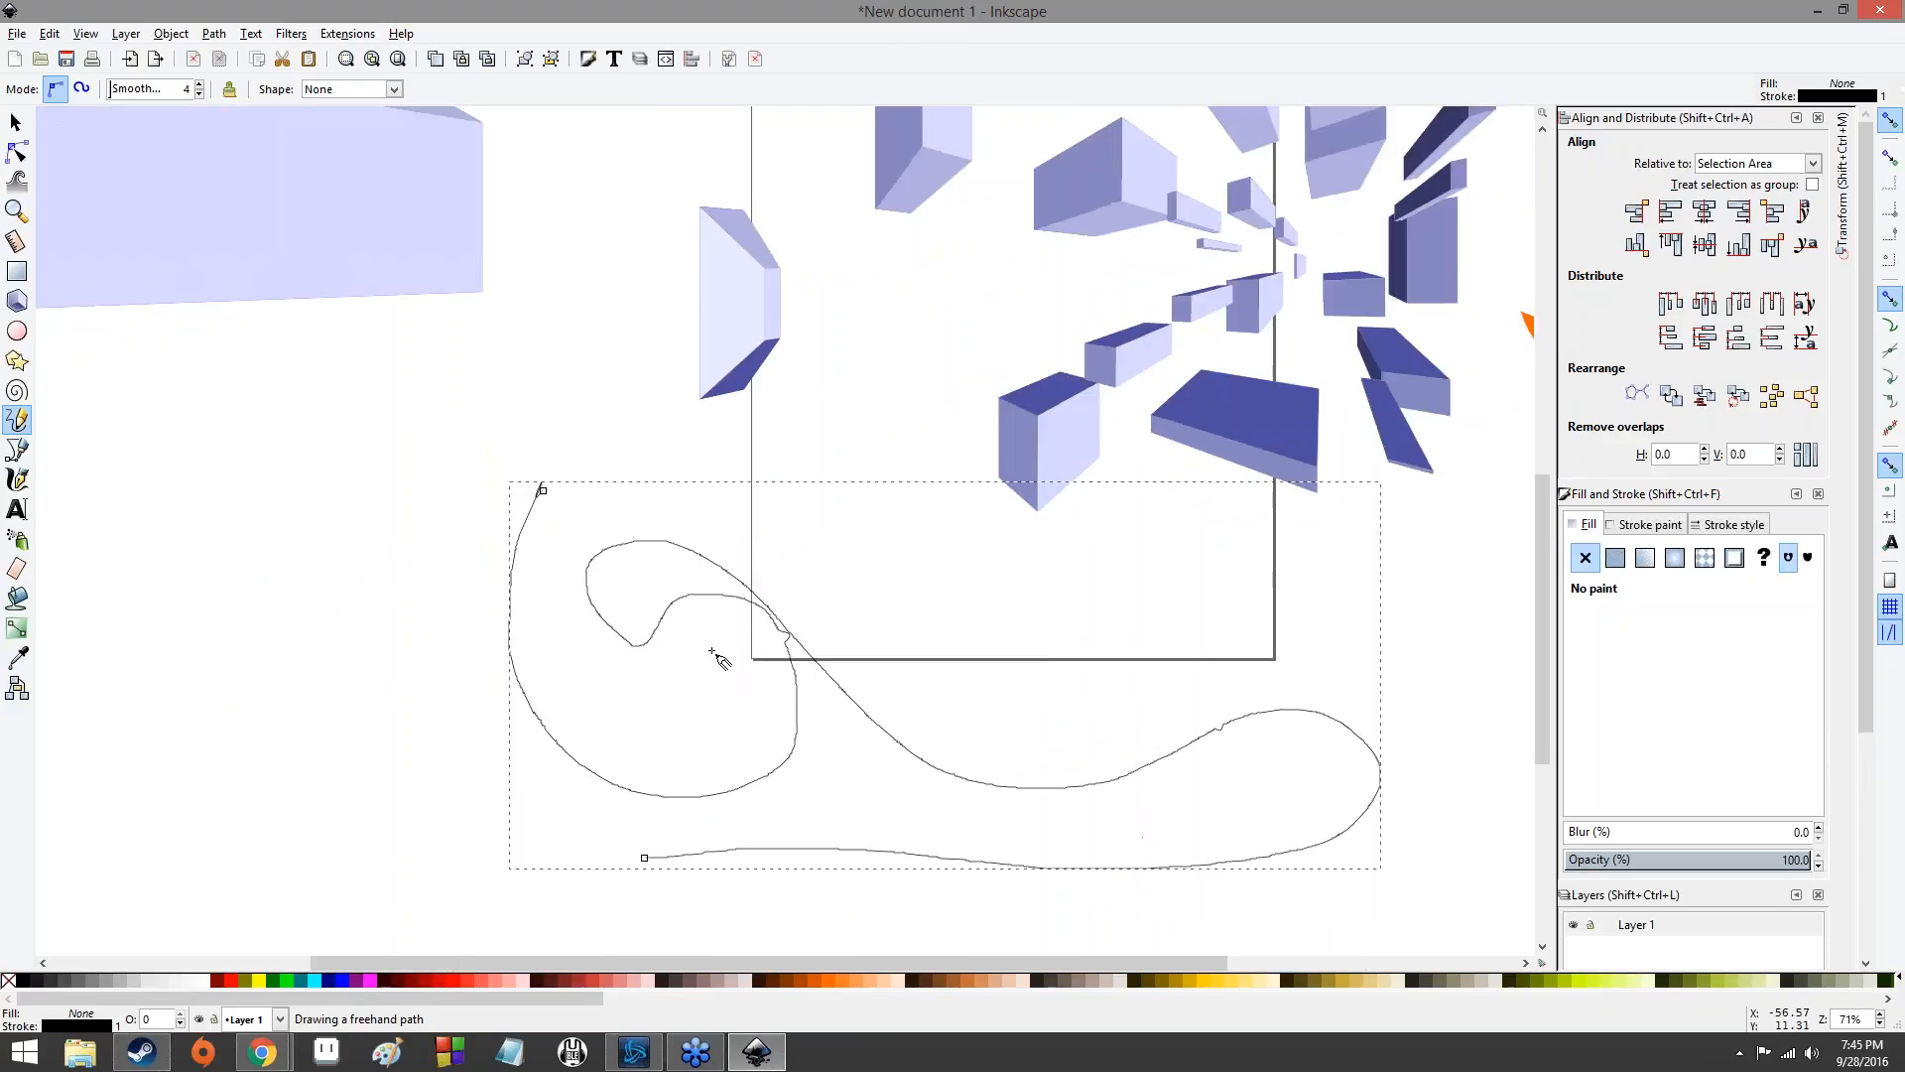
# - Examine the smoothness of the large looping freehand curve up close around its bends and crossing
pyautogui.scroll(5, 715, 659)
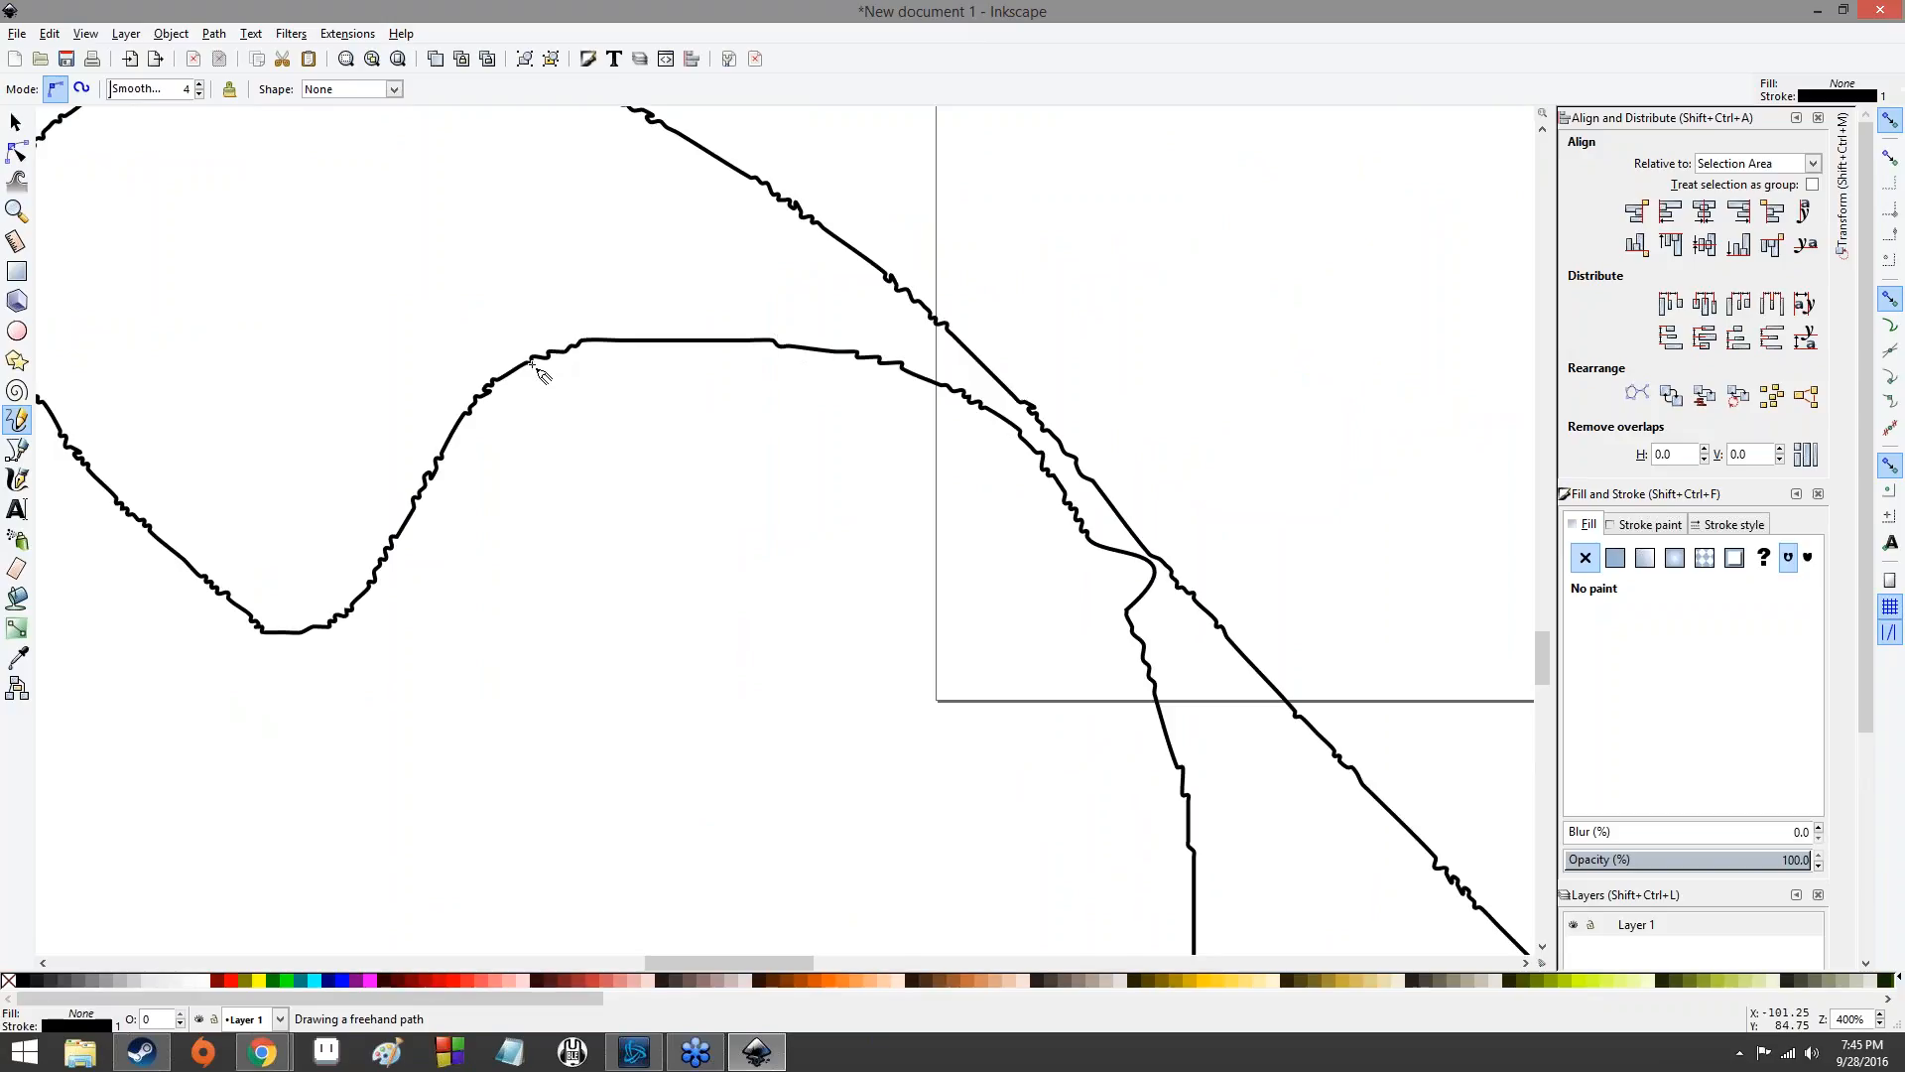
pyautogui.scroll(4, 508, 452)
pyautogui.hscroll(-9, 508, 451)
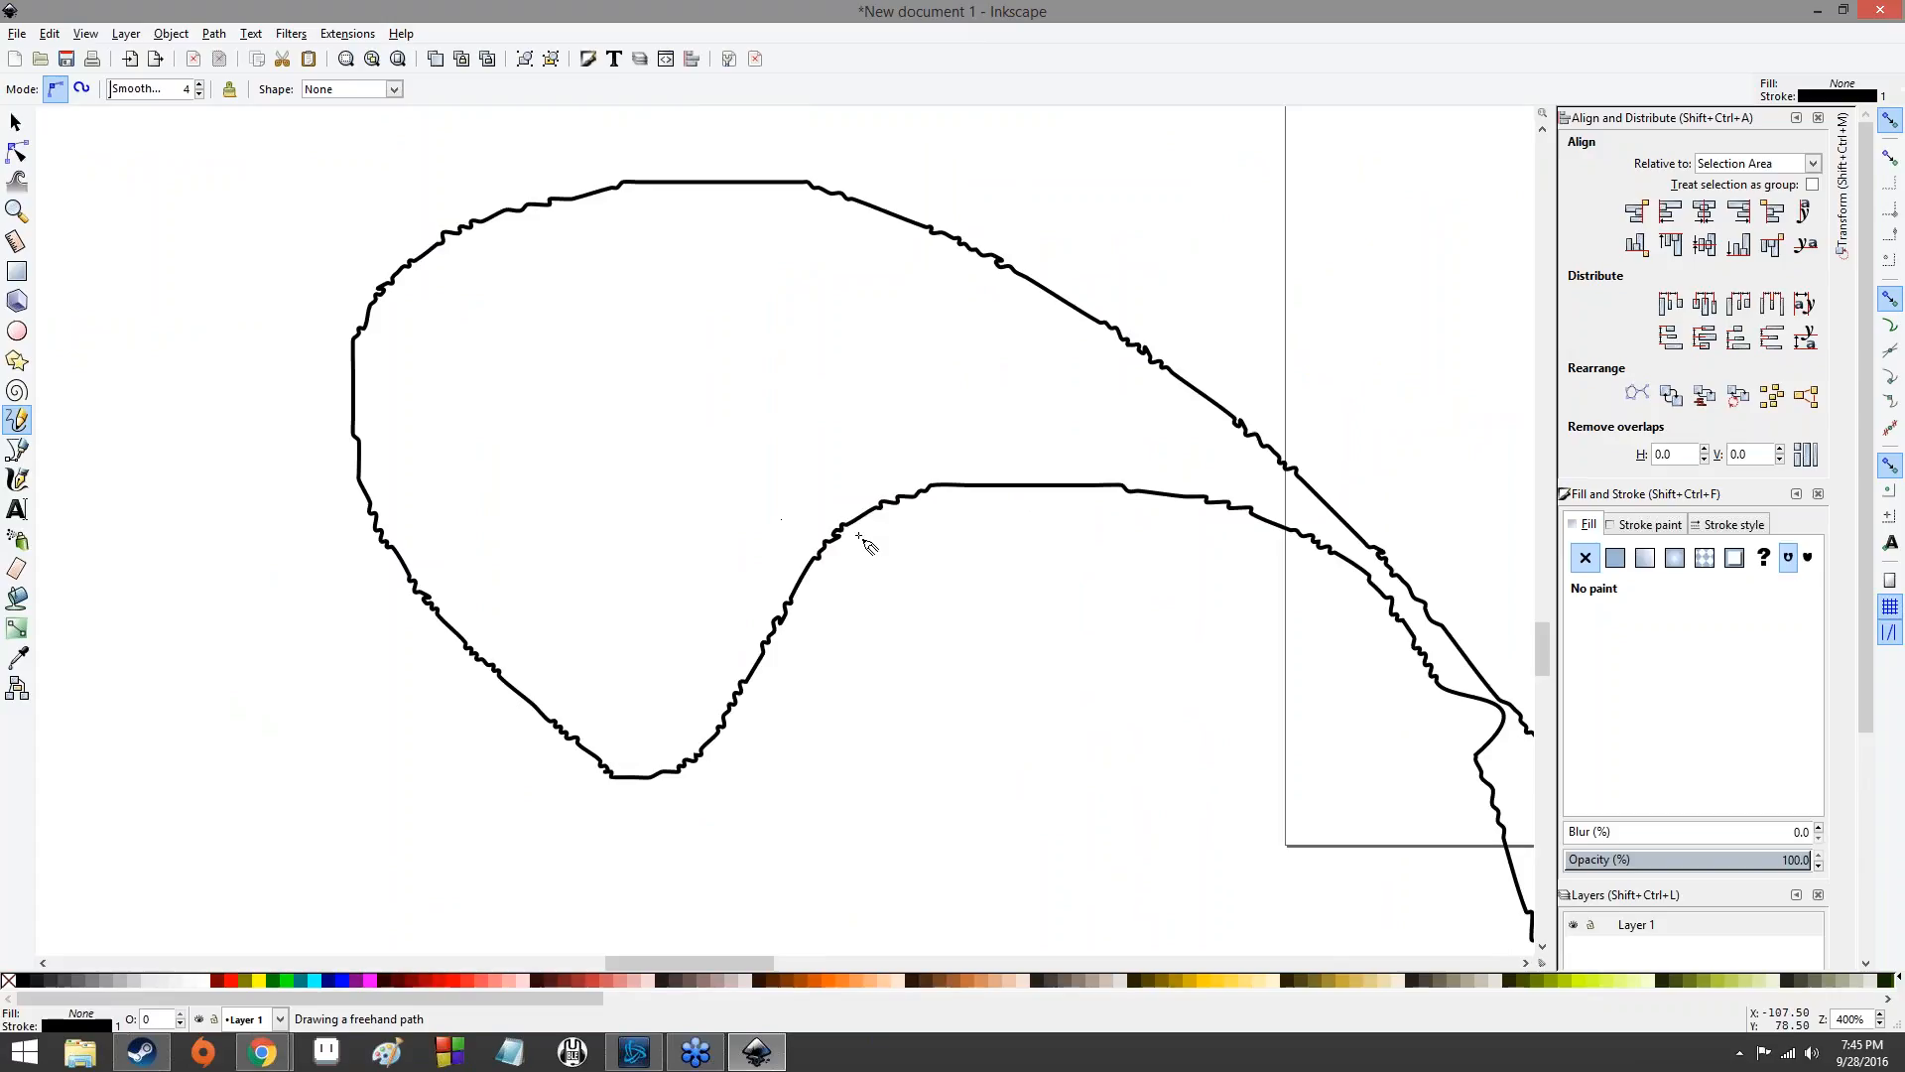
pyautogui.moveTo(933, 571); pyautogui.dragTo(488, 368)
pyautogui.moveTo(1070, 579); pyautogui.dragTo(660, 431)
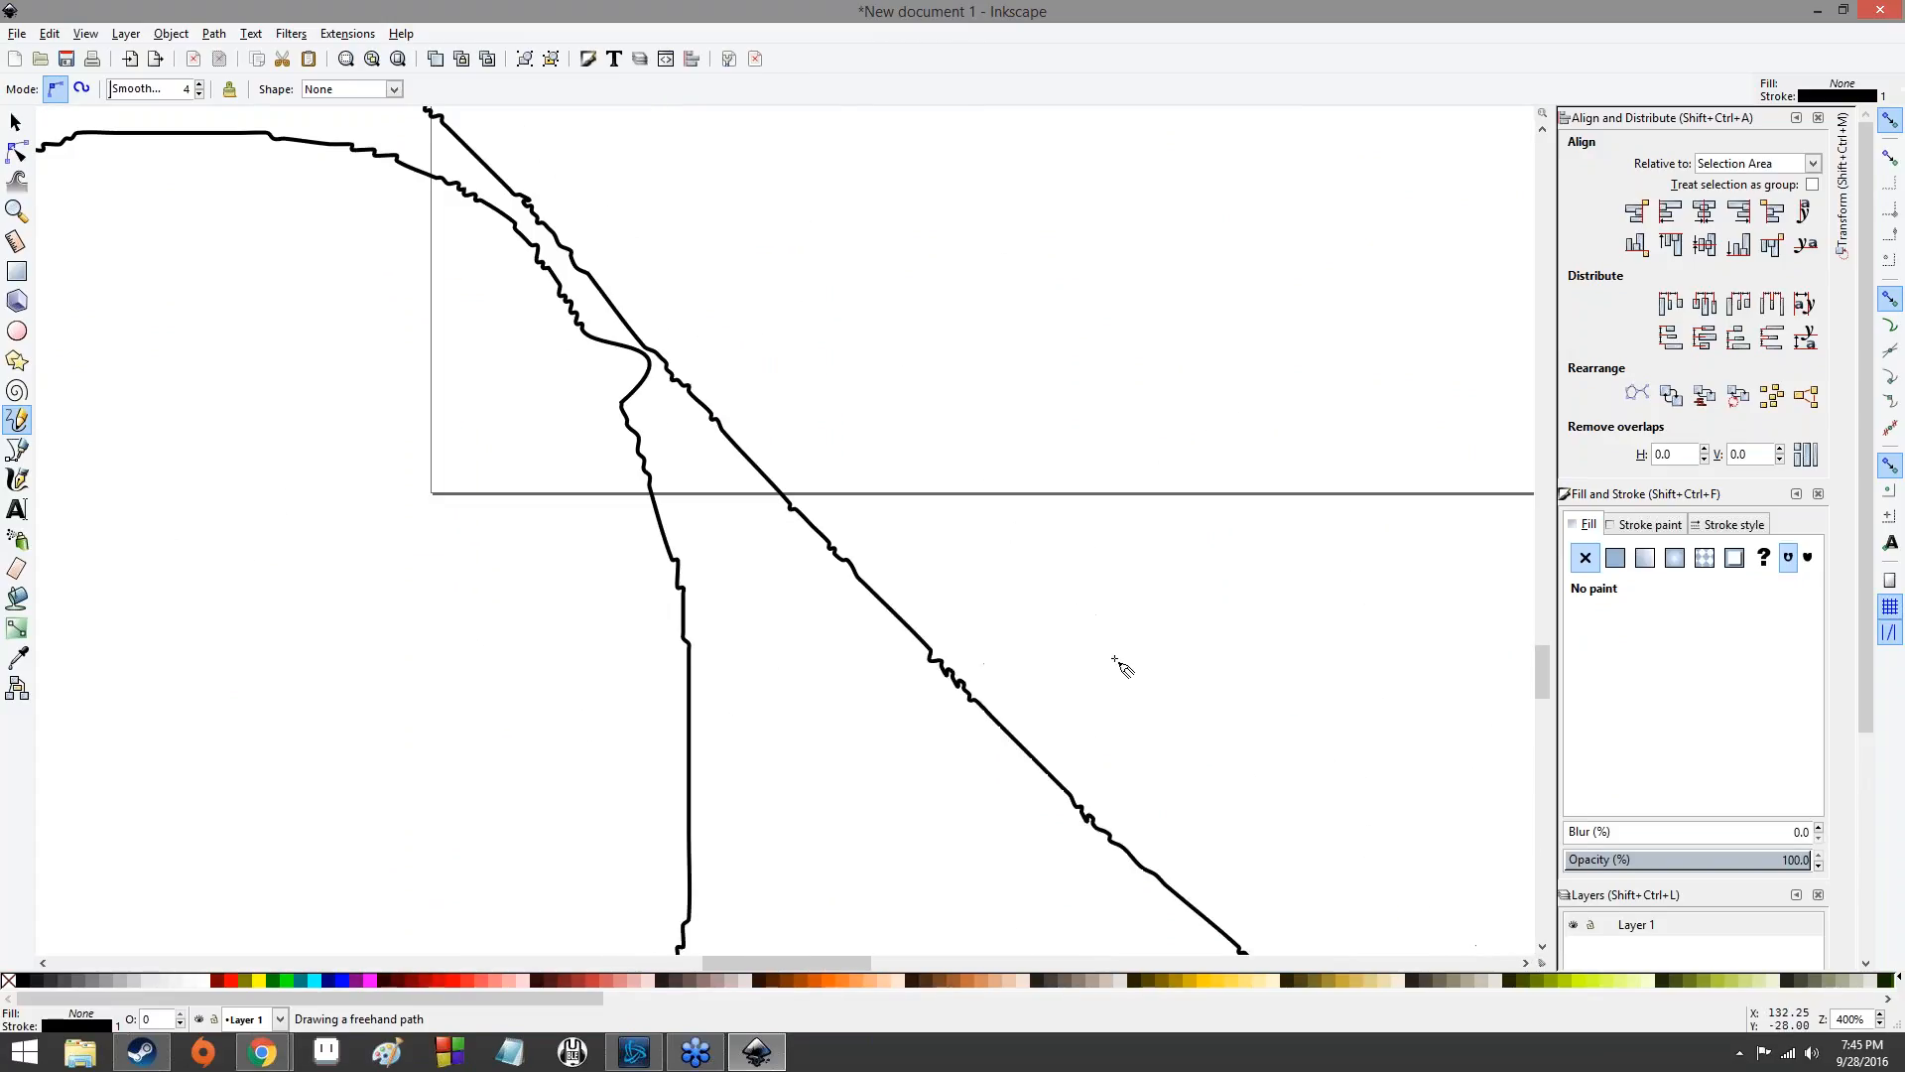
pyautogui.moveTo(1115, 652); pyautogui.dragTo(847, 397)
pyautogui.scroll(-1, 1100, 636)
pyautogui.scroll(-2, 1107, 640)
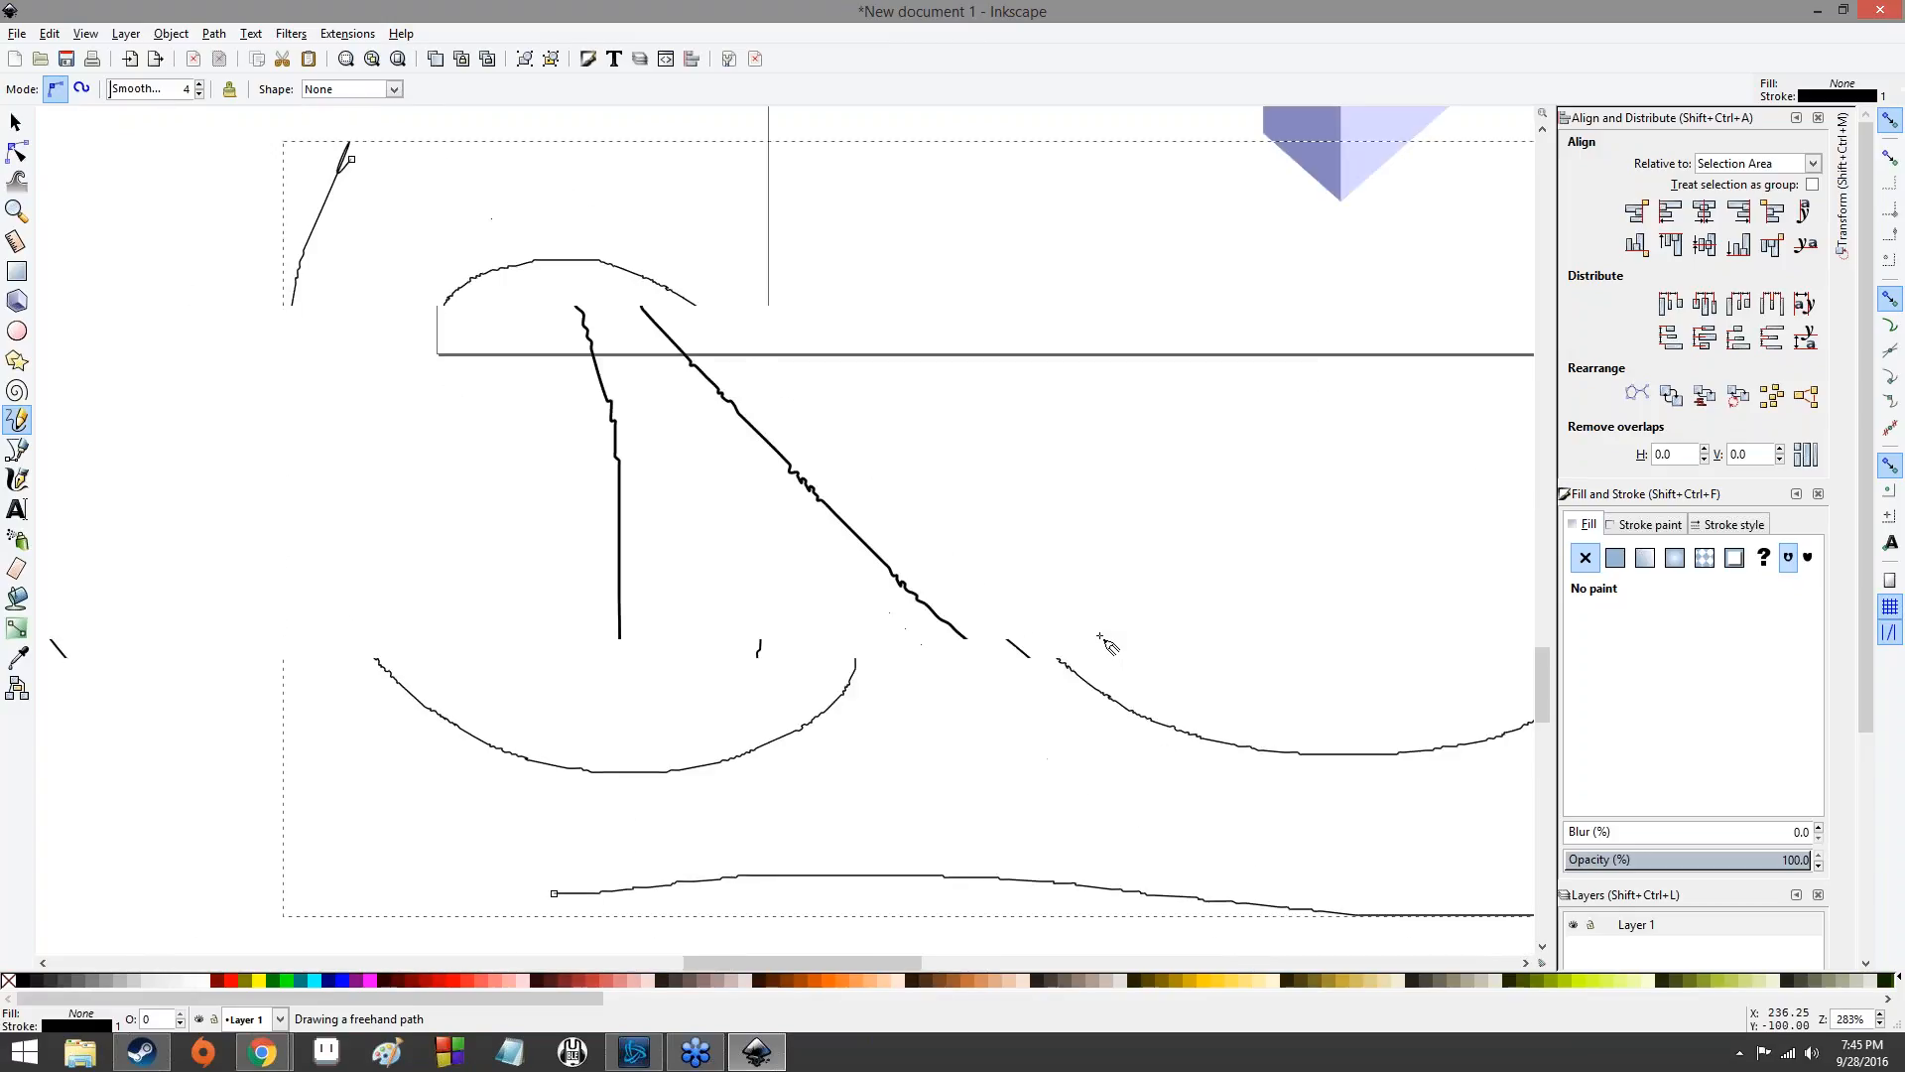
# - Deselect the looping curve and draw a closed straight-sided triangle with the Bezier pen between the orange star and the two short strokes
pyautogui.click(15, 121)
pyautogui.click(129, 290)
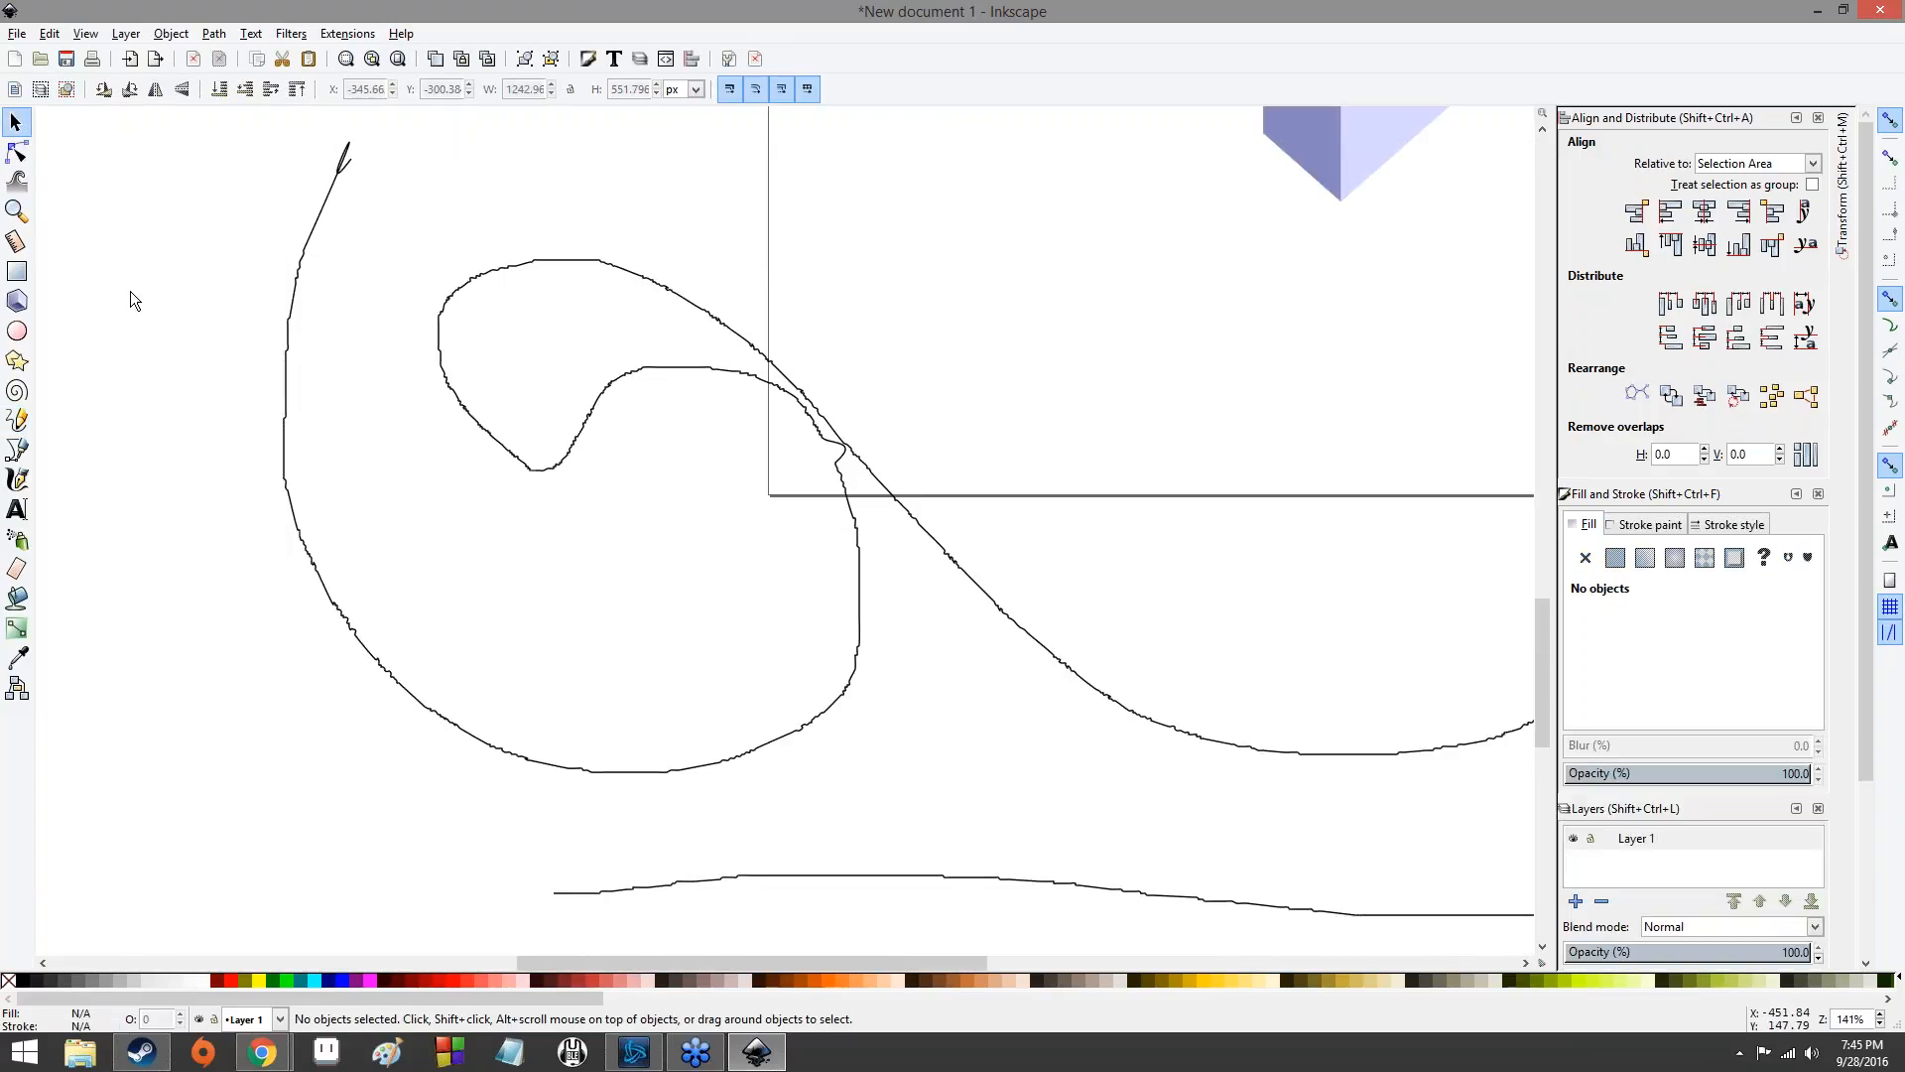
pyautogui.click(20, 451)
pyautogui.scroll(-1, 1131, 476)
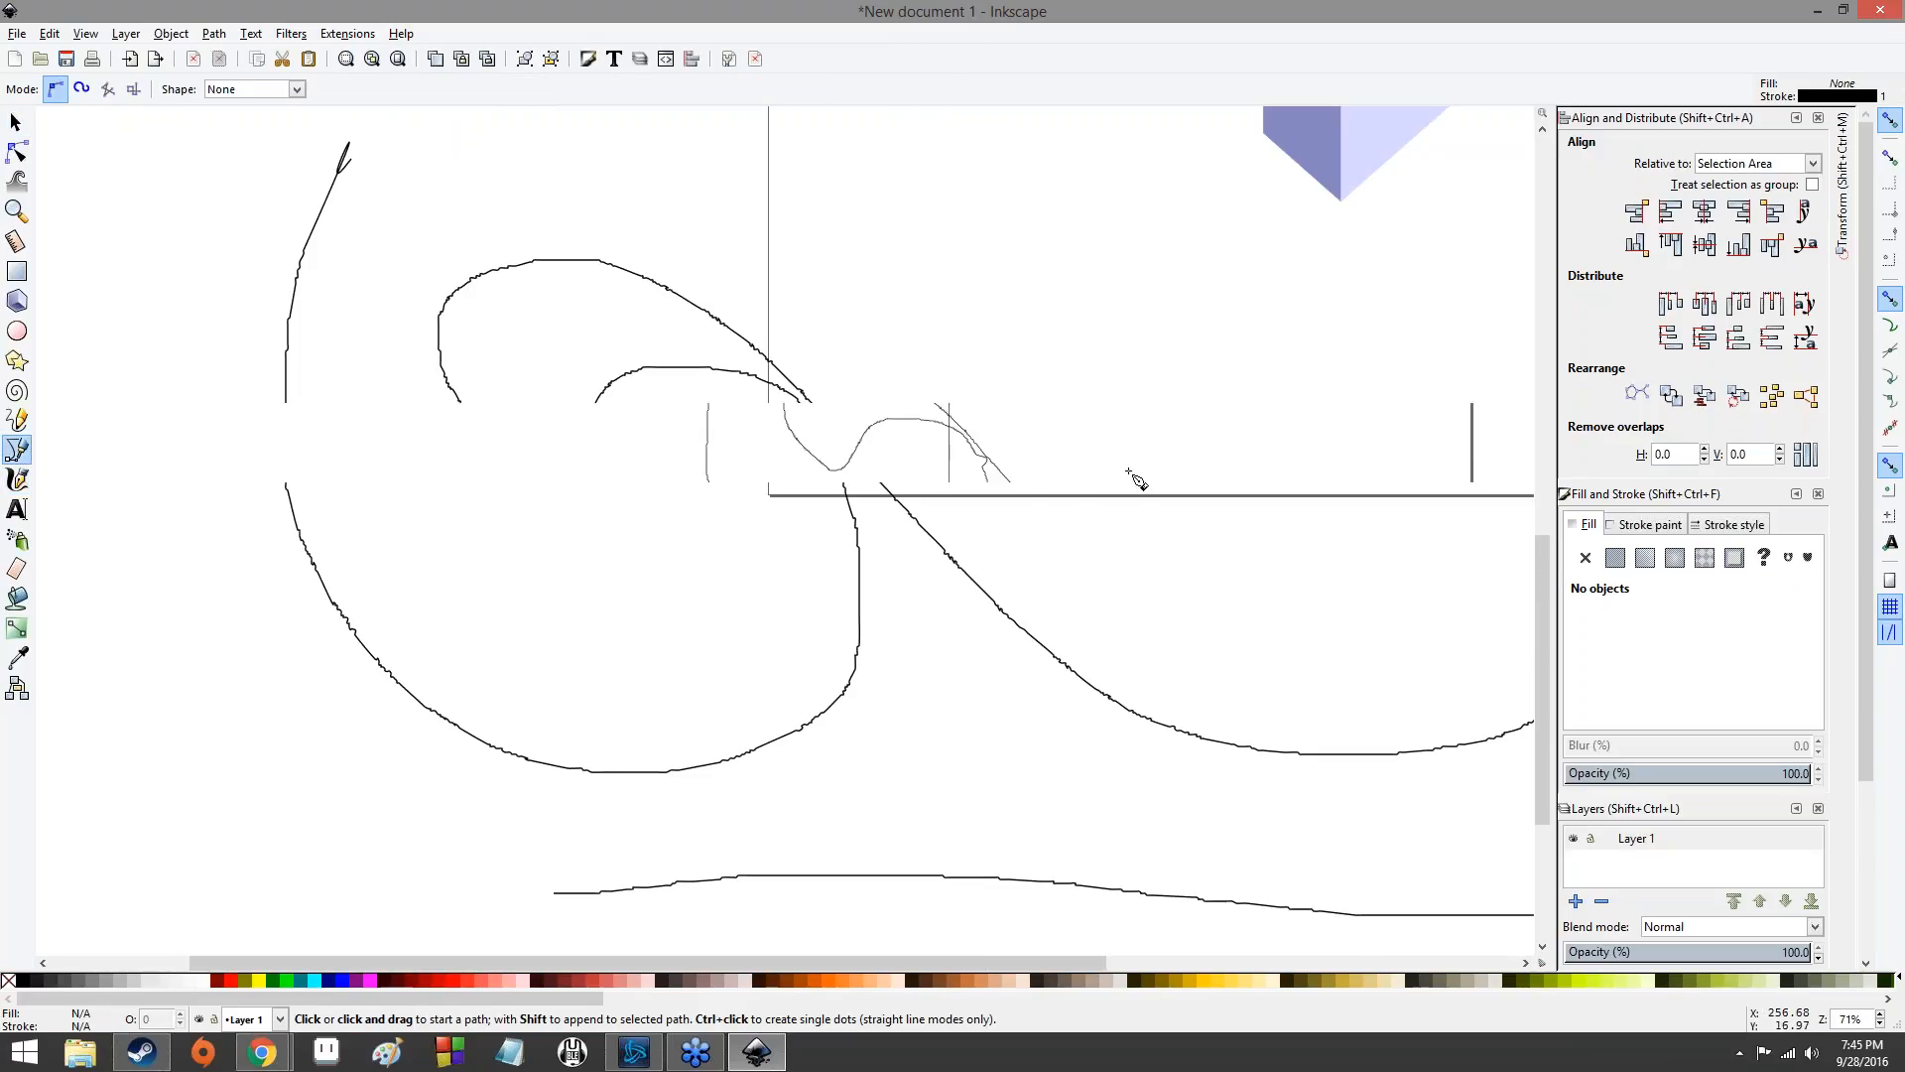
pyautogui.moveTo(1146, 340); pyautogui.dragTo(922, 604)
pyautogui.moveTo(870, 437); pyautogui.dragTo(624, 769)
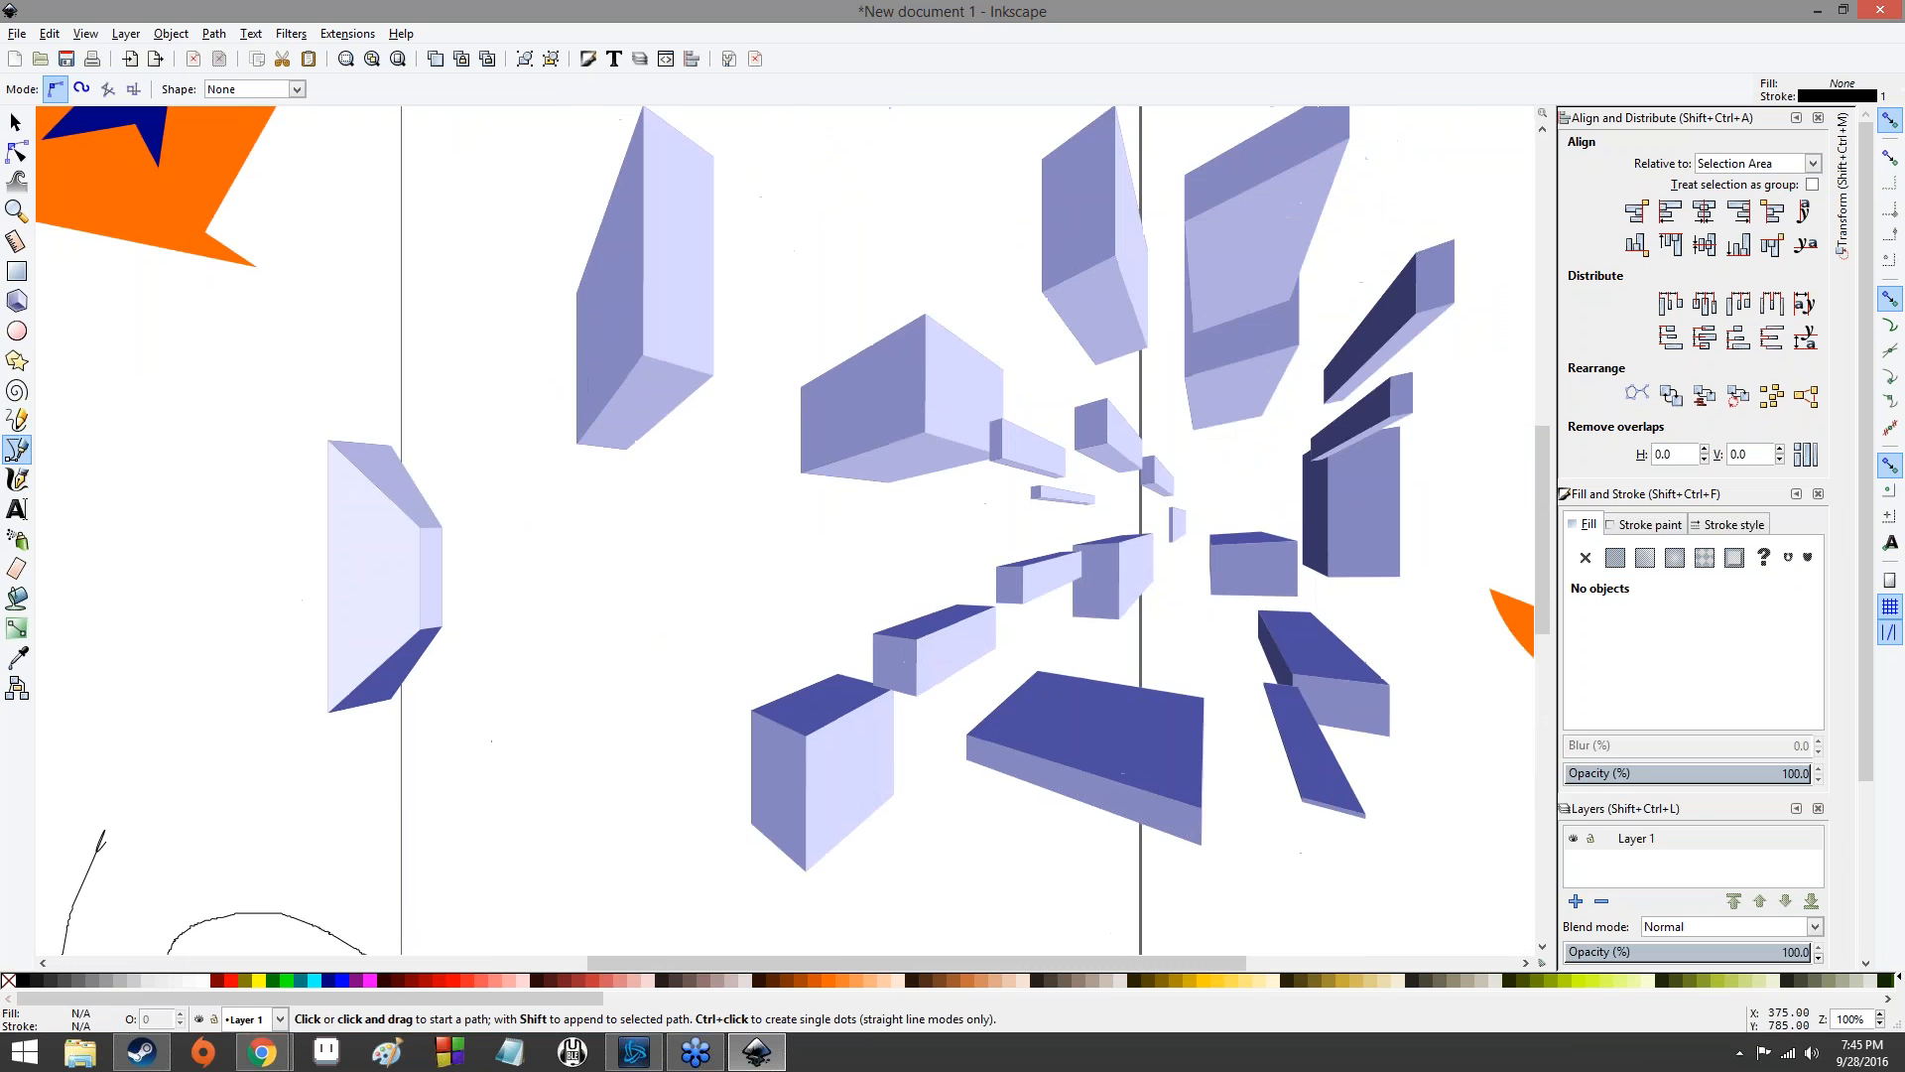
pyautogui.moveTo(809, 183); pyautogui.dragTo(664, 665)
pyautogui.moveTo(495, 398); pyautogui.dragTo(839, 493)
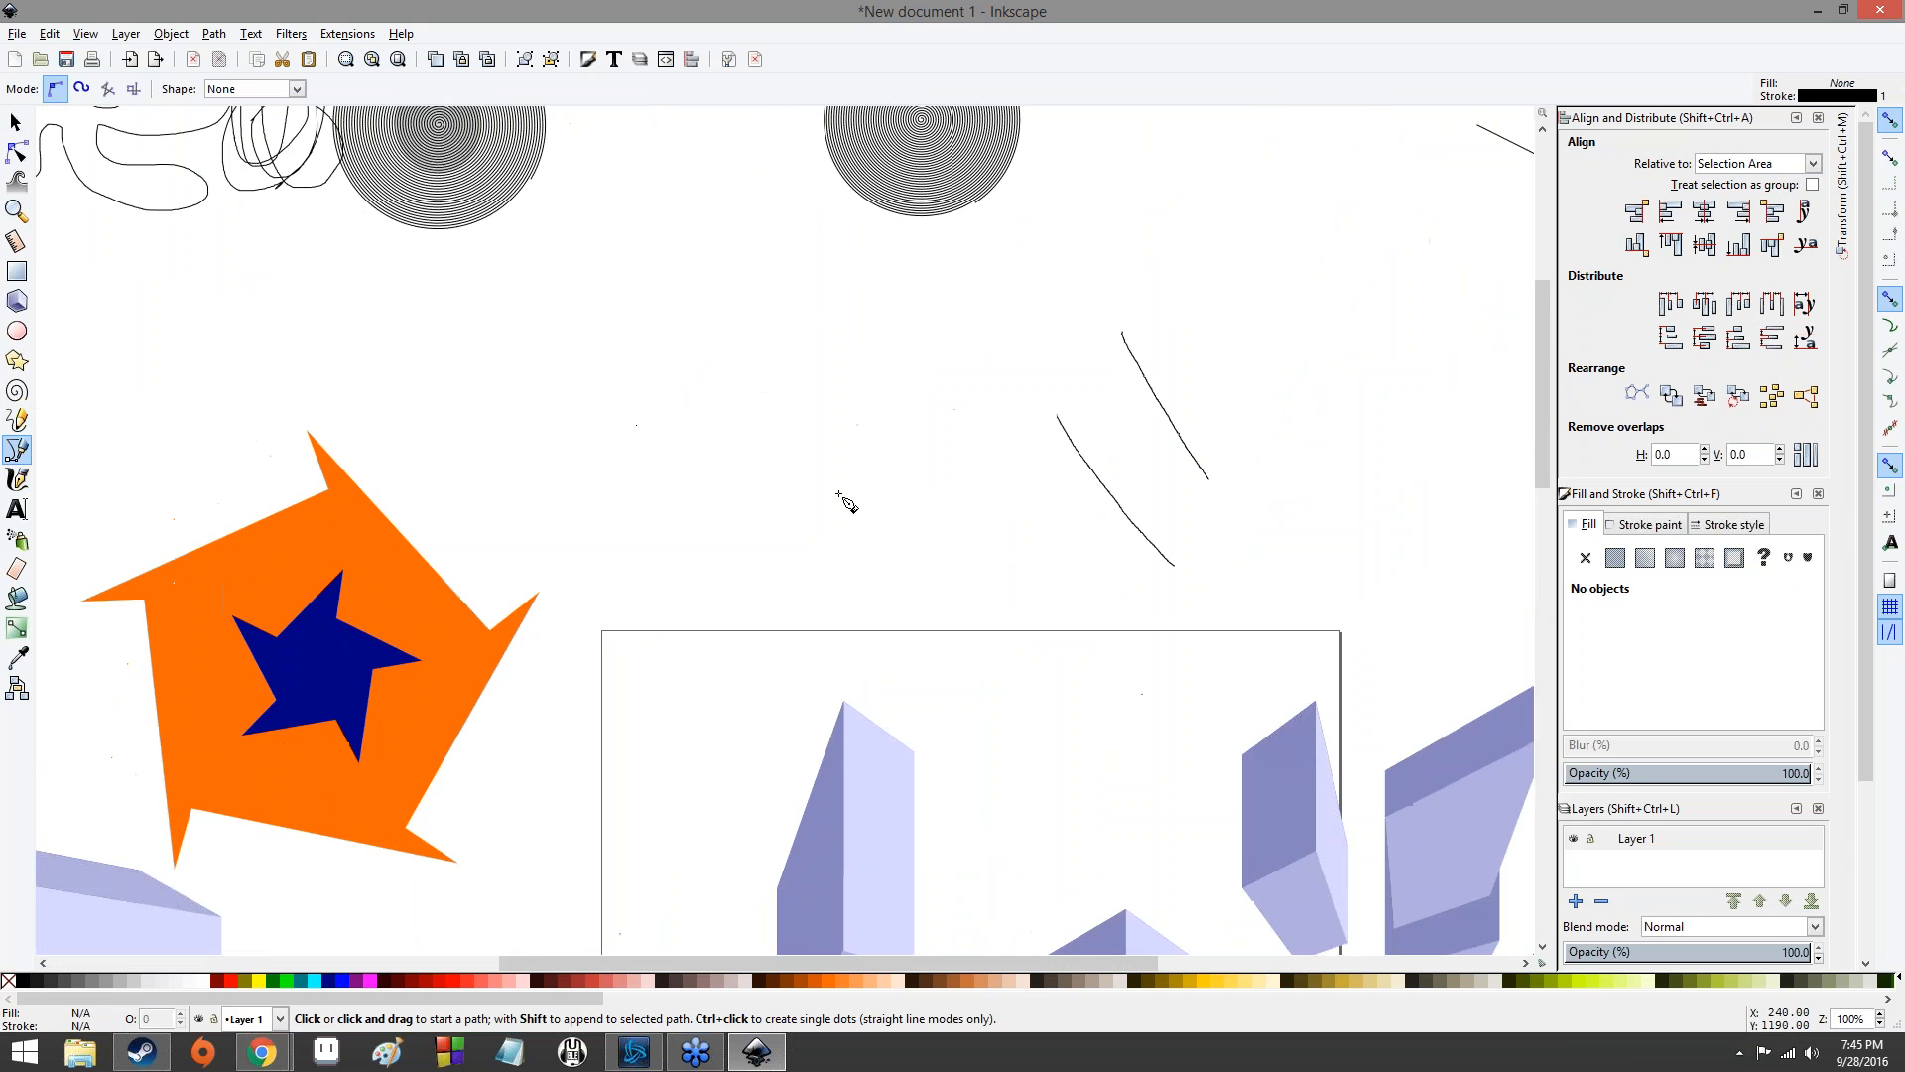
pyautogui.click(839, 494)
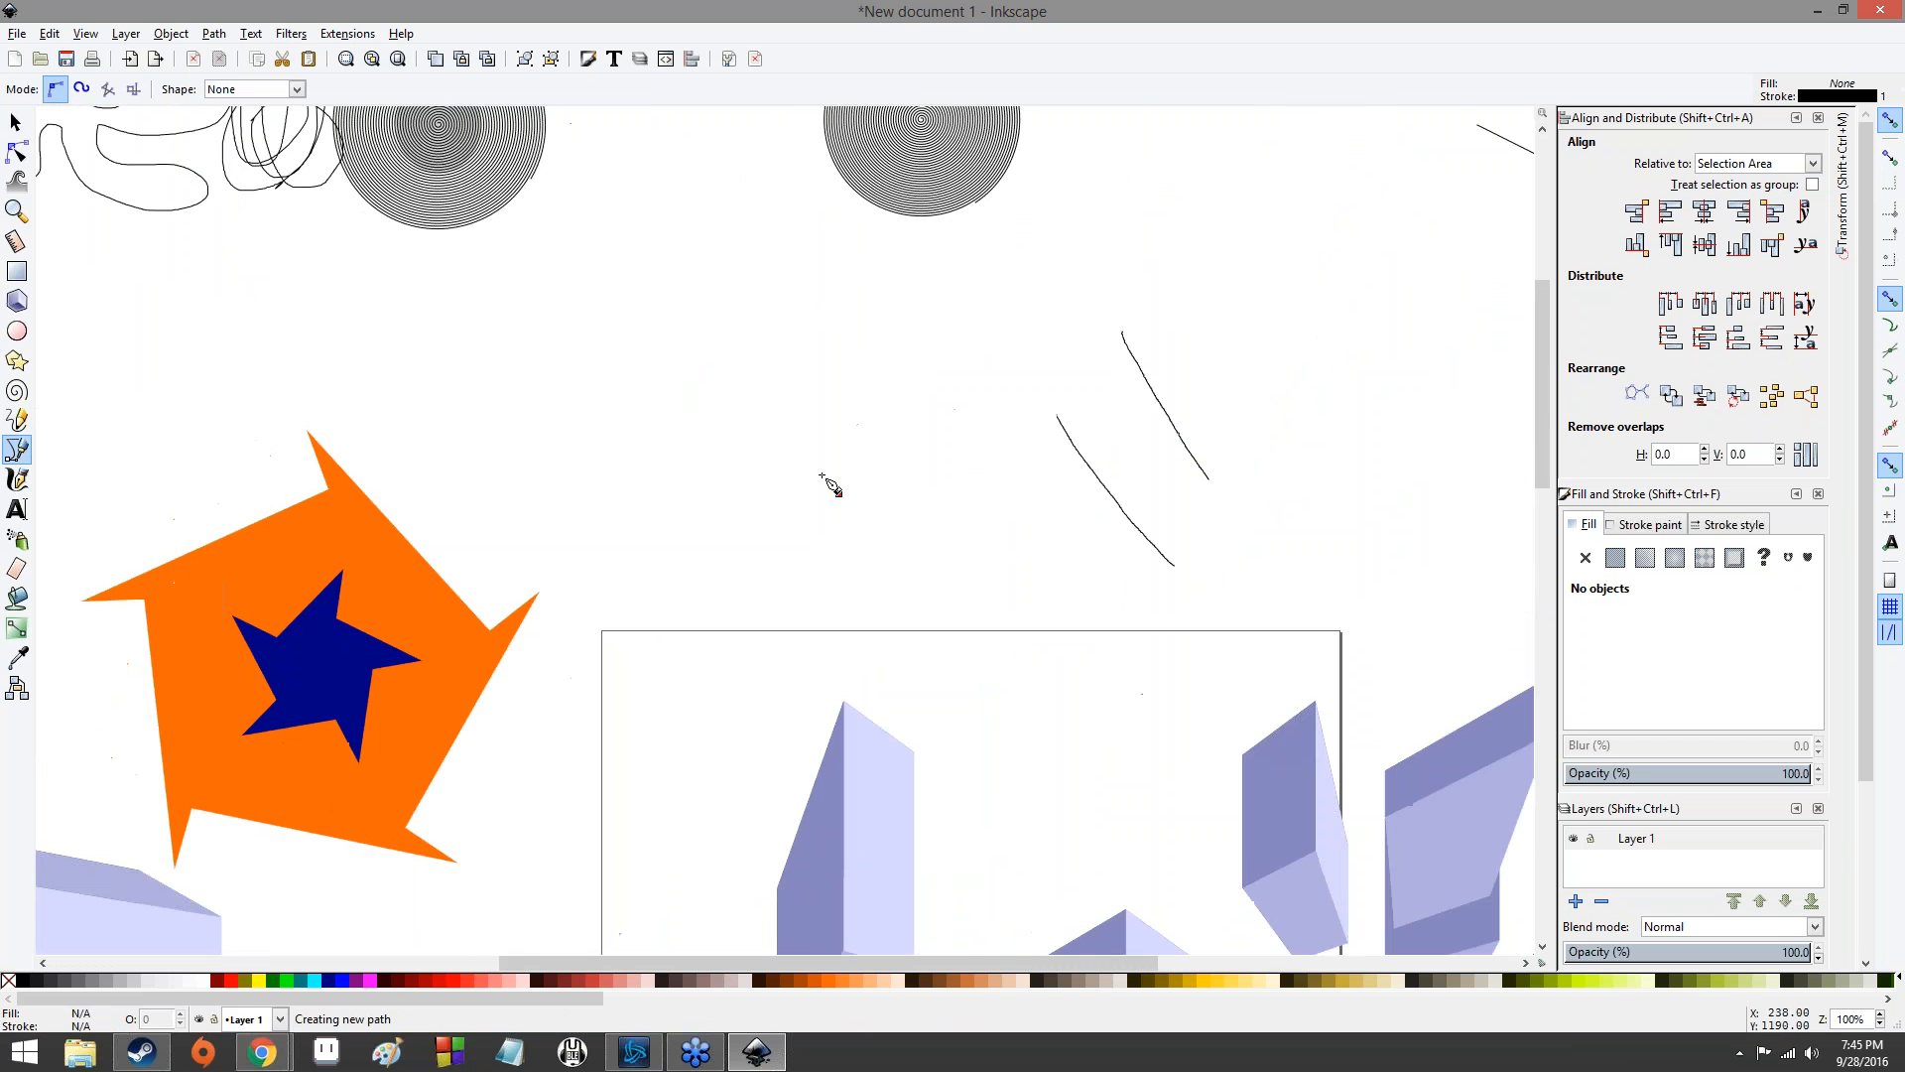
pyautogui.click(423, 364)
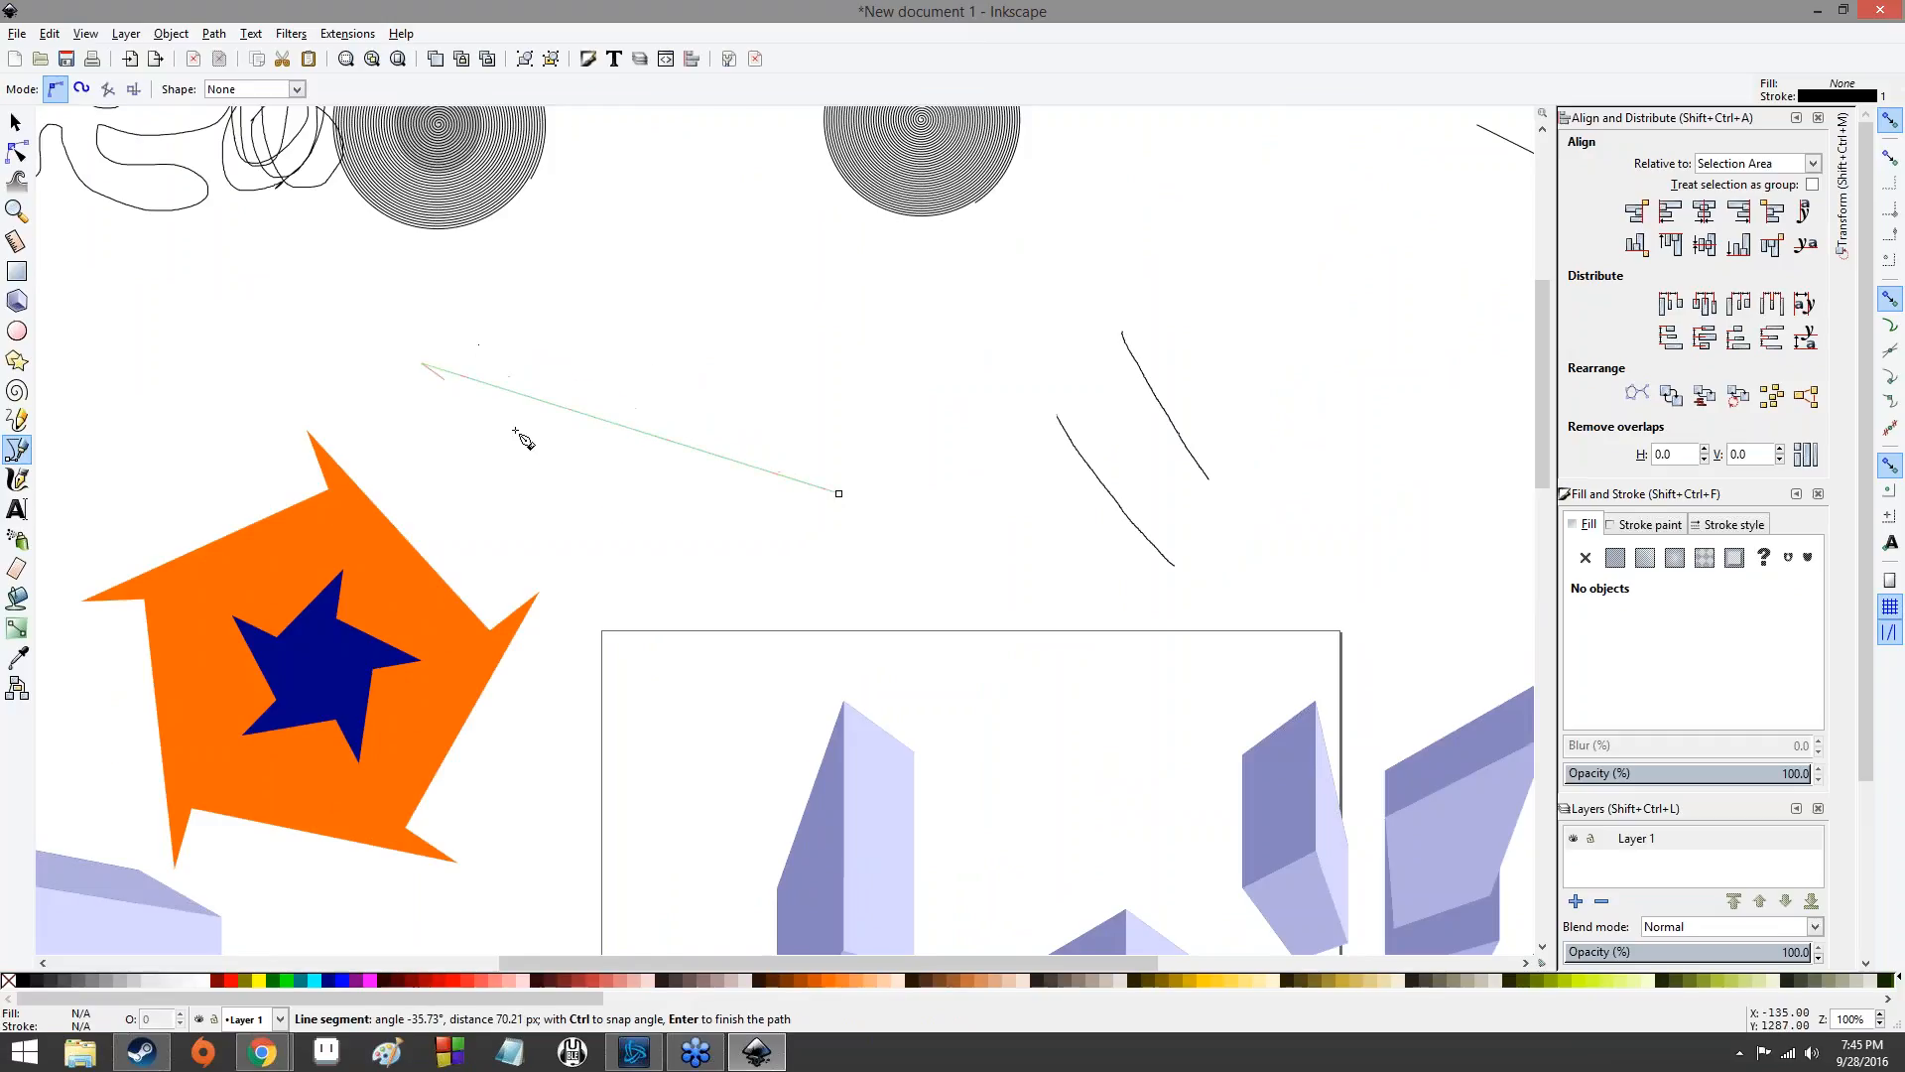
pyautogui.click(648, 638)
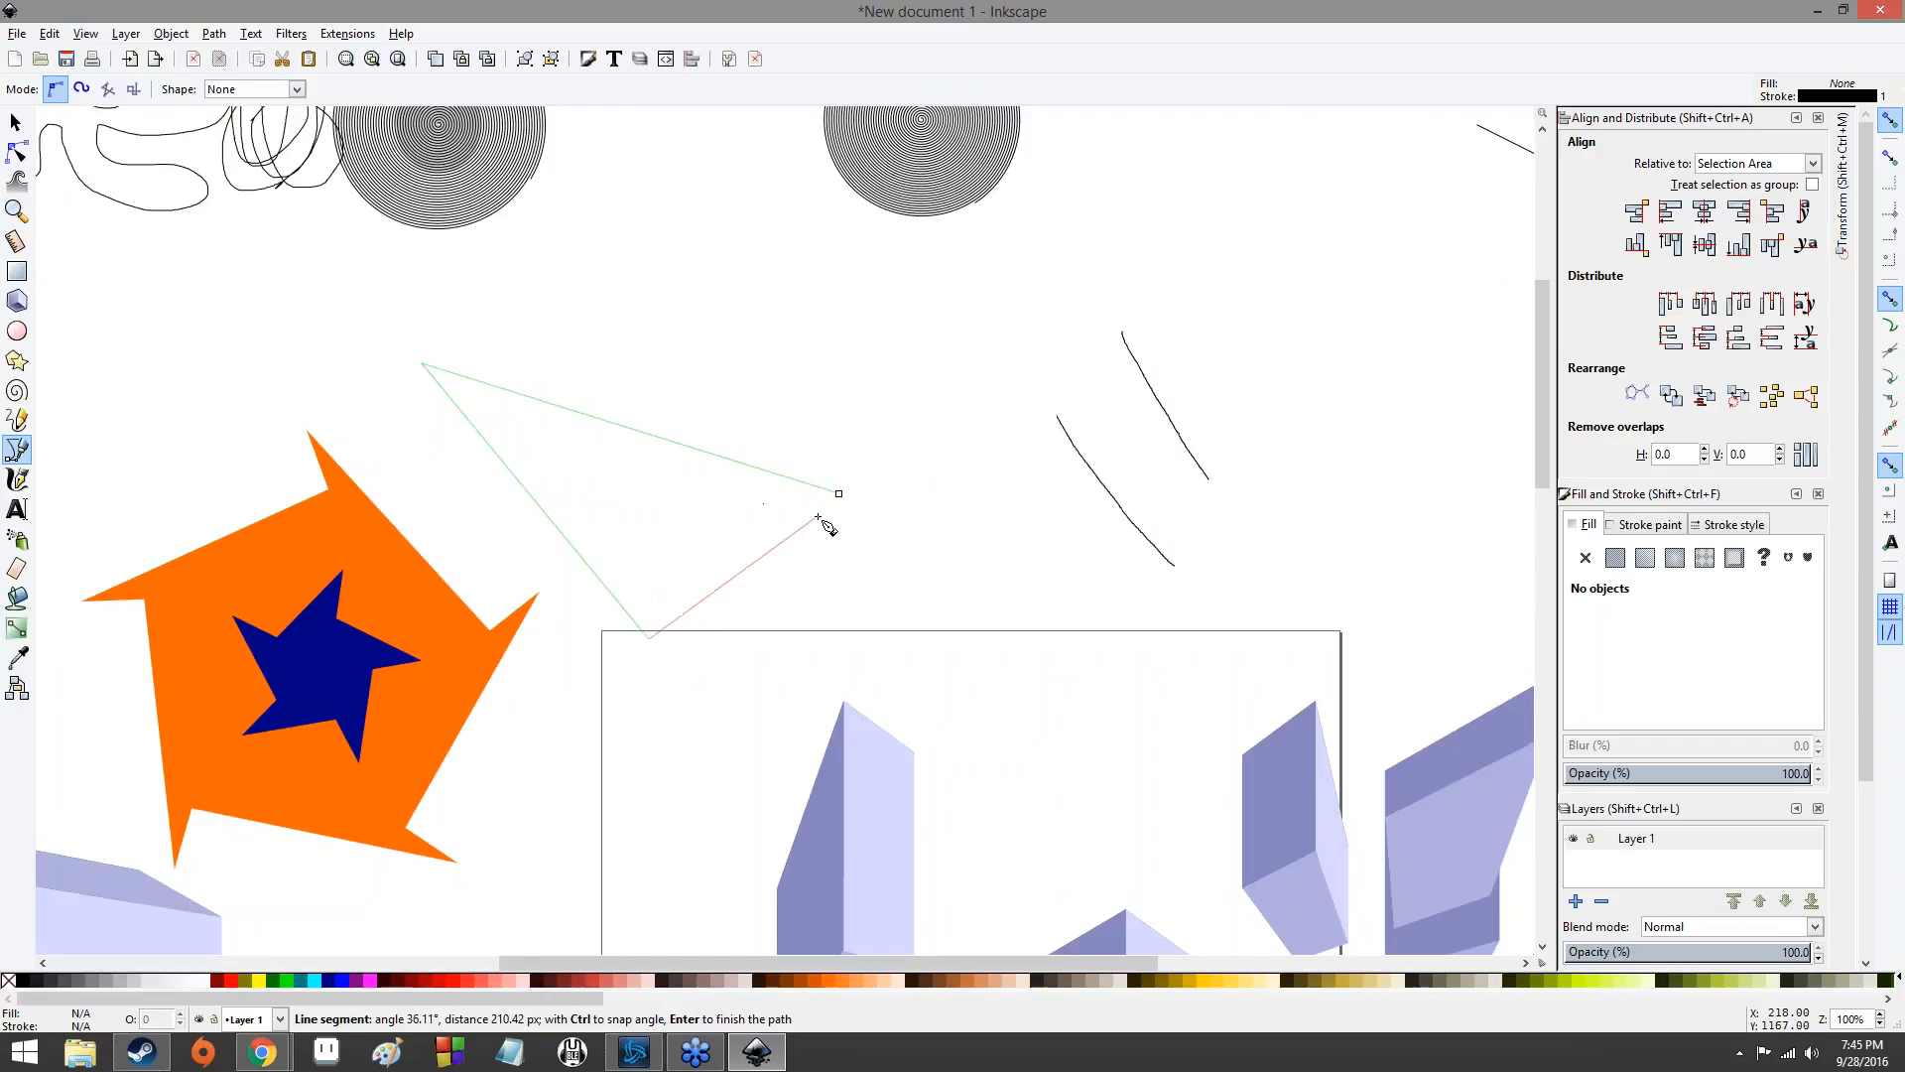
pyautogui.click(842, 497)
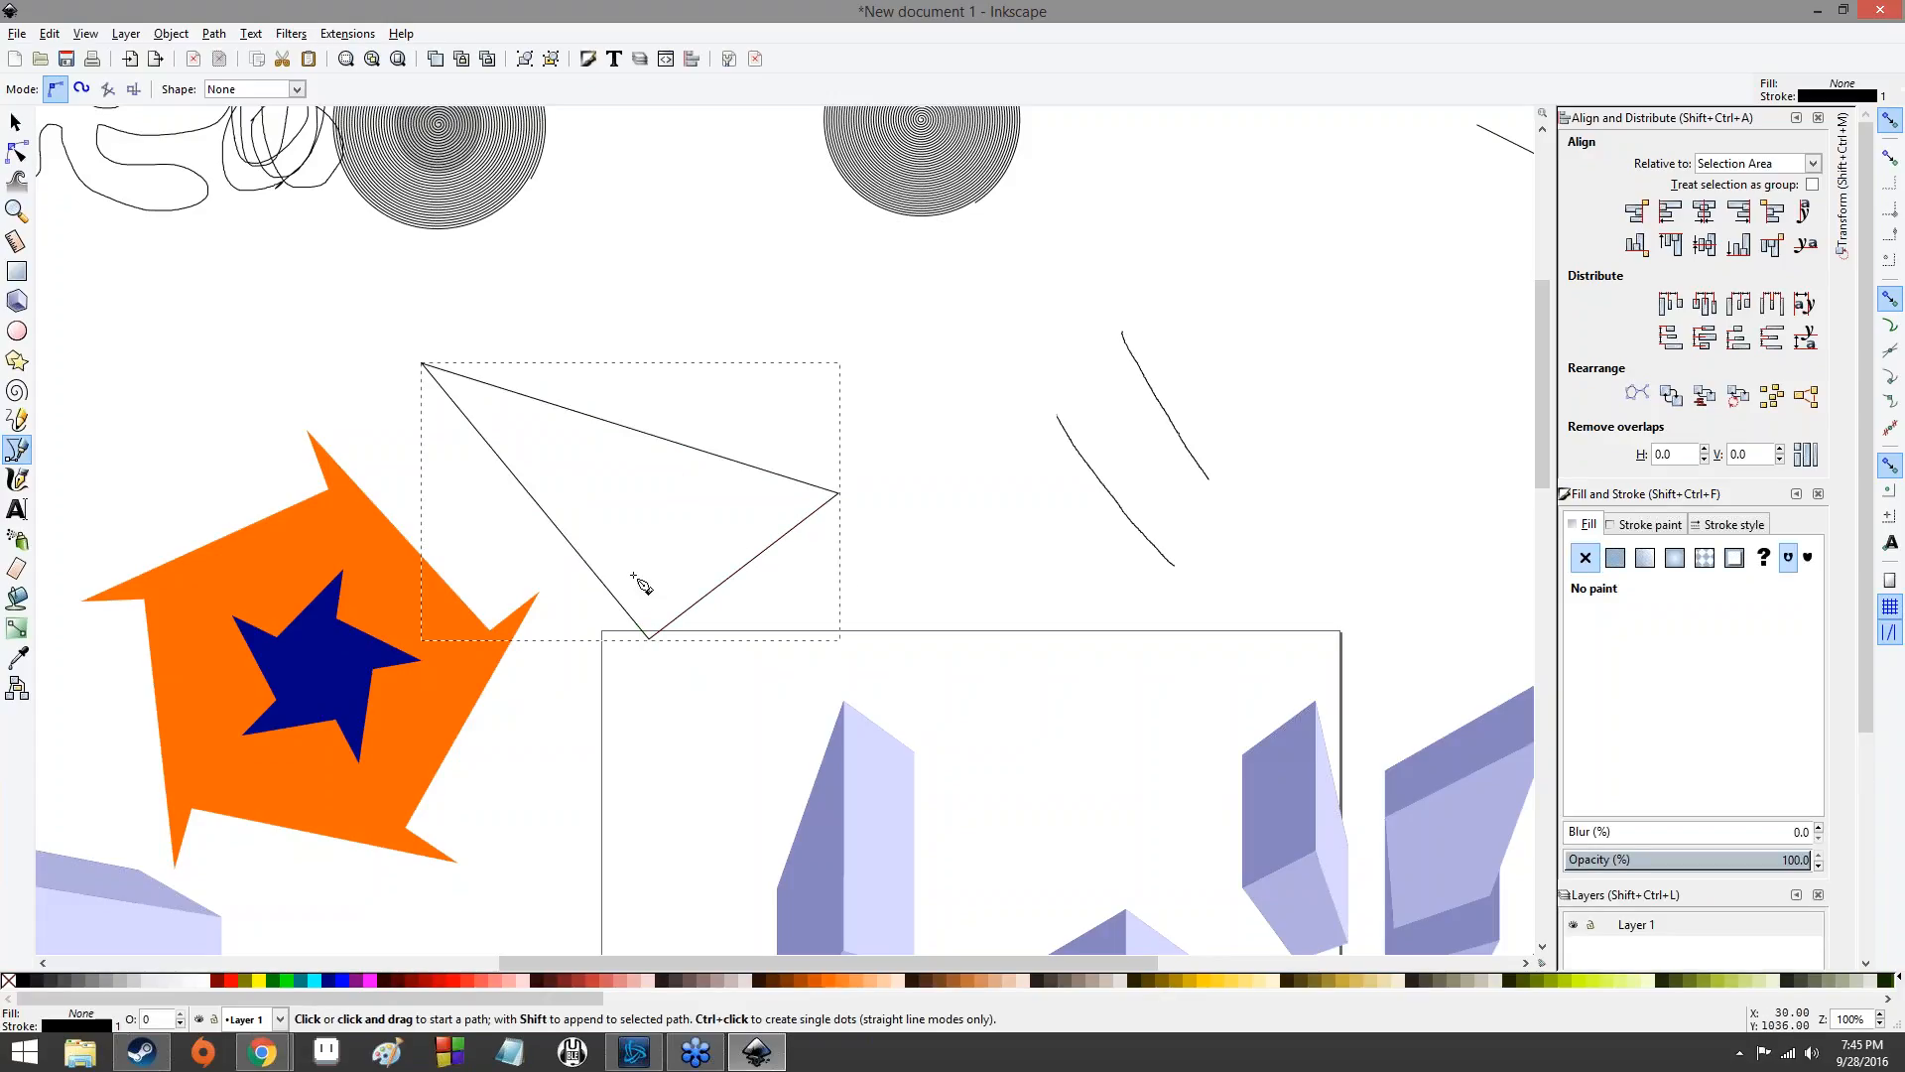
# - Draw a closed curved shape with the Bezier pen beside the page, above the long dark box, pulling out long curve handles
pyautogui.moveTo(1393, 527); pyautogui.dragTo(405, 373)
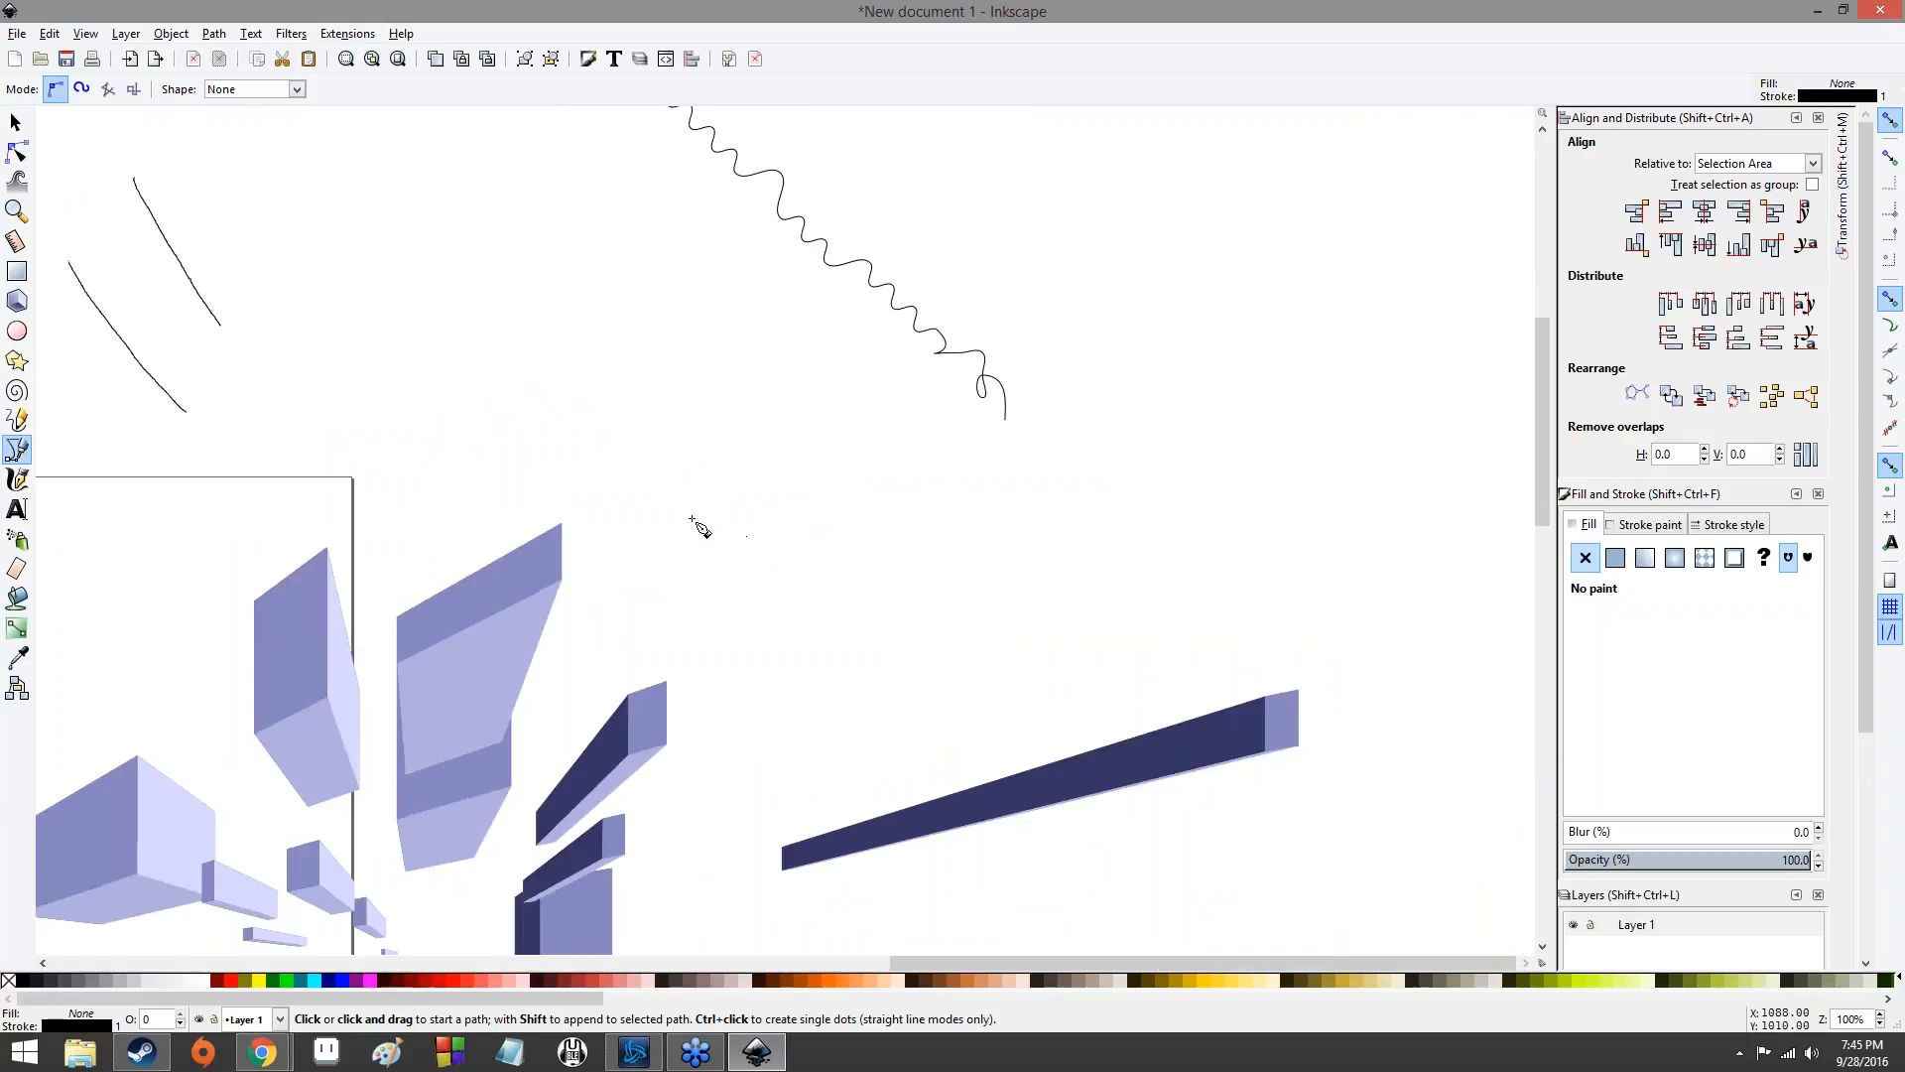
pyautogui.moveTo(693, 518); pyautogui.dragTo(989, 617)
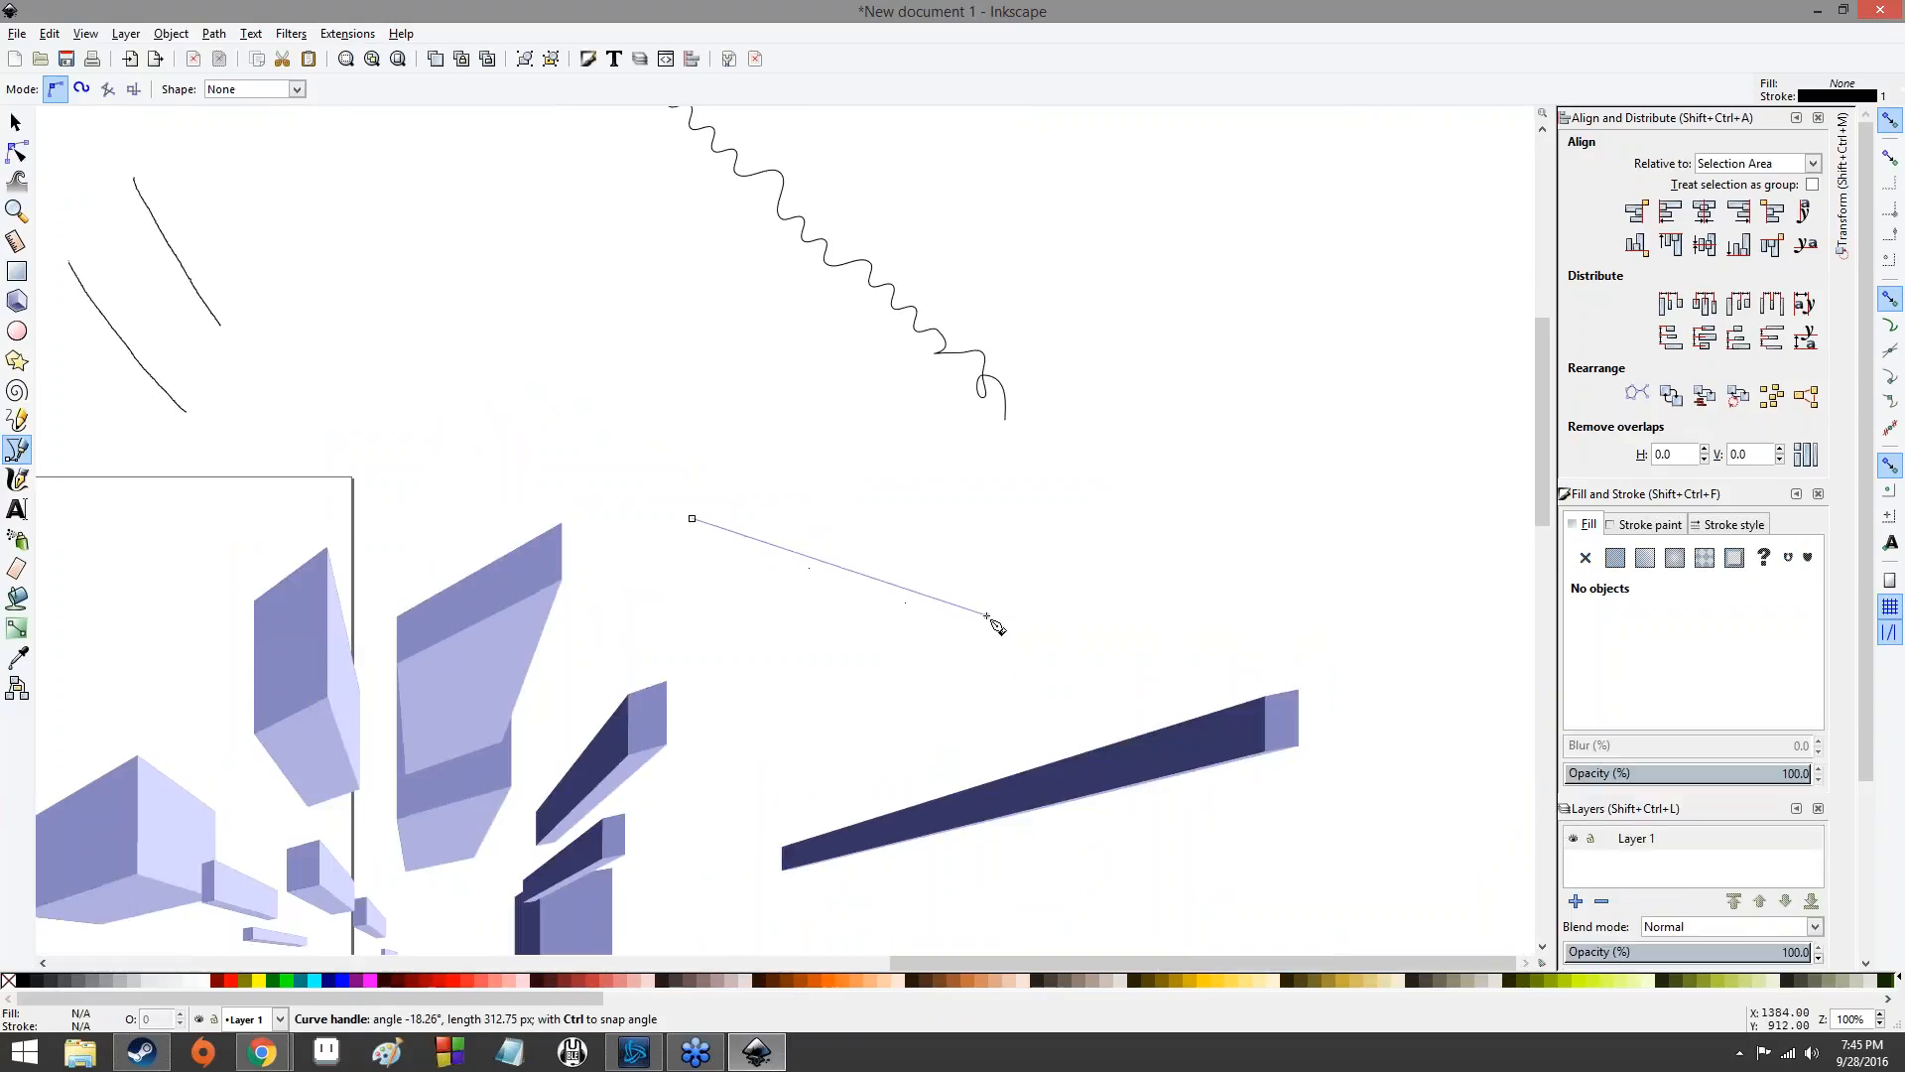
pyautogui.click(986, 615)
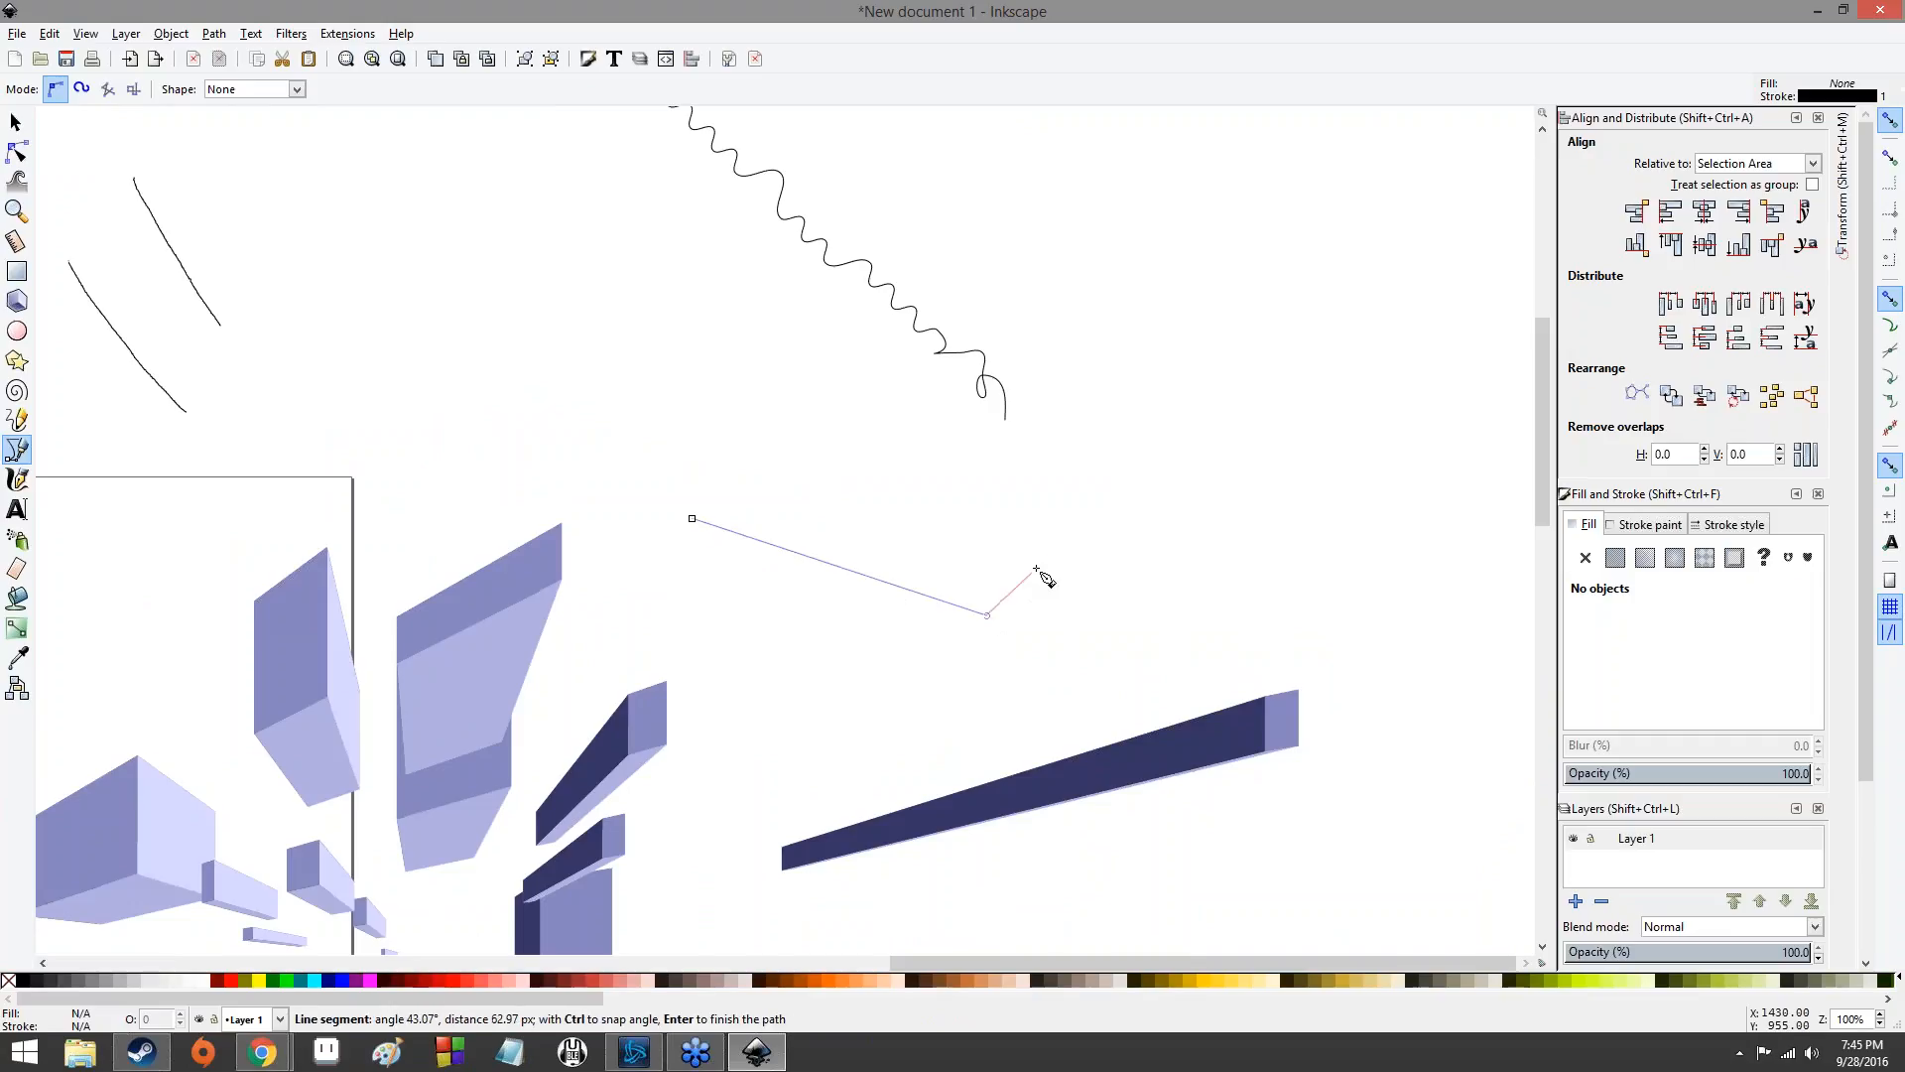
pyautogui.moveTo(1139, 492); pyautogui.dragTo(769, 209)
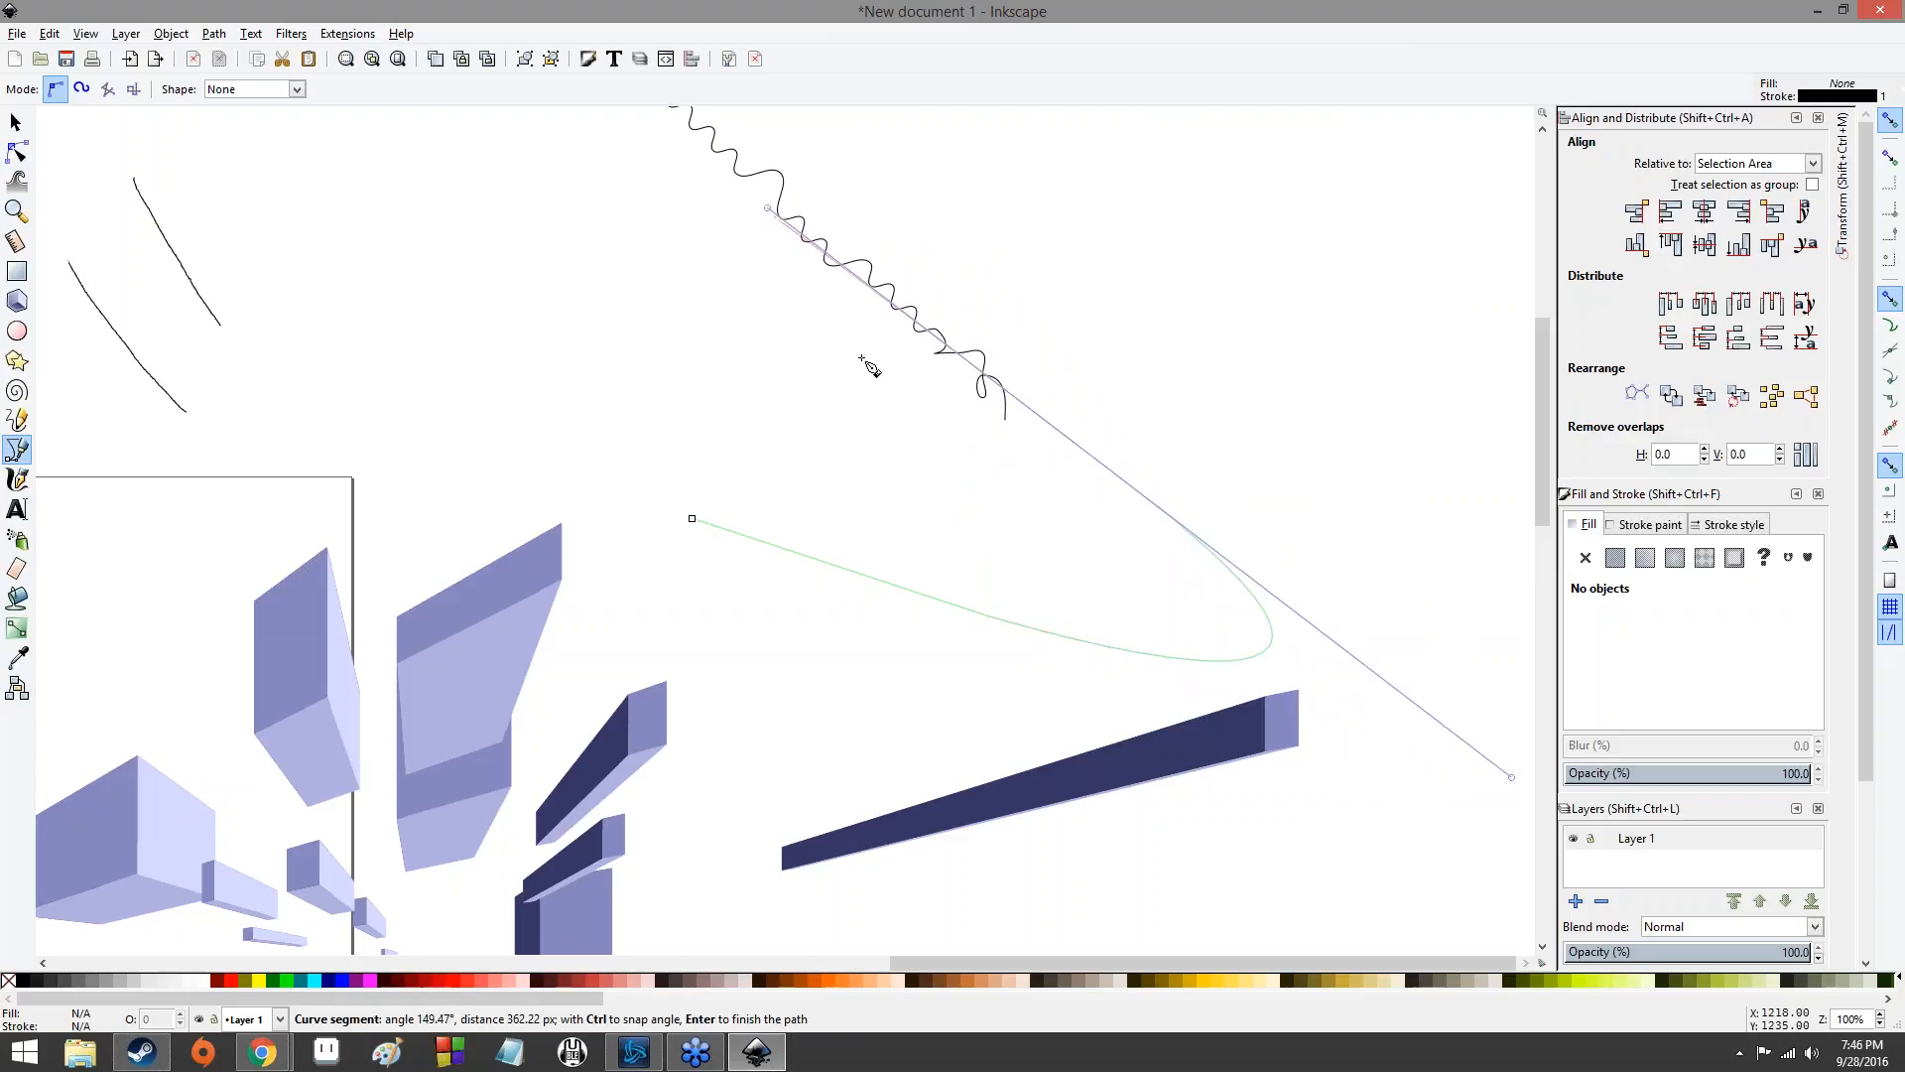
pyautogui.click(693, 519)
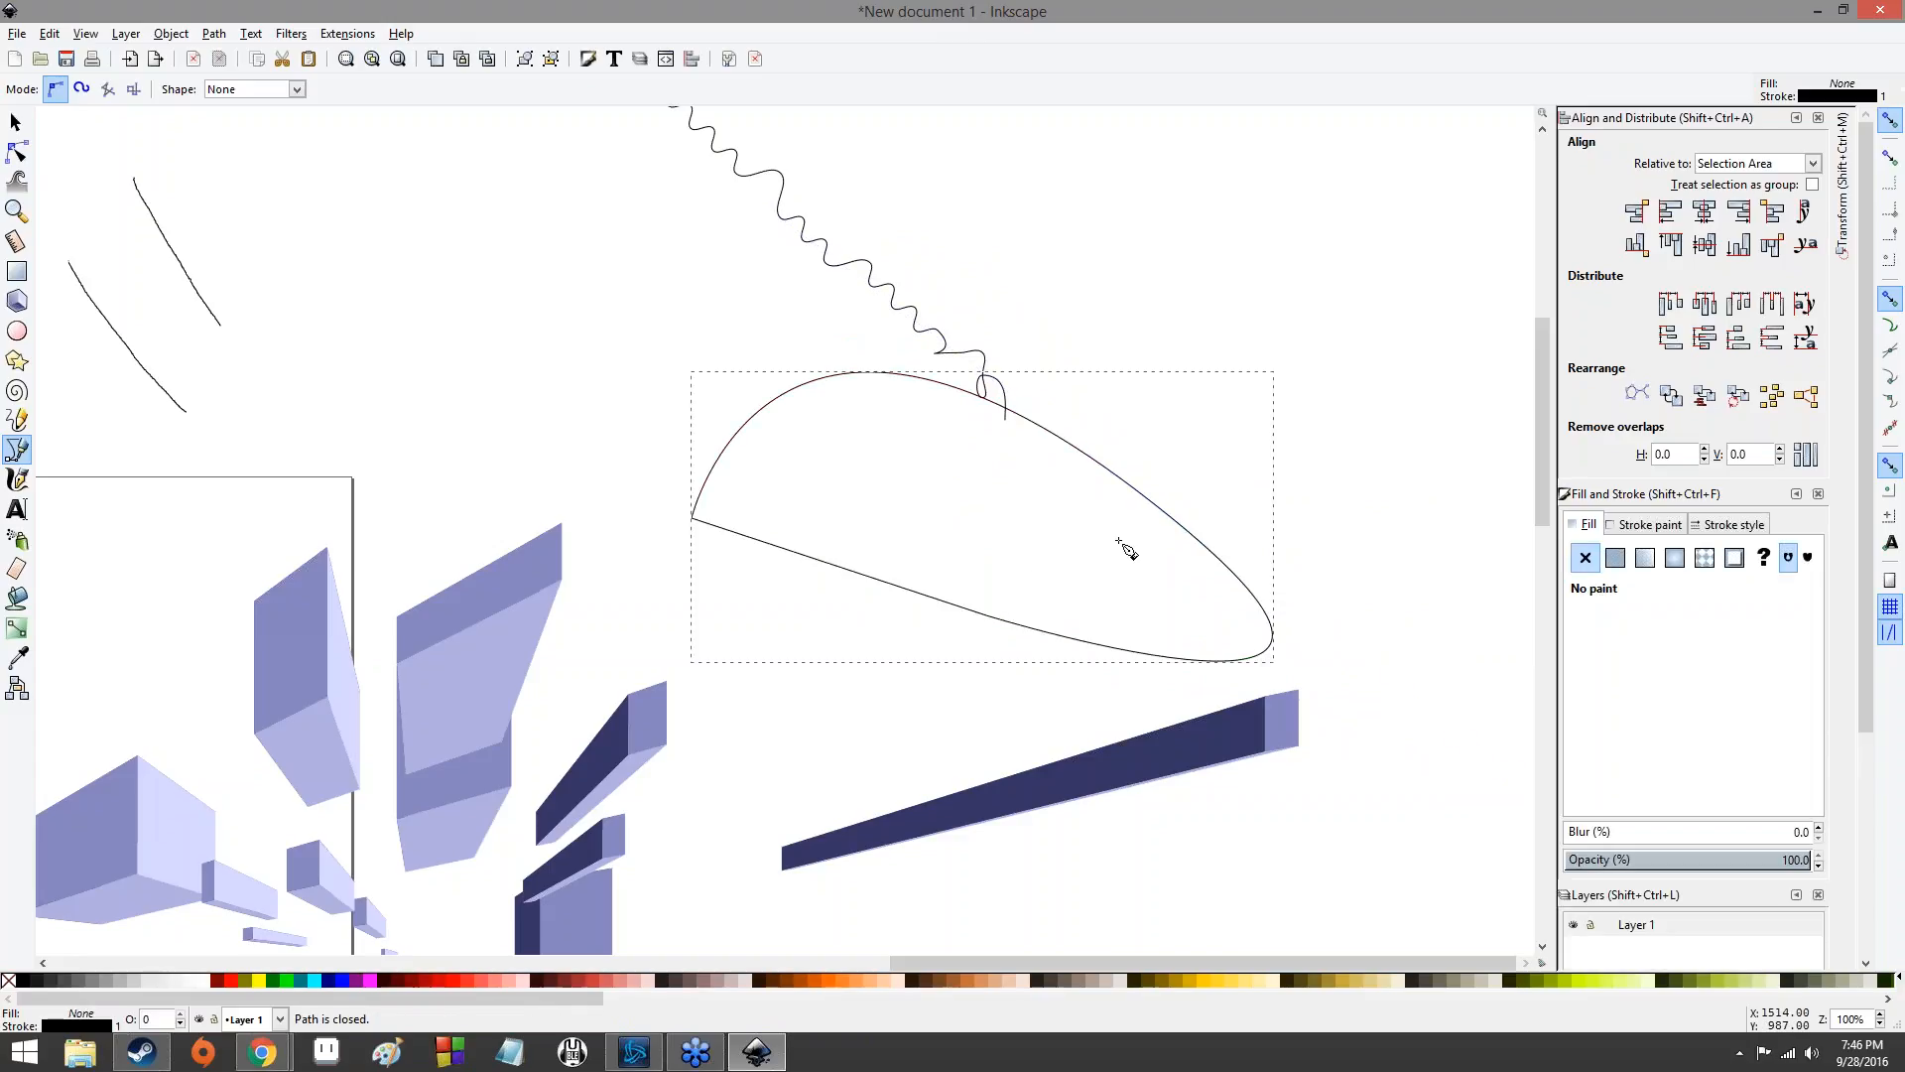
# - Examine the smoothness of the closed Bezier curve up close at its rounded end and along its upper arc
pyautogui.scroll(5, 1119, 541)
pyautogui.scroll(-2, 1131, 539)
pyautogui.moveTo(1191, 505); pyautogui.dragTo(736, 244)
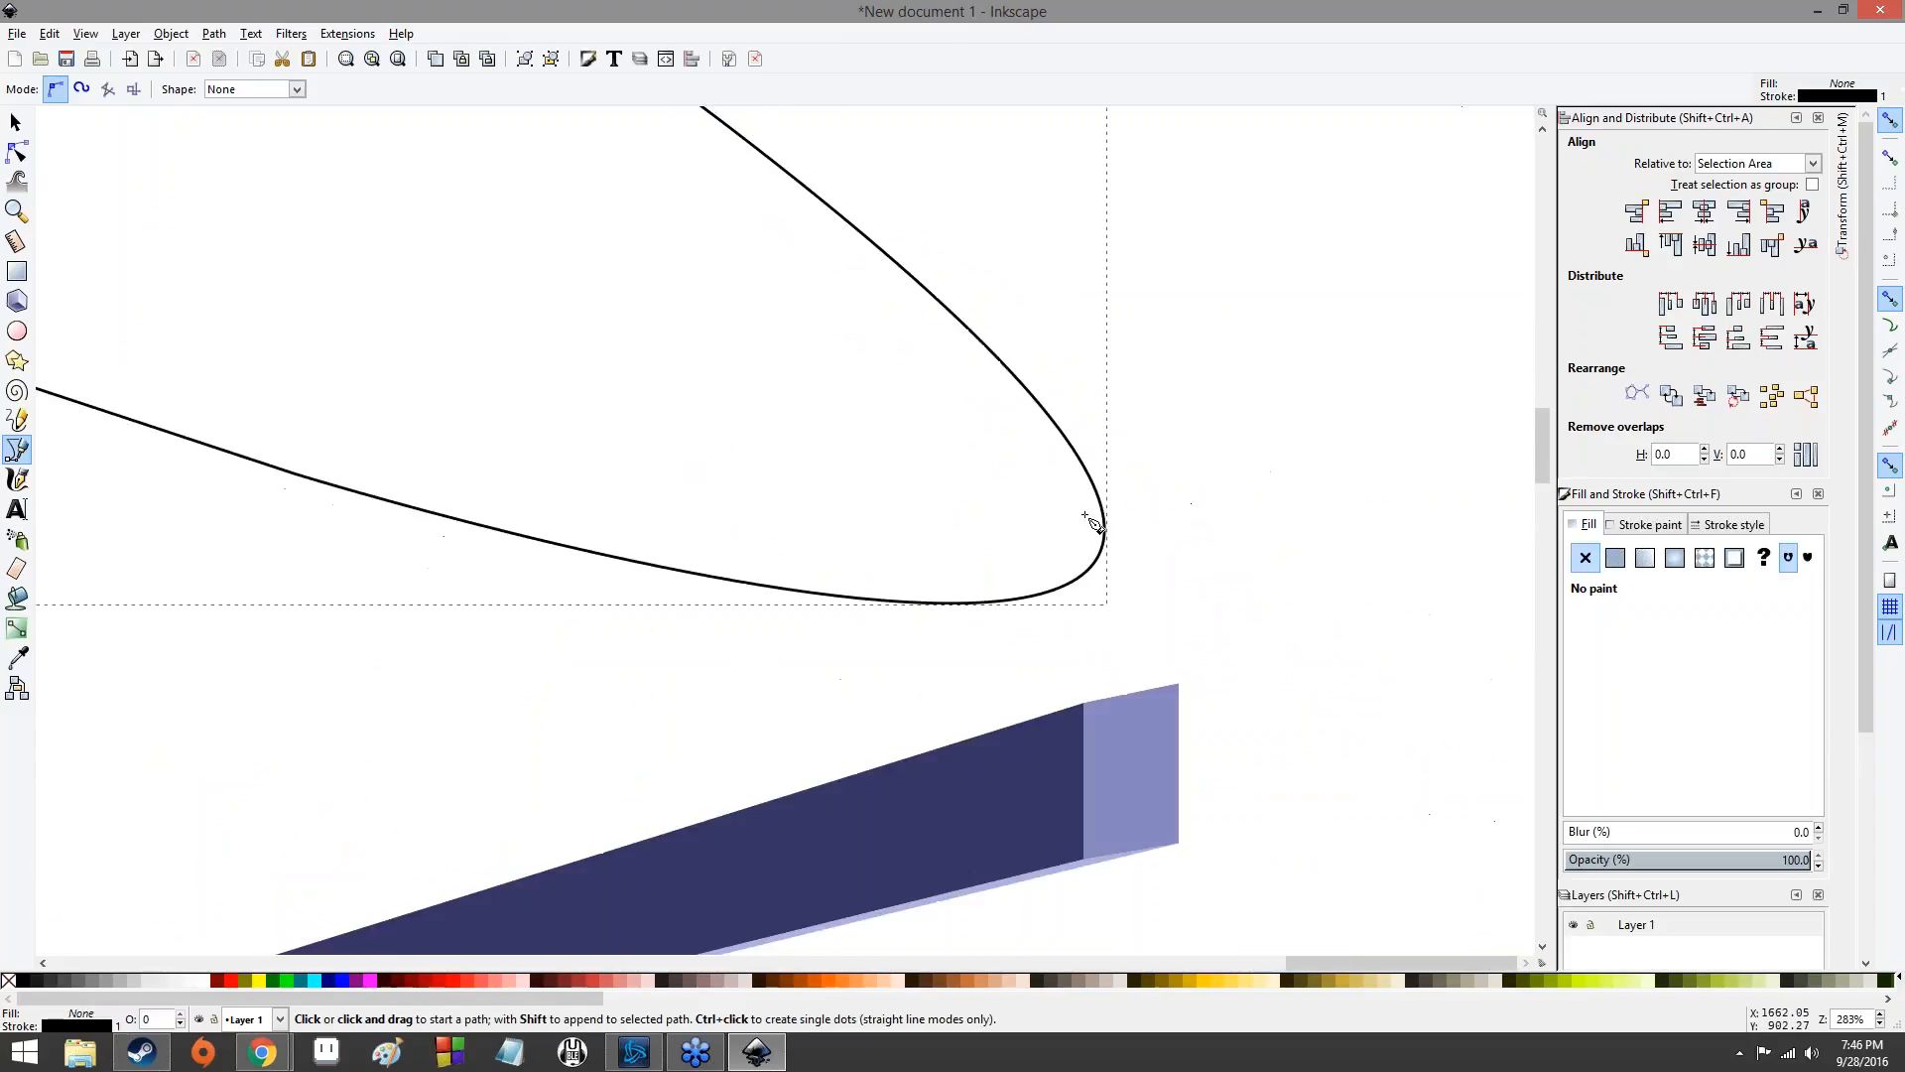
pyautogui.scroll(4, 1086, 516)
pyautogui.scroll(-4, 1087, 518)
pyautogui.scroll(4, 1087, 518)
pyautogui.scroll(-5, 1088, 518)
pyautogui.moveTo(863, 422); pyautogui.dragTo(1043, 627)
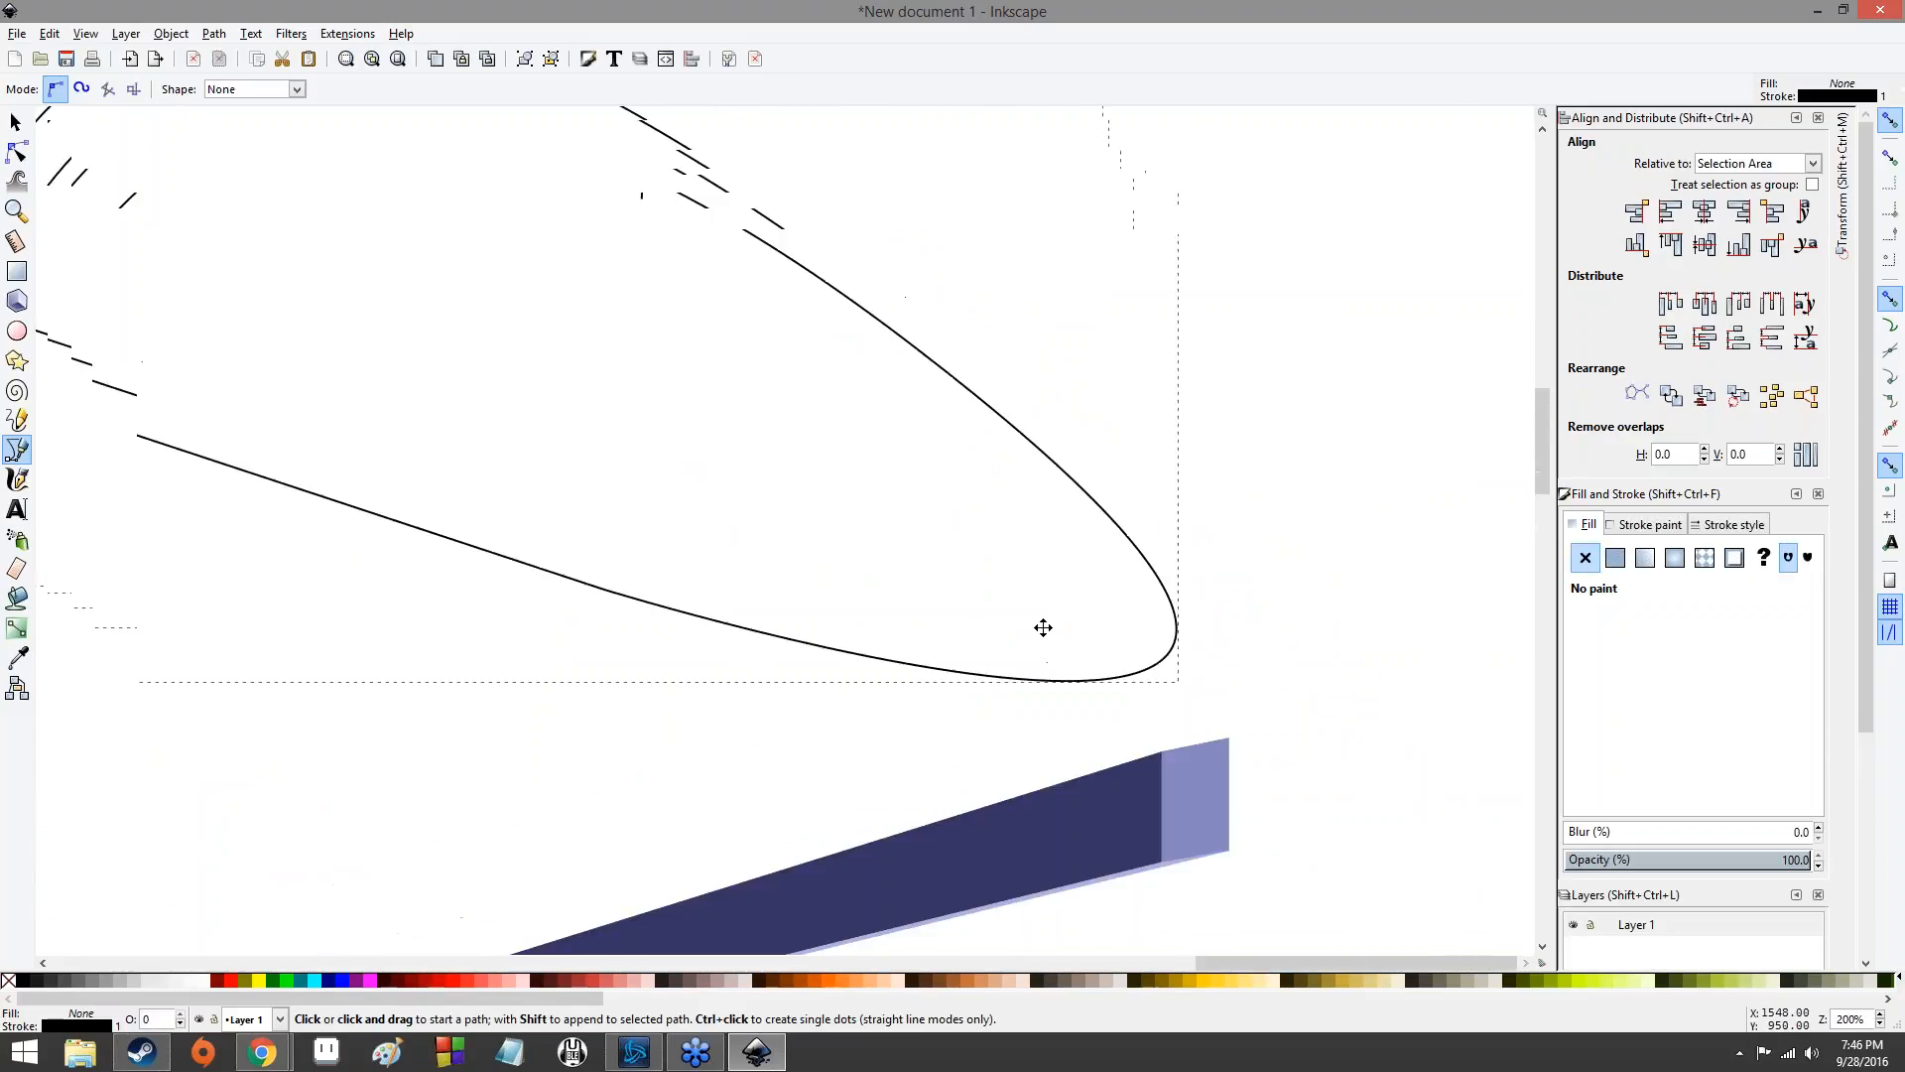
pyautogui.scroll(-2, 651, 404)
pyautogui.scroll(1, 1003, 510)
pyautogui.scroll(6, 646, 502)
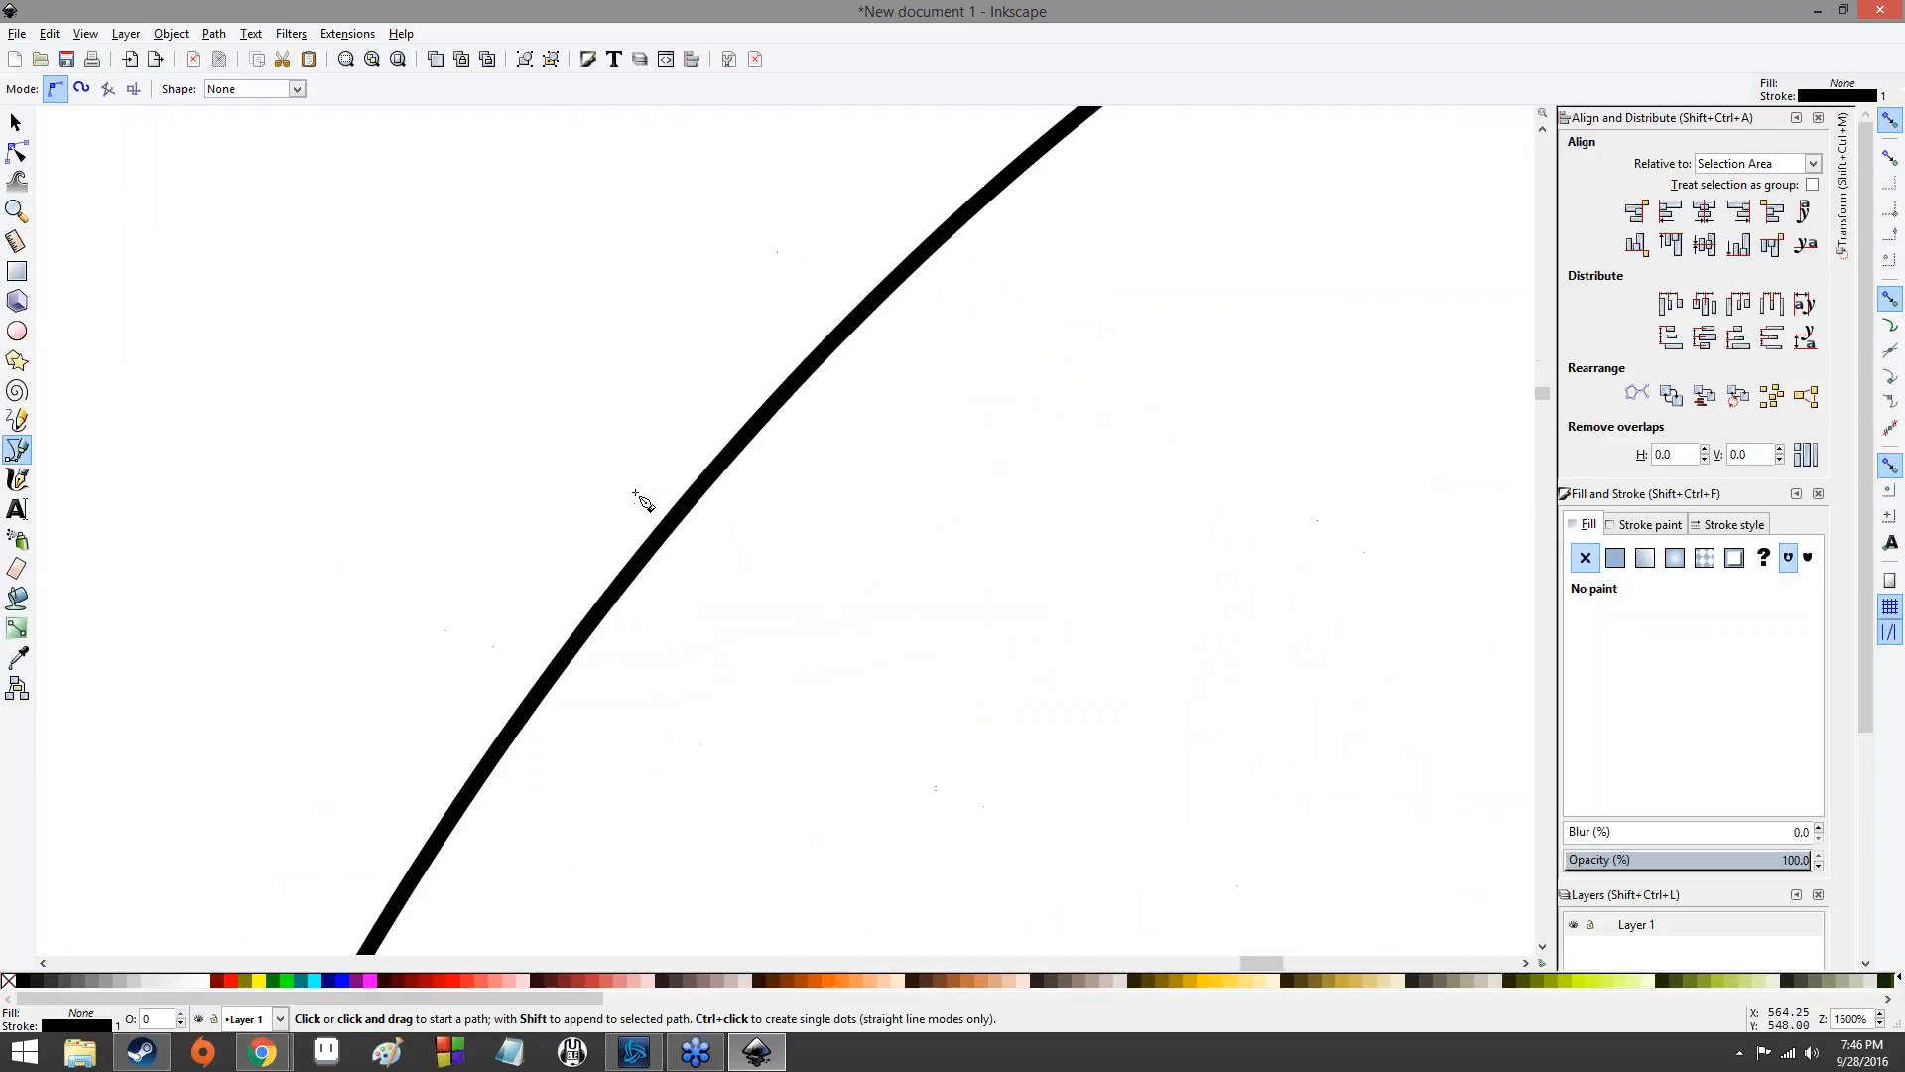
pyautogui.scroll(-6, 643, 508)
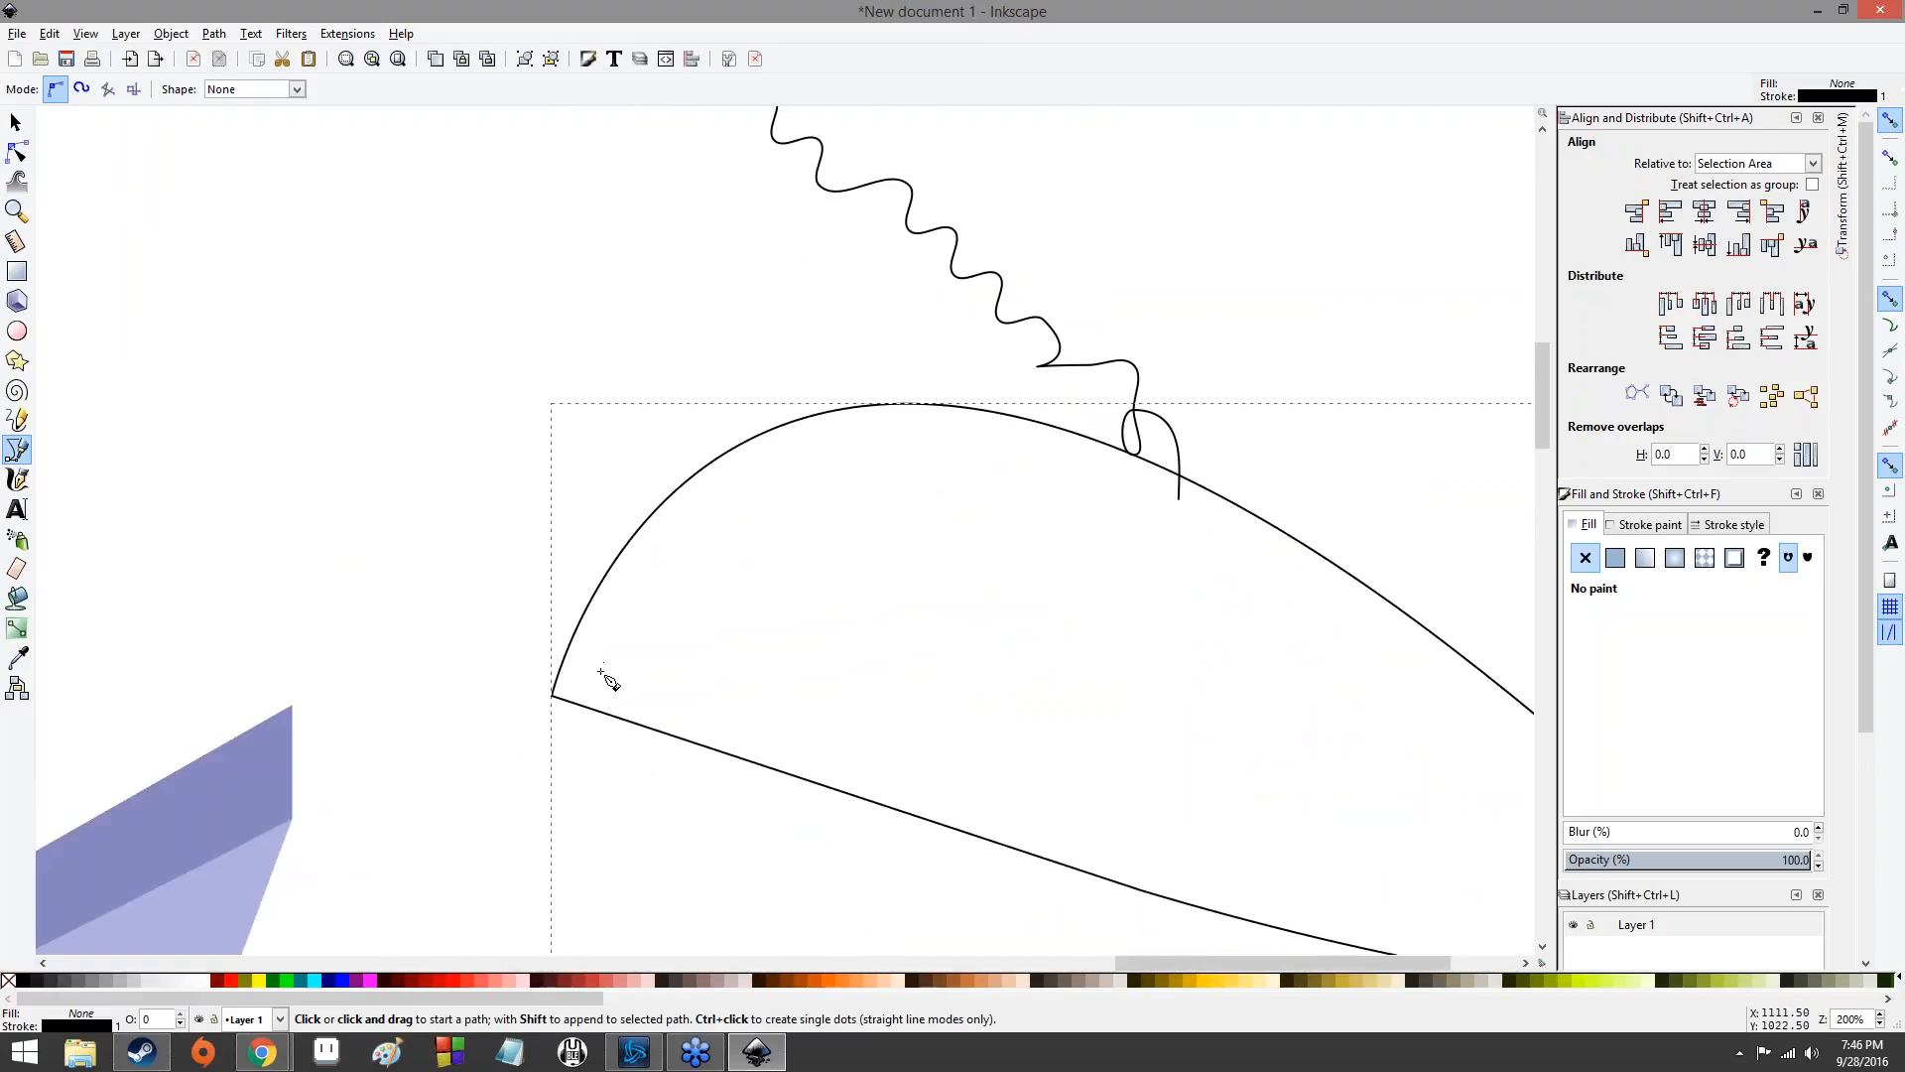
# - Draw a crescent-shaped calligraphic stroke beneath the large pale 3D box and handwrite "hello!" below it with the Calligraphy tool
pyautogui.scroll(5, 739, 700)
pyautogui.scroll(-5, 784, 680)
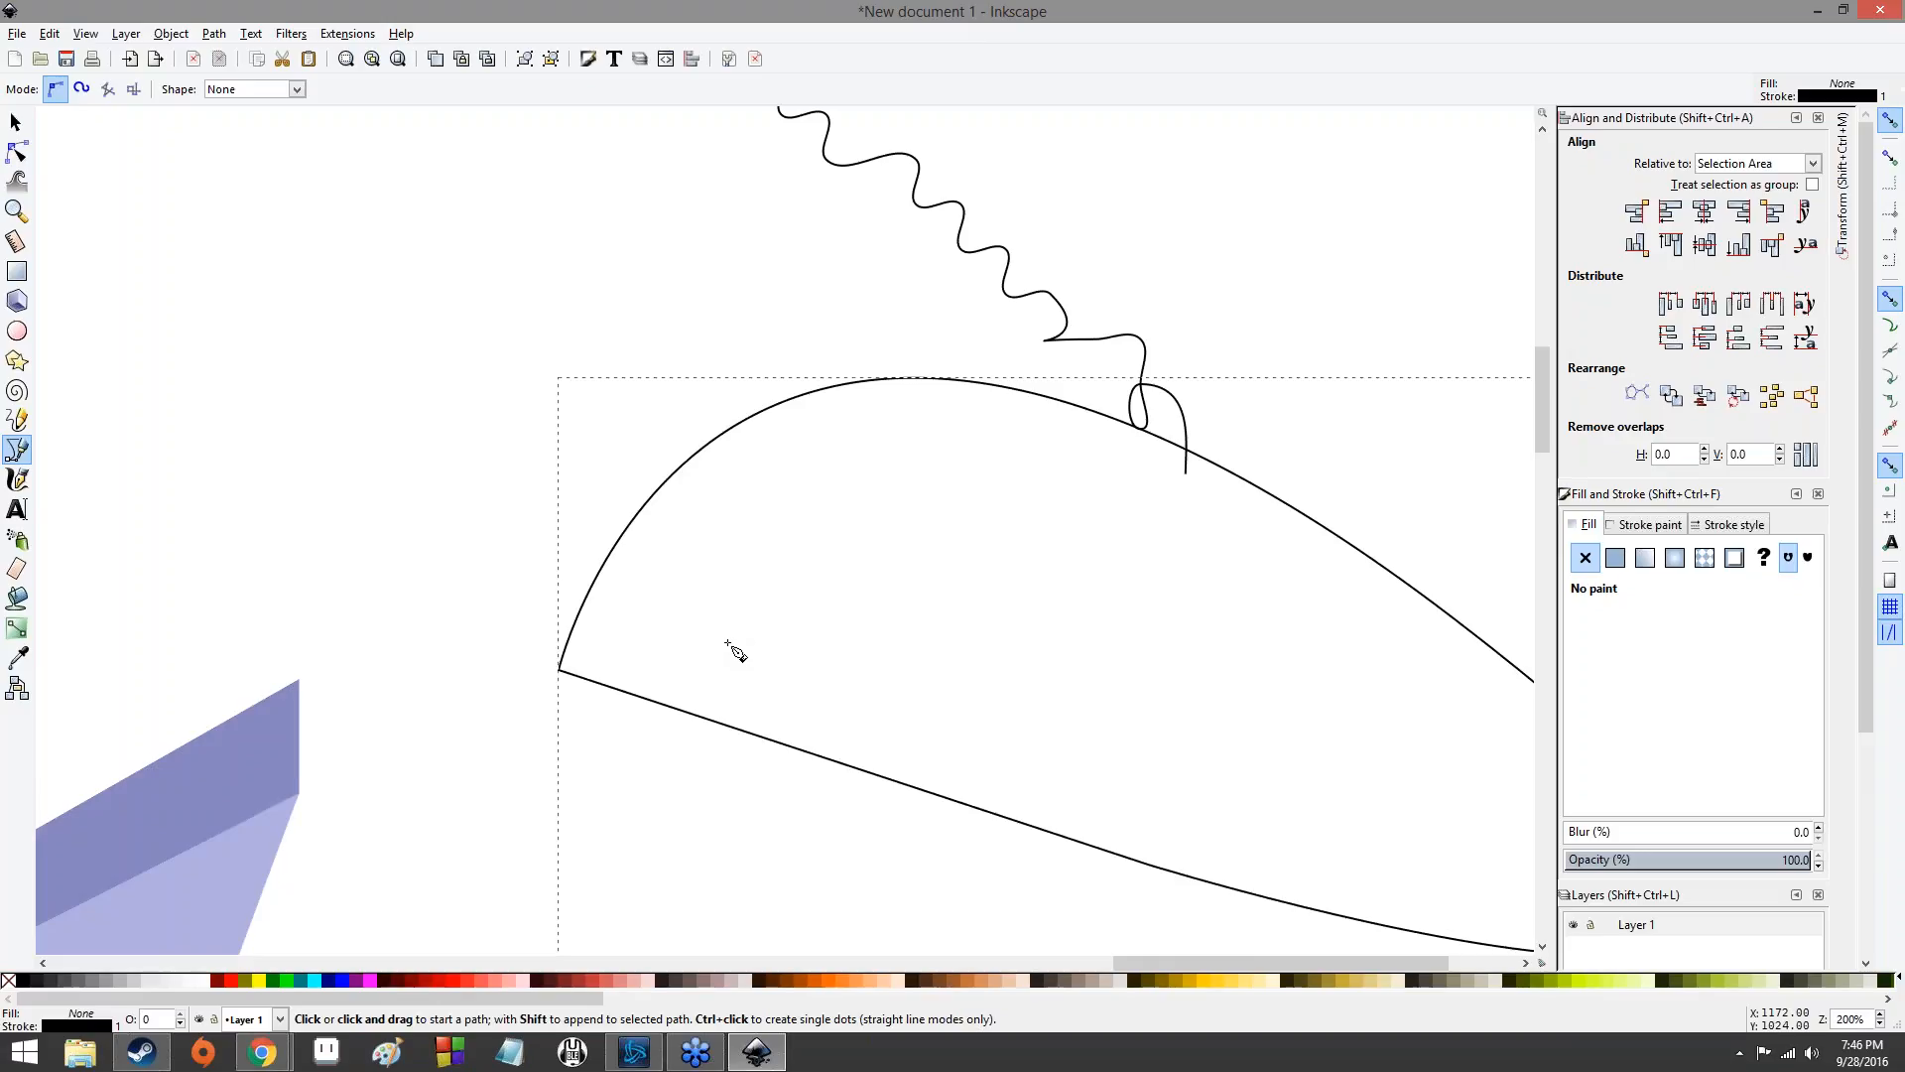
pyautogui.click(17, 480)
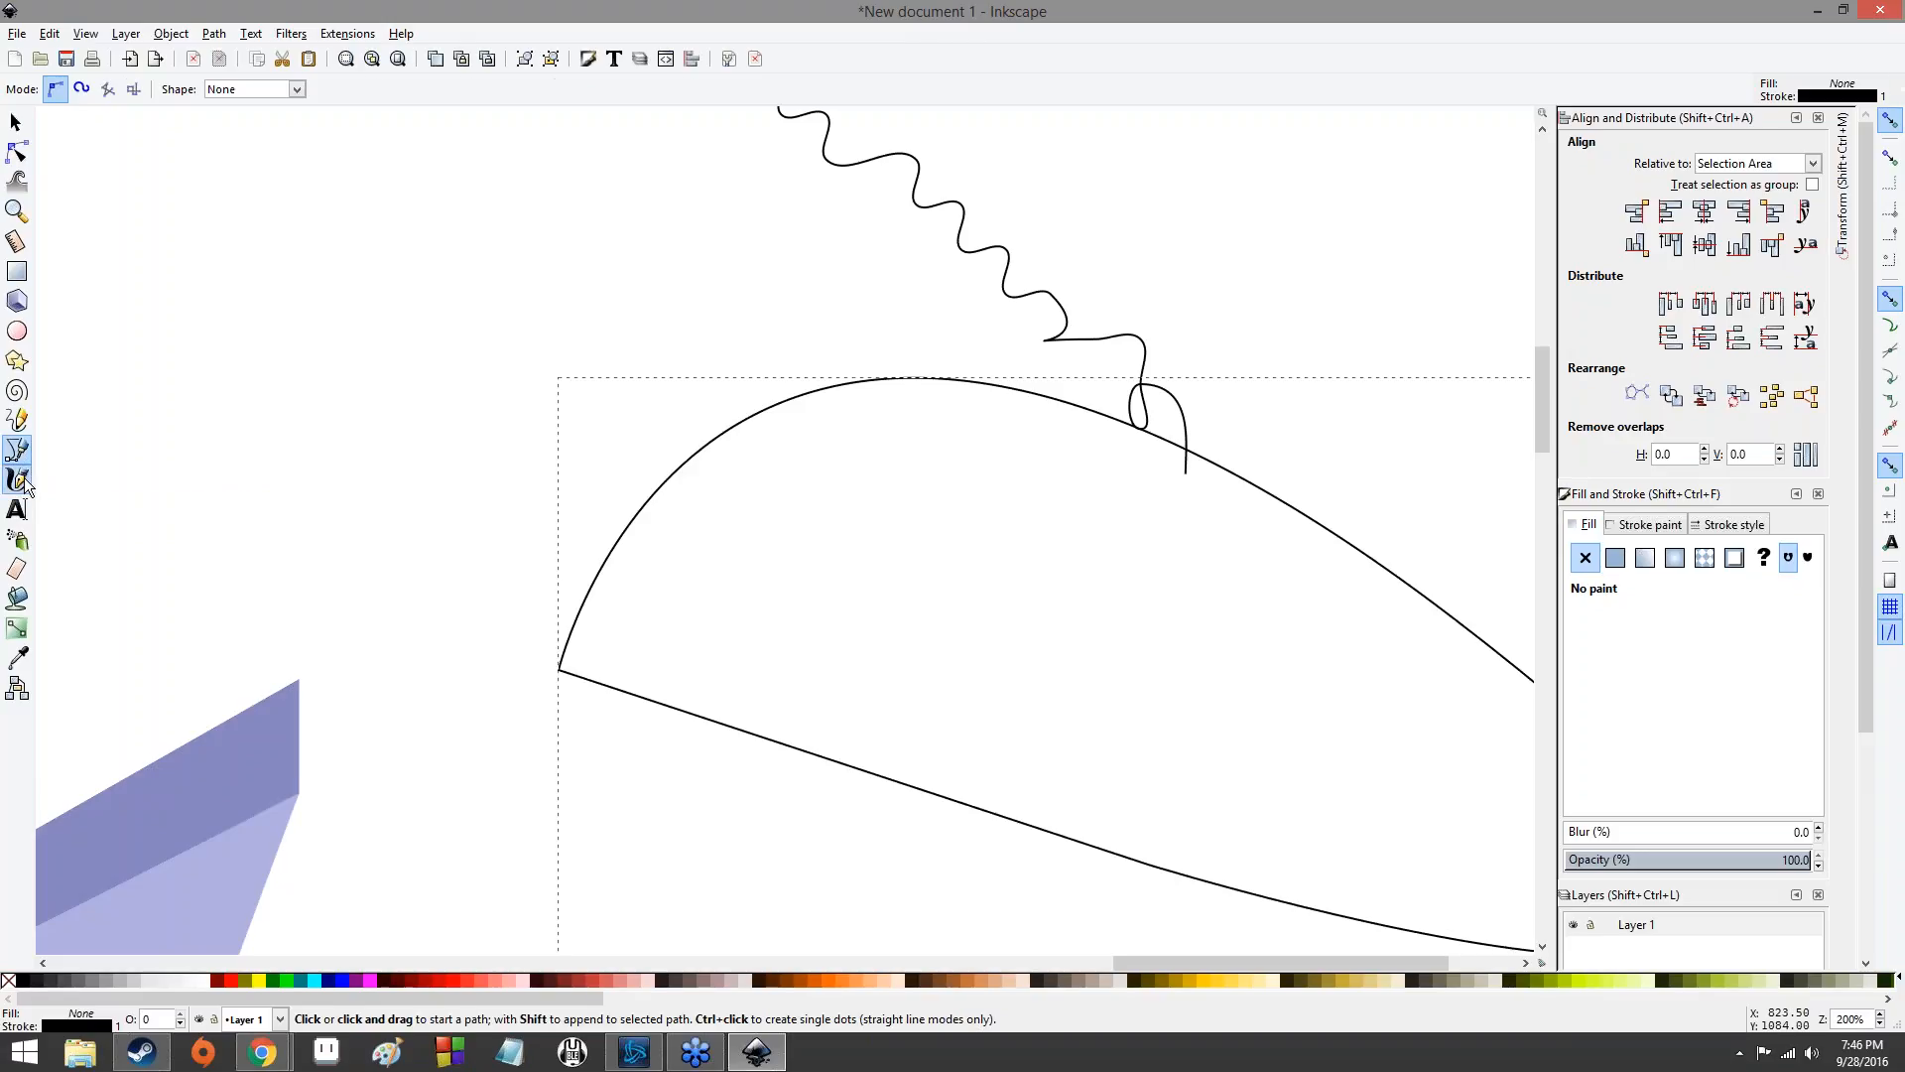
pyautogui.keyDown('ctrl'); pyautogui.scroll(-2, 152, 377); pyautogui.keyUp('ctrl')
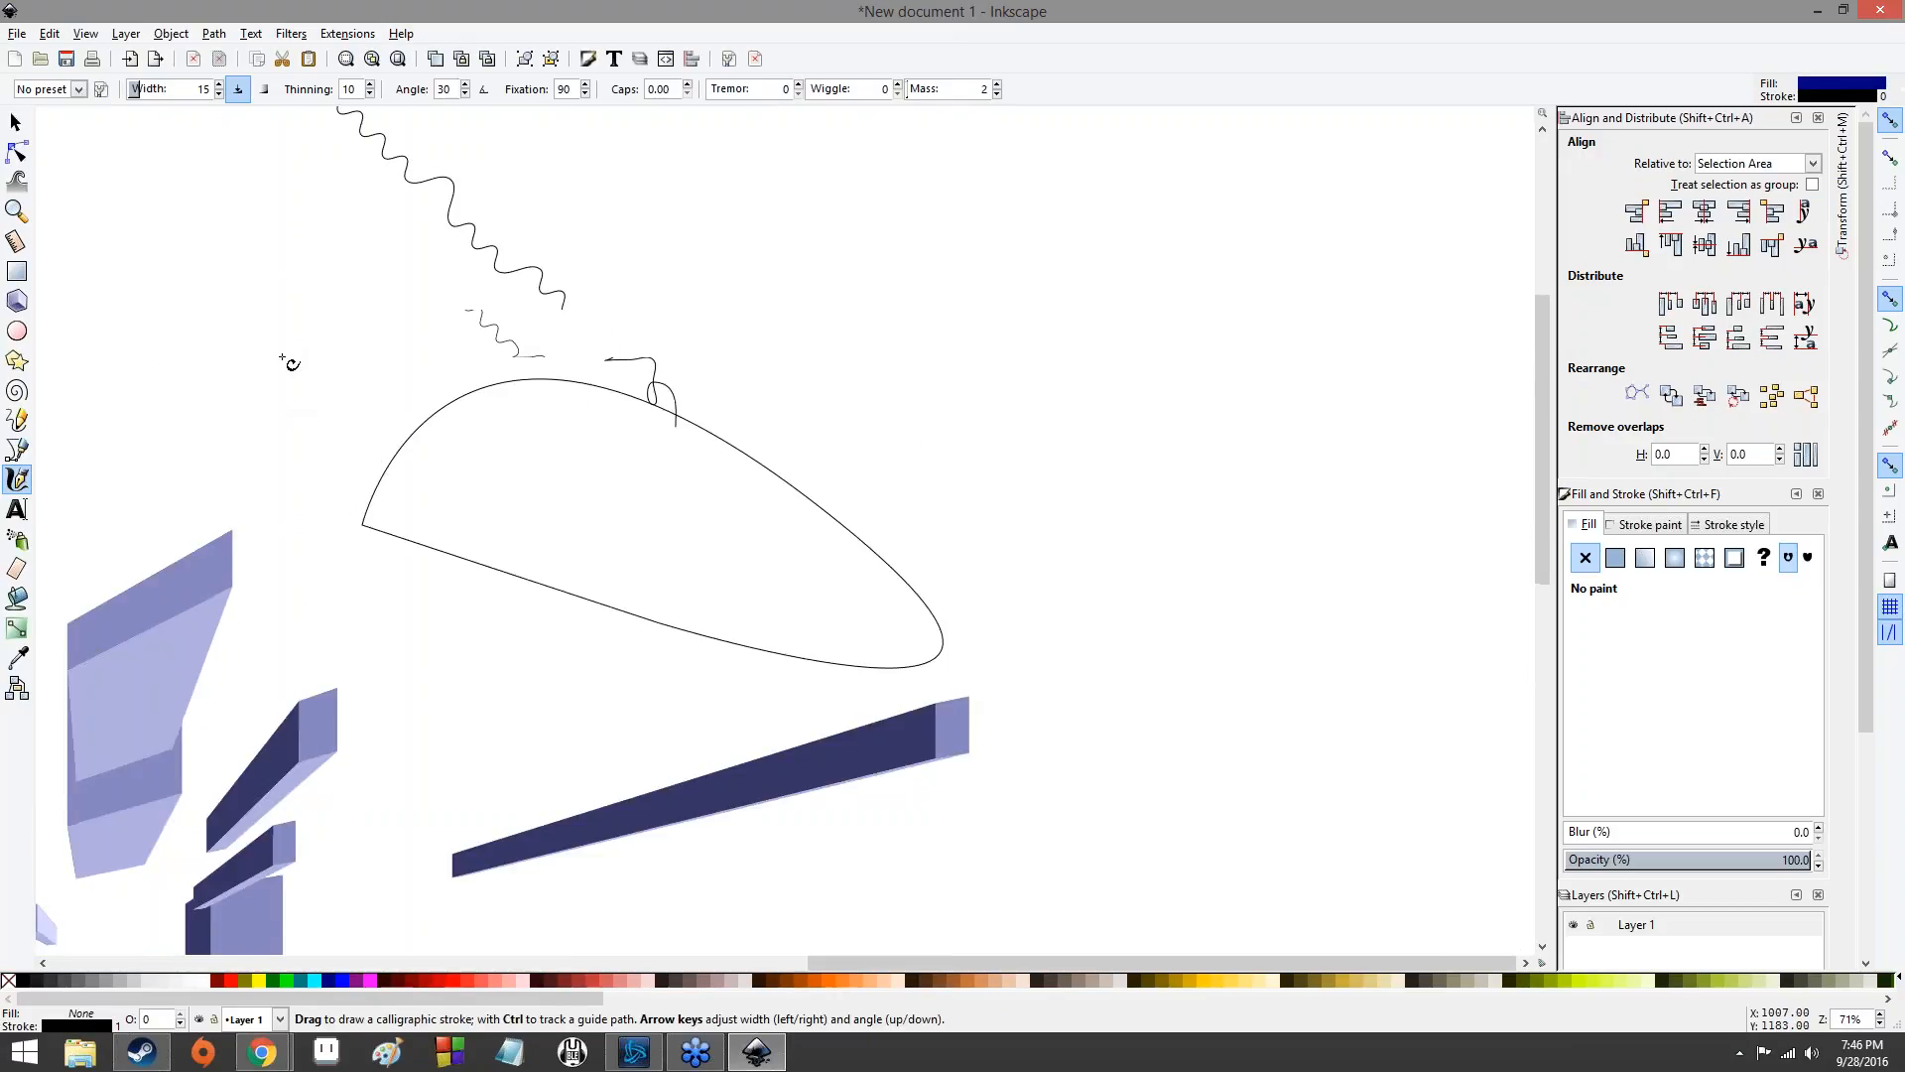
pyautogui.keyDown('ctrl'); pyautogui.scroll(-1, 285, 358); pyautogui.keyUp('ctrl')
pyautogui.moveTo(319, 358); pyautogui.dragTo(719, 310)
pyautogui.moveTo(474, 371); pyautogui.dragTo(940, 281)
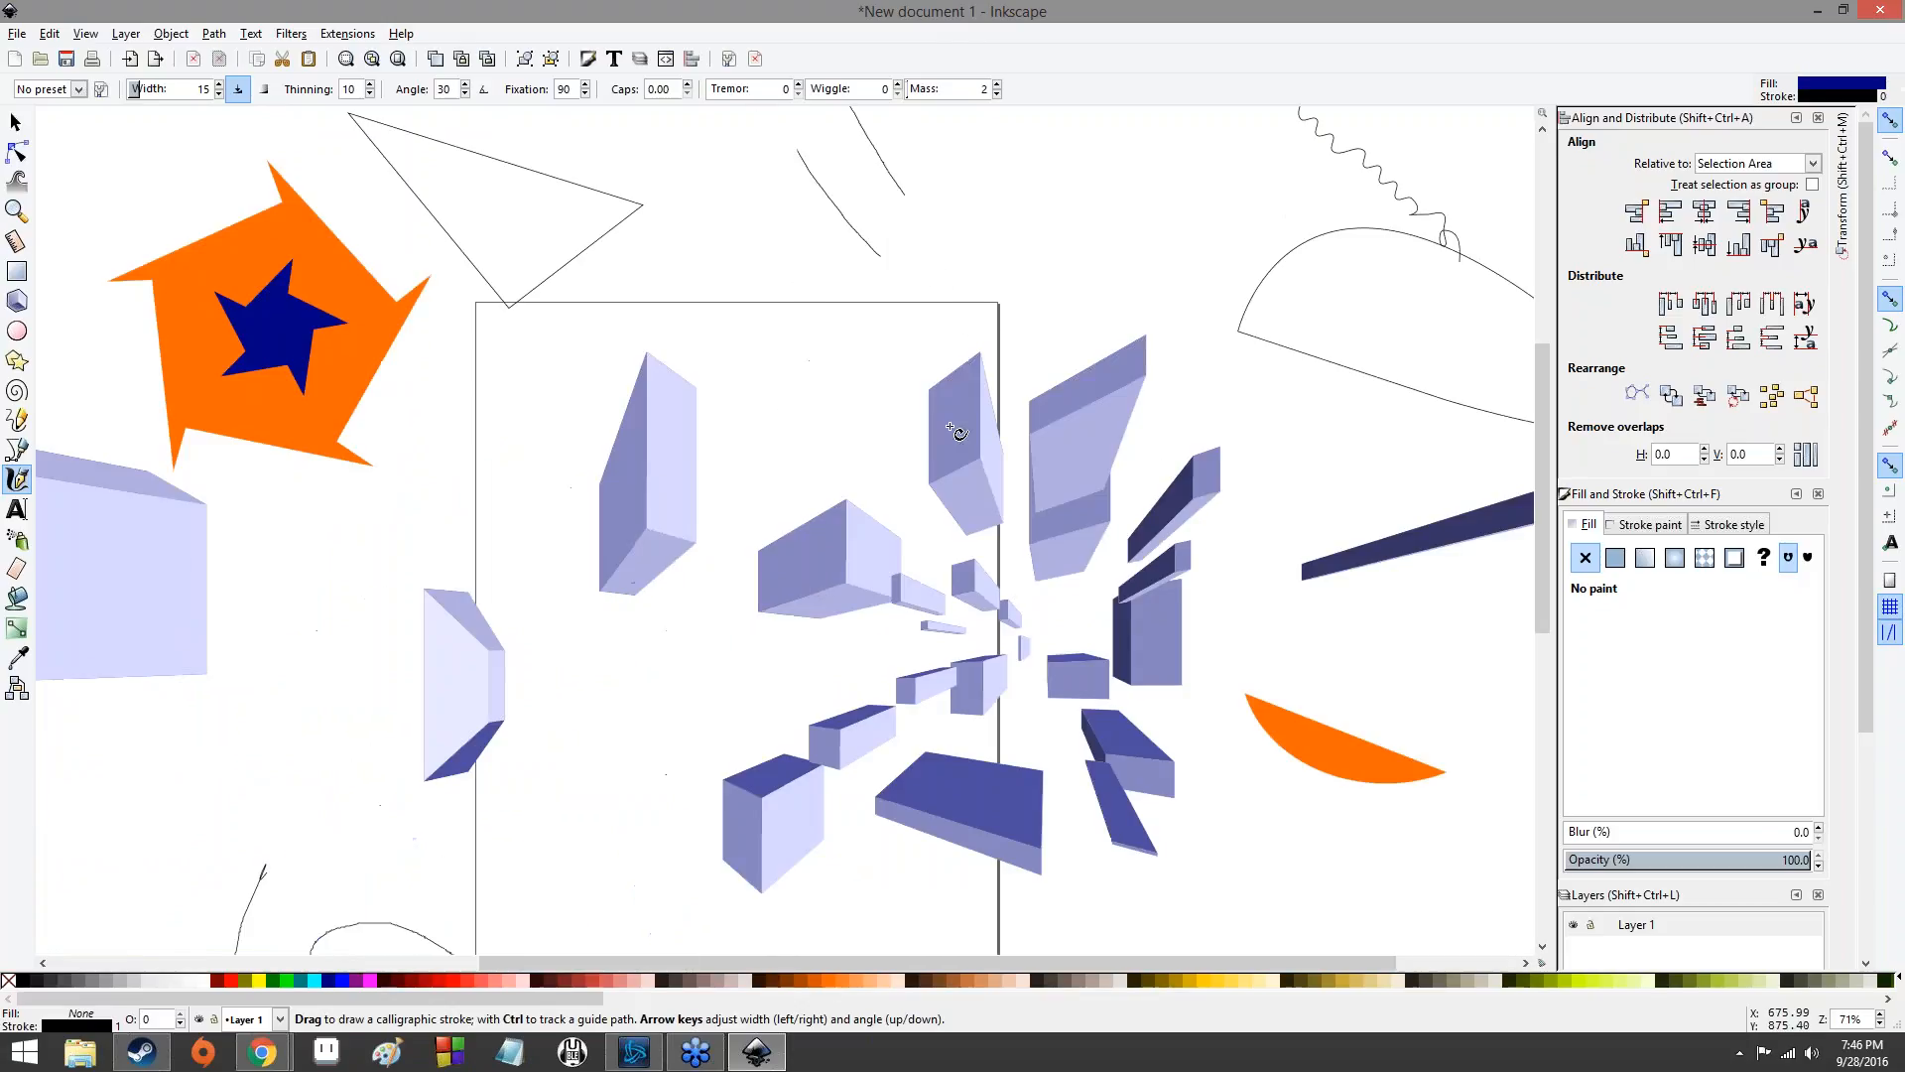
pyautogui.moveTo(613, 635); pyautogui.dragTo(848, 331)
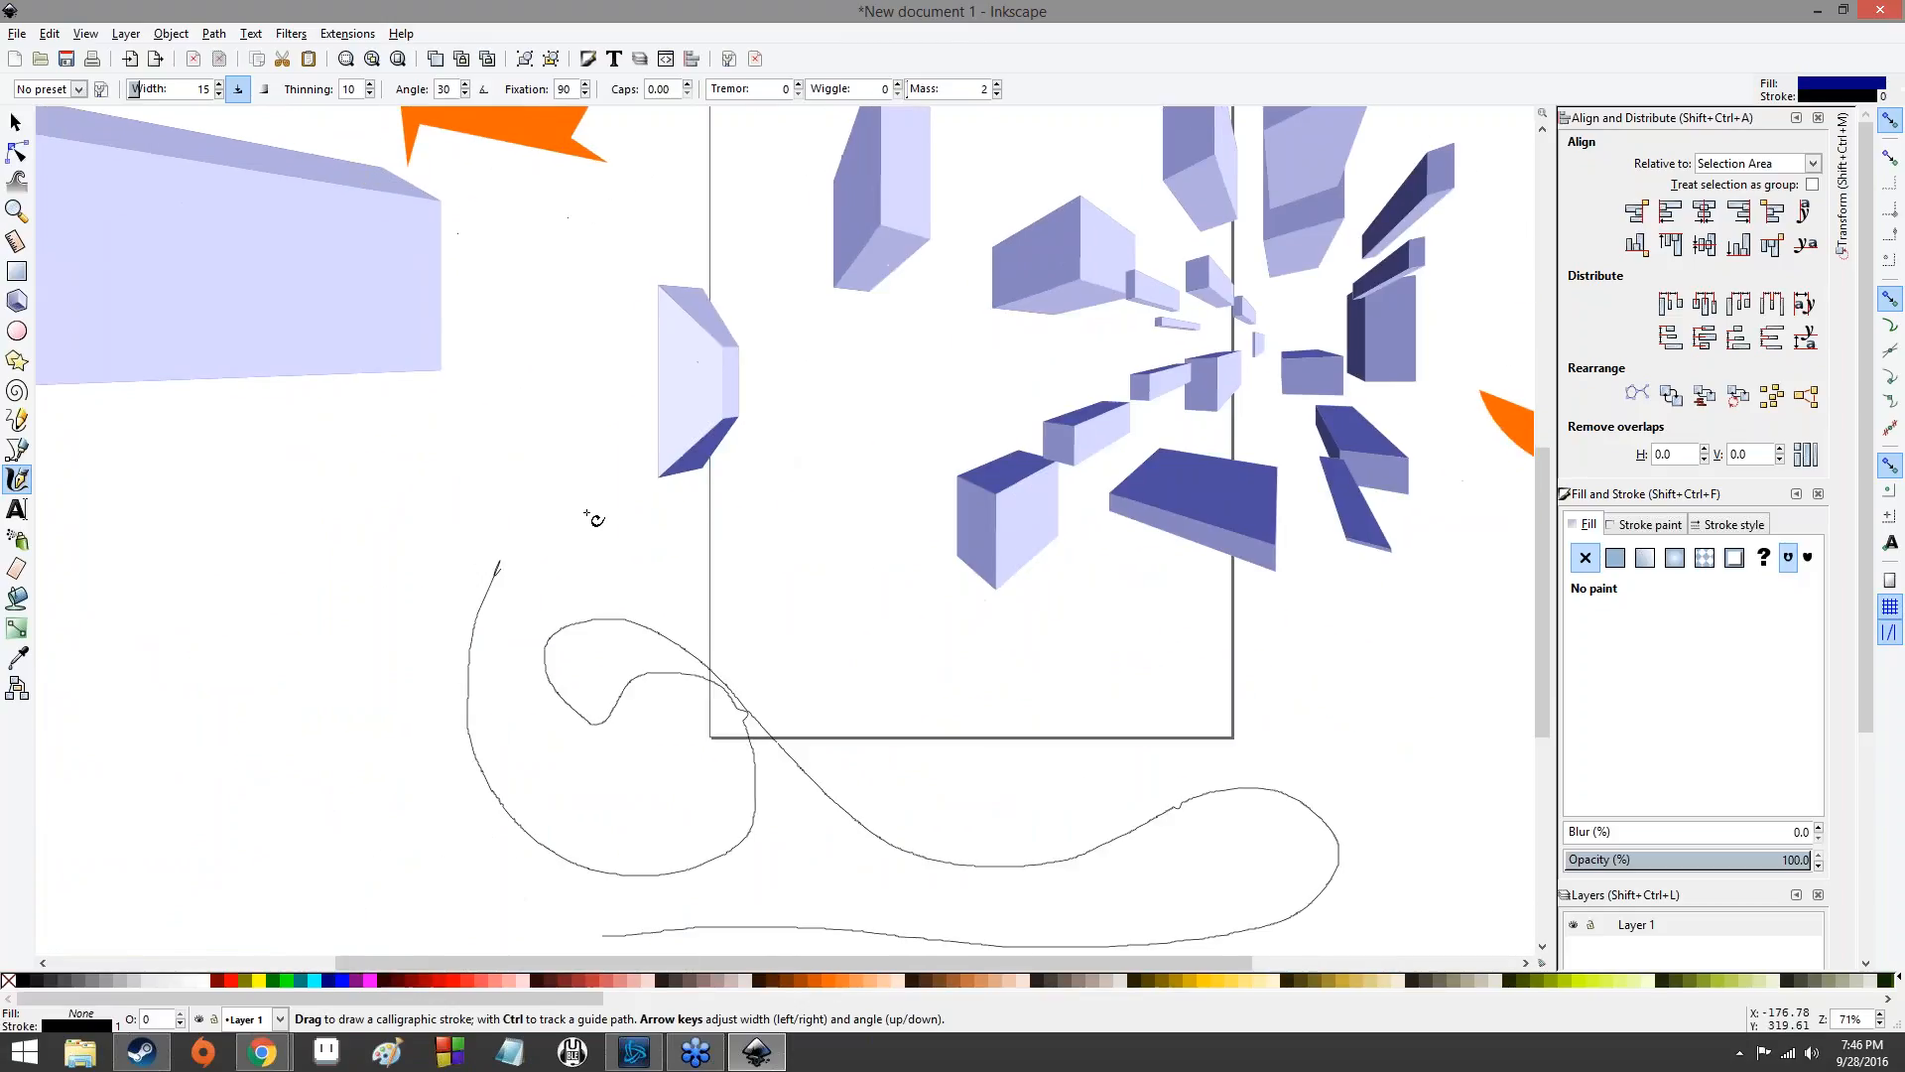
pyautogui.moveTo(592, 518); pyautogui.dragTo(933, 436)
pyautogui.moveTo(431, 445)
pyautogui.mouseDown()
pyautogui.moveTo(395, 510)
pyautogui.moveTo(433, 552)
pyautogui.moveTo(491, 541)
pyautogui.mouseUp()
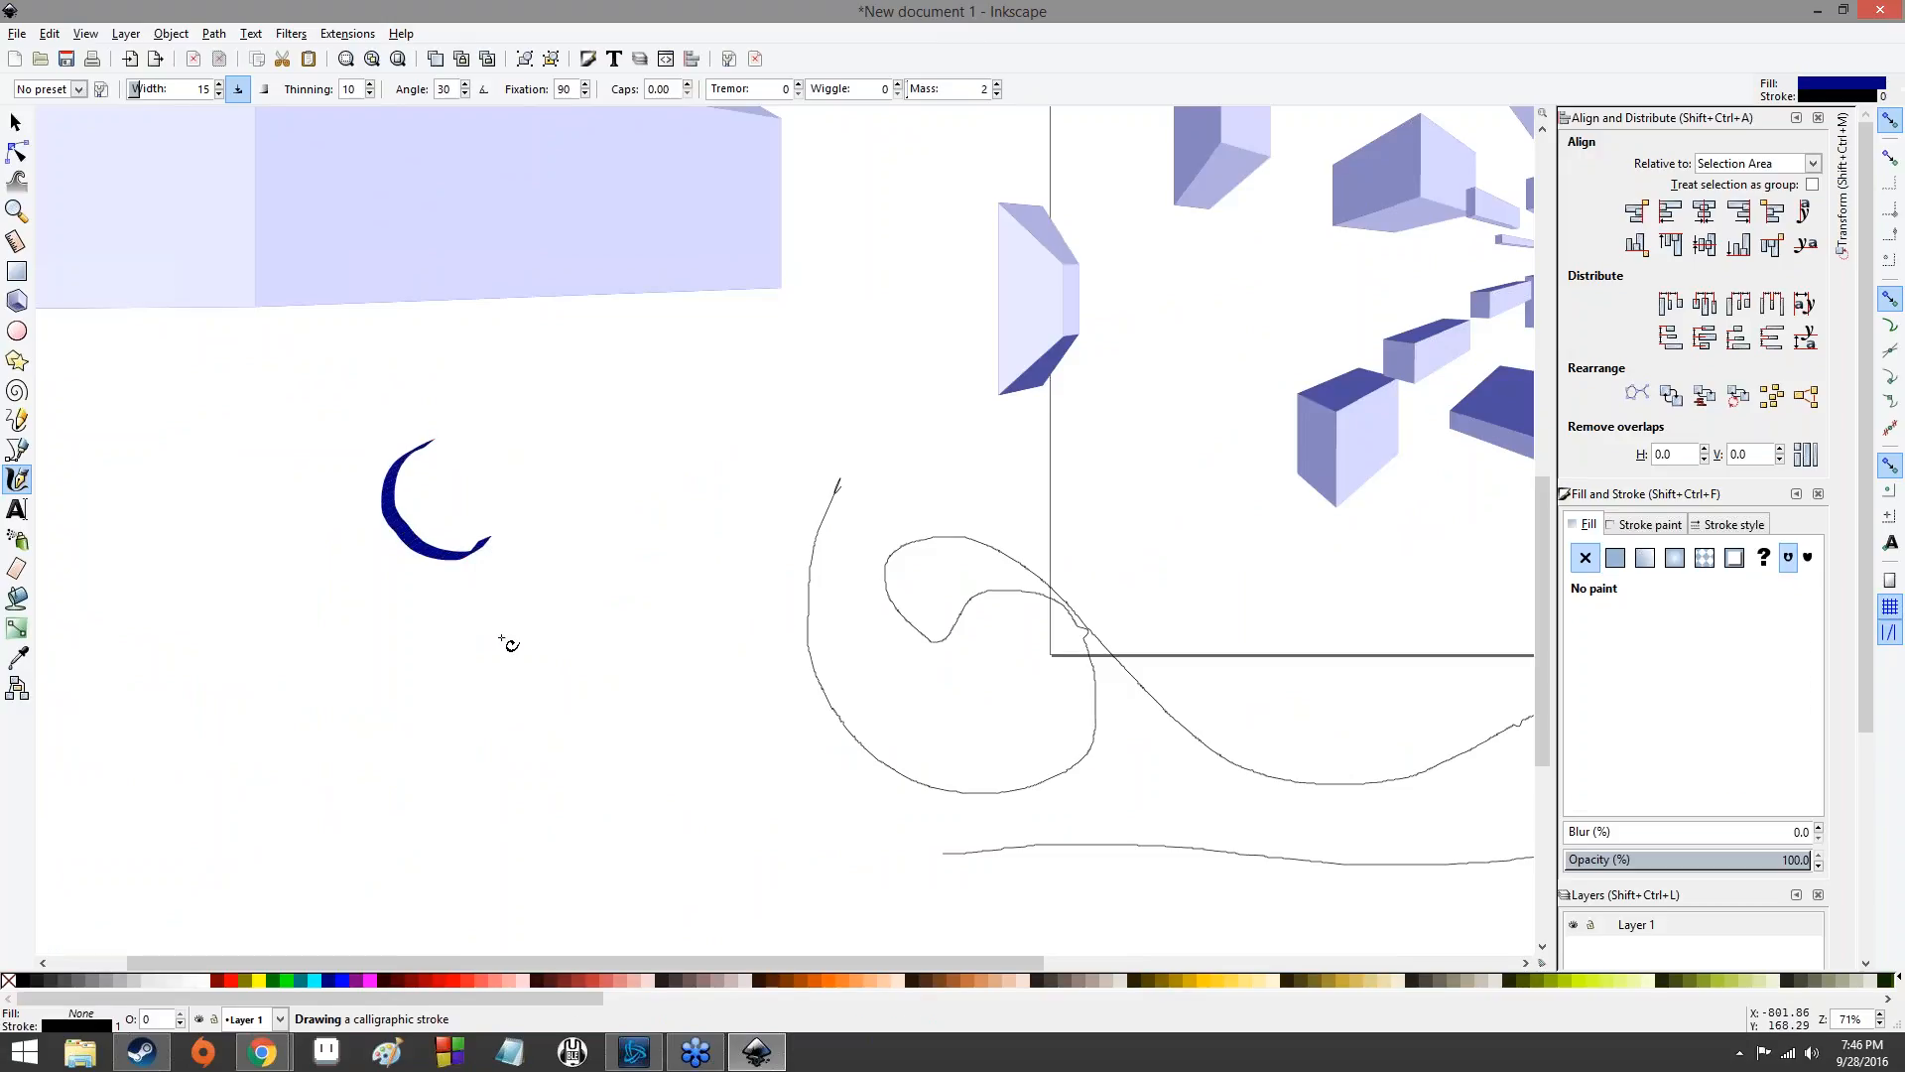
pyautogui.moveTo(398, 764)
pyautogui.mouseDown()
pyautogui.moveTo(456, 615)
pyautogui.moveTo(445, 763)
pyautogui.moveTo(484, 686)
pyautogui.moveTo(512, 754)
pyautogui.moveTo(544, 688)
pyautogui.moveTo(553, 749)
pyautogui.moveTo(604, 668)
pyautogui.moveTo(612, 577)
pyautogui.moveTo(592, 675)
pyautogui.moveTo(607, 746)
pyautogui.moveTo(659, 587)
pyautogui.moveTo(654, 706)
pyautogui.moveTo(695, 735)
pyautogui.moveTo(708, 695)
pyautogui.moveTo(713, 738)
pyautogui.moveTo(758, 720)
pyautogui.moveTo(751, 693)
pyautogui.moveTo(706, 698)
pyautogui.moveTo(769, 687)
pyautogui.mouseUp()
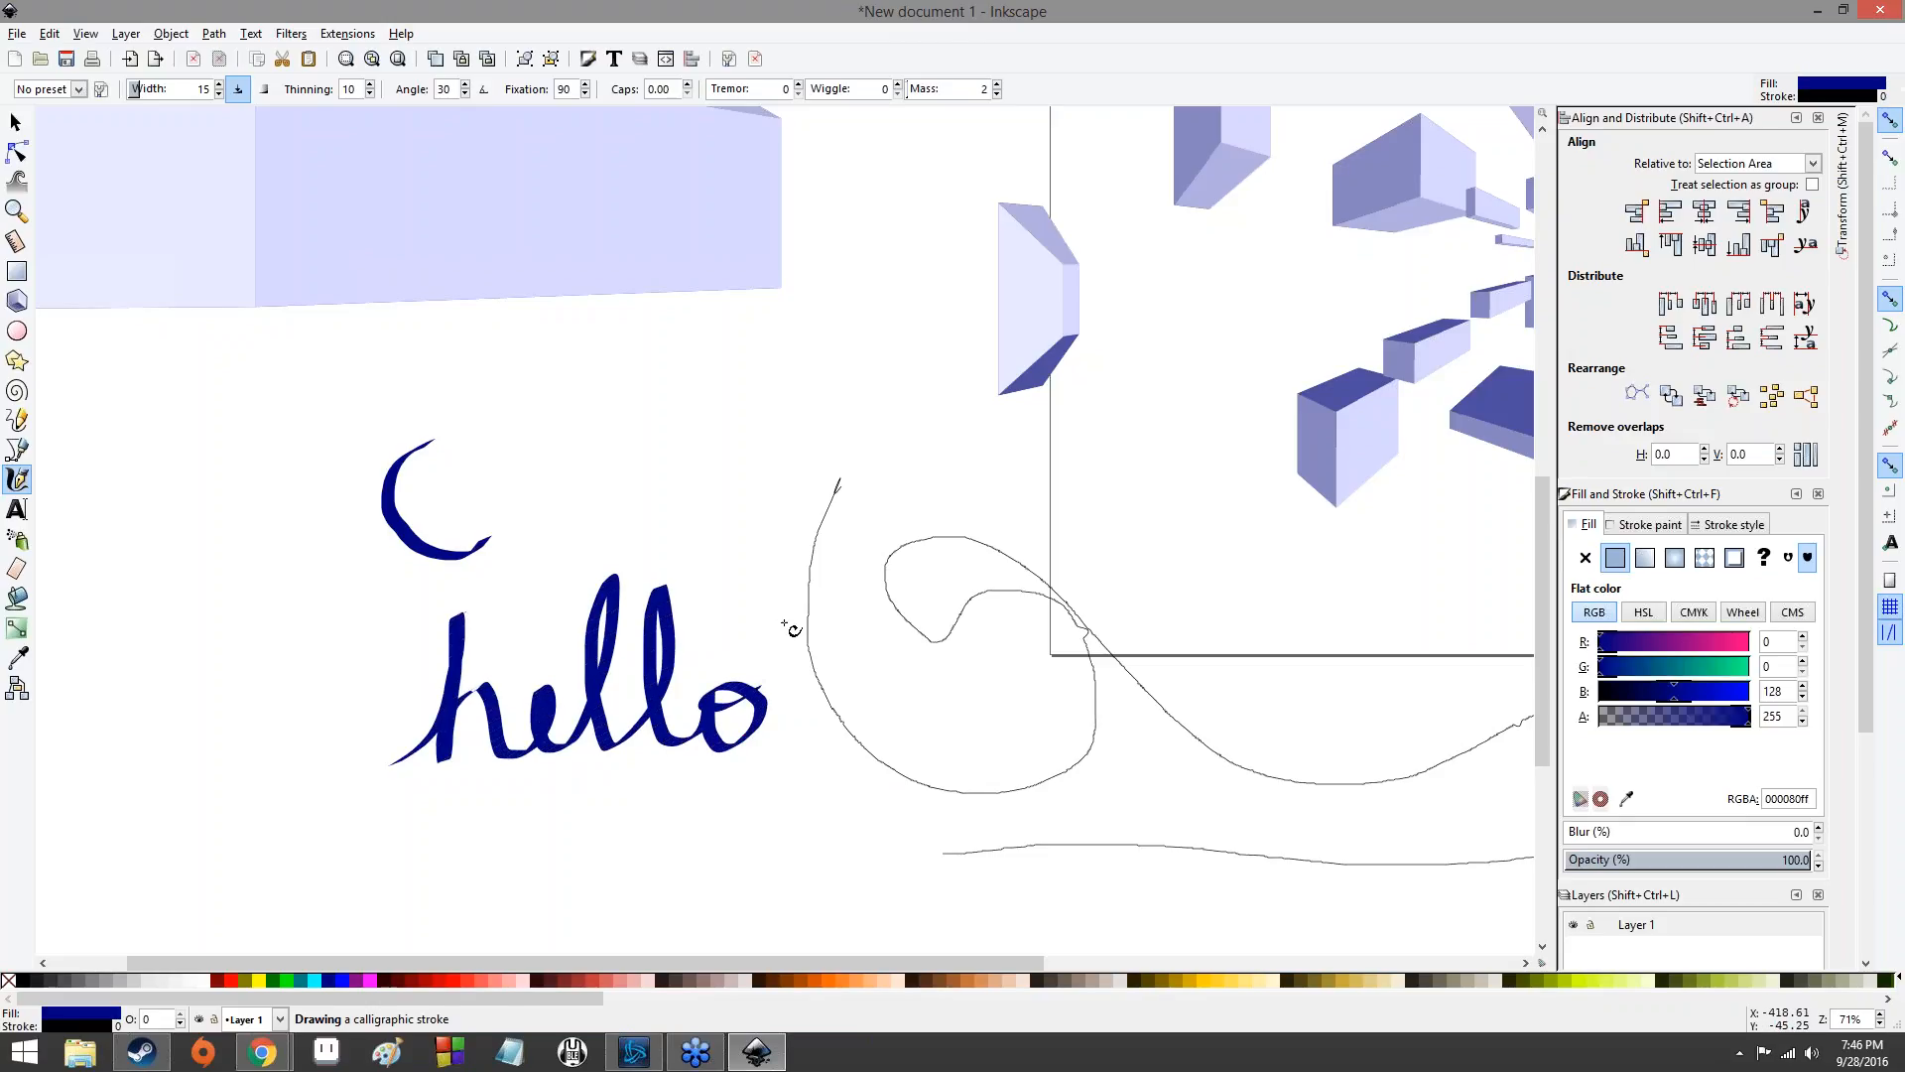
pyautogui.moveTo(834, 568)
pyautogui.mouseDown()
pyautogui.moveTo(772, 672)
pyautogui.moveTo(771, 732)
pyautogui.mouseUp()
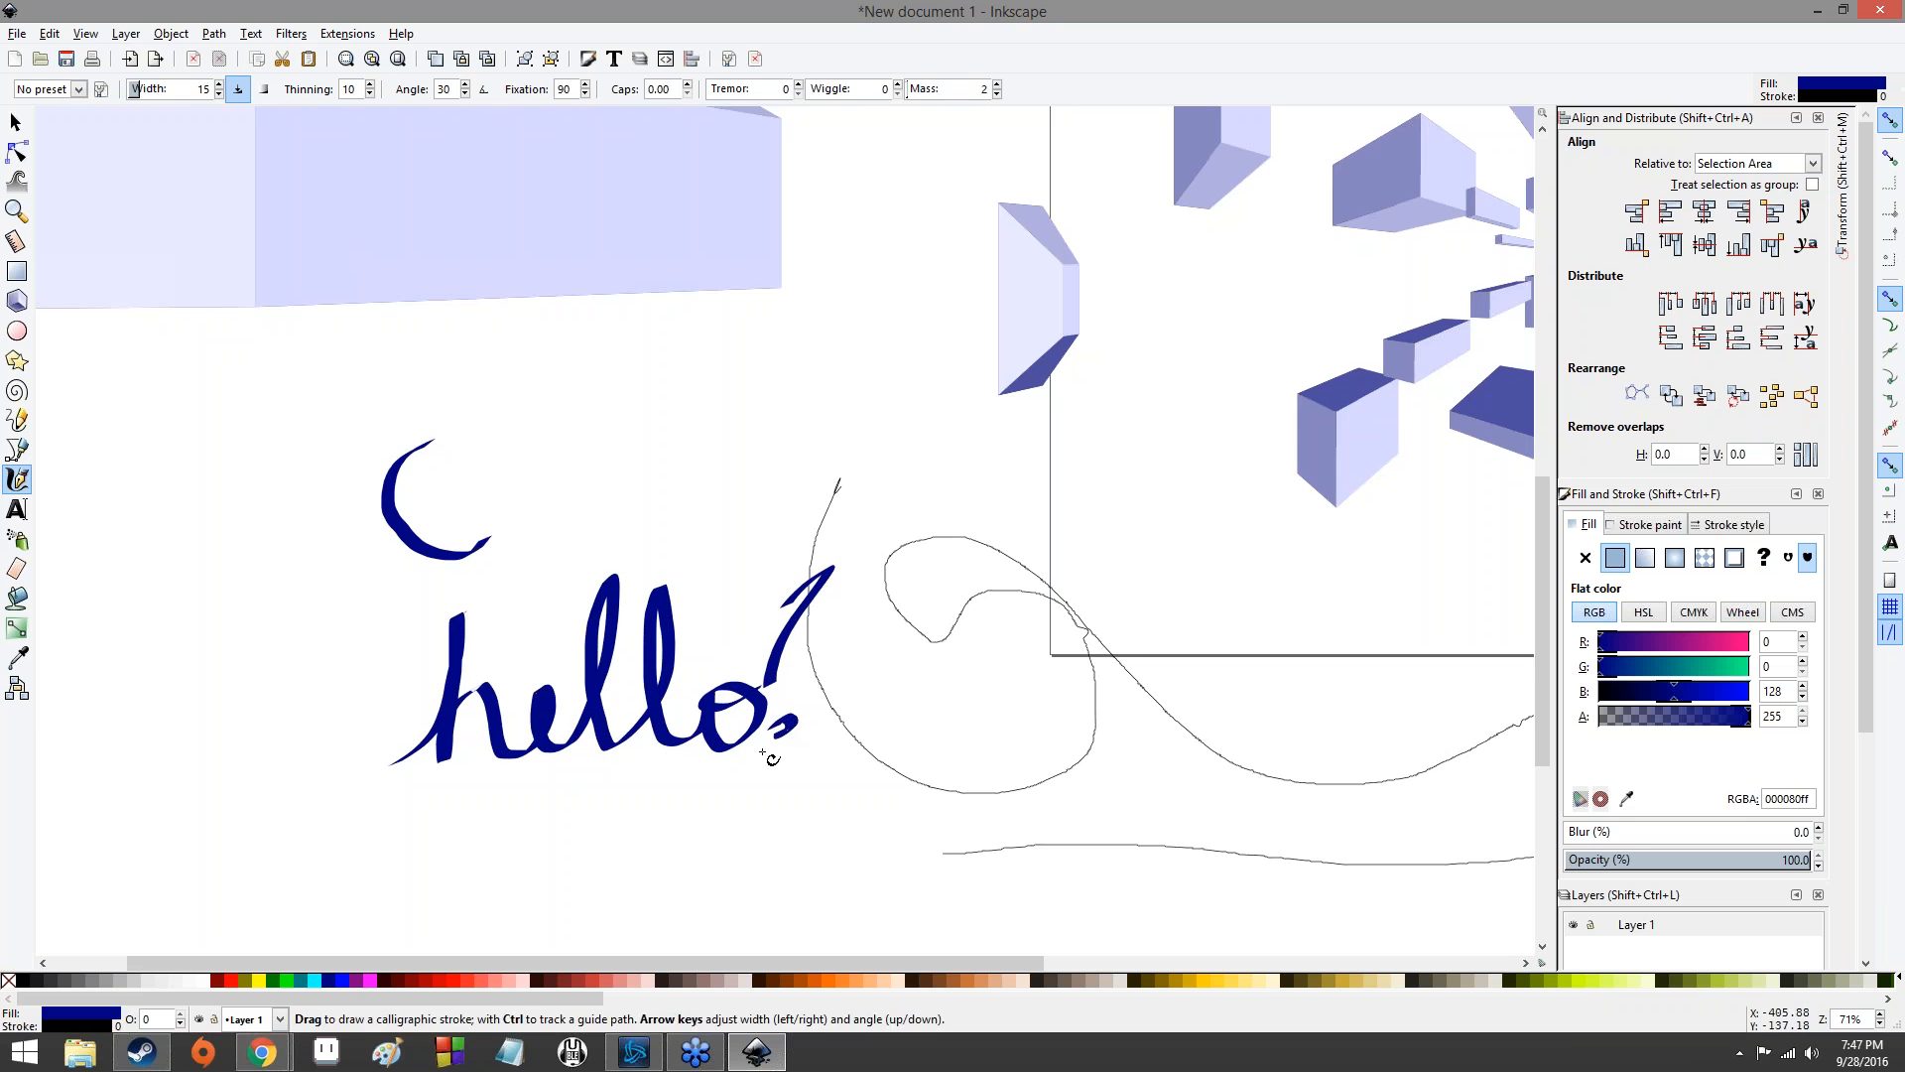
# - Examine the edges and crossings of the calligraphic strokes in the handwritten "hello!" up close
pyautogui.scroll(1, 608, 730)
pyautogui.scroll(6, 607, 732)
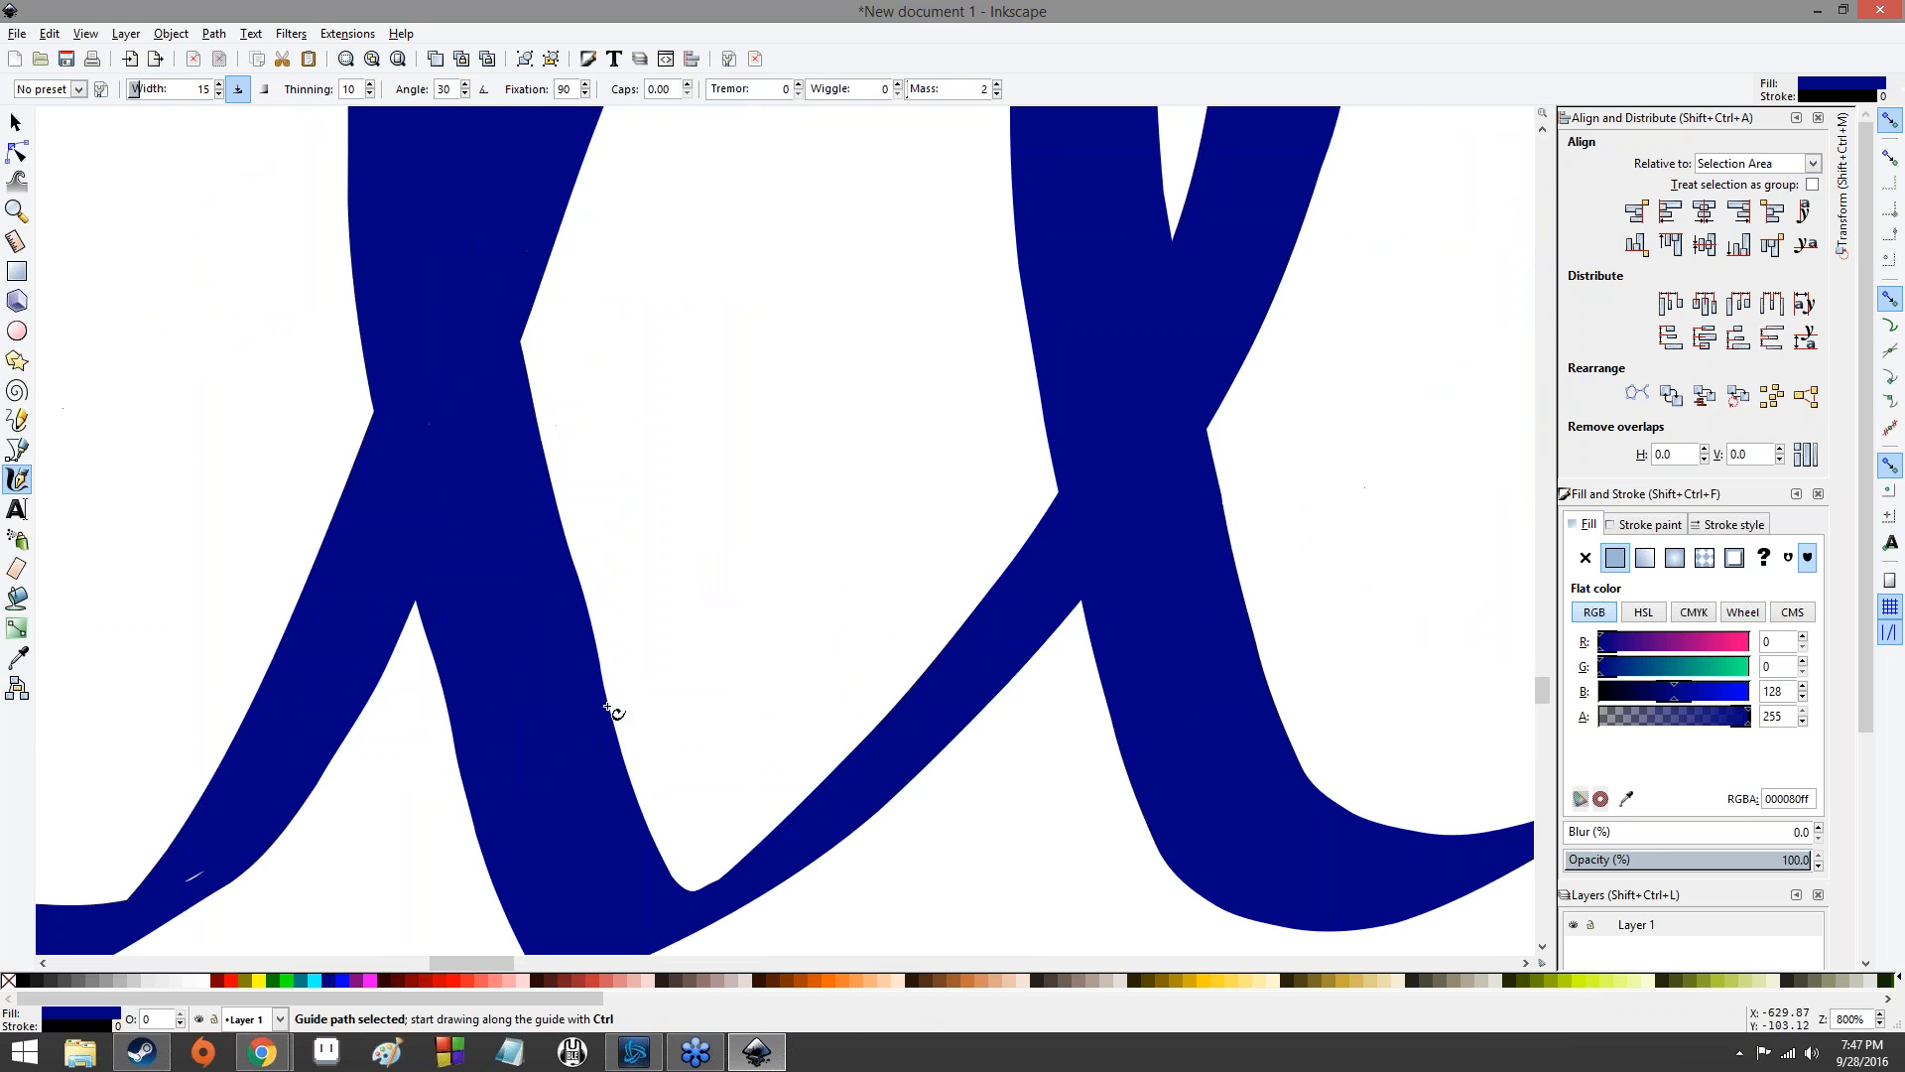
pyautogui.scroll(-4, 608, 710)
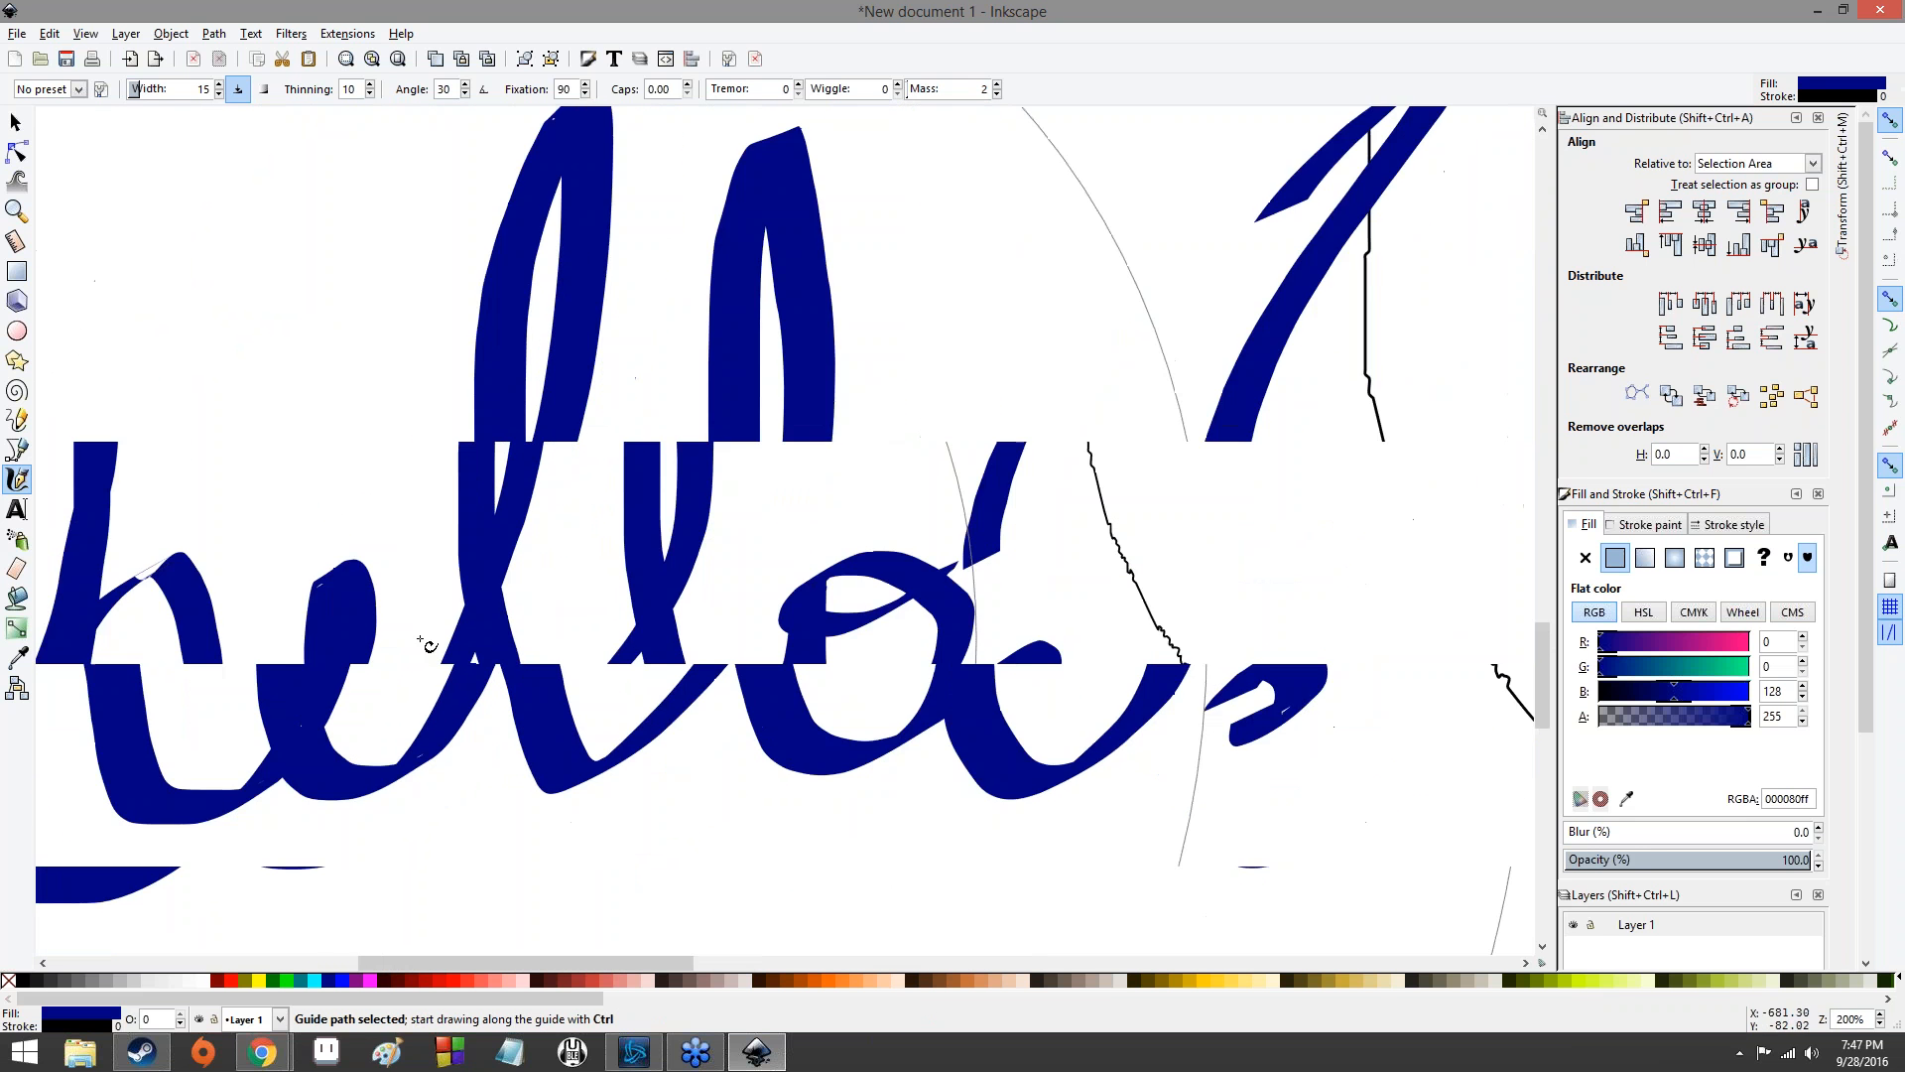
pyautogui.scroll(-3, 427, 640)
pyautogui.scroll(6, 427, 640)
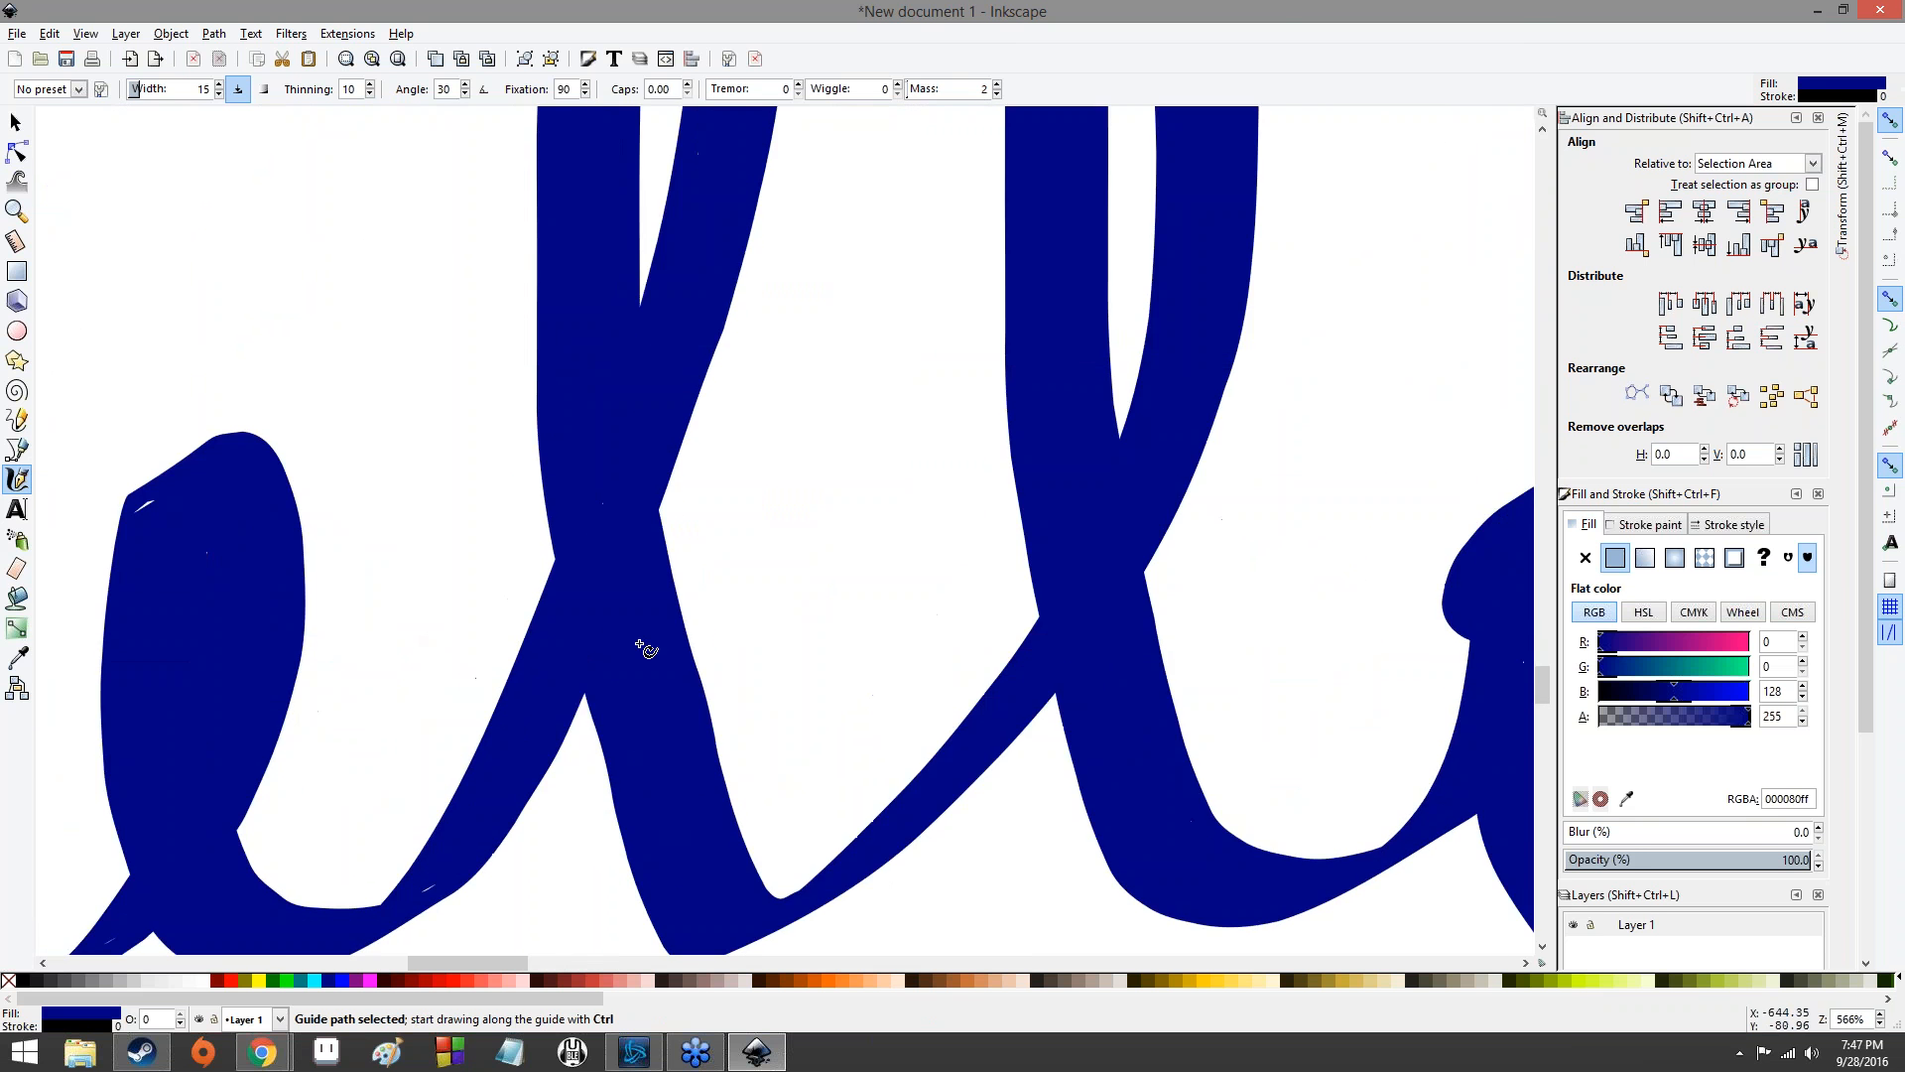
pyautogui.scroll(4, 643, 647)
pyautogui.scroll(6, 637, 628)
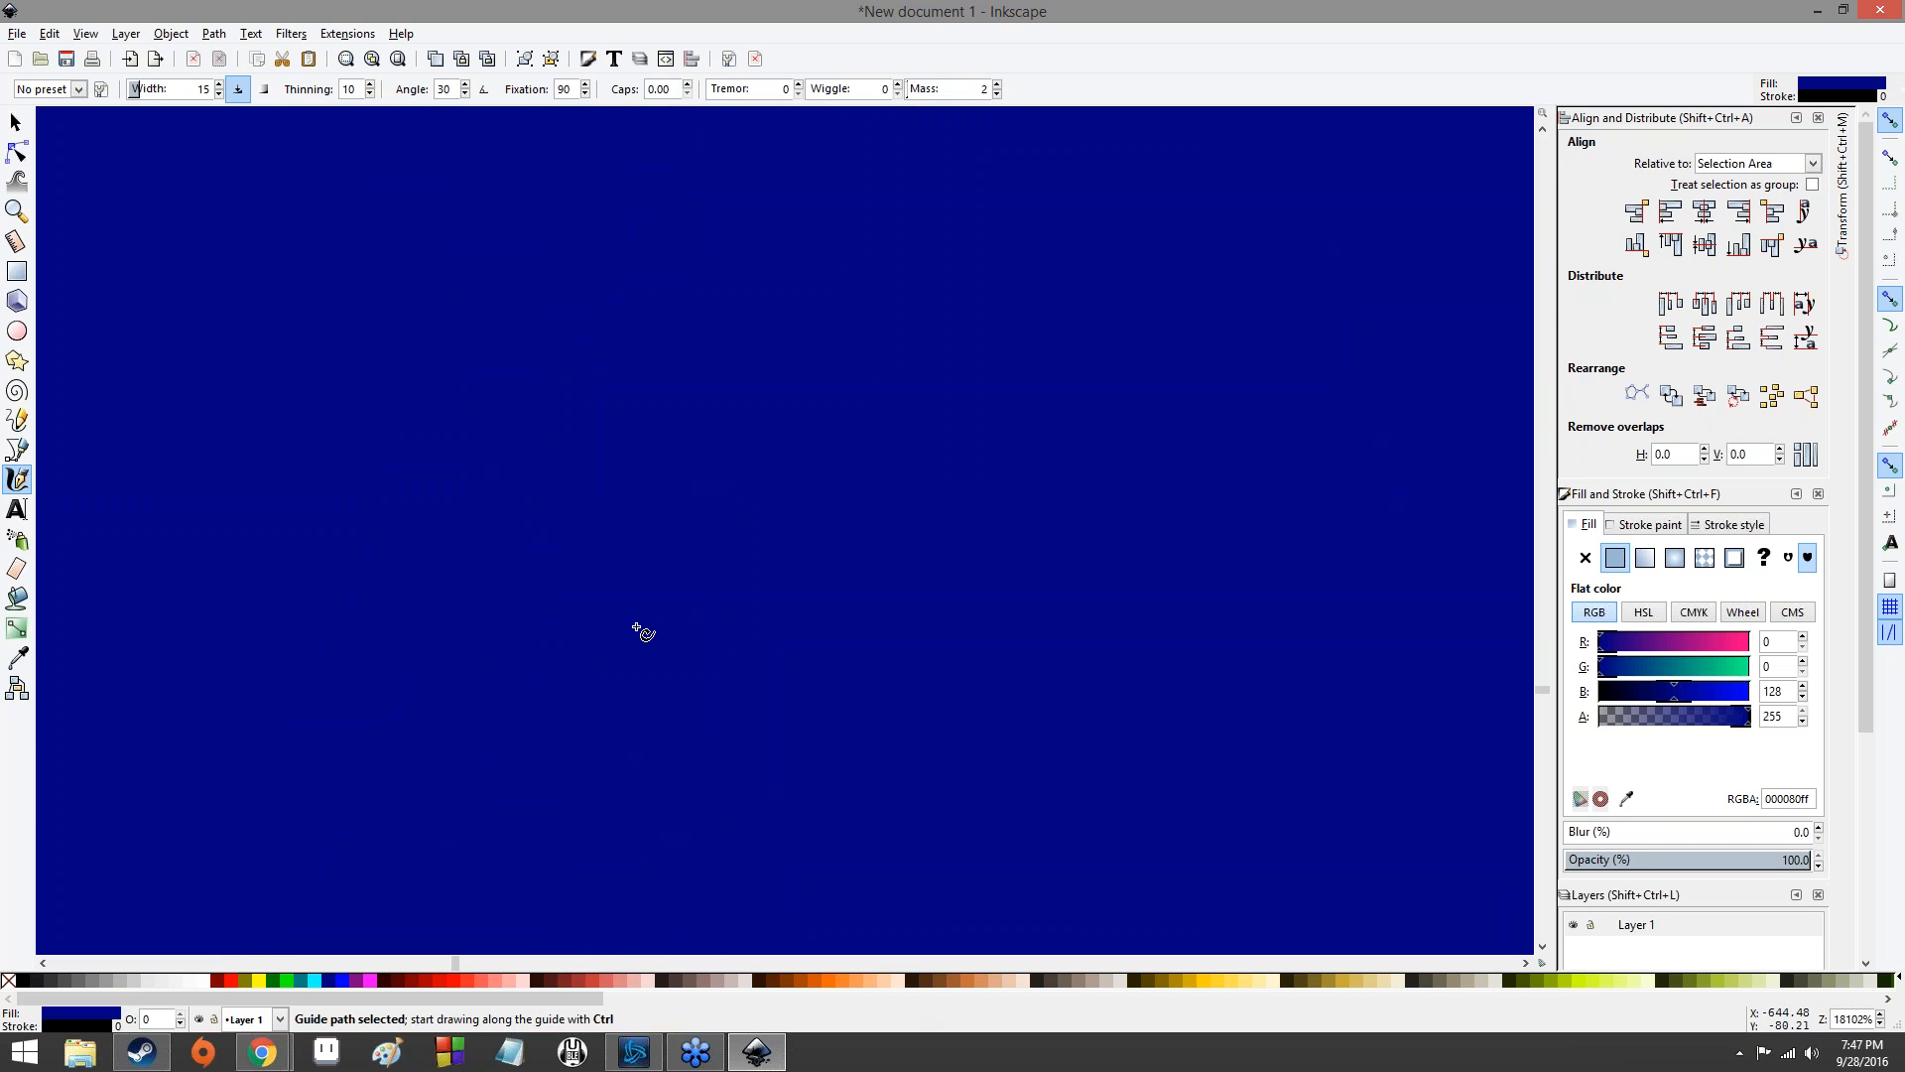
pyautogui.scroll(-6, 637, 628)
pyautogui.scroll(6, 637, 628)
pyautogui.scroll(-20, 637, 631)
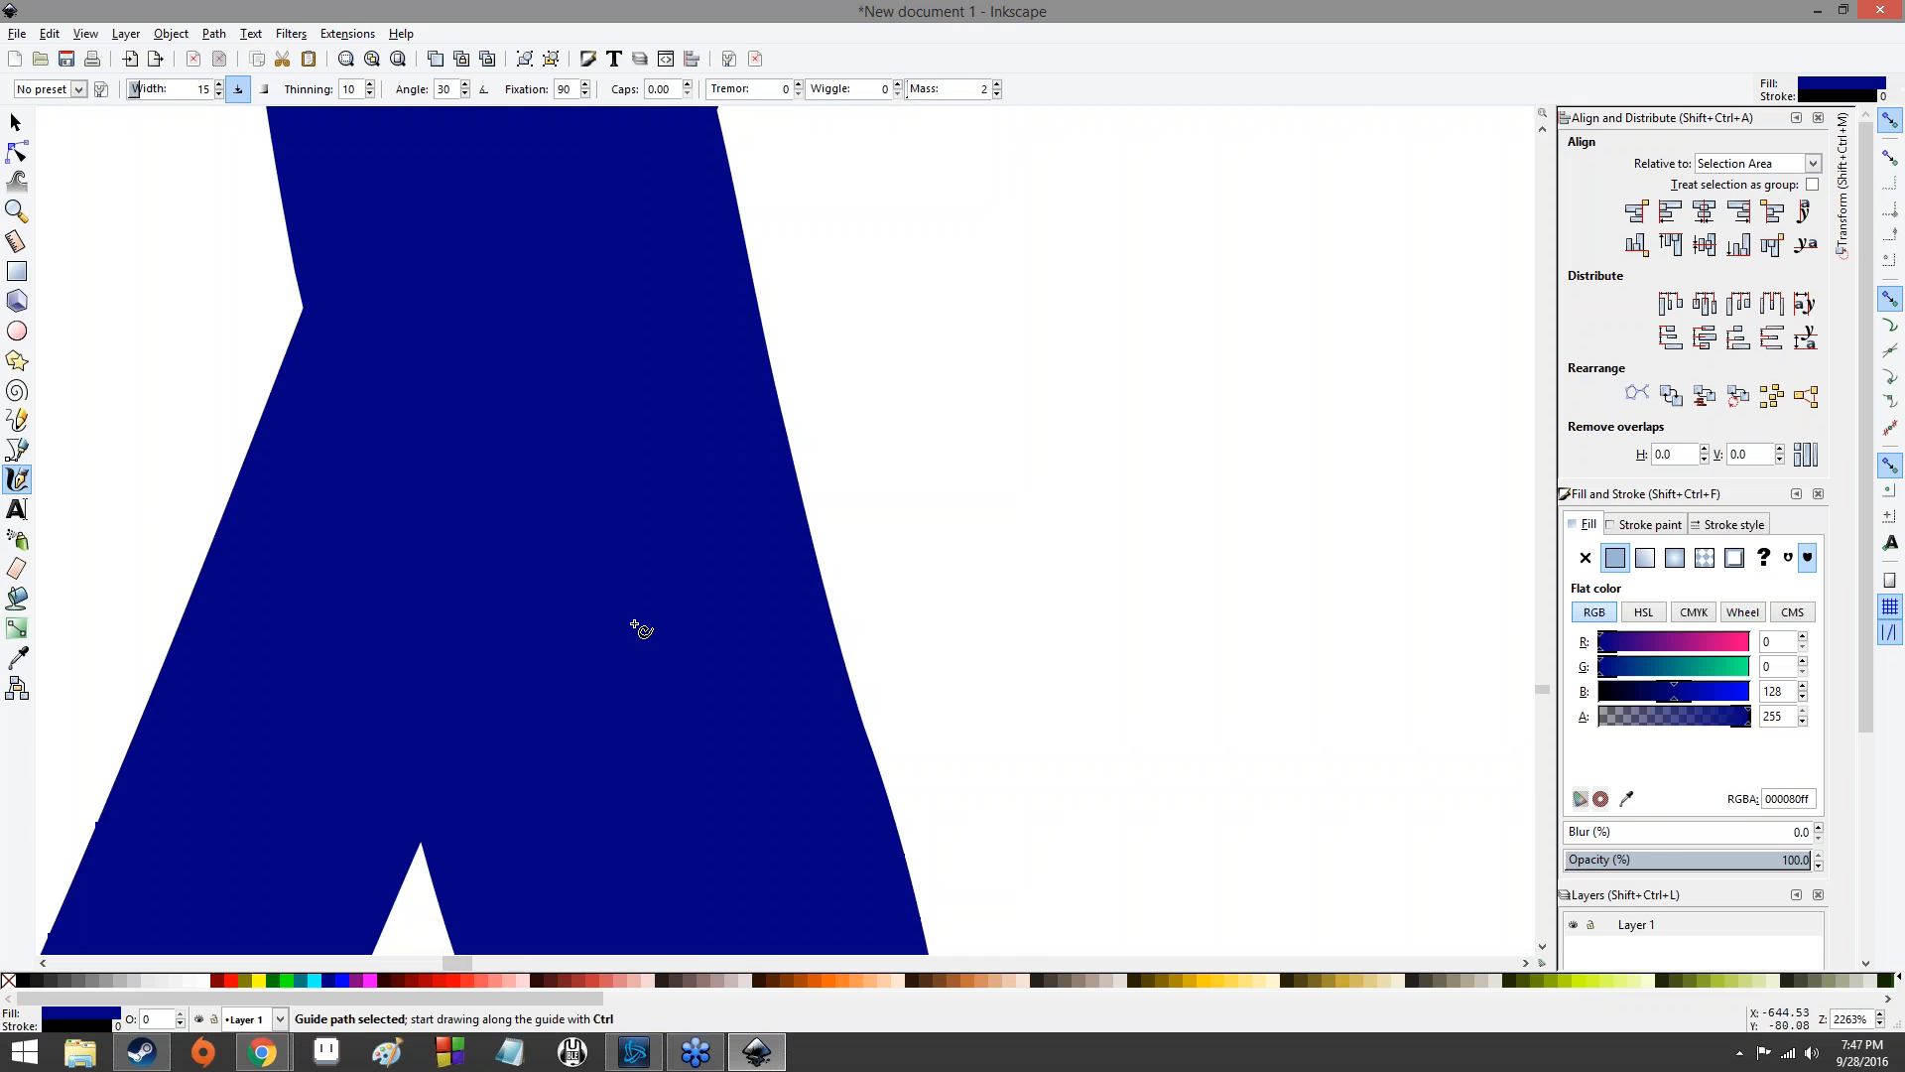
pyautogui.scroll(-2, 637, 616)
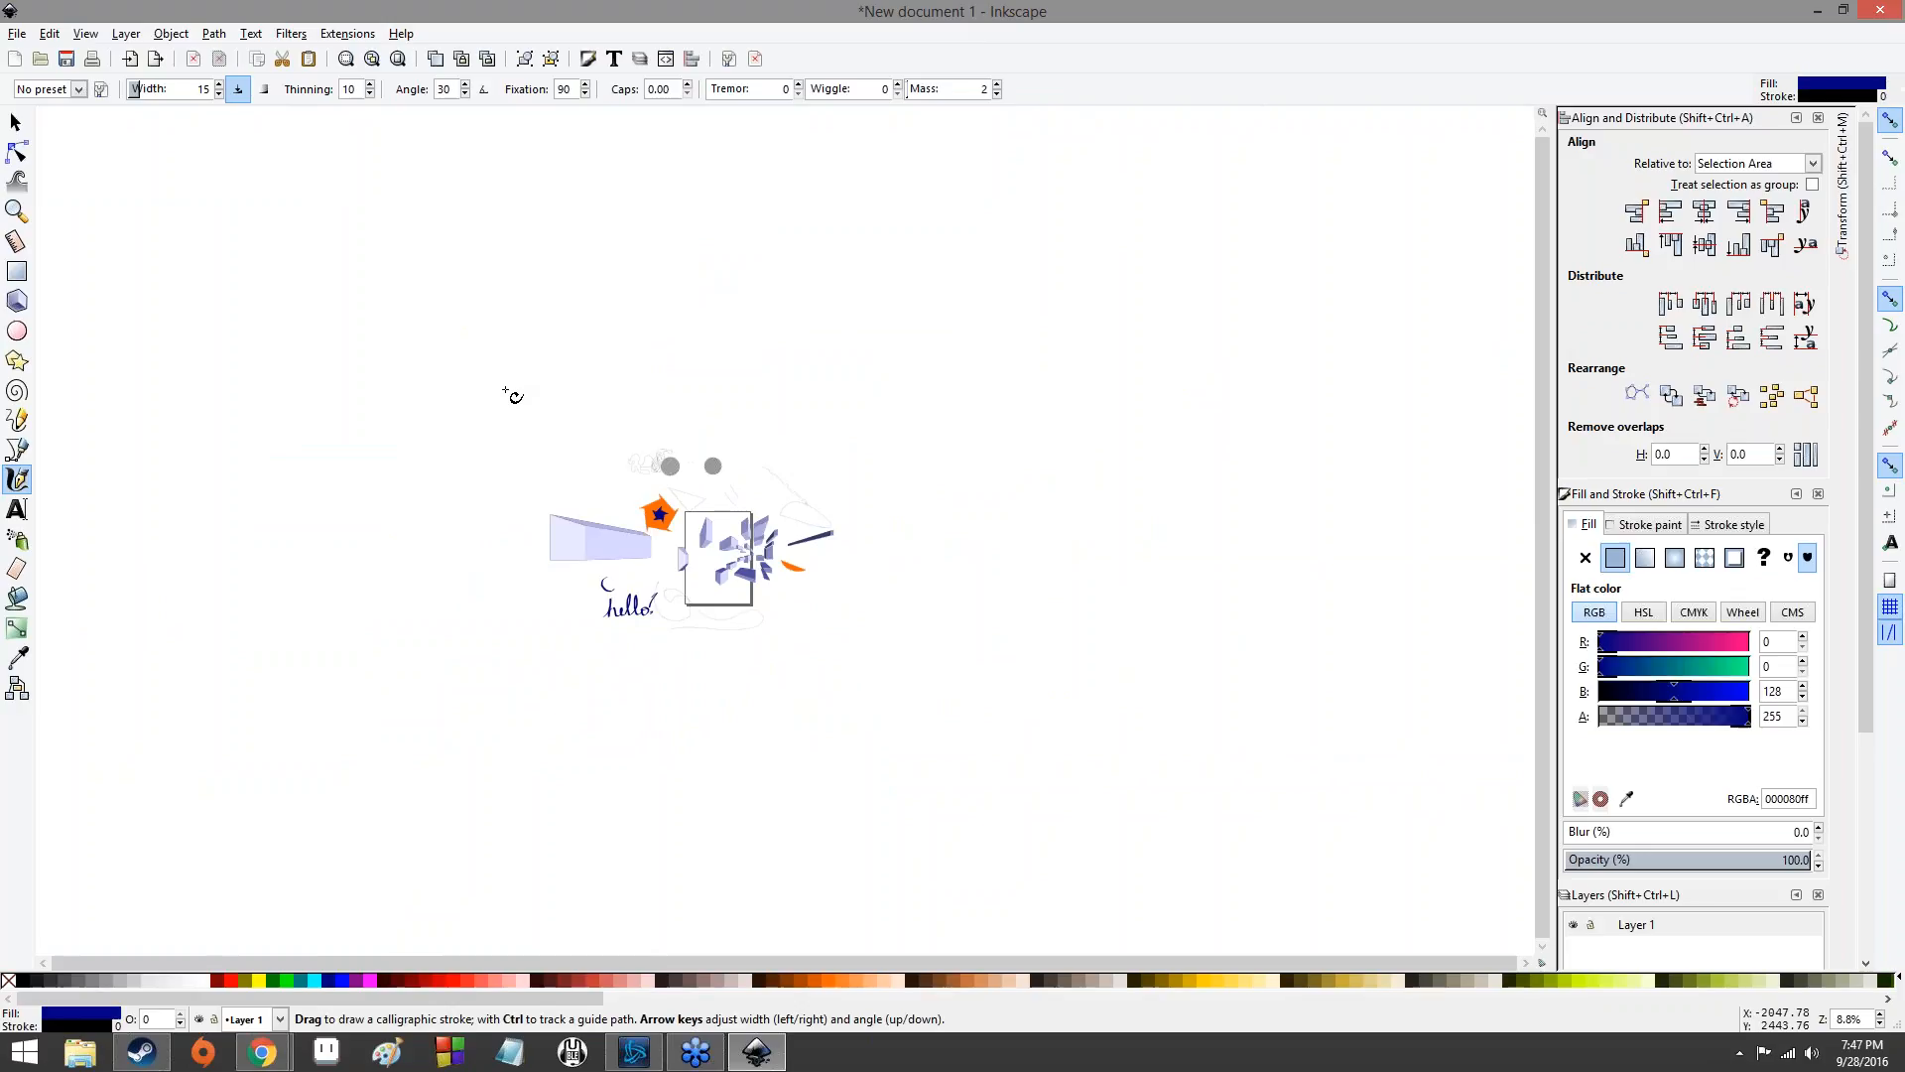
# - Create a flowed text frame above the drawings reading "write text" and set its font size to 144
pyautogui.click(16, 510)
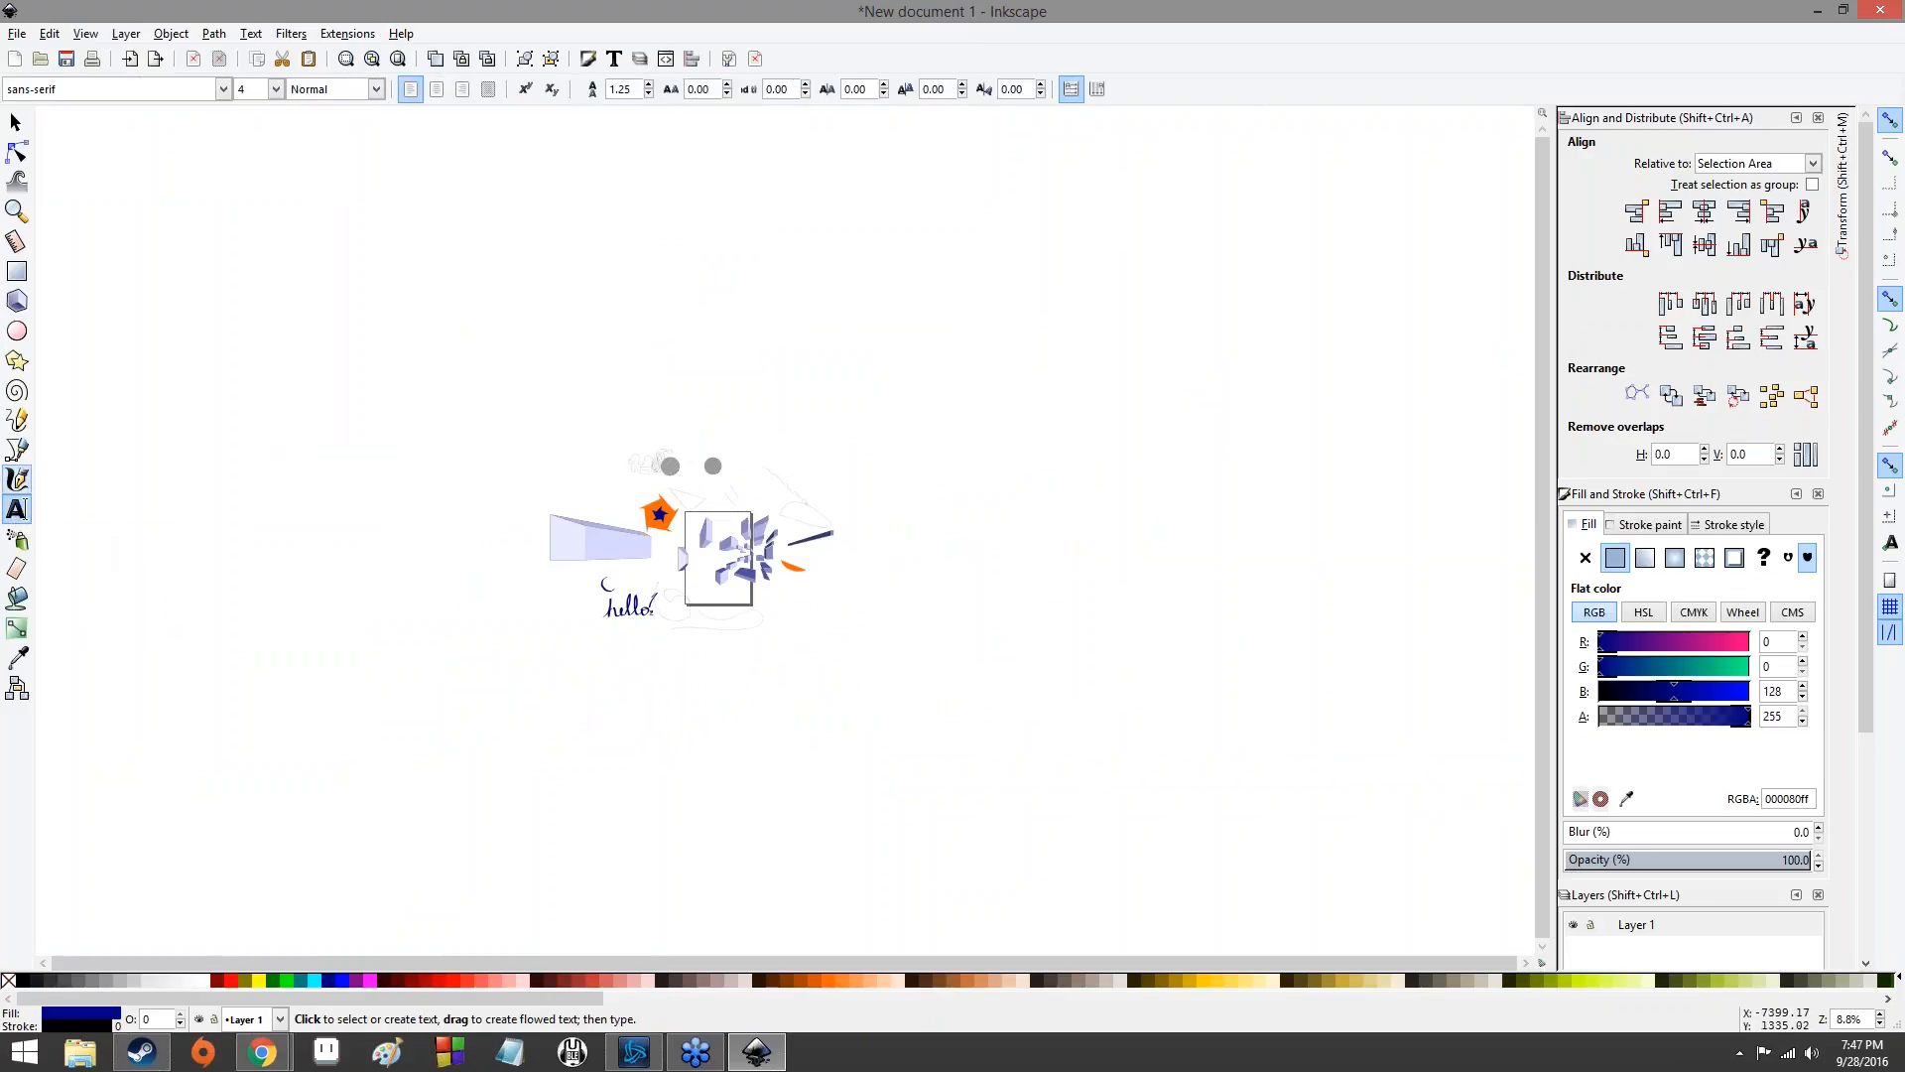
pyautogui.moveTo(589, 388); pyautogui.dragTo(690, 407)
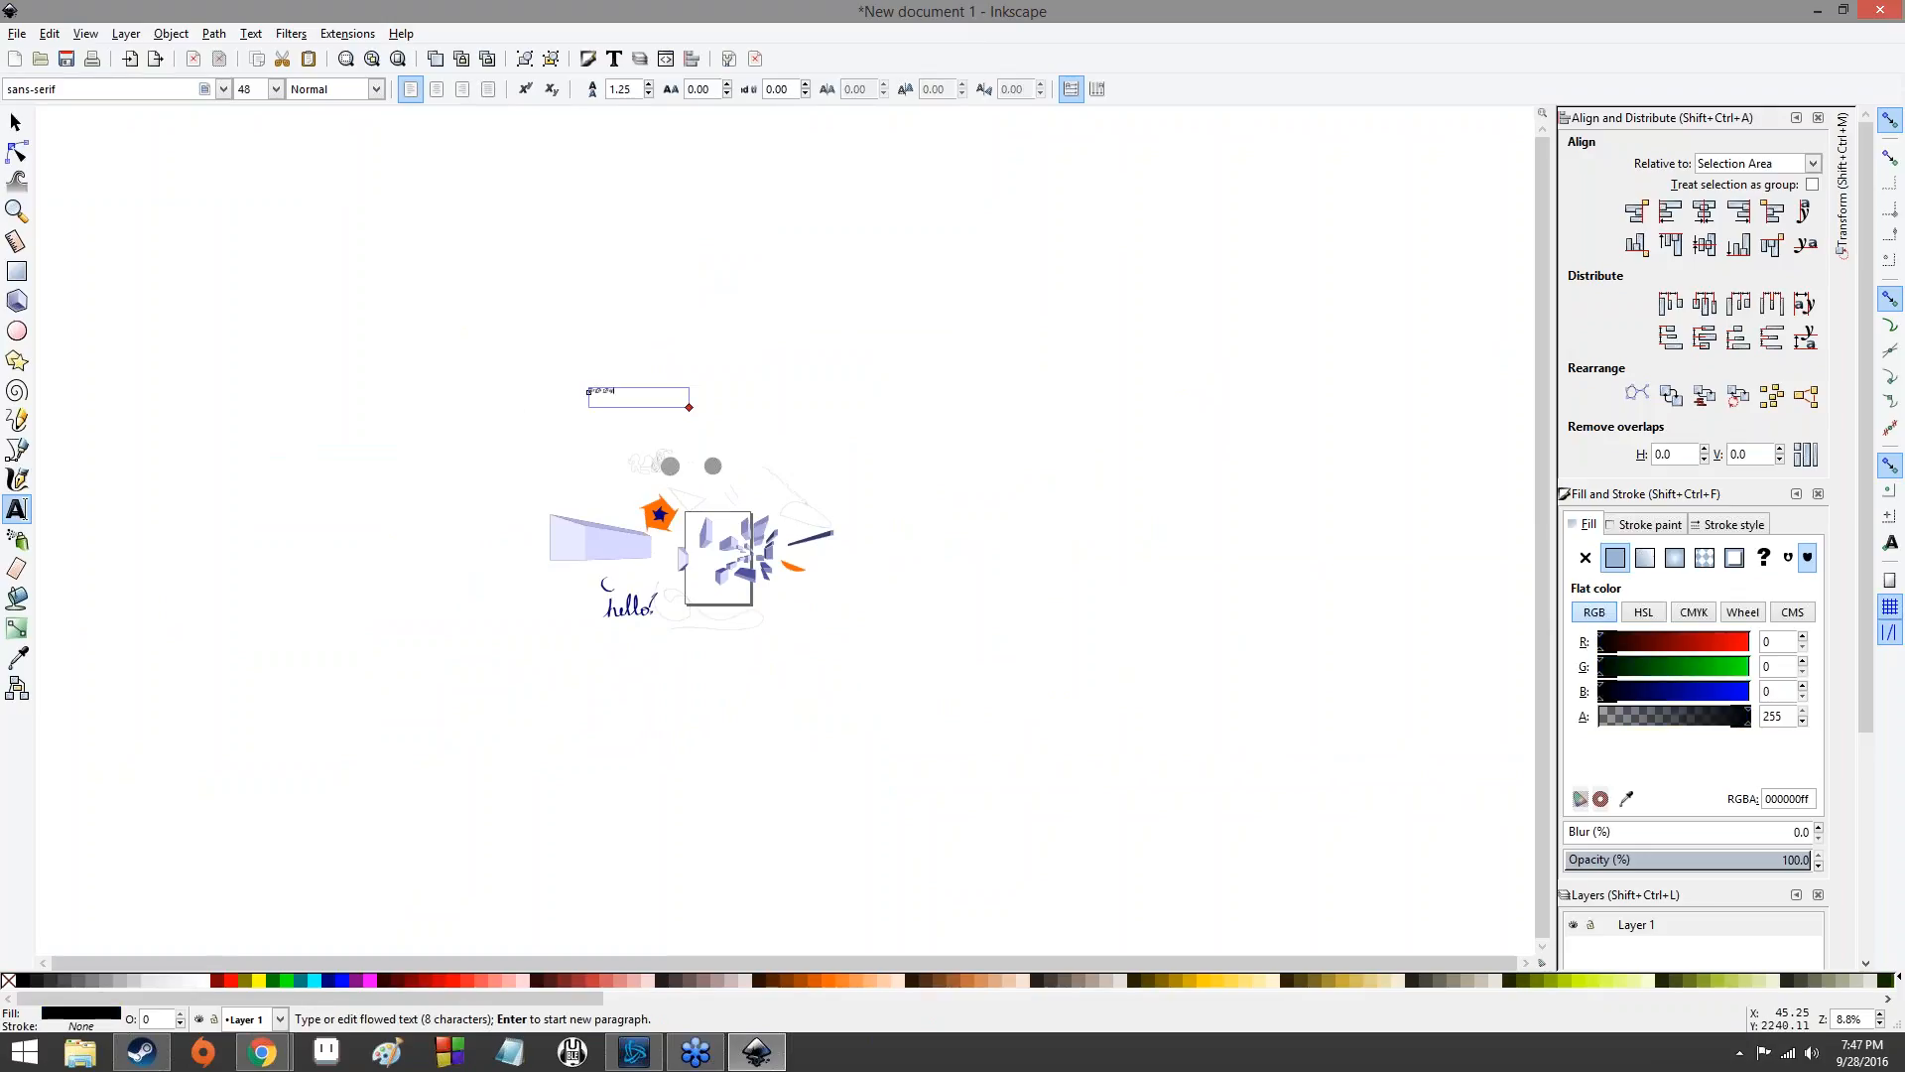
pyautogui.click(275, 89)
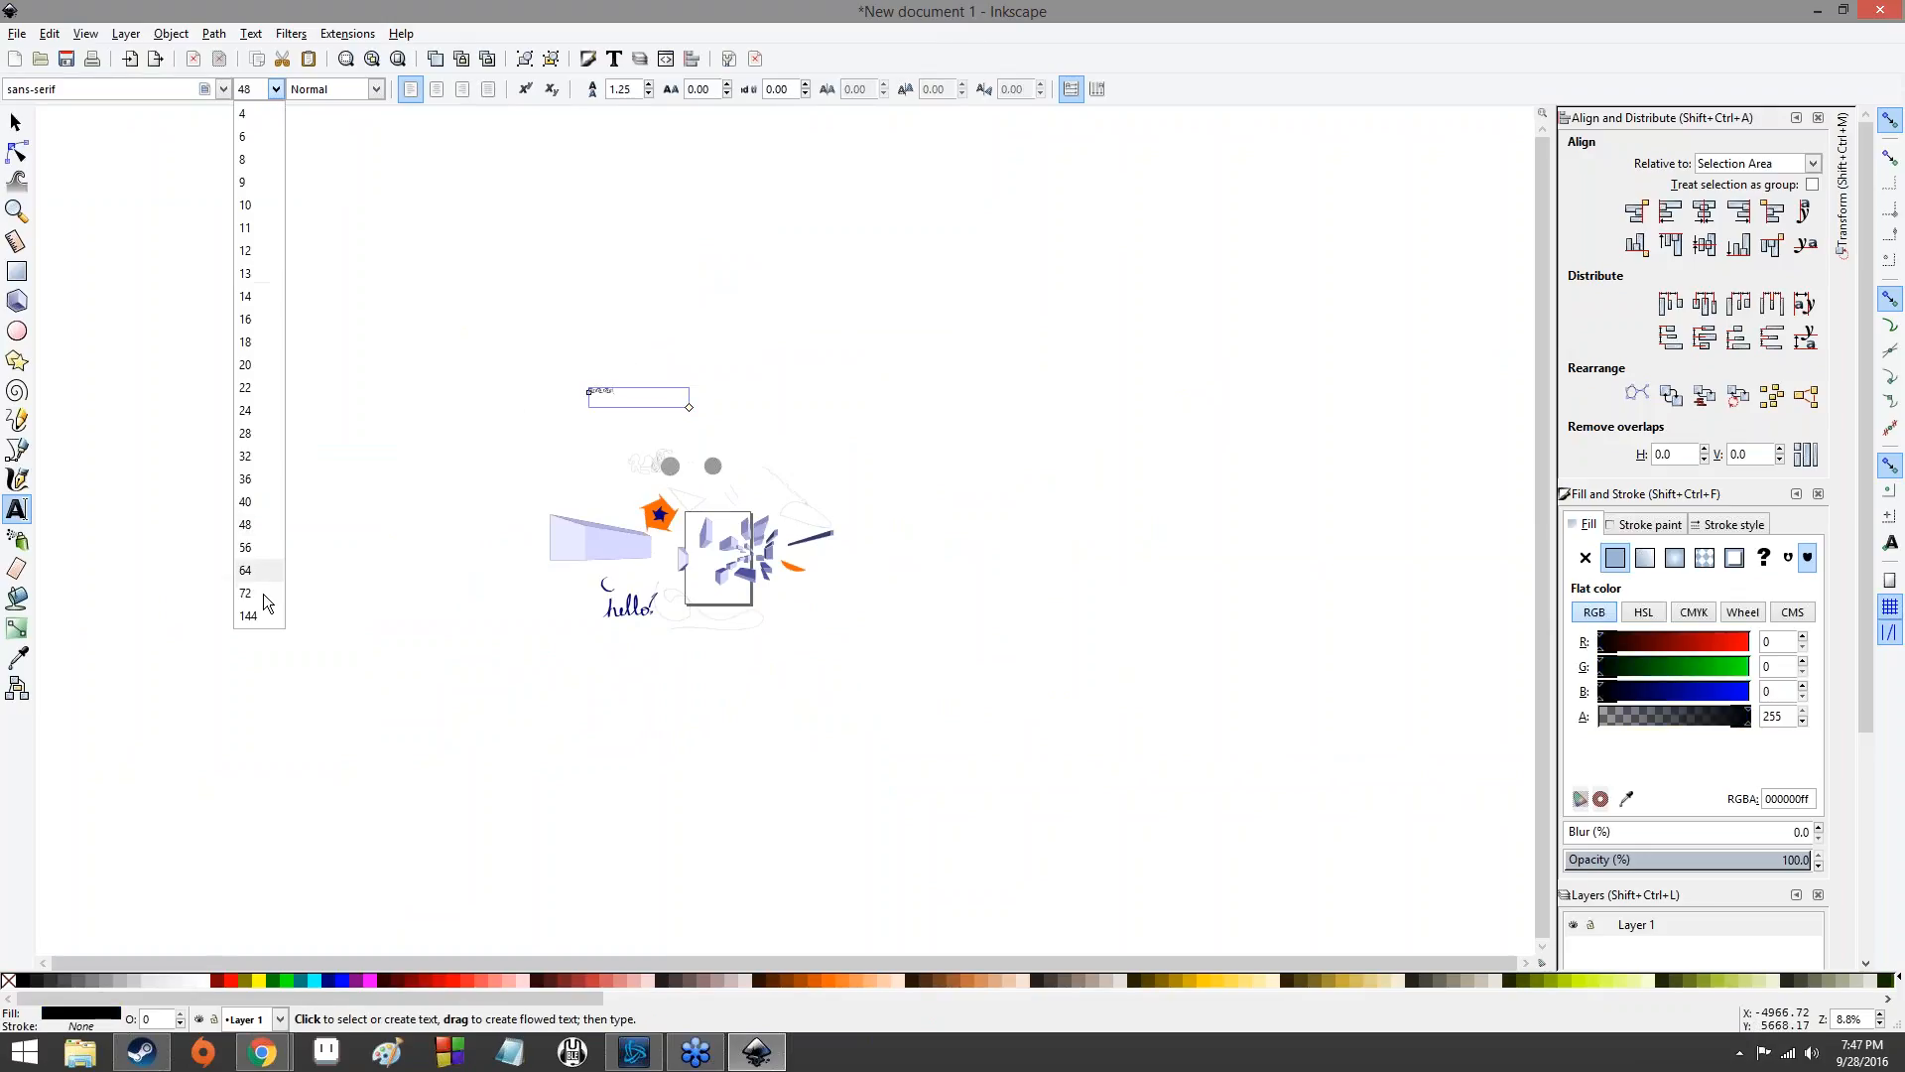
pyautogui.click(250, 616)
pyautogui.keyDown('ctrl'); pyautogui.scroll(3, 576, 441); pyautogui.keyUp('ctrl')
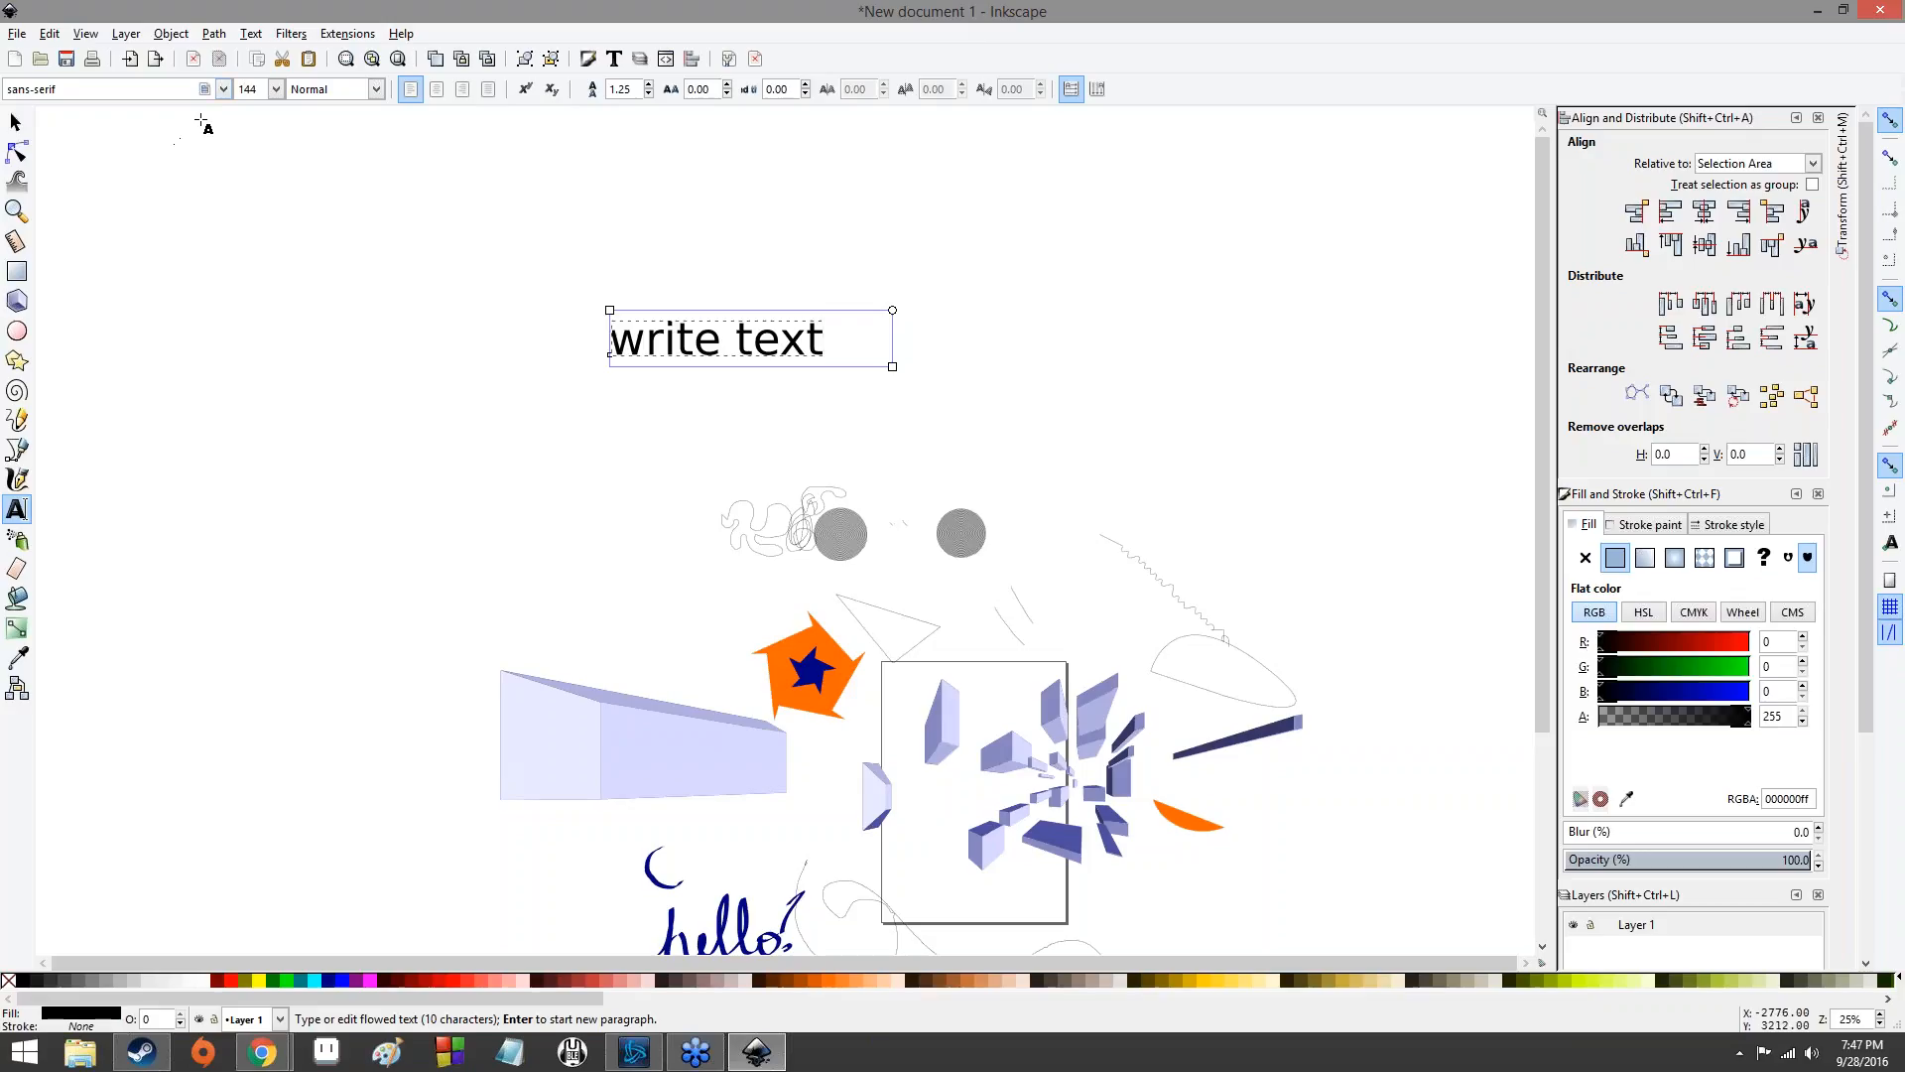
# - Try the SimHei font on the "write text" frame and change it to Sitka Heading
pyautogui.click(223, 89)
pyautogui.click(28, 382)
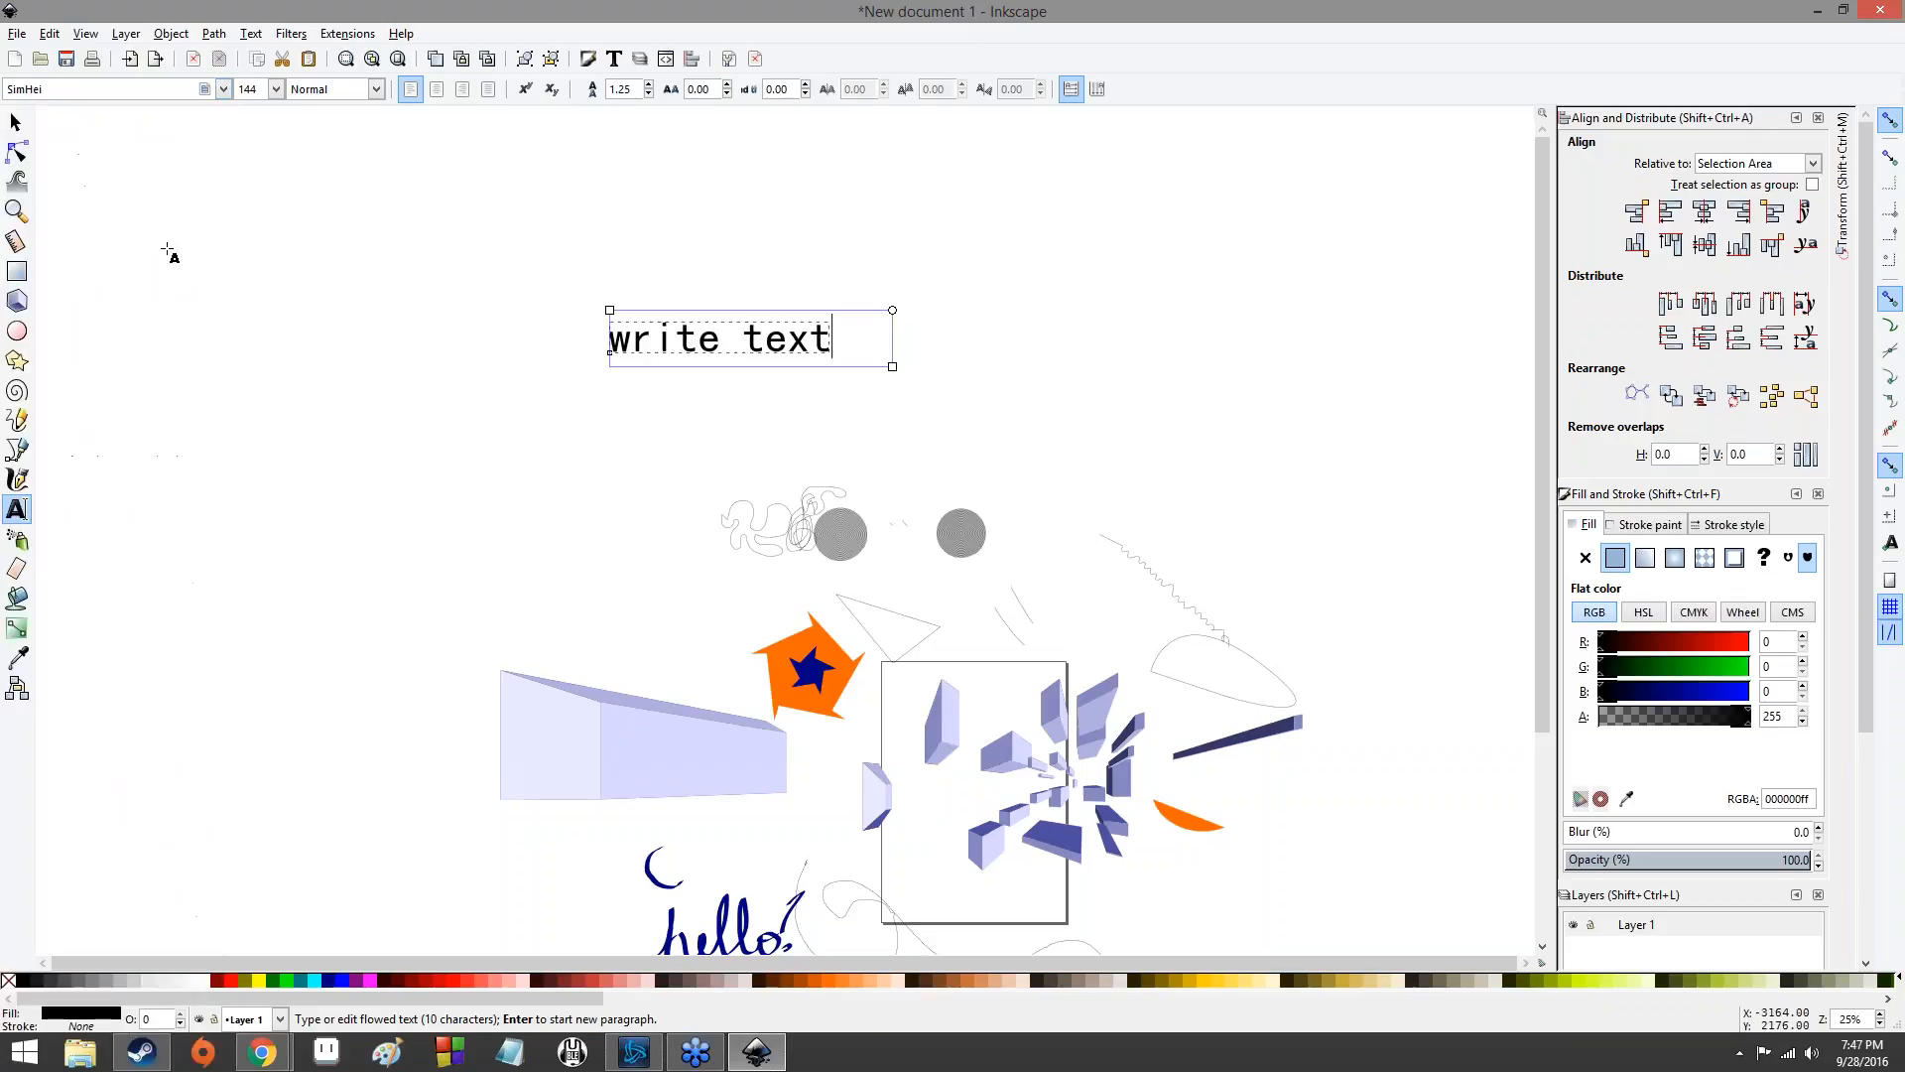
pyautogui.click(223, 89)
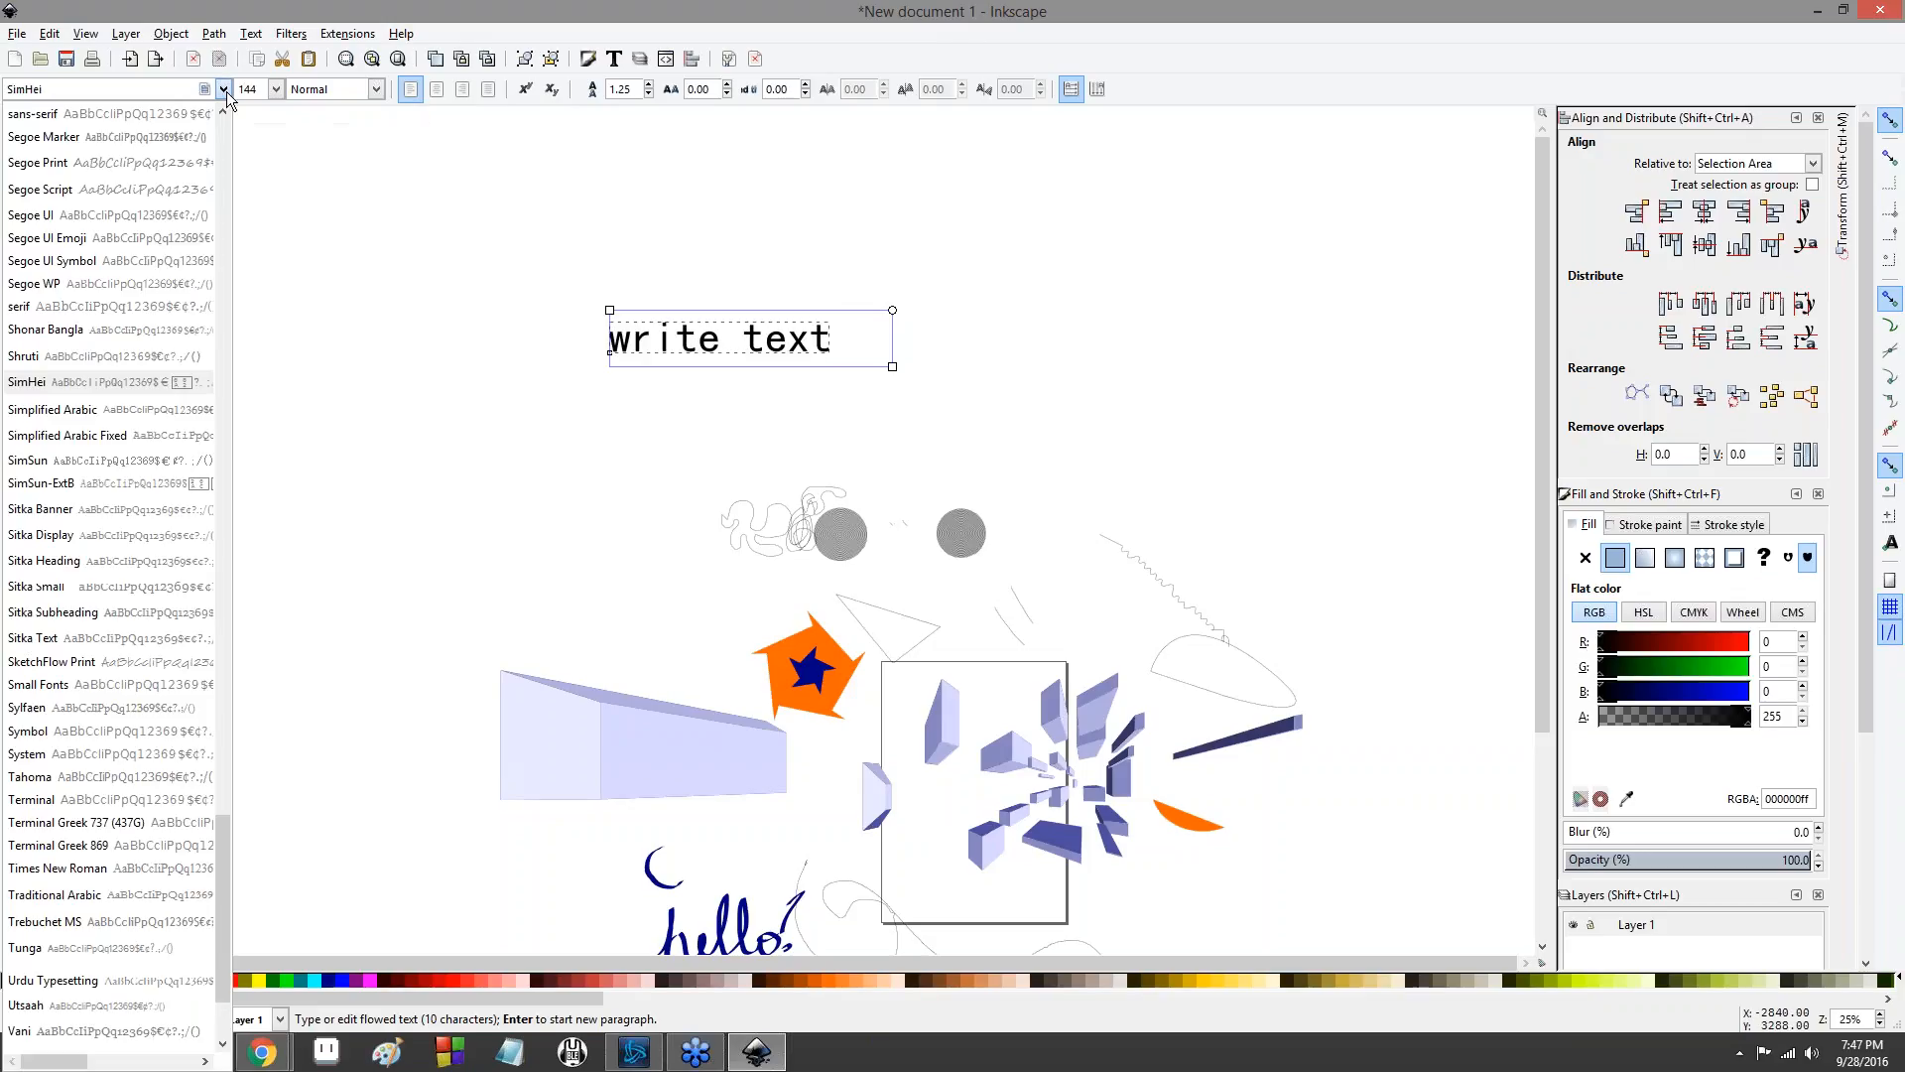
pyautogui.click(61, 572)
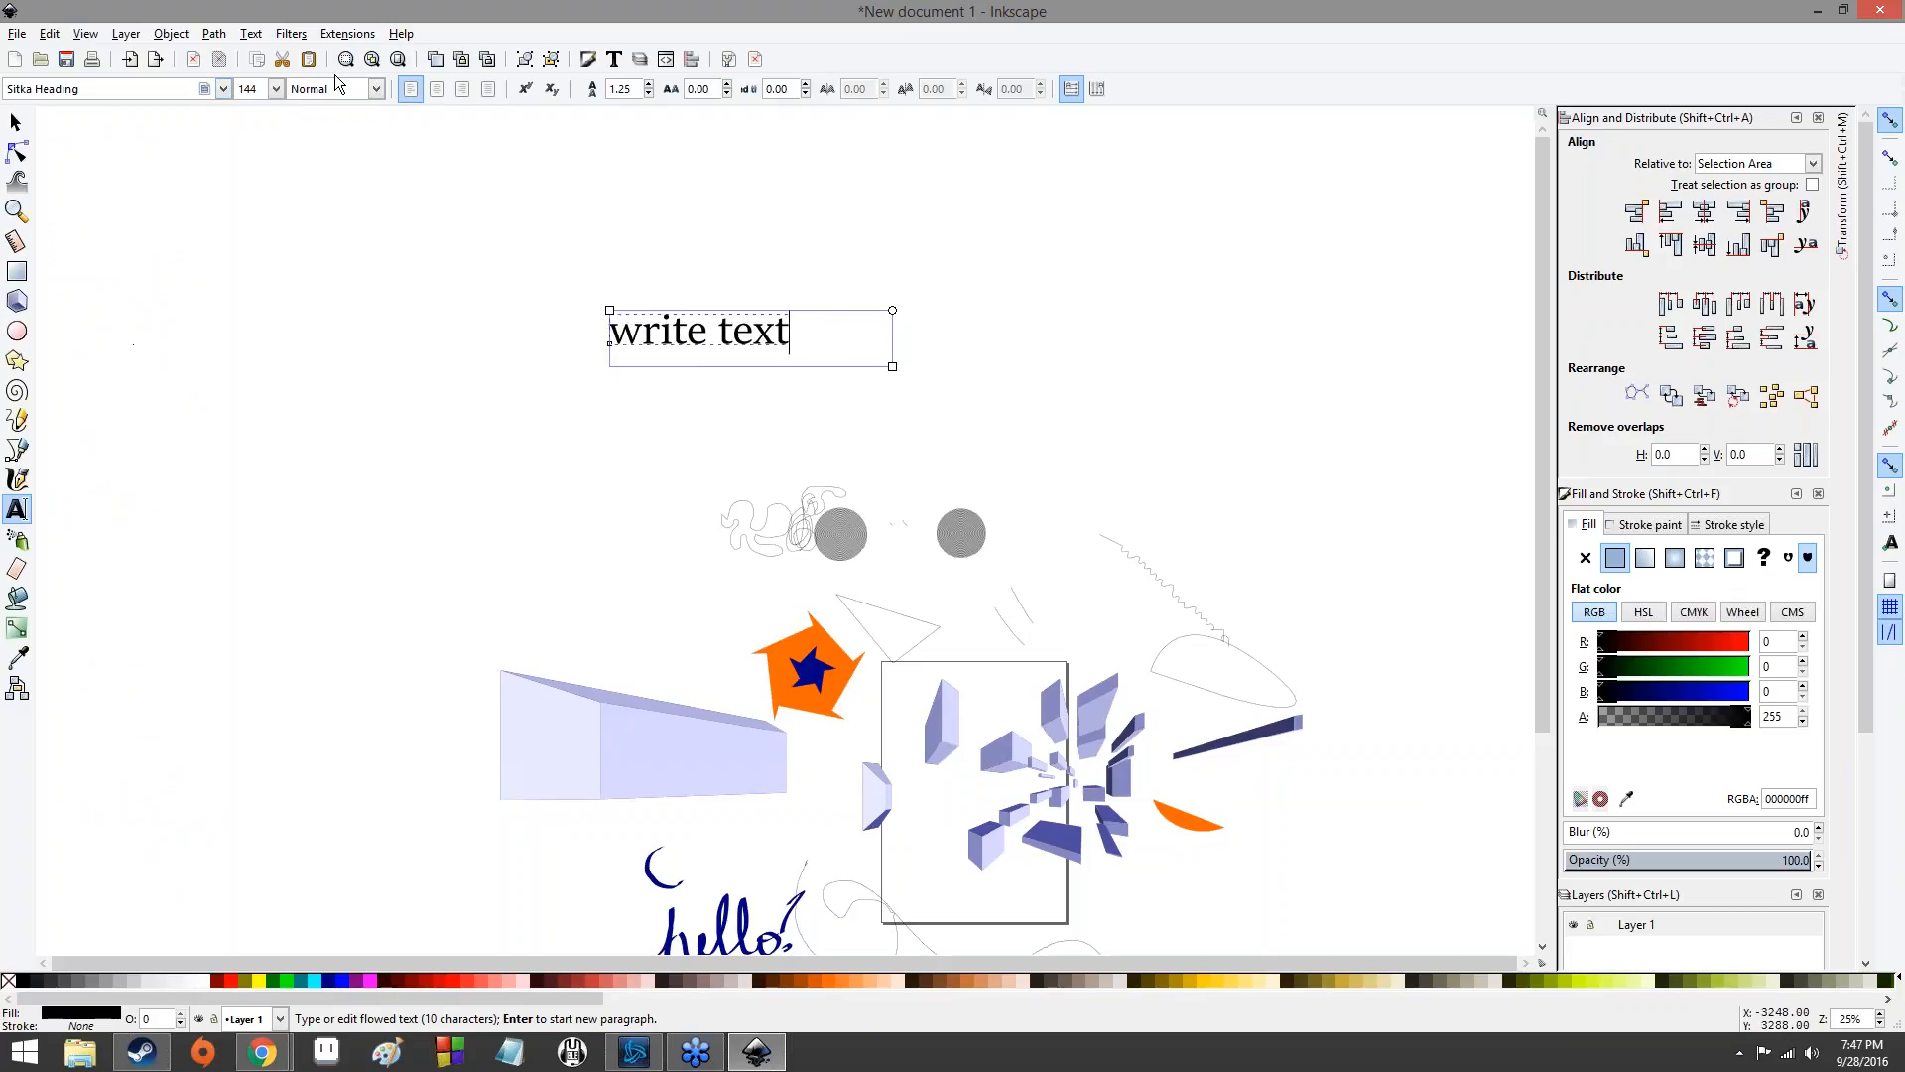
# - Try centred, right and justified alignment on the "write text" frame and return it to left alignment
pyautogui.click(446, 96)
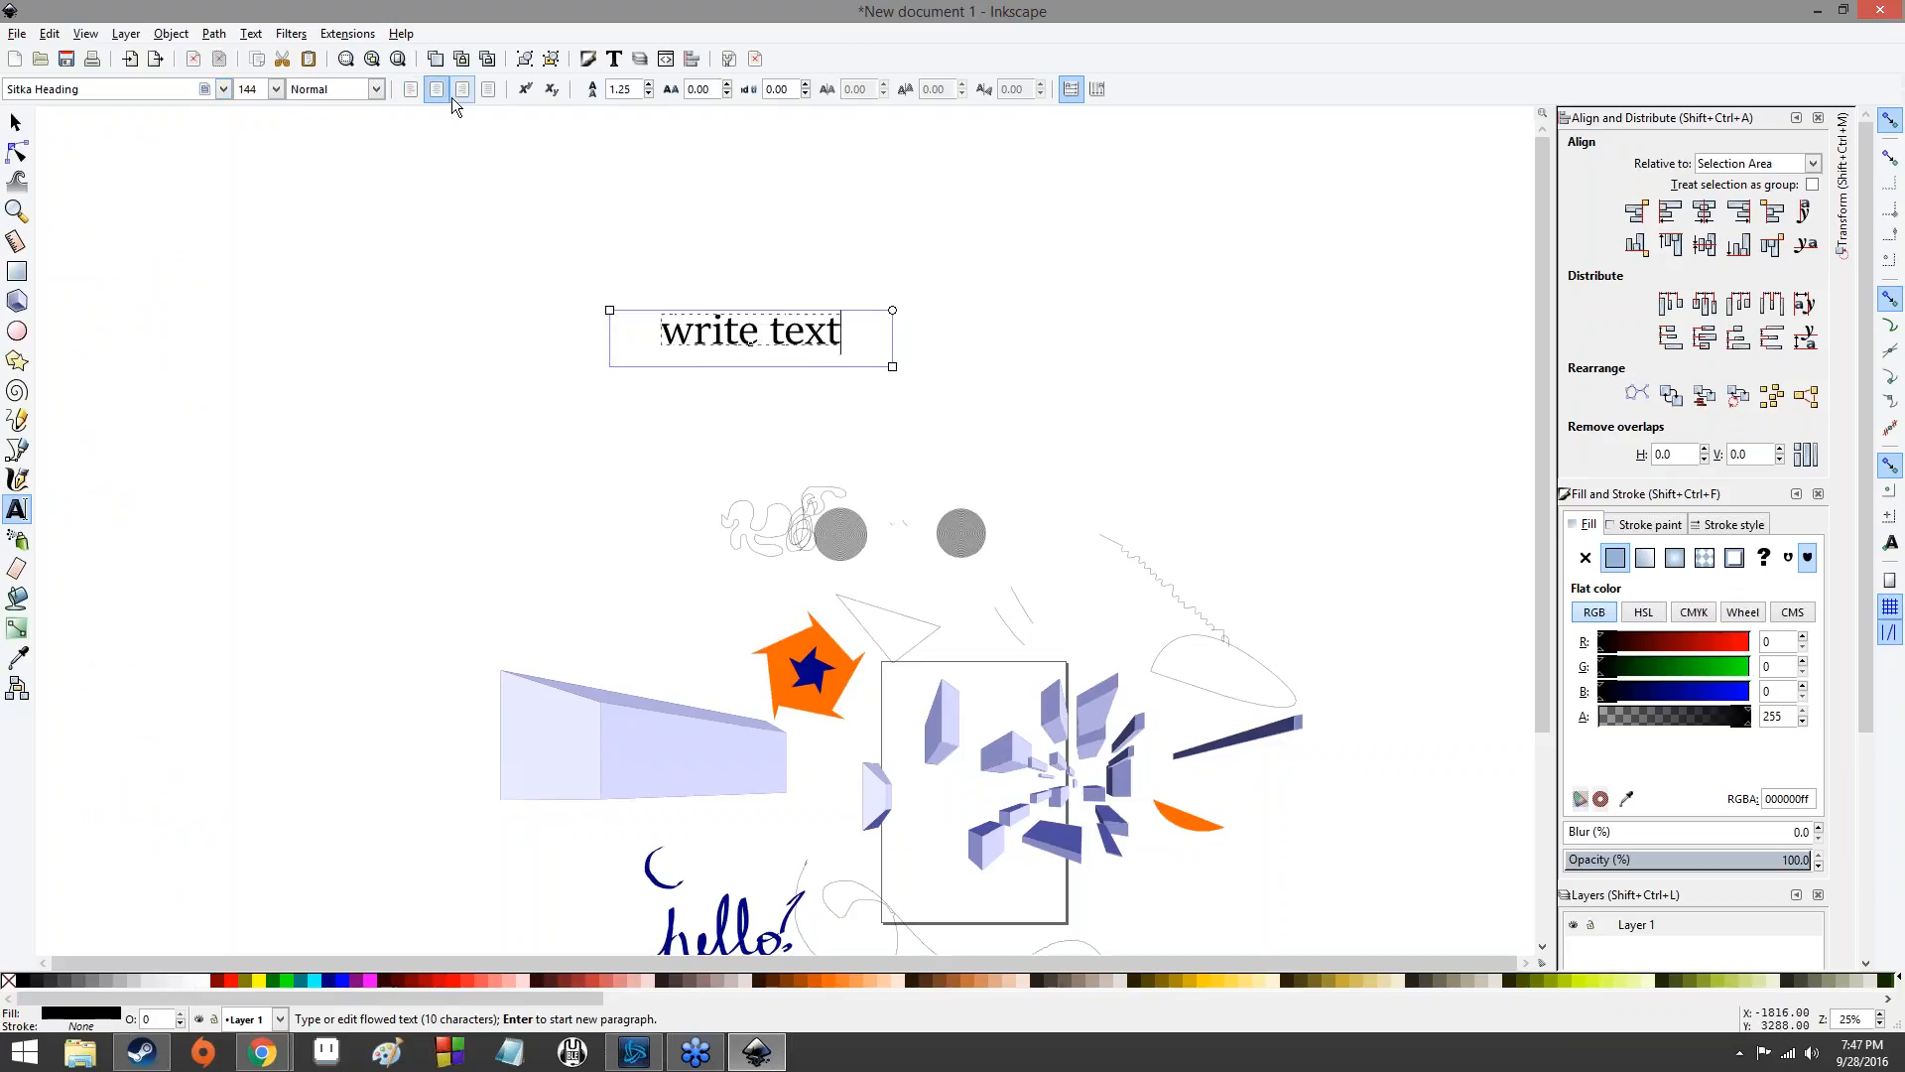
pyautogui.click(465, 96)
pyautogui.click(488, 97)
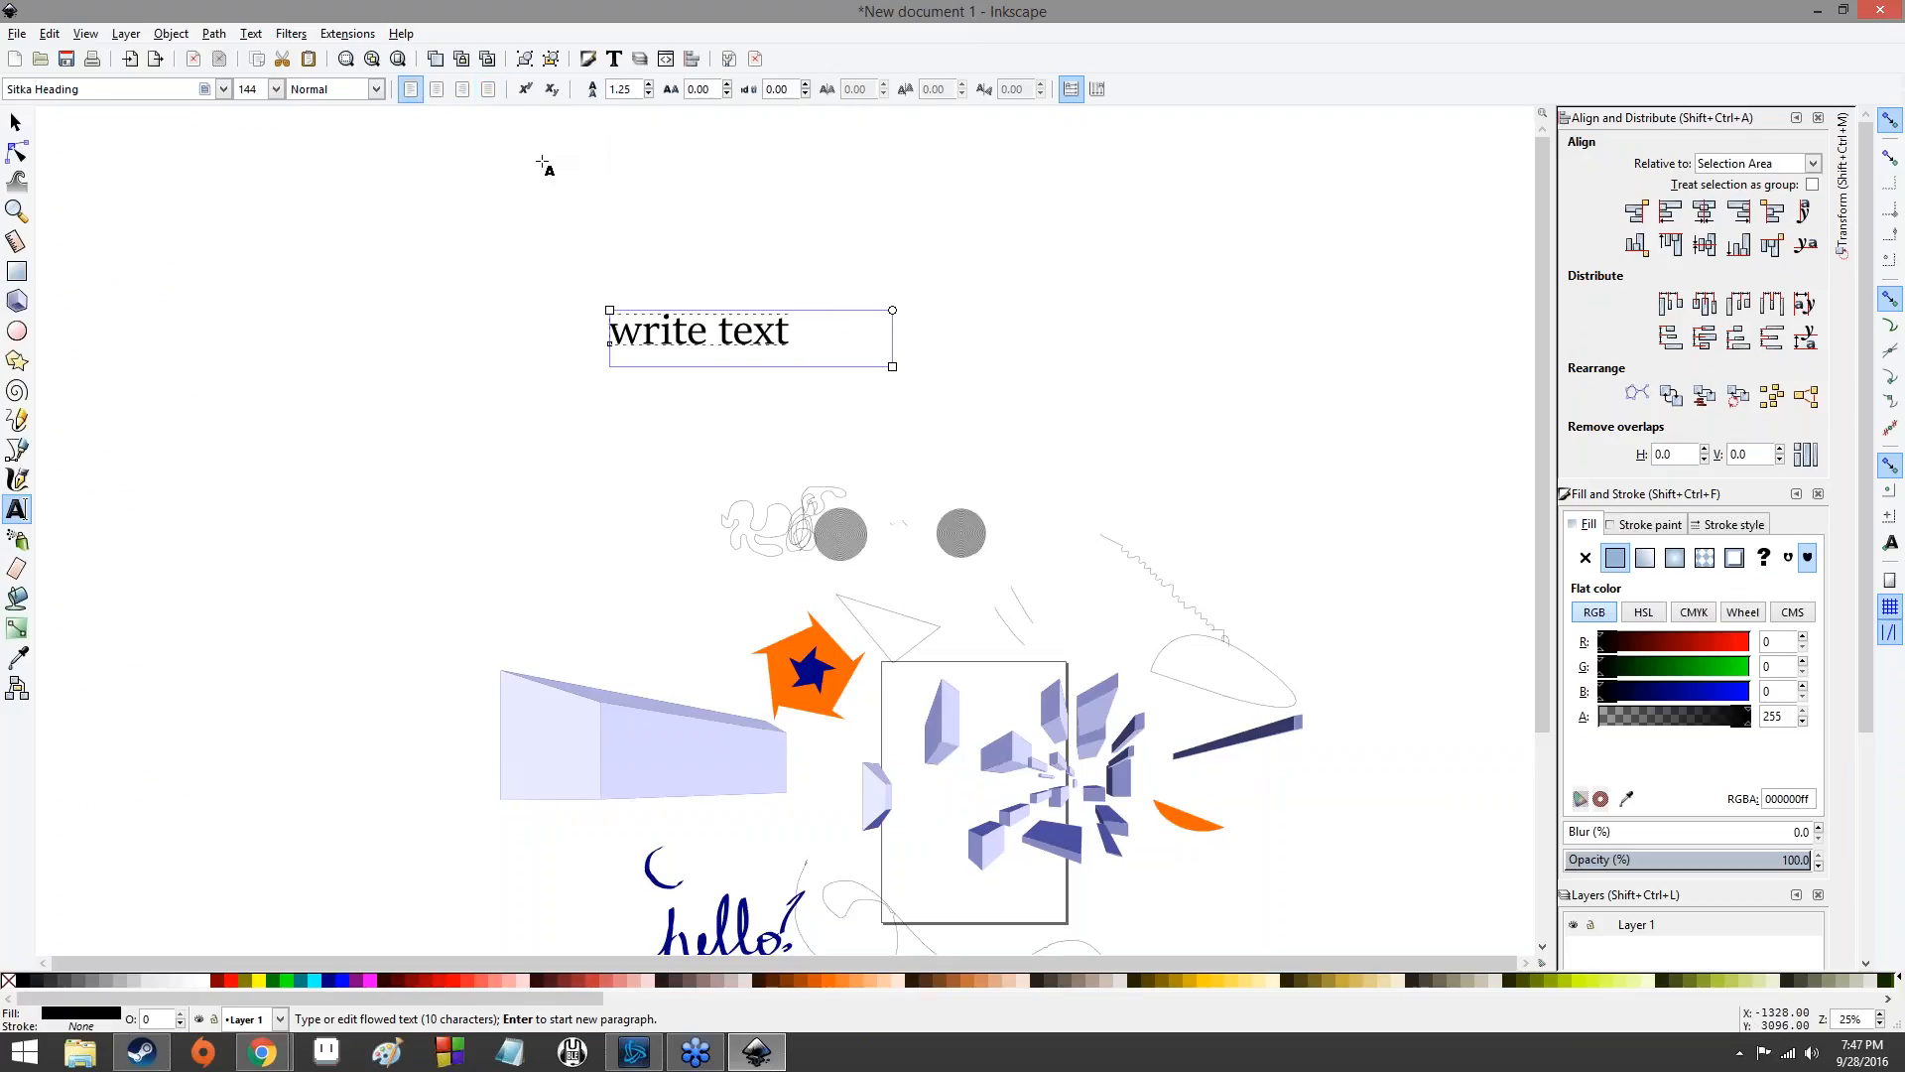
# - Set the "write text" style to Bold Italic and leave the text frame
pyautogui.click(376, 88)
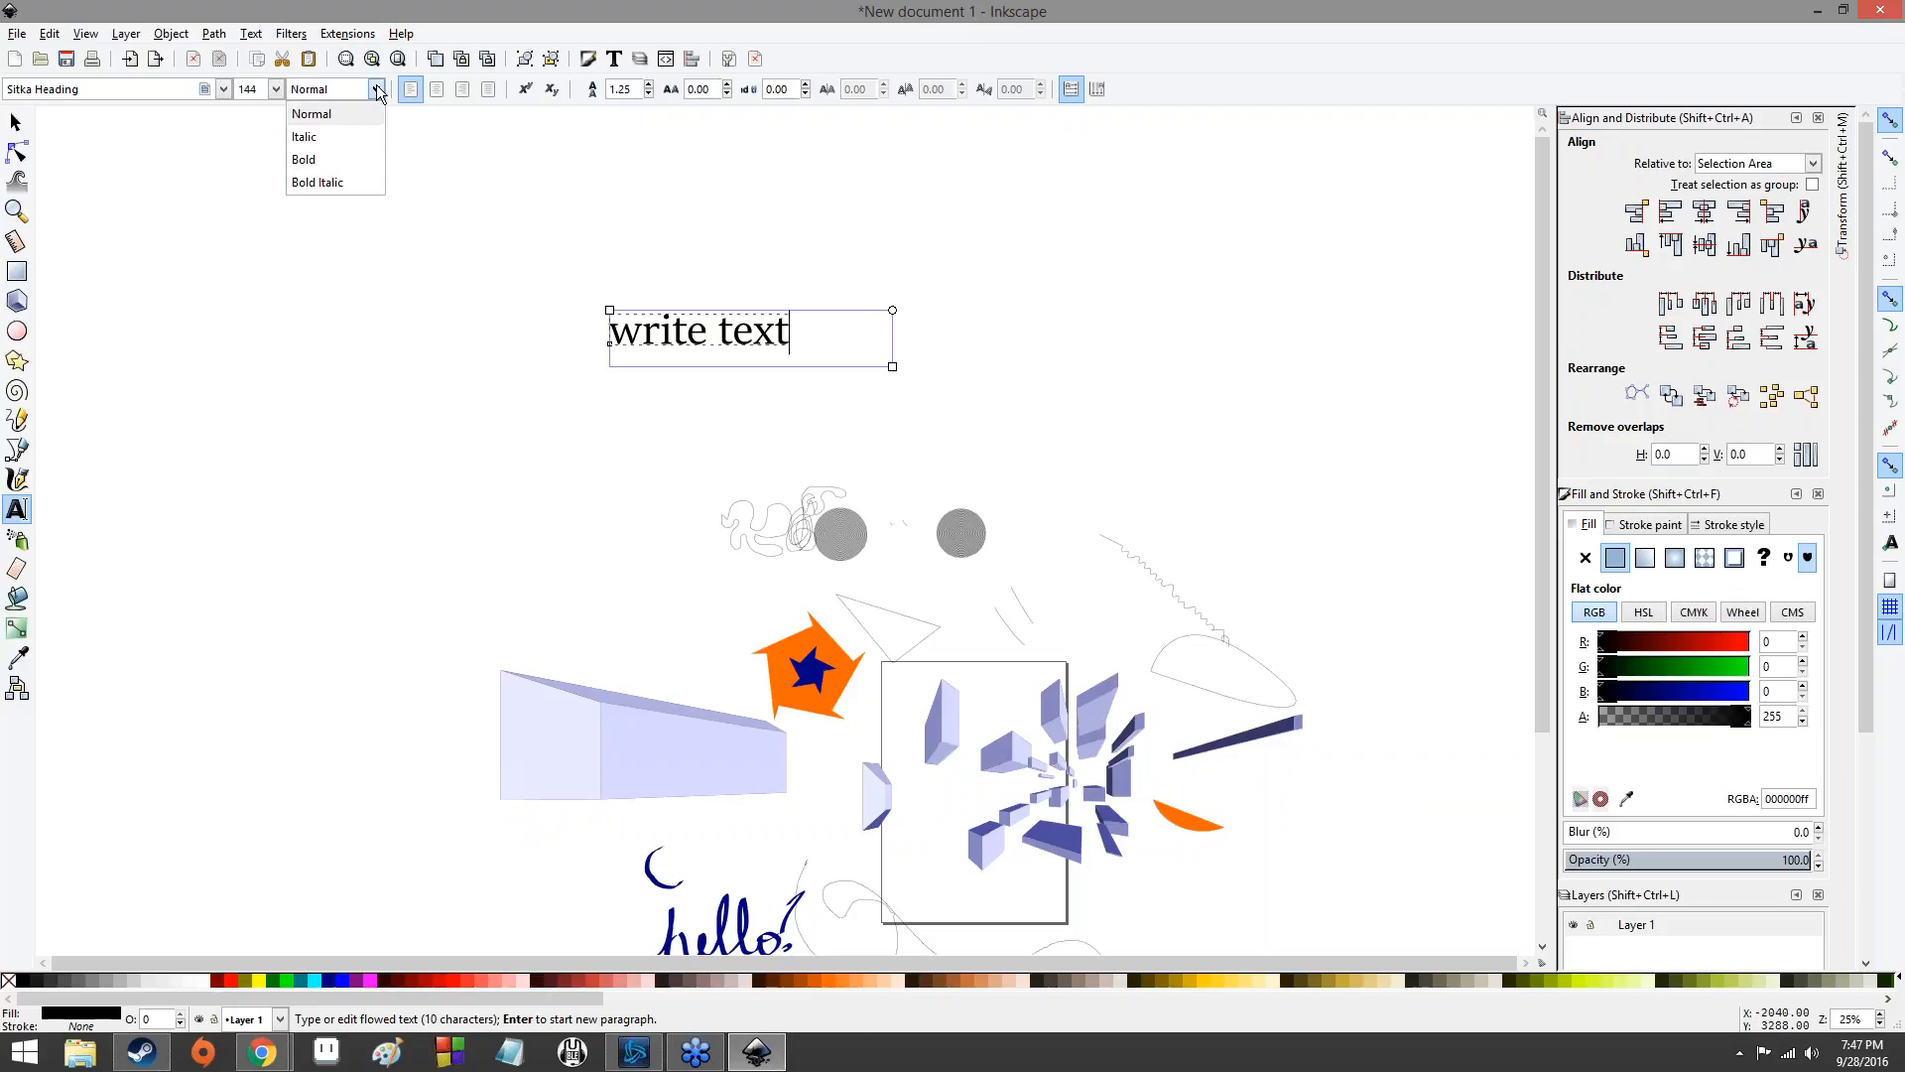
pyautogui.click(317, 183)
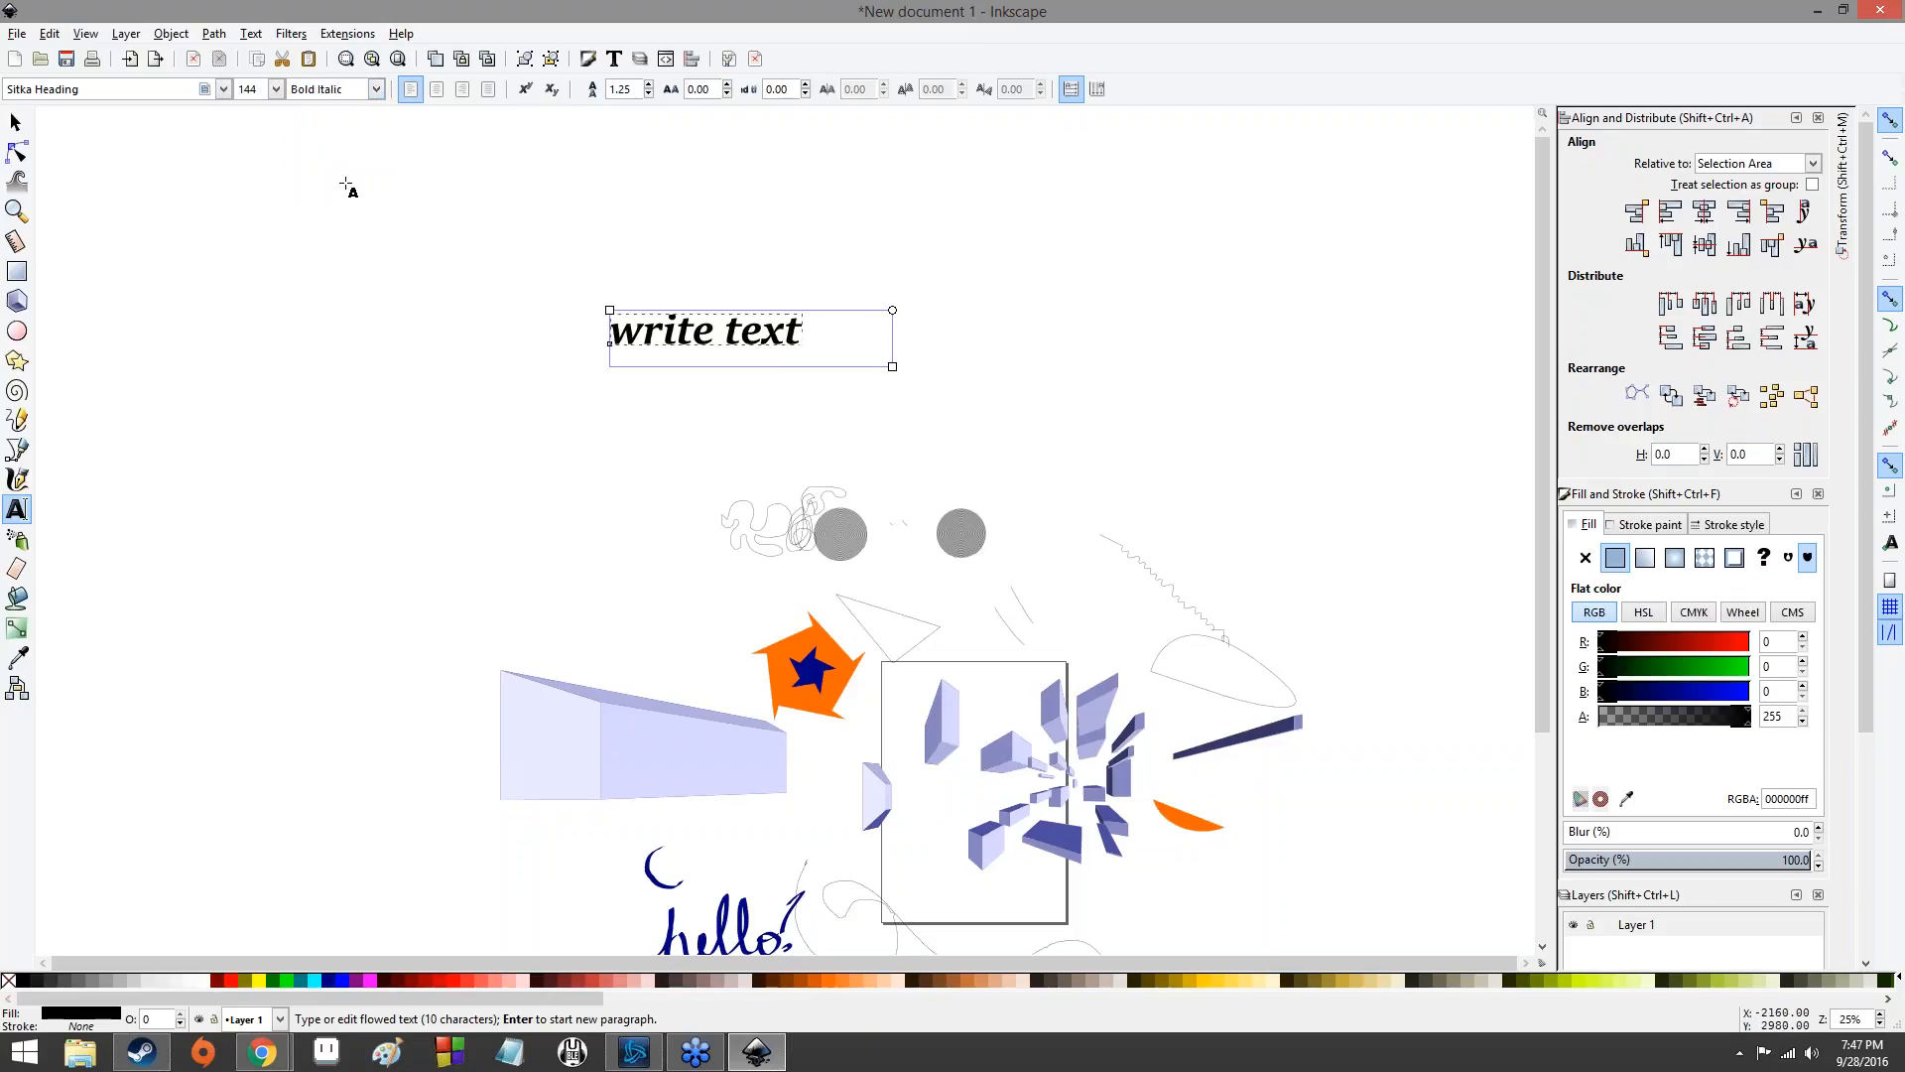
pyautogui.click(346, 175)
pyautogui.scroll(-1, 795, 485)
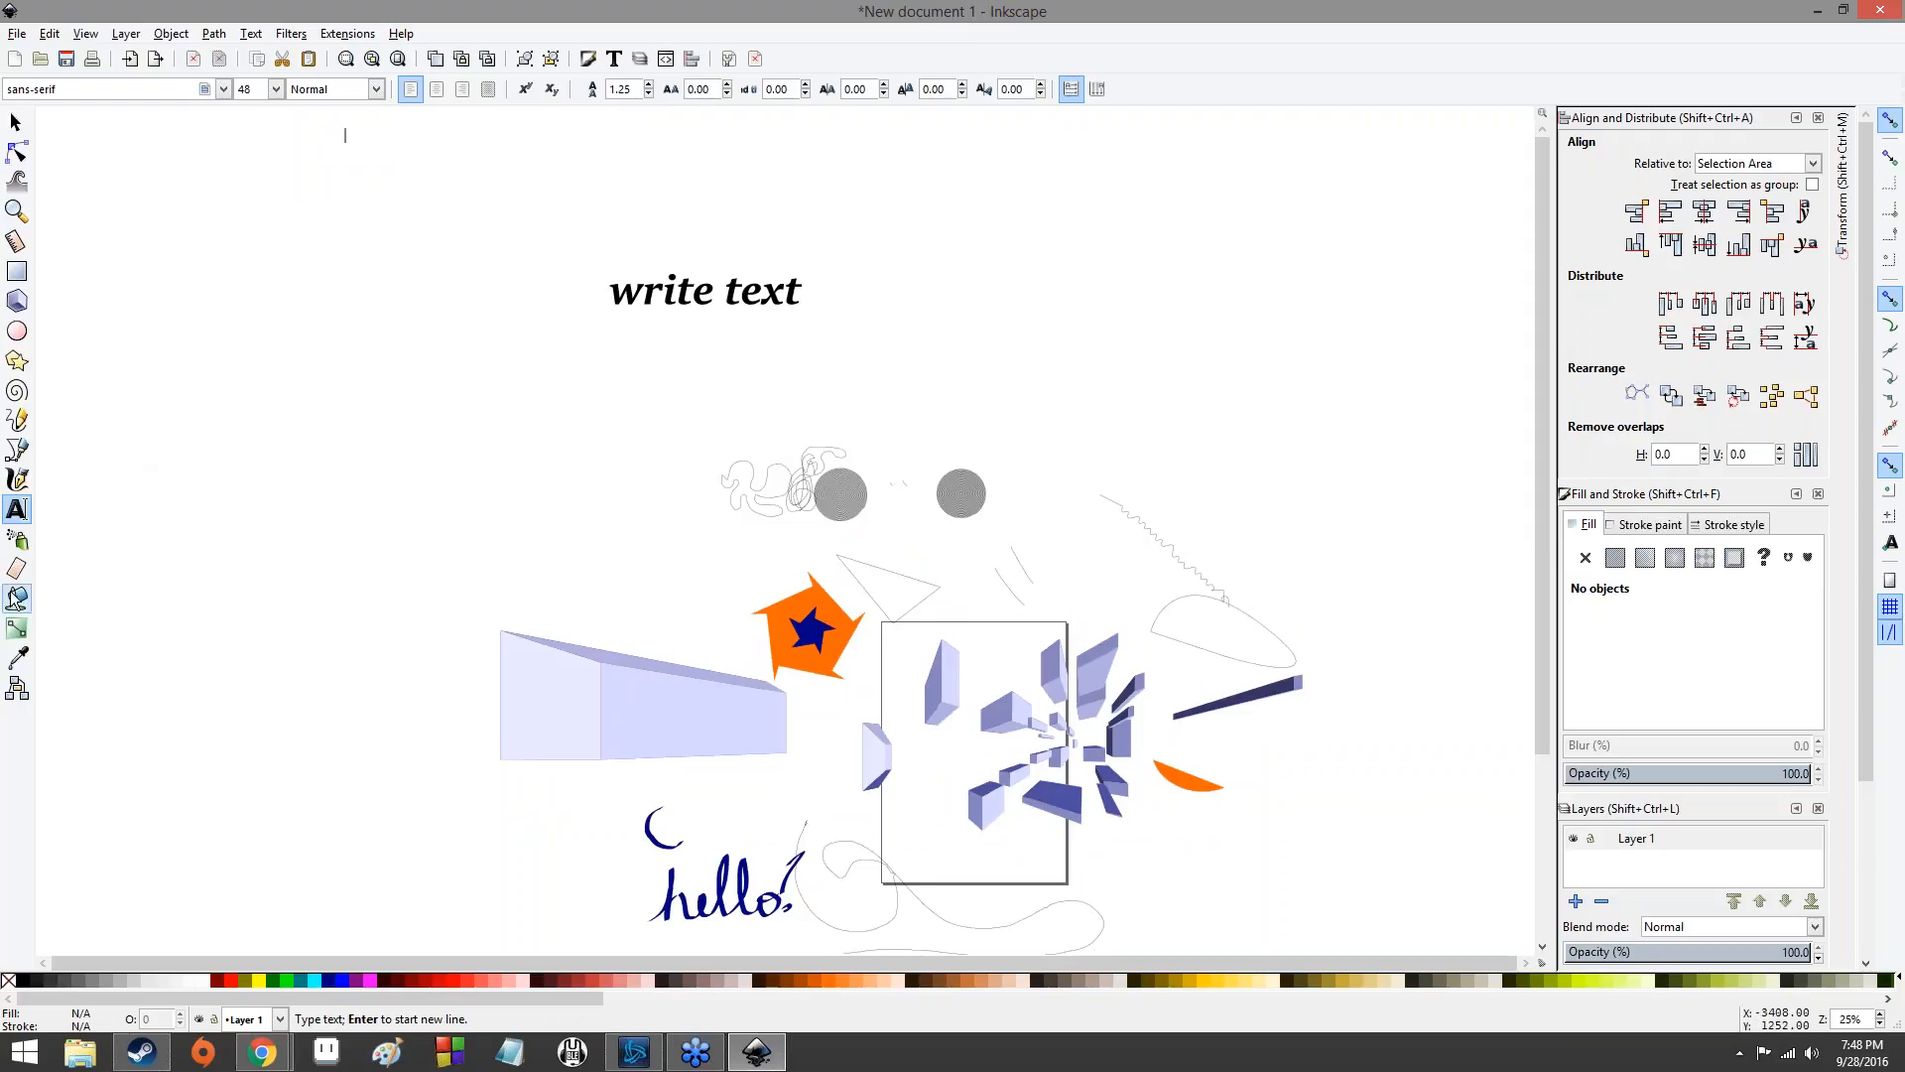
# - Show the Spray tool briefly and erase a short wiggly gap through the triangle's upper edge with the Eraser
pyautogui.click(17, 539)
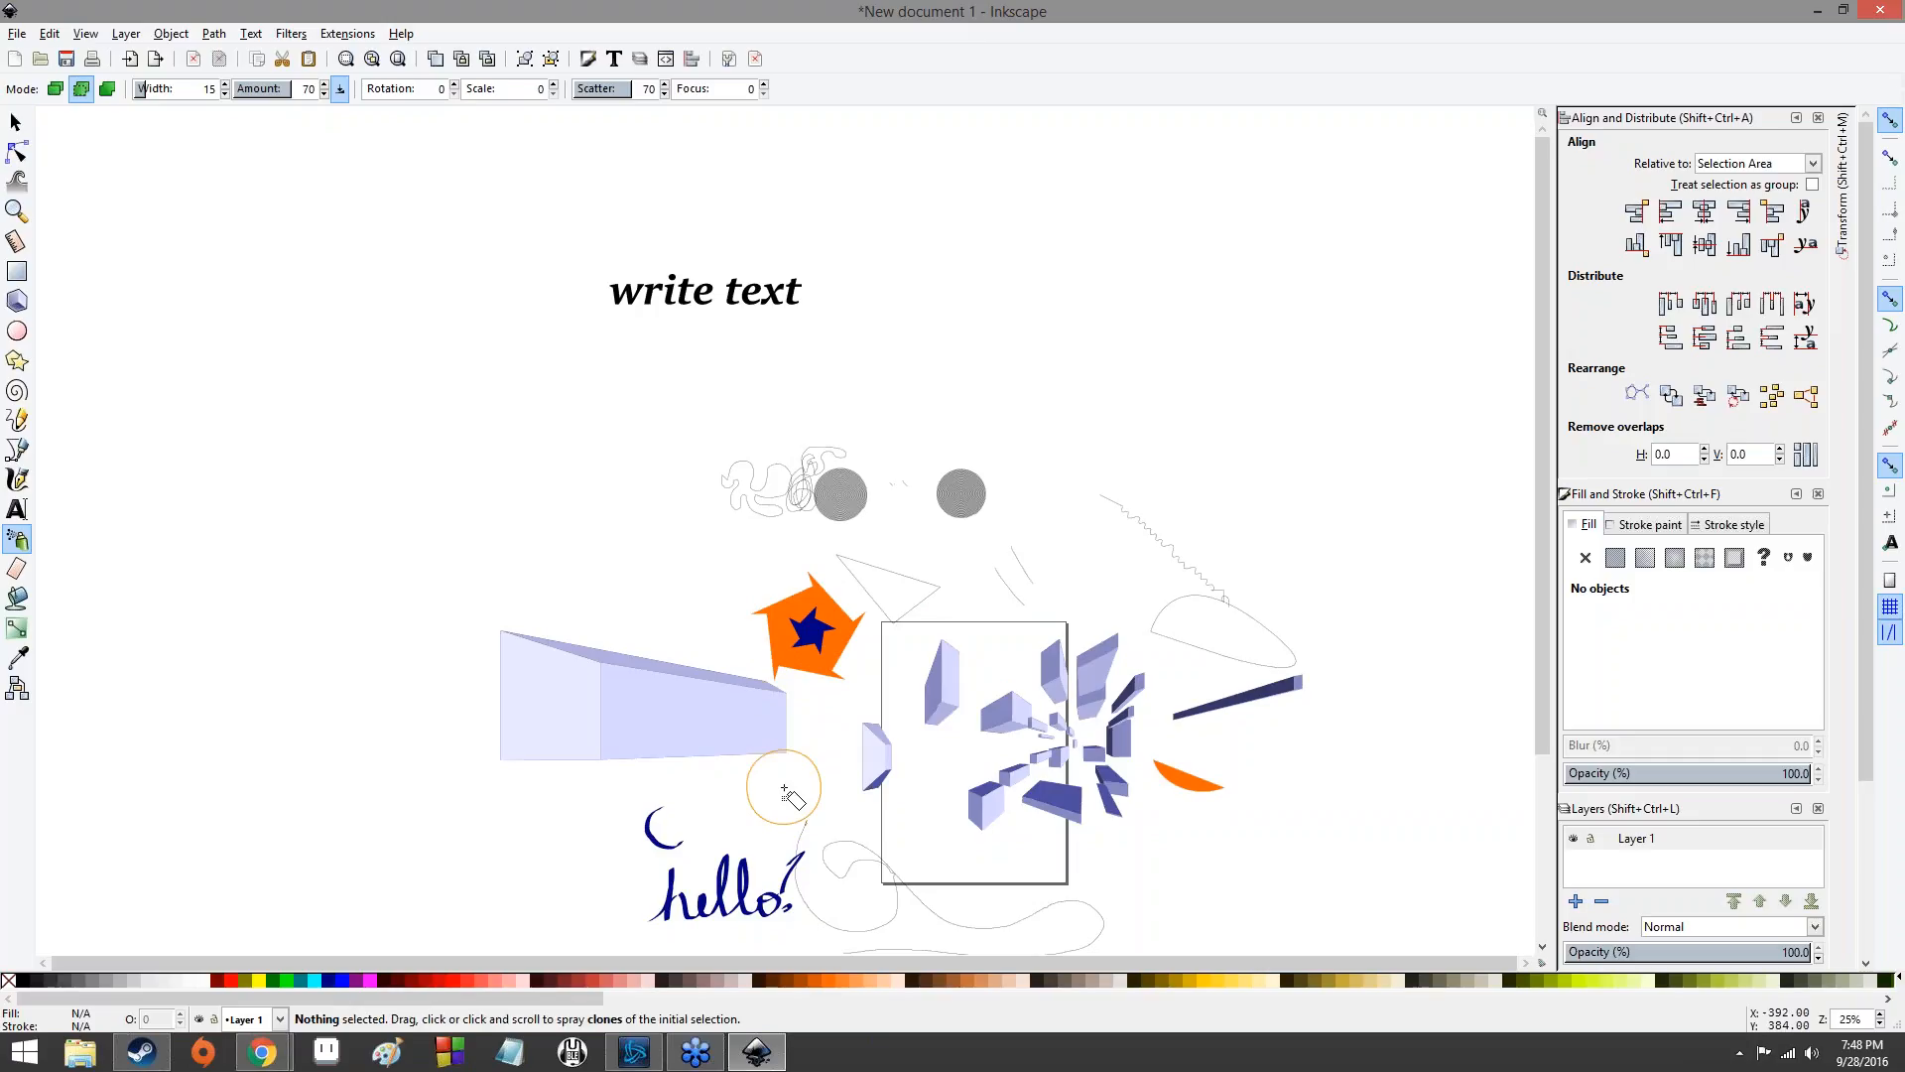
pyautogui.click(17, 569)
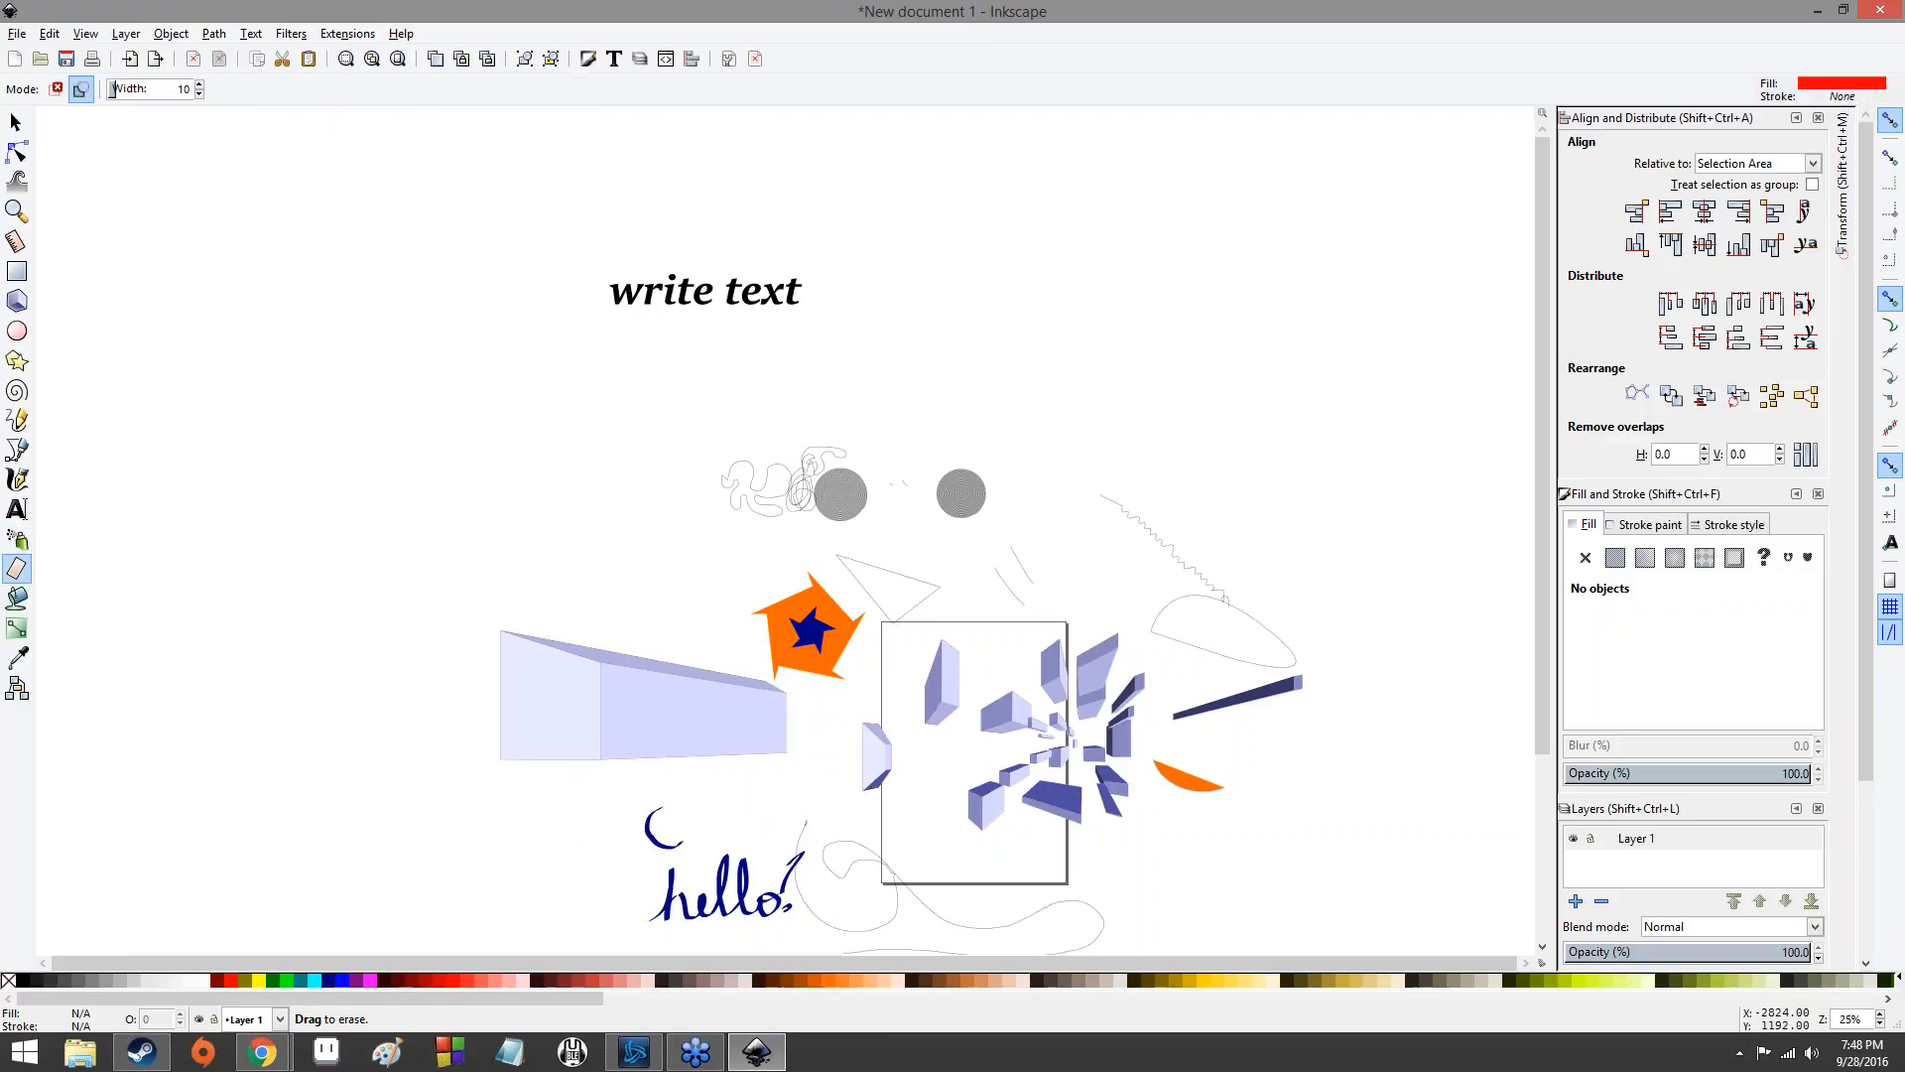
pyautogui.moveTo(878, 566); pyautogui.dragTo(904, 601)
pyautogui.scroll(5, 900, 598)
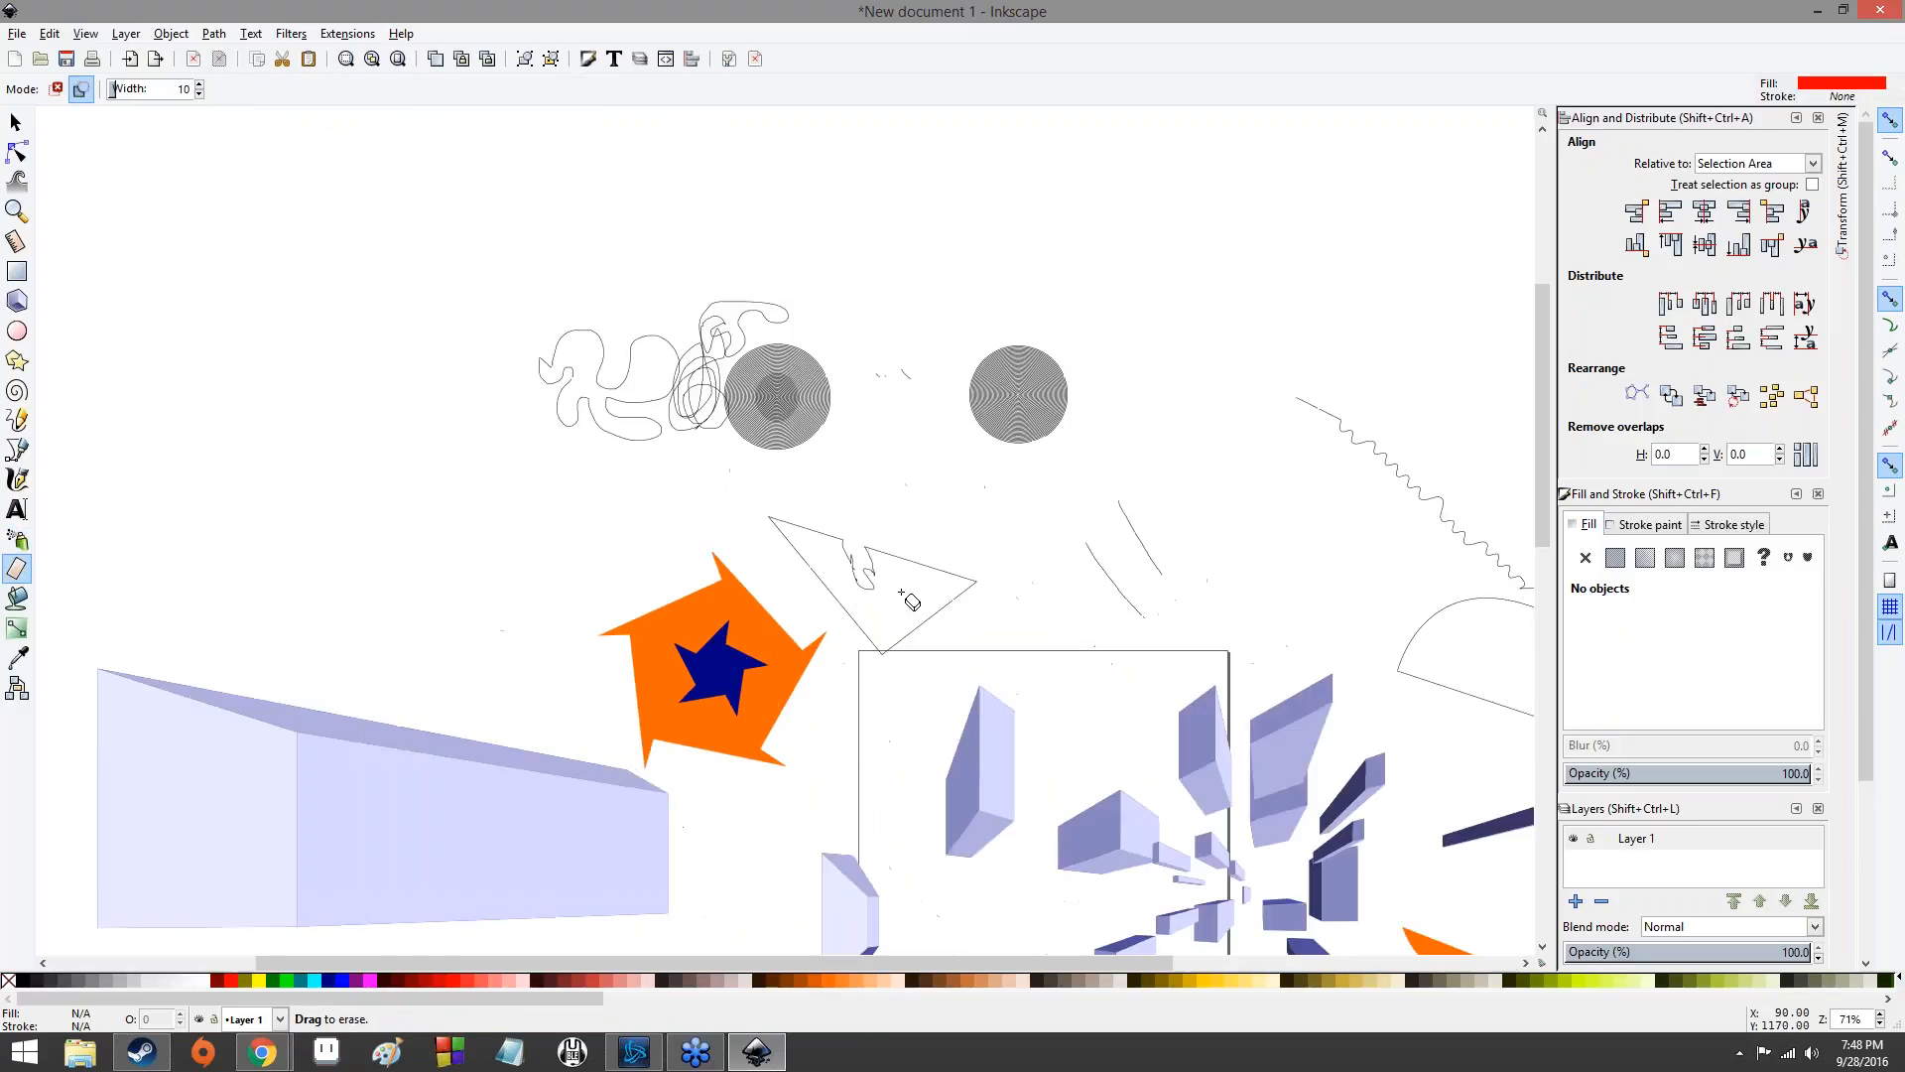
pyautogui.scroll(2, 853, 567)
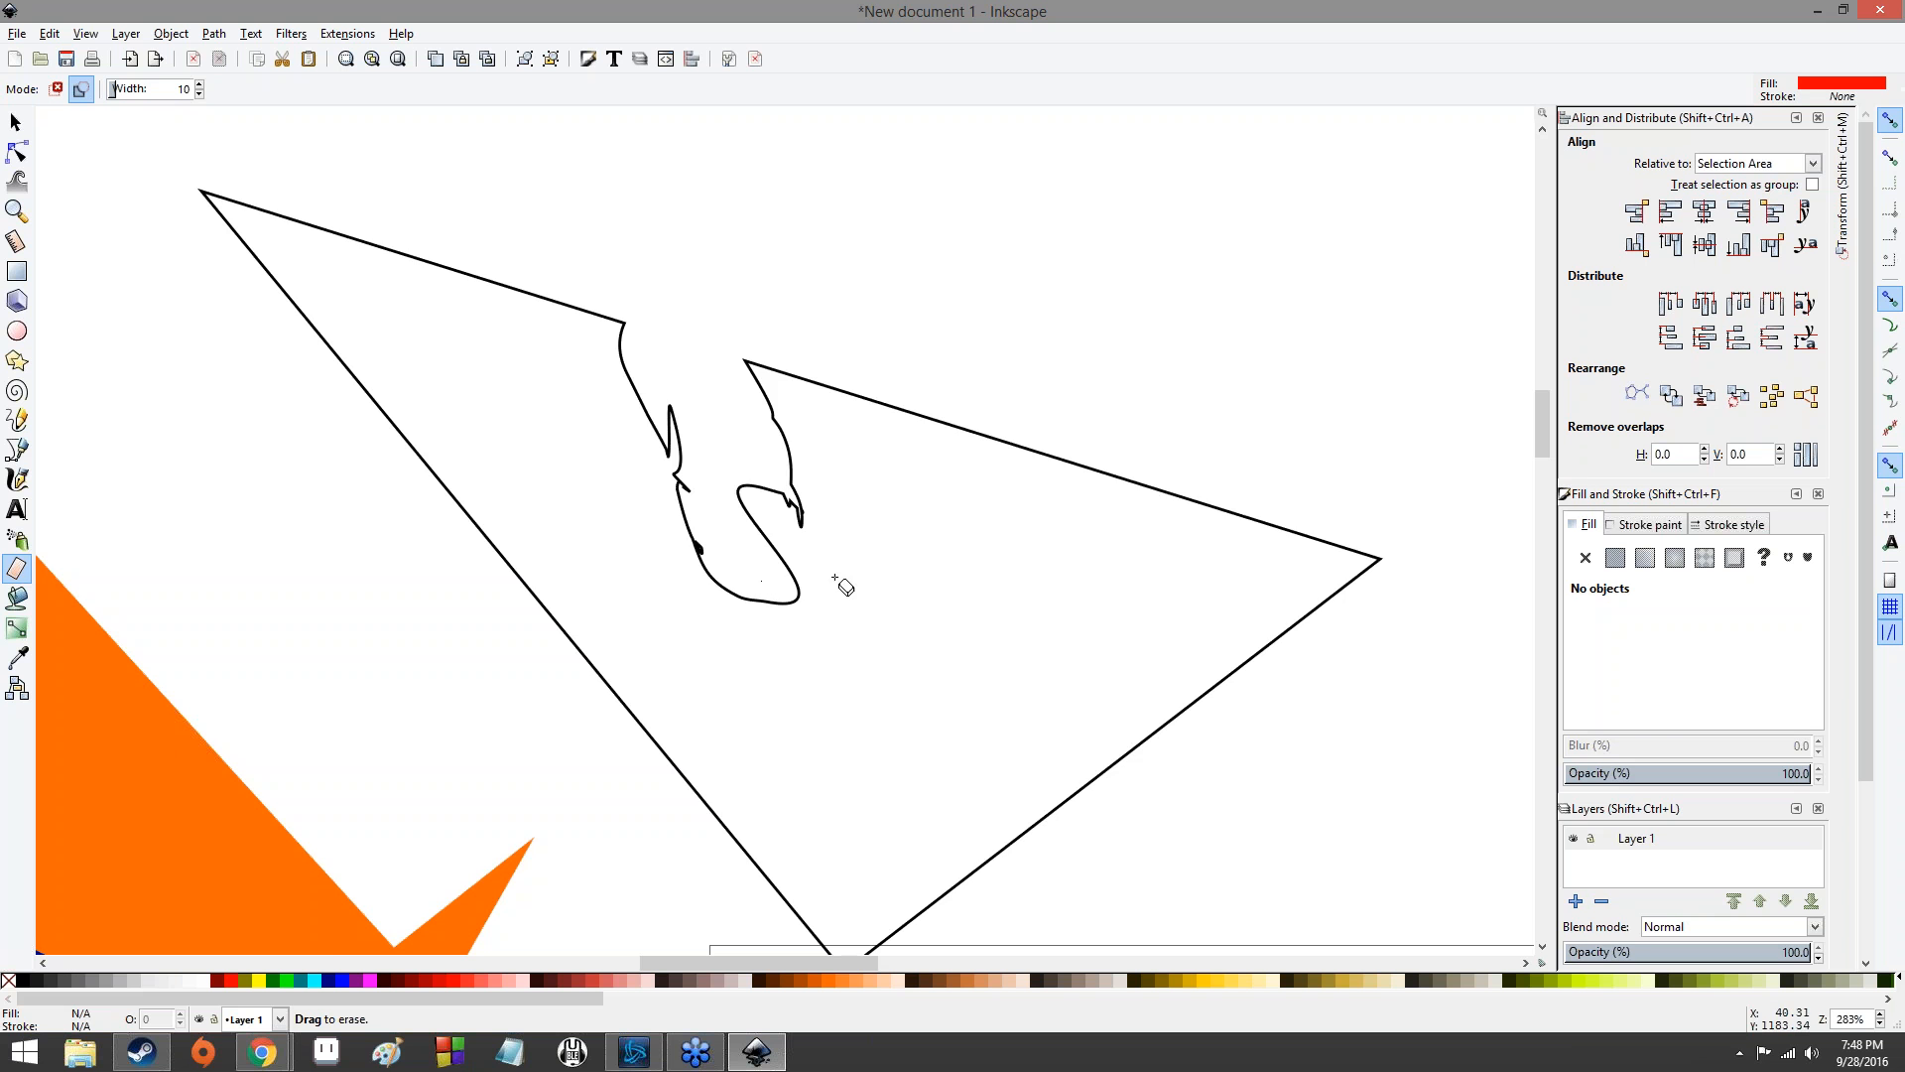
# - Erase a narrow loop in from the triangle's lower-right edge, plus a short cut and a looping scribble in from its upper edge
pyautogui.scroll(-9, 794, 635)
pyautogui.scroll(-3, 785, 630)
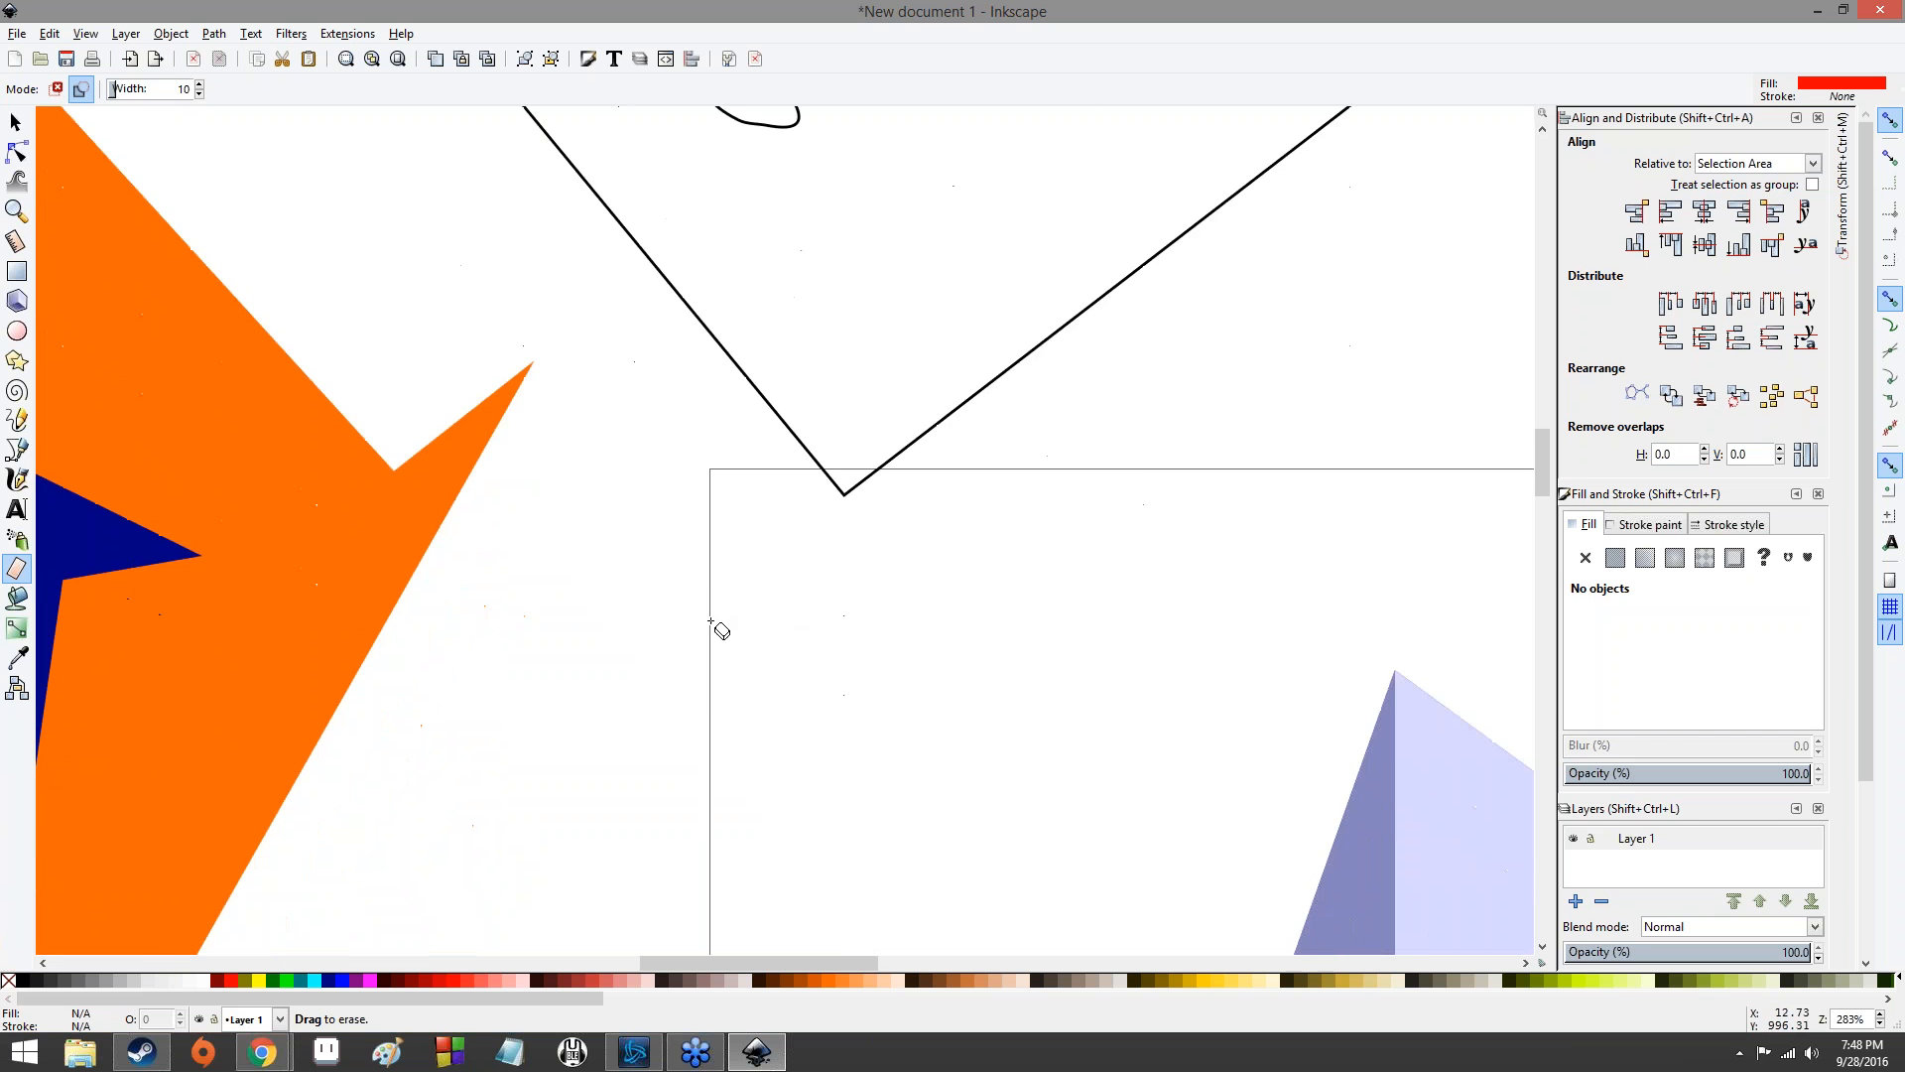
pyautogui.moveTo(403, 467); pyautogui.dragTo(971, 533)
pyautogui.moveTo(1136, 484); pyautogui.dragTo(513, 756)
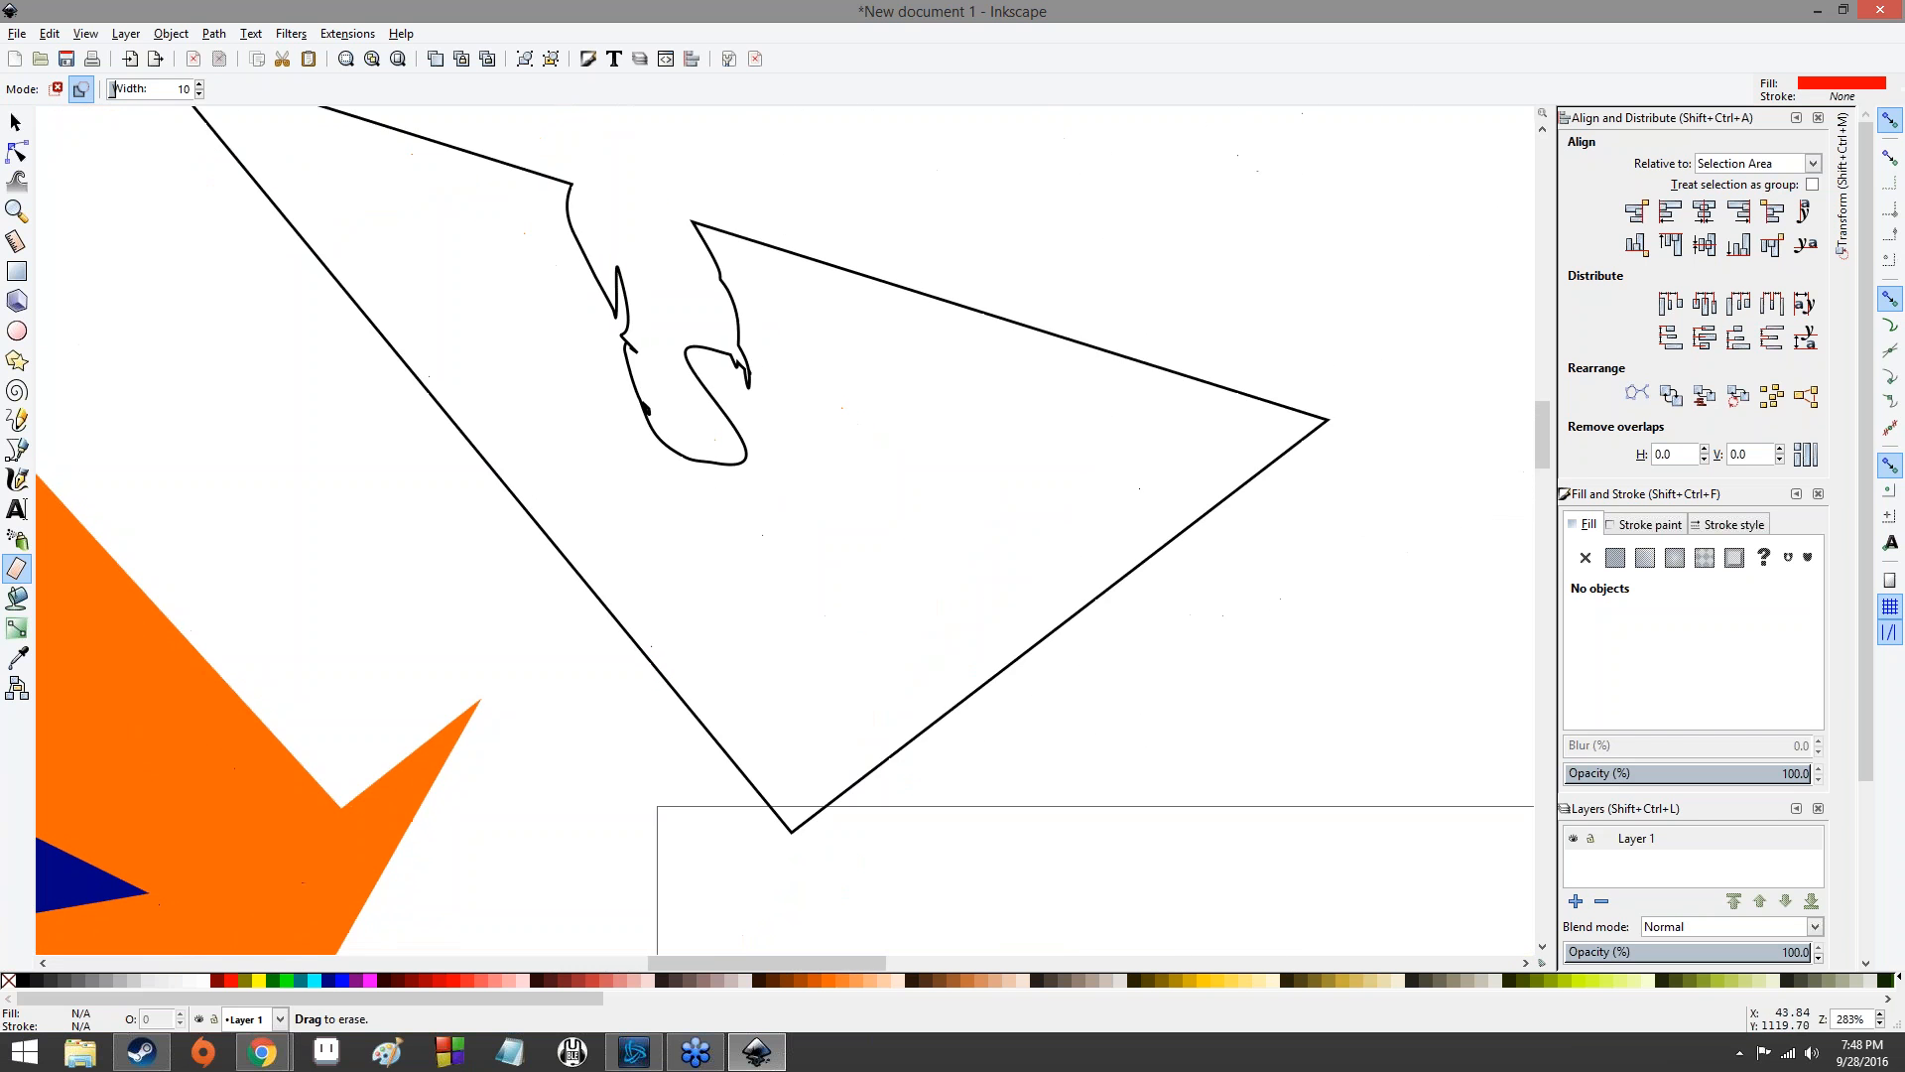
pyautogui.moveTo(1331, 574)
pyautogui.mouseDown()
pyautogui.moveTo(920, 558)
pyautogui.moveTo(957, 589)
pyautogui.moveTo(1152, 607)
pyautogui.mouseUp()
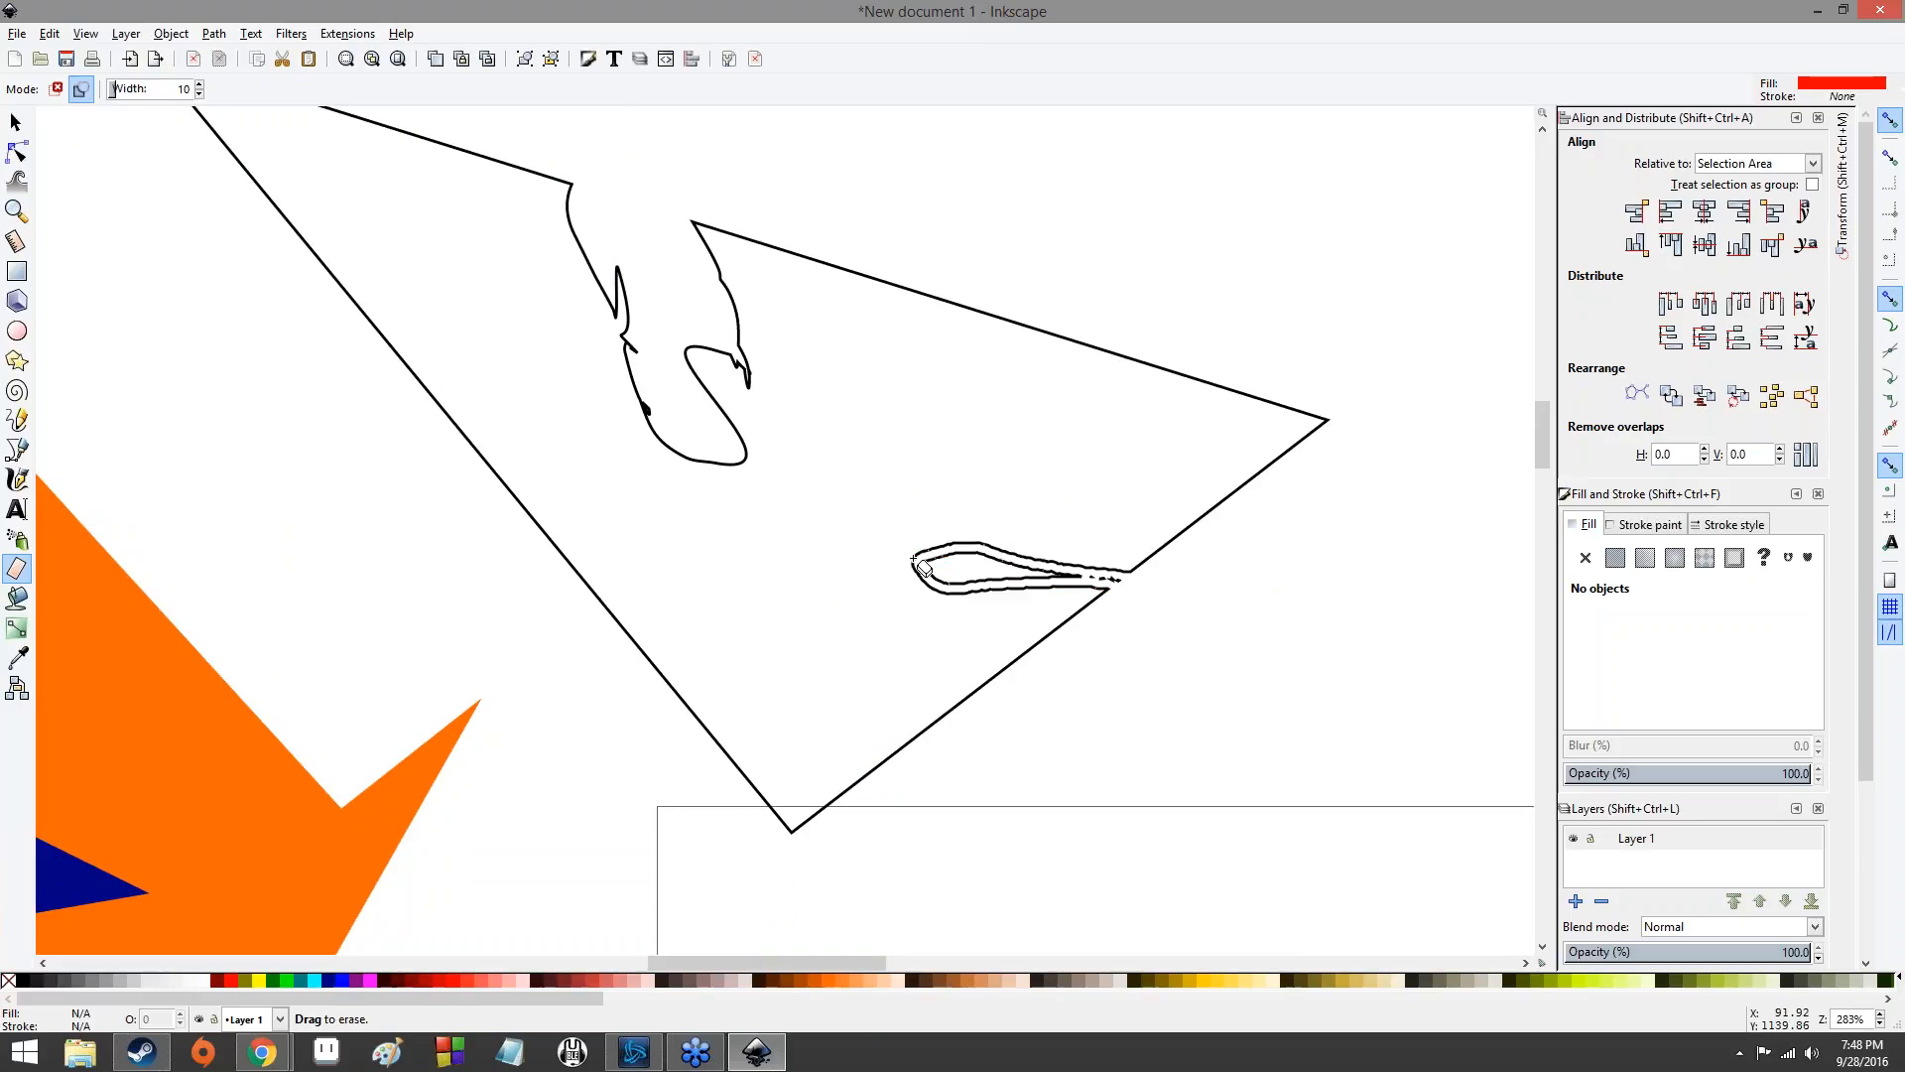
pyautogui.moveTo(1115, 235); pyautogui.dragTo(1011, 411)
pyautogui.moveTo(715, 584)
pyautogui.mouseDown()
pyautogui.moveTo(978, 363)
pyautogui.moveTo(908, 501)
pyautogui.mouseUp()
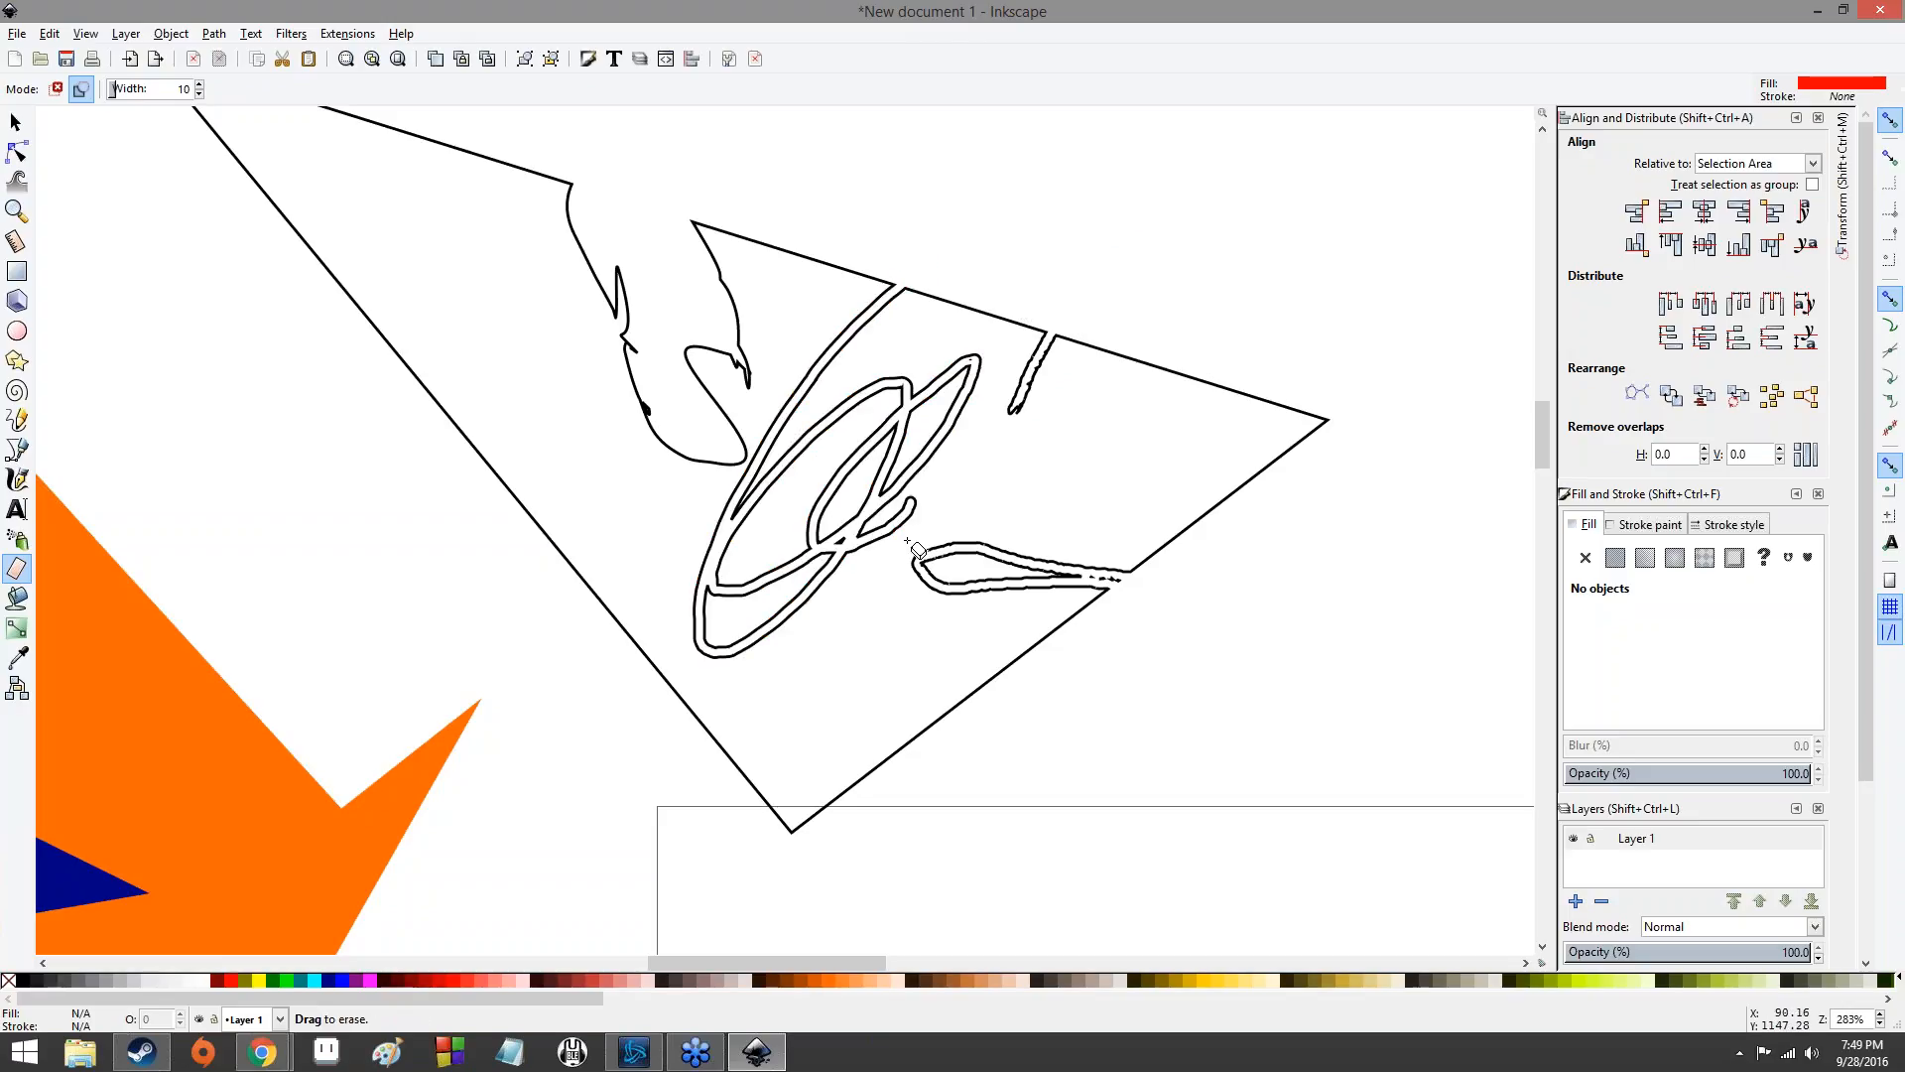
pyautogui.moveTo(784, 514); pyautogui.dragTo(1021, 622)
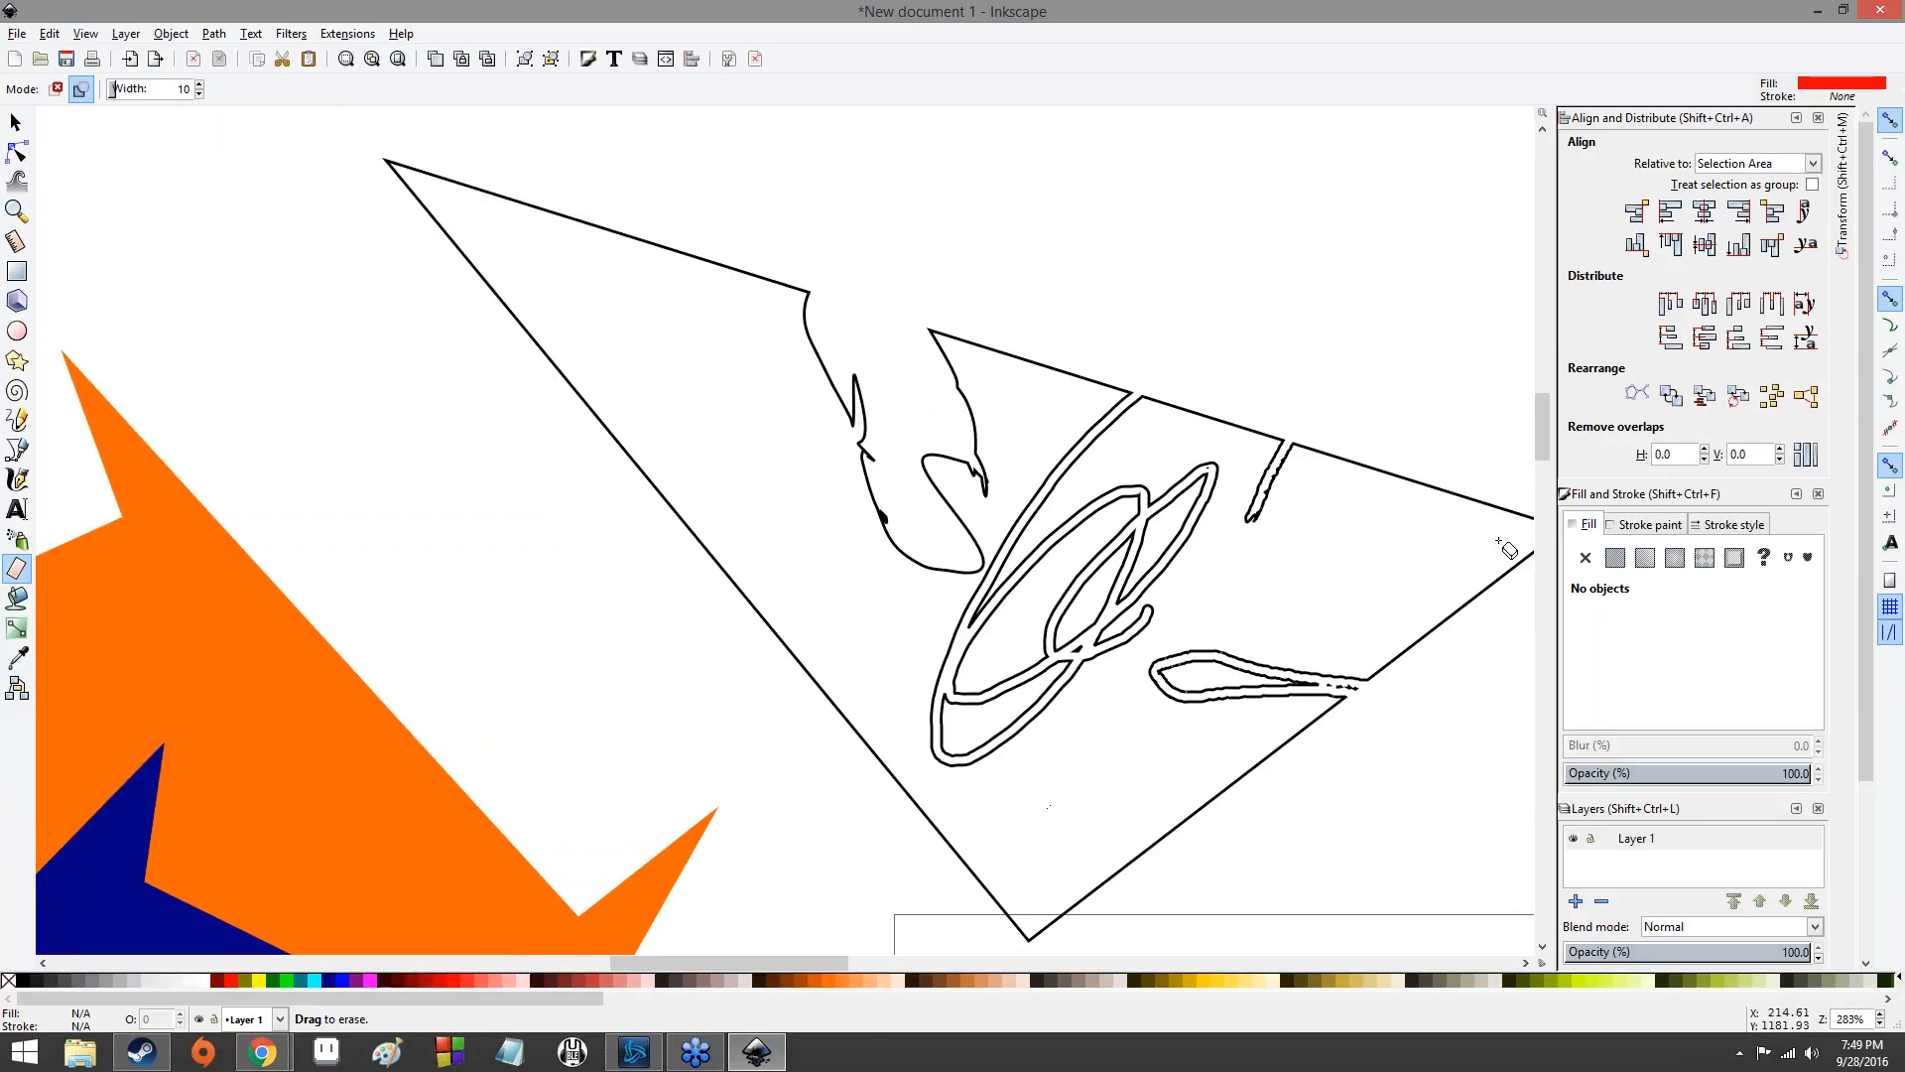
# - Make Eraser strokes at width 10: a curl inside the navy star, a loop around it, and scribbles across the orange star's left edge
pyautogui.moveTo(443, 665); pyautogui.dragTo(1008, 298)
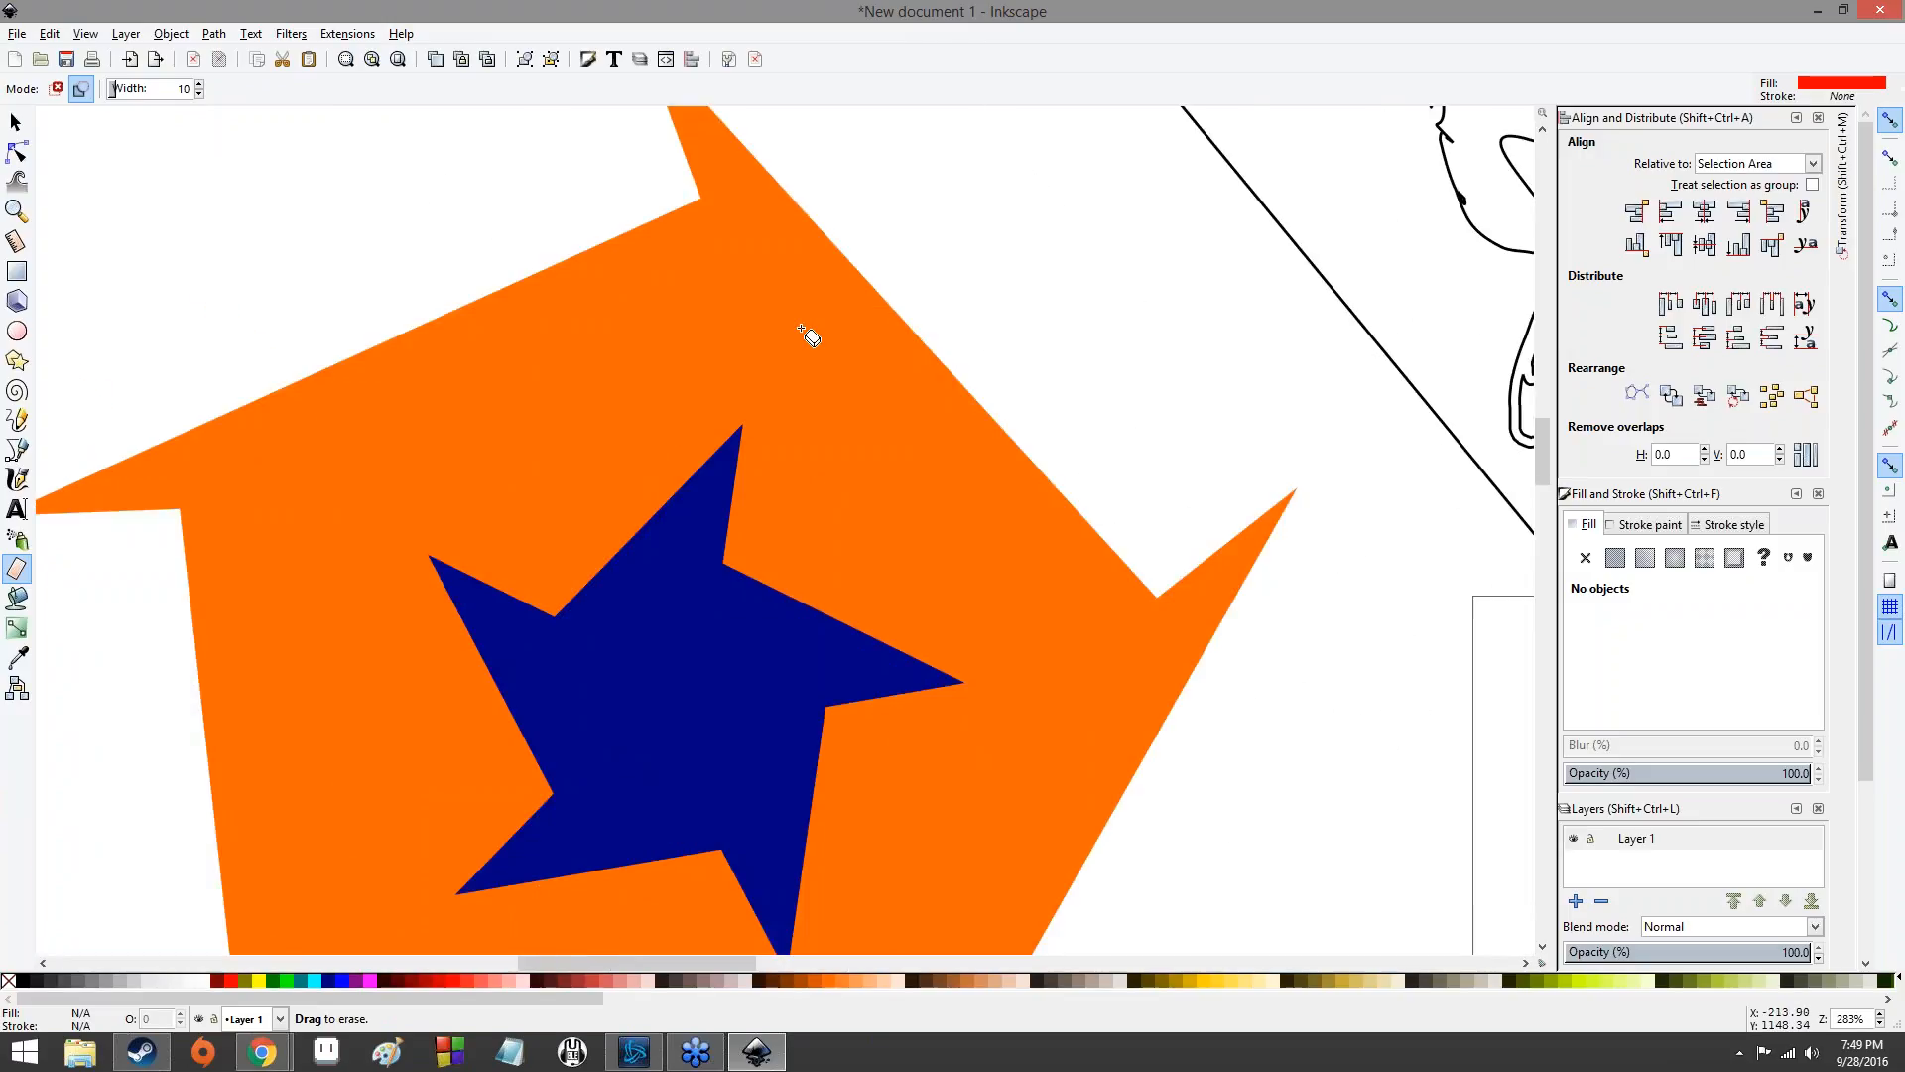
pyautogui.moveTo(871, 486); pyautogui.dragTo(983, 576)
pyautogui.moveTo(655, 293)
pyautogui.mouseDown()
pyautogui.moveTo(753, 268)
pyautogui.moveTo(1200, 451)
pyautogui.moveTo(897, 817)
pyautogui.moveTo(626, 421)
pyautogui.moveTo(1012, 306)
pyautogui.moveTo(1004, 283)
pyautogui.mouseUp()
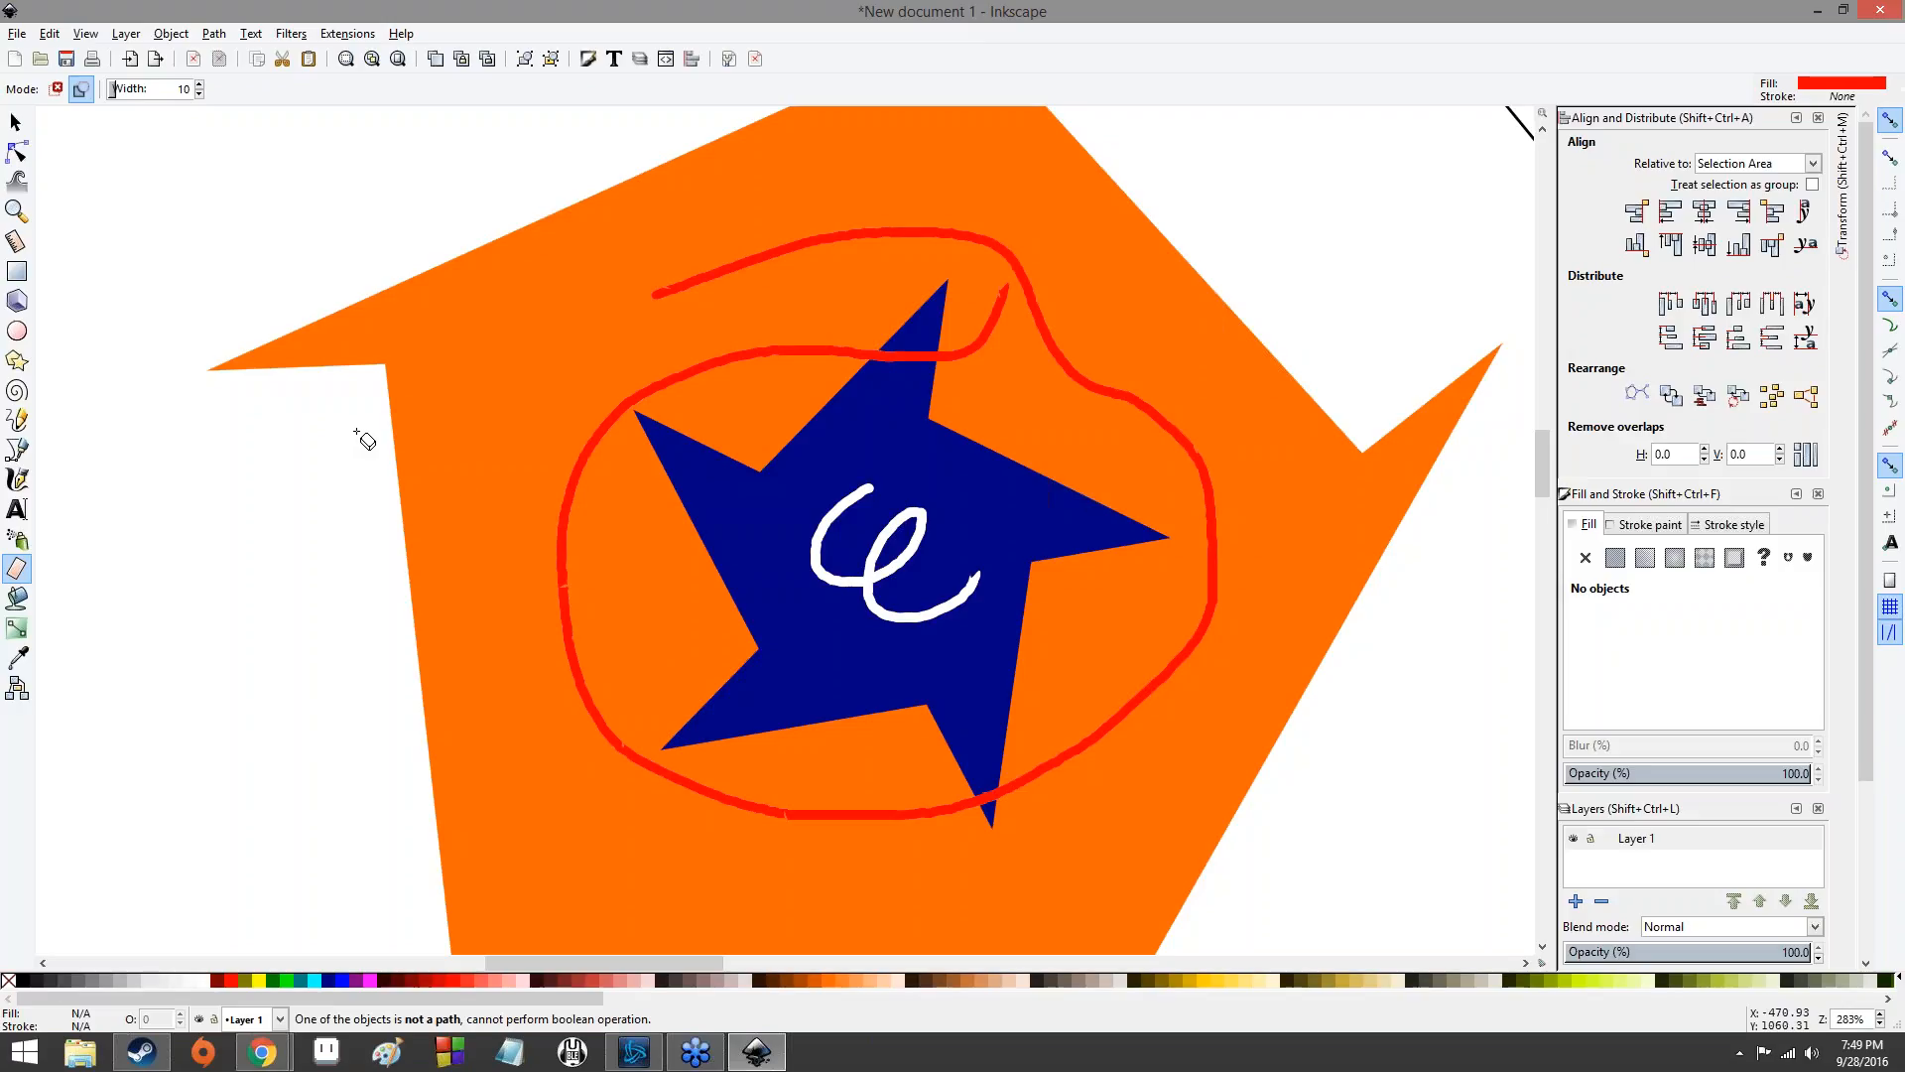
pyautogui.moveTo(346, 477)
pyautogui.mouseDown()
pyautogui.moveTo(457, 427)
pyautogui.moveTo(409, 591)
pyautogui.mouseUp()
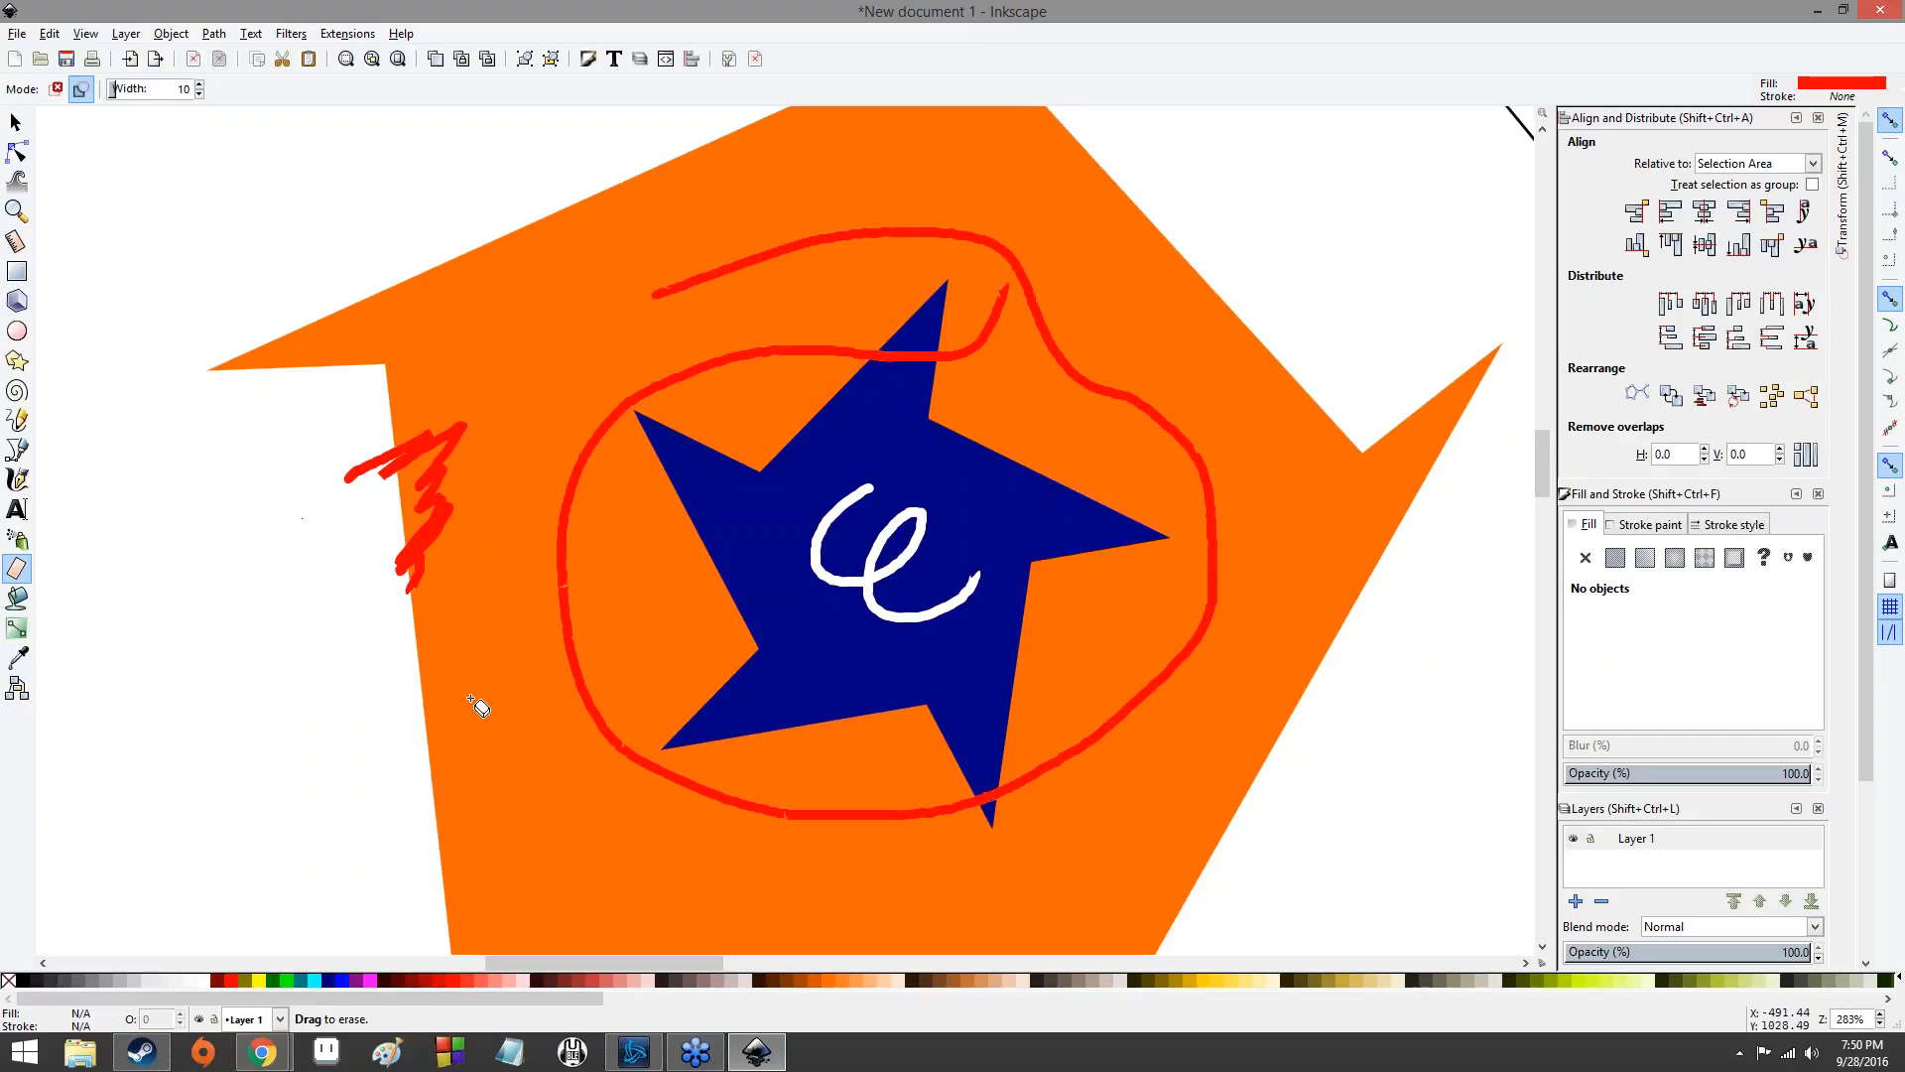
pyautogui.moveTo(427, 706)
pyautogui.mouseDown()
pyautogui.moveTo(502, 629)
pyautogui.moveTo(374, 816)
pyautogui.moveTo(407, 625)
pyautogui.moveTo(189, 743)
pyautogui.mouseUp()
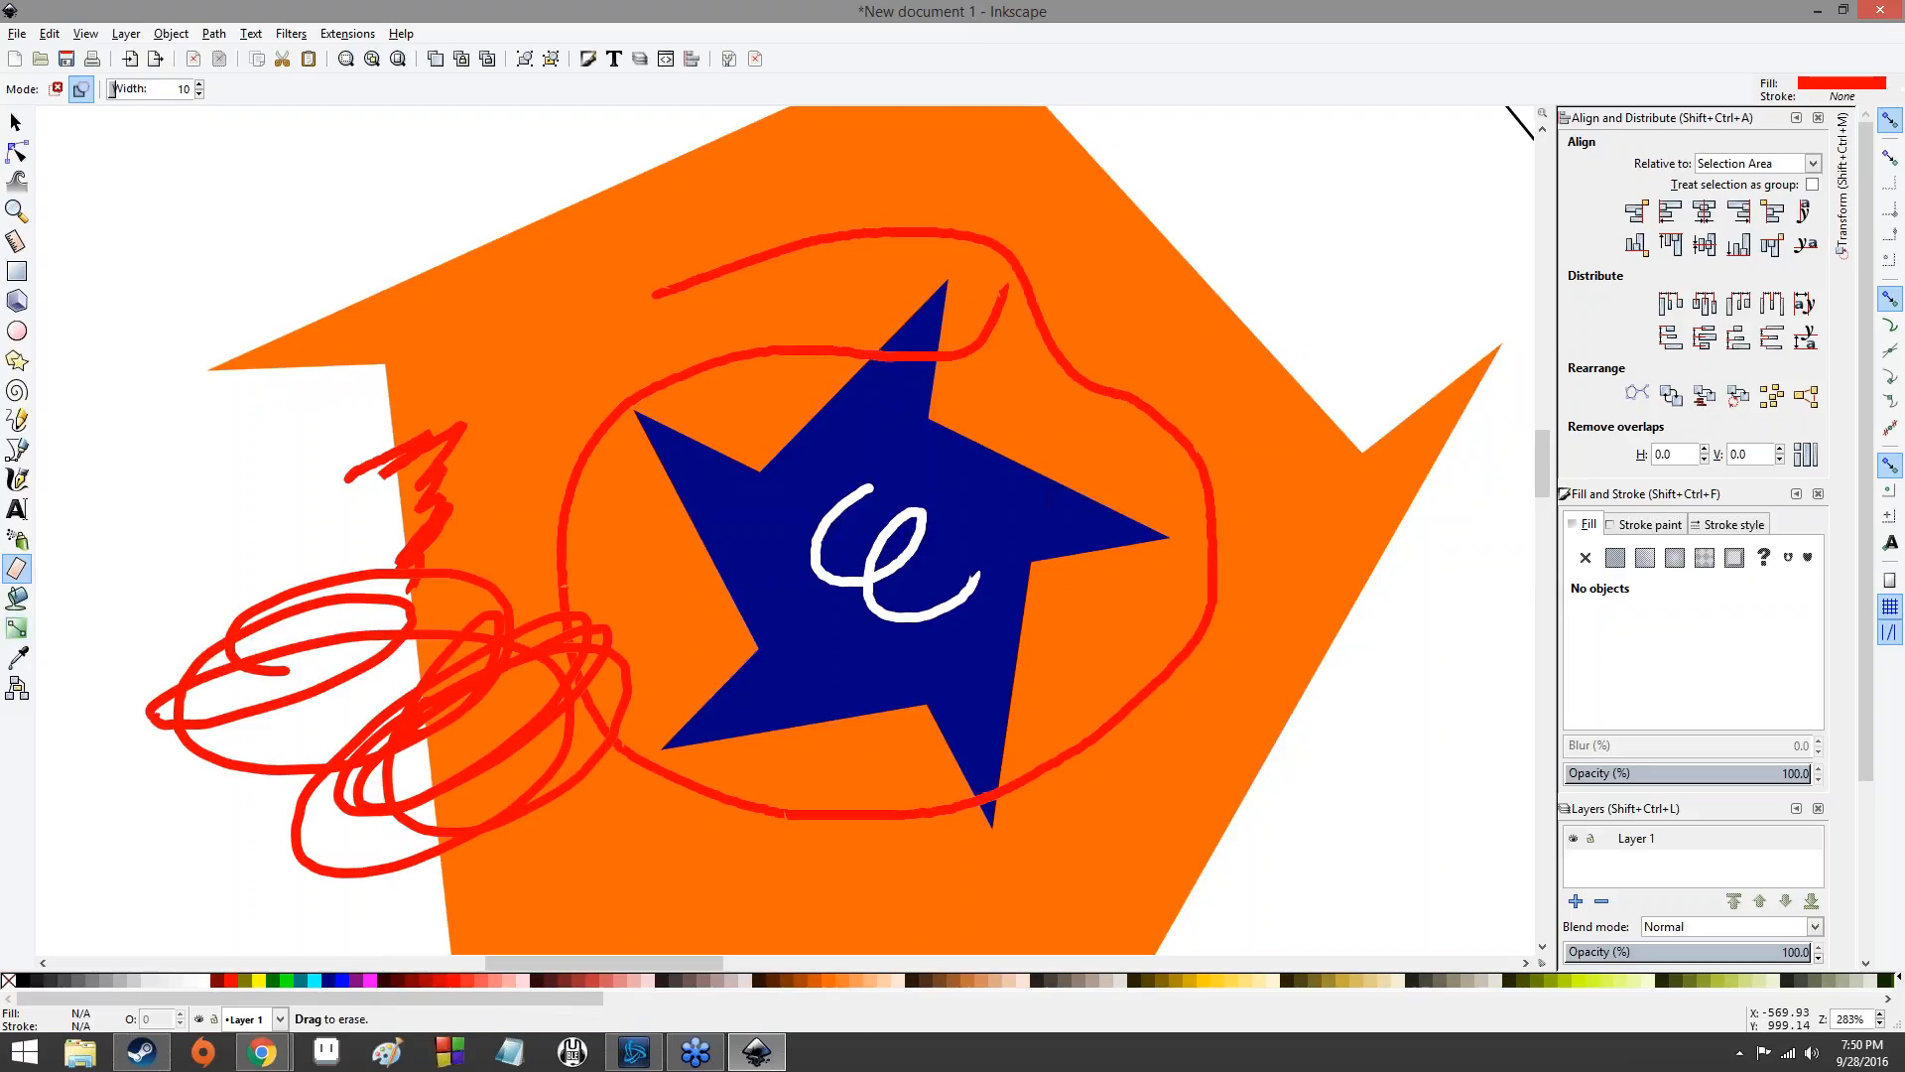
# - Fill the erased curl inside the navy star with navy 000080 using the Paint Bucket
pyautogui.click(24, 598)
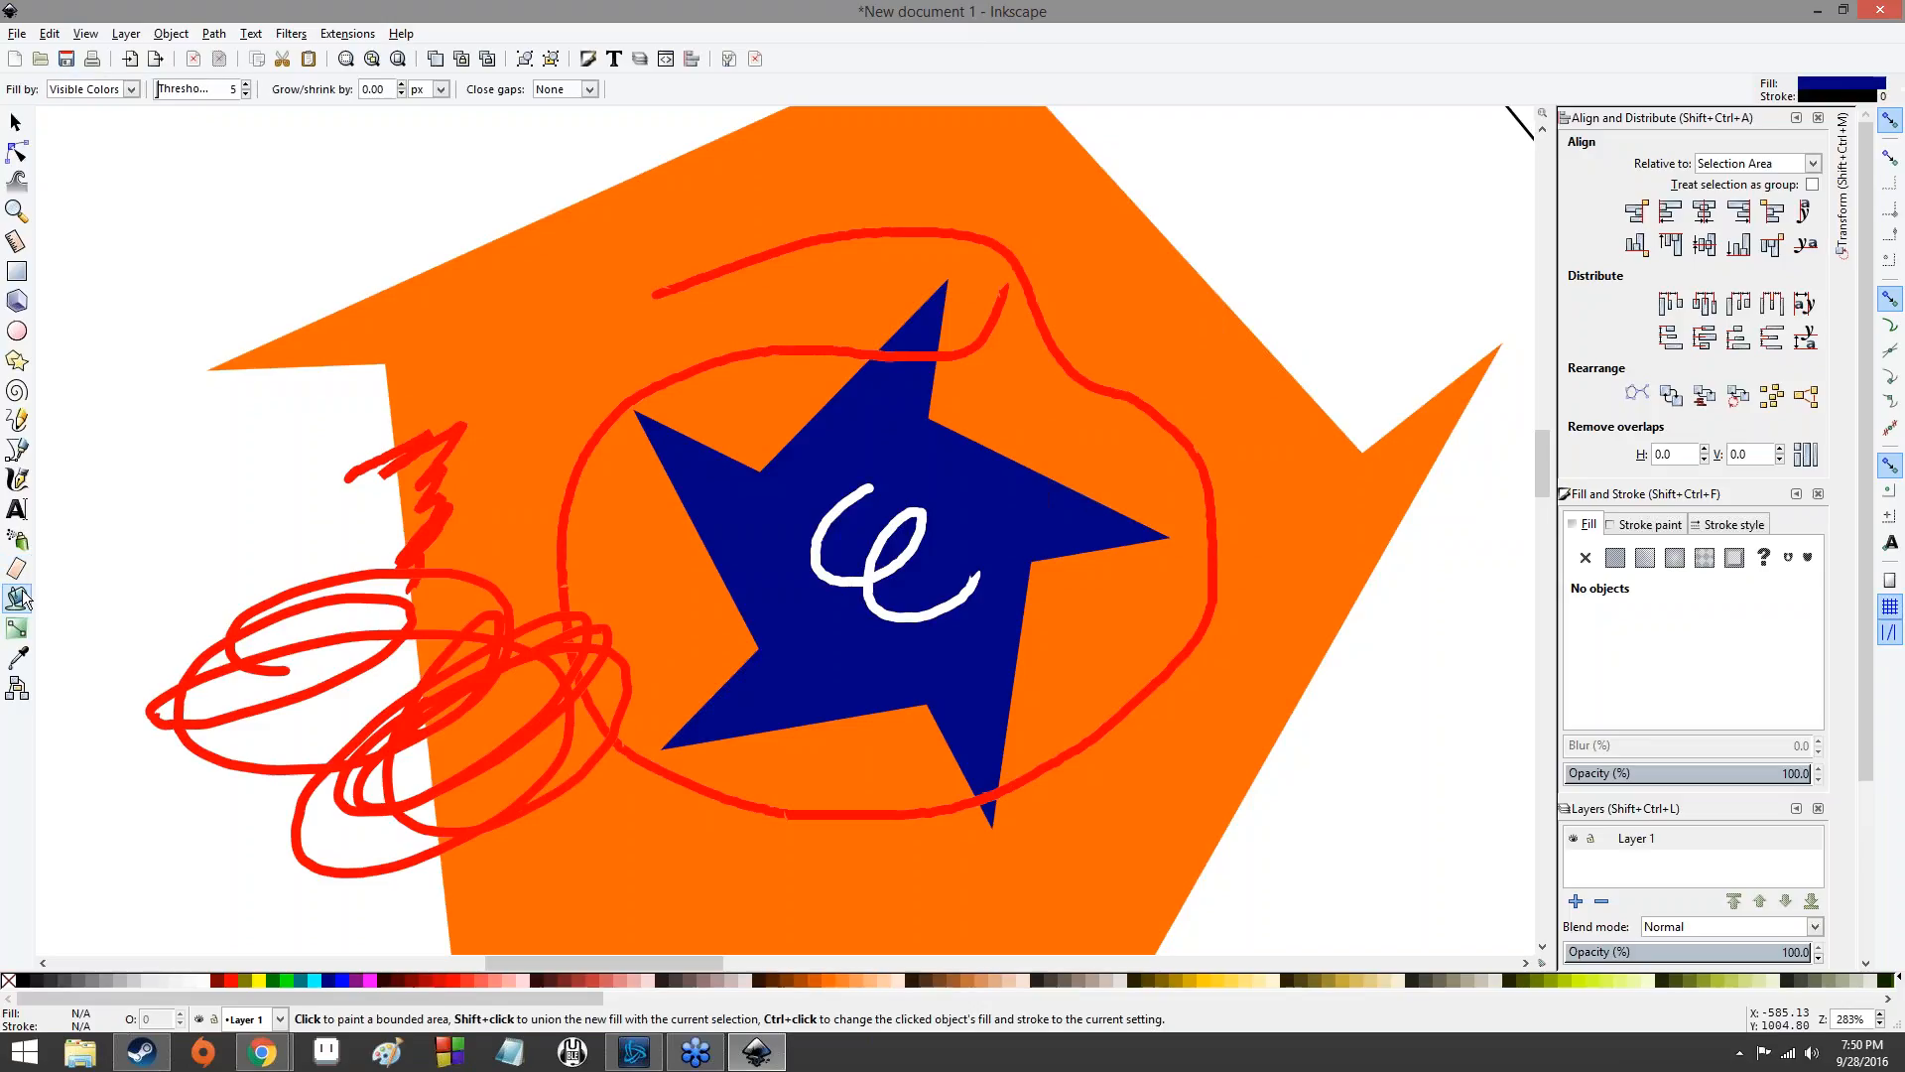
pyautogui.click(816, 548)
pyautogui.click(429, 571)
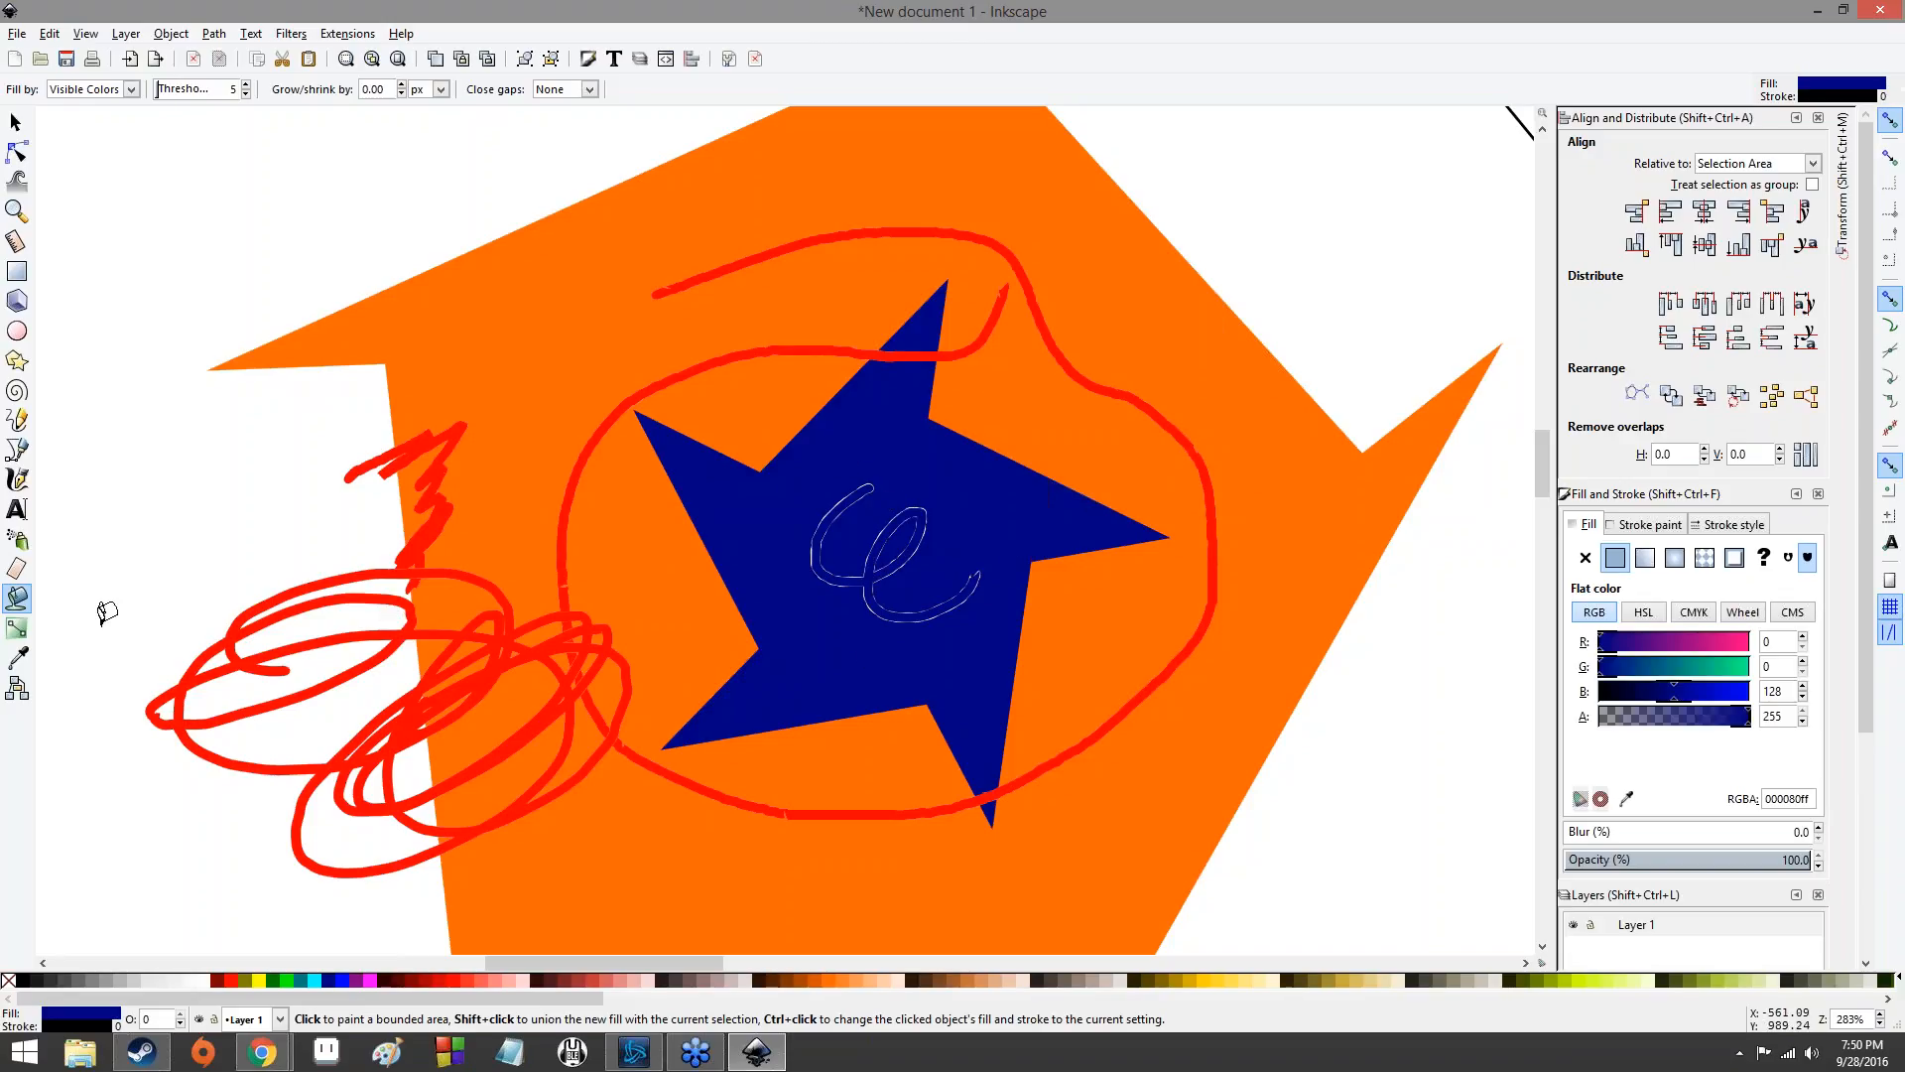
# - Try the Dropper on the filled curl, sampling the star's orange, the red stroke, orange again and the star's navy
pyautogui.click(17, 659)
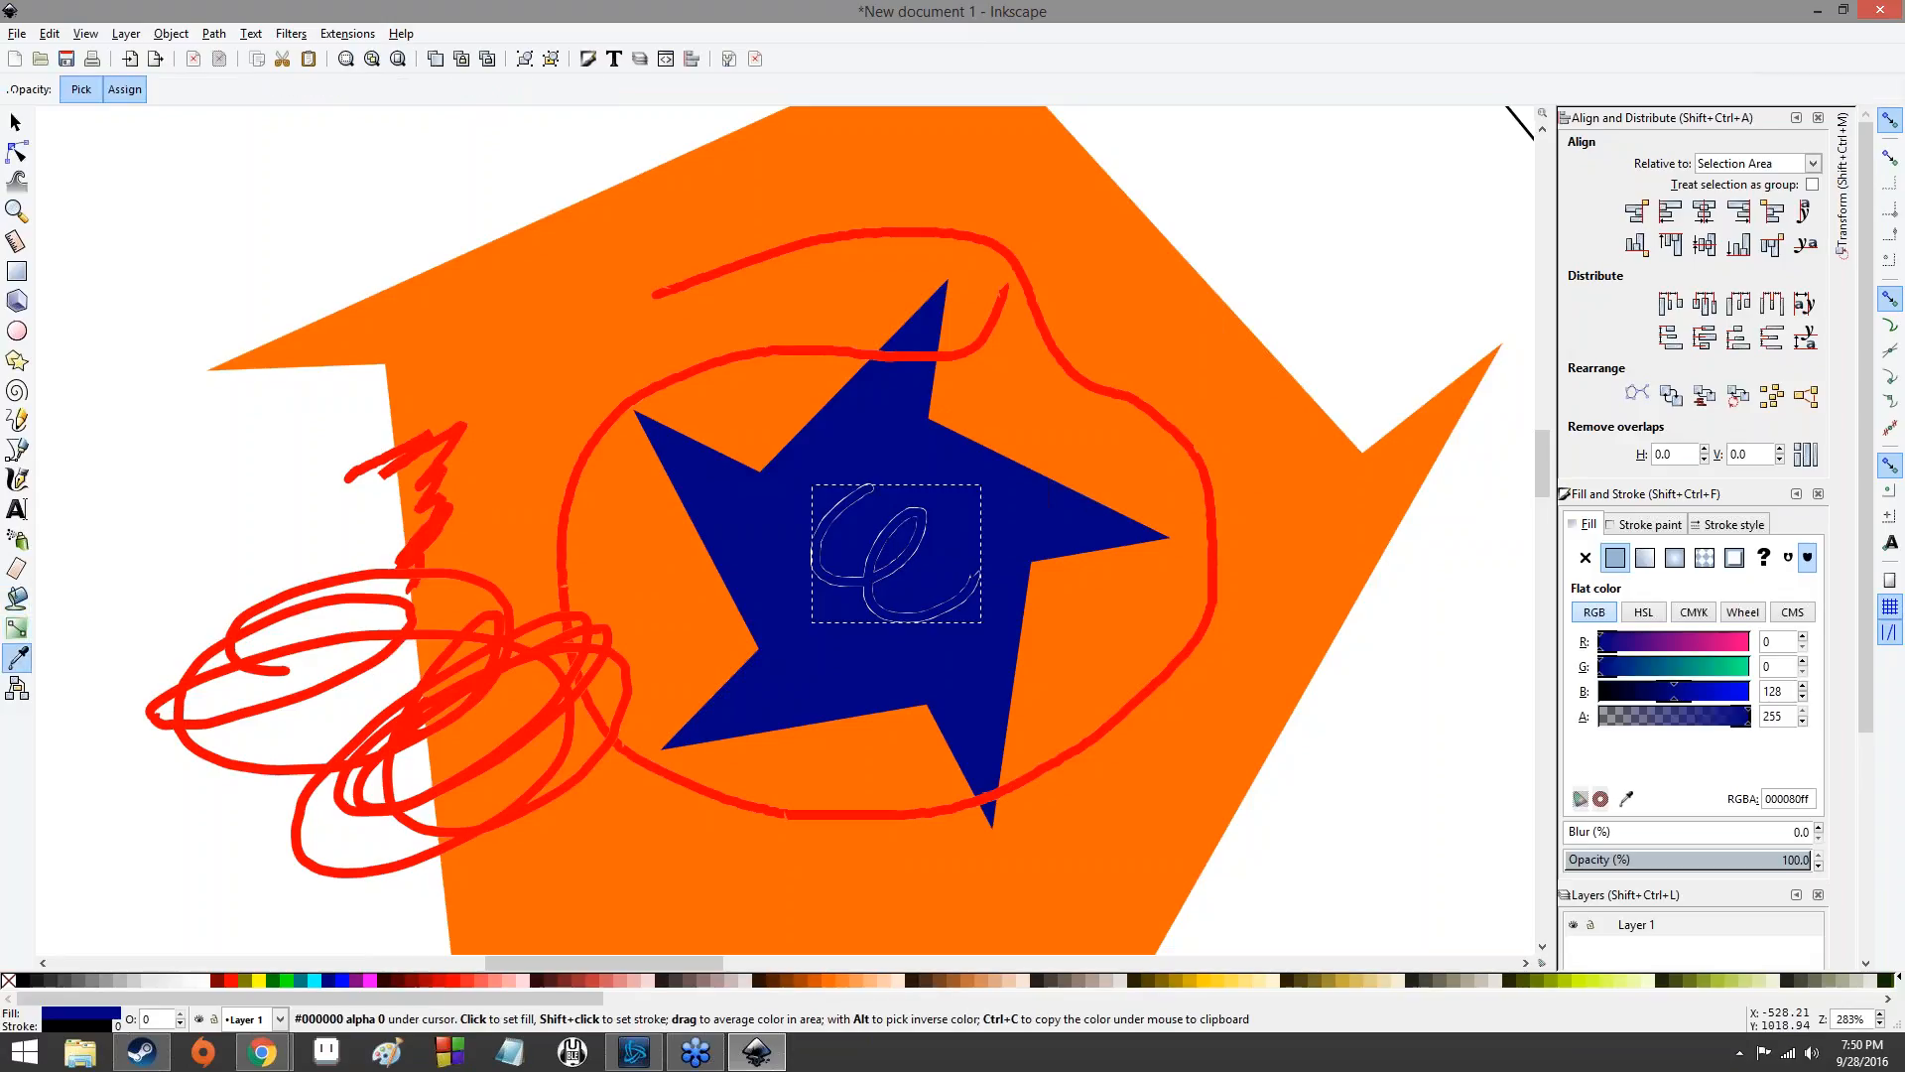
pyautogui.click(499, 495)
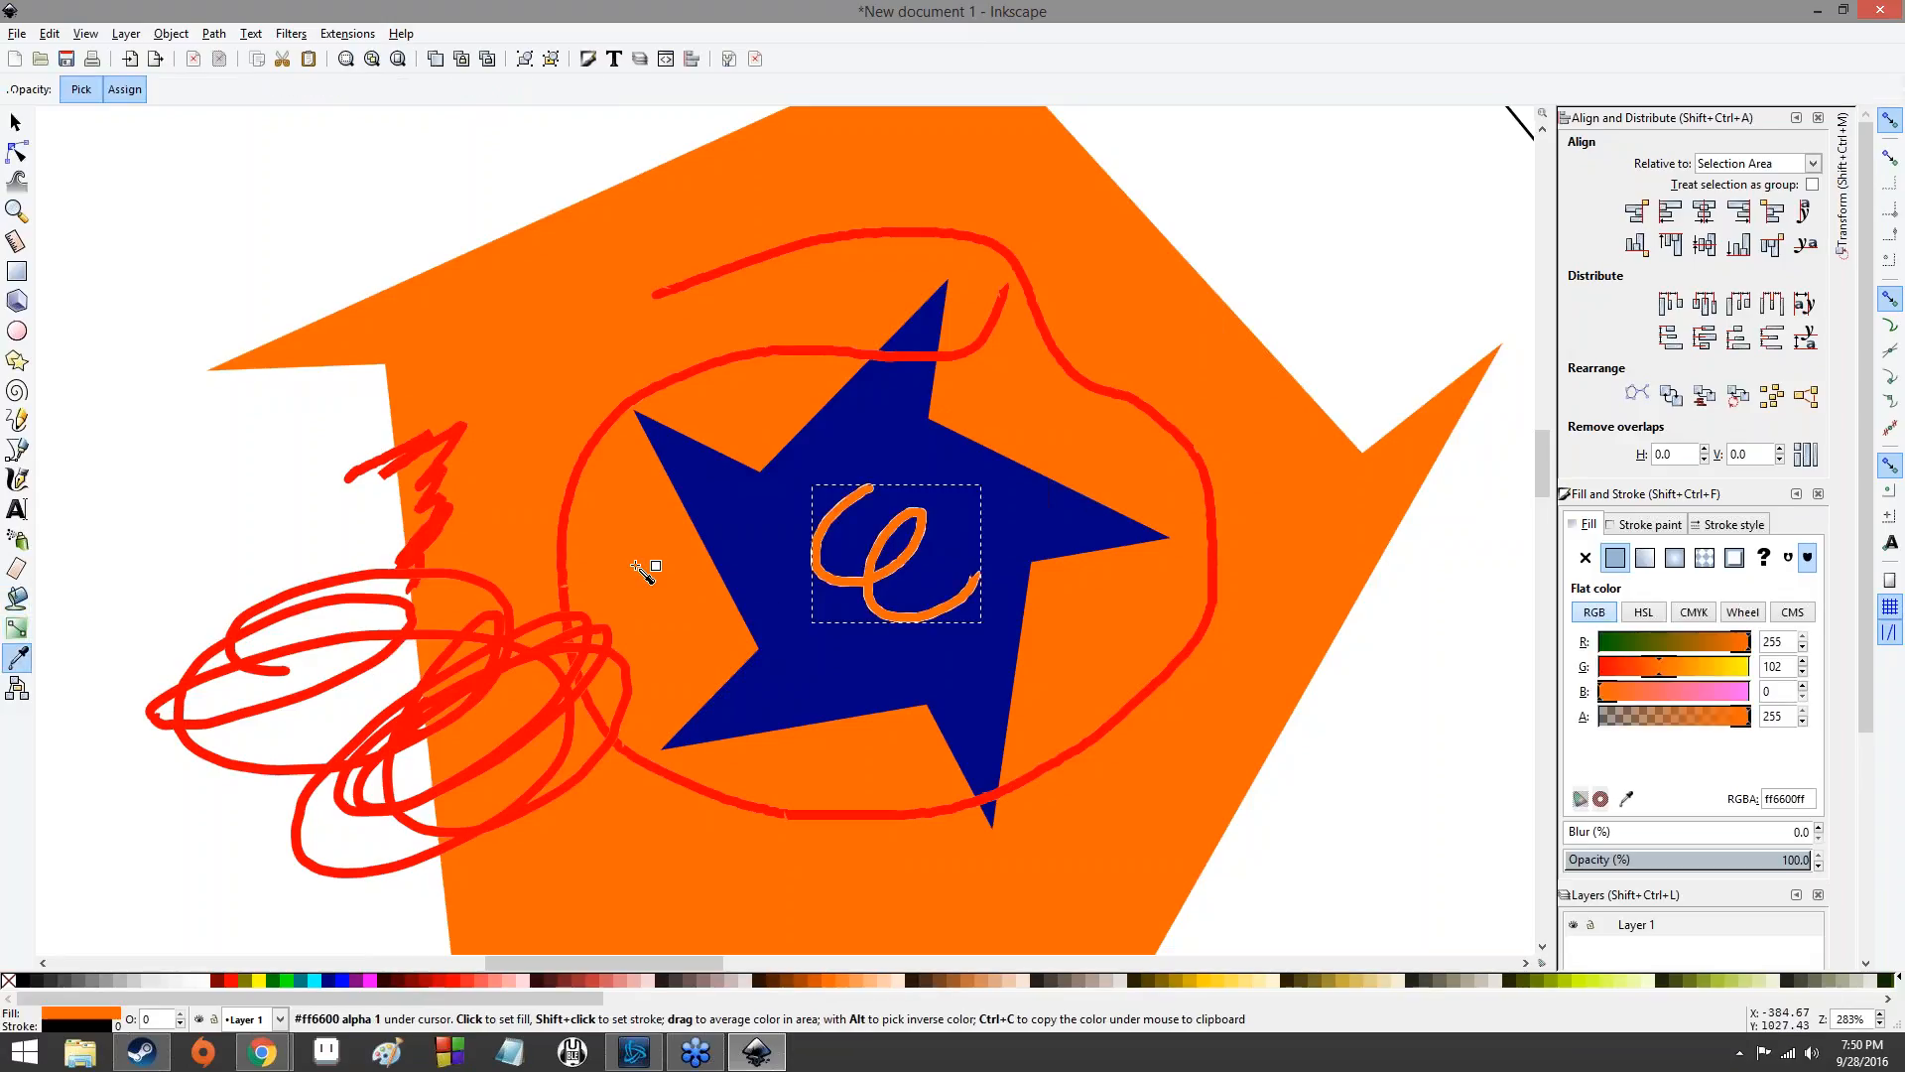
pyautogui.click(749, 593)
pyautogui.click(696, 625)
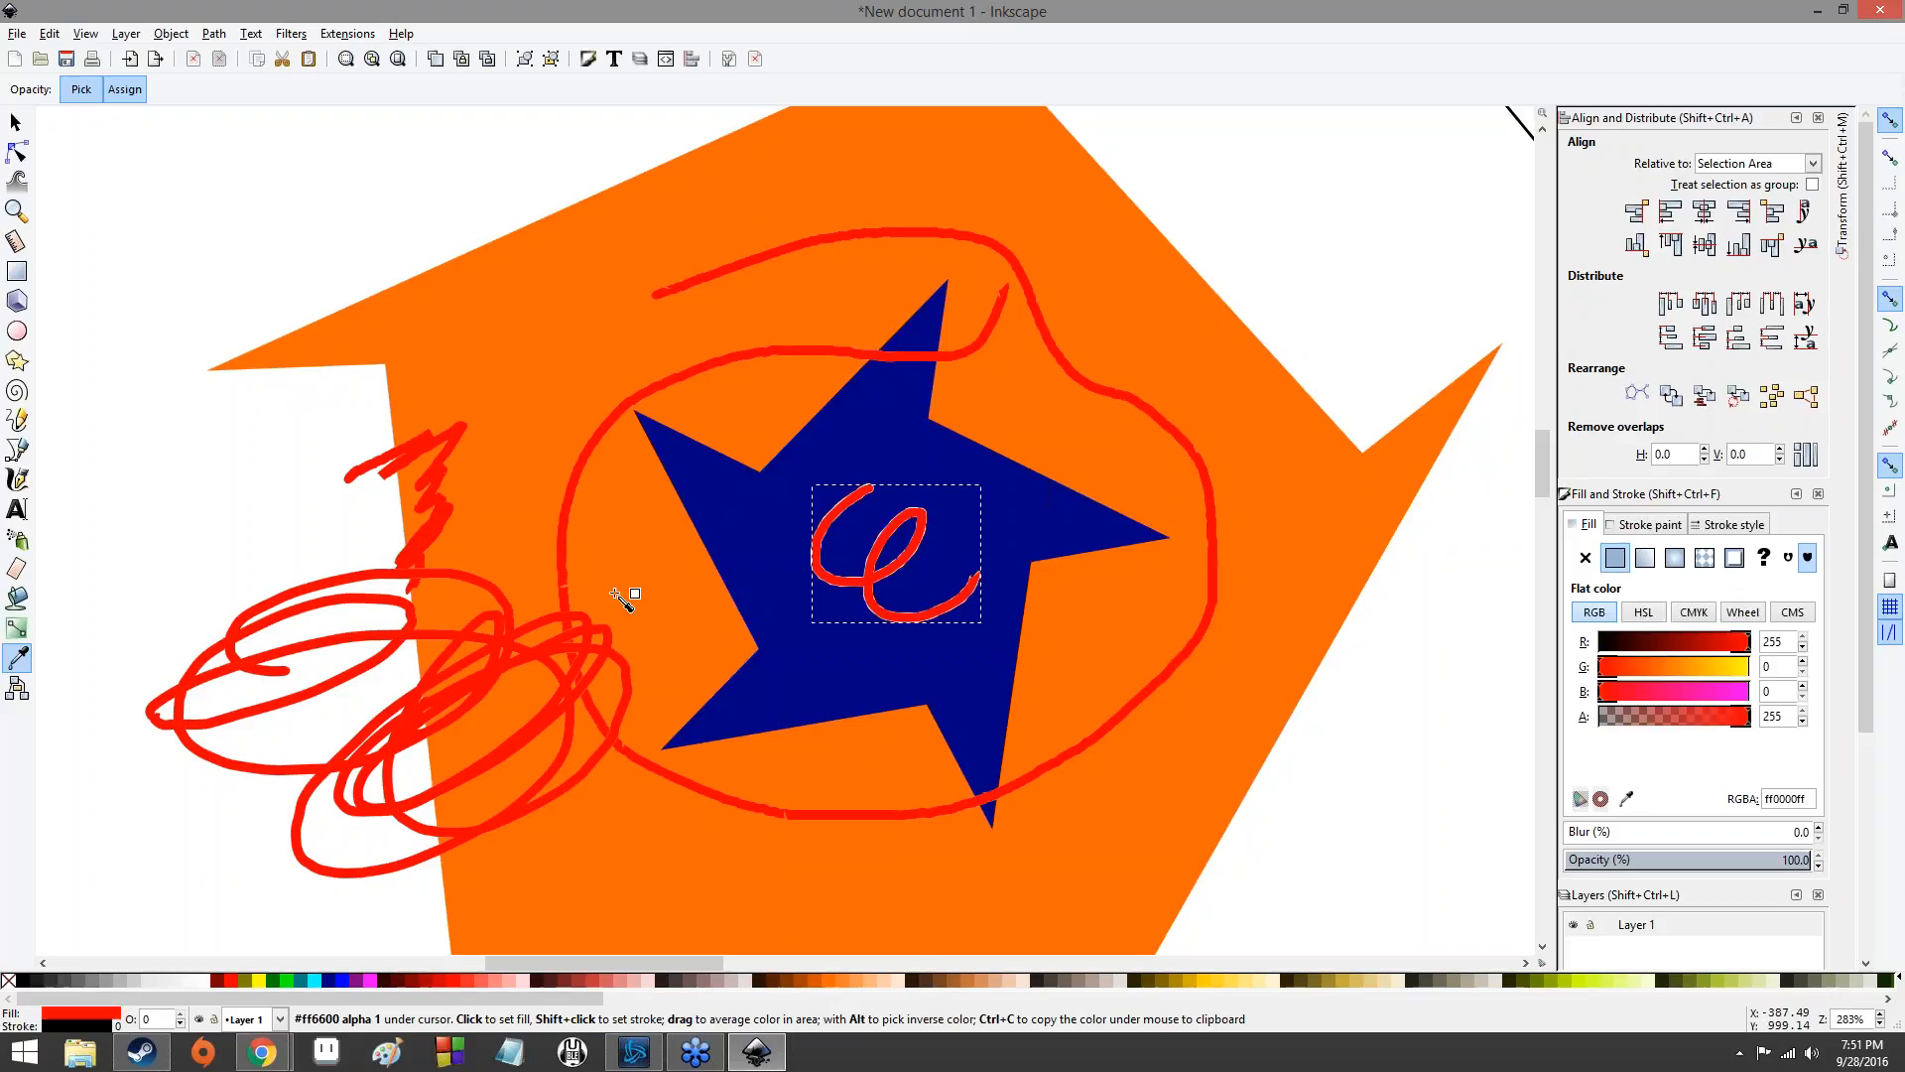
pyautogui.click(630, 628)
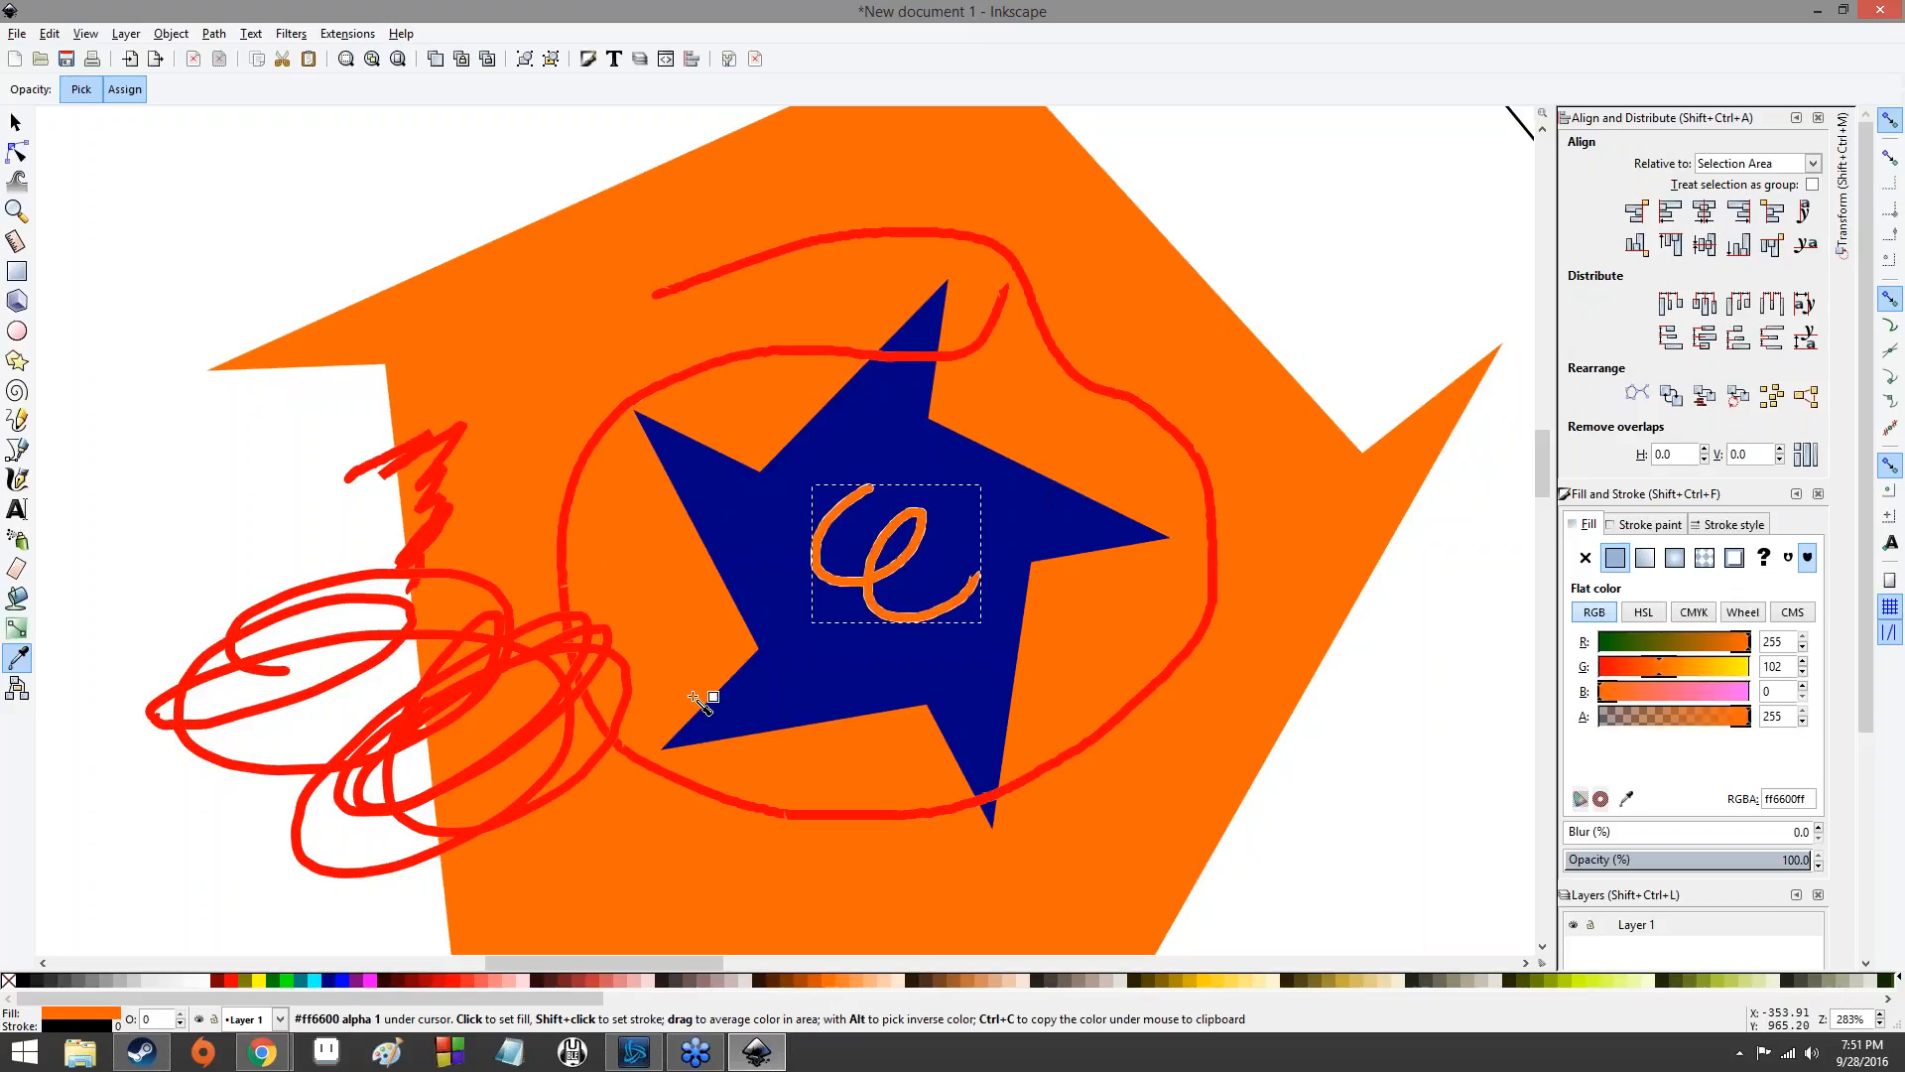
pyautogui.click(791, 571)
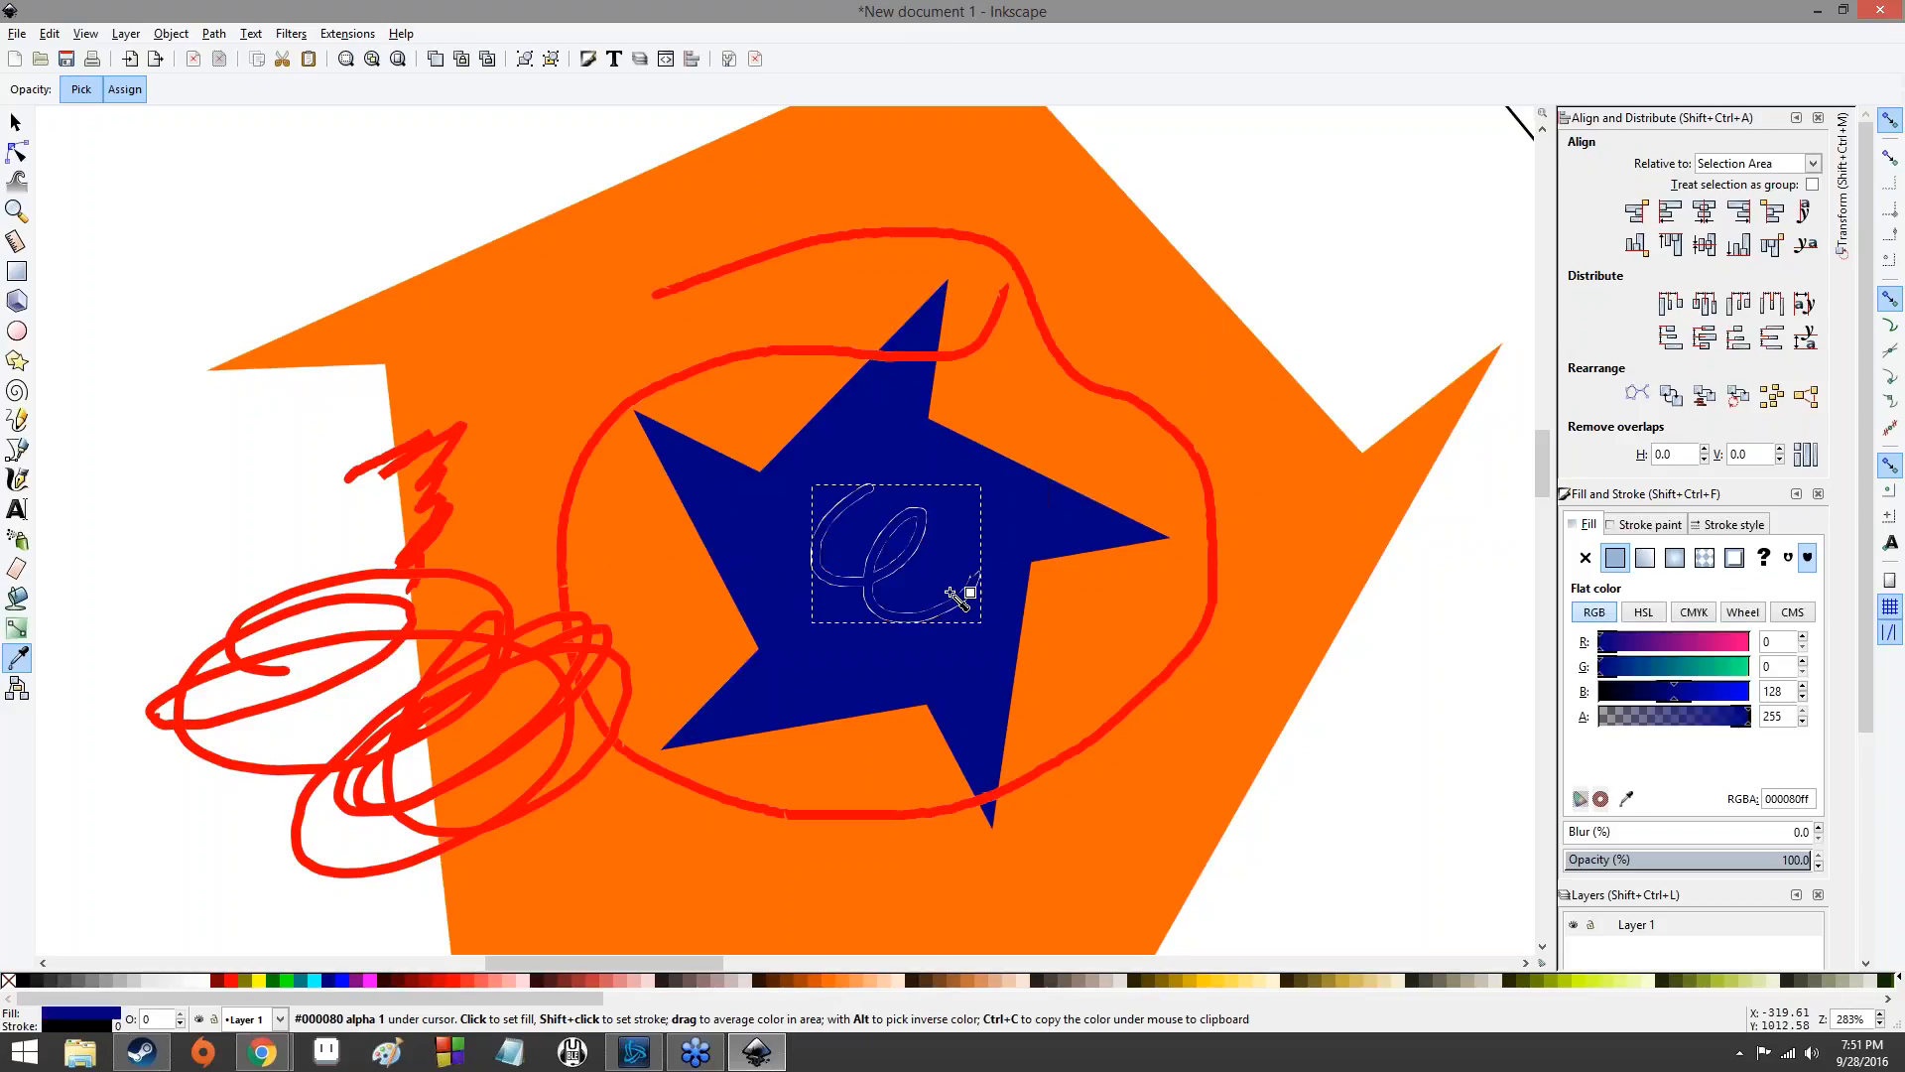
# - Recolour the curl with the lavender box's front-face colour d7d7ff, then with its darker top-face colour afafde
pyautogui.scroll(-10, 1139, 591)
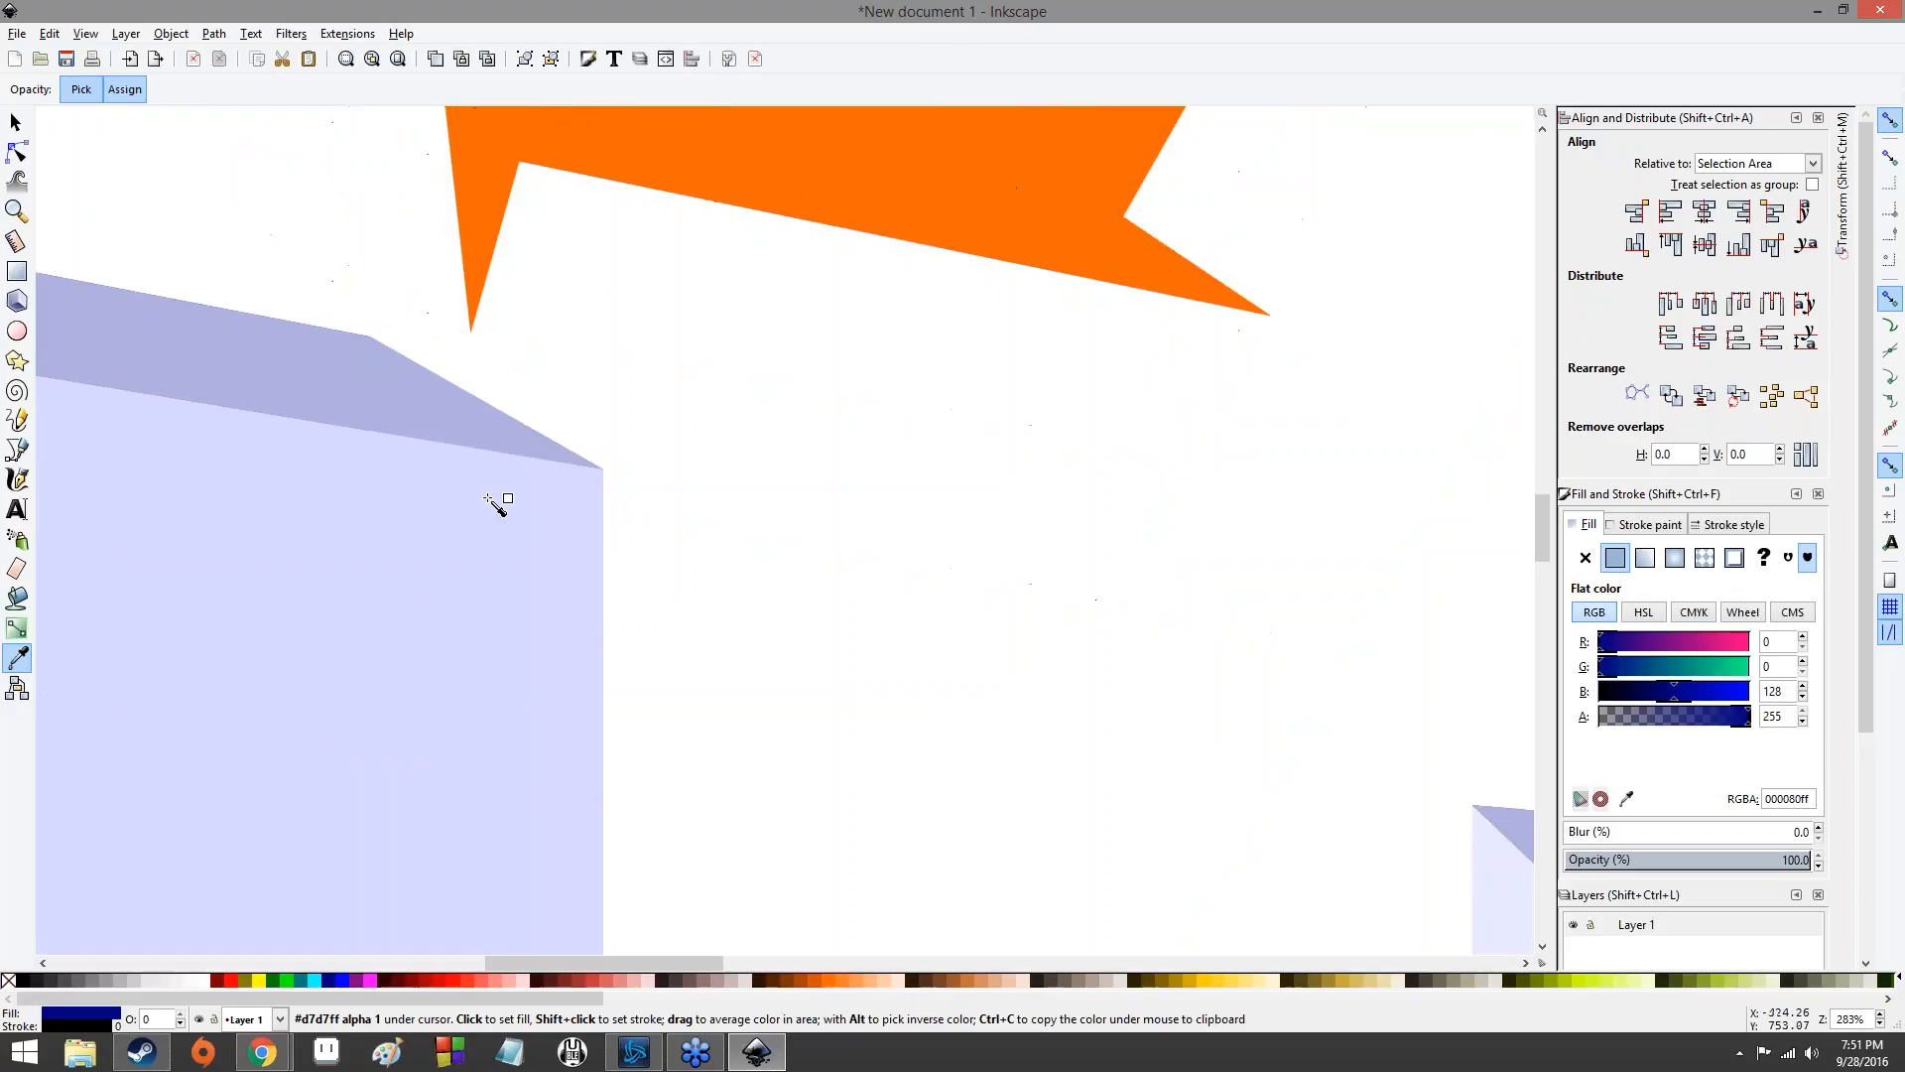
pyautogui.click(570, 549)
pyautogui.scroll(4, 615, 575)
pyautogui.scroll(5, 850, 460)
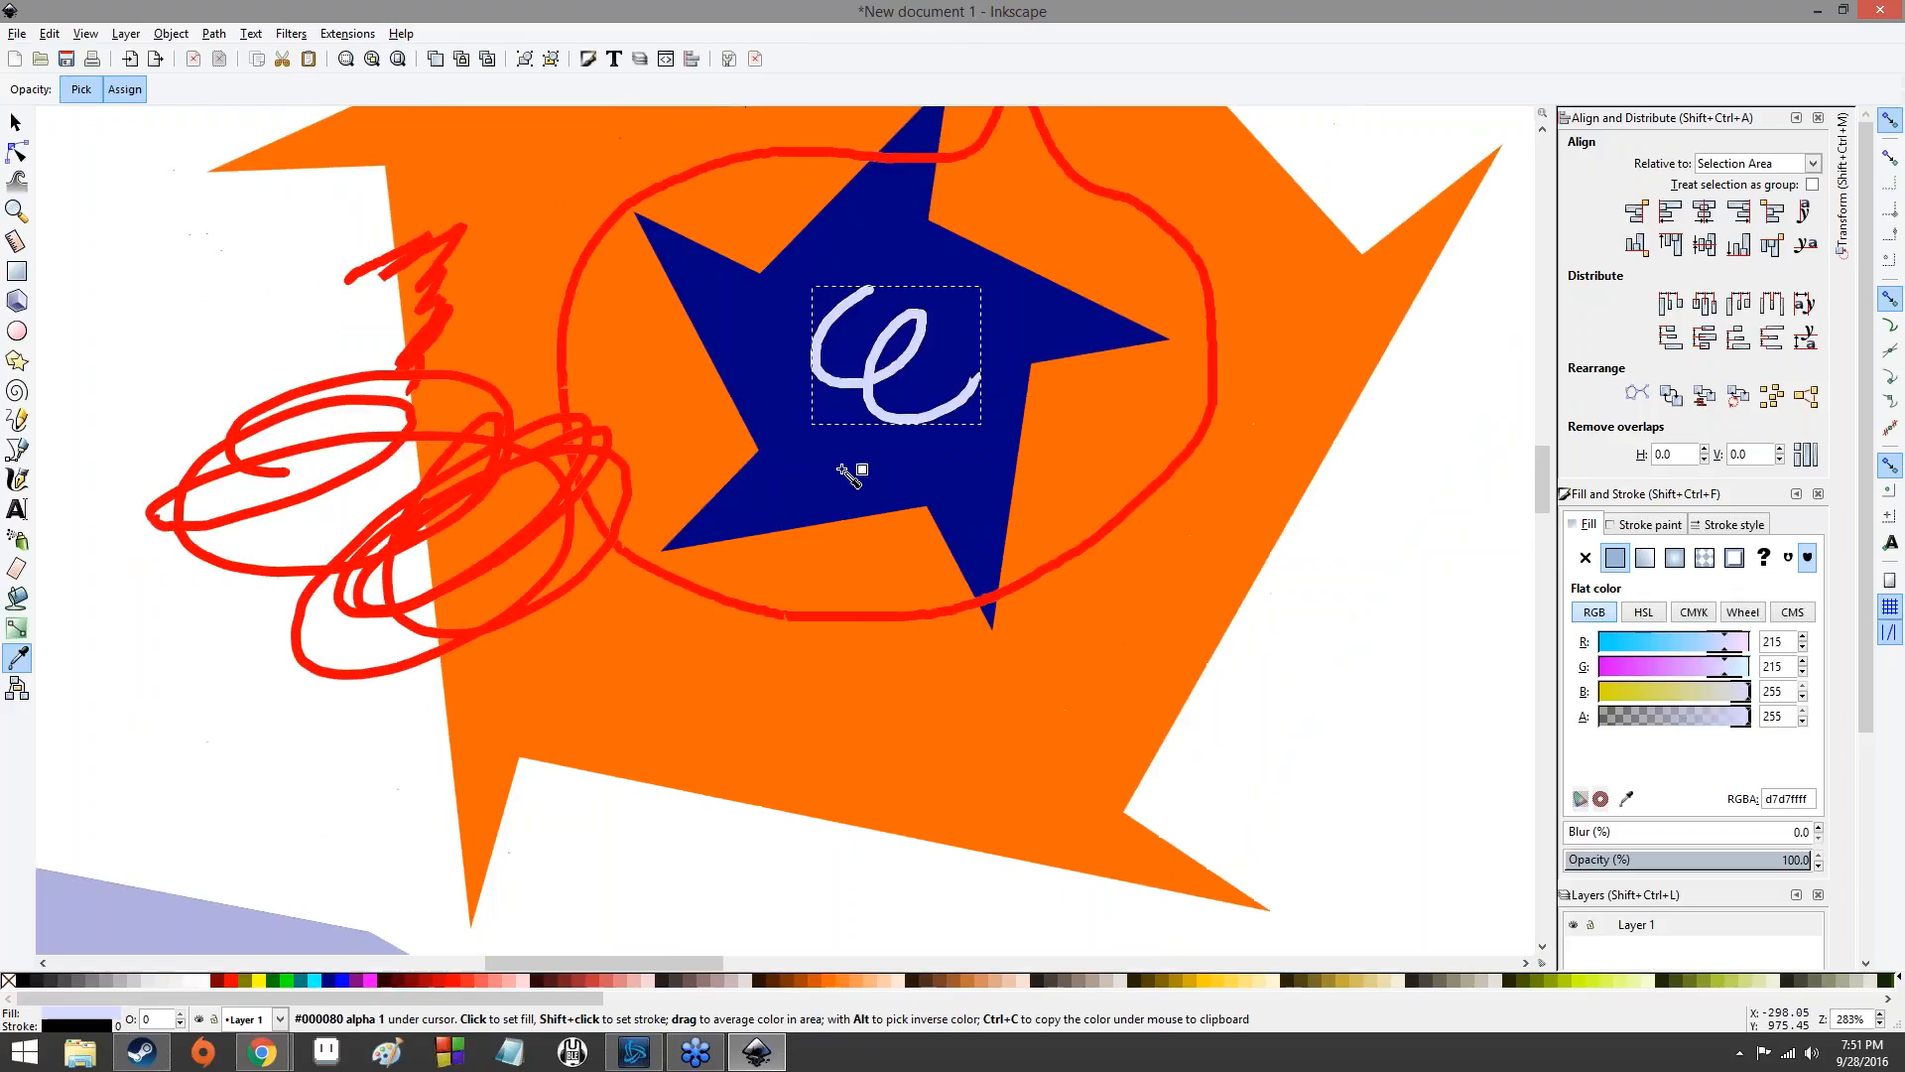
pyautogui.scroll(-4, 694, 526)
pyautogui.click(168, 794)
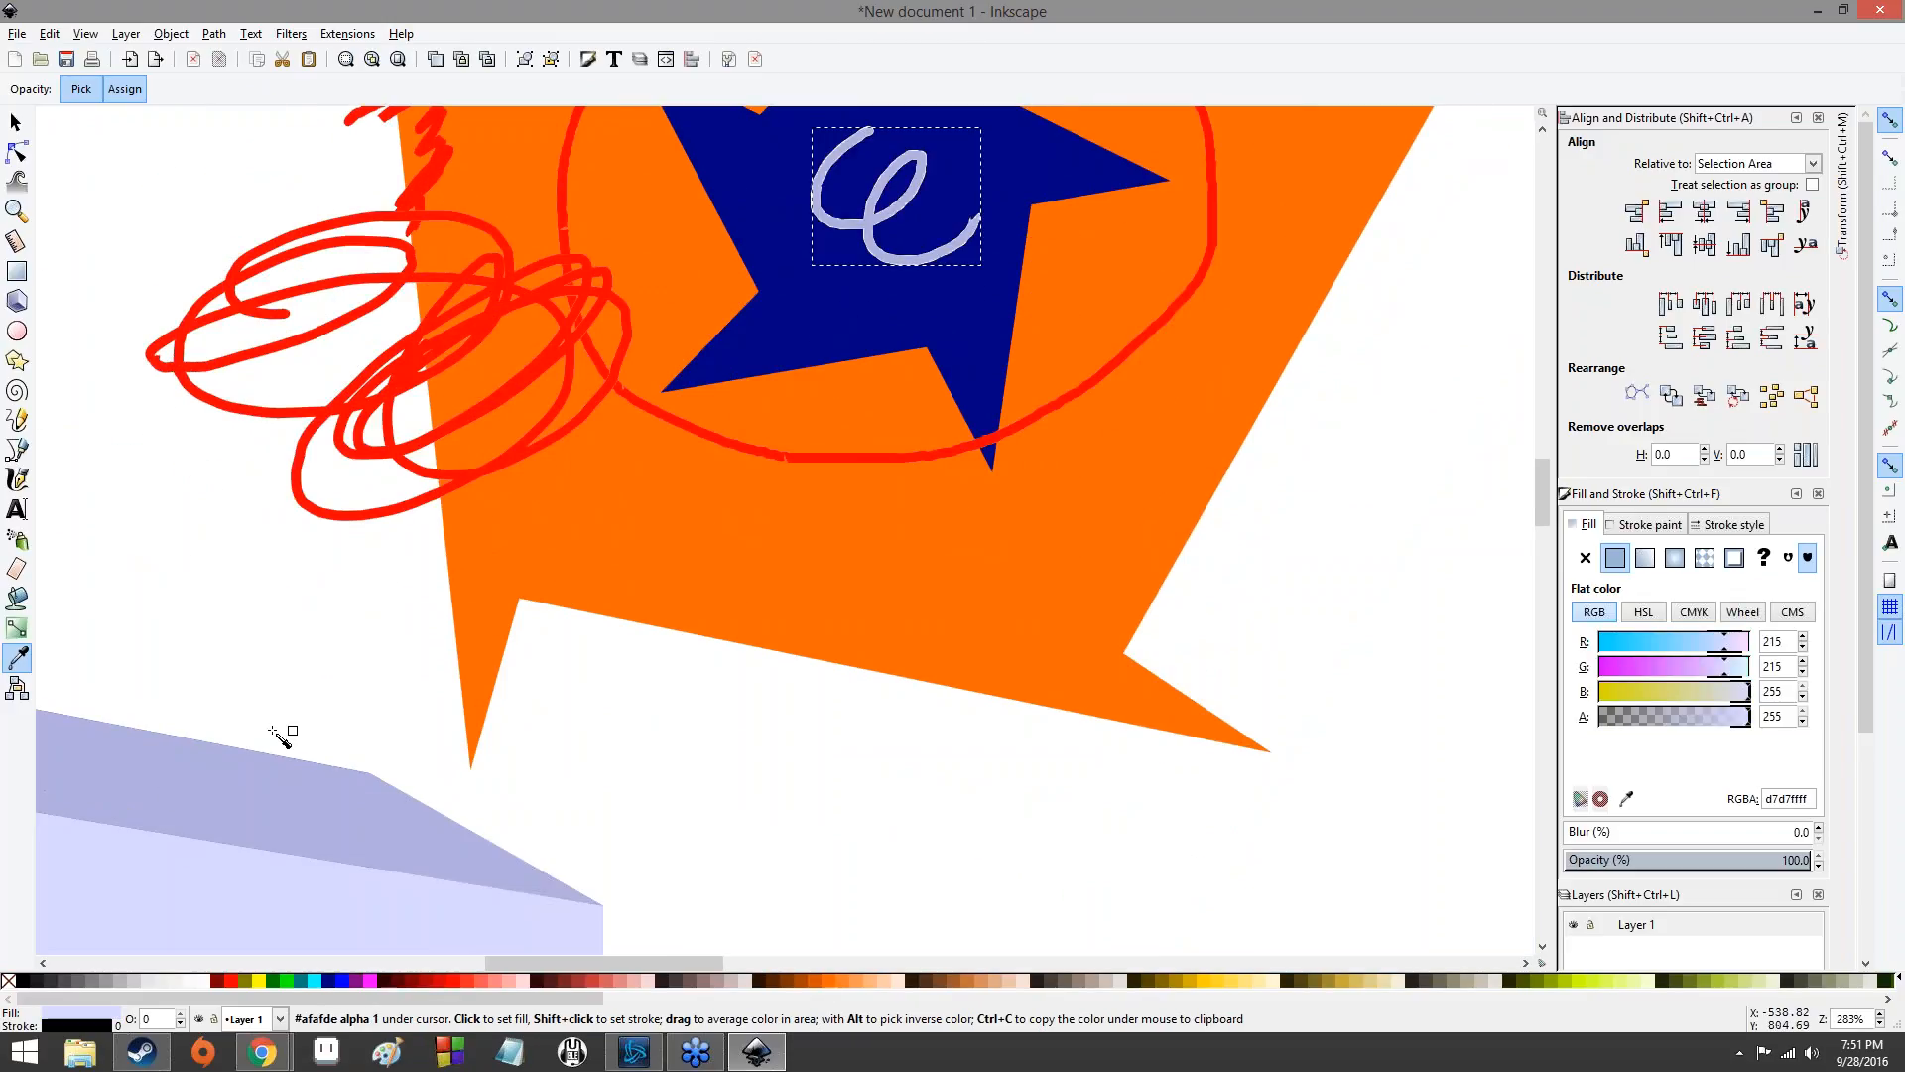
pyautogui.scroll(6, 794, 417)
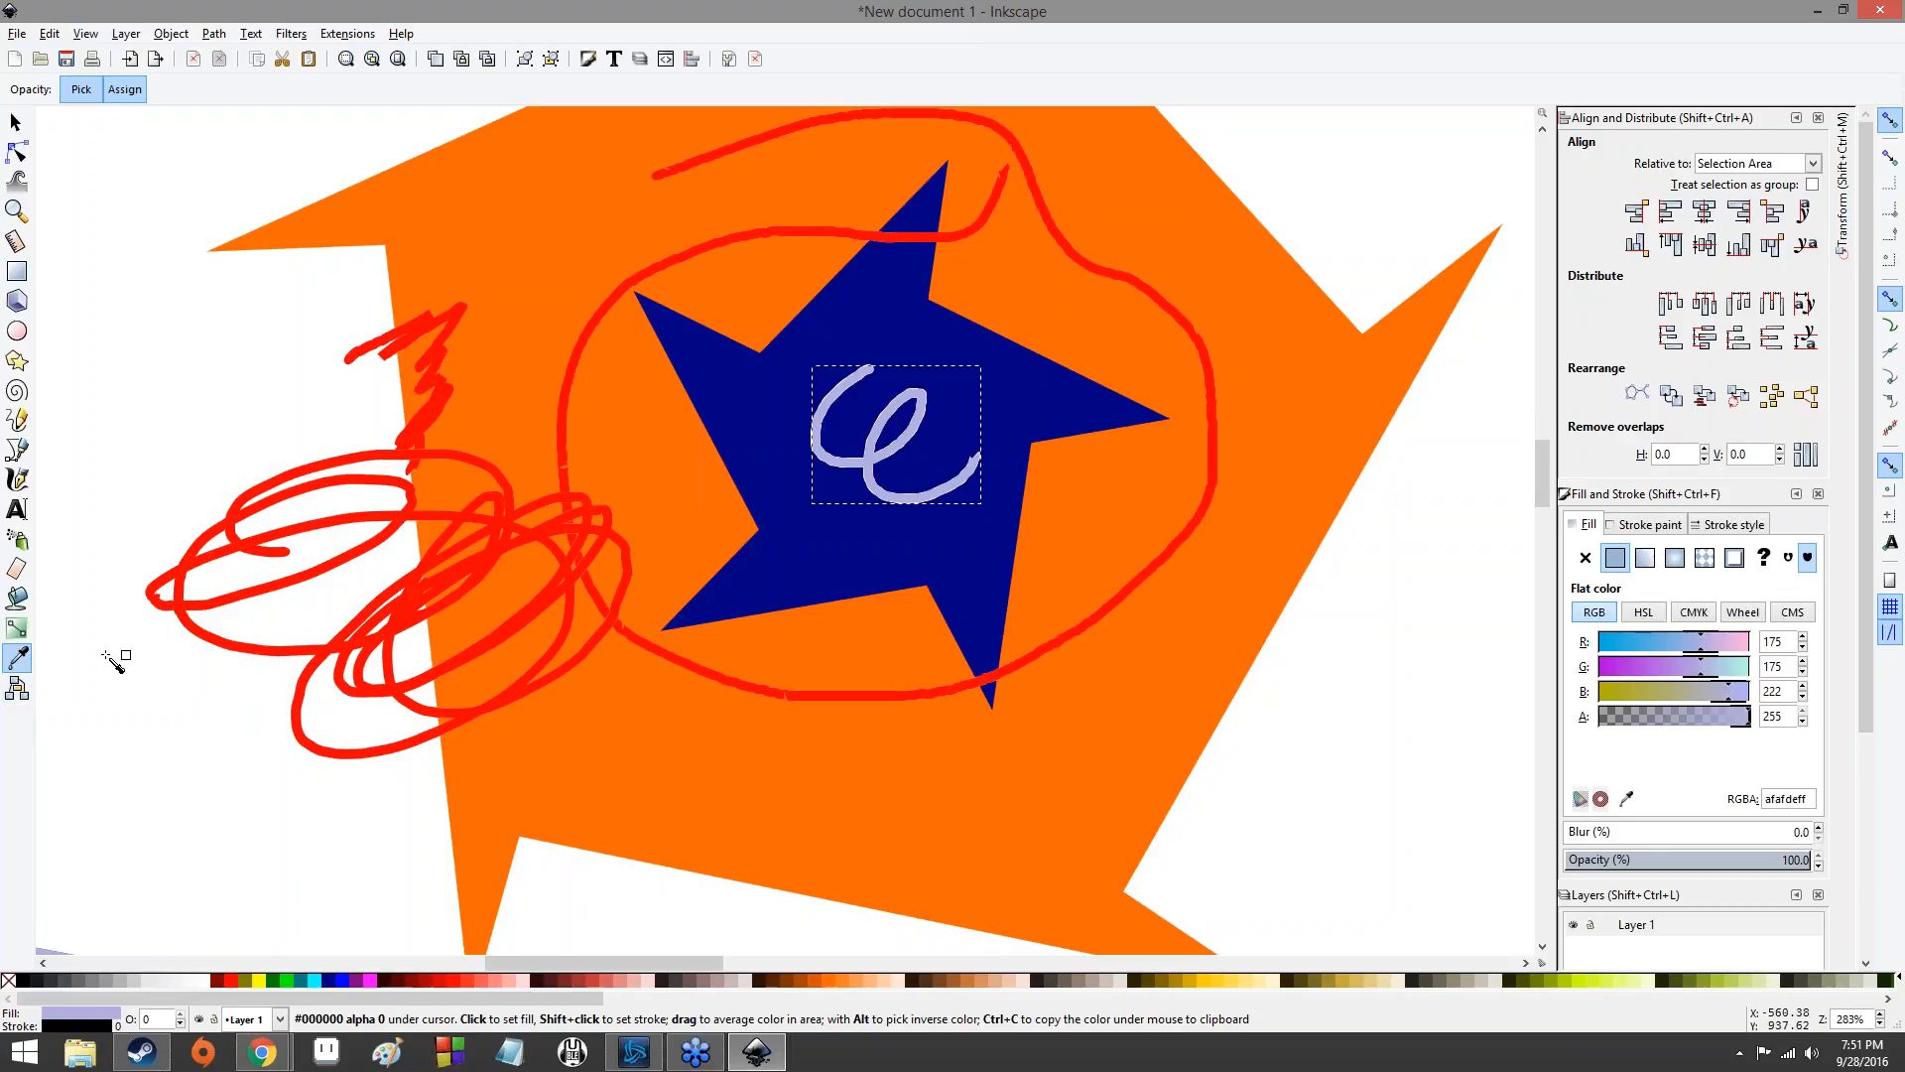
# - Select the orange star and erase zigzag strokes across its left edge and body
pyautogui.press('s')
pyautogui.click(461, 321)
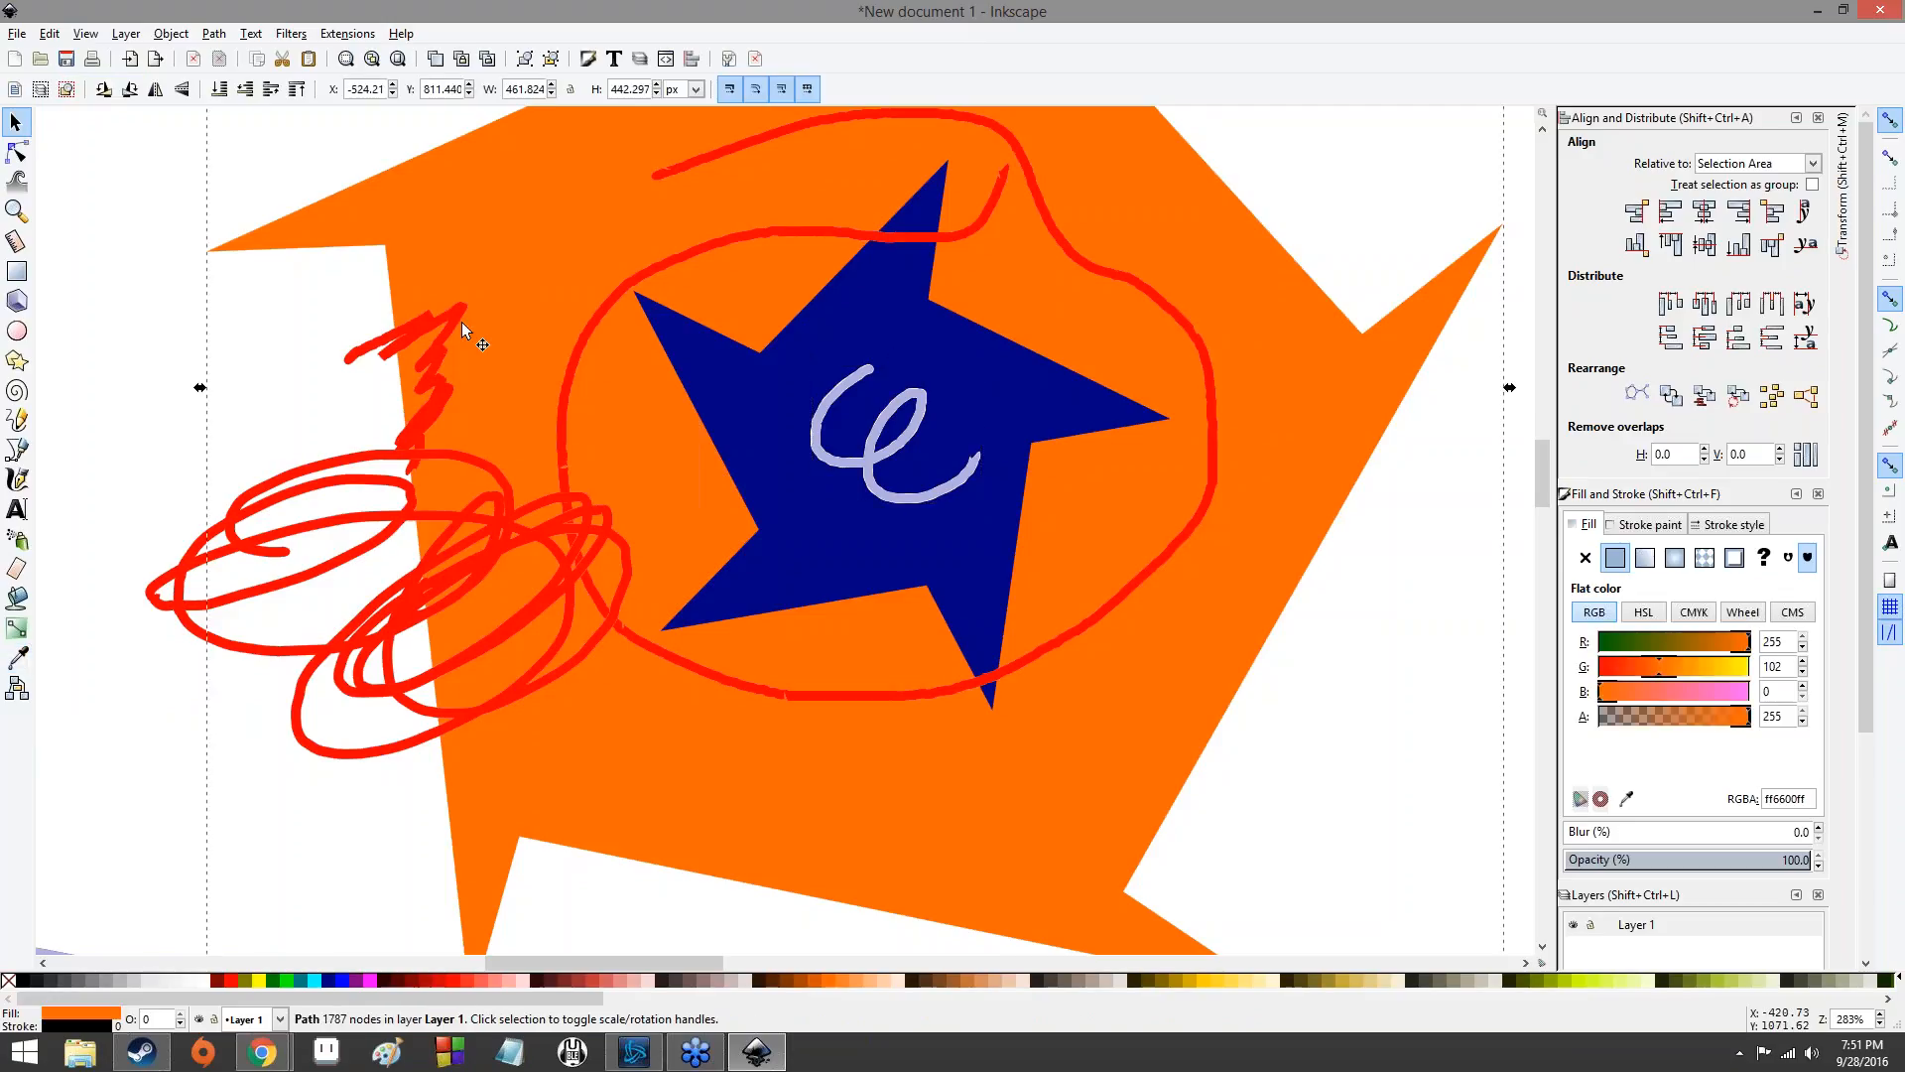
pyautogui.click(17, 568)
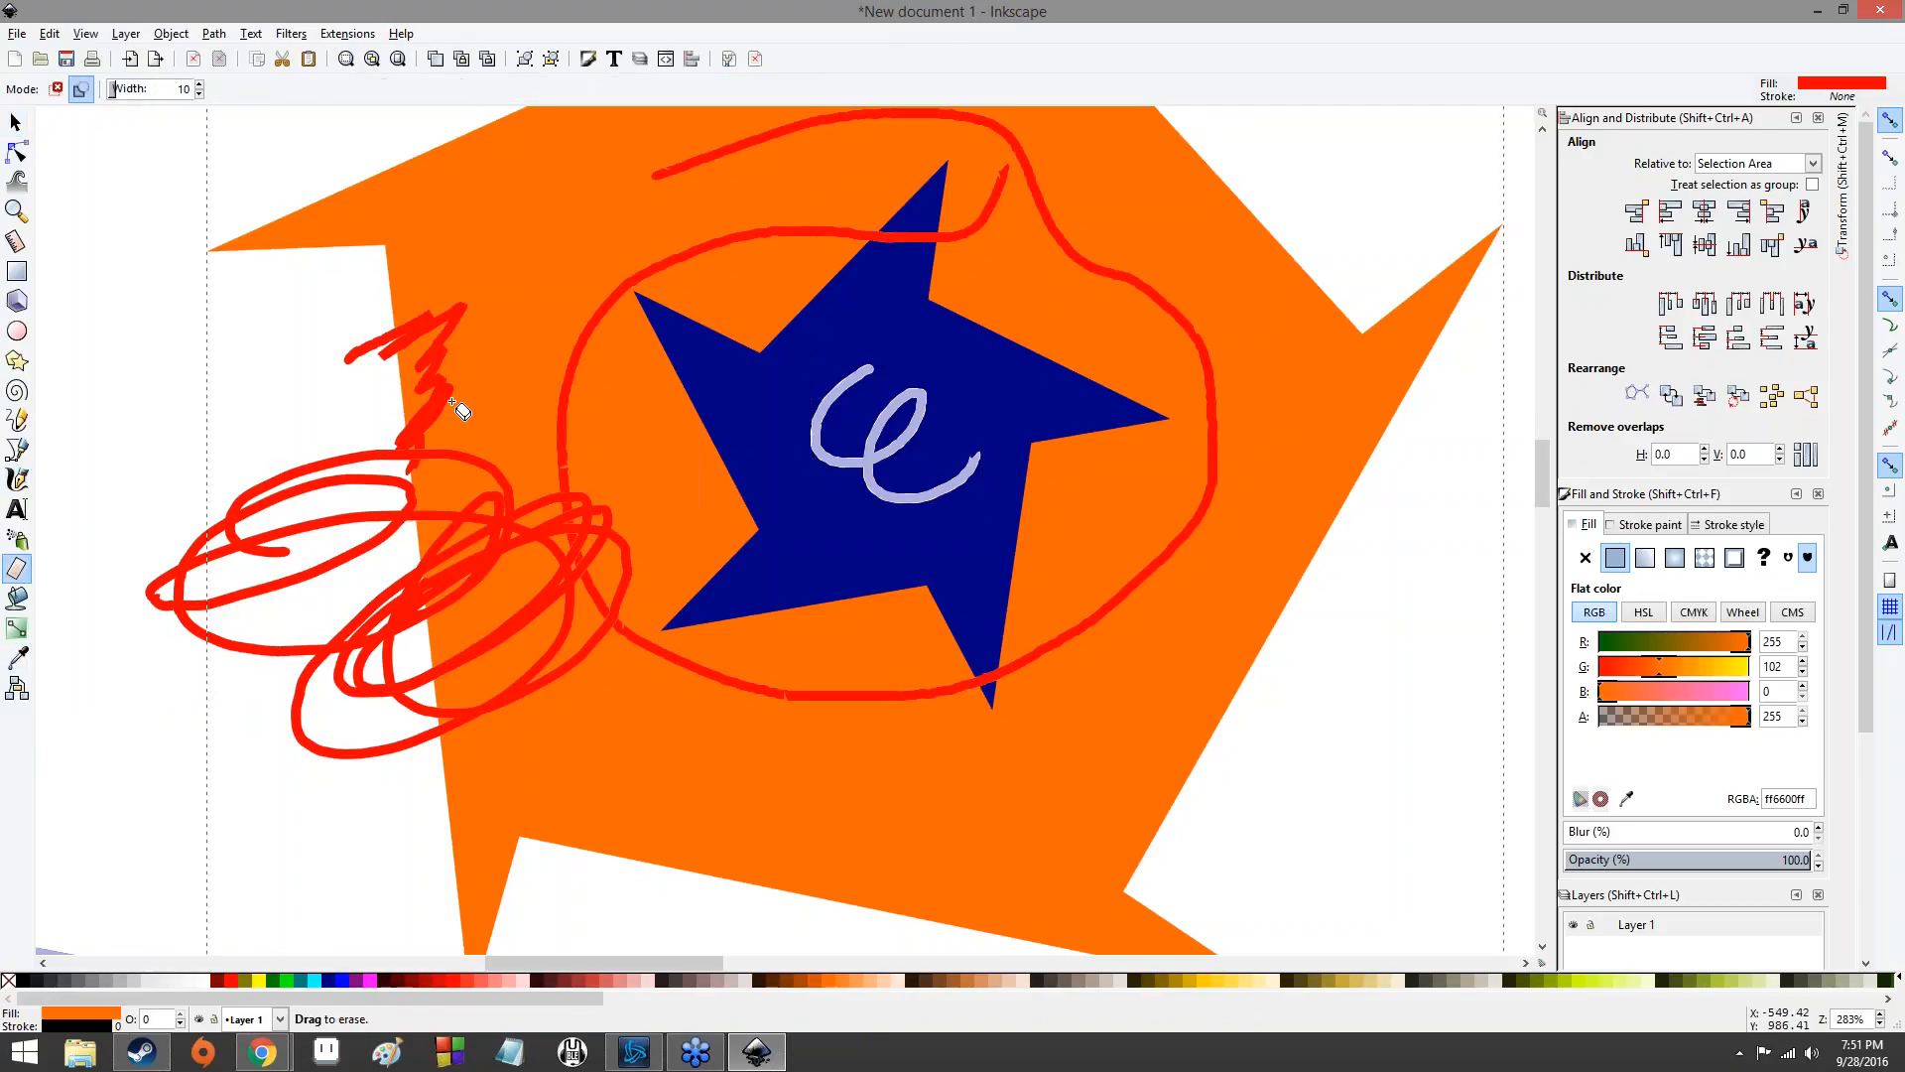
pyautogui.moveTo(451, 402)
pyautogui.mouseDown()
pyautogui.moveTo(363, 442)
pyautogui.moveTo(485, 345)
pyautogui.moveTo(356, 418)
pyautogui.mouseUp()
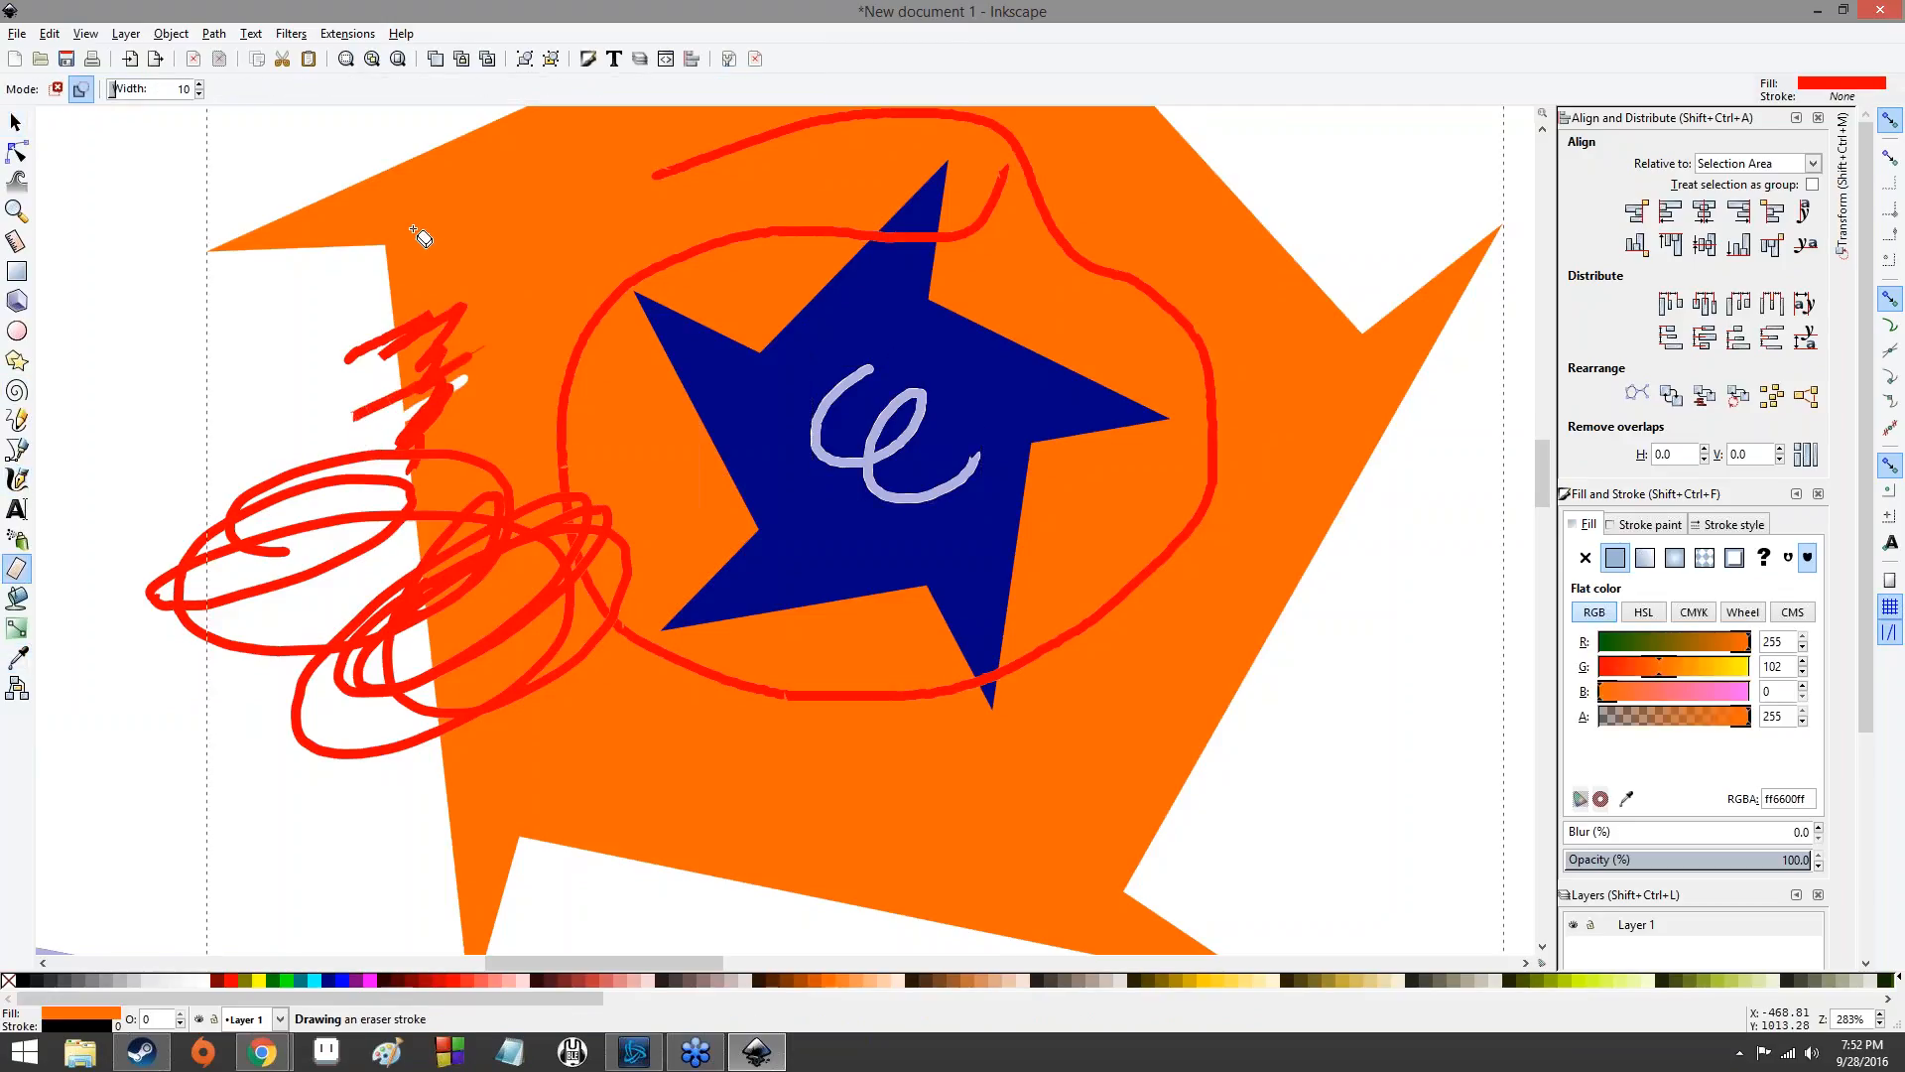
pyautogui.moveTo(402, 239)
pyautogui.mouseDown()
pyautogui.moveTo(310, 303)
pyautogui.moveTo(480, 545)
pyautogui.moveTo(1040, 561)
pyautogui.moveTo(688, 783)
pyautogui.moveTo(992, 793)
pyautogui.moveTo(1127, 770)
pyautogui.mouseUp()
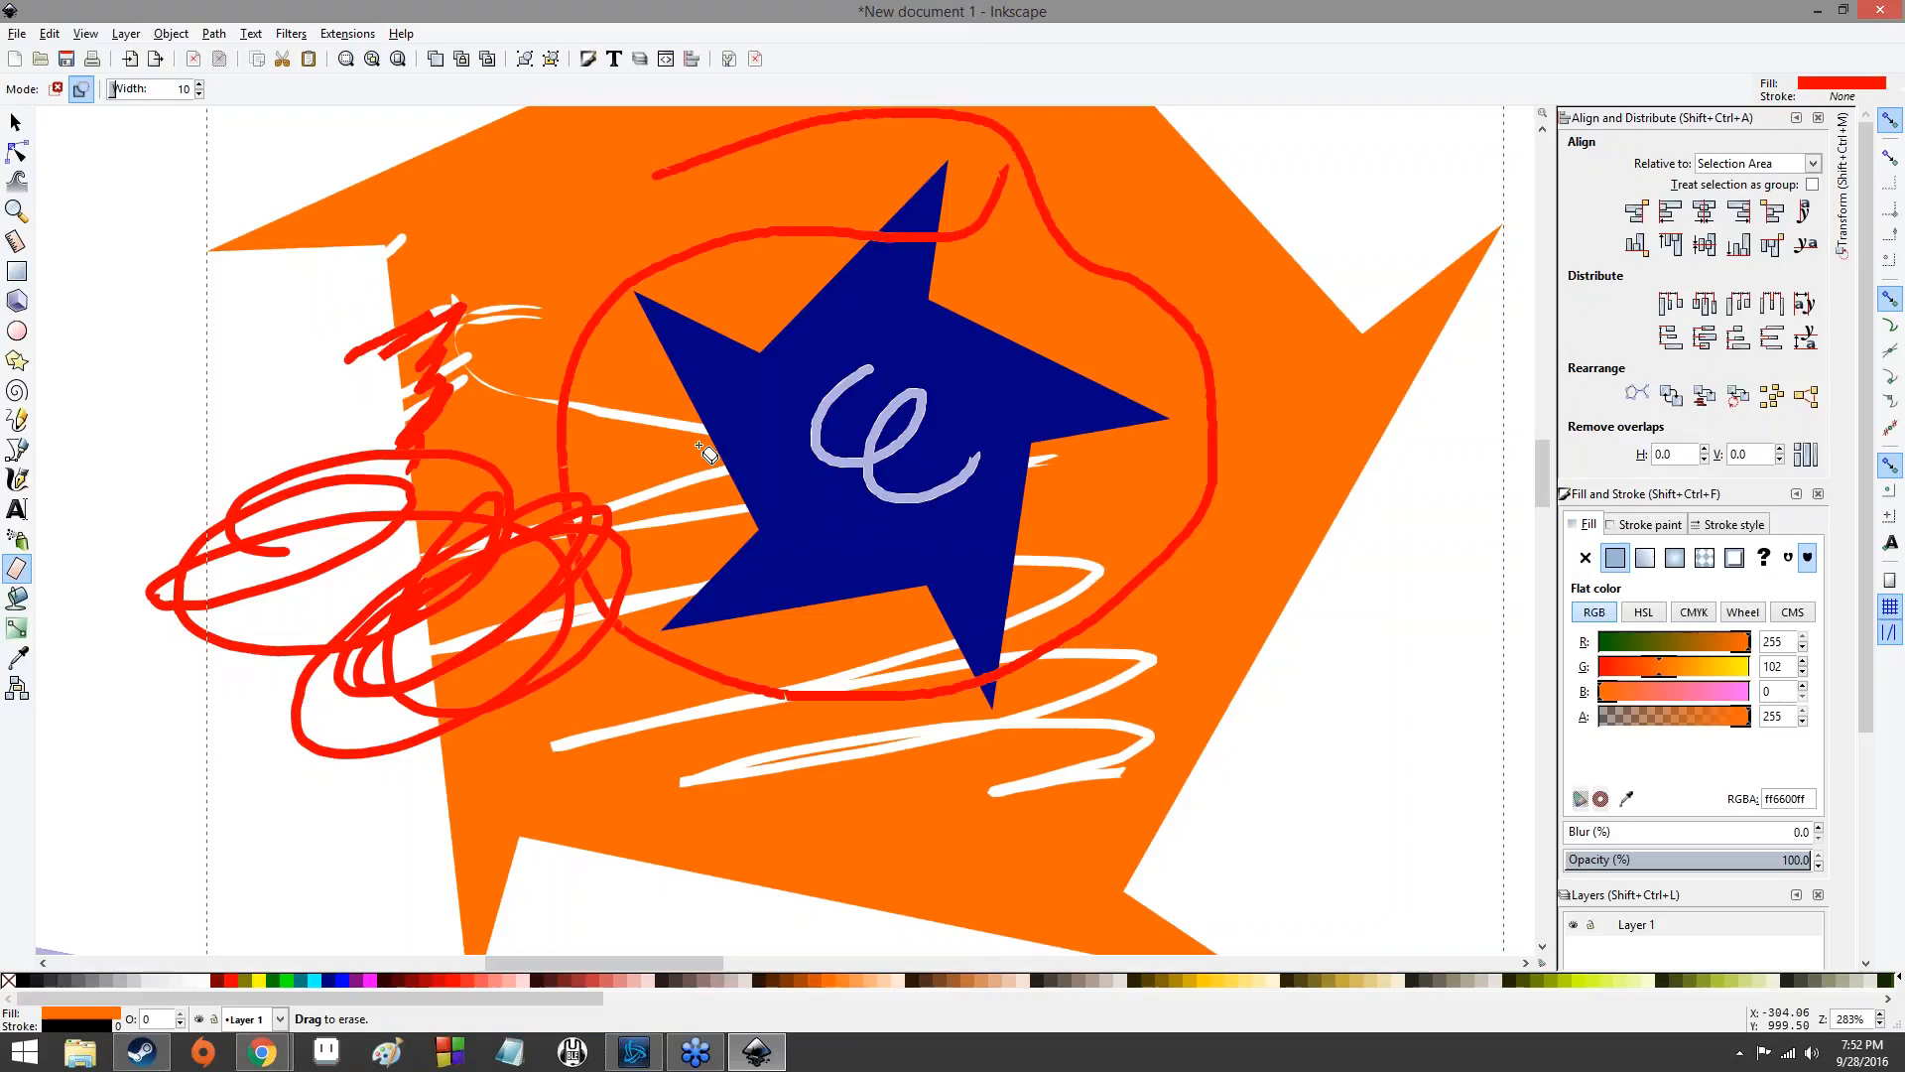
# - Select the navy star and erase a zigzag scribble across its centre
pyautogui.click(15, 121)
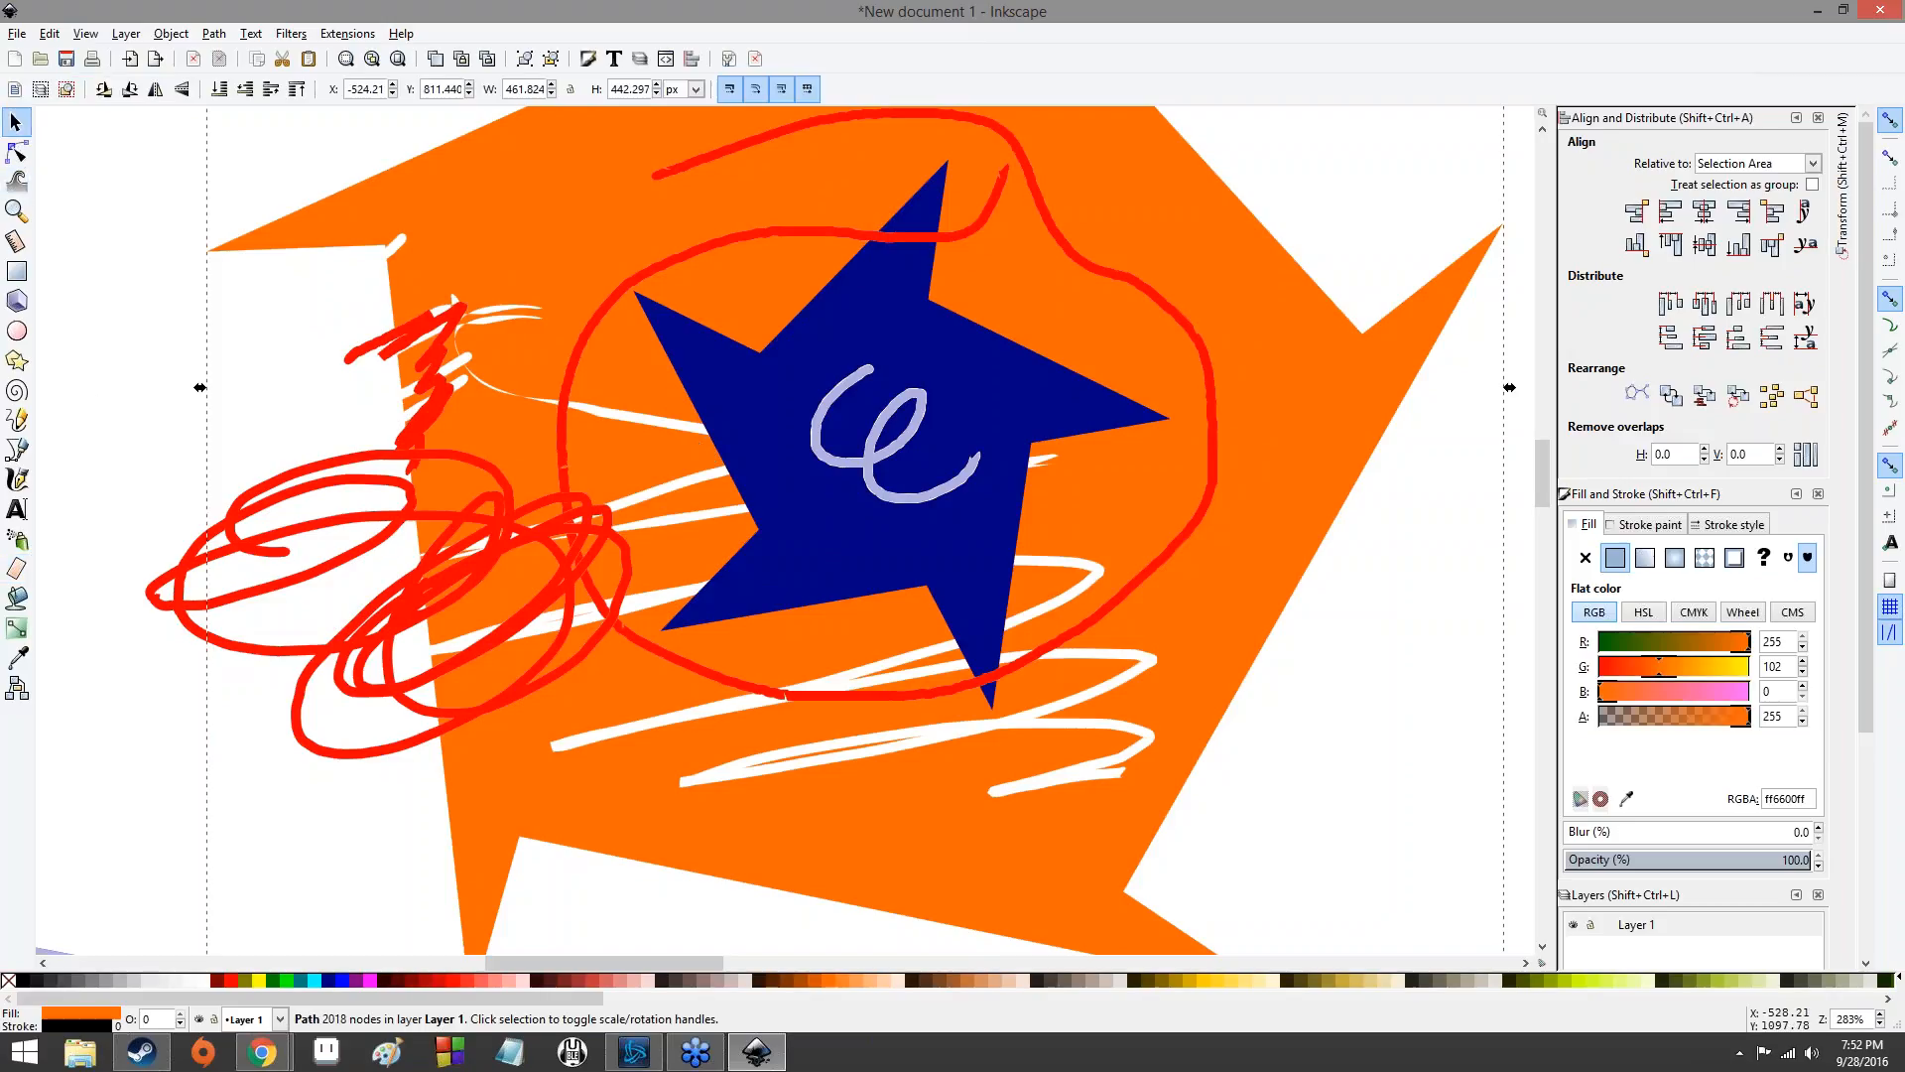
pyautogui.press('Tab')
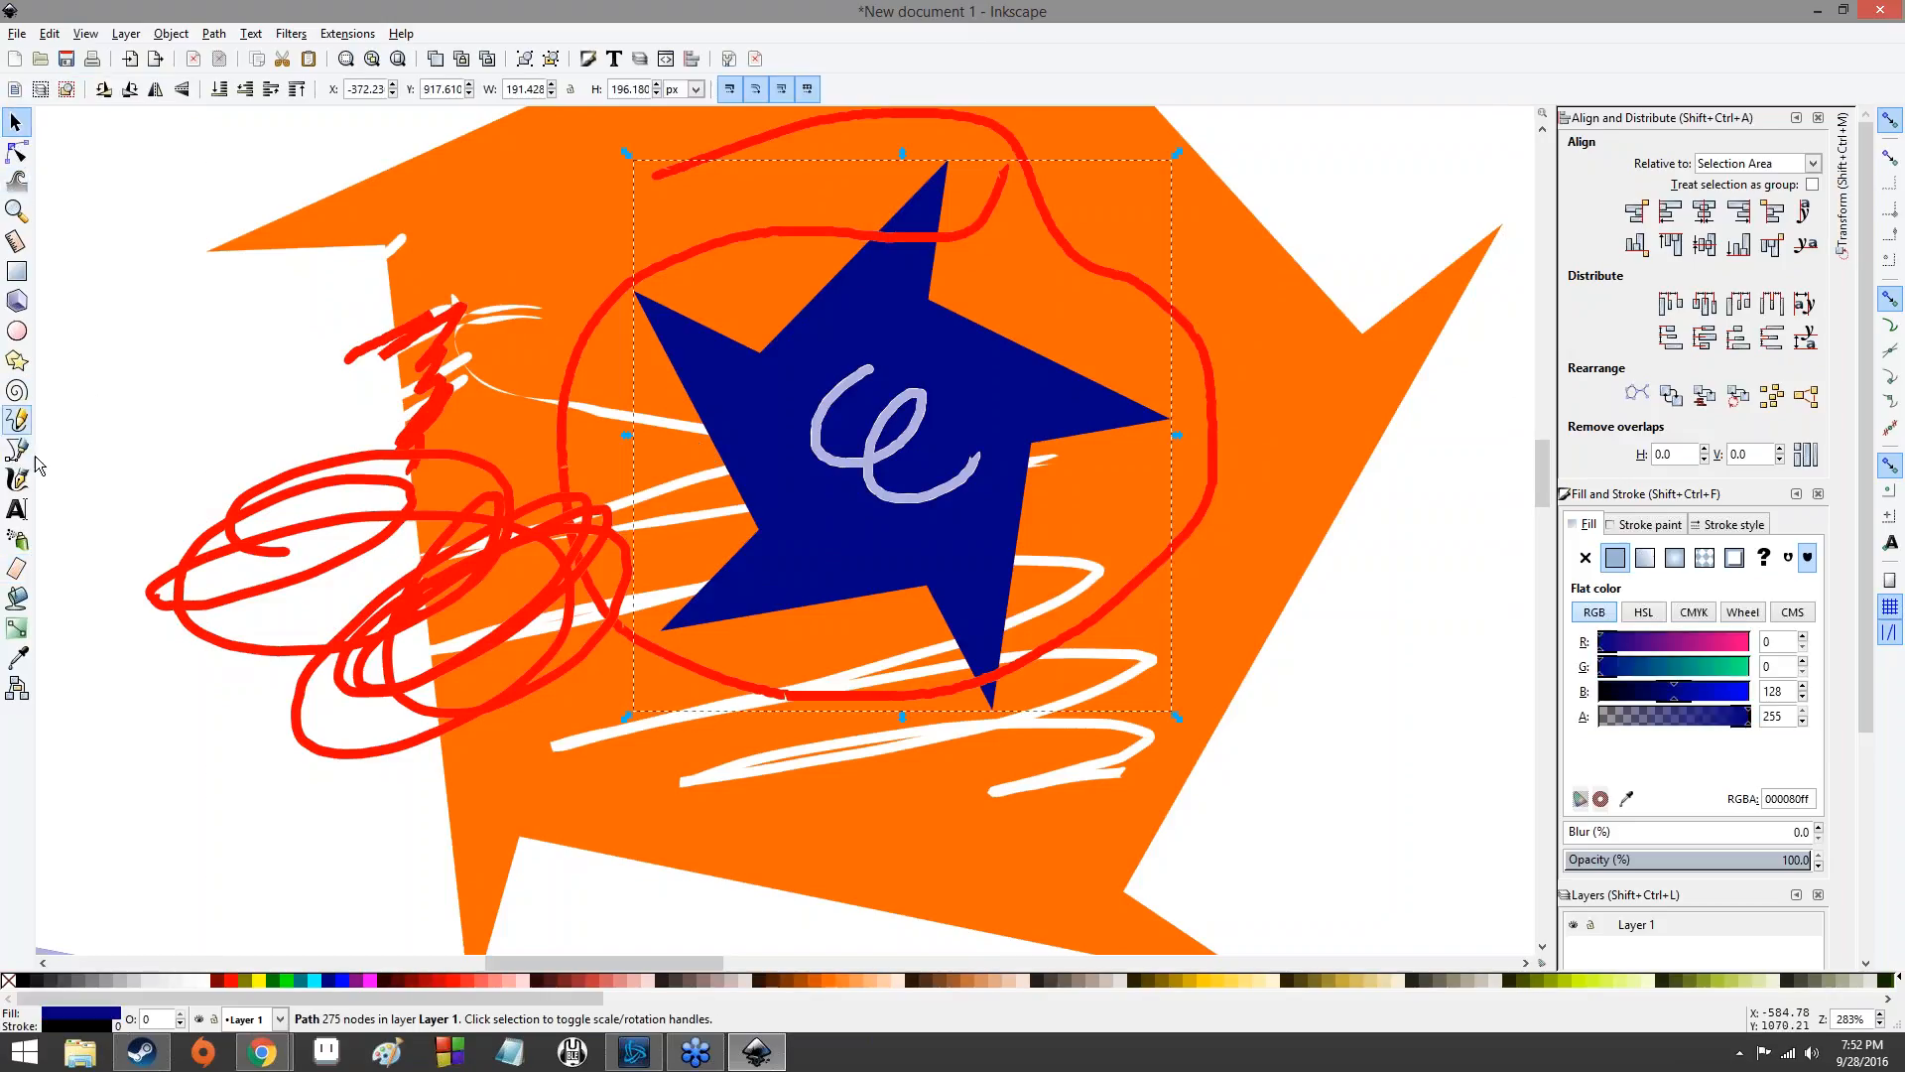
pyautogui.click(17, 568)
pyautogui.moveTo(898, 263)
pyautogui.mouseDown()
pyautogui.moveTo(758, 374)
pyautogui.moveTo(784, 436)
pyautogui.moveTo(886, 531)
pyautogui.moveTo(1022, 511)
pyautogui.mouseUp()
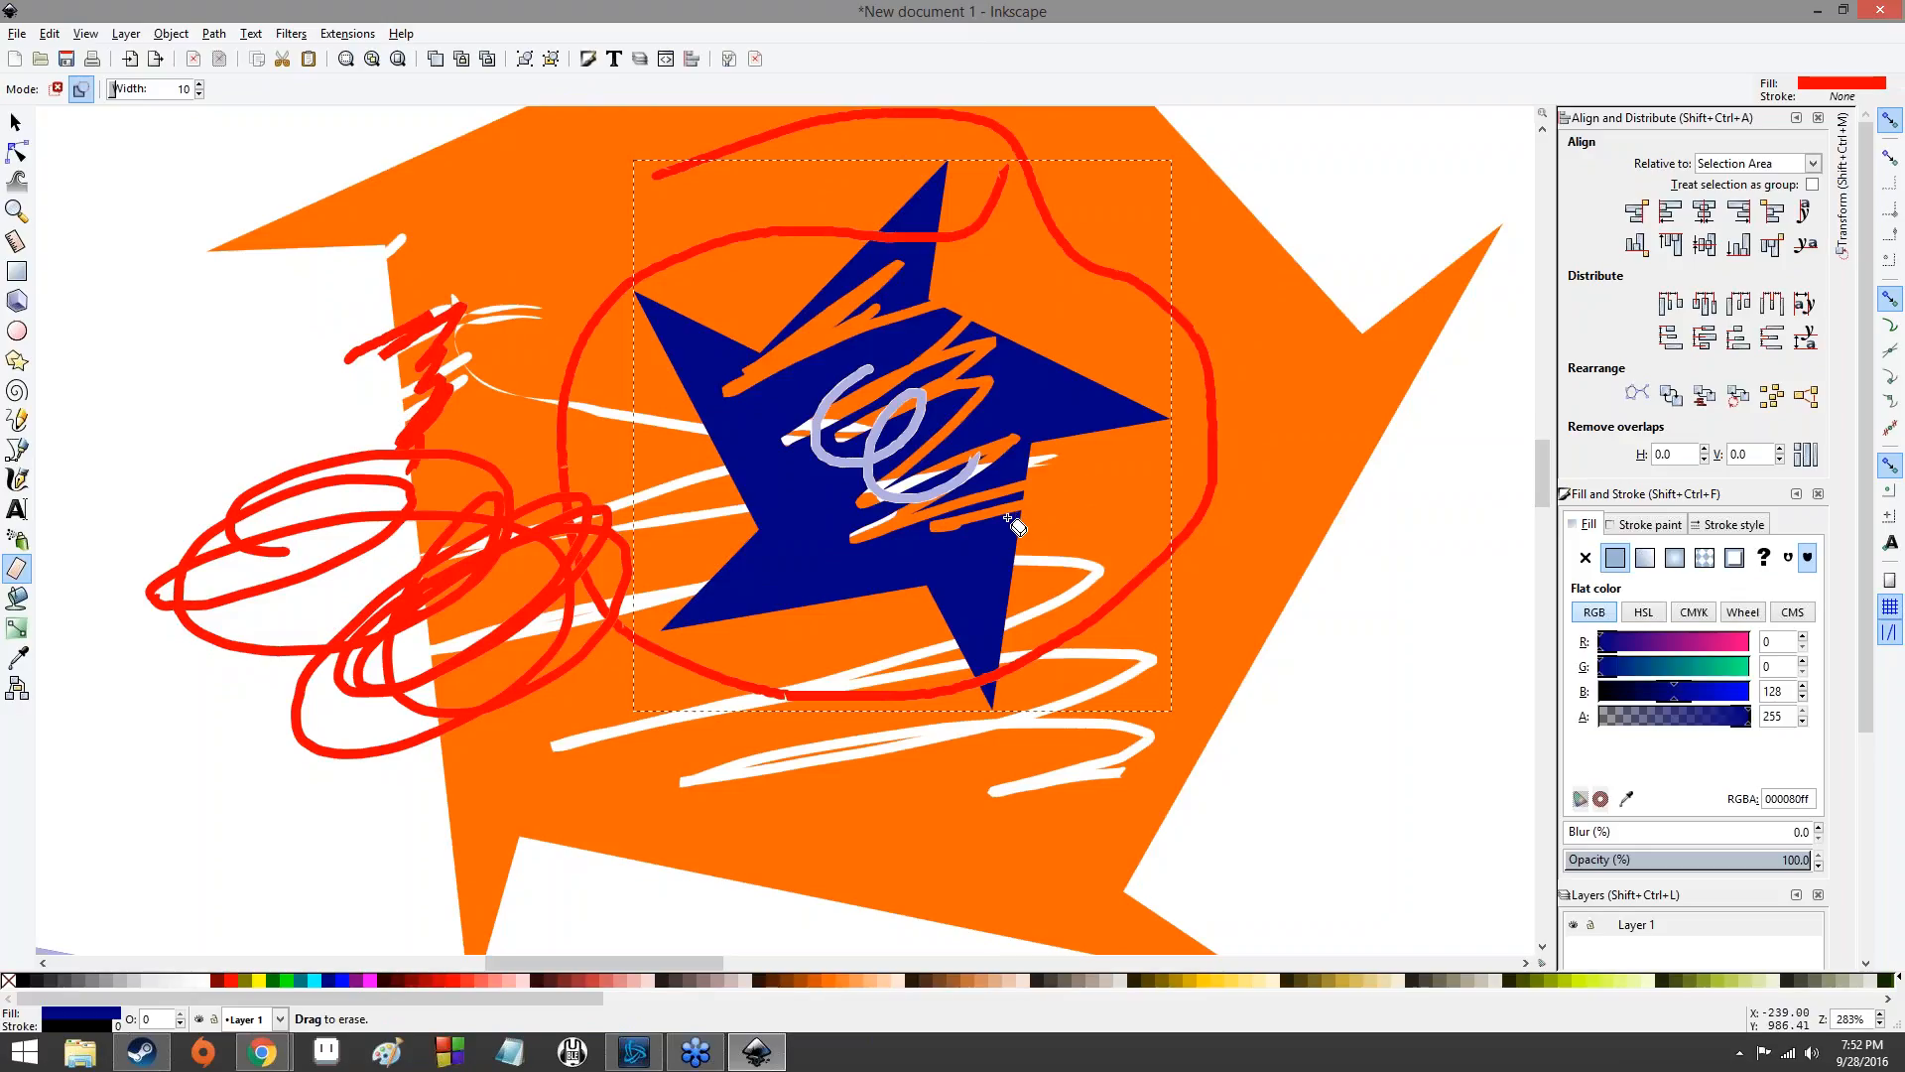
pyautogui.scroll(-2, 1007, 517)
pyautogui.scroll(4, 1004, 524)
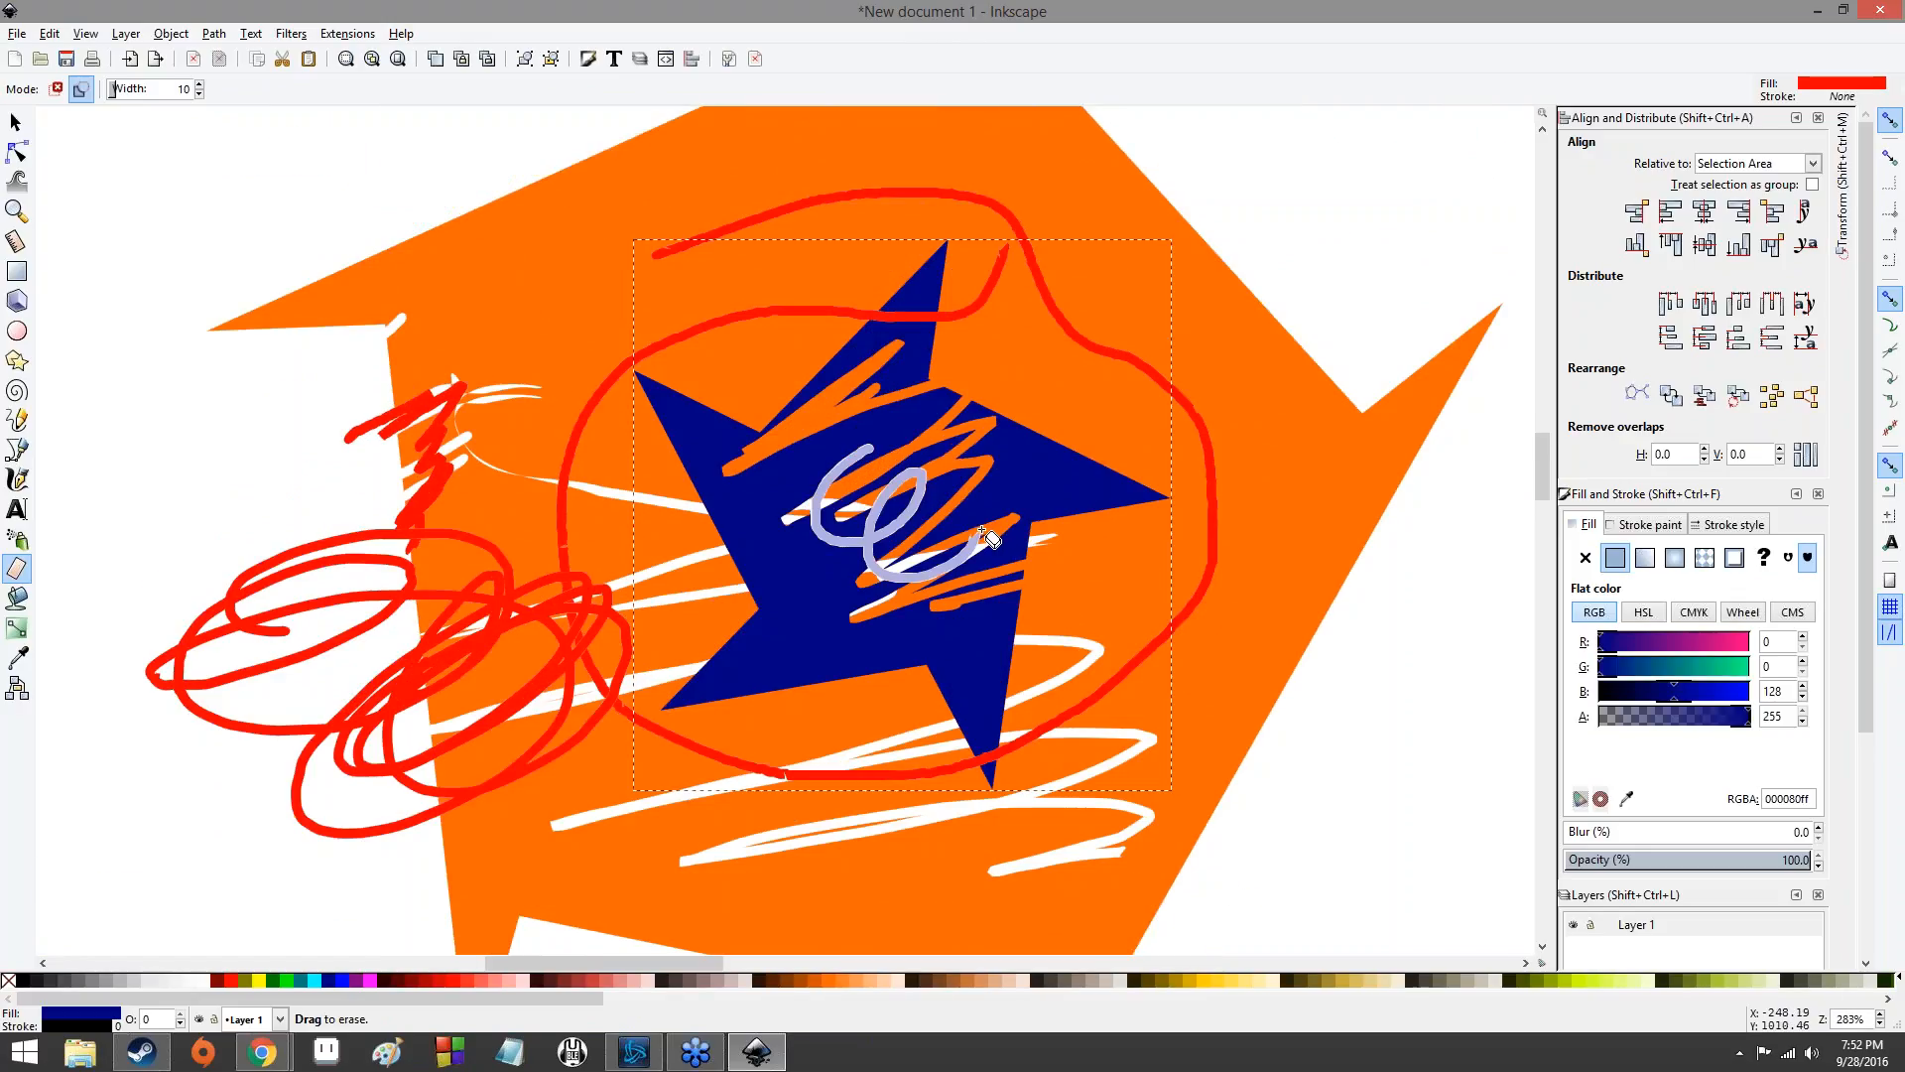